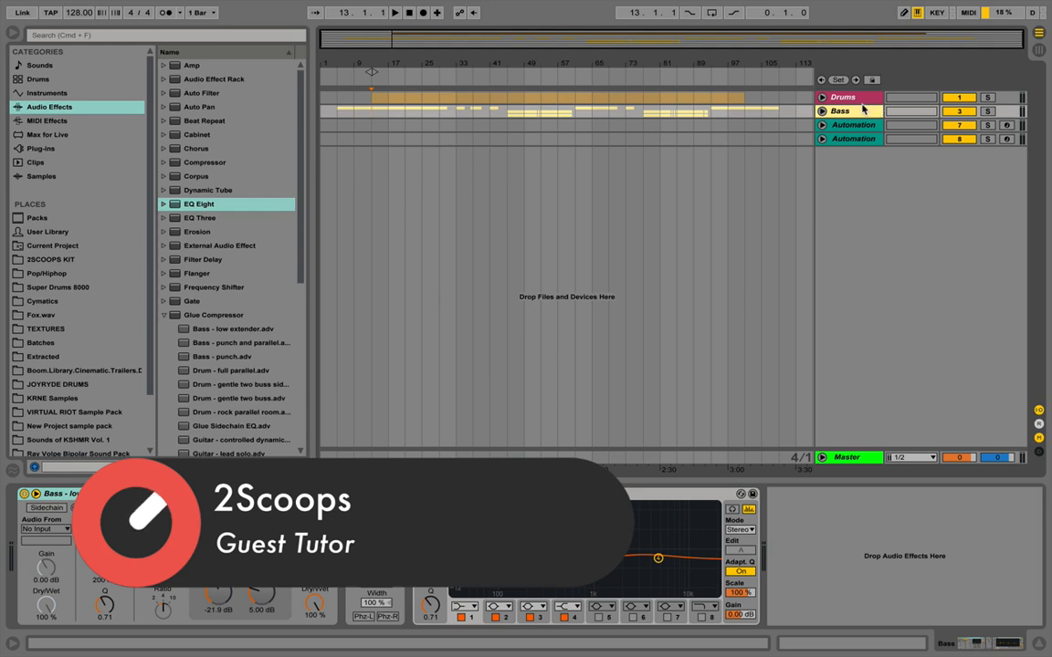
Select bars 45 to 61 on the Bass track and insert a new MIDI track below the Bass group.
{"action": "left_click", "coordinate": [850, 111]}
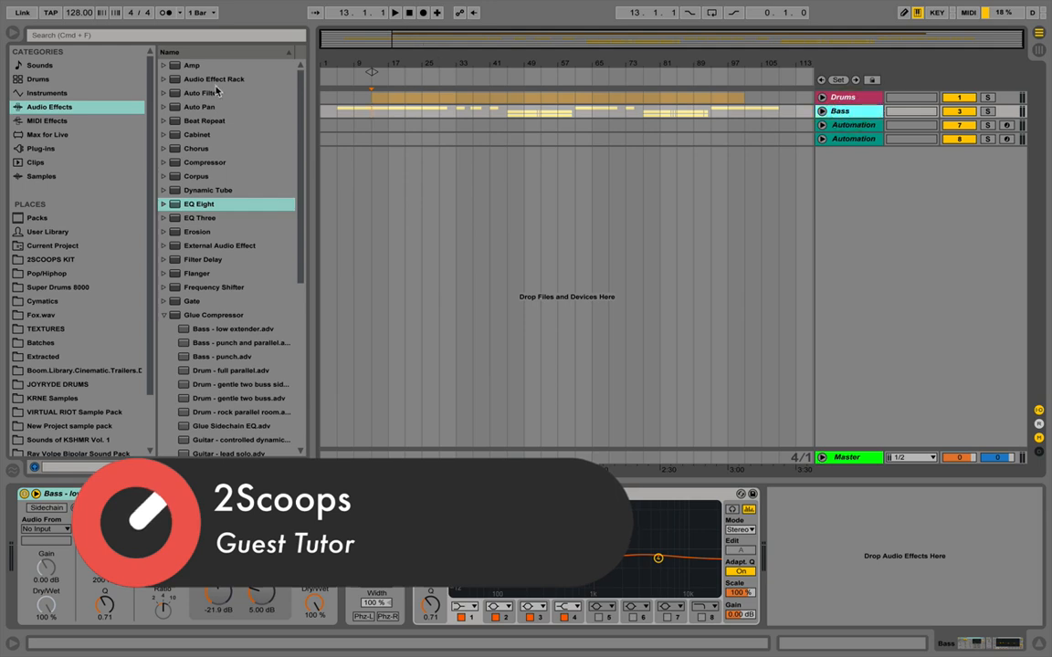
{"action": "left_click", "coordinate": [510, 113]}
{"action": "left_click_drag", "start_coordinate": [512, 61], "coordinate": [440, 61]}
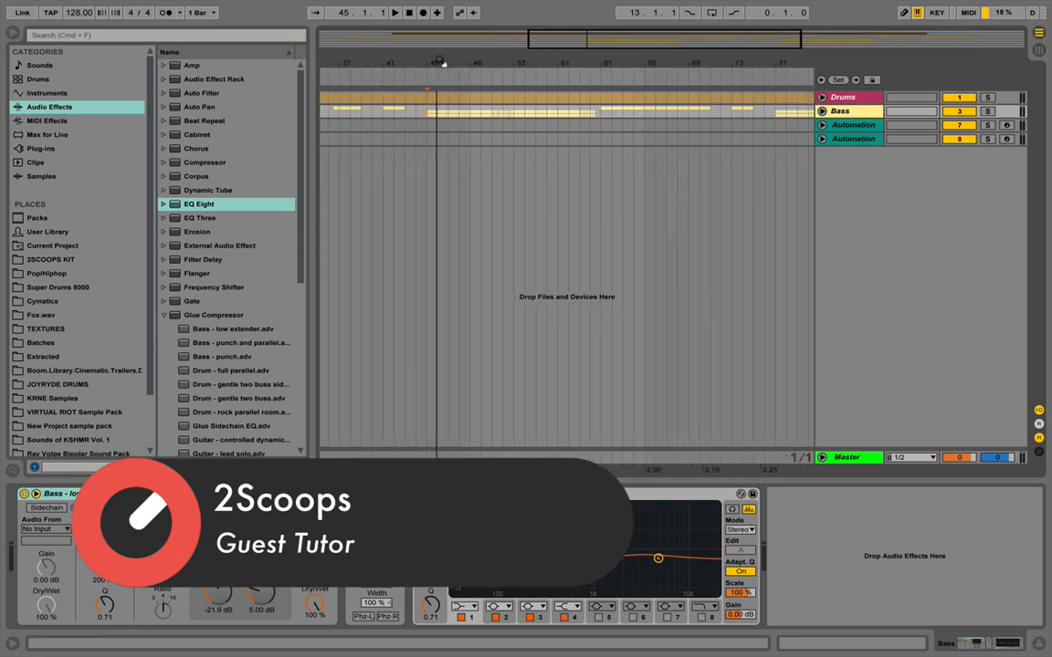
{"action": "left_click_drag", "start_coordinate": [426, 114], "coordinate": [598, 107]}
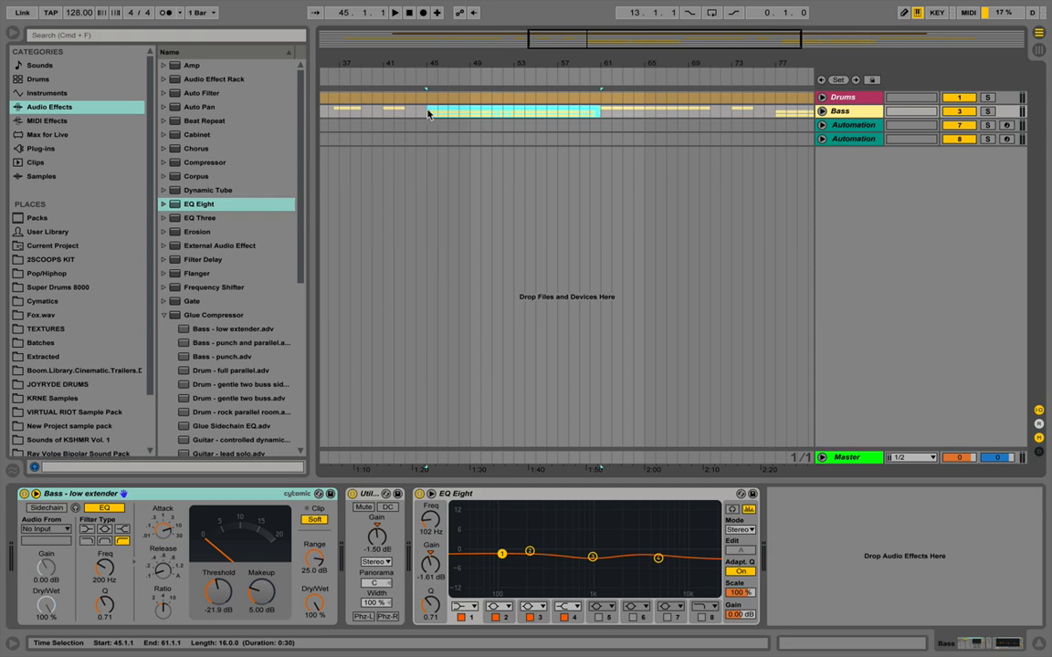
{"action": "left_click", "coordinate": [833, 113]}
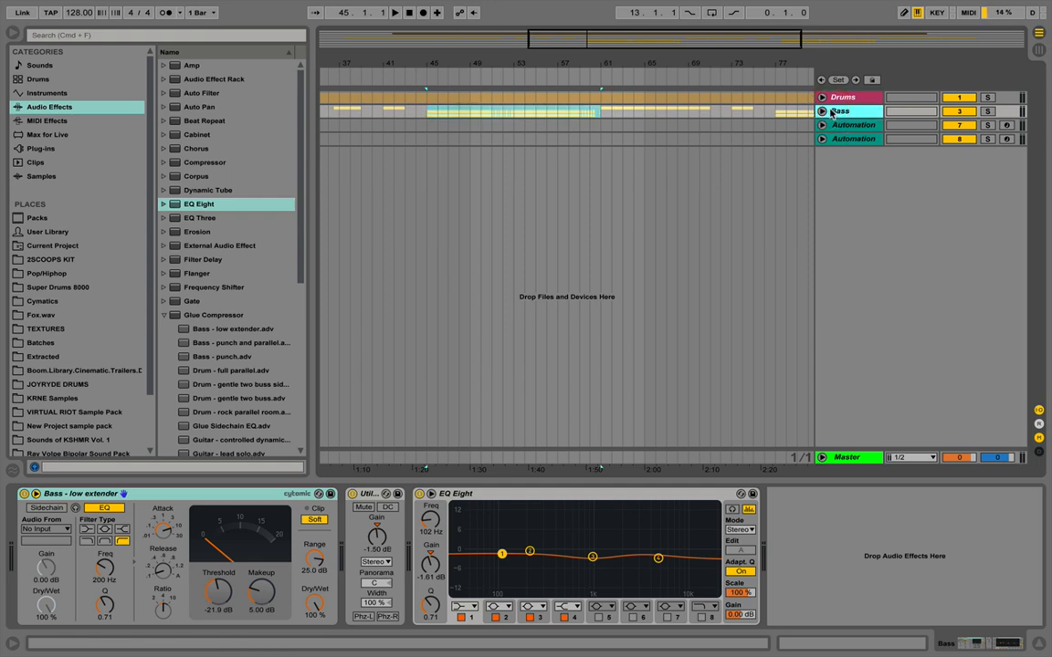
{"action": "key", "text": "super+shift+t"}
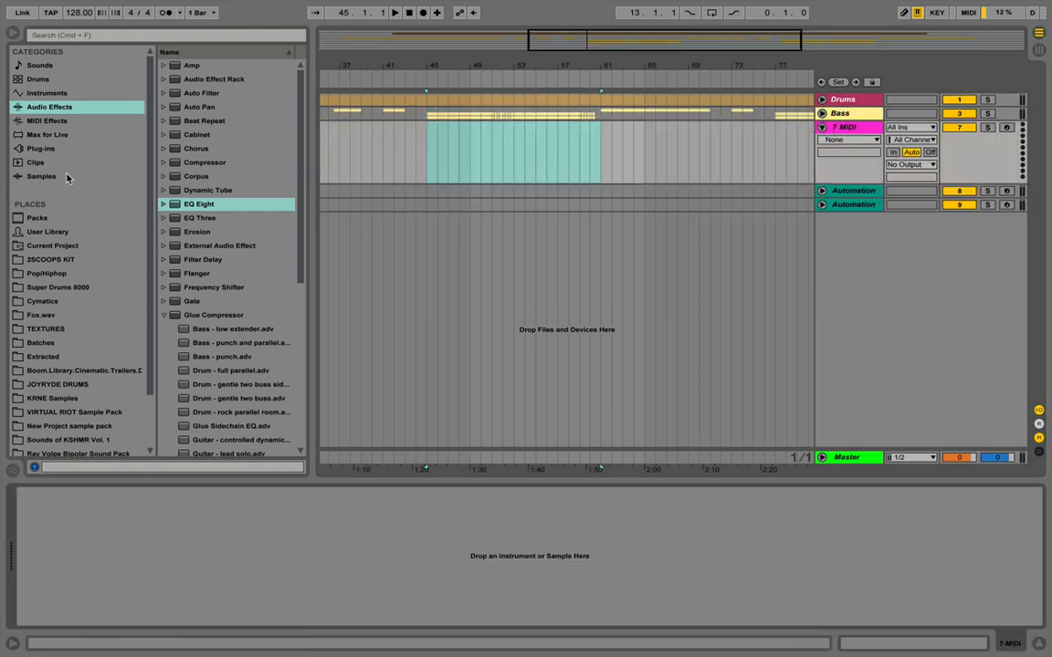
Load Perfect Brass.aif from the 2SCOOPS KIT folder into the new MIDI track and switch off the sample's warping.
{"action": "left_click", "coordinate": [38, 259]}
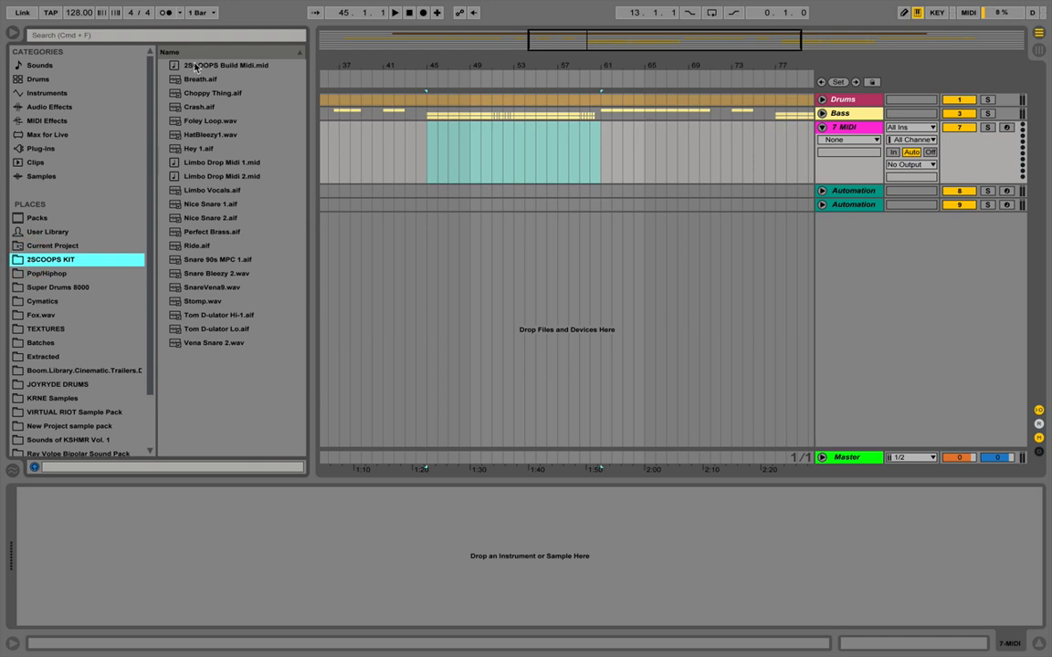
{"action": "left_click", "coordinate": [172, 233]}
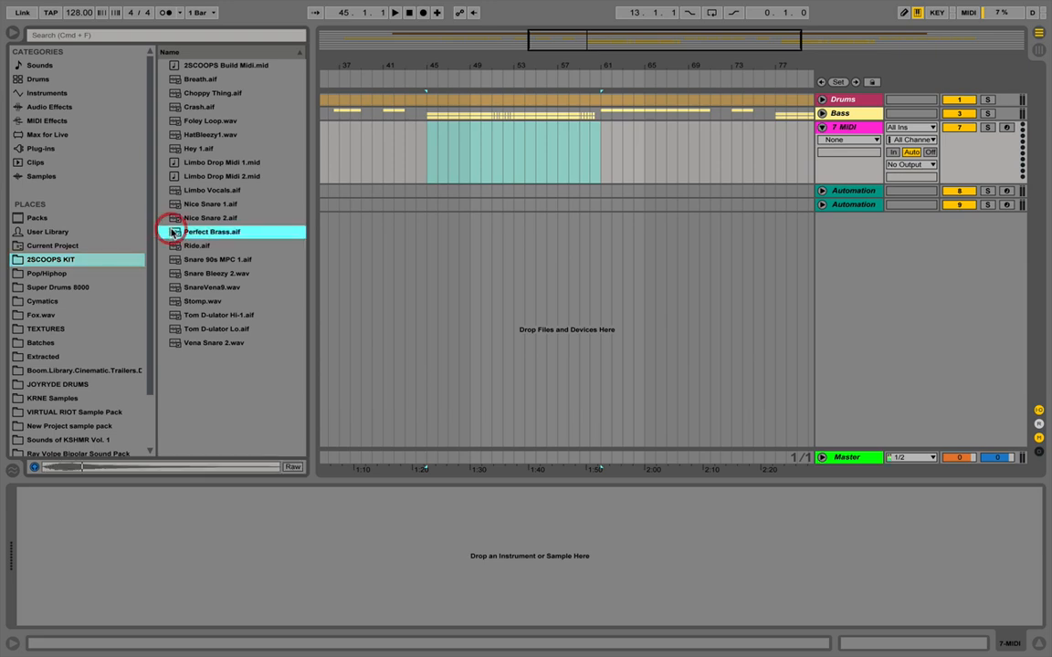
{"action": "left_click_drag", "start_coordinate": [172, 234], "coordinate": [256, 527]}
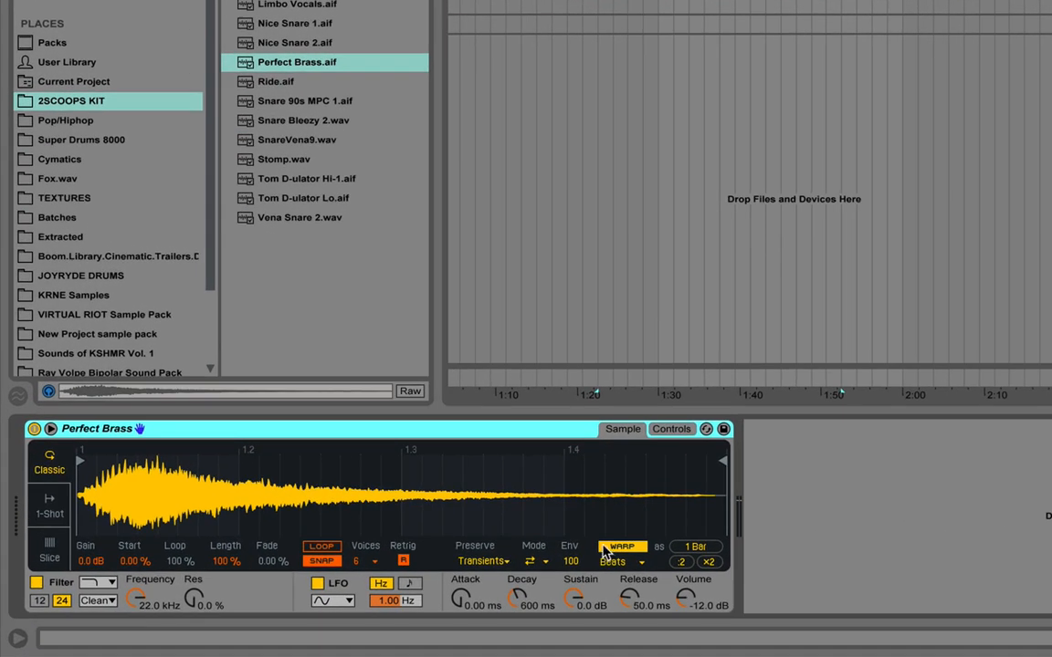
{"action": "left_click", "coordinate": [604, 548]}
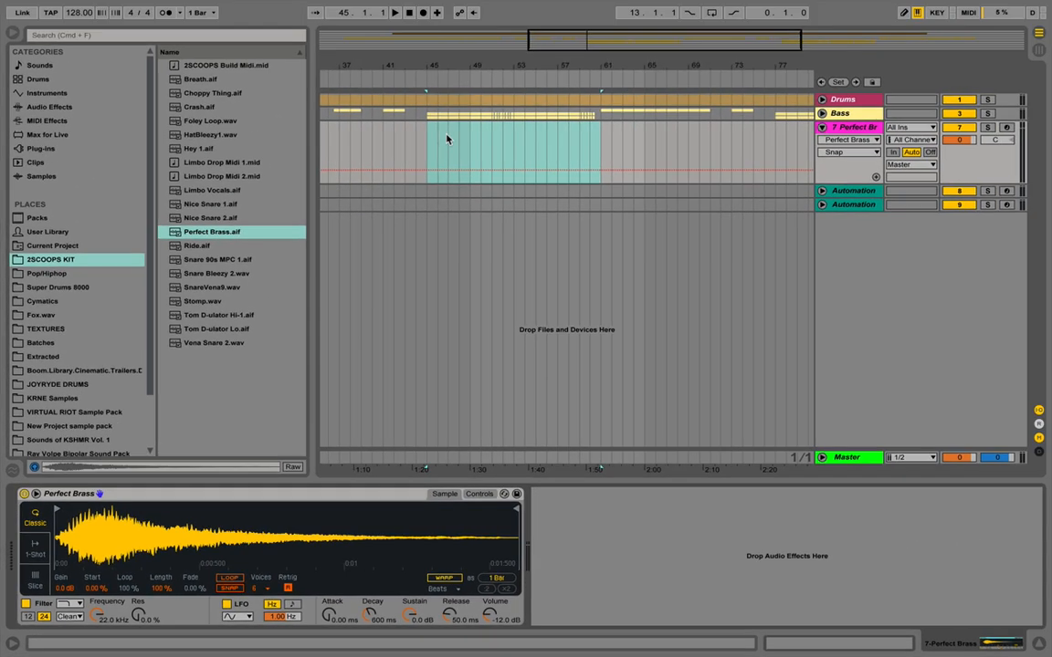
Insert an empty four-bar MIDI clip on the Perfect Brass track from bar 45 to bar 49.
{"action": "left_click", "coordinate": [429, 137]}
{"action": "left_click_drag", "start_coordinate": [430, 137], "coordinate": [472, 145]}
{"action": "key", "text": "shift+super+m"}
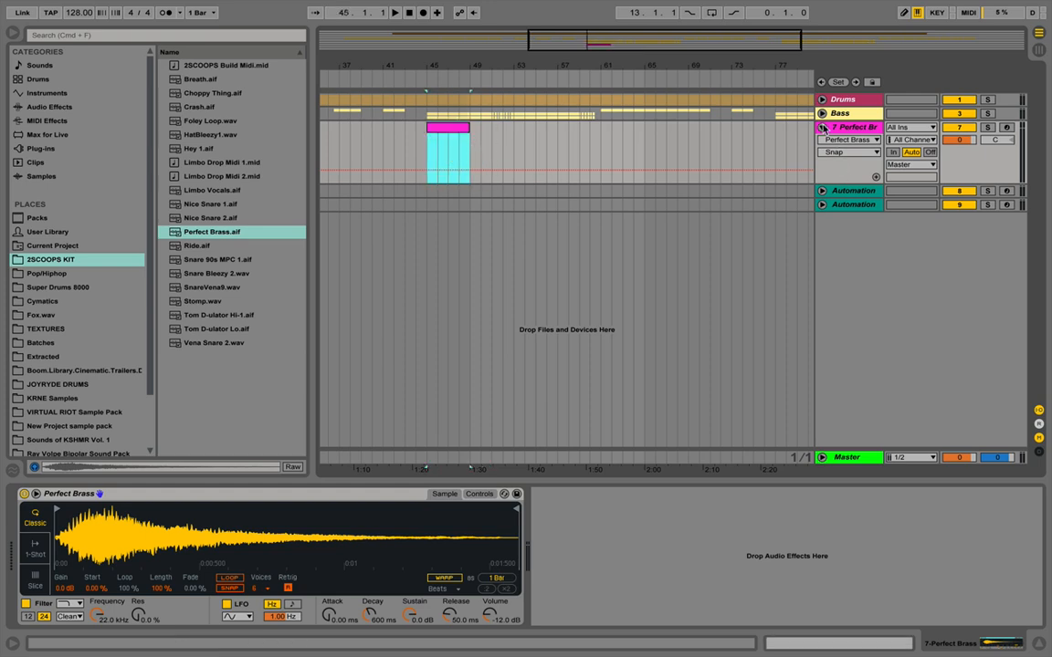
Unfold the Bass group and expand its 5 Kick 2 808 track to show the clip contents.
{"action": "left_click", "coordinate": [822, 114]}
{"action": "left_click", "coordinate": [819, 155]}
{"action": "left_click", "coordinate": [830, 178]}
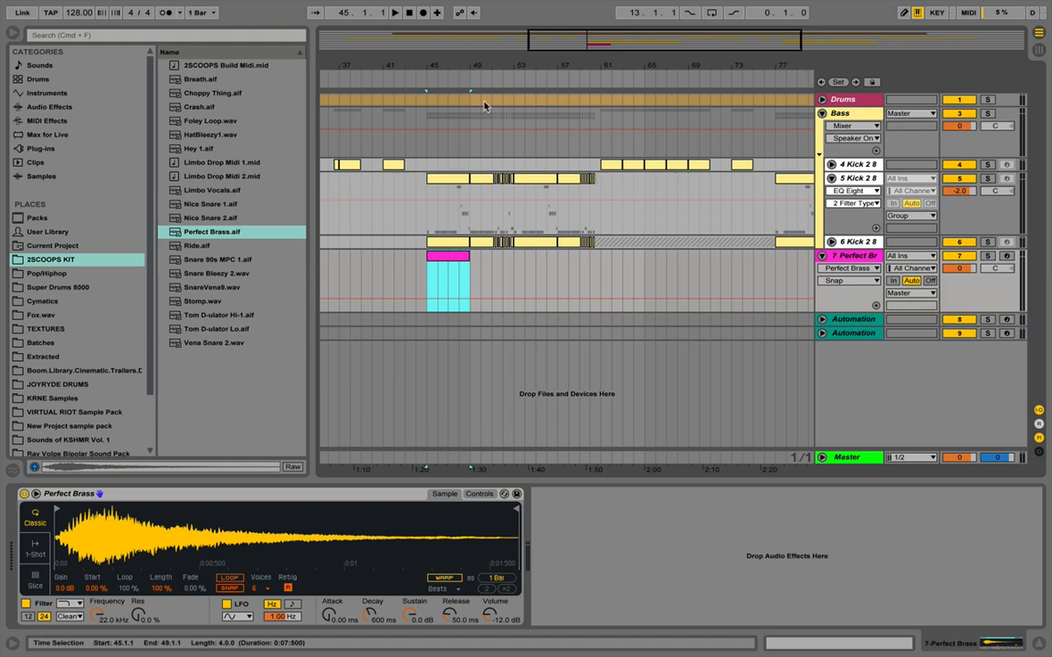
Copy the first half bar of the 5 Kick 2 808 clip at bar 45 to the start of the Perfect Brass clip.
{"action": "left_click_drag", "start_coordinate": [430, 65], "coordinate": [429, 190]}
{"action": "left_click", "coordinate": [439, 260]}
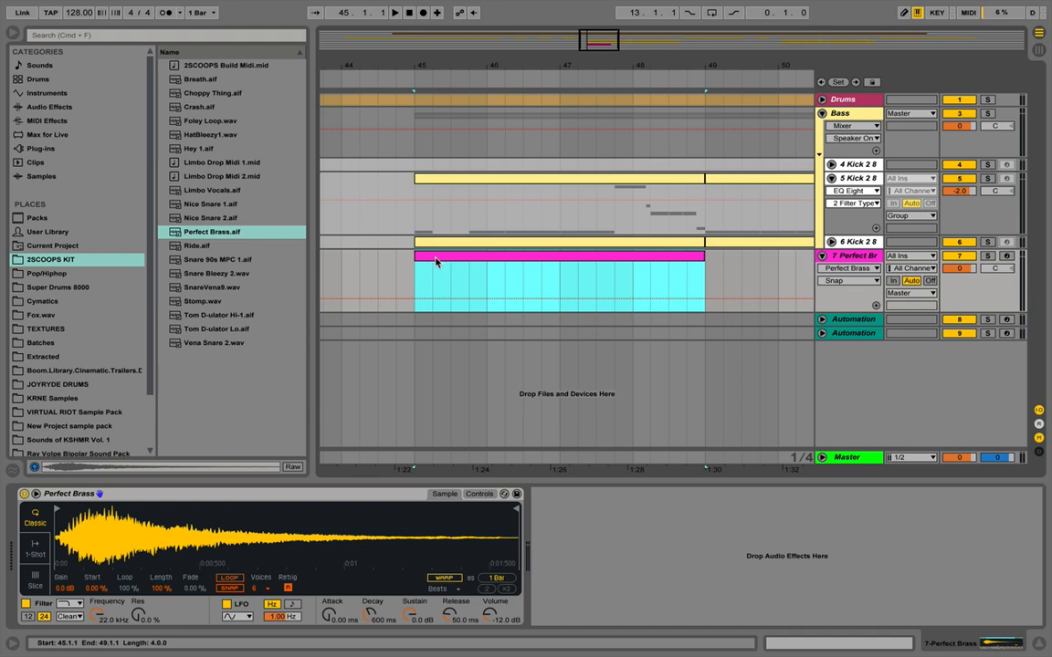
{"action": "double_click", "coordinate": [413, 254]}
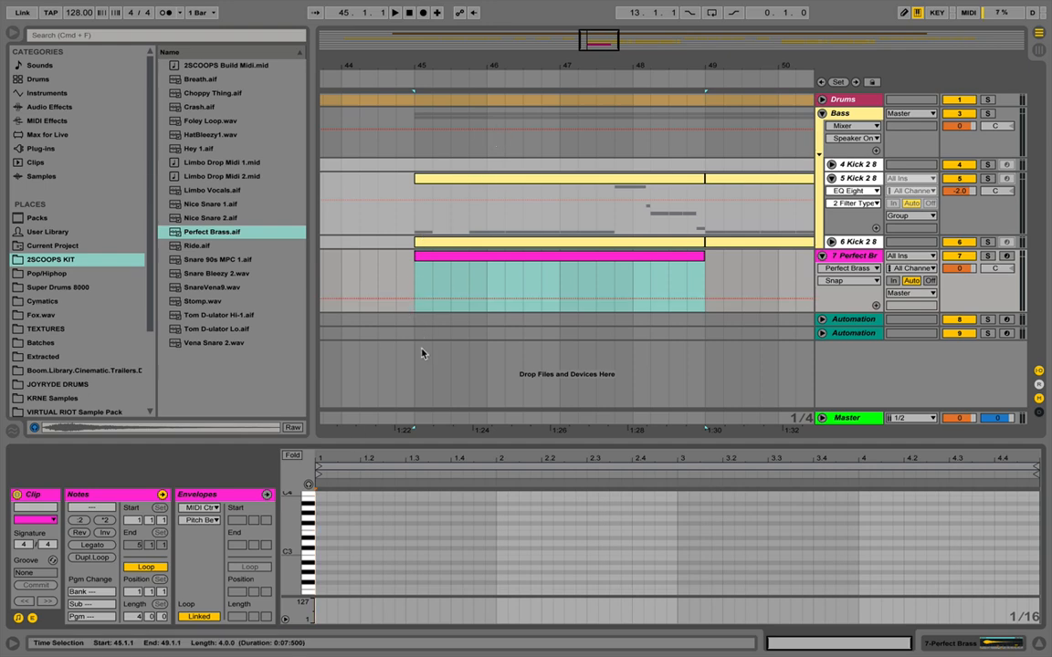
{"action": "left_click_drag", "start_coordinate": [538, 66], "coordinate": [475, 39]}
{"action": "left_click", "coordinate": [428, 215]}
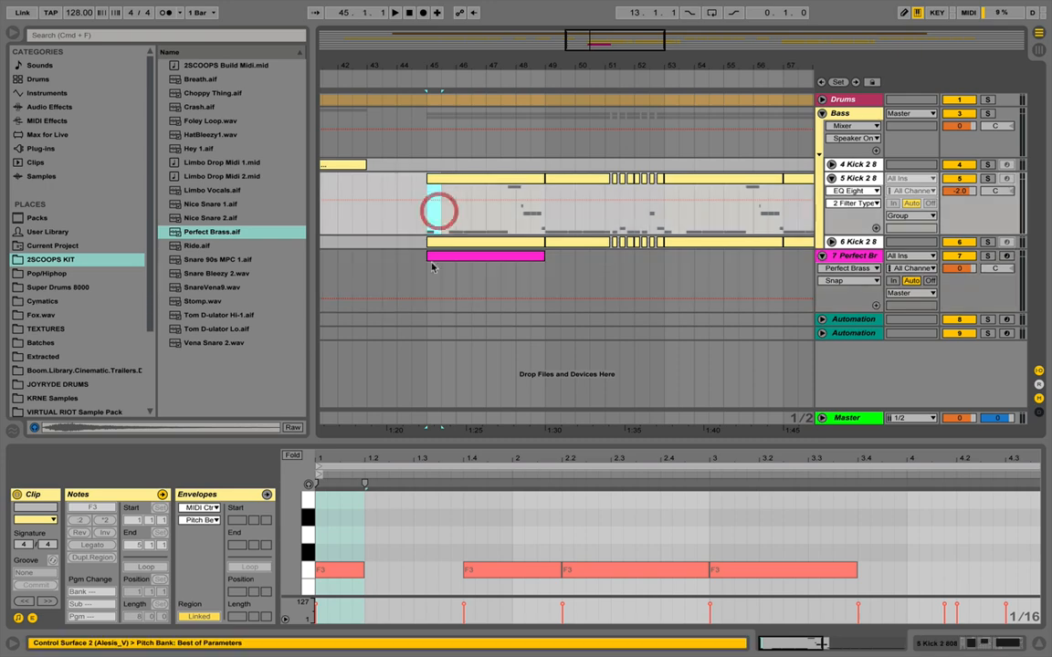
{"action": "left_click", "coordinate": [425, 284]}
Solo and audition the Perfect Brass track from bar 45, and show its sampler's Controls.
{"action": "left_click", "coordinate": [988, 257]}
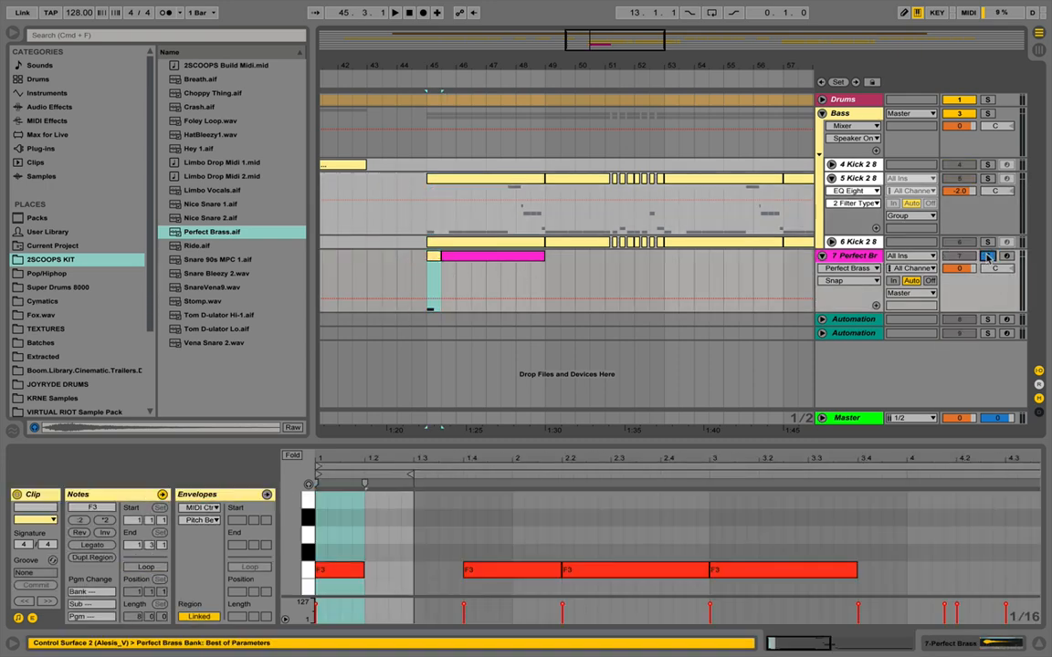
{"action": "key", "text": "space"}
{"action": "key", "text": "space"}
{"action": "left_click", "coordinate": [834, 259]}
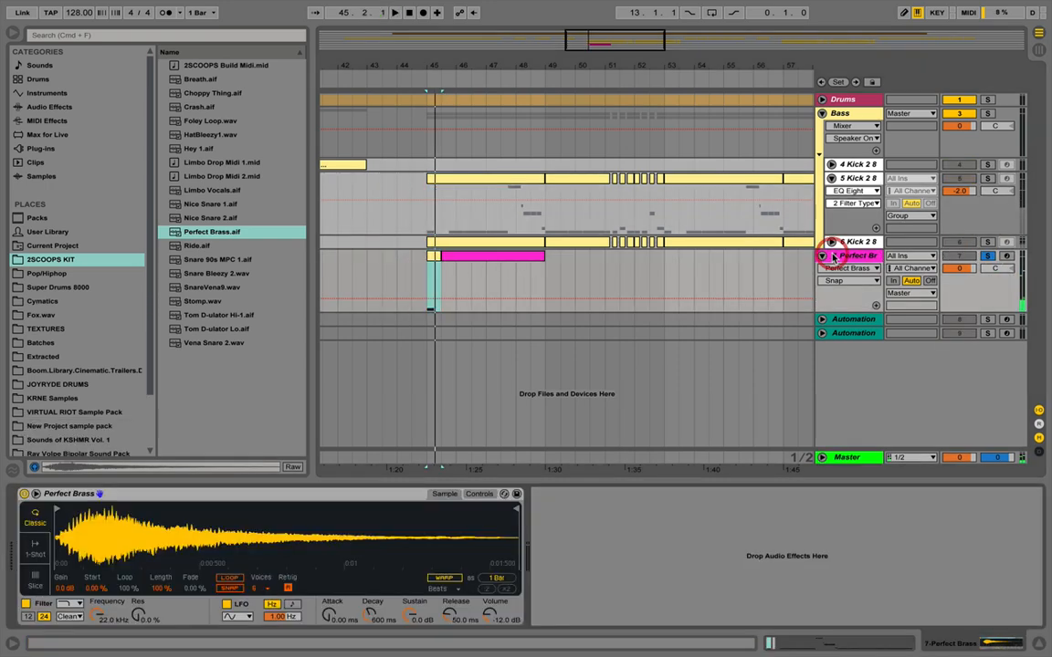
{"action": "left_click", "coordinate": [480, 494]}
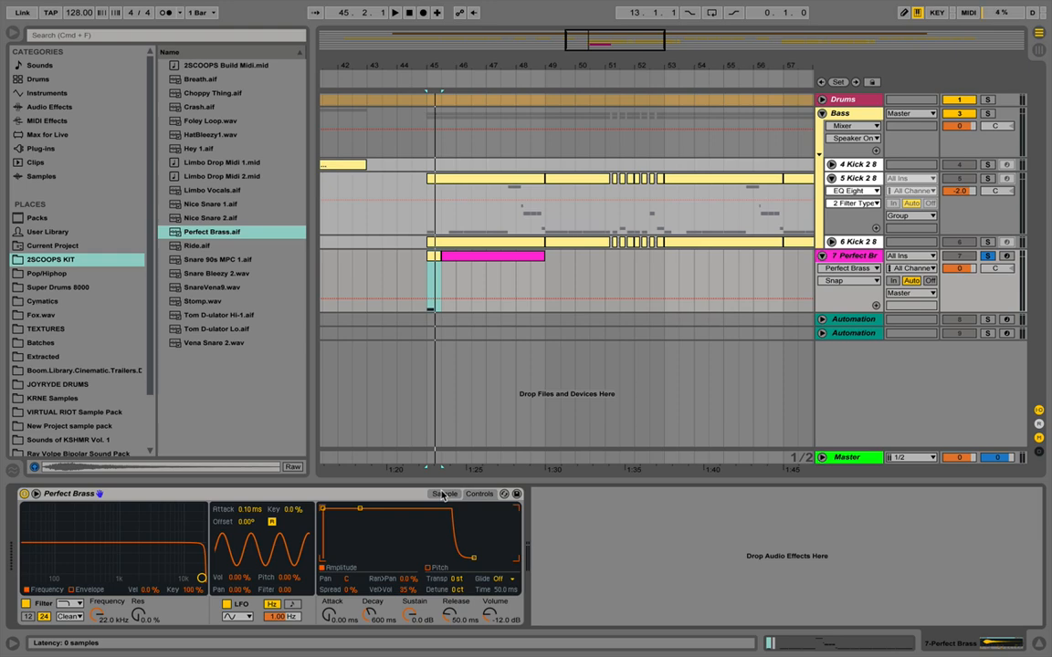
Search for "tuner" in the audio effects and add Tuner to the Perfect Brass track.
{"action": "left_click", "coordinate": [146, 35]}
{"action": "type", "text": "tune"}
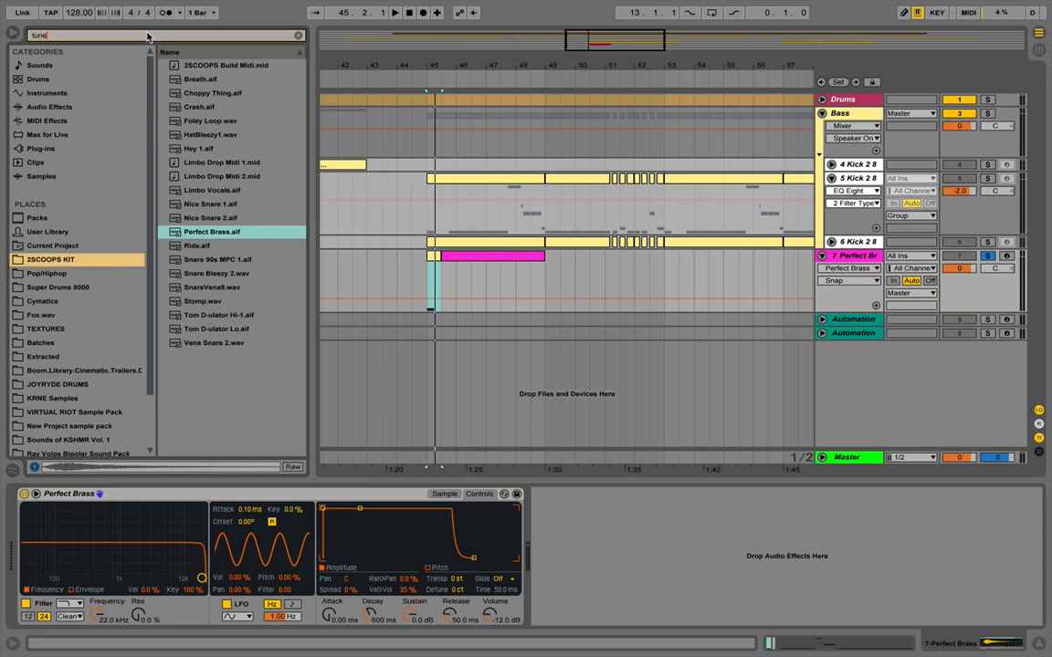
{"action": "type", "text": "r"}
{"action": "left_click", "coordinate": [40, 109]}
{"action": "double_click", "coordinate": [180, 66]}
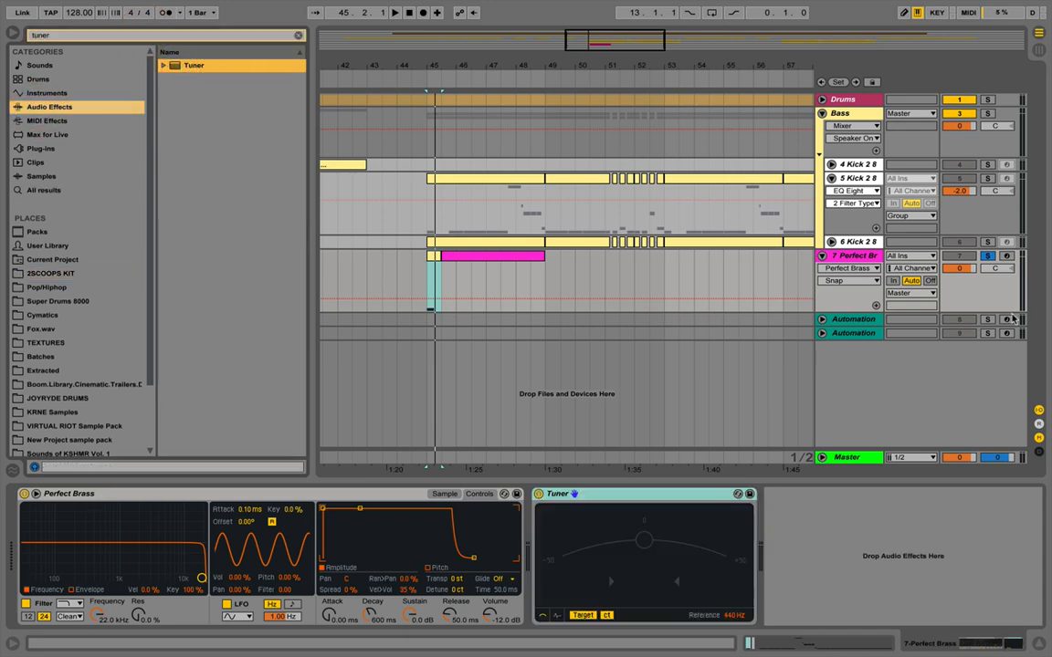
Arm the Perfect Brass track for recording and set the computer keyboard's octave range to C3 to D4.
{"action": "left_click", "coordinate": [1005, 256]}
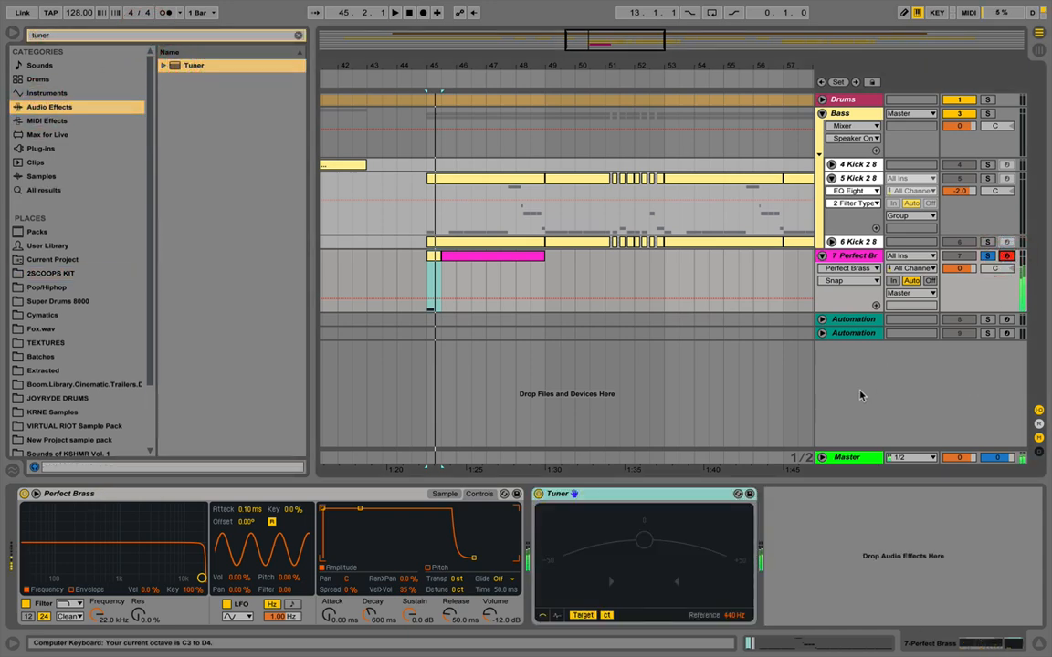
{"action": "key", "text": "z"}
{"action": "key", "text": "x"}
{"action": "double_click", "coordinate": [856, 256]}
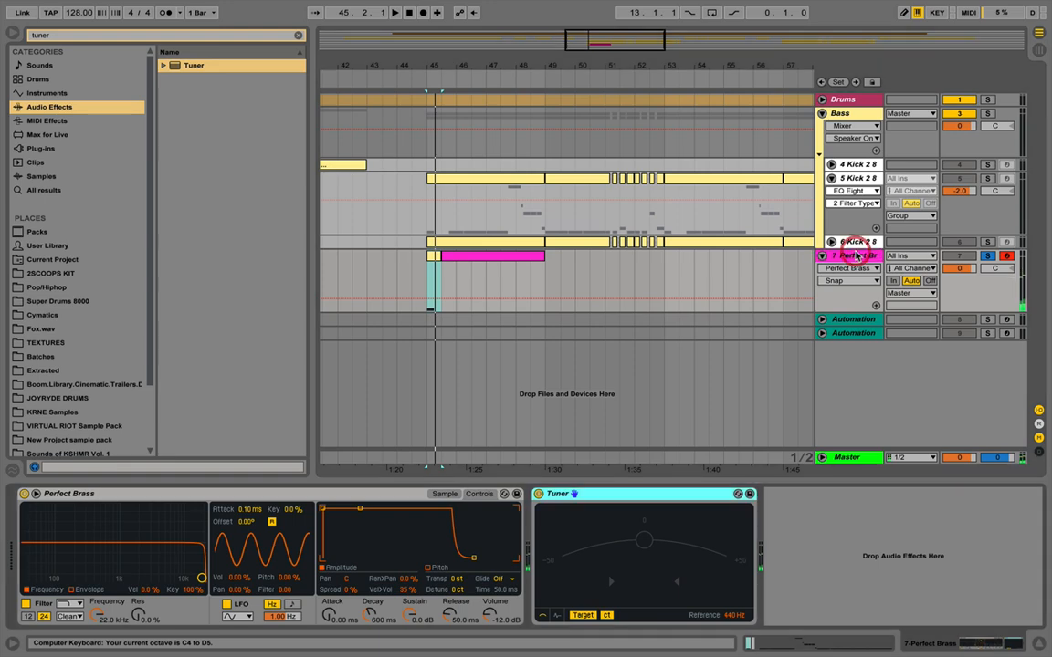
{"action": "left_click", "coordinate": [856, 255]}
{"action": "left_click", "coordinate": [624, 493]}
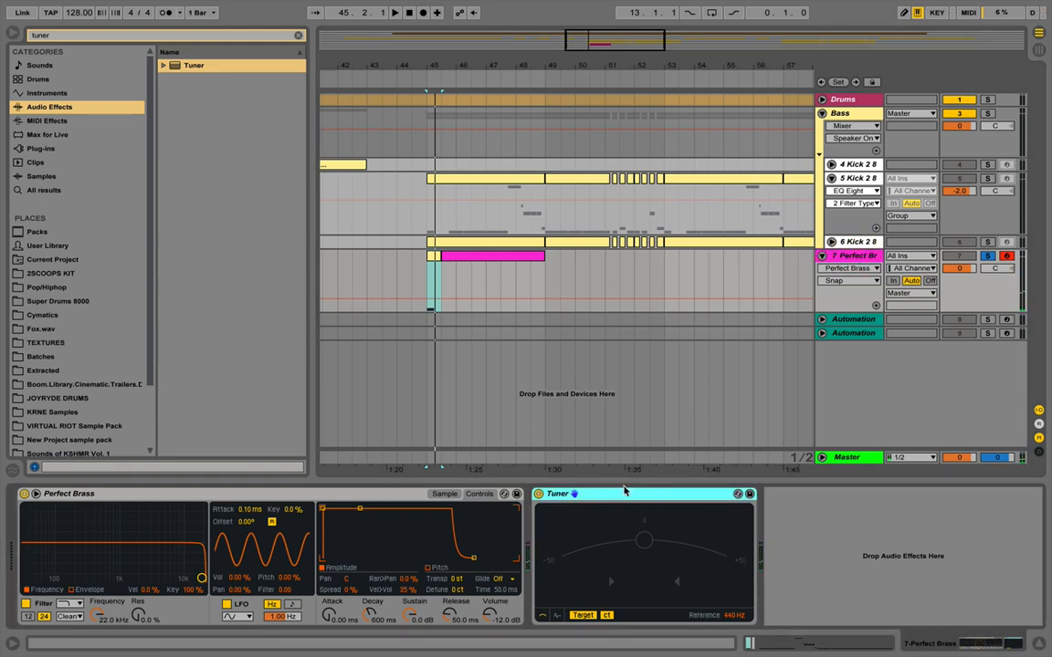
{"action": "key", "text": "z"}
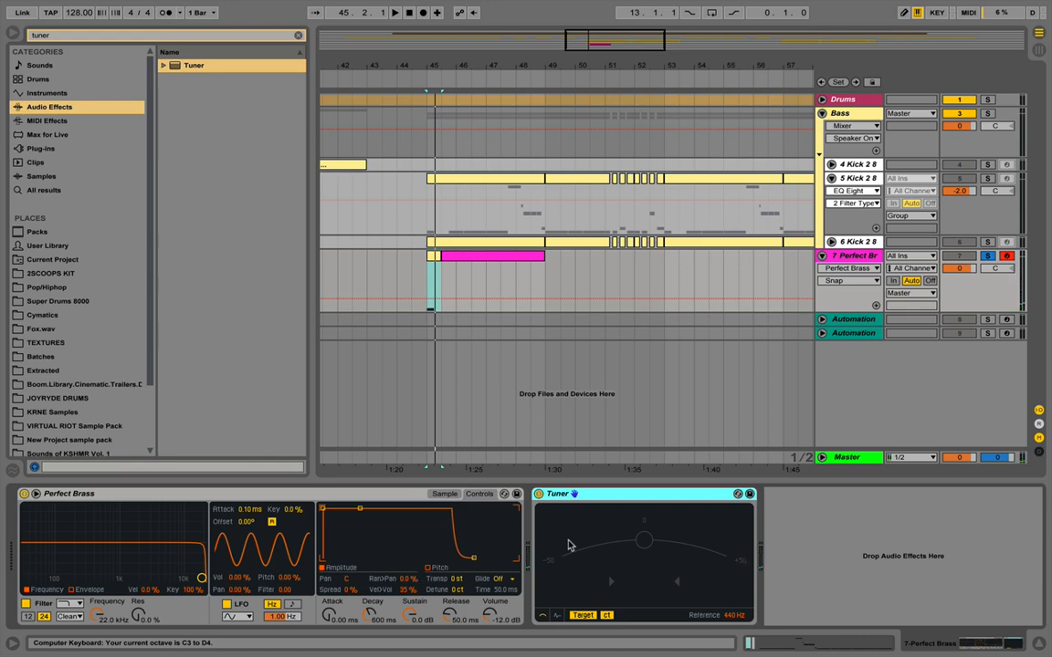
Delete the Tuner device from the Perfect Brass track.
{"action": "left_click", "coordinate": [607, 496]}
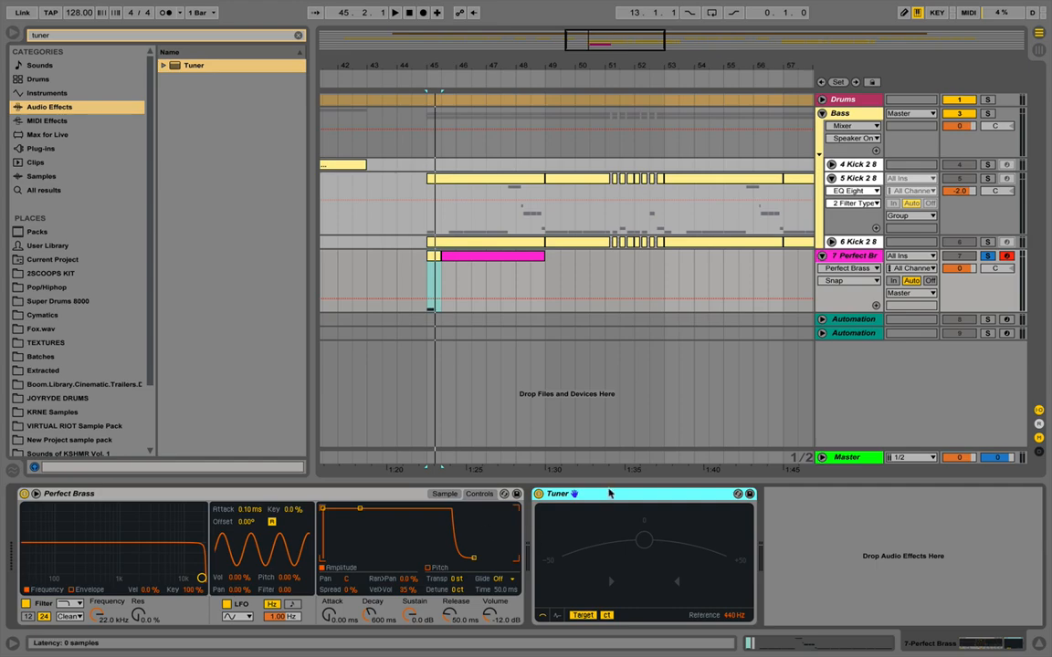
{"action": "left_click", "coordinate": [611, 494]}
{"action": "key", "text": "Delete"}
Set the Perfect Brass sampler's transposition to -2 st.
{"action": "left_click", "coordinate": [621, 429]}
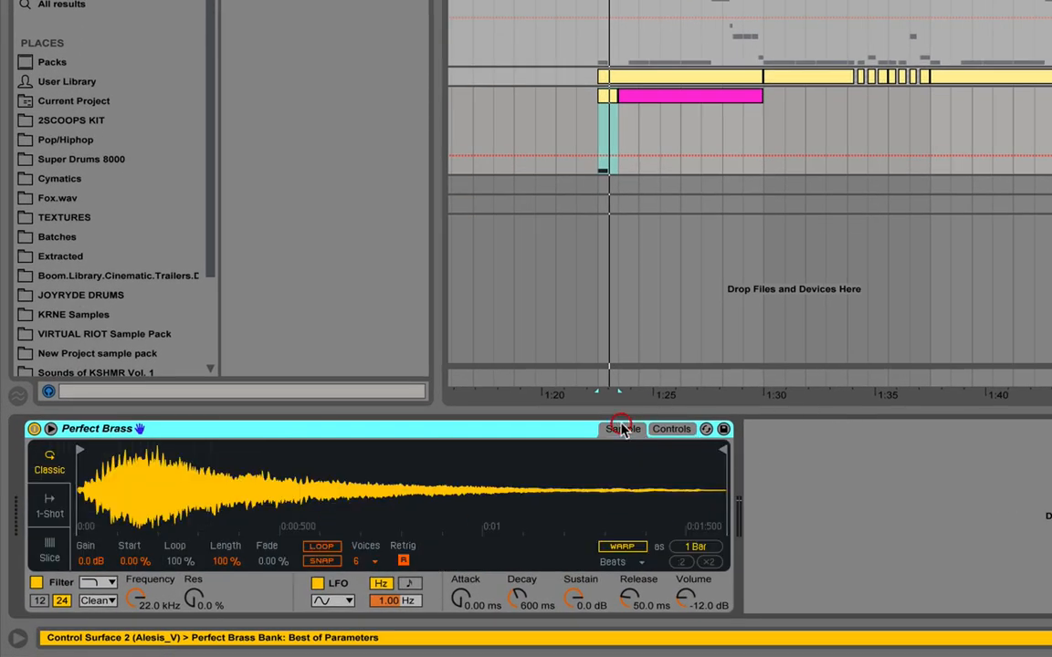
{"action": "left_click", "coordinate": [669, 429]}
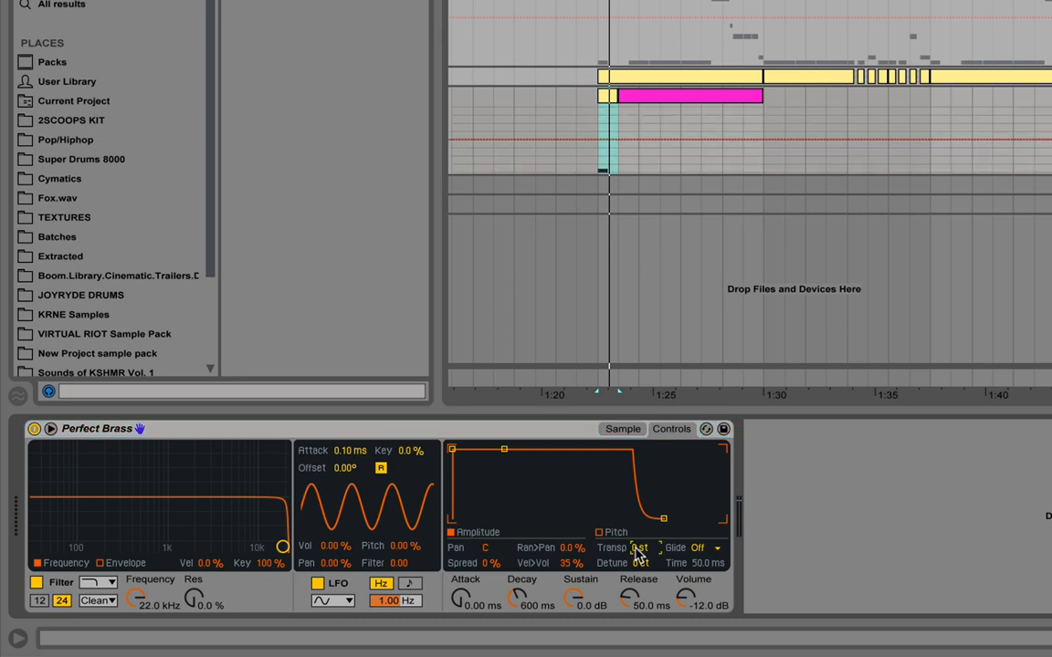
{"action": "left_click_drag", "start_coordinate": [639, 552], "coordinate": [640, 559]}
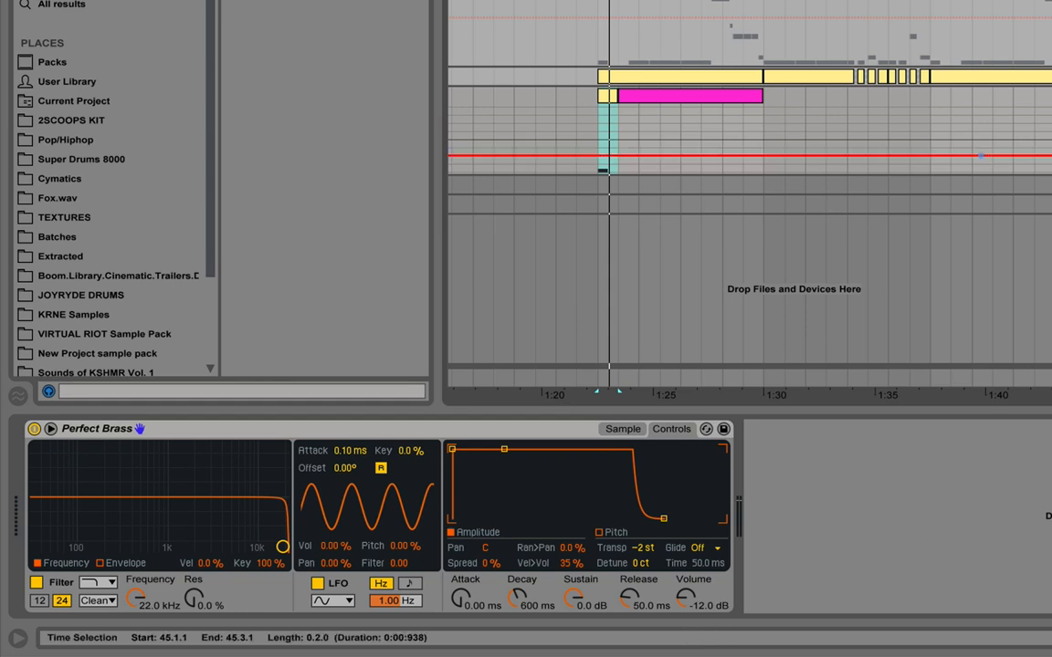
Set the Perfect Brass sampler's volume to -1.5 dB and return to its Sample view.
{"action": "left_click", "coordinate": [687, 601]}
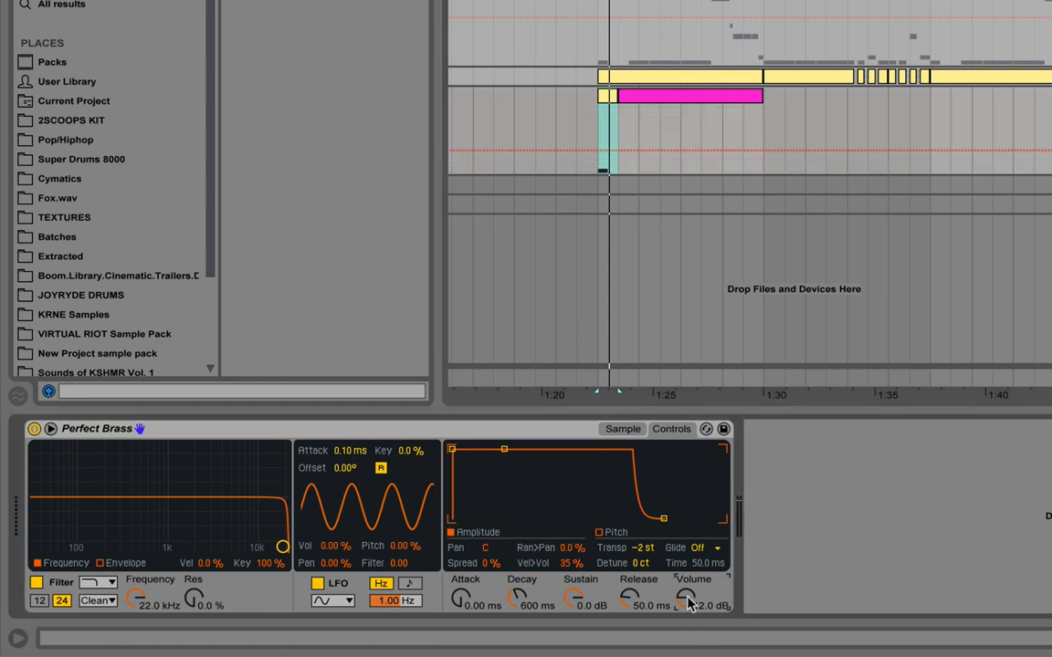
{"action": "type", "text": "-1.5"}
{"action": "key", "text": "Return"}
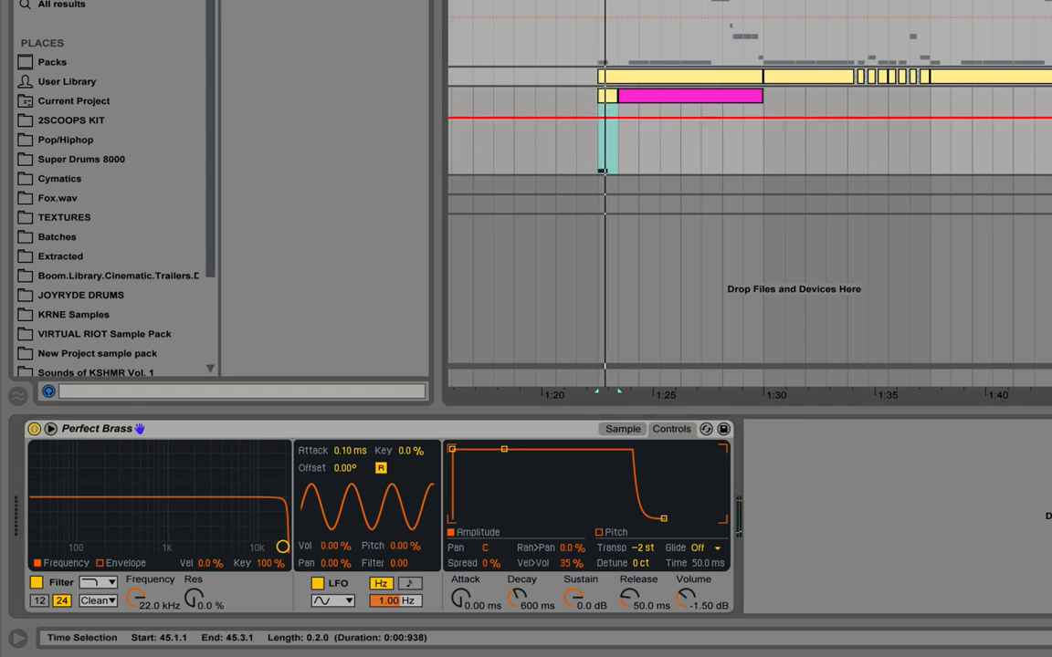
{"action": "left_click", "coordinate": [612, 427]}
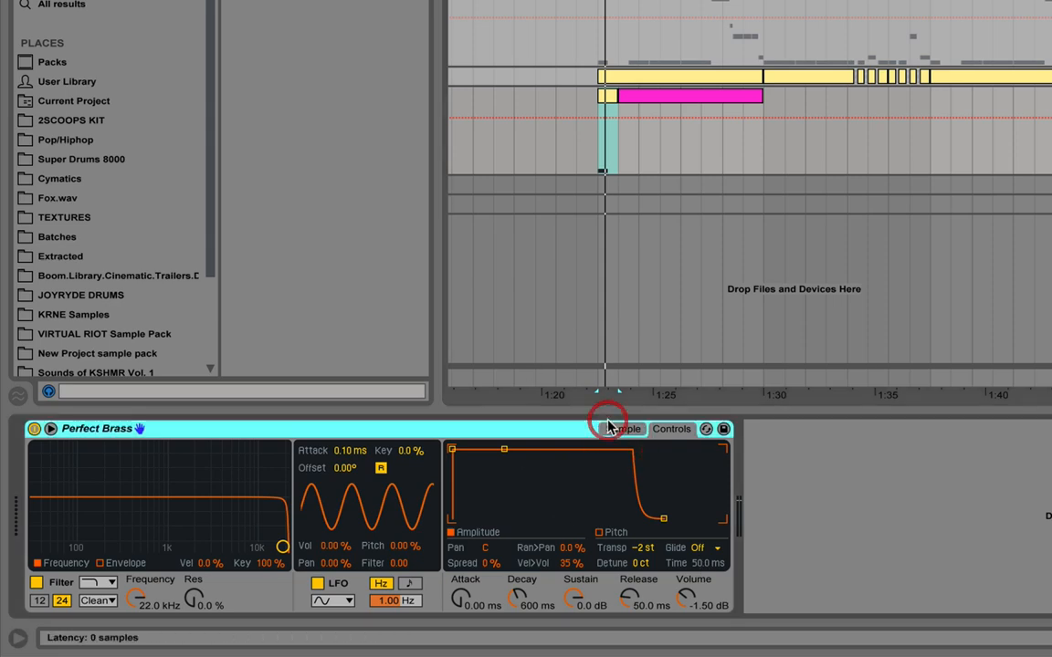
{"action": "left_click", "coordinate": [612, 428]}
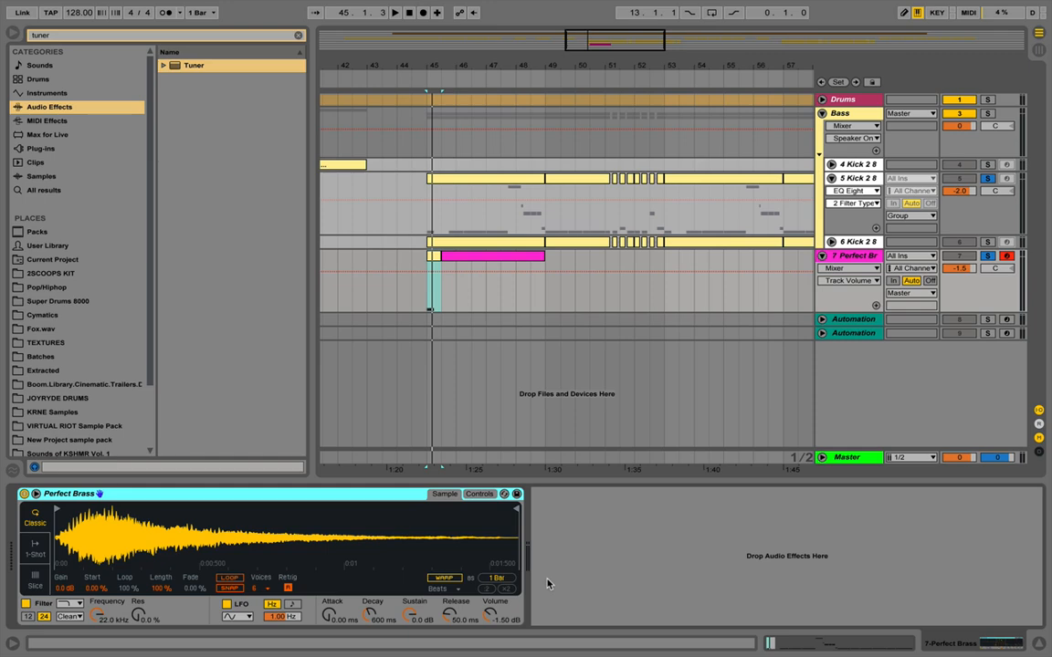
Search for "over" in the audio effects and add Overdrive to the Perfect Brass track.
{"action": "left_click", "coordinate": [148, 36]}
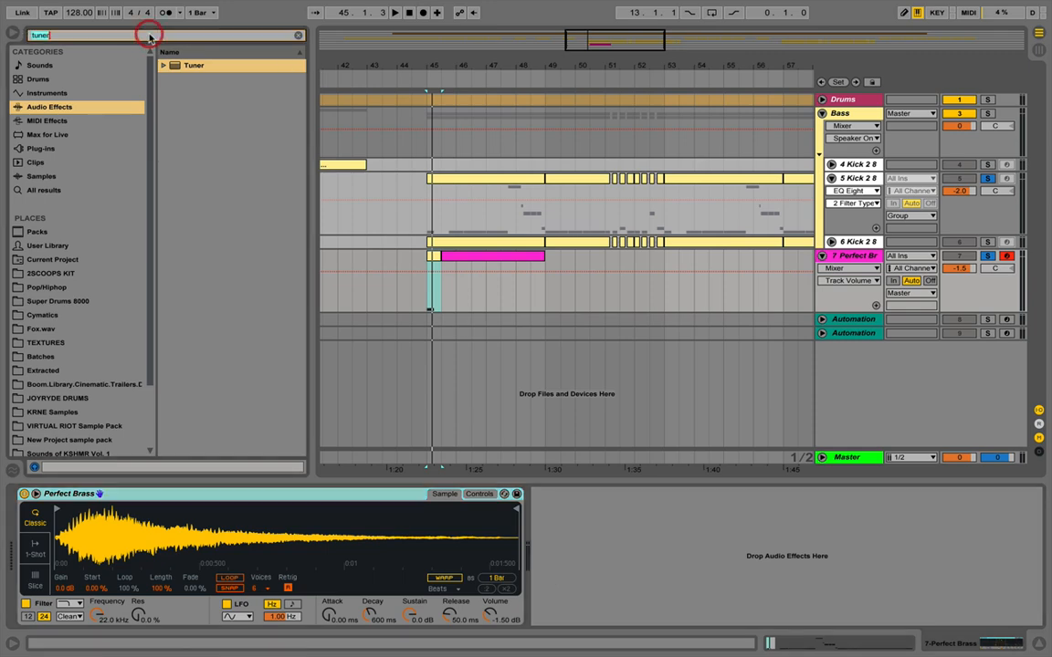
{"action": "type", "text": "cvwe"}
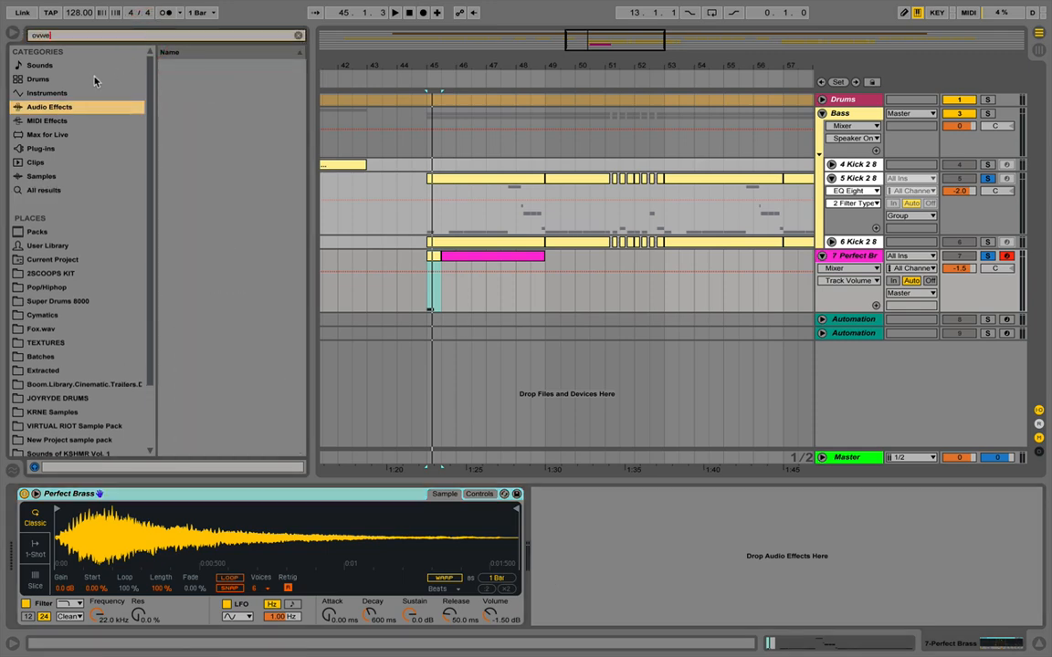
{"action": "key", "text": "BackSpace"}
{"action": "key", "text": "BackSpace"}
{"action": "key", "text": "BackSpace"}
{"action": "key", "text": "BackSpace"}
{"action": "type", "text": "over"}
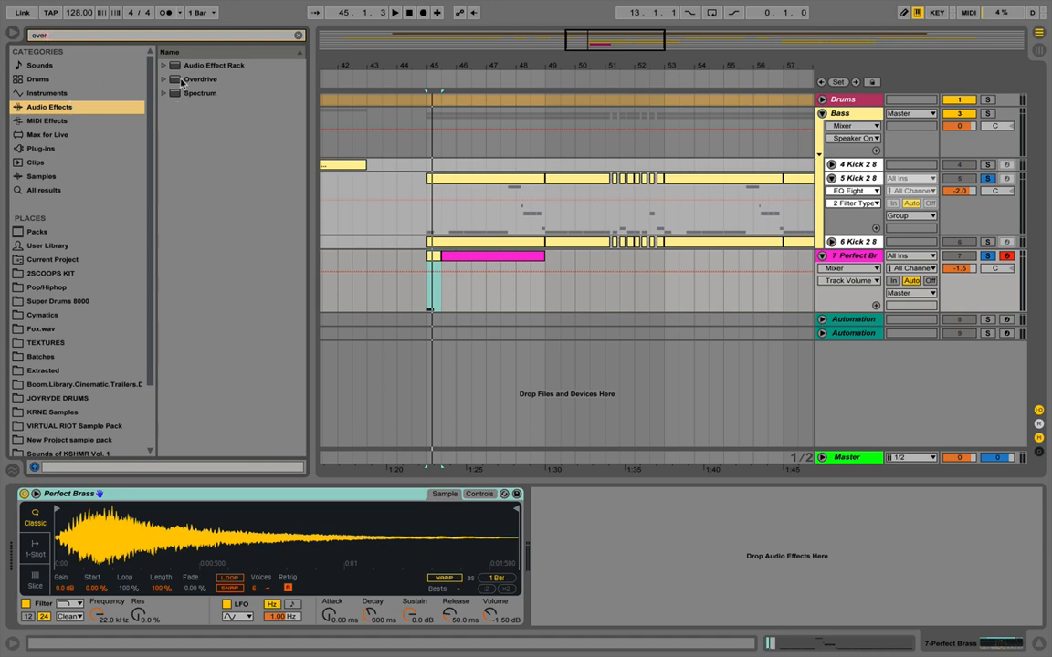
{"action": "double_click", "coordinate": [183, 79]}
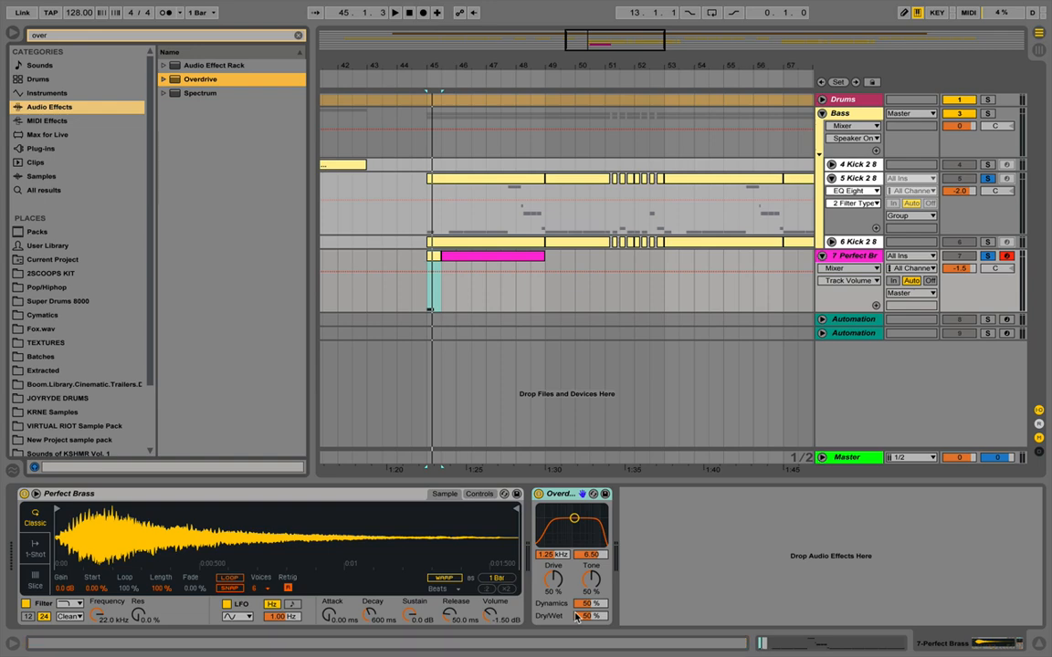
Extend the brass clip at bar 45 to bar 49 and duplicate it across bars 49 to 53.
{"action": "key", "text": "space"}
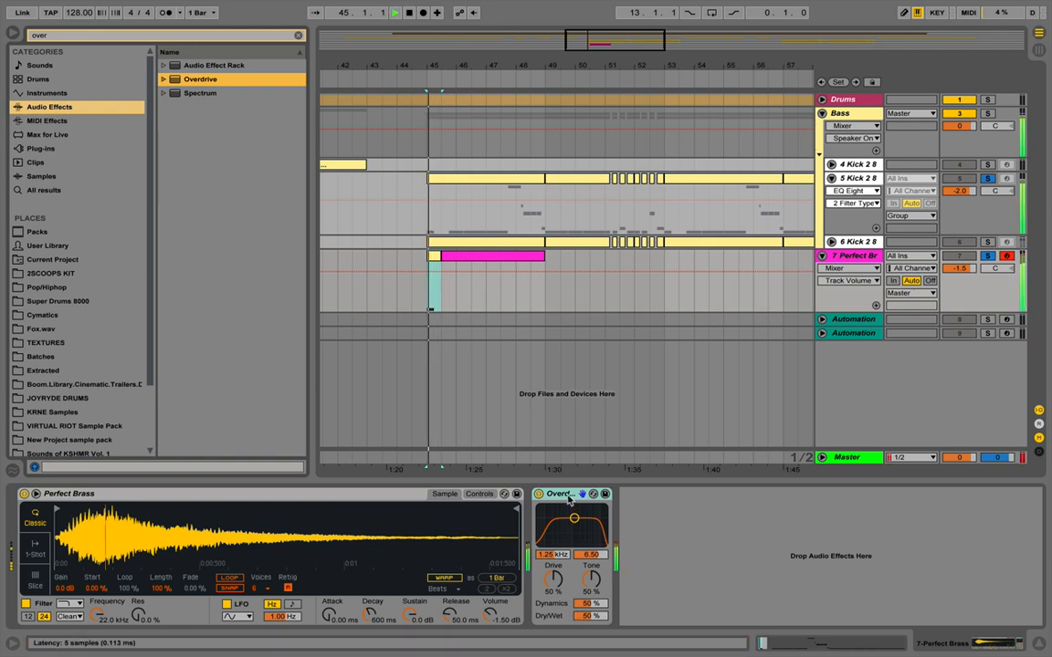
{"action": "key", "text": "space"}
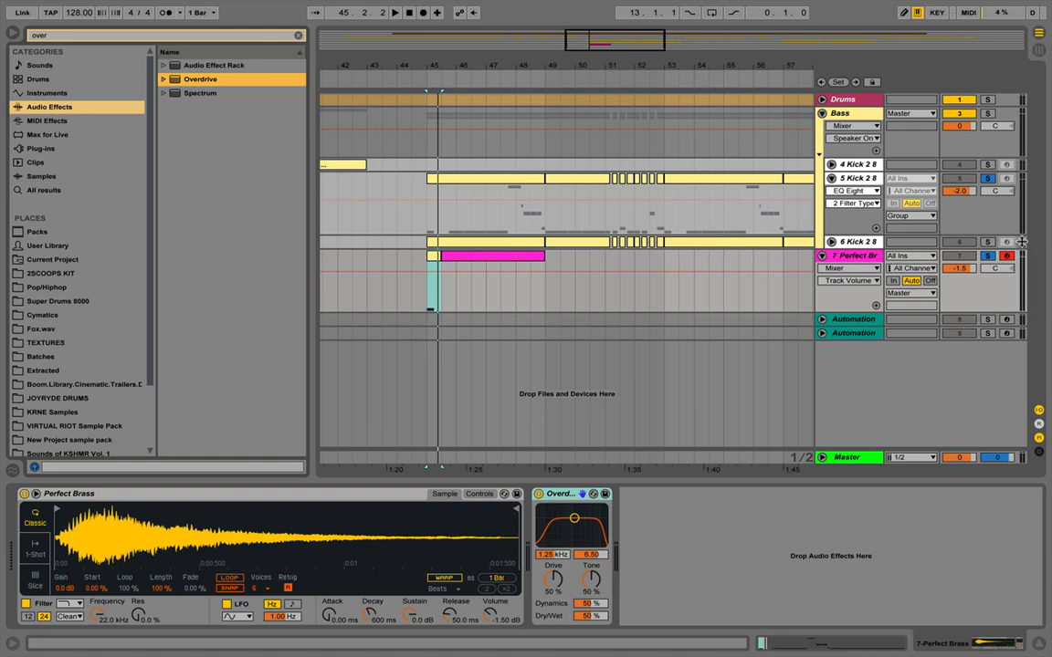
{"action": "left_click_drag", "start_coordinate": [434, 261], "coordinate": [498, 260]}
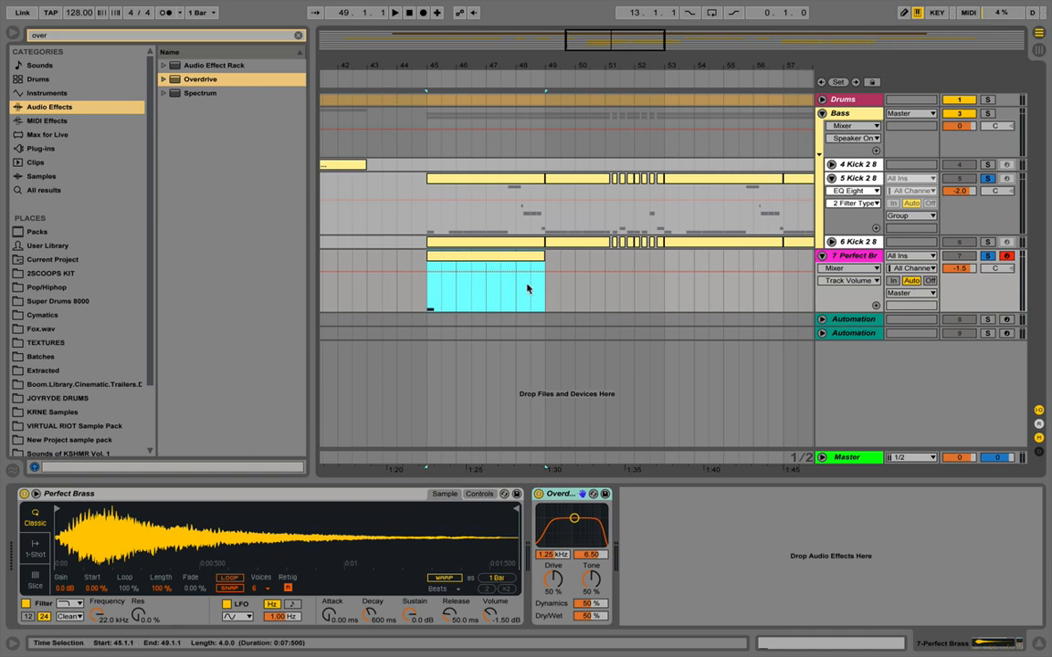
{"action": "key", "text": "ctrl+d"}
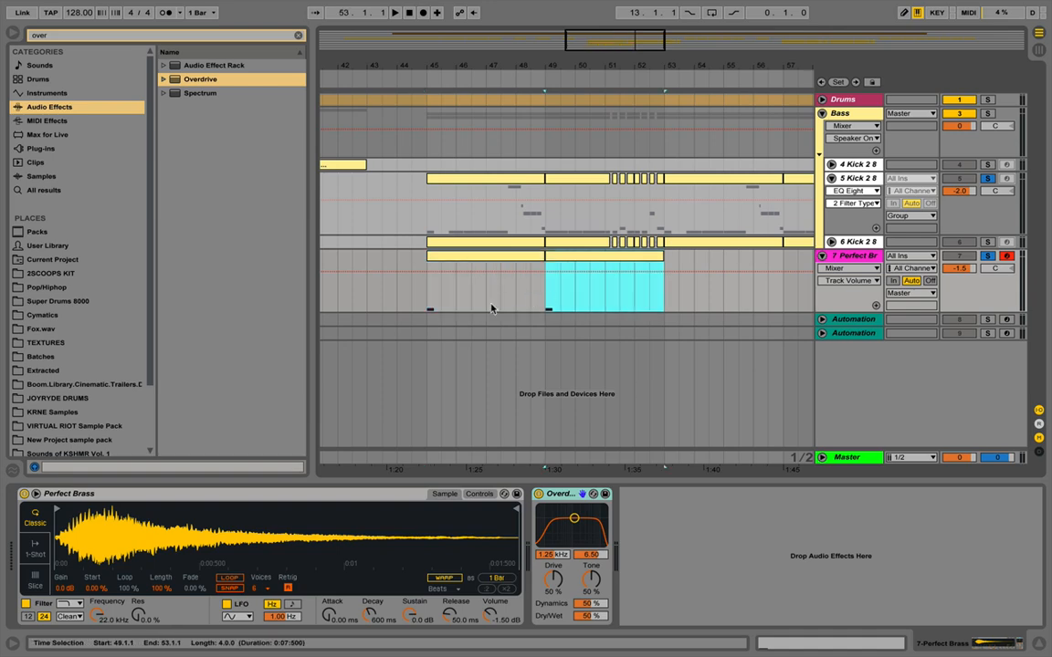
Play the drop from bar 45 to hear the brass layer against the 808 bass.
{"action": "left_click", "coordinate": [428, 295]}
{"action": "key", "text": "space"}
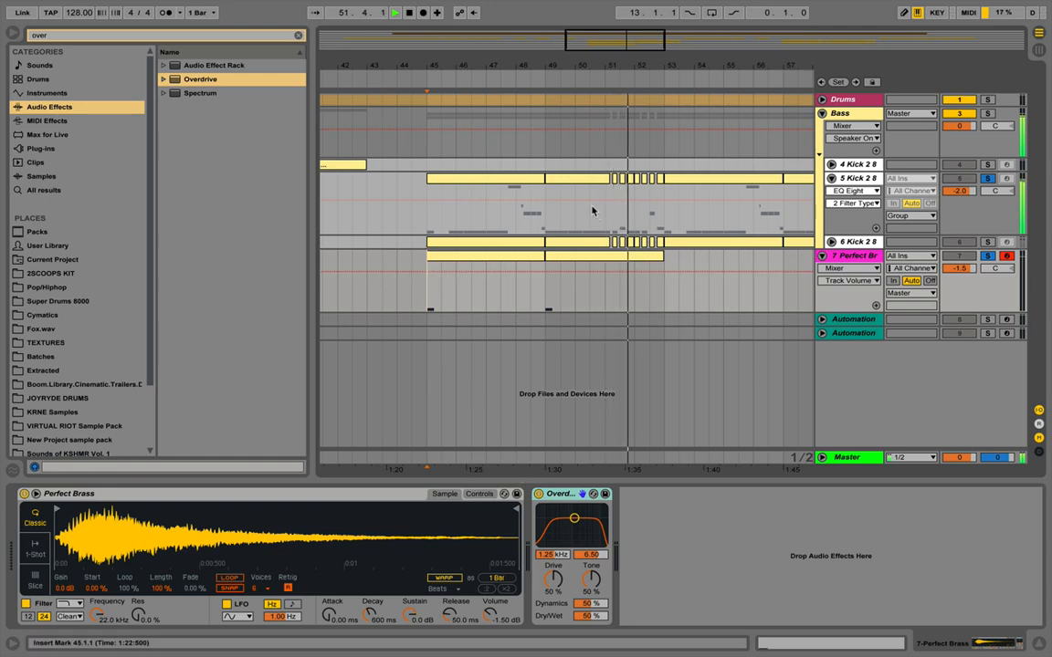
{"action": "key", "text": "space"}
Copy the 808 bass clips from bars 51 to 53 onto the Perfect Brass track at bar 51 and play them back.
{"action": "left_click_drag", "start_coordinate": [608, 225], "coordinate": [667, 214]}
{"action": "key", "text": "super+c"}
{"action": "left_click", "coordinate": [607, 287]}
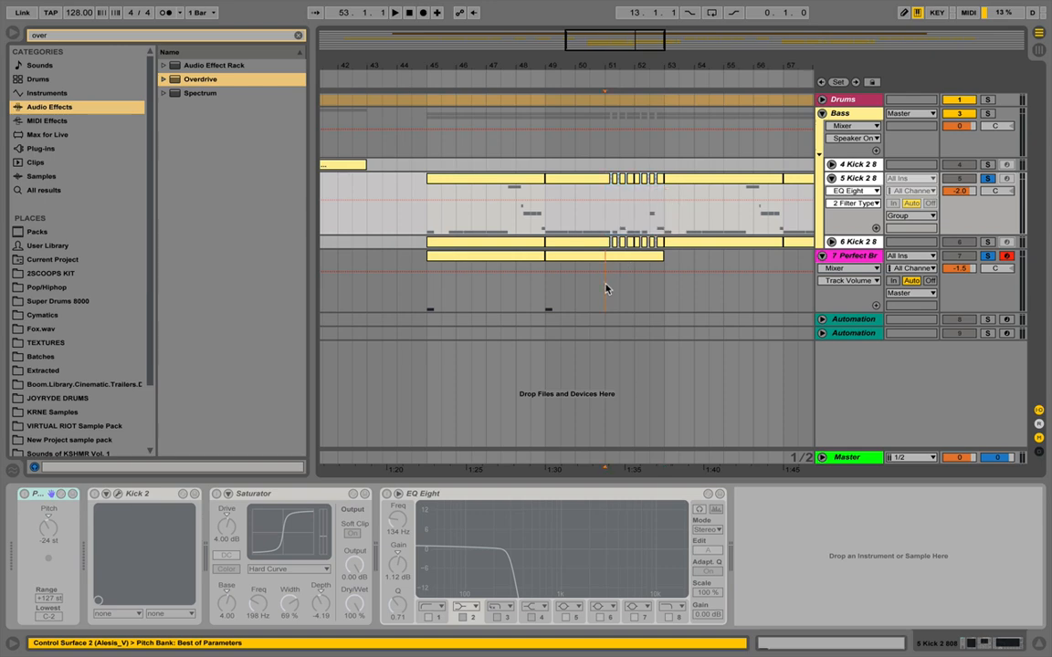
{"action": "key", "text": "super+v"}
{"action": "key", "text": "space"}
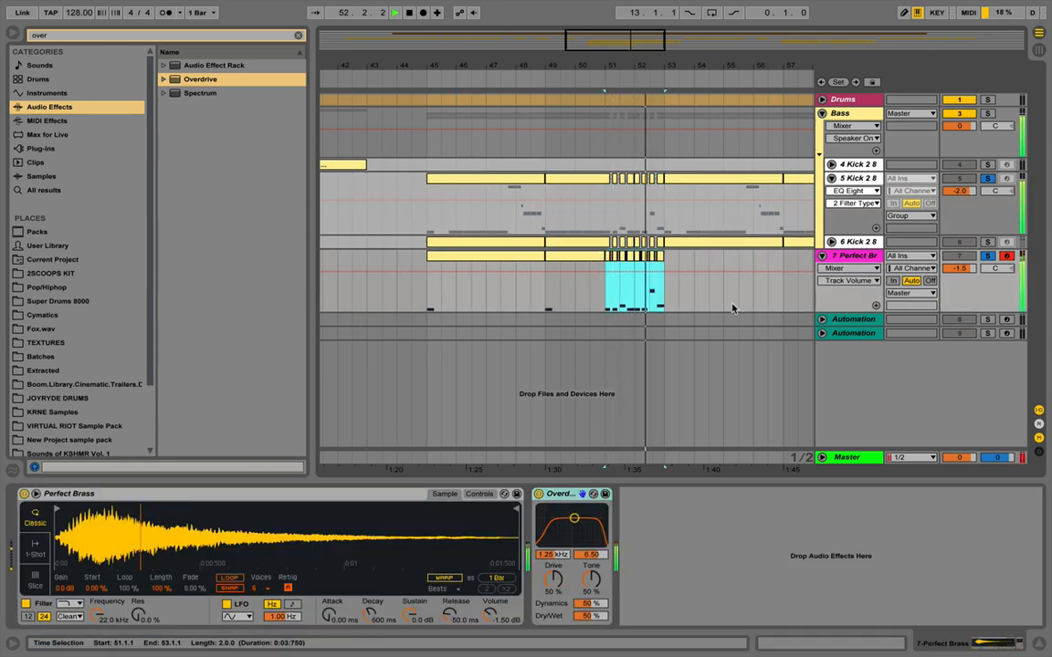
{"action": "key", "text": "space"}
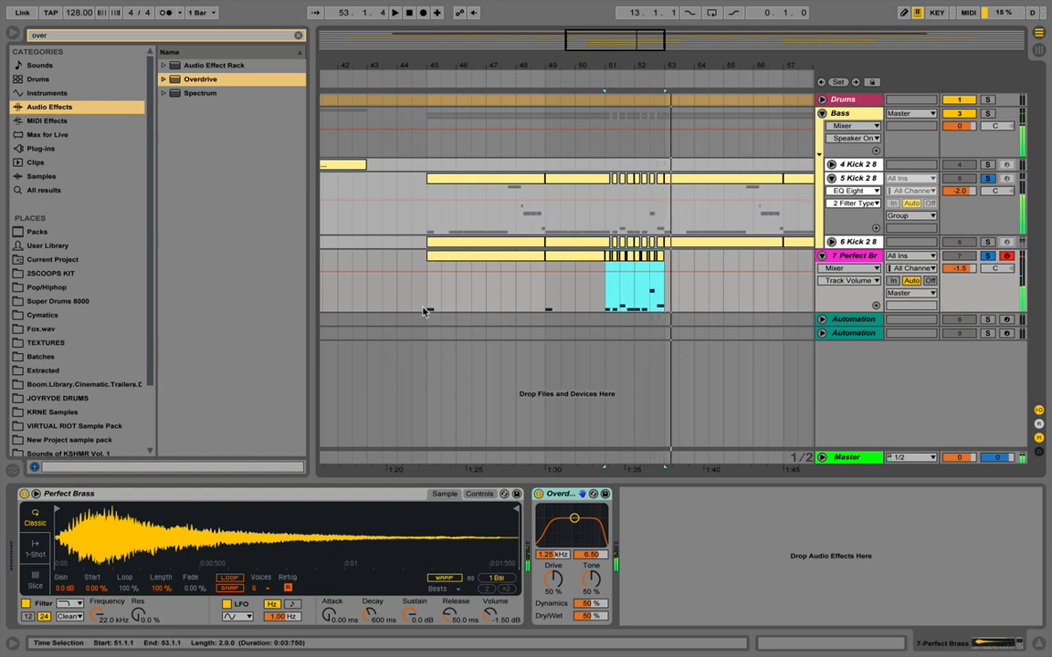
Duplicate the Perfect Brass clips from bars 45 to 53 so the pattern repeats up to bar 61.
{"action": "left_click_drag", "start_coordinate": [427, 287], "coordinate": [667, 287]}
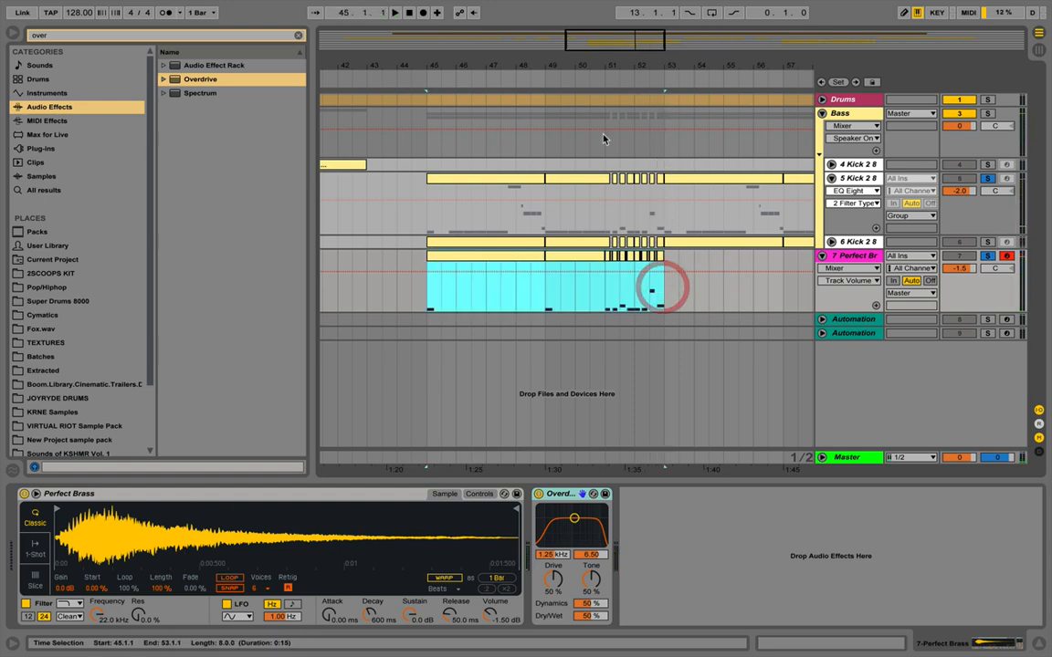
{"action": "mouse_move", "coordinate": [550, 66]}
{"action": "left_mouse_down"}
{"action": "mouse_move", "coordinate": [551, 27]}
{"action": "mouse_move", "coordinate": [554, 66]}
{"action": "left_mouse_up"}
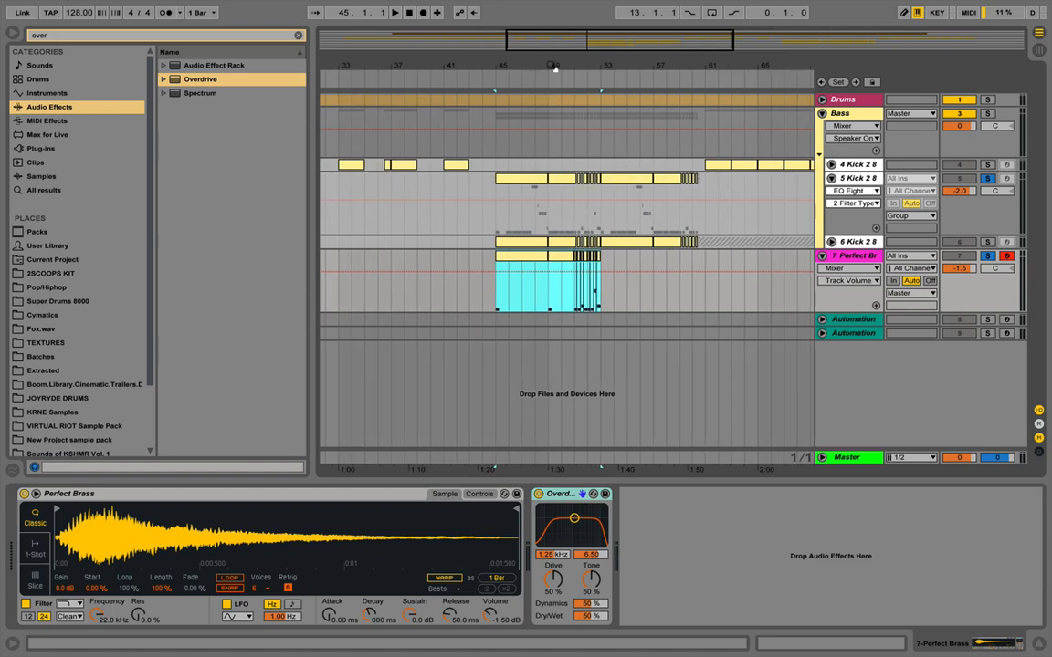
{"action": "key", "text": "super+d"}
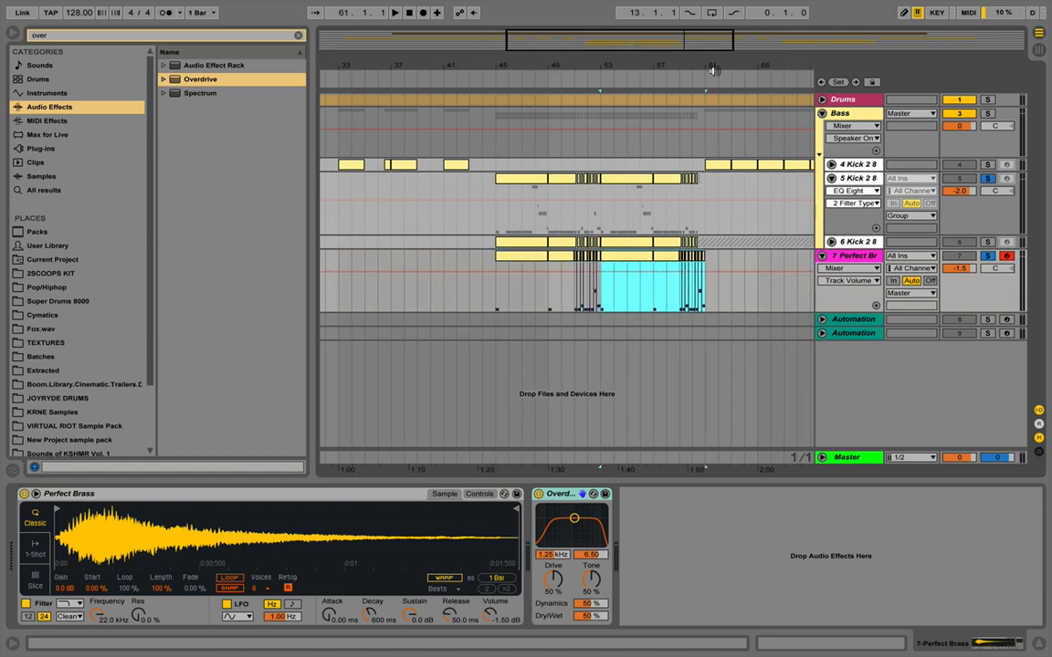
Delete the Perfect Brass clips from 60.3.1 to 61.1.1, past the end of the 808 clips.
{"action": "left_click_drag", "start_coordinate": [711, 68], "coordinate": [717, 115]}
{"action": "left_click_drag", "start_coordinate": [680, 285], "coordinate": [701, 286]}
{"action": "key", "text": "Delete"}
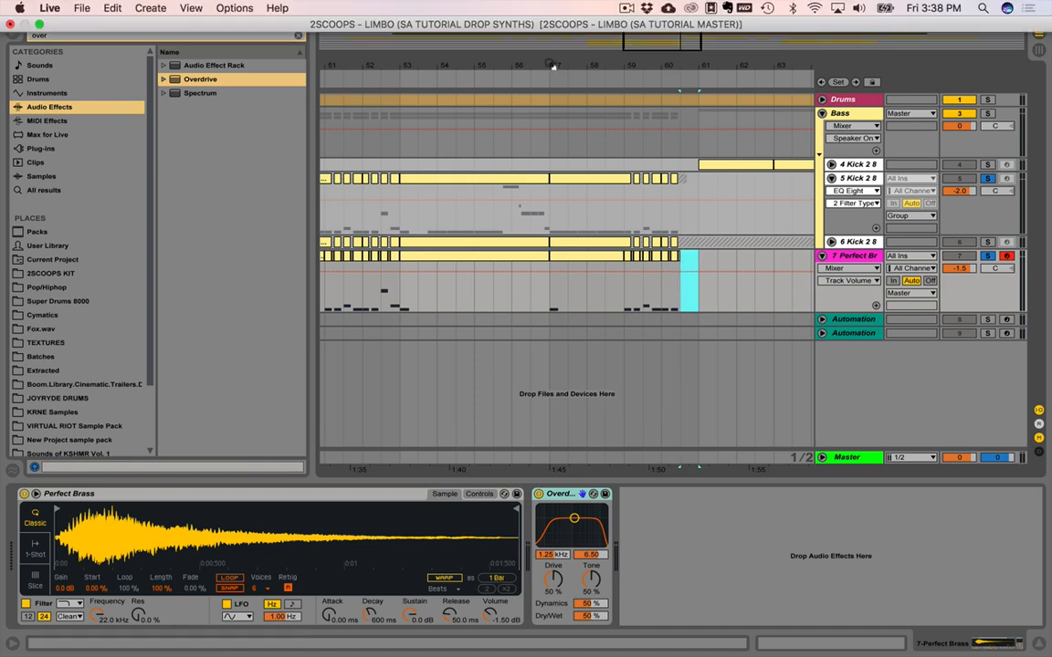
{"action": "left_click_drag", "start_coordinate": [554, 67], "coordinate": [552, 25]}
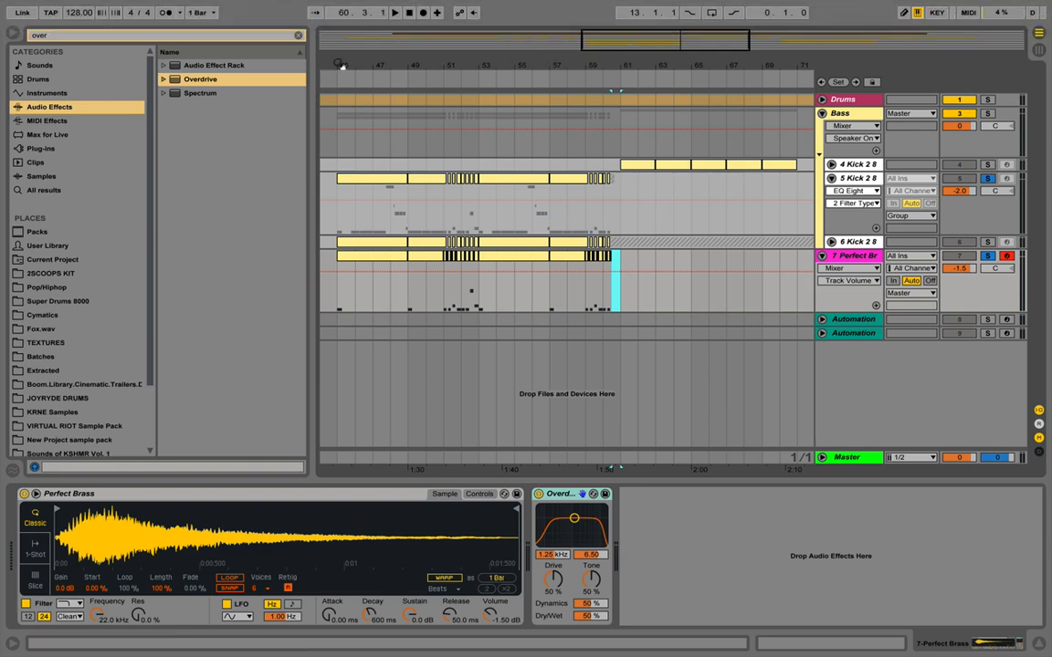
Copy the one-bar brass hit from bar 45 and paste it at bar 37 on the Perfect Brass track.
{"action": "left_click_drag", "start_coordinate": [340, 65], "coordinate": [513, 55]}
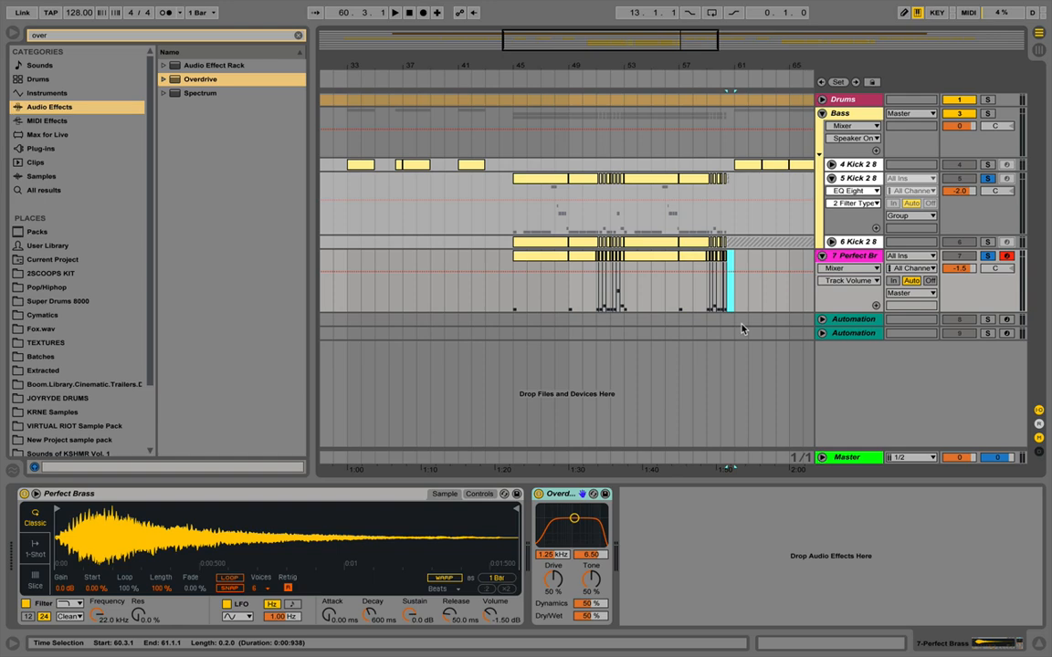
{"action": "left_click", "coordinate": [822, 256]}
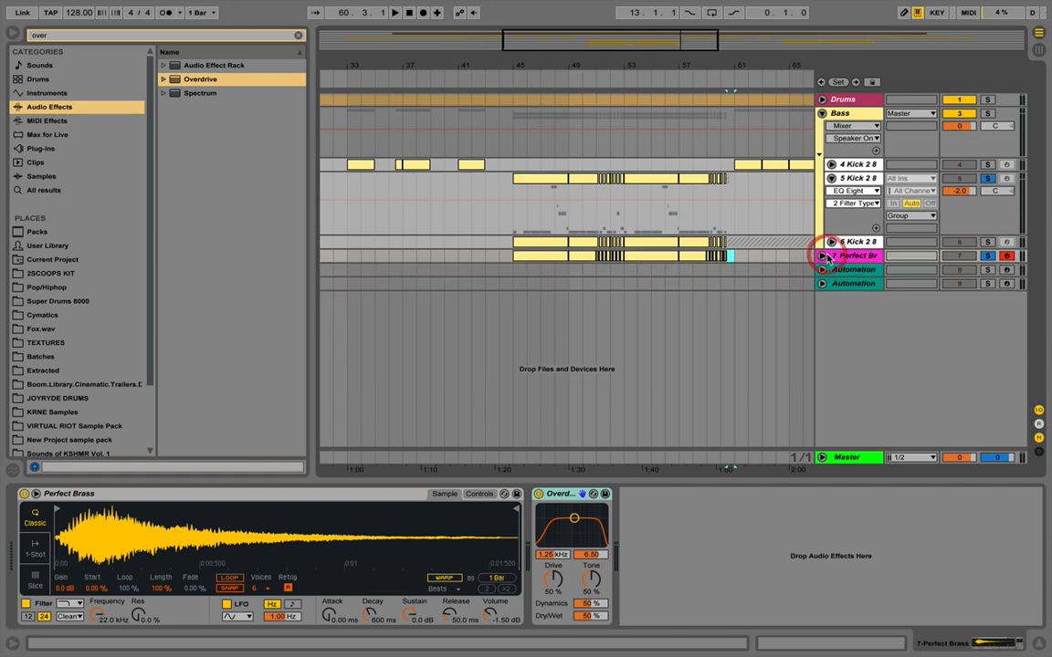
{"action": "left_click", "coordinate": [822, 255]}
{"action": "left_click", "coordinate": [517, 290]}
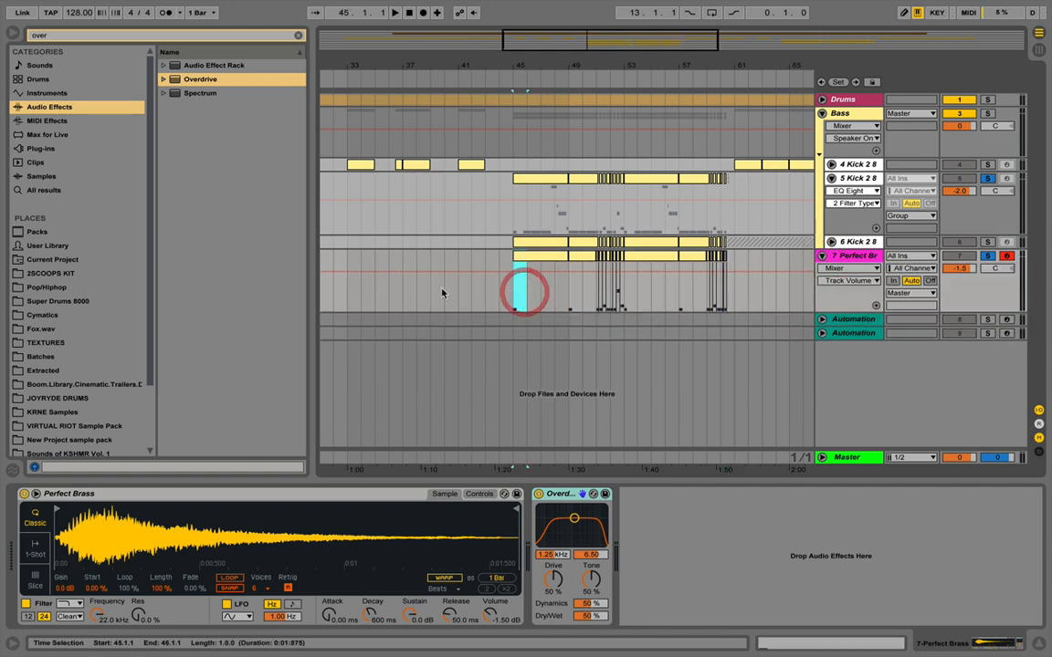
{"action": "left_click", "coordinate": [403, 294]}
{"action": "key", "text": "super+v"}
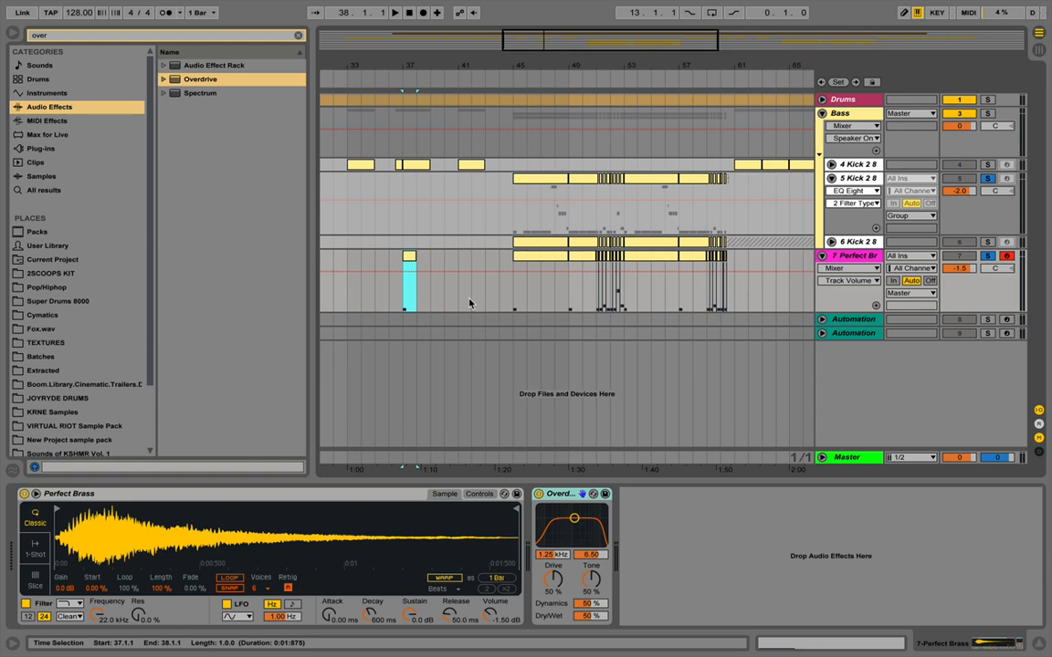
Search for "rev" in the audio effects and add Reverb to the Perfect Brass track.
{"action": "left_click", "coordinate": [144, 37]}
{"action": "type", "text": "rev"}
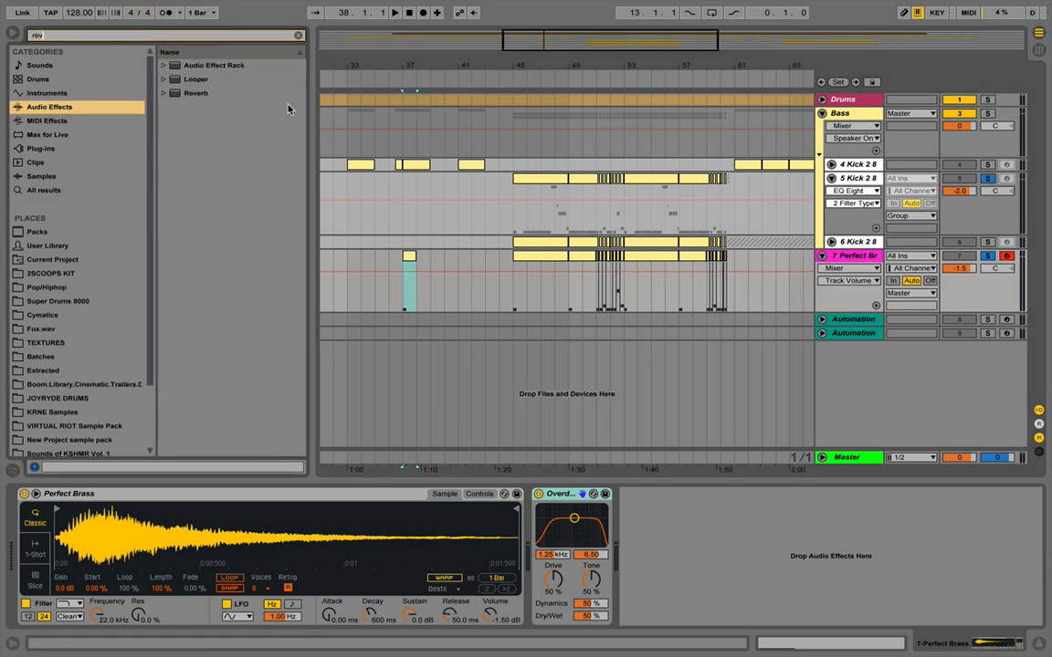
{"action": "double_click", "coordinate": [179, 94]}
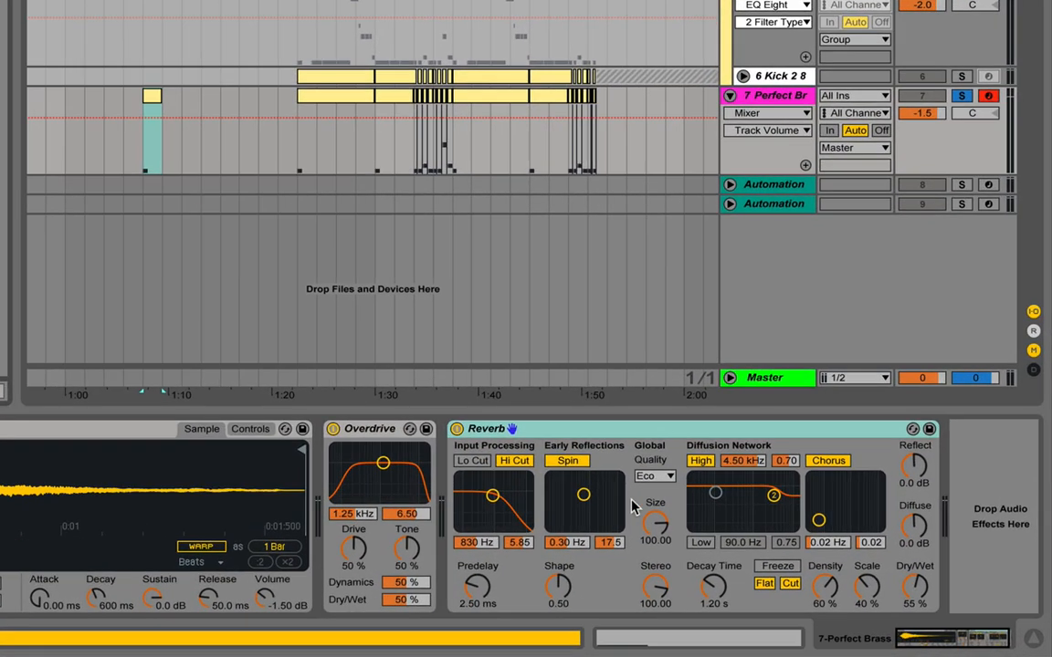
Set the Reverb's quality to High and its Dry/Wet to 95%.
{"action": "left_click", "coordinate": [765, 529]}
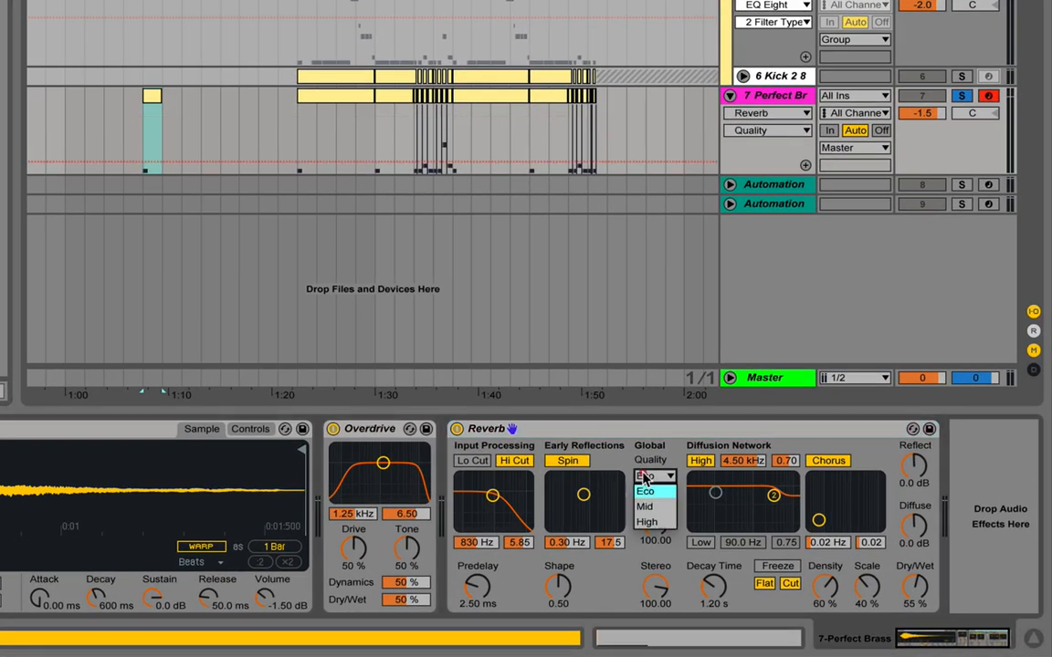
{"action": "left_click", "coordinate": [646, 521]}
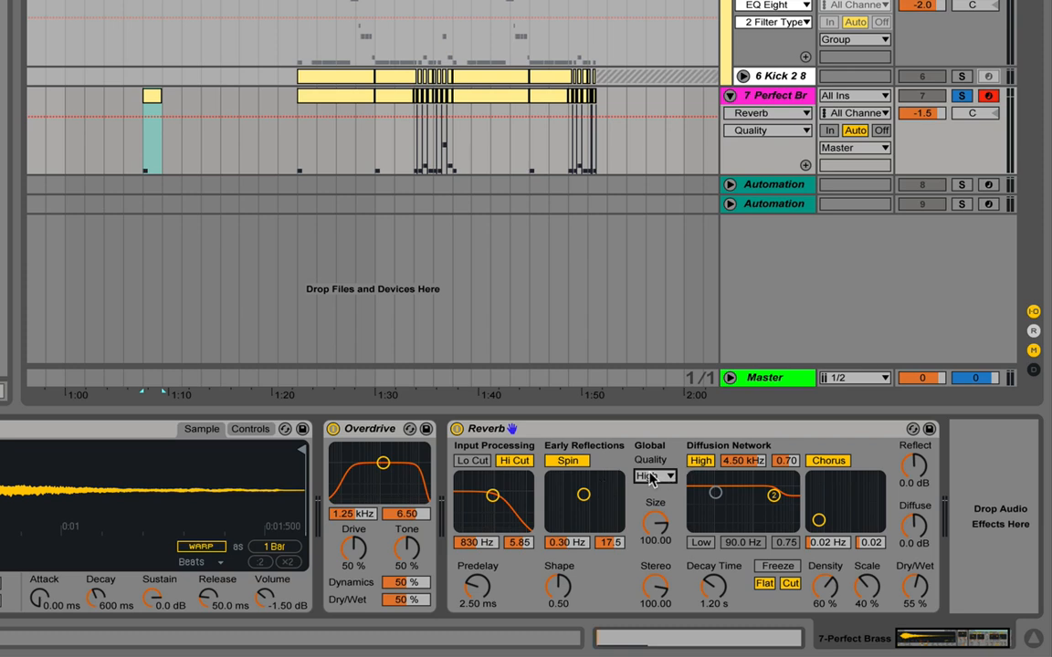
{"action": "left_click", "coordinate": [651, 477]}
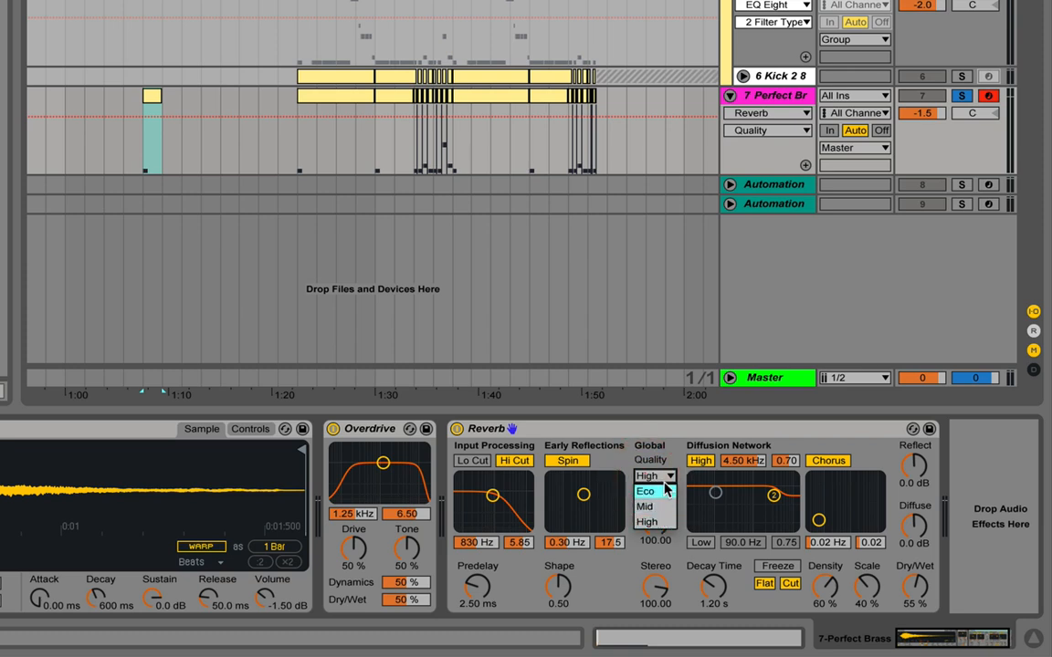
{"action": "left_click", "coordinate": [917, 603]}
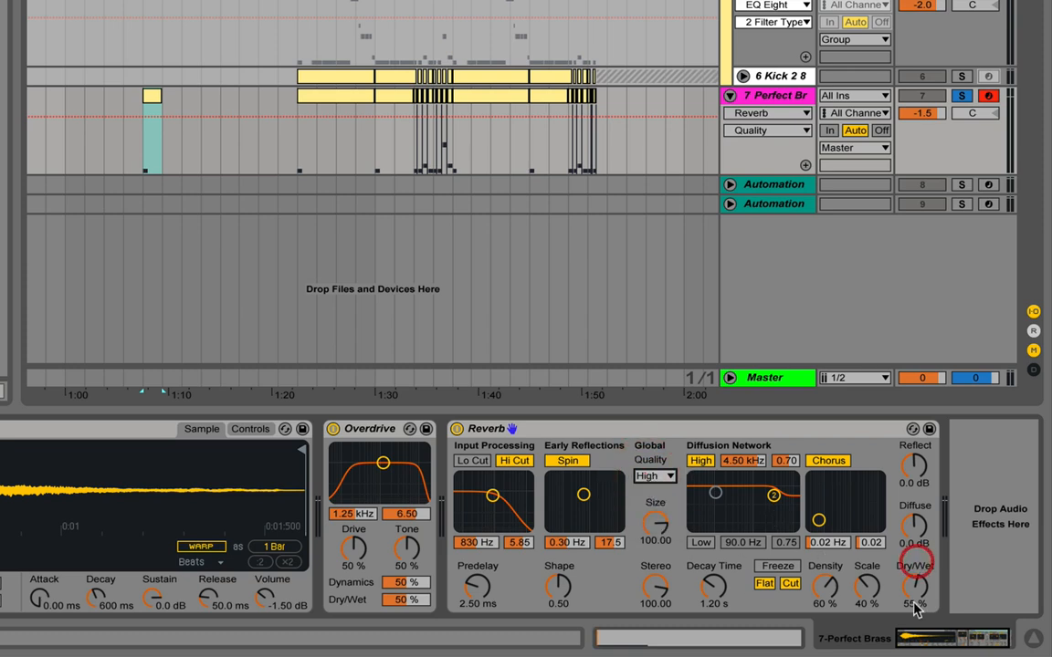
{"action": "left_click", "coordinate": [911, 603]}
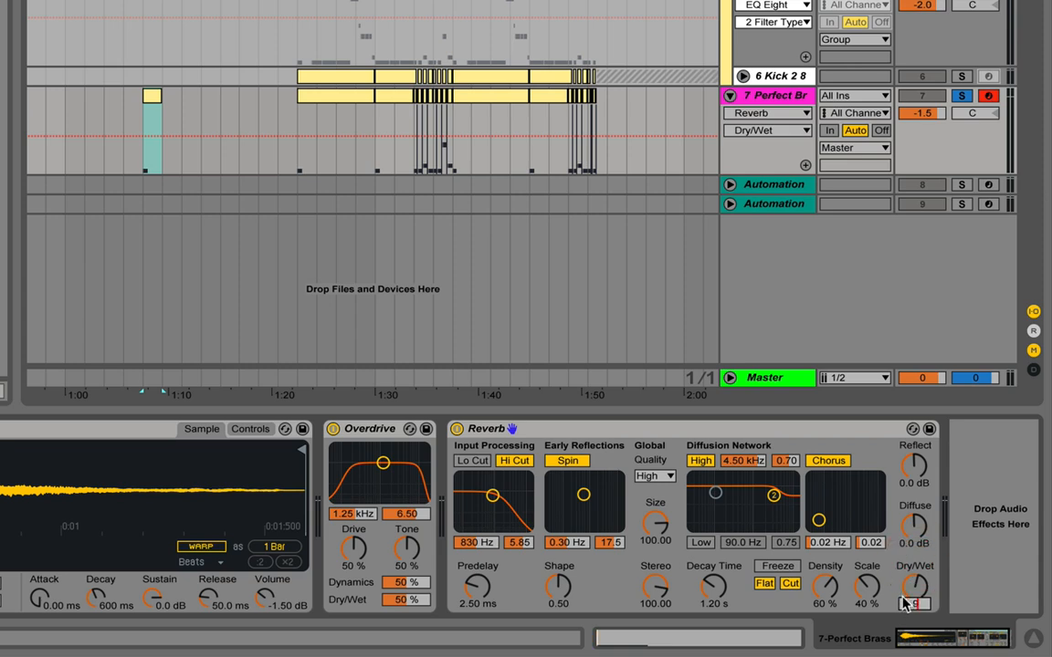
{"action": "key", "text": "Return"}
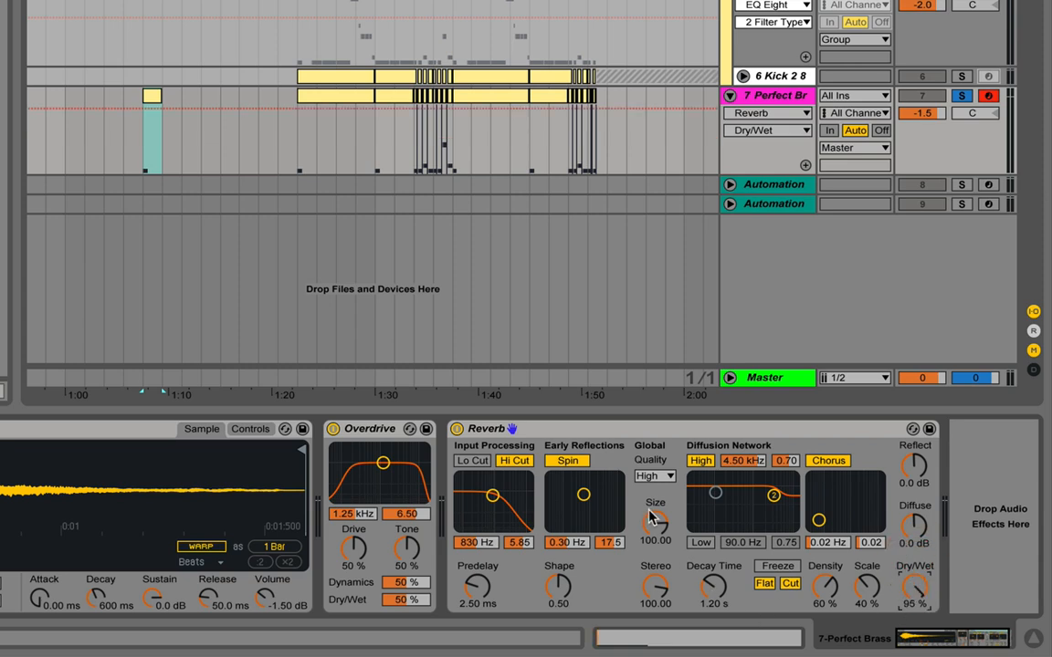
Raise the Reverb's decay time to 4.34 s while playing the bar 37 brass hit.
{"action": "key", "text": "space"}
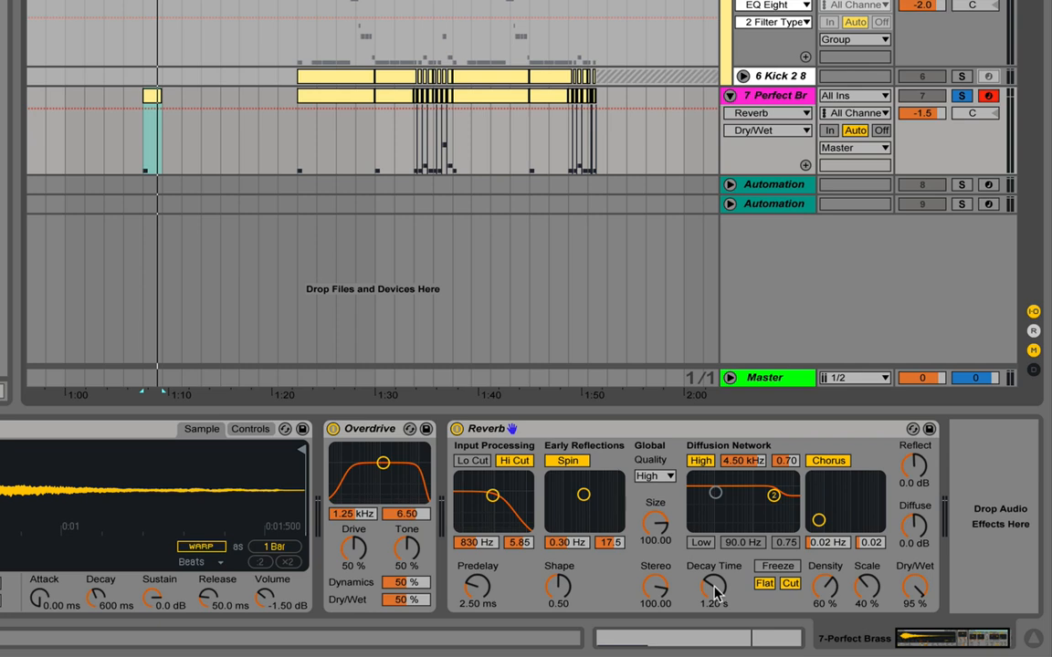
{"action": "left_click_drag", "start_coordinate": [717, 593], "coordinate": [717, 554]}
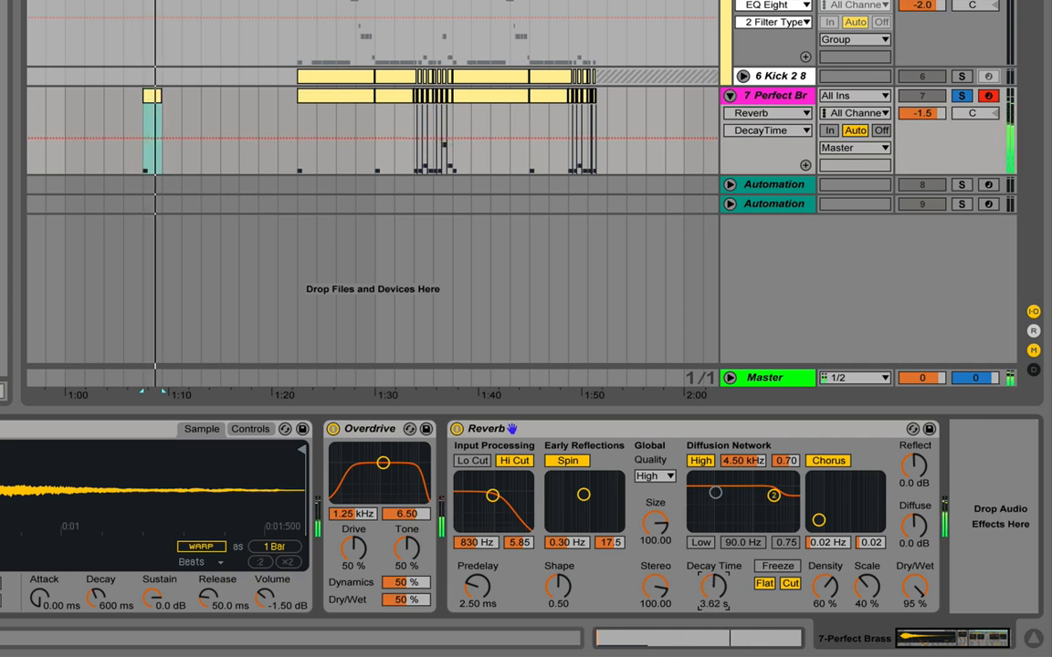
{"action": "left_click_drag", "start_coordinate": [715, 587], "coordinate": [715, 580]}
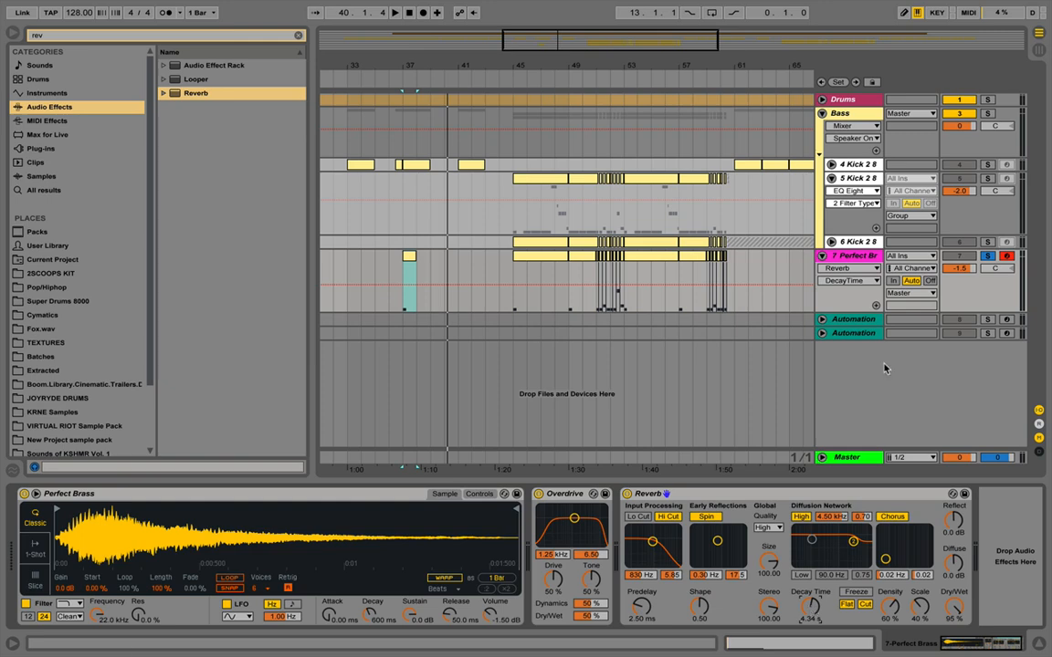
Extend the bar 37 brass clip to bar 39 and freeze the Perfect Brass track.
{"action": "left_click_drag", "start_coordinate": [413, 255], "coordinate": [431, 259]}
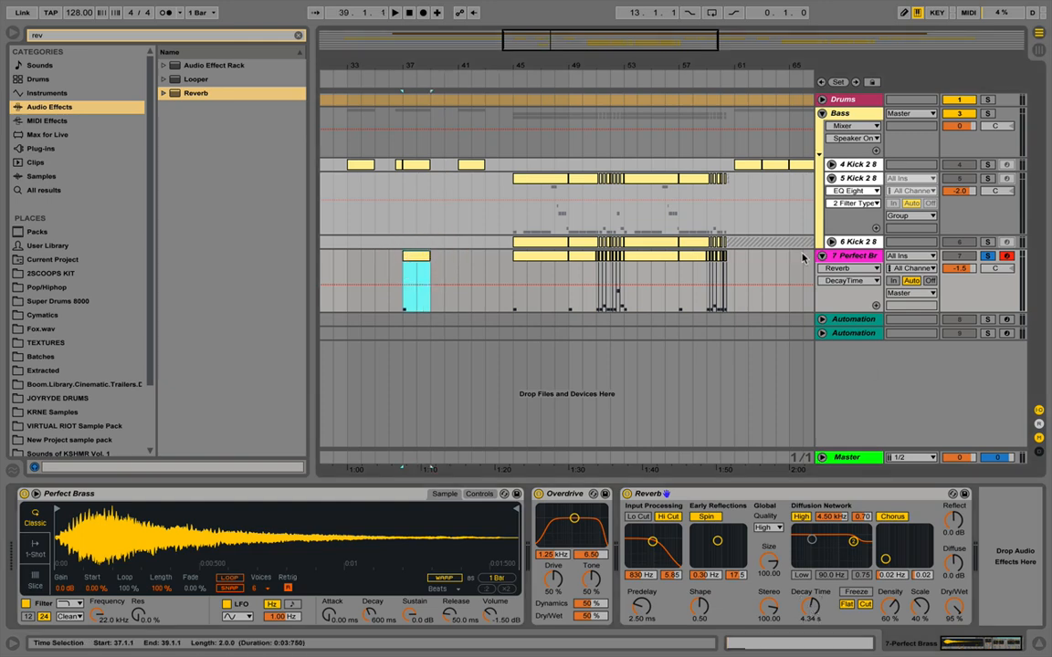
{"action": "right_click", "coordinate": [833, 257]}
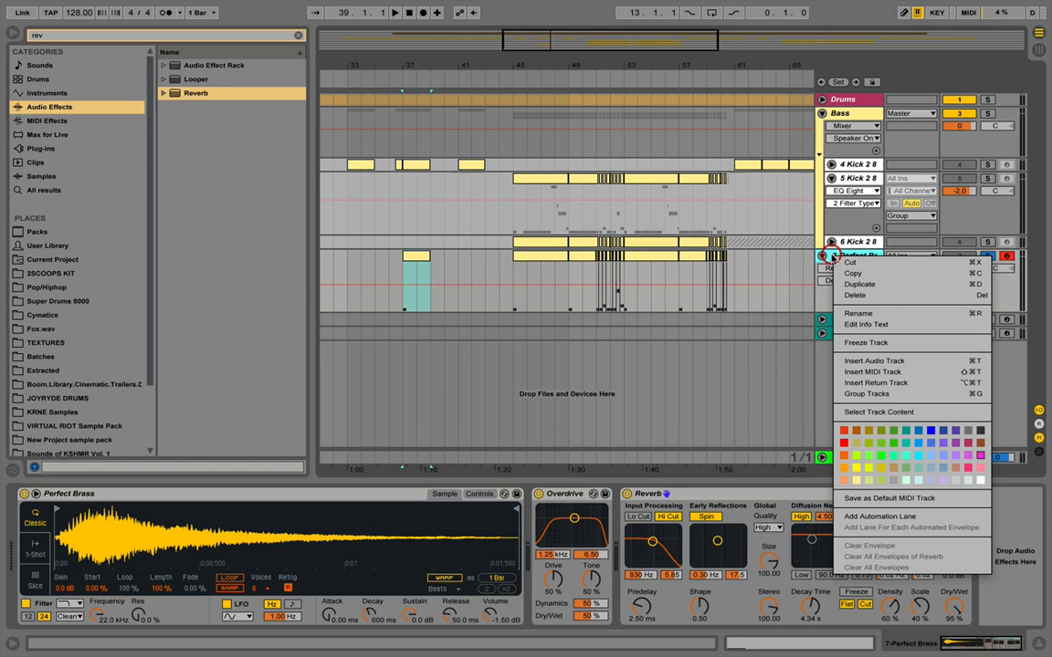
{"action": "left_click", "coordinate": [846, 344]}
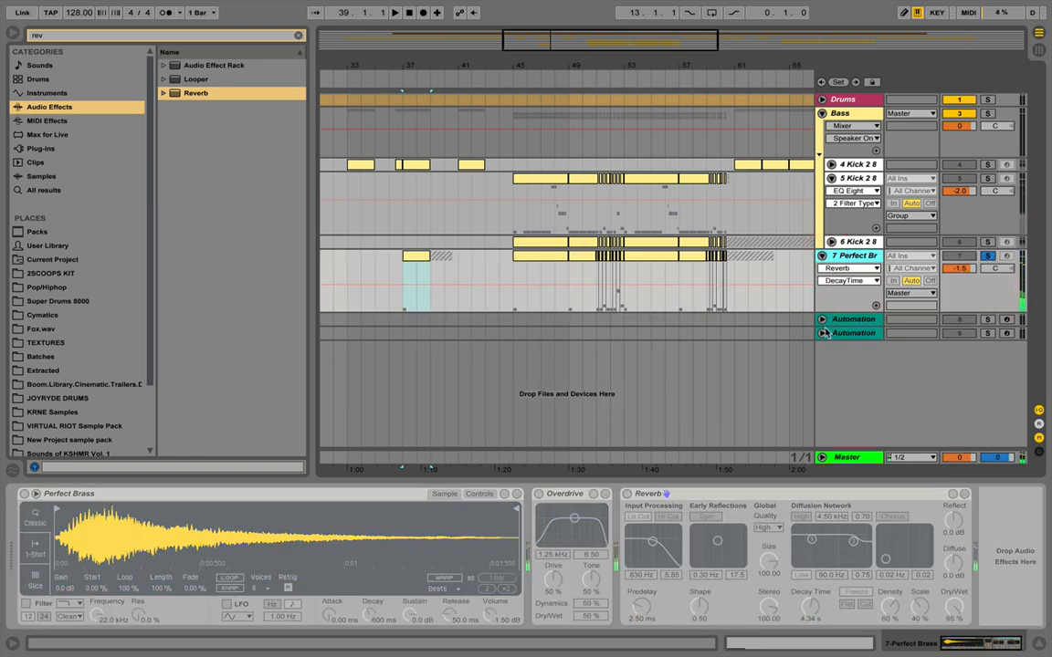
Move the frozen brass clip at bar 37 onto a new audio track and reverse its sample.
{"action": "key", "text": "ctrl+t"}
{"action": "left_click_drag", "start_coordinate": [411, 265], "coordinate": [412, 320]}
{"action": "double_click", "coordinate": [412, 329]}
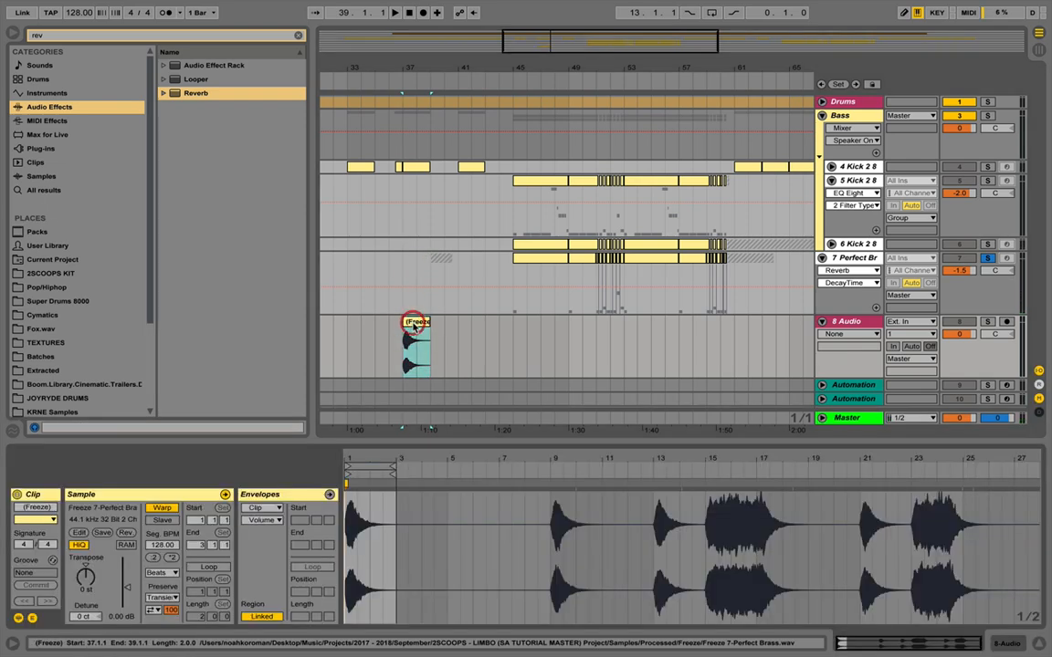
{"action": "left_click", "coordinate": [125, 532]}
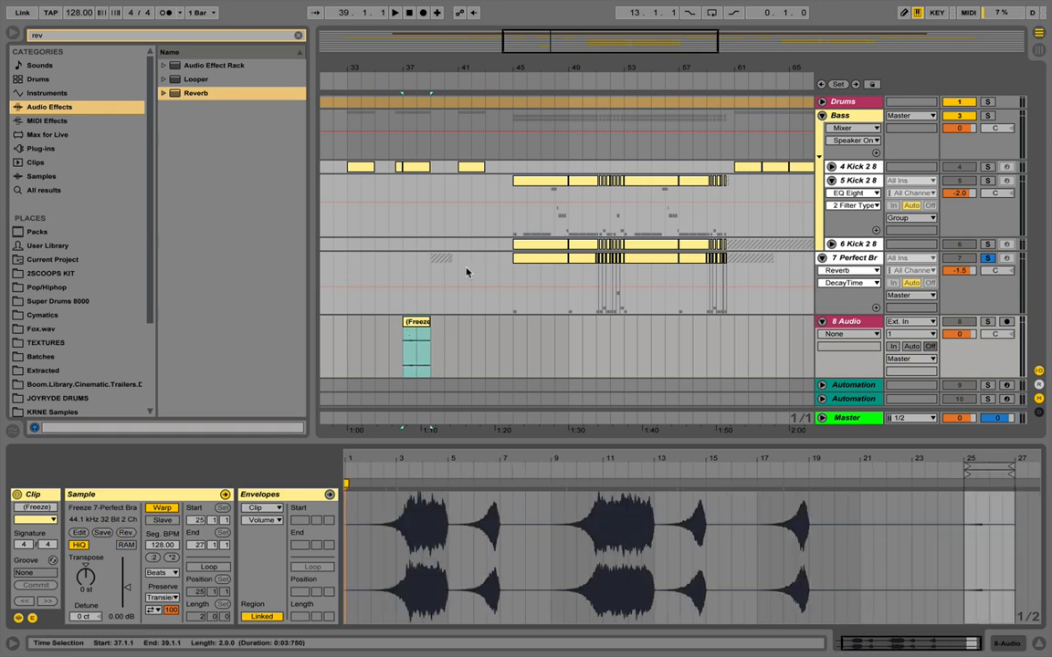
Clear the leftover frozen reverb tail after bar 39 on the Perfect Brass track and solo the new audio track.
{"action": "left_click_drag", "start_coordinate": [454, 263], "coordinate": [435, 265]}
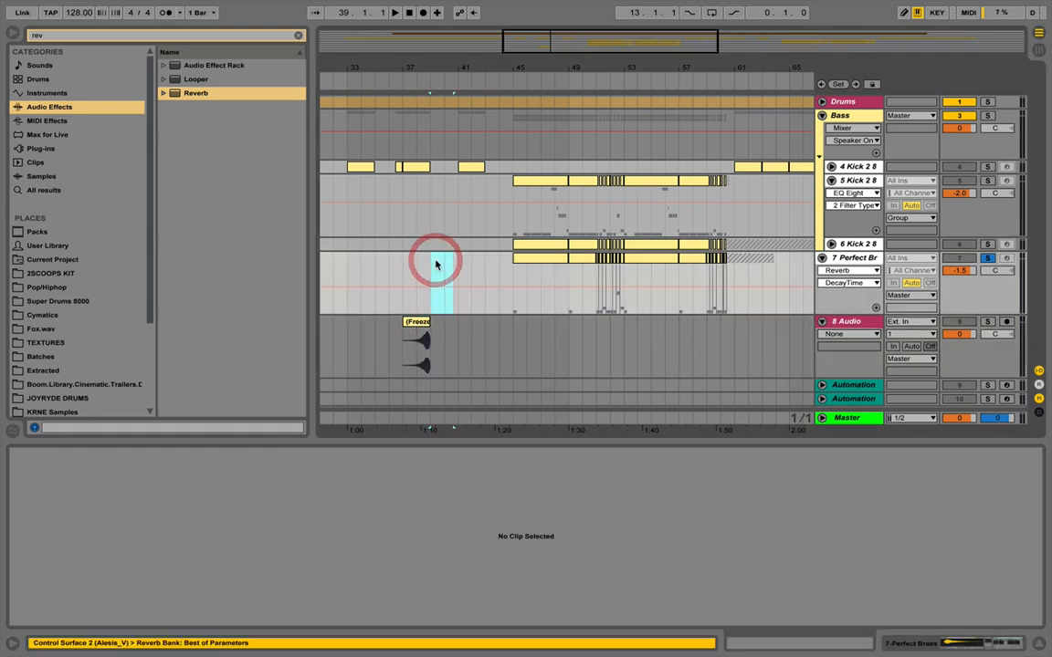
{"action": "left_click", "coordinate": [418, 351]}
{"action": "left_click", "coordinate": [987, 321]}
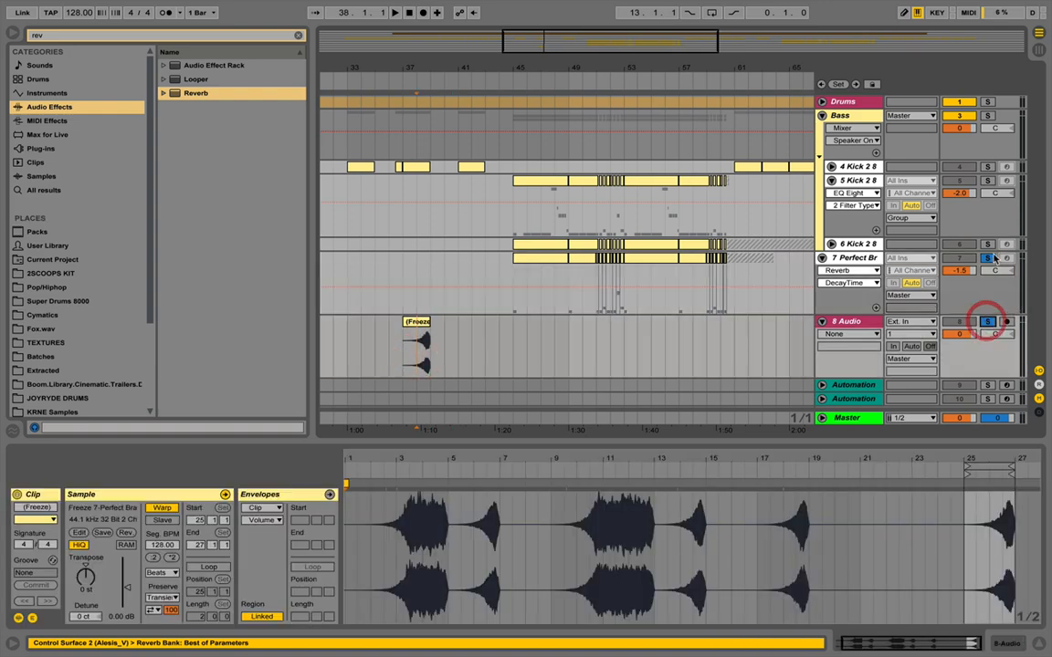
Take the Perfect Brass track out of solo and play the reversed brass clip at bar 37.
{"action": "left_click", "coordinate": [987, 259]}
{"action": "key", "text": "space"}
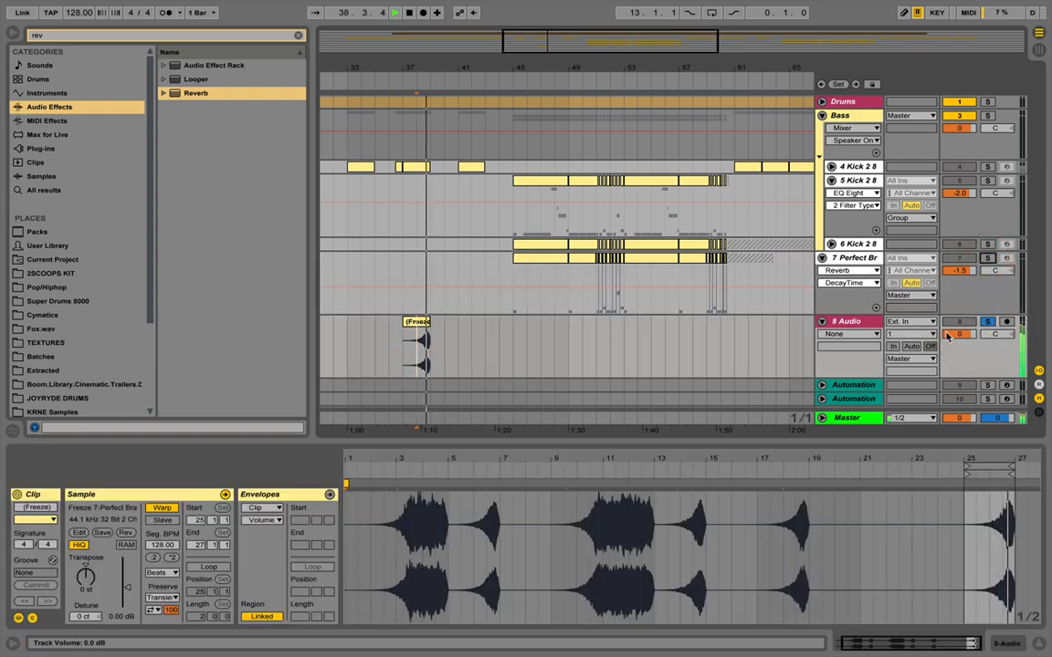
{"action": "key", "text": "space"}
Cut the reversed brass clip at bar 37 and paste it at bar 43 on the same audio track.
{"action": "left_click", "coordinate": [418, 322]}
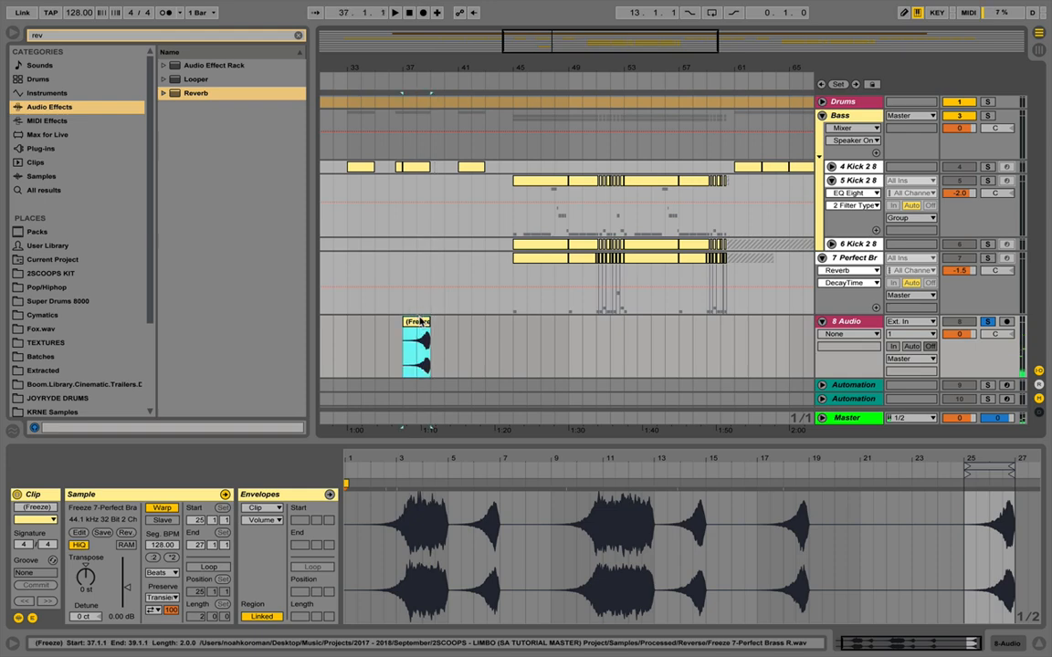
{"action": "scroll", "coordinate": [513, 322], "scroll_direction": "left", "scroll_amount": 5}
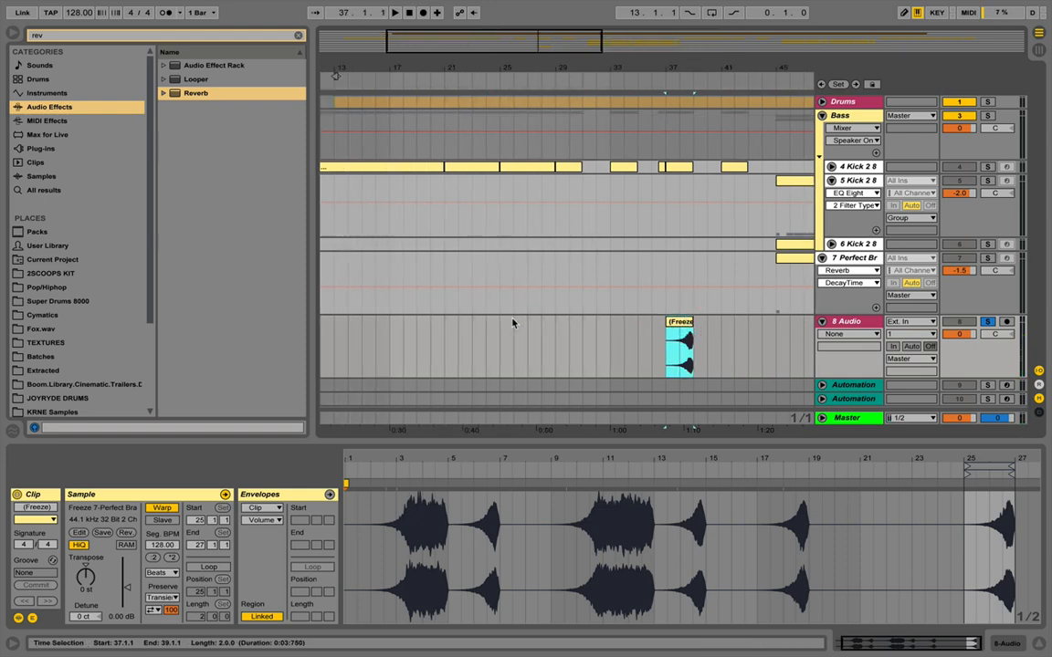
{"action": "scroll", "coordinate": [513, 322], "scroll_direction": "right", "scroll_amount": 8}
{"action": "scroll", "coordinate": [513, 323], "scroll_direction": "left", "scroll_amount": 10}
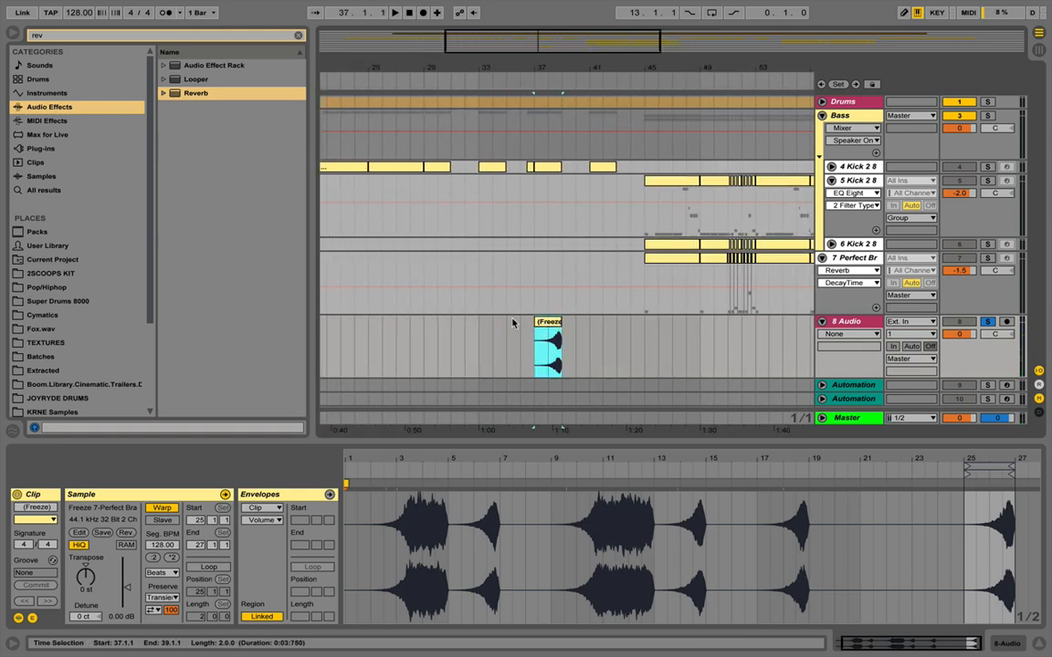
{"action": "left_click_drag", "start_coordinate": [570, 68], "coordinate": [486, 68]}
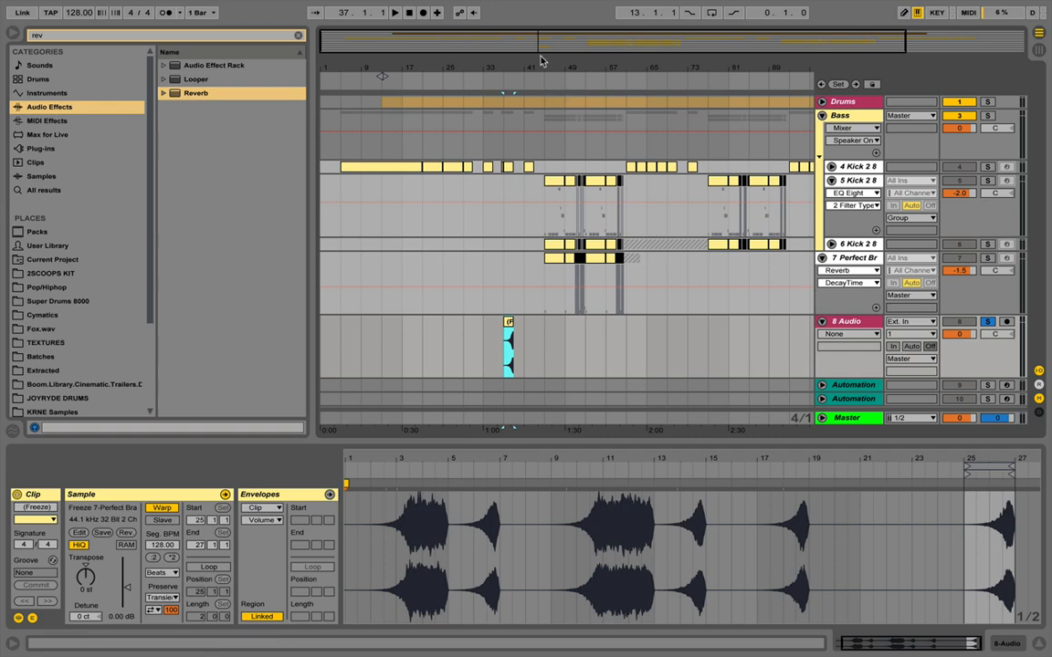
{"action": "key", "text": "super+x"}
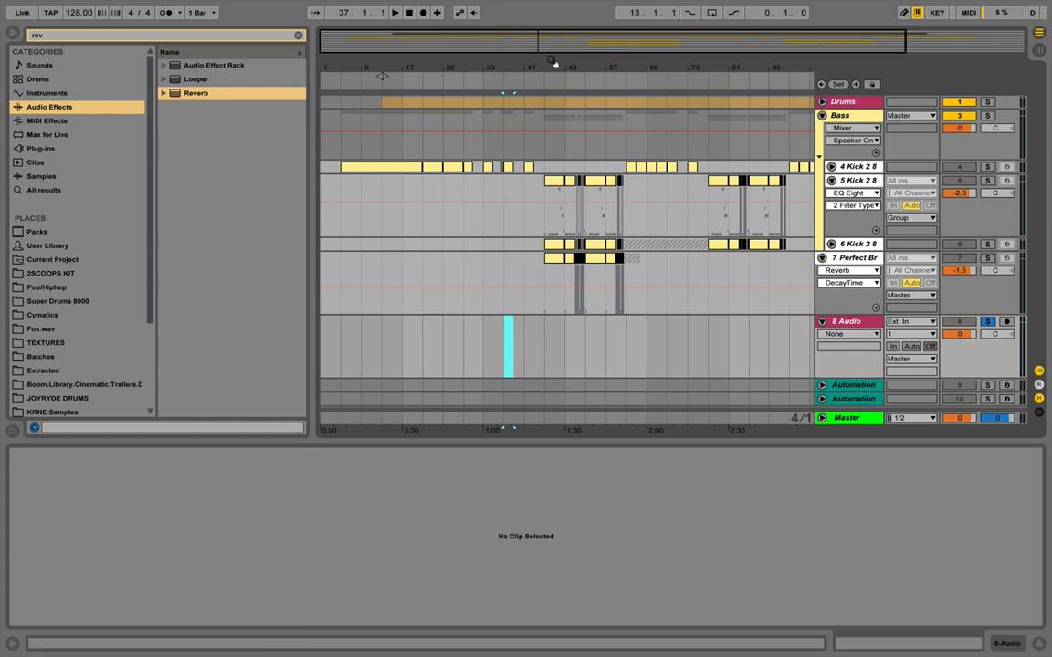
{"action": "left_click_drag", "start_coordinate": [549, 67], "coordinate": [524, 398]}
{"action": "left_click", "coordinate": [488, 346]}
{"action": "key", "text": "super+v"}
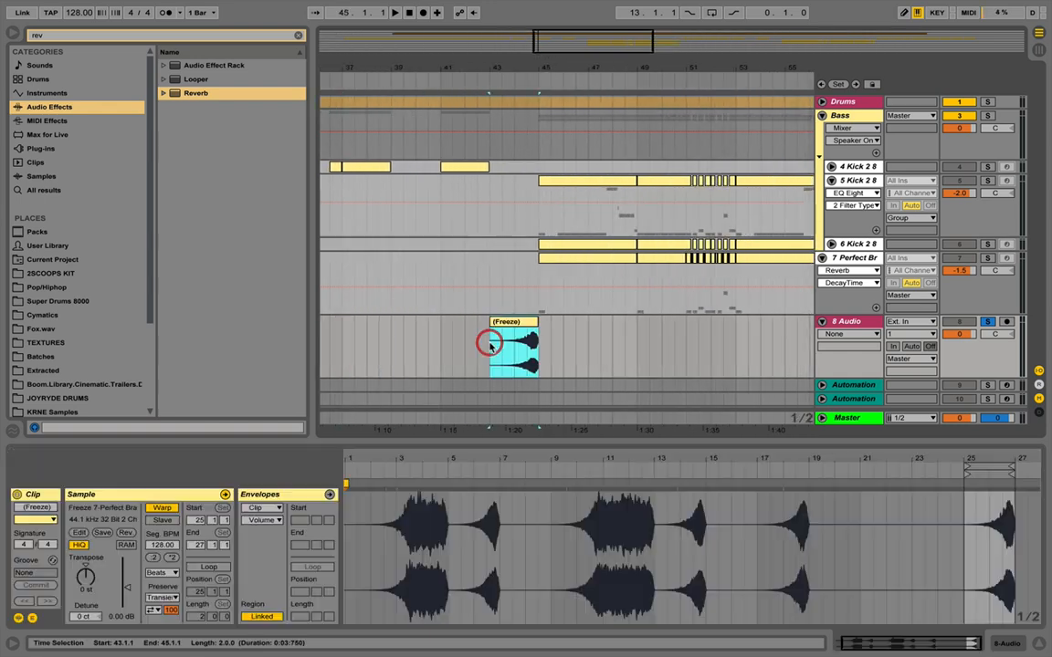
Shift the reversed brass clip slightly later so it runs from 43.1.3 to 45.1.3.
{"action": "scroll", "coordinate": [527, 342], "scroll_direction": "up", "scroll_amount": 4}
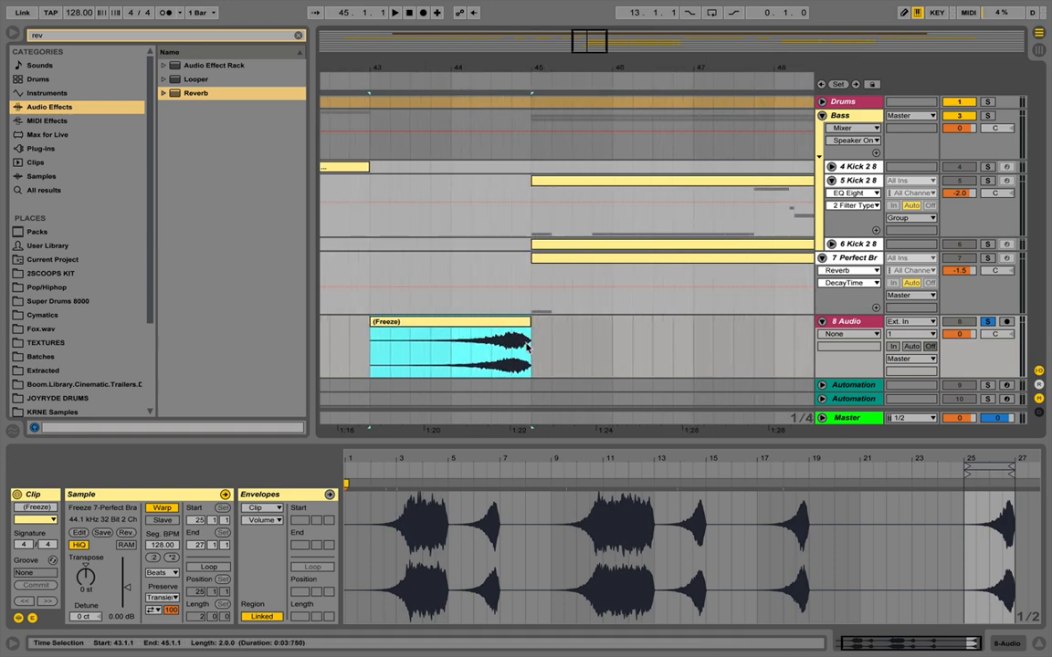
{"action": "left_click", "coordinate": [522, 325]}
{"action": "mouse_move", "coordinate": [522, 325]}
{"action": "left_mouse_down"}
{"action": "mouse_move", "coordinate": [538, 331]}
{"action": "mouse_move", "coordinate": [535, 319]}
{"action": "left_mouse_up"}
{"action": "left_click_drag", "start_coordinate": [530, 67], "coordinate": [530, 121]}
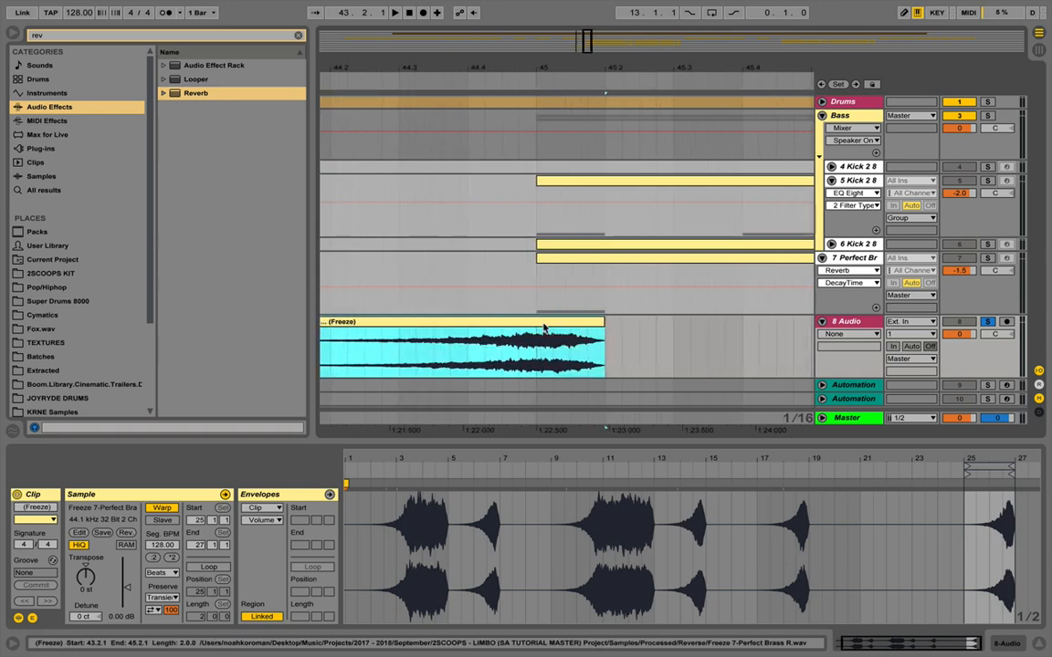
{"action": "left_click_drag", "start_coordinate": [540, 322], "coordinate": [547, 366]}
Show the audio track's fades and shape a long curved fade-in plus a fade-out starting at bar 45 on the reversed clip.
{"action": "left_click", "coordinate": [848, 333]}
{"action": "left_click", "coordinate": [824, 356]}
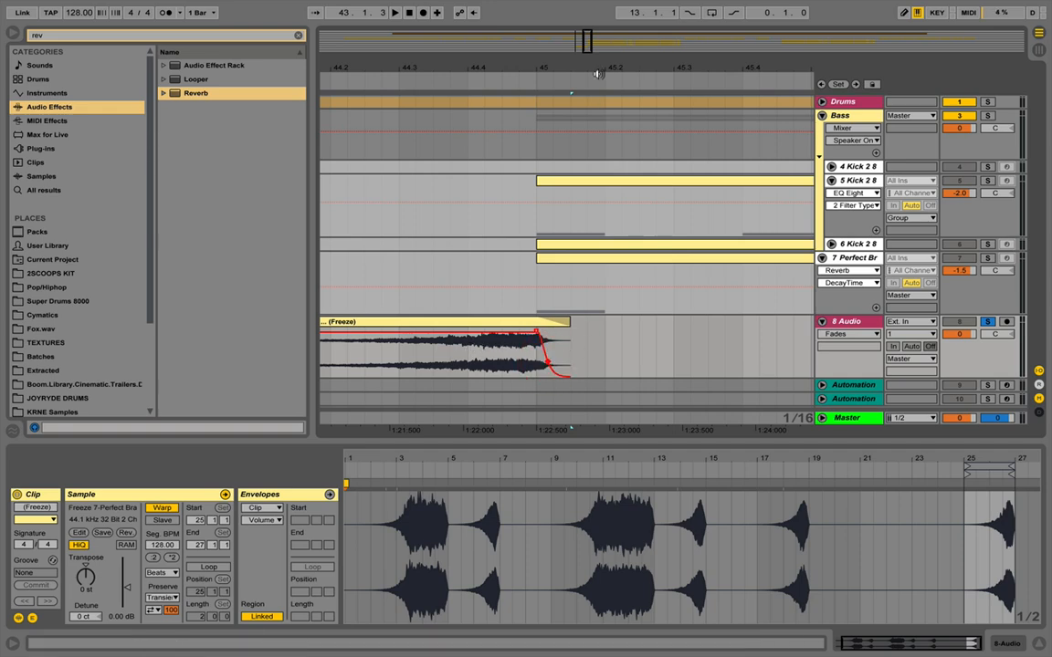
{"action": "left_click_drag", "start_coordinate": [538, 70], "coordinate": [539, 23]}
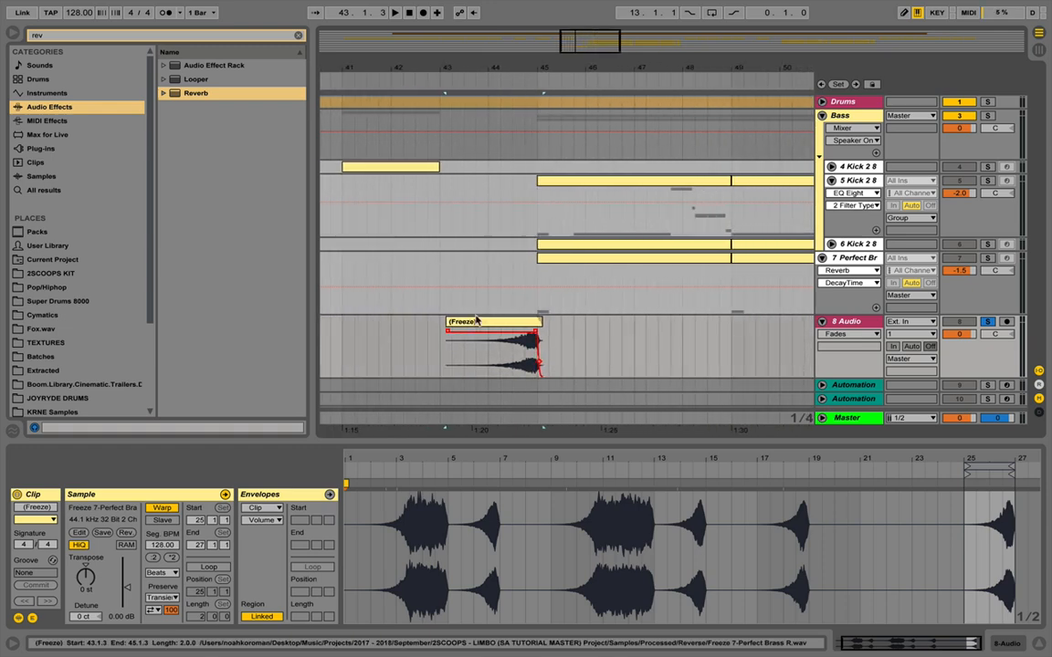
{"action": "left_click_drag", "start_coordinate": [444, 331], "coordinate": [491, 366]}
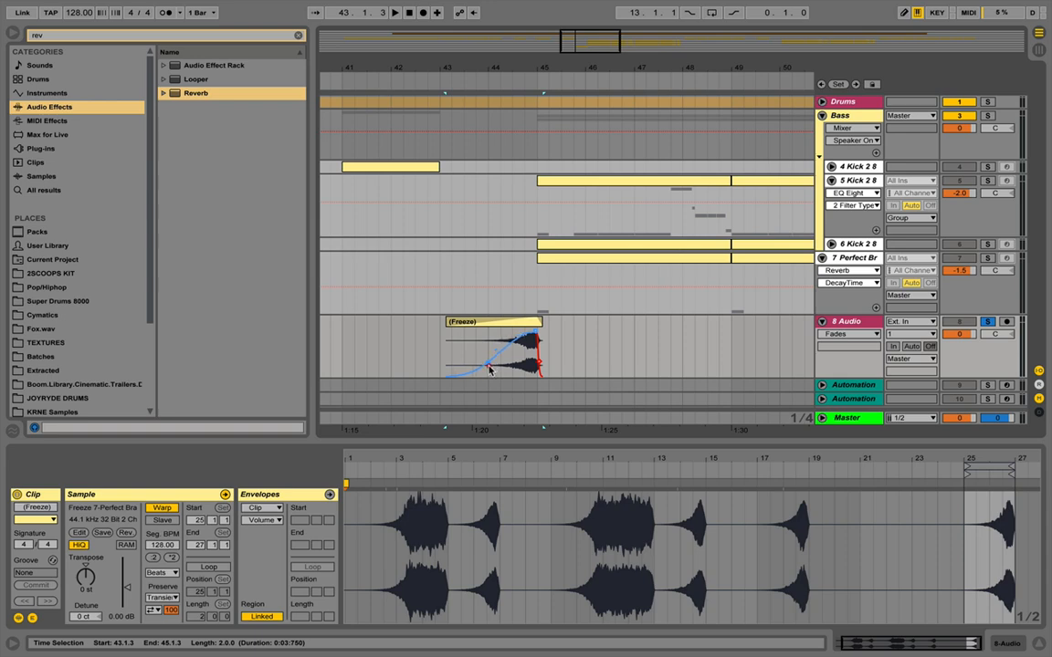
{"action": "left_click_drag", "start_coordinate": [490, 367], "coordinate": [501, 370]}
{"action": "left_click", "coordinate": [500, 369]}
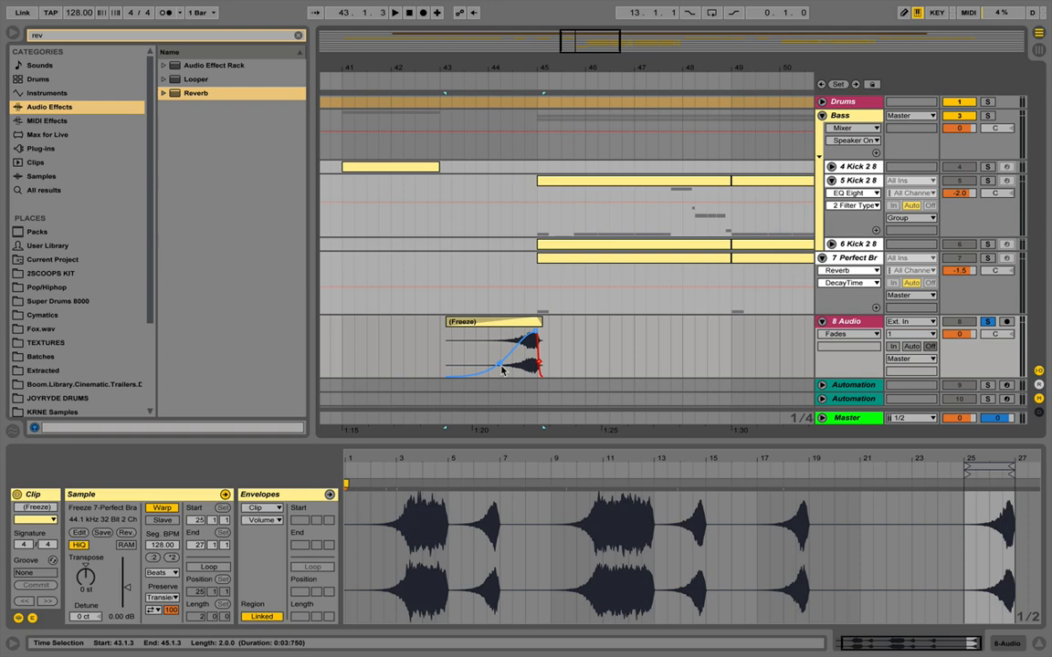
Set the audio track's volume to -4.5 dB and play it unsoloed into the drop from 44.4.1.
{"action": "left_click", "coordinate": [959, 335]}
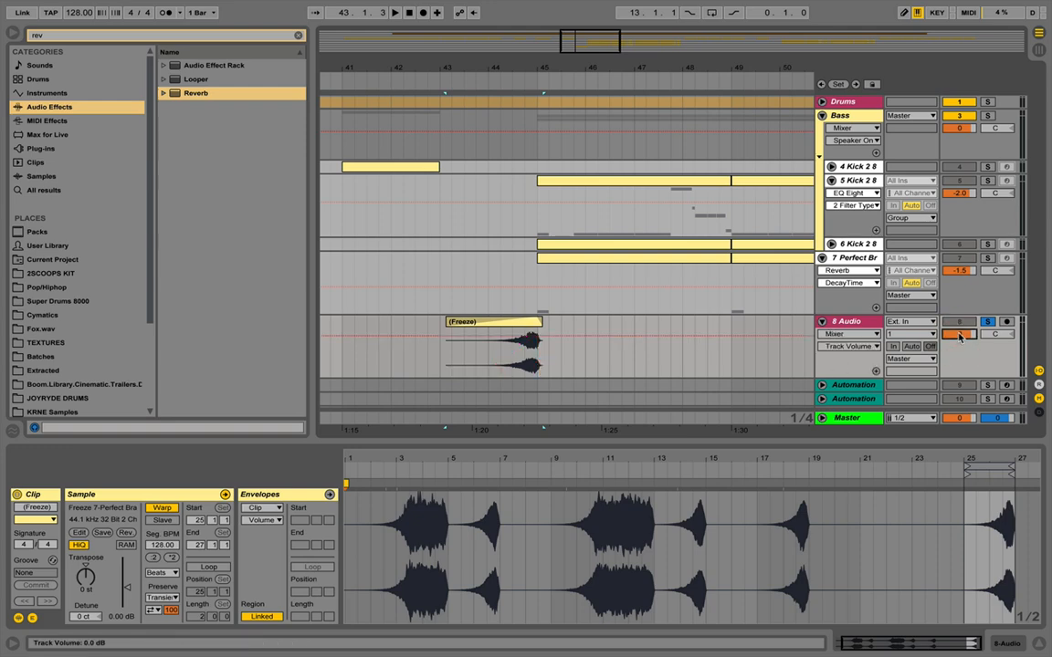
{"action": "left_click_drag", "start_coordinate": [958, 335], "coordinate": [958, 361]}
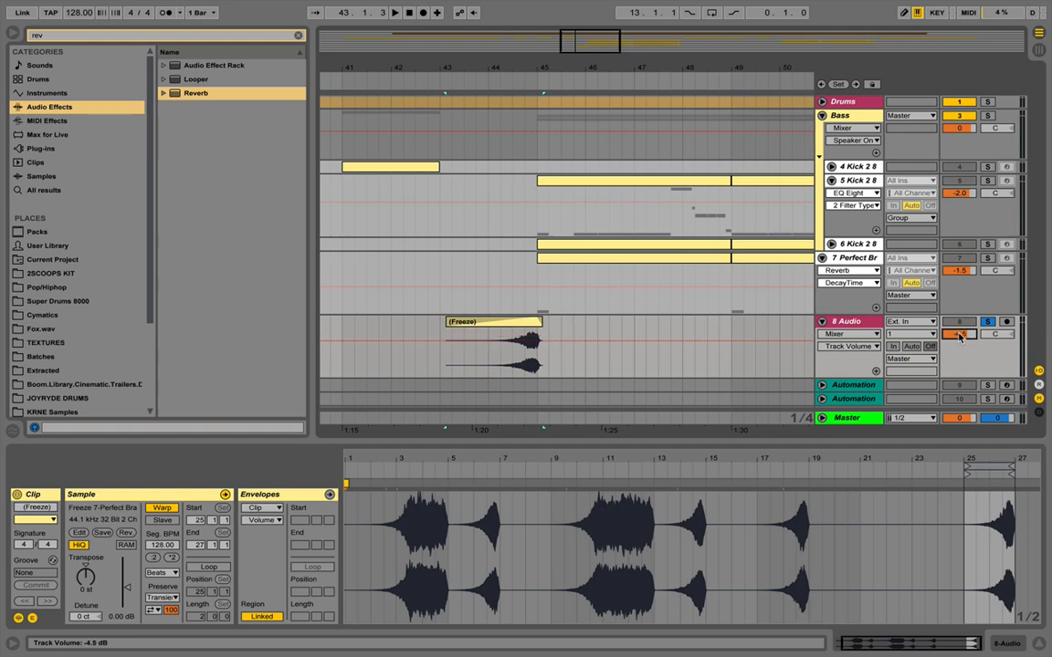
{"action": "left_click", "coordinate": [523, 340]}
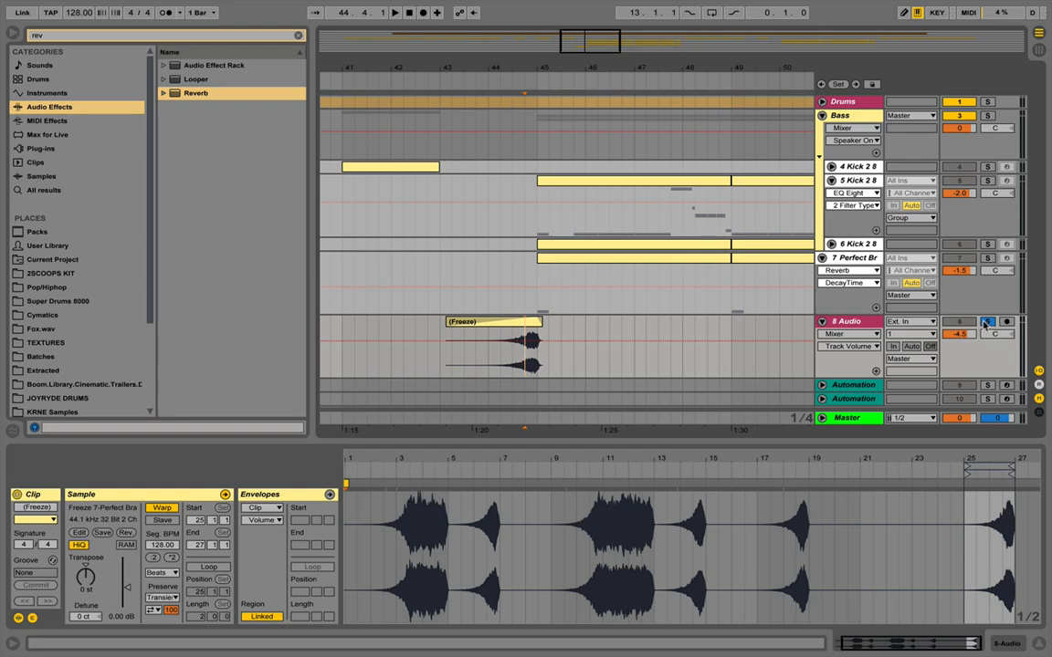
{"action": "left_click", "coordinate": [986, 322]}
{"action": "key", "text": "space"}
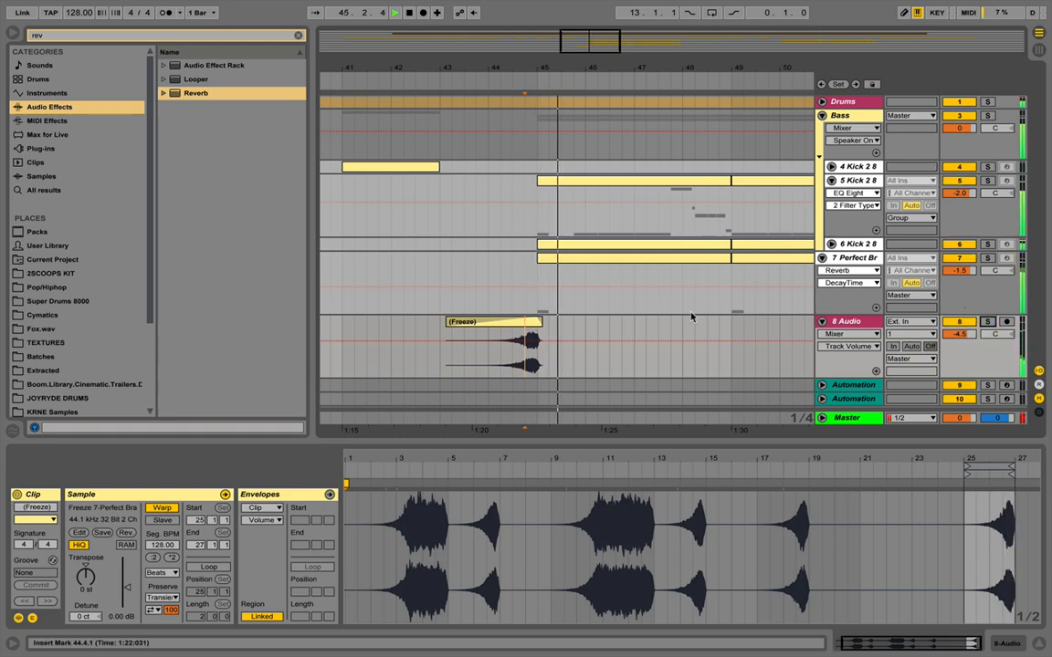
Unfreeze the Perfect Brass track, delete its Reverb and play the transition into bar 45.
{"action": "left_click", "coordinate": [837, 261]}
{"action": "right_click", "coordinate": [838, 263]}
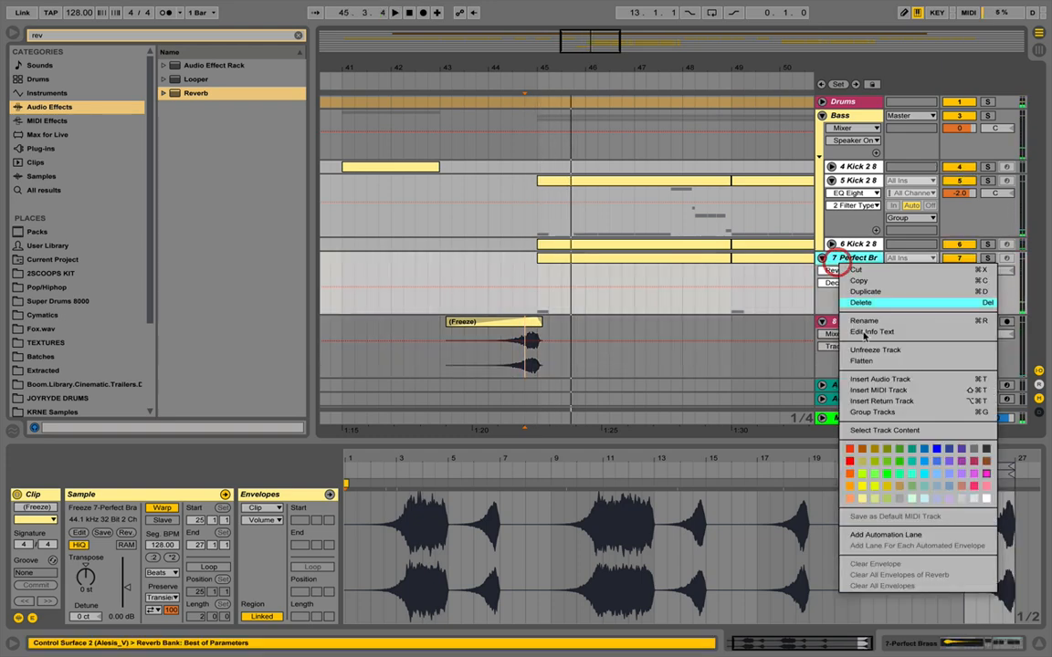
{"action": "left_click", "coordinate": [866, 349]}
{"action": "double_click", "coordinate": [842, 258]}
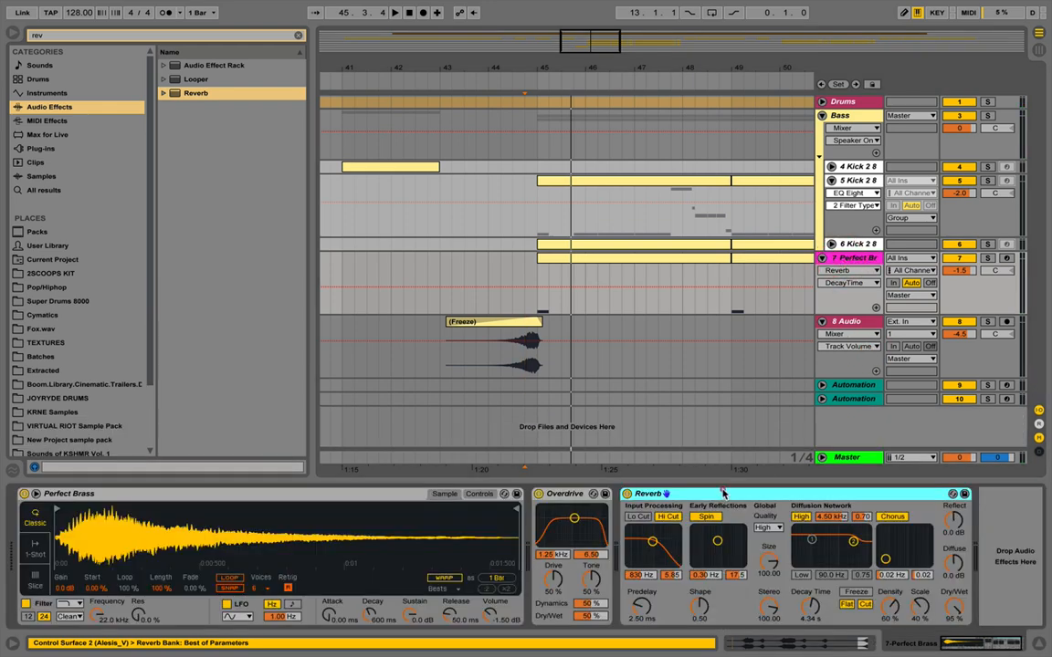
{"action": "left_click", "coordinate": [728, 493]}
{"action": "key", "text": "Delete"}
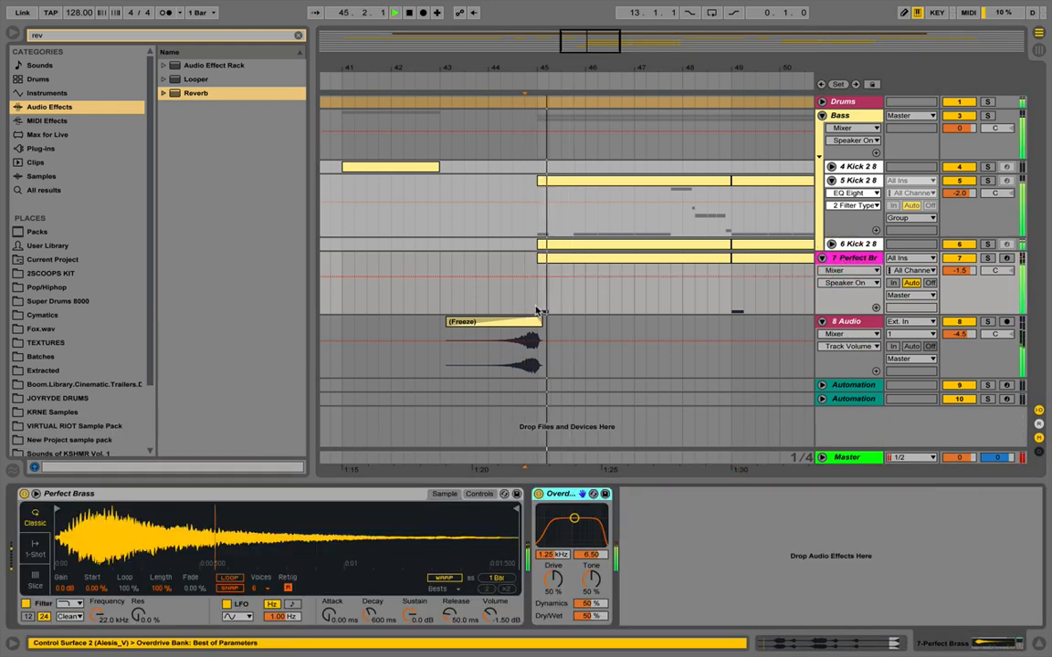
{"action": "left_click", "coordinate": [527, 364]}
{"action": "key", "text": "space"}
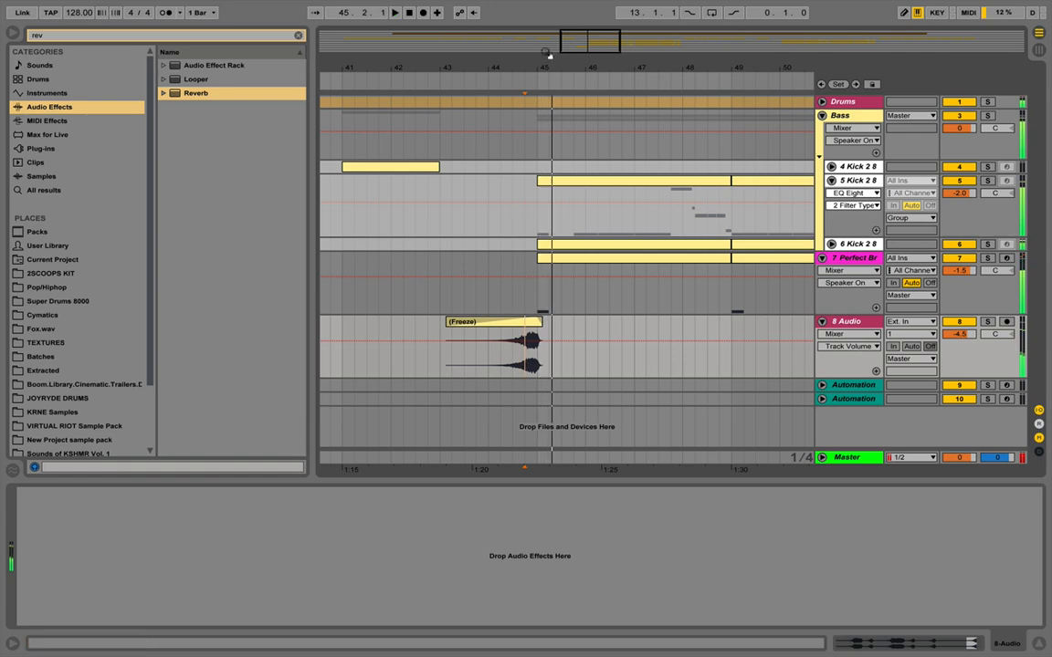
Nudge the reversed brass clip slightly later on a finer grid around bar 45.
{"action": "left_click_drag", "start_coordinate": [538, 65], "coordinate": [566, 69]}
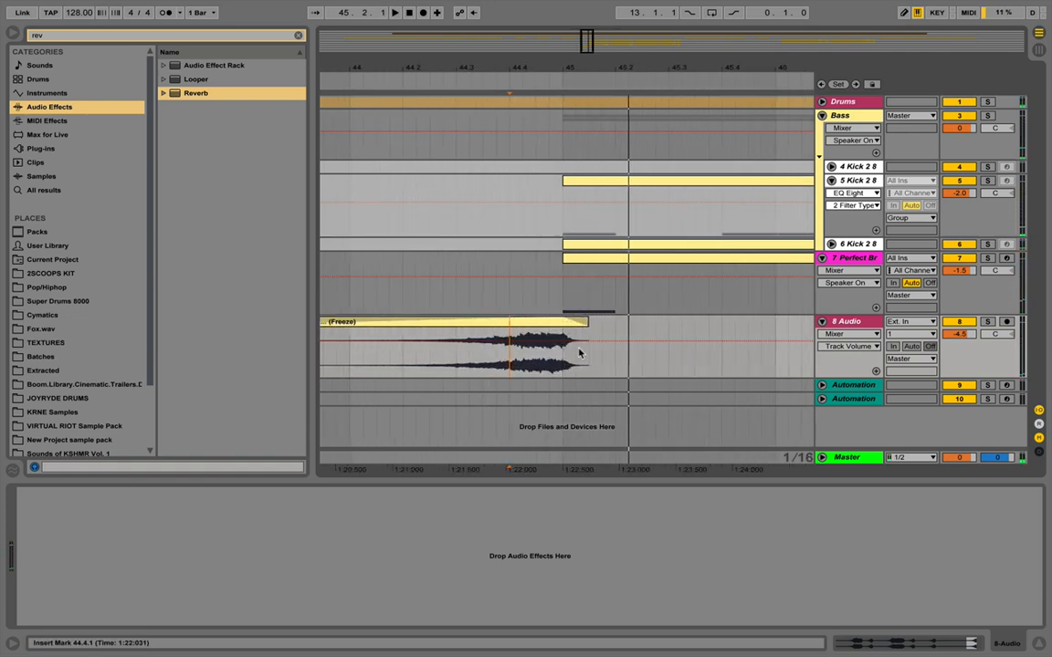
{"action": "left_click", "coordinate": [551, 324]}
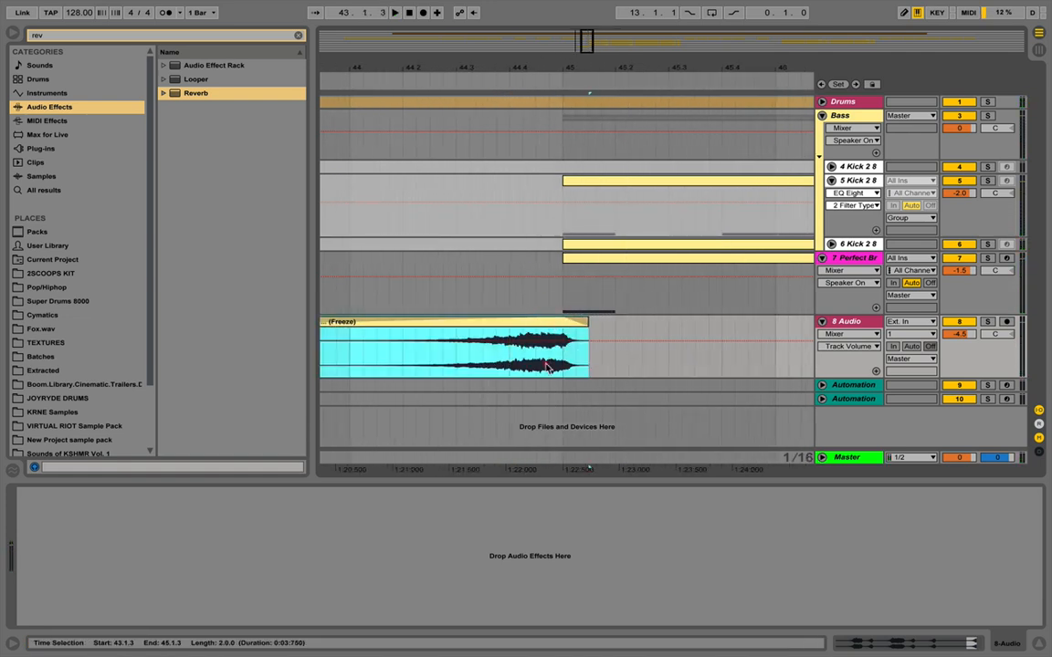
{"action": "mouse_move", "coordinate": [553, 364]}
{"action": "left_mouse_down"}
{"action": "mouse_move", "coordinate": [599, 365]}
{"action": "mouse_move", "coordinate": [563, 352]}
{"action": "left_mouse_up"}
{"action": "left_click", "coordinate": [551, 354]}
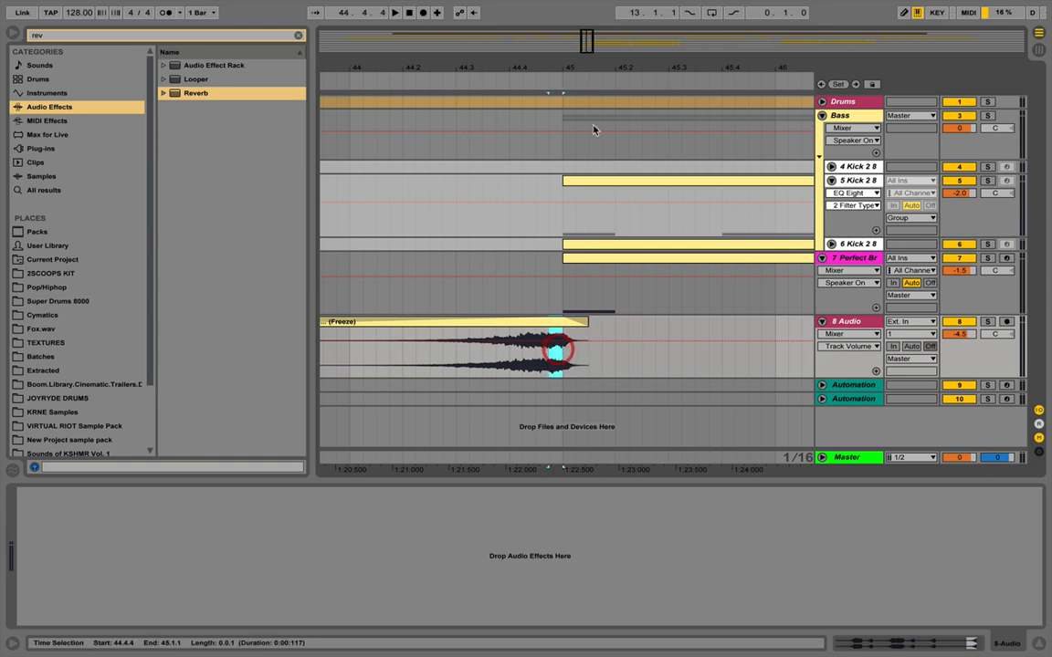
{"action": "left_click_drag", "start_coordinate": [560, 67], "coordinate": [560, 99]}
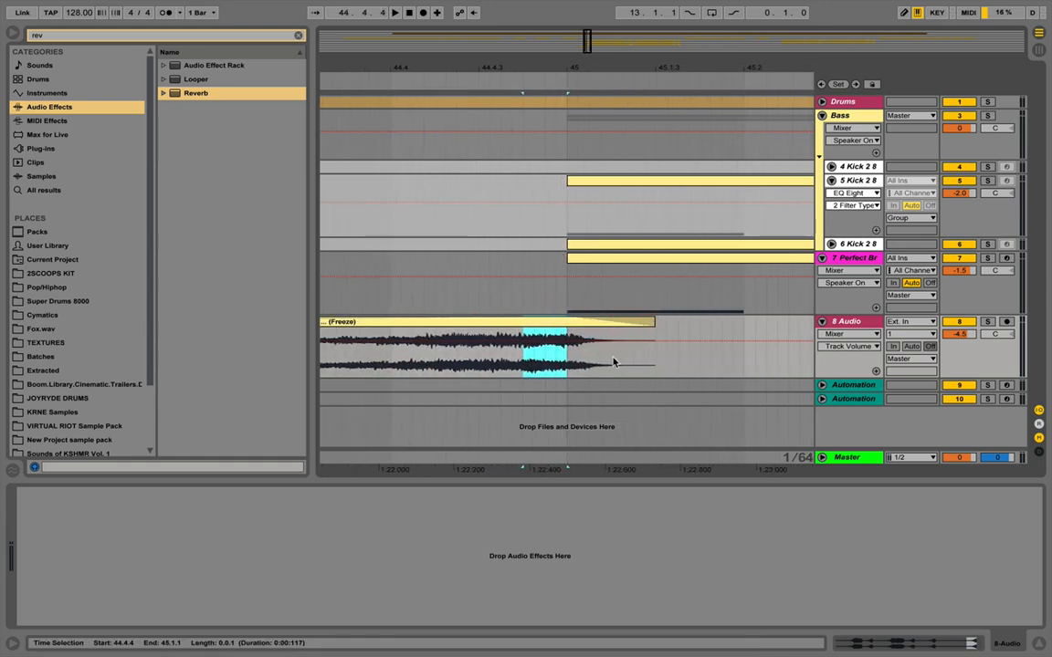
{"action": "mouse_move", "coordinate": [554, 323]}
{"action": "left_mouse_down"}
{"action": "mouse_move", "coordinate": [585, 327]}
{"action": "mouse_move", "coordinate": [535, 324]}
{"action": "mouse_move", "coordinate": [566, 327]}
{"action": "mouse_move", "coordinate": [554, 324]}
{"action": "left_mouse_up"}
{"action": "key", "text": "super+z"}
Play the reversed riser into the drop from 44.4.3 and again from 44.3.1.
{"action": "left_click", "coordinate": [526, 395]}
{"action": "left_click", "coordinate": [514, 362]}
{"action": "key", "text": "space"}
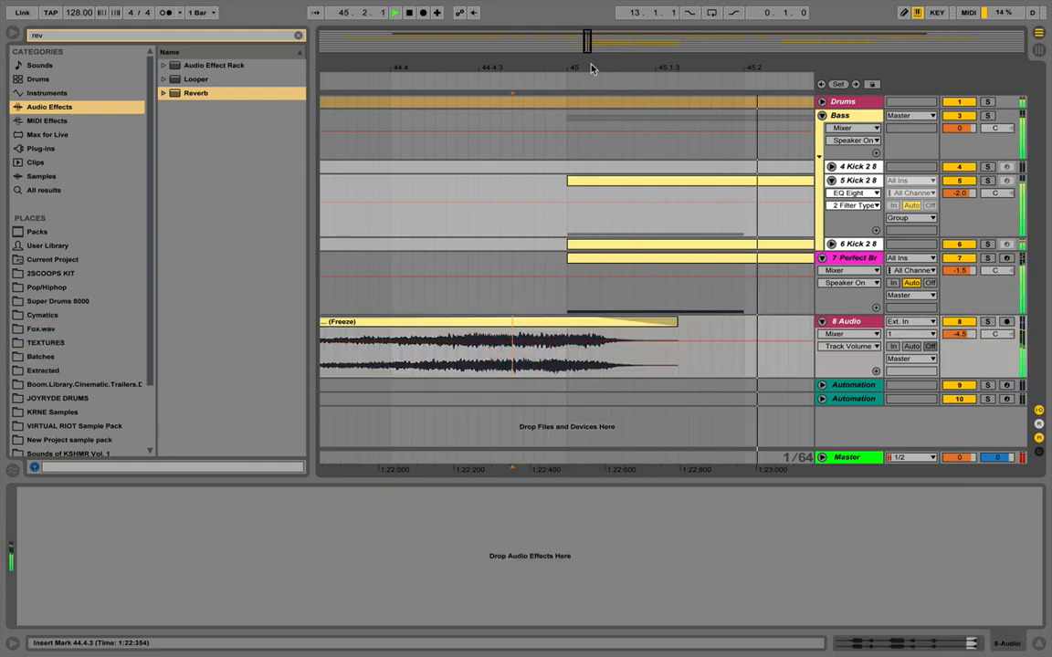
{"action": "key", "text": "space"}
{"action": "left_click_drag", "start_coordinate": [567, 64], "coordinate": [565, 22]}
{"action": "left_click", "coordinate": [486, 364]}
{"action": "key", "text": "space"}
{"action": "left_click", "coordinate": [494, 372]}
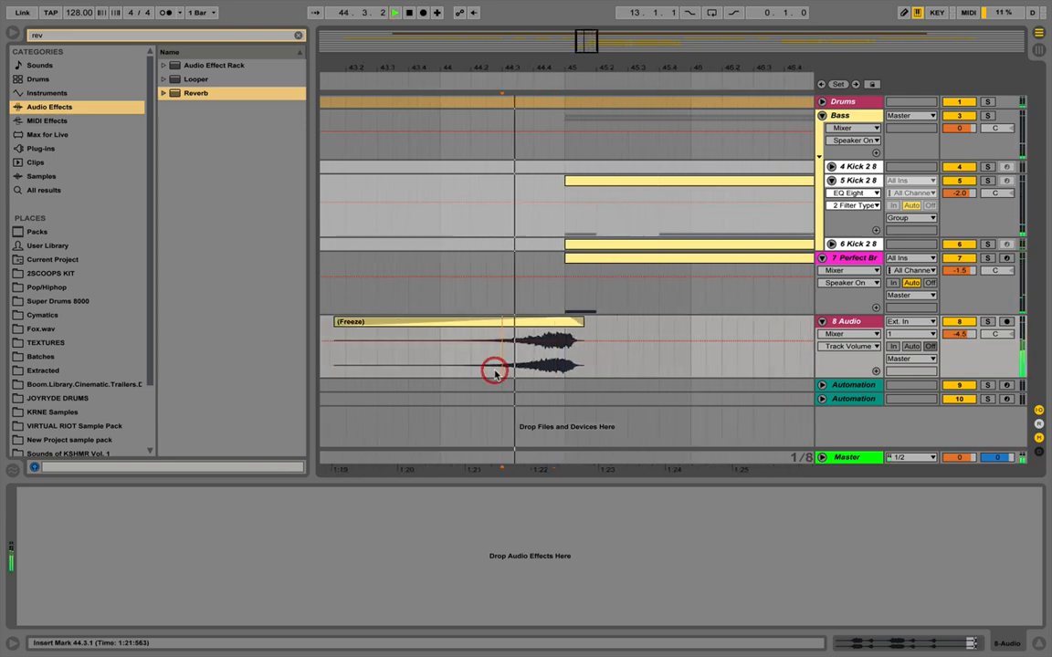
{"action": "left_click_drag", "start_coordinate": [573, 66], "coordinate": [573, 11]}
{"action": "key", "text": "space"}
Copy the audio track's eight-bar riser section starting at bar 41 and paste it at bars 49 and 57.
{"action": "left_click_drag", "start_coordinate": [494, 357], "coordinate": [519, 356]}
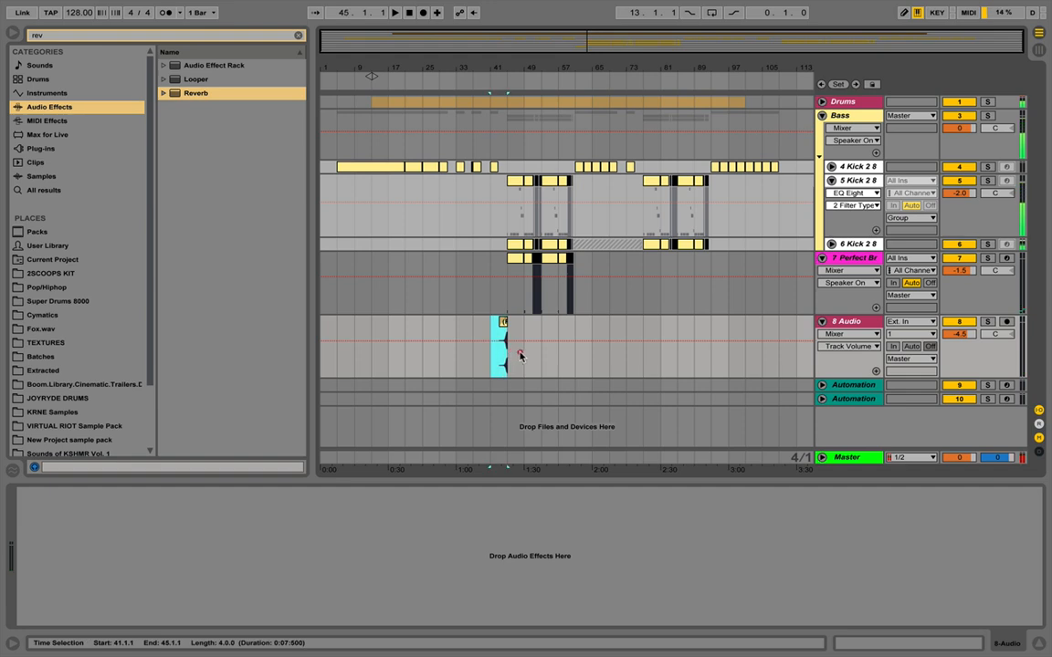
{"action": "left_click", "coordinate": [522, 356]}
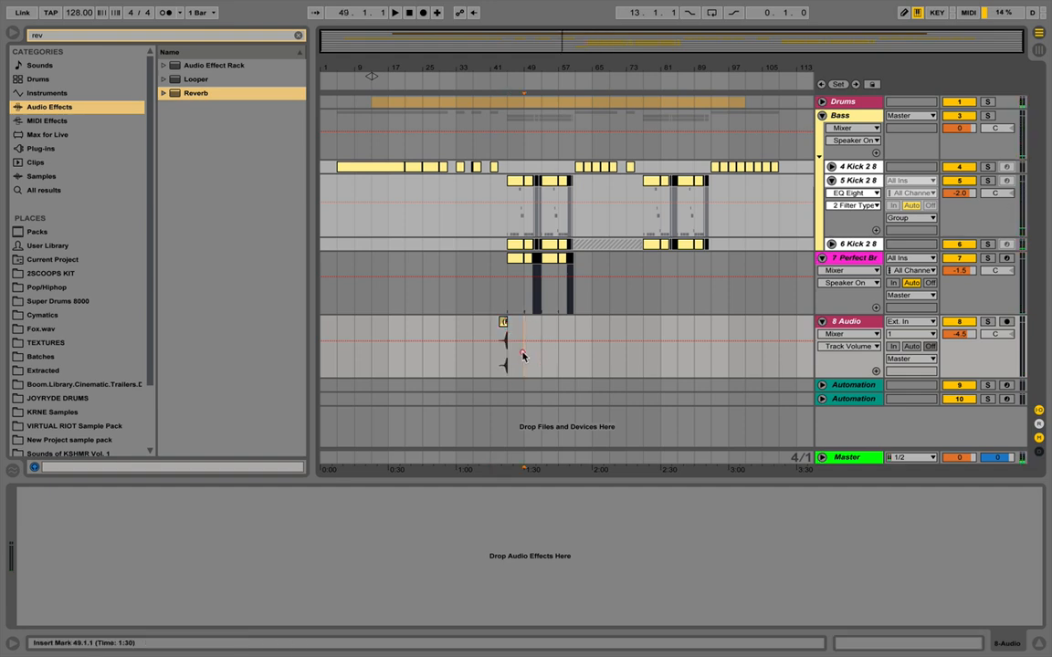
{"action": "key", "text": "ctrl+v"}
{"action": "left_click", "coordinate": [559, 356]}
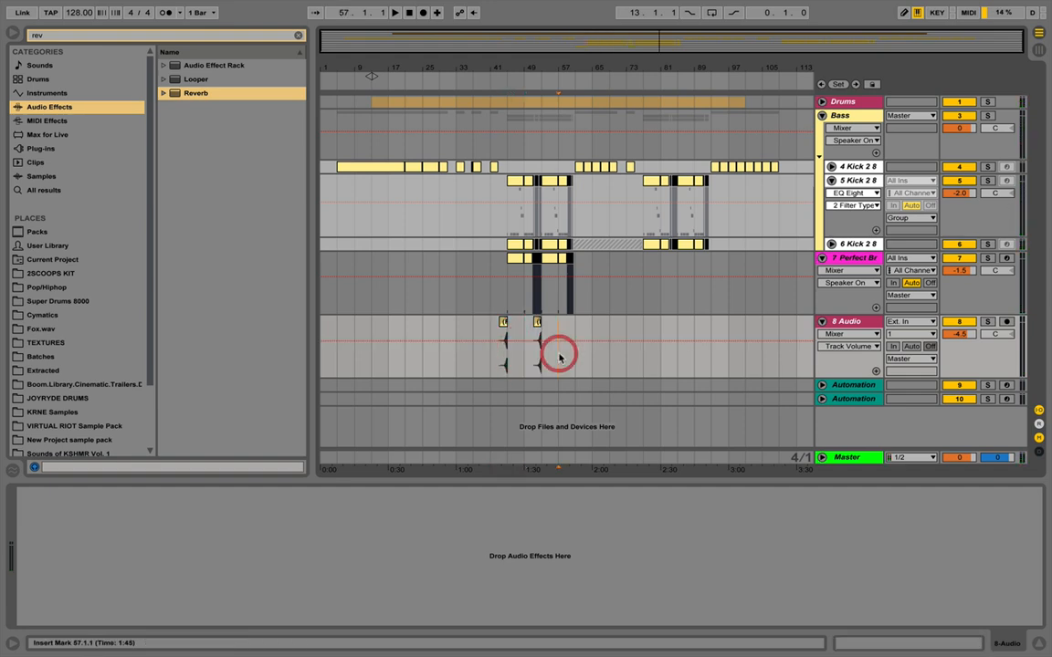
{"action": "key", "text": "ctrl+v"}
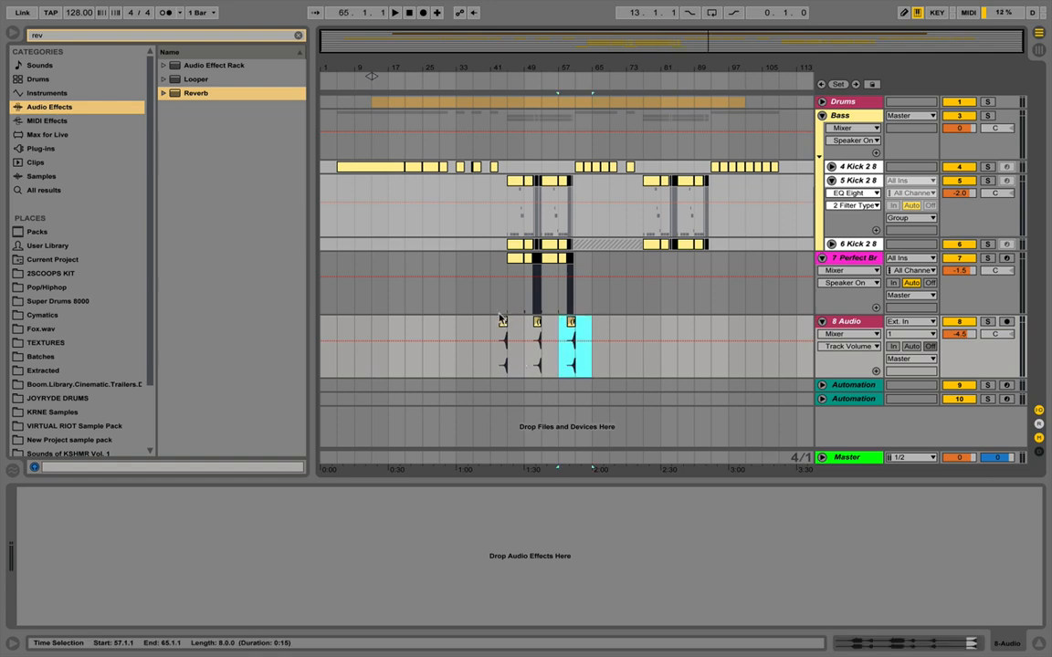
Copy the riser section from bar 41 to bar 49 and paste it at bar 9 on the audio track.
{"action": "left_click", "coordinate": [502, 356]}
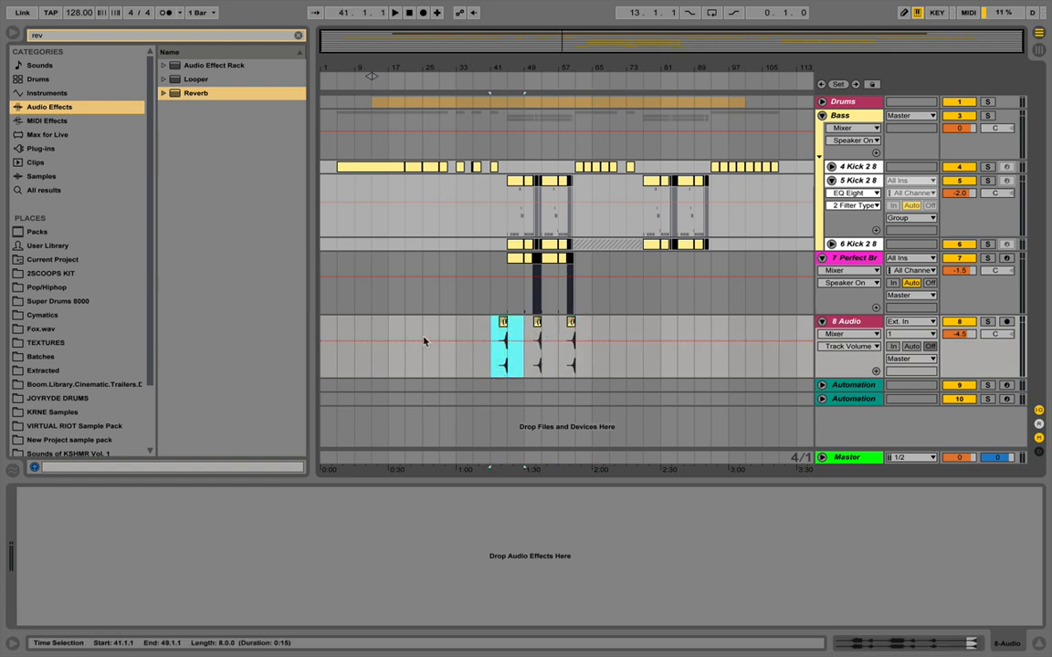
{"action": "left_click", "coordinate": [371, 368]}
{"action": "key", "text": "space"}
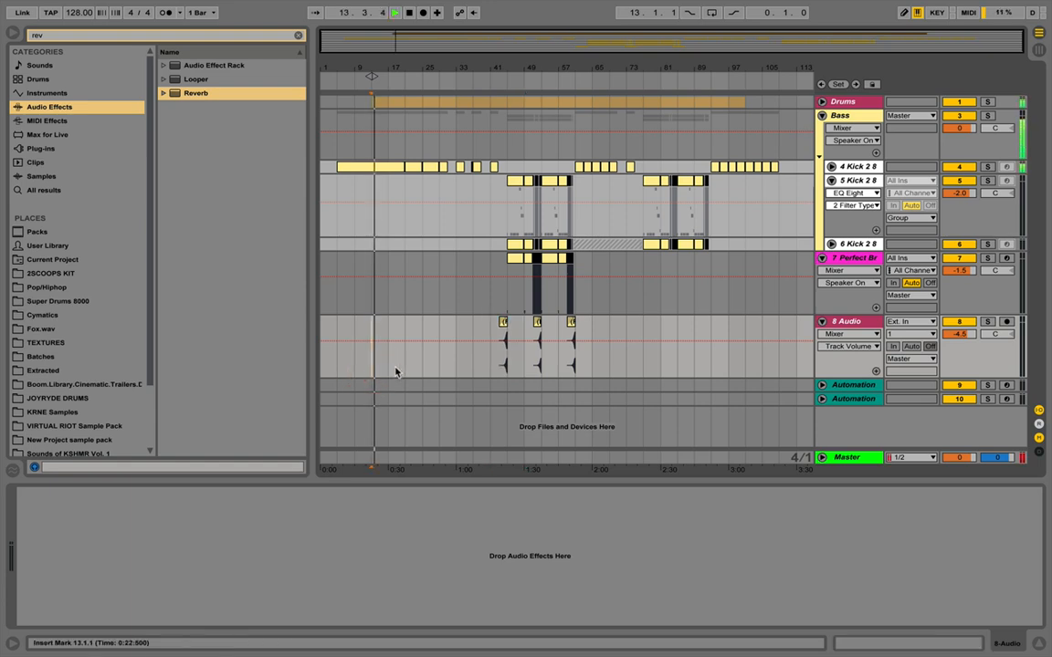
{"action": "left_click", "coordinate": [352, 368]}
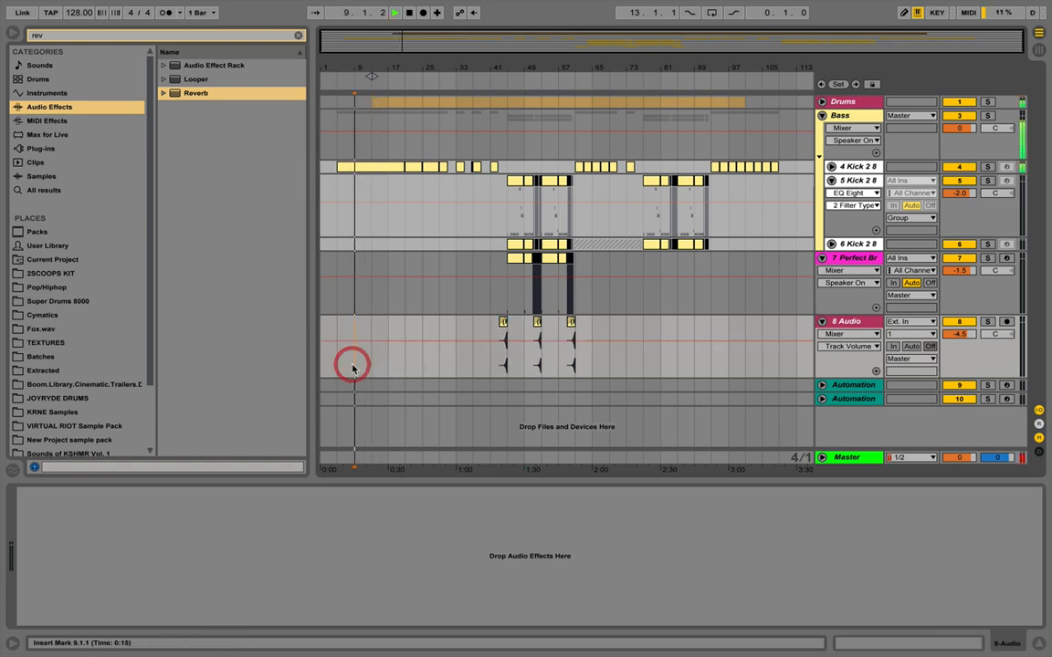
{"action": "key", "text": "super+v"}
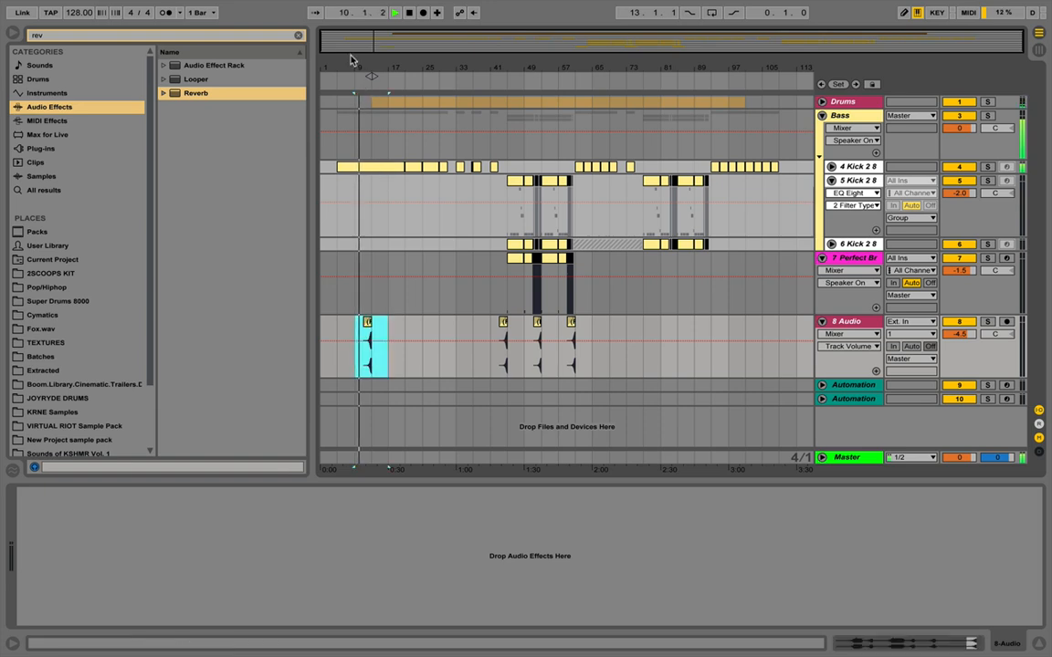
Copy the four-bar riser section from bar 11 to bar 15 on the audio track and paste it at bar 27.
{"action": "left_click_drag", "start_coordinate": [354, 63], "coordinate": [393, 66]}
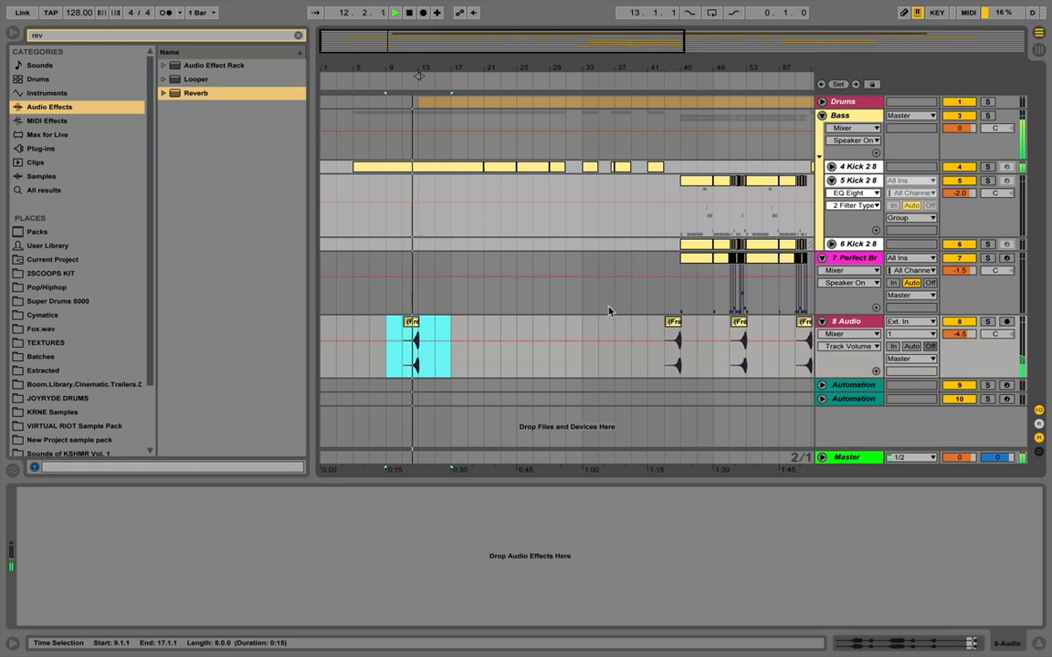
{"action": "left_click", "coordinate": [397, 352]}
{"action": "left_click_drag", "start_coordinate": [397, 351], "coordinate": [429, 356]}
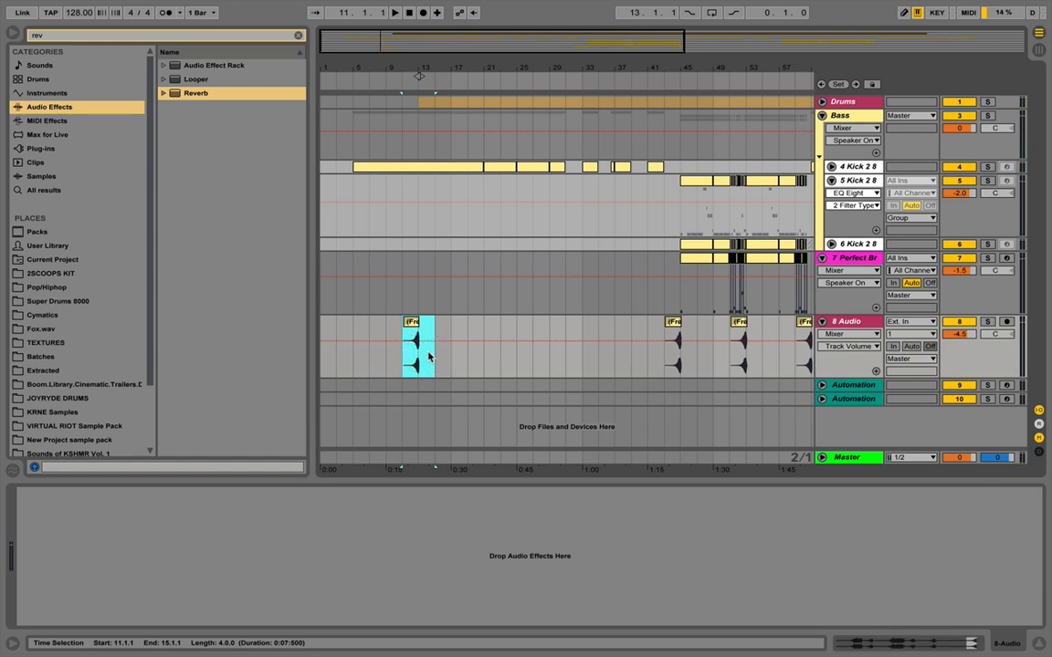
{"action": "left_click", "coordinate": [531, 368]}
{"action": "key", "text": "ctrl+v"}
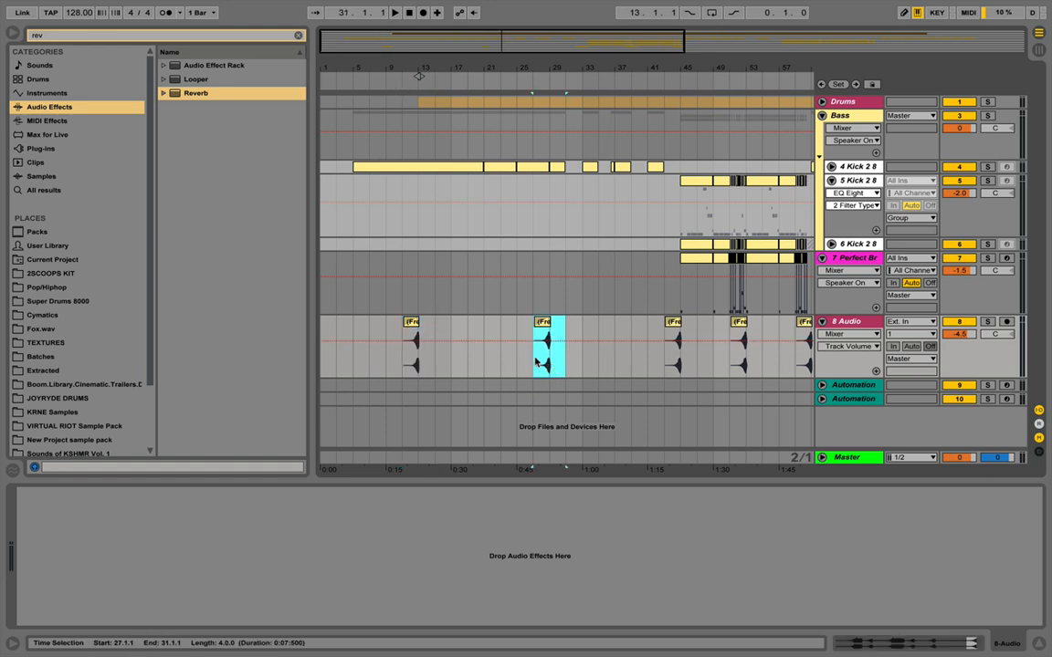
Play the arrangement from bar 27 to check the pasted riser on the audio track.
{"action": "left_click", "coordinate": [535, 361]}
{"action": "key", "text": "space"}
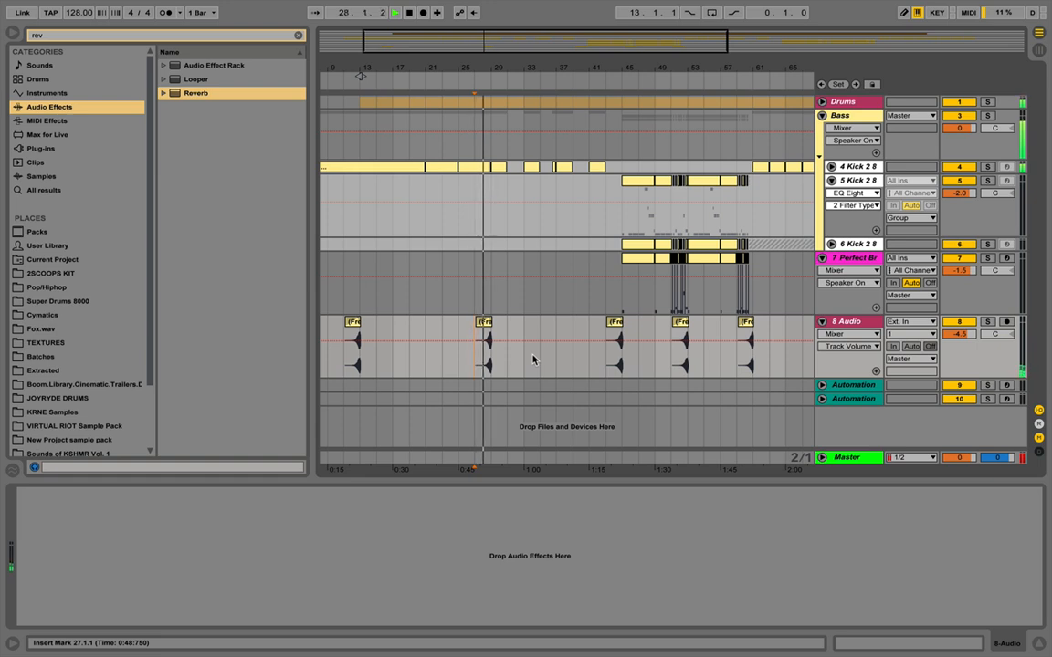
{"action": "left_click", "coordinate": [506, 350]}
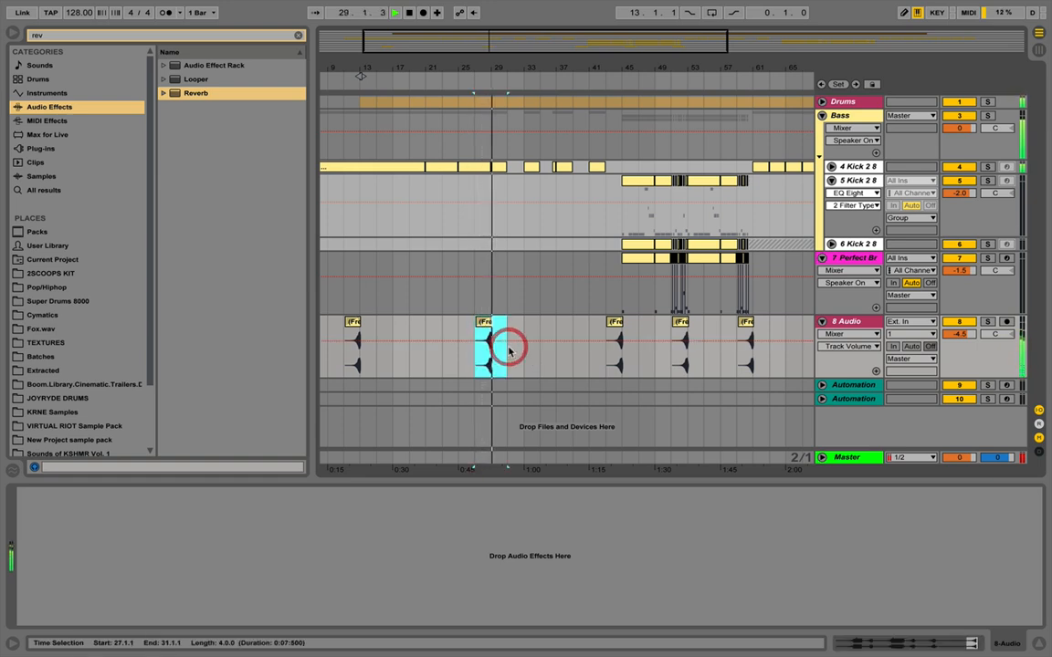
{"action": "scroll", "coordinate": [508, 353], "scroll_direction": "right", "scroll_amount": 5}
{"action": "key", "text": "space"}
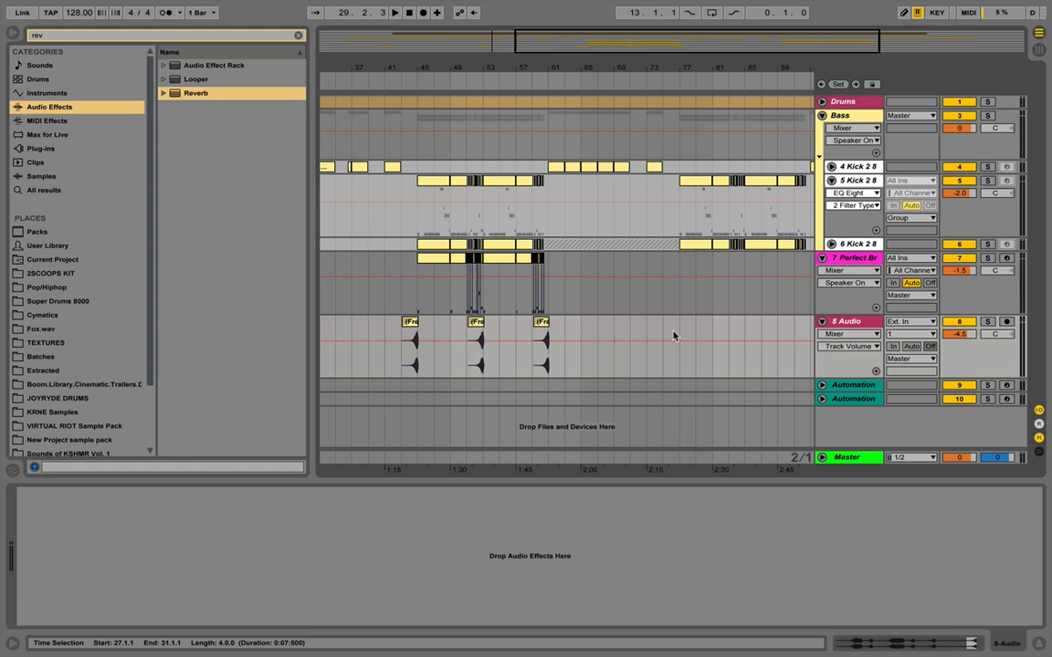
Paste the four-bar riser section on the audio track at bars 67, 75, 83, 91 and 99.
{"action": "left_click", "coordinate": [601, 359]}
{"action": "key", "text": "ctrl+v"}
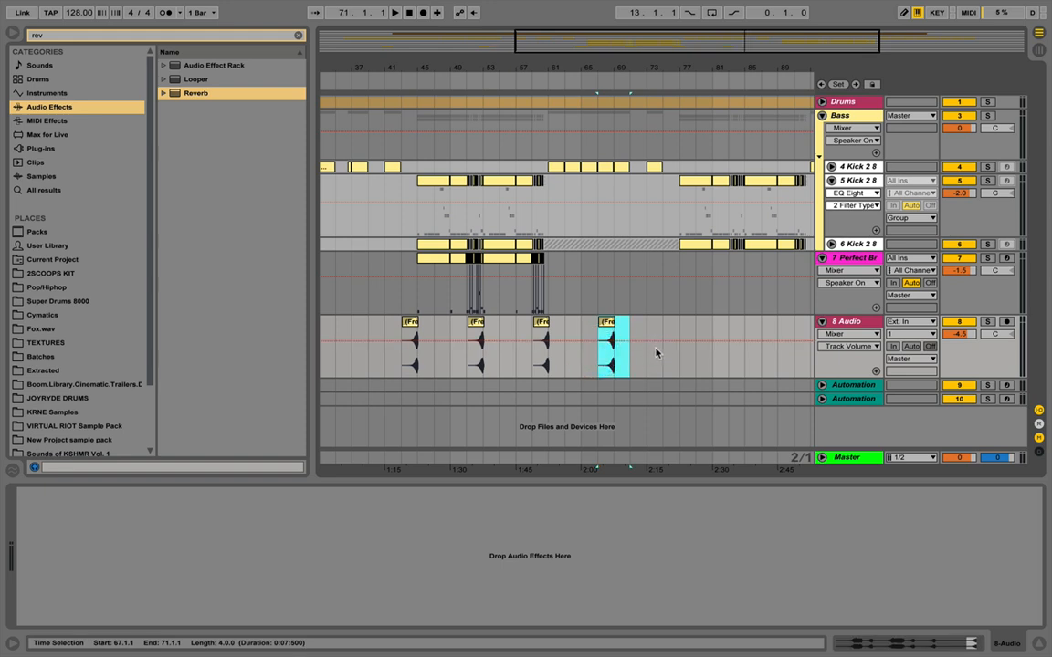
{"action": "left_click", "coordinate": [656, 355]}
{"action": "key", "text": "ctrl+v"}
{"action": "scroll", "coordinate": [726, 350], "scroll_direction": "right", "scroll_amount": 5}
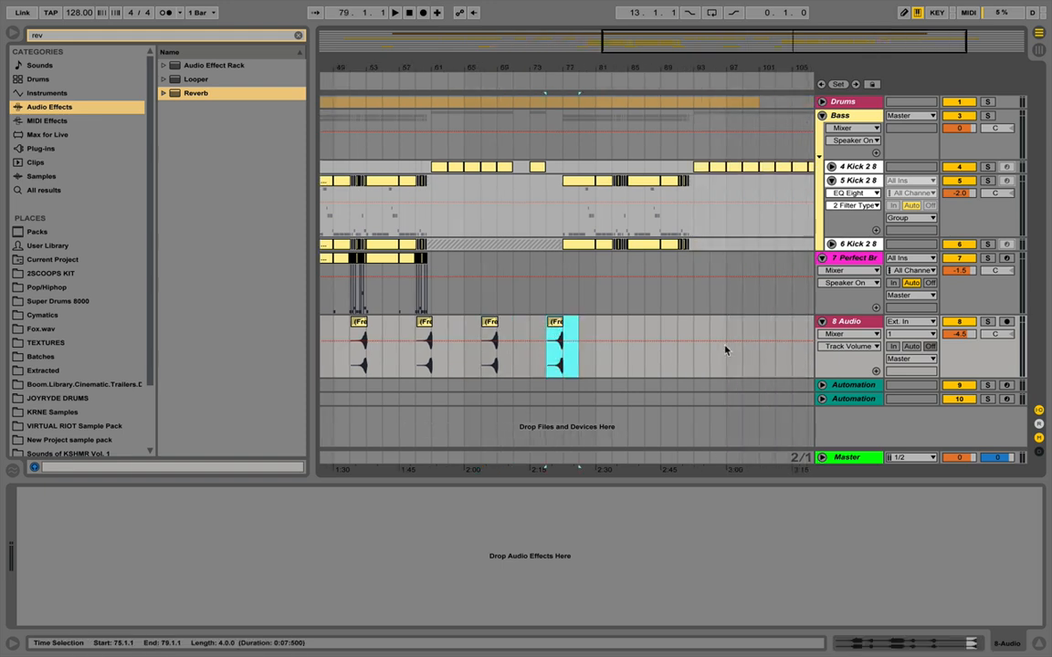
{"action": "left_click", "coordinate": [539, 364]}
{"action": "key", "text": "ctrl+v"}
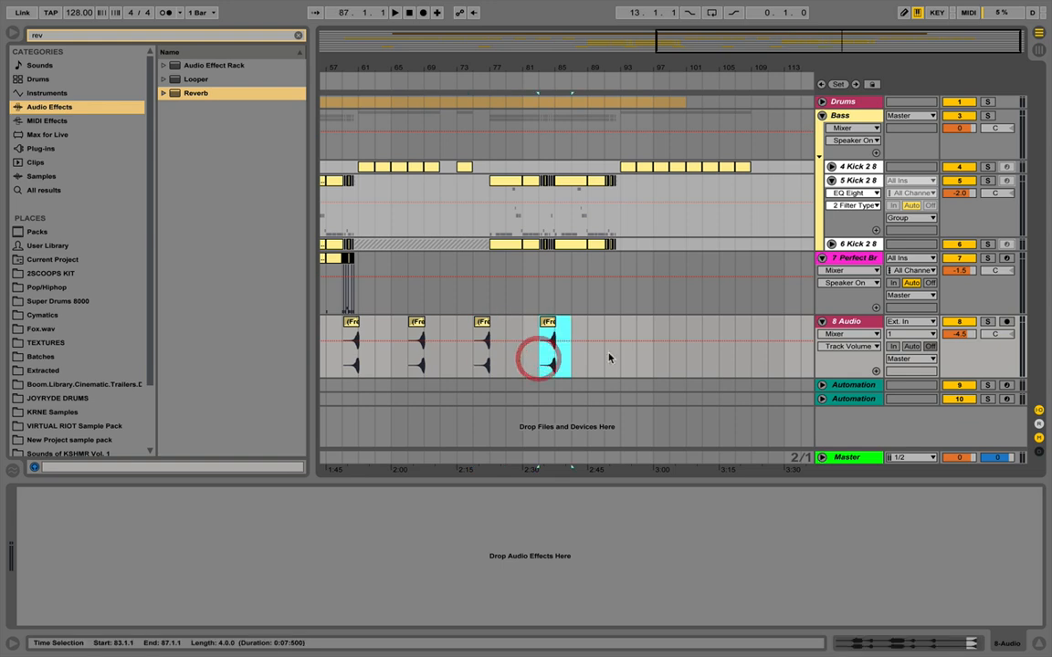
{"action": "left_click", "coordinate": [602, 359]}
{"action": "key", "text": "ctrl+v"}
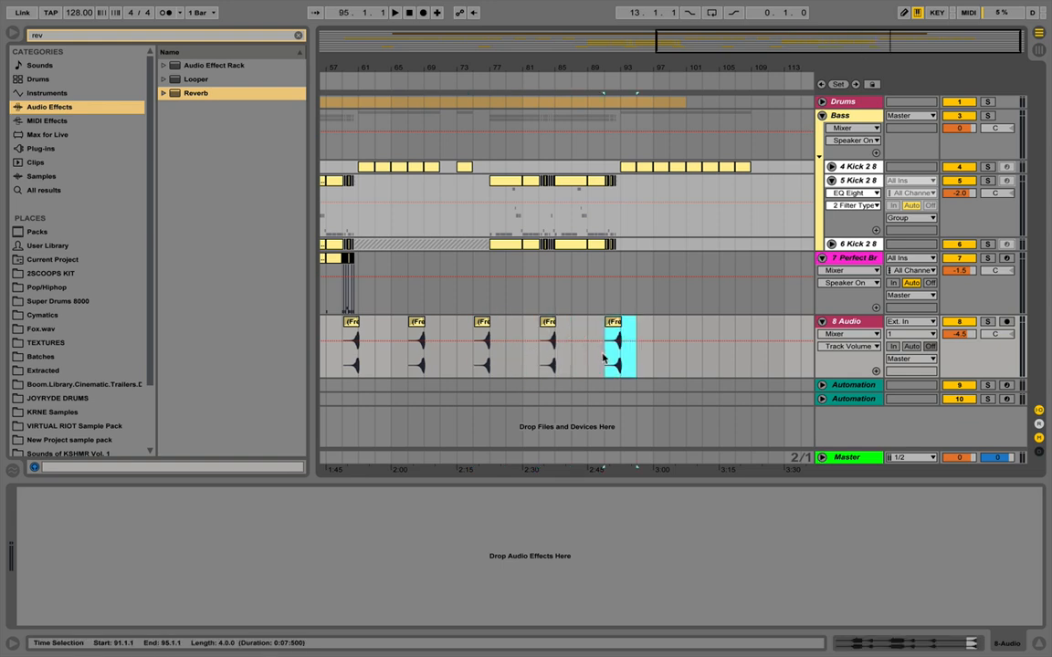
{"action": "left_click", "coordinate": [670, 356]}
{"action": "key", "text": "ctrl+v"}
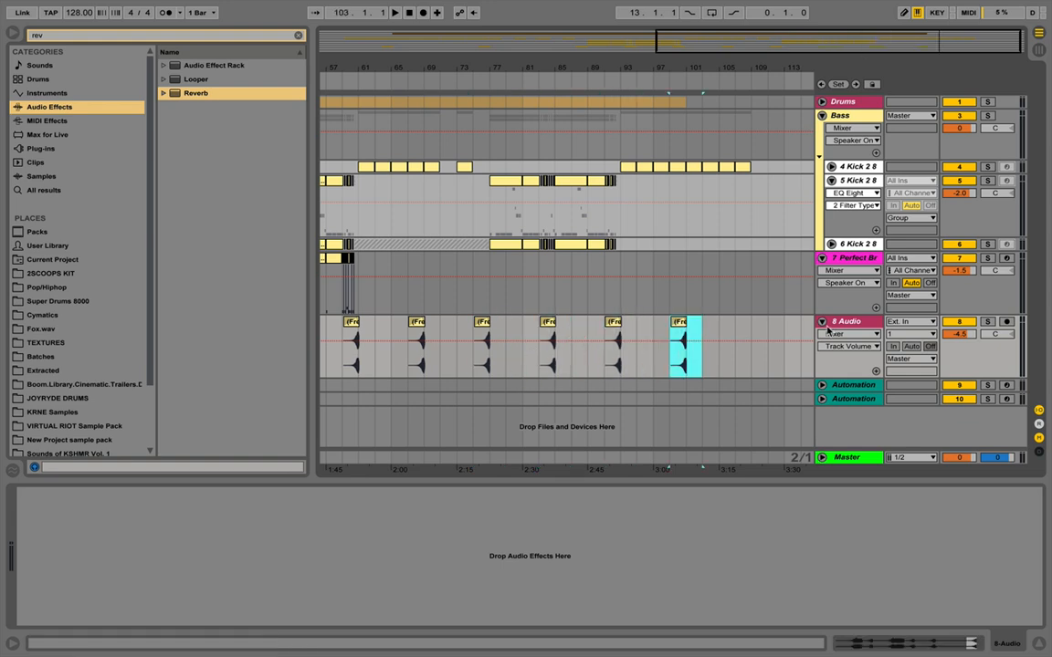
Collapse the Perfect Brass and Audio tracks and focus the arrangement on the drop around bar 45.
{"action": "left_click", "coordinate": [822, 257]}
{"action": "left_click", "coordinate": [822, 272]}
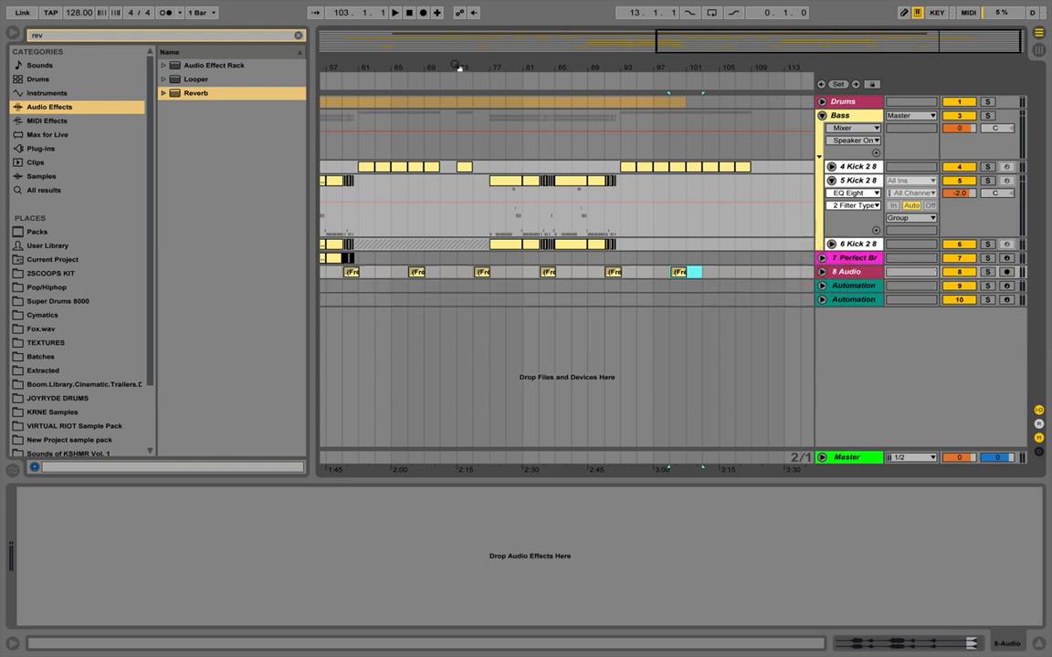
{"action": "left_click_drag", "start_coordinate": [410, 58], "coordinate": [567, 70]}
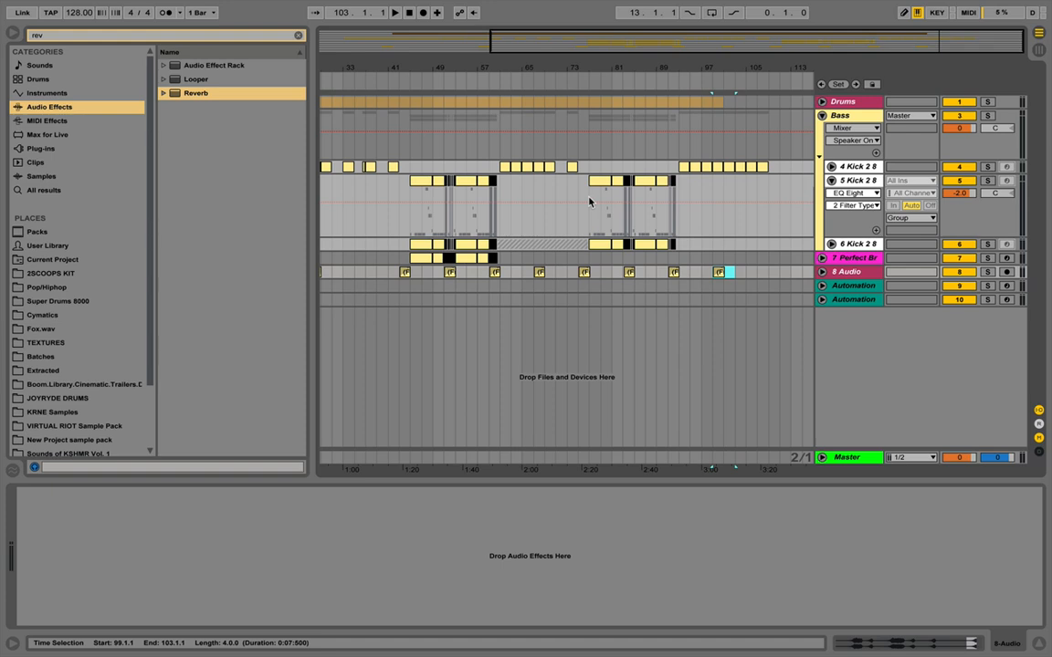
{"action": "left_click_drag", "start_coordinate": [413, 68], "coordinate": [453, 113]}
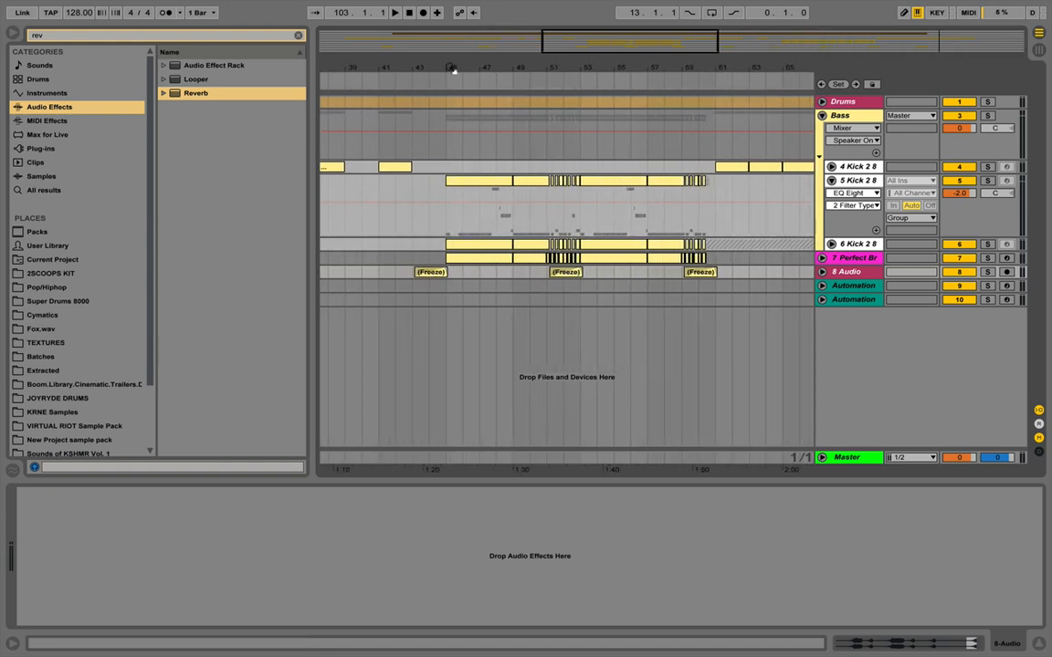
{"action": "left_click_drag", "start_coordinate": [453, 67], "coordinate": [478, 110]}
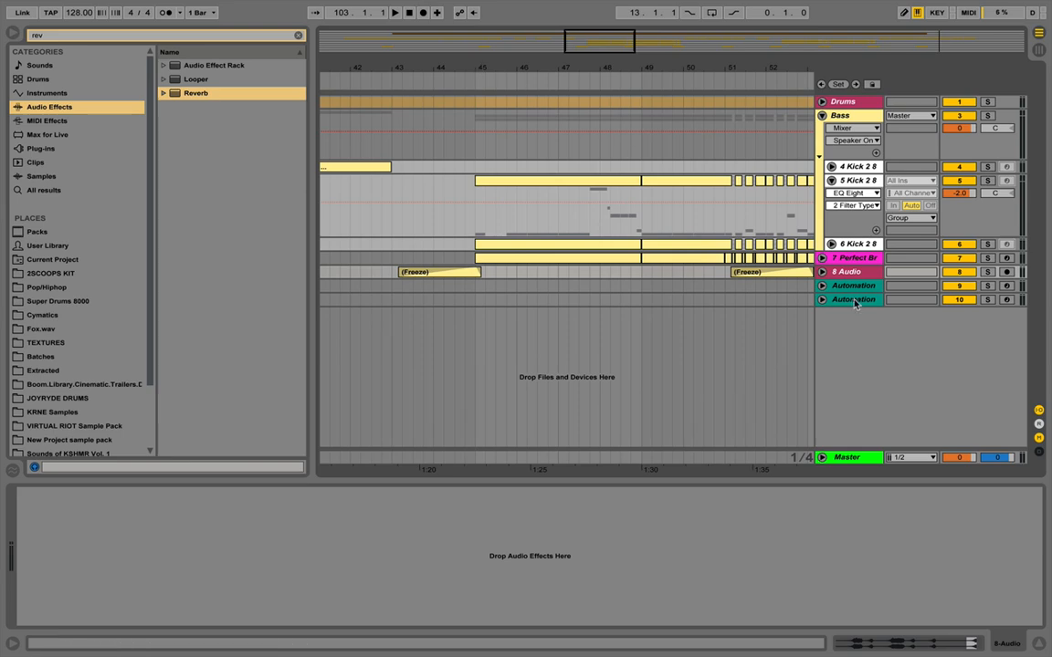
Insert a new MIDI track directly below the Audio track.
{"action": "left_click", "coordinate": [839, 259]}
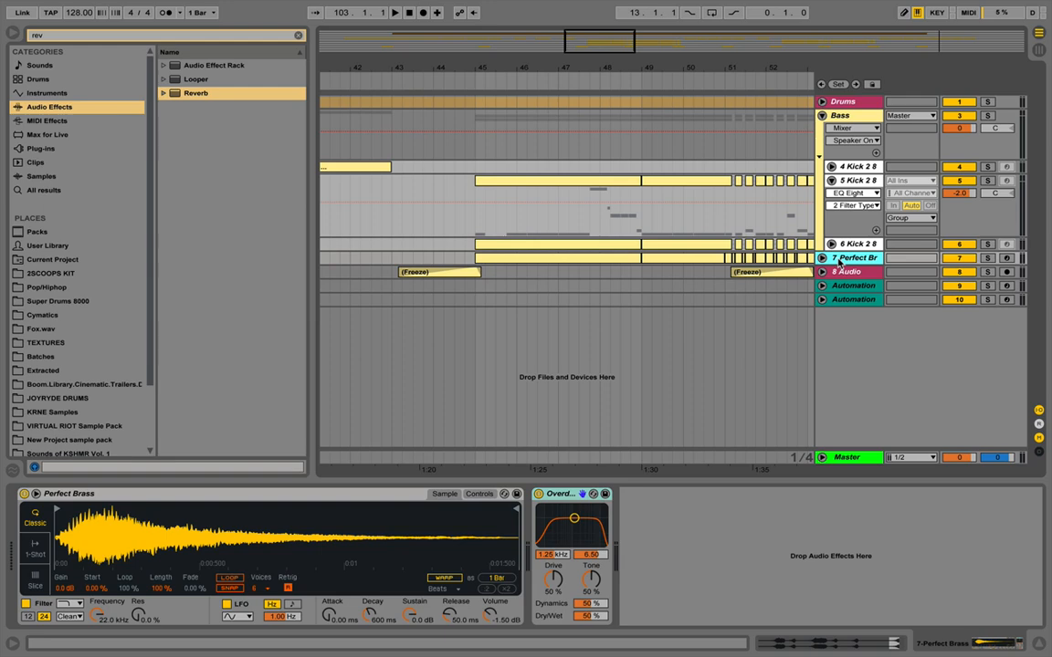
{"action": "left_click", "coordinate": [835, 272]}
{"action": "key", "text": "ctrl+shift+t"}
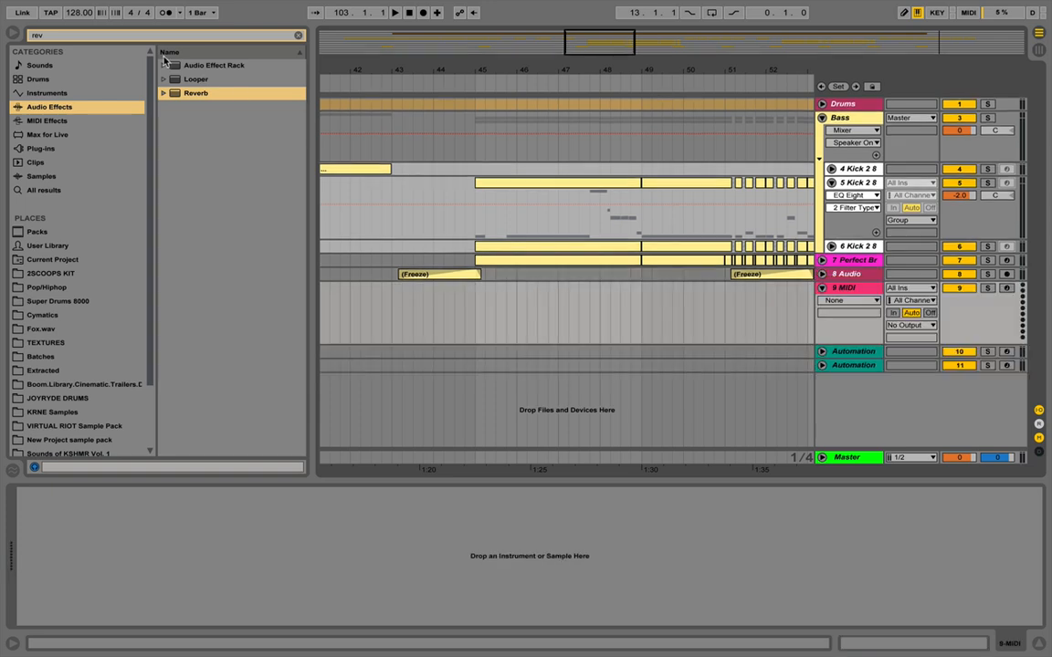
Find the ANA 2 Audio Units plug-in, load it on the new MIDI track and move its window off the track controls.
{"action": "left_click", "coordinate": [146, 37]}
{"action": "type", "text": "ANA 2"}
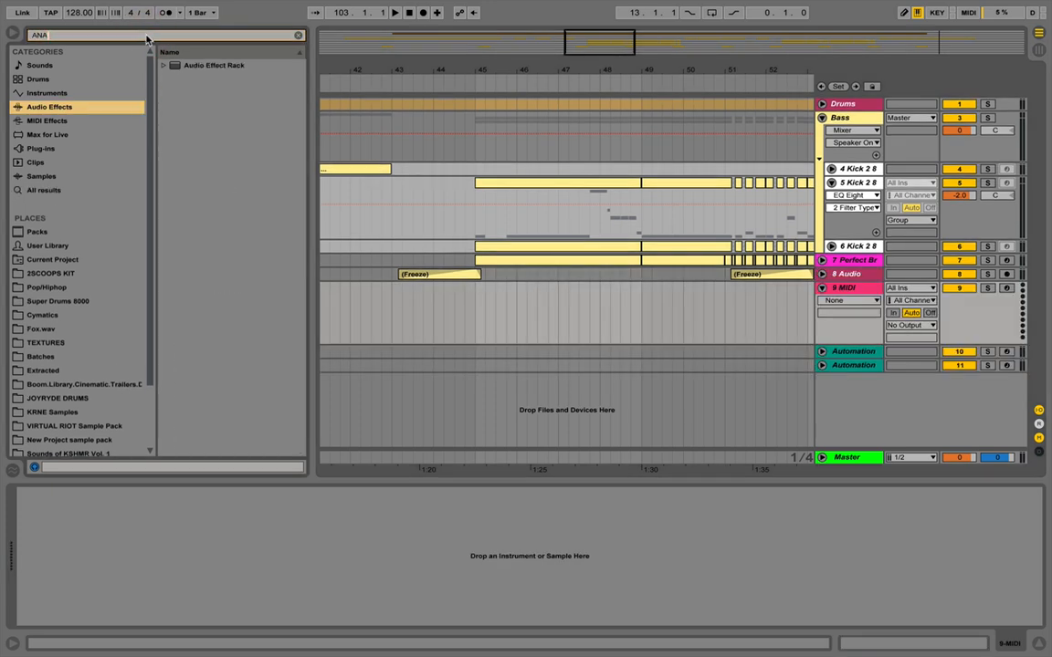
{"action": "left_click", "coordinate": [53, 147]}
{"action": "left_click", "coordinate": [191, 108]}
{"action": "left_click_drag", "start_coordinate": [190, 109], "coordinate": [270, 141]}
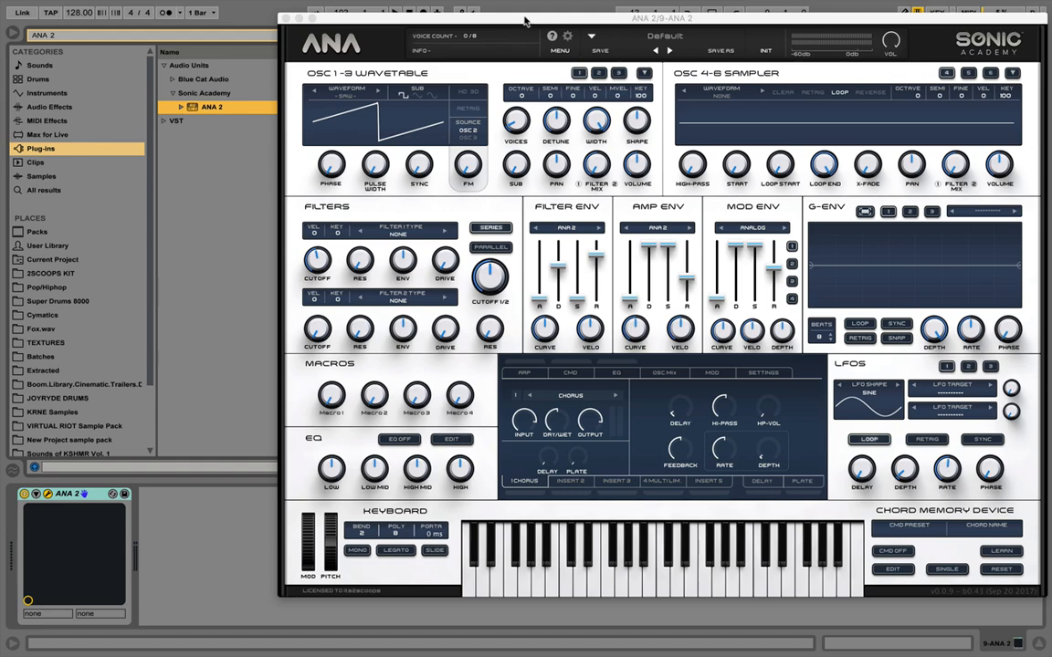
{"action": "left_click", "coordinate": [525, 19]}
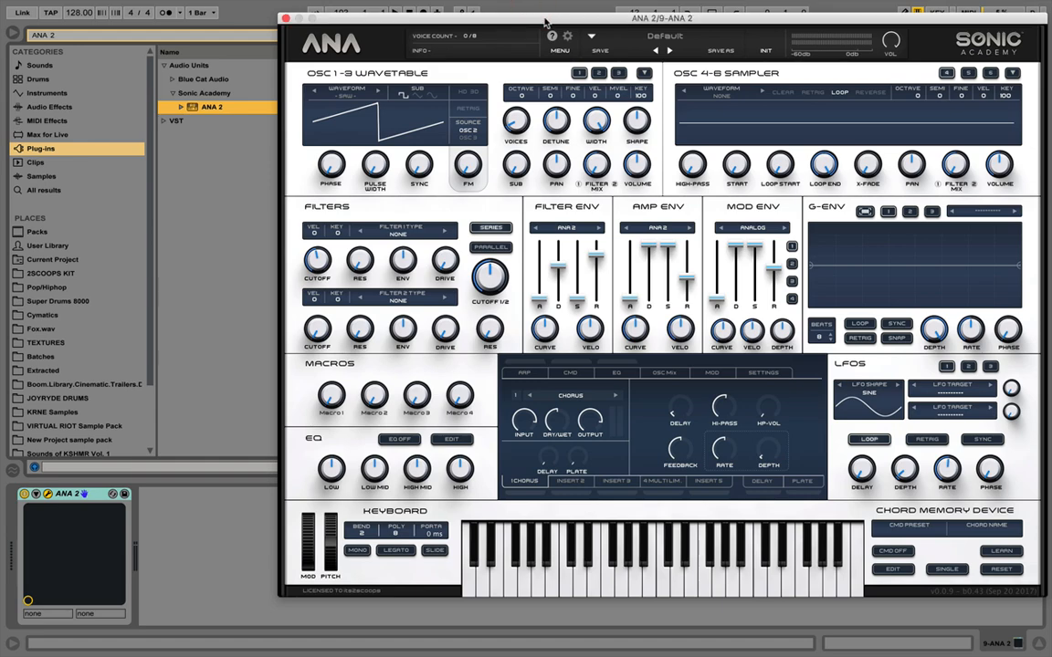
{"action": "left_click_drag", "start_coordinate": [526, 19], "coordinate": [346, 7]}
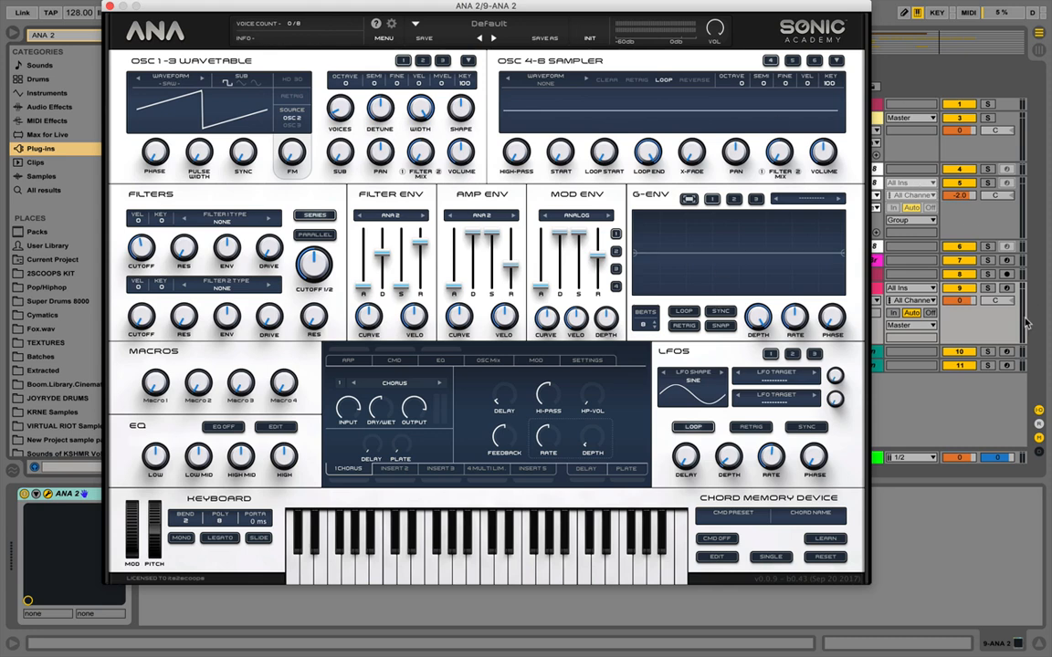
Arm the ANA 2 track for recording and lower the computer keyboard's octave range to C1 to D2.
{"action": "left_click", "coordinate": [1007, 289]}
{"action": "key", "text": "a"}
{"action": "key", "text": "z"}
{"action": "key", "text": "z"}
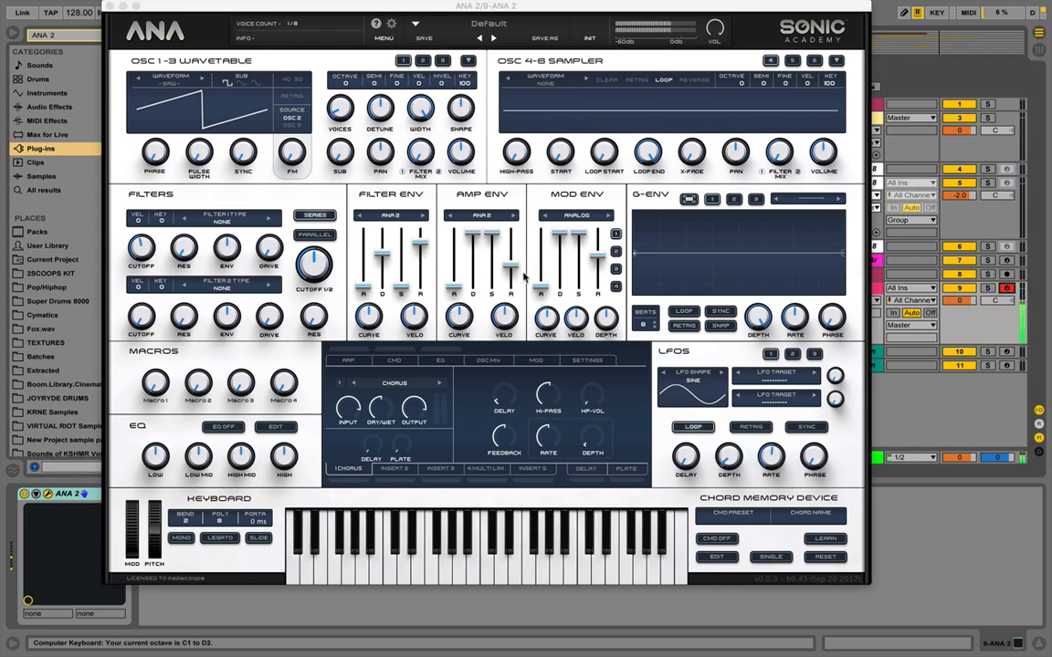
Lower ANA 2's amp envelope release to its minimum and audition the sound with single notes.
{"action": "left_click_drag", "start_coordinate": [511, 263], "coordinate": [512, 361]}
{"action": "key", "text": "f"}
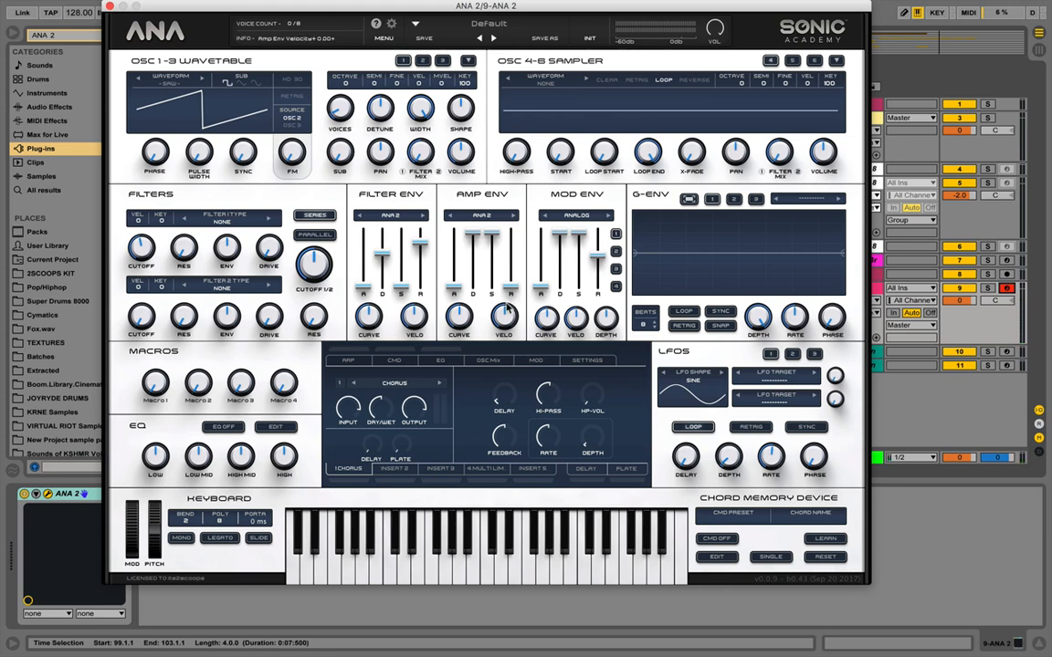
{"action": "key", "text": "a"}
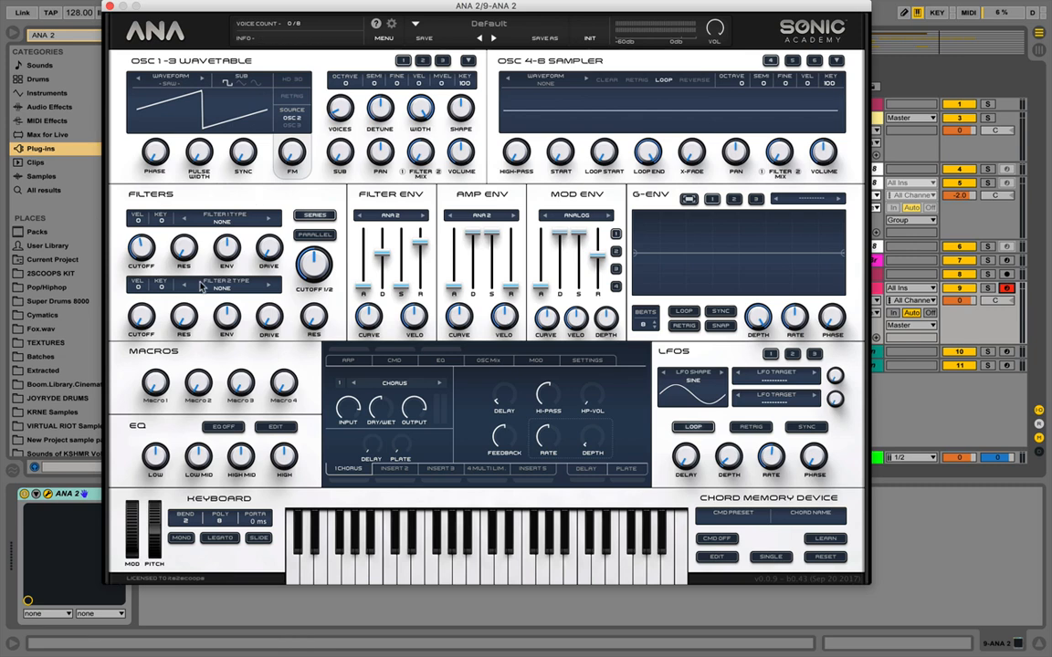
Set ANA 2's filter 1 type to Allpass 6 Poles and raise its resonance to the maximum.
{"action": "left_click", "coordinate": [210, 221]}
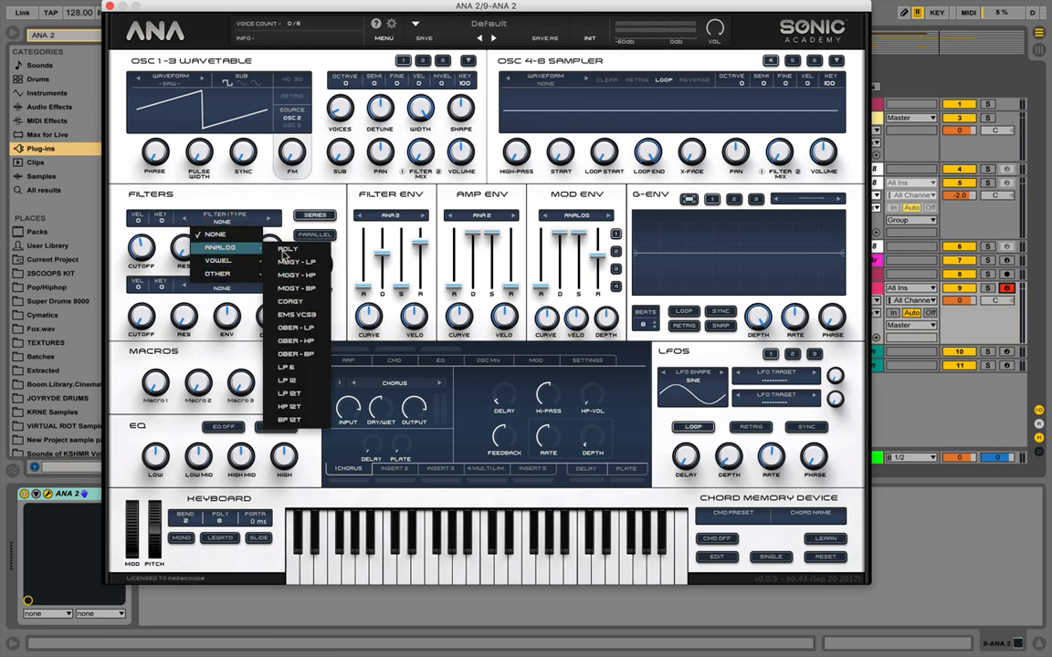
{"action": "mouse_move", "coordinate": [239, 262]}
{"action": "mouse_move", "coordinate": [245, 278]}
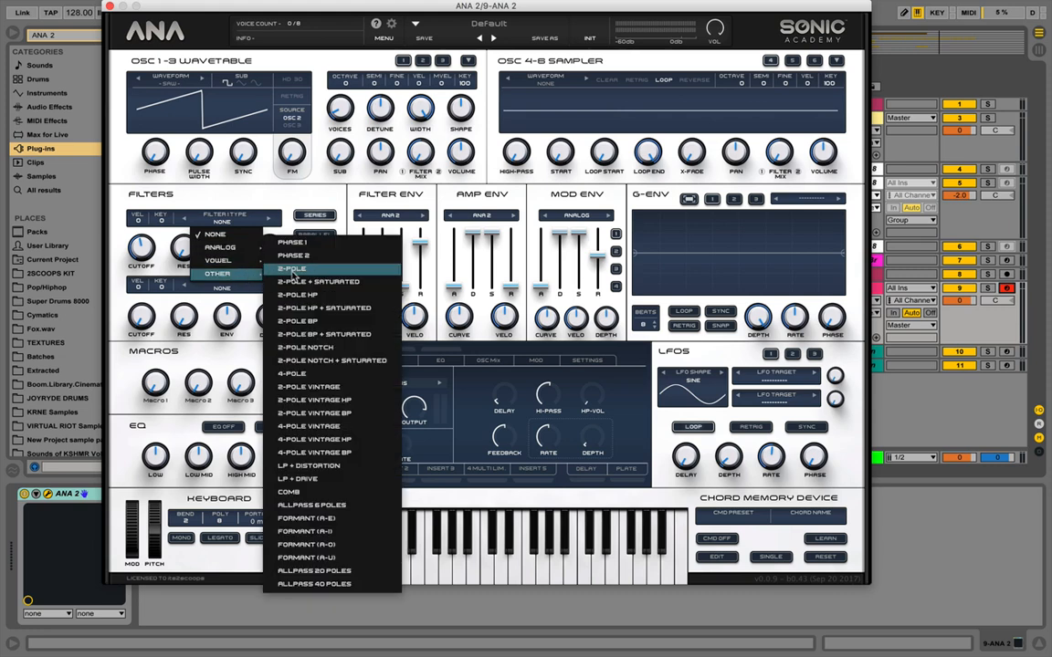
{"action": "left_click", "coordinate": [310, 505]}
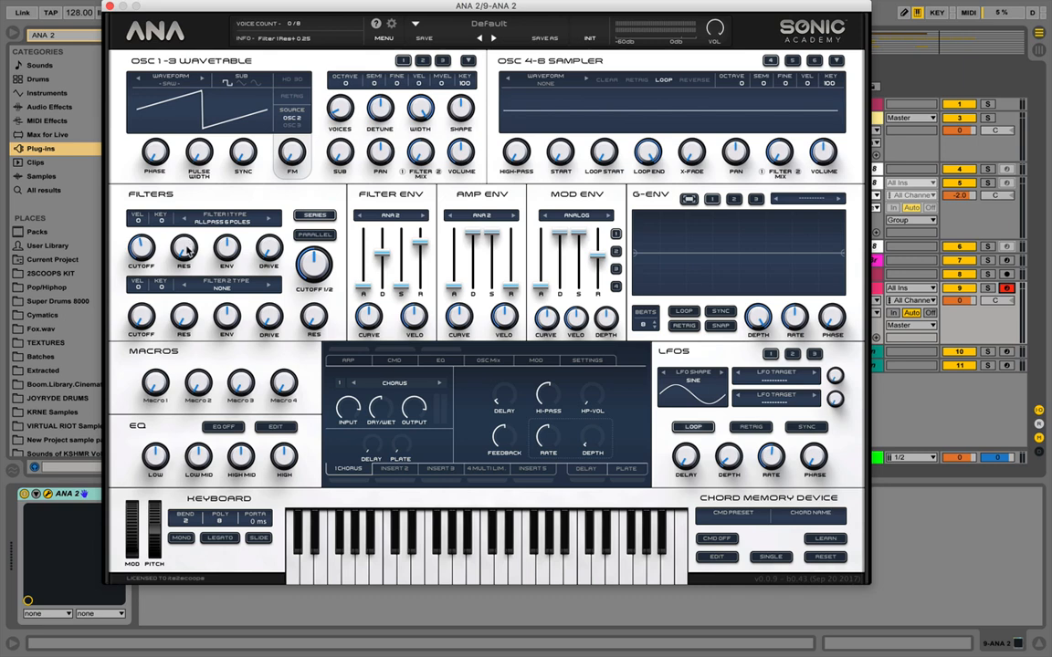
{"action": "left_click_drag", "start_coordinate": [188, 253], "coordinate": [194, 77]}
{"action": "left_click", "coordinate": [955, 582]}
Adjust filter 1's cutoff and drive in ANA 2 and close the plug-in window.
{"action": "left_click_drag", "start_coordinate": [142, 248], "coordinate": [144, 299]}
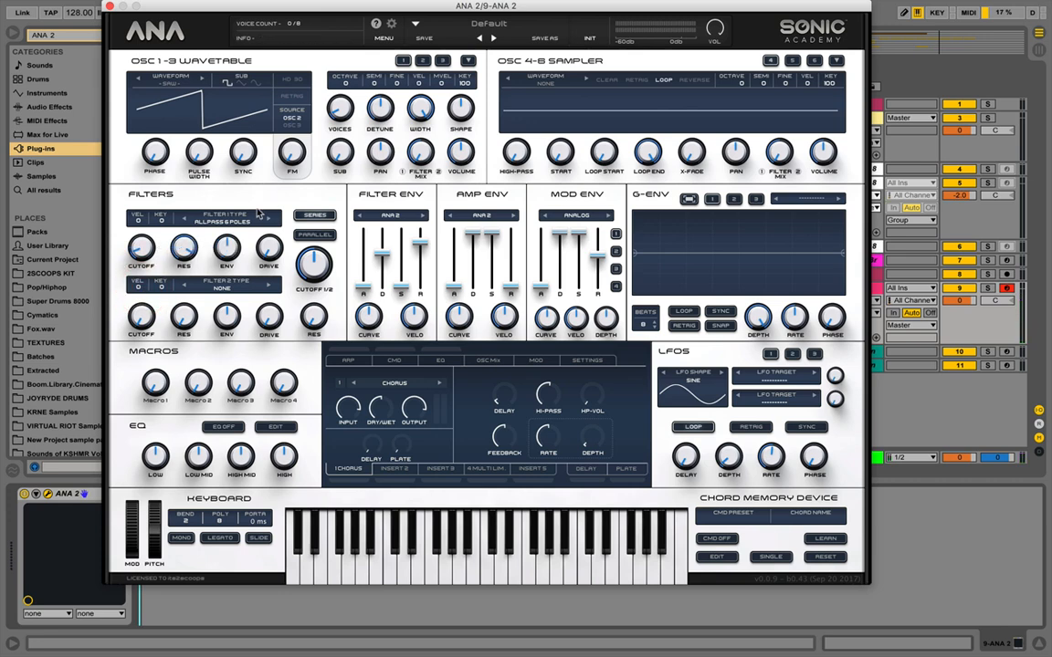
{"action": "left_click_drag", "start_coordinate": [140, 242], "coordinate": [143, 251]}
{"action": "left_click_drag", "start_coordinate": [271, 257], "coordinate": [277, 160]}
{"action": "left_click_drag", "start_coordinate": [140, 239], "coordinate": [160, 257]}
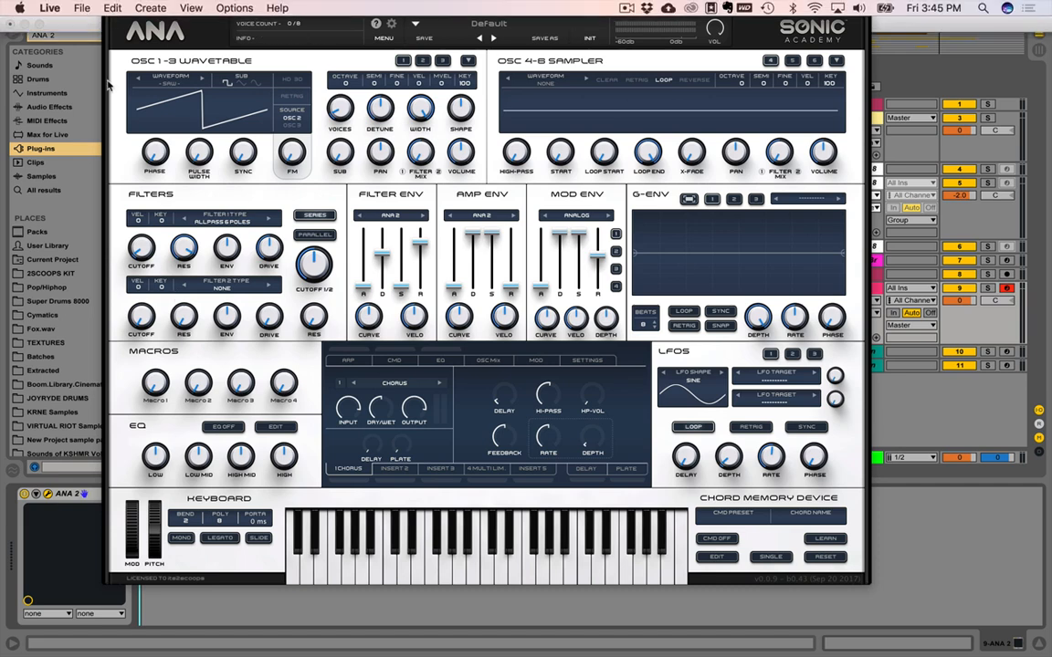
{"action": "left_click", "coordinate": [109, 7]}
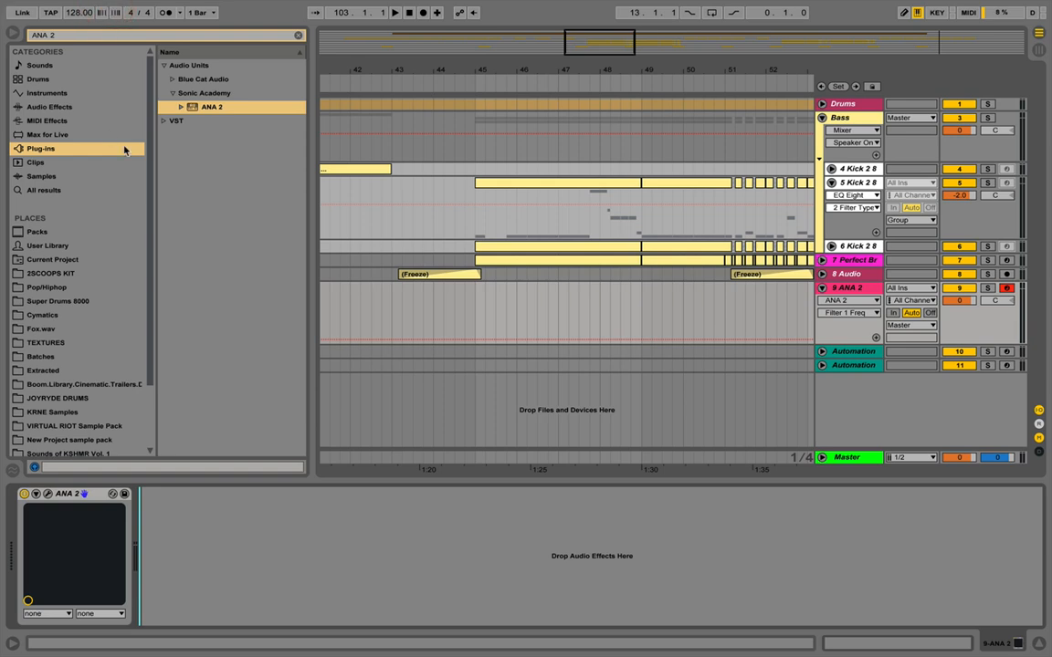
Search the audio effects for "over" and add Overdrive after ANA 2 on the track.
{"action": "left_click", "coordinate": [145, 37]}
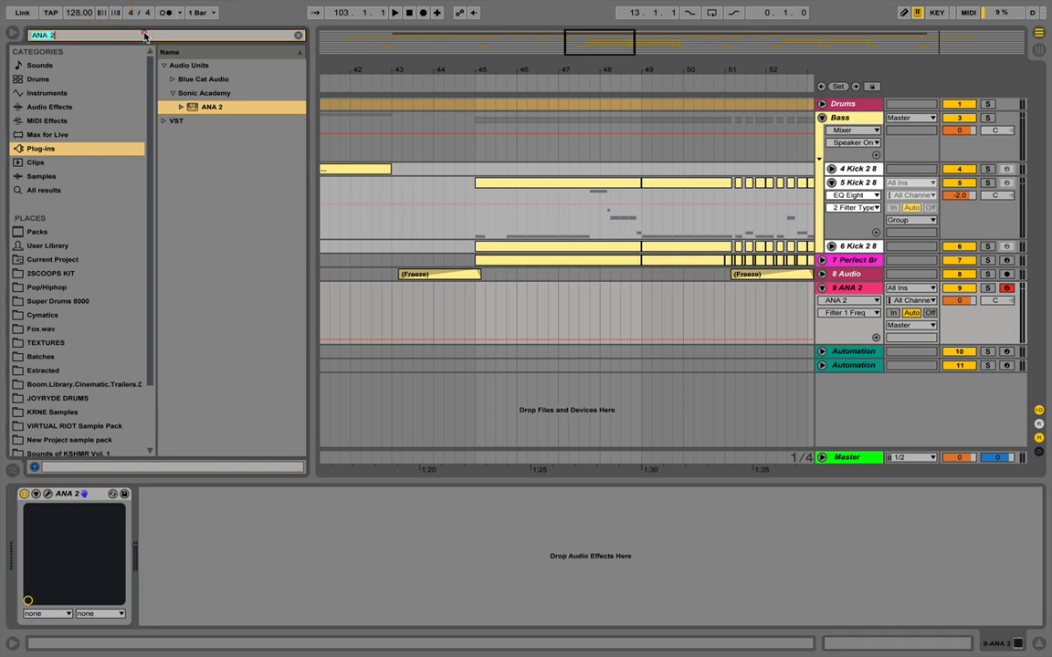
{"action": "left_click", "coordinate": [122, 33]}
{"action": "type", "text": "over"}
{"action": "left_click", "coordinate": [52, 107]}
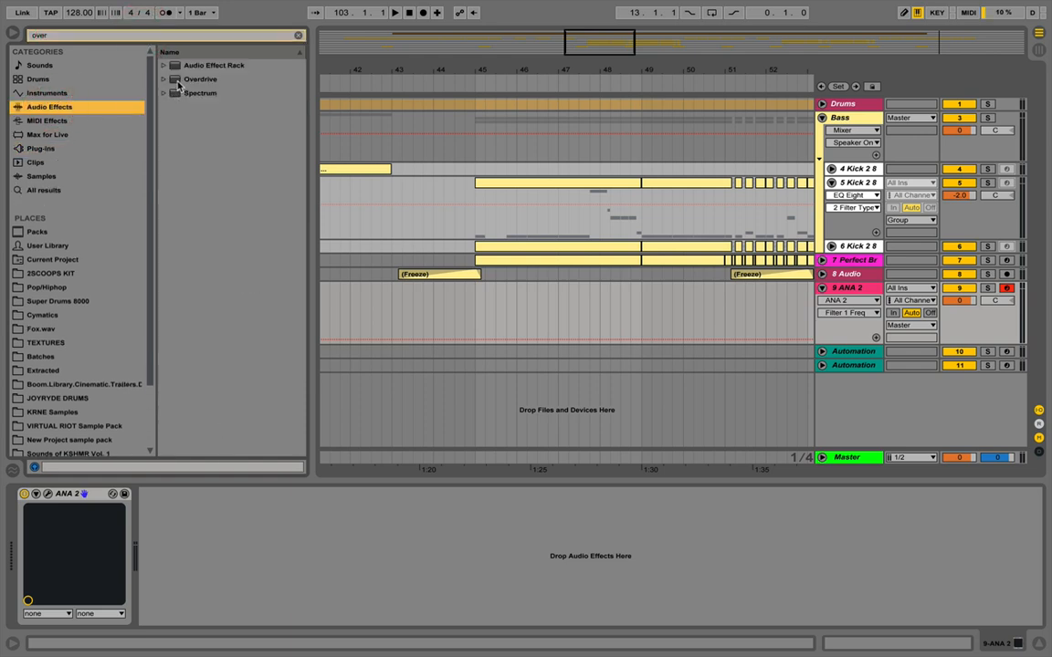
{"action": "double_click", "coordinate": [174, 78]}
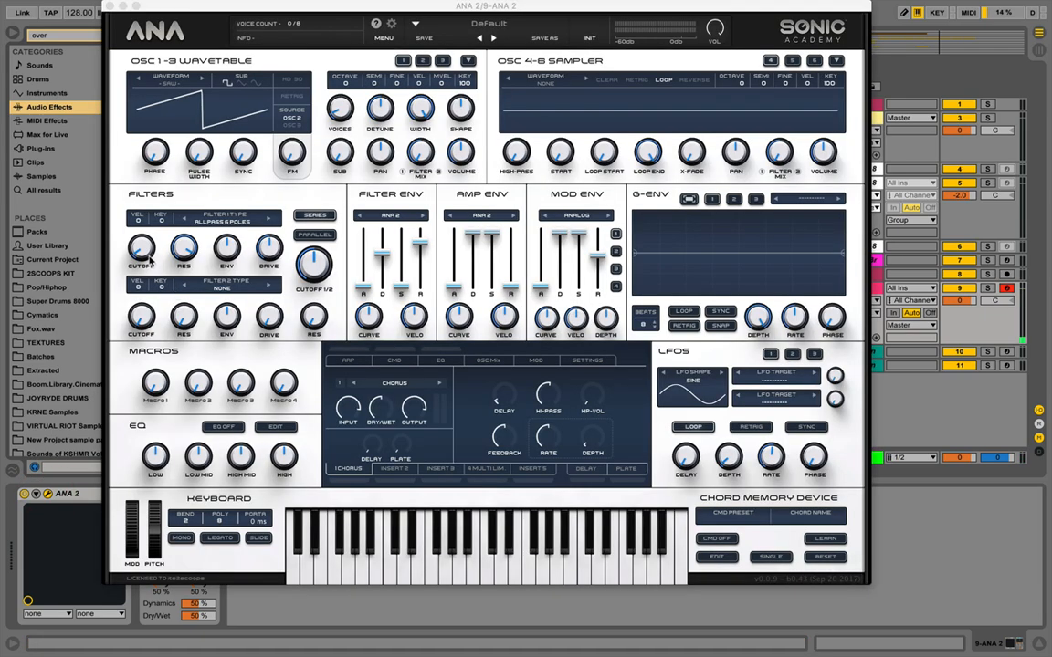
Fine-tune ANA 2's filter 1 cutoff with Overdrive in the chain and close the plug-in window.
{"action": "left_click", "coordinate": [145, 247]}
{"action": "mouse_move", "coordinate": [147, 249]}
{"action": "left_mouse_down"}
{"action": "mouse_move", "coordinate": [130, 208]}
{"action": "mouse_move", "coordinate": [132, 173]}
{"action": "mouse_move", "coordinate": [151, 260]}
{"action": "mouse_move", "coordinate": [136, 234]}
{"action": "mouse_move", "coordinate": [148, 248]}
{"action": "left_mouse_up"}
{"action": "left_click", "coordinate": [110, 6]}
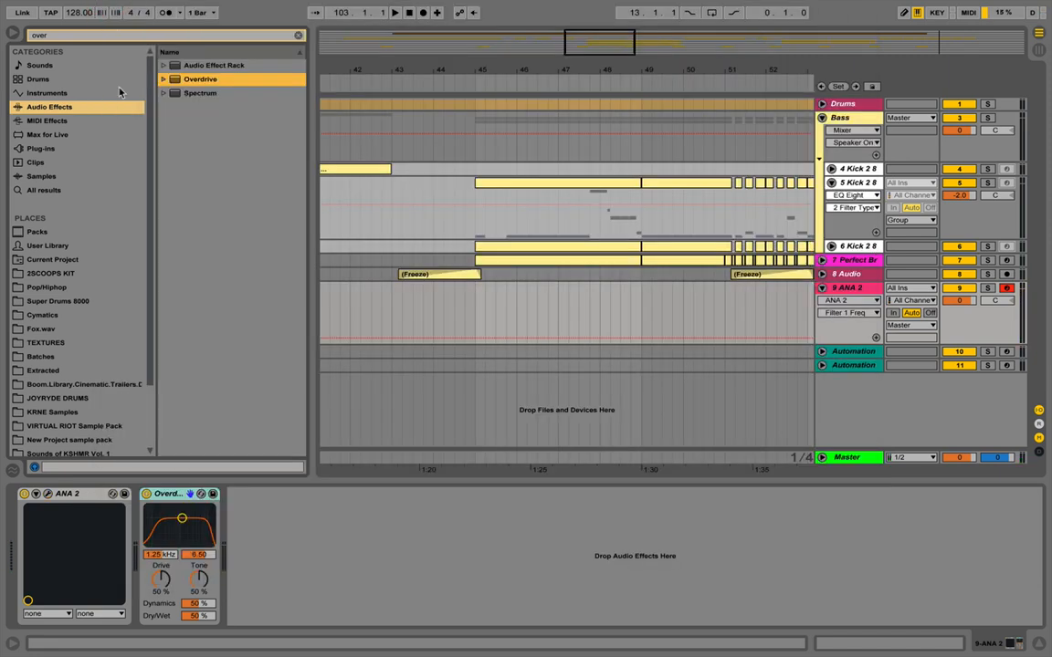
Search the audio effects for "sat" and add Saturator after Overdrive on the ANA 2 track.
{"action": "left_click", "coordinate": [134, 33]}
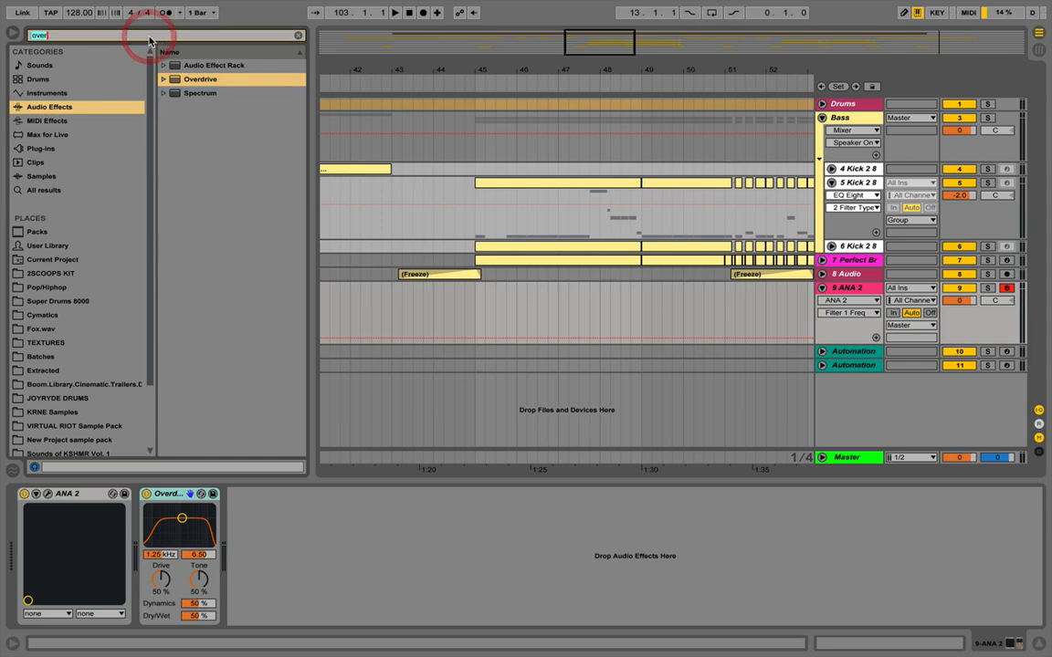
{"action": "type", "text": "sal"}
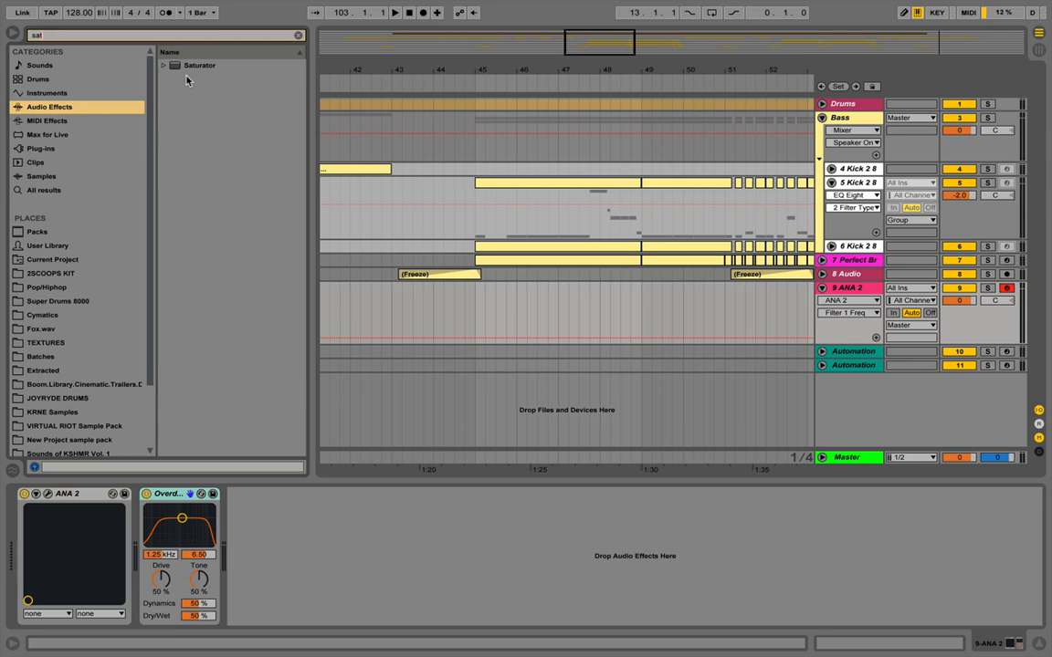
{"action": "double_click", "coordinate": [176, 66]}
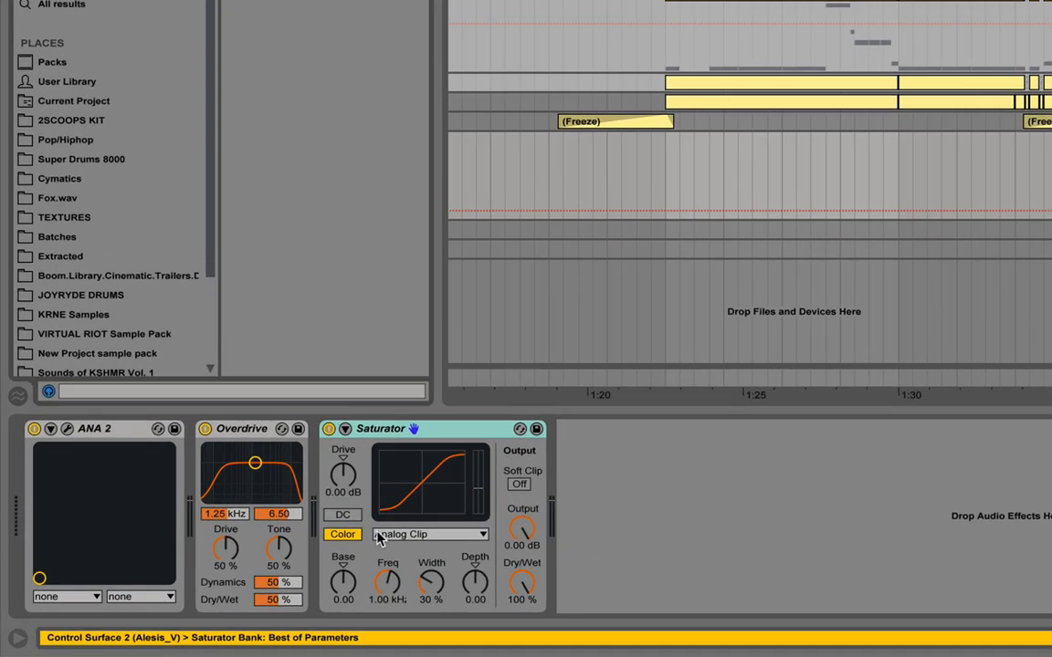
Set the Saturator's curve to Soft Sine, turn on Soft Clip and try out the sound.
{"action": "left_click", "coordinate": [271, 569]}
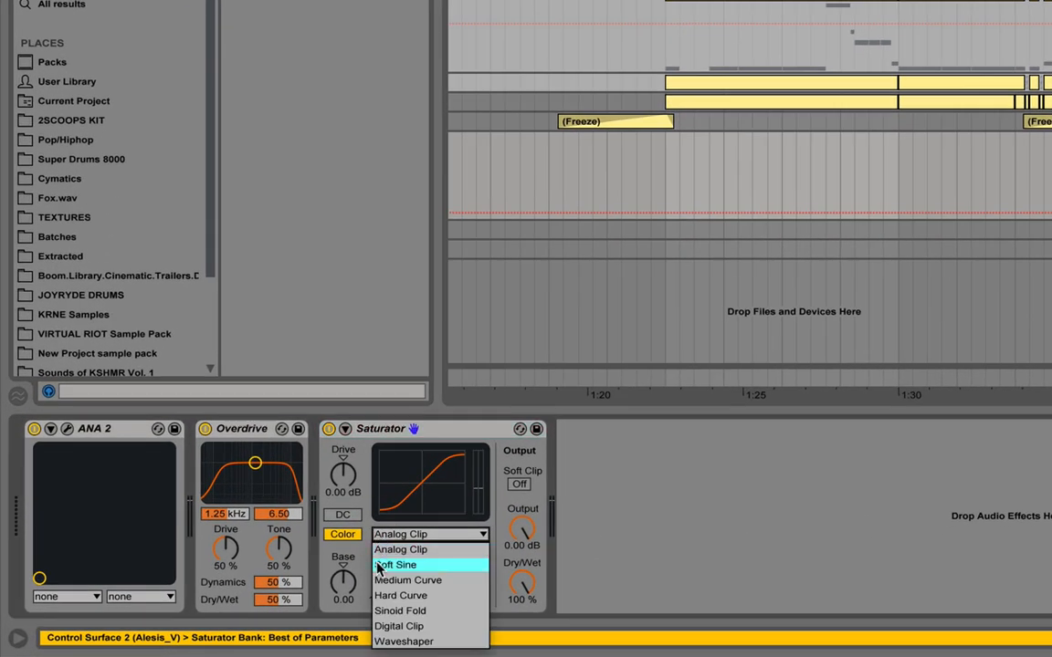
{"action": "left_click", "coordinate": [378, 566]}
{"action": "left_click", "coordinate": [377, 537]}
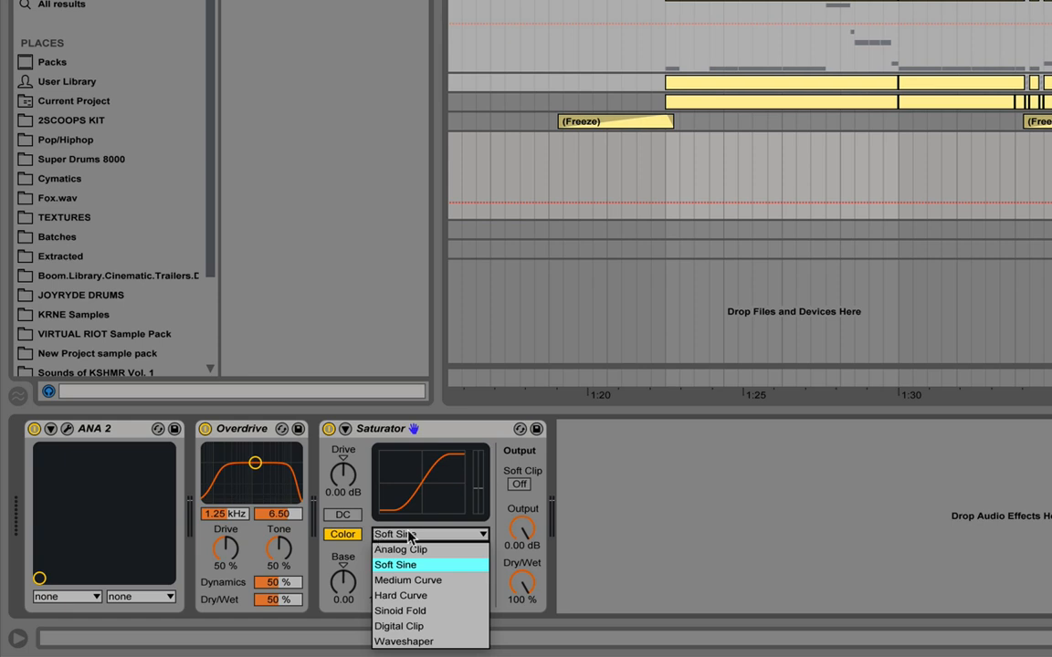
{"action": "left_click", "coordinate": [459, 438]}
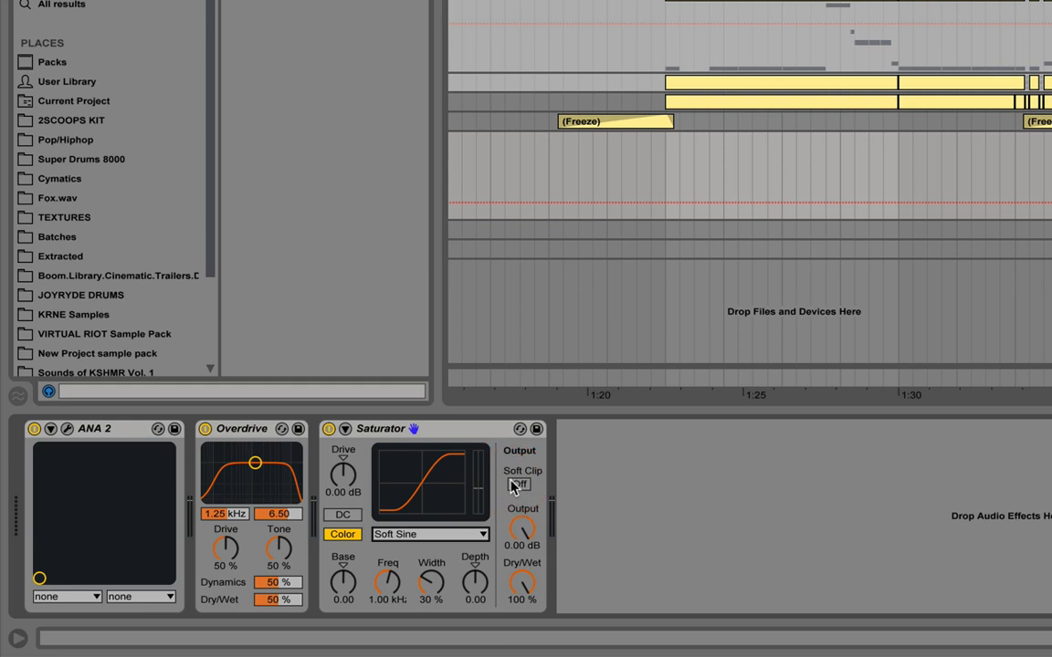
{"action": "left_click", "coordinate": [517, 485]}
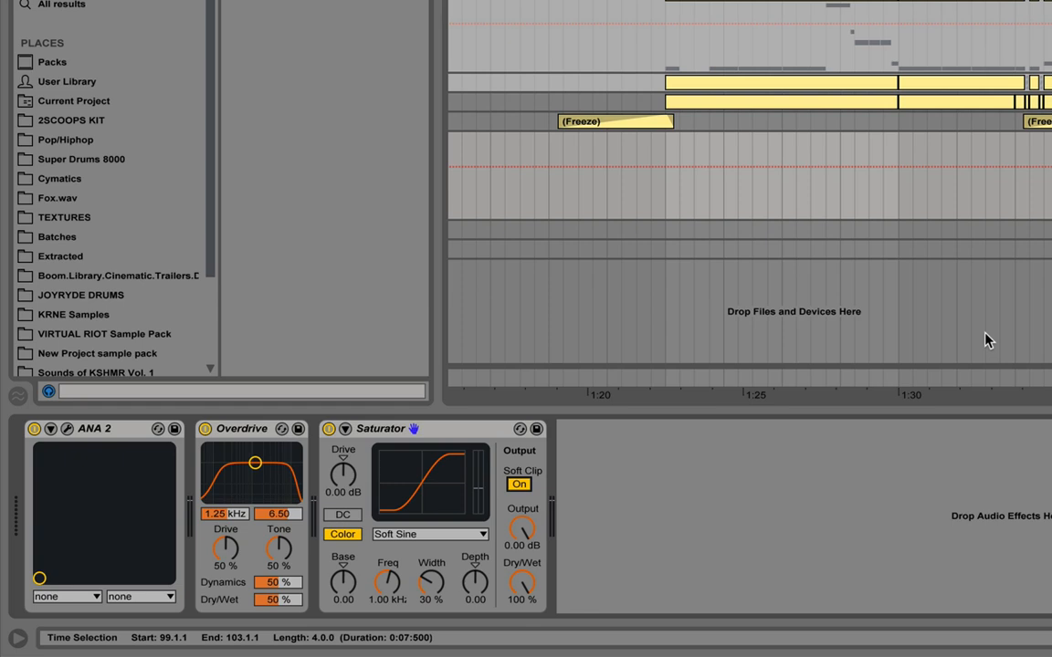
{"action": "key", "text": "a"}
{"action": "key", "text": "z"}
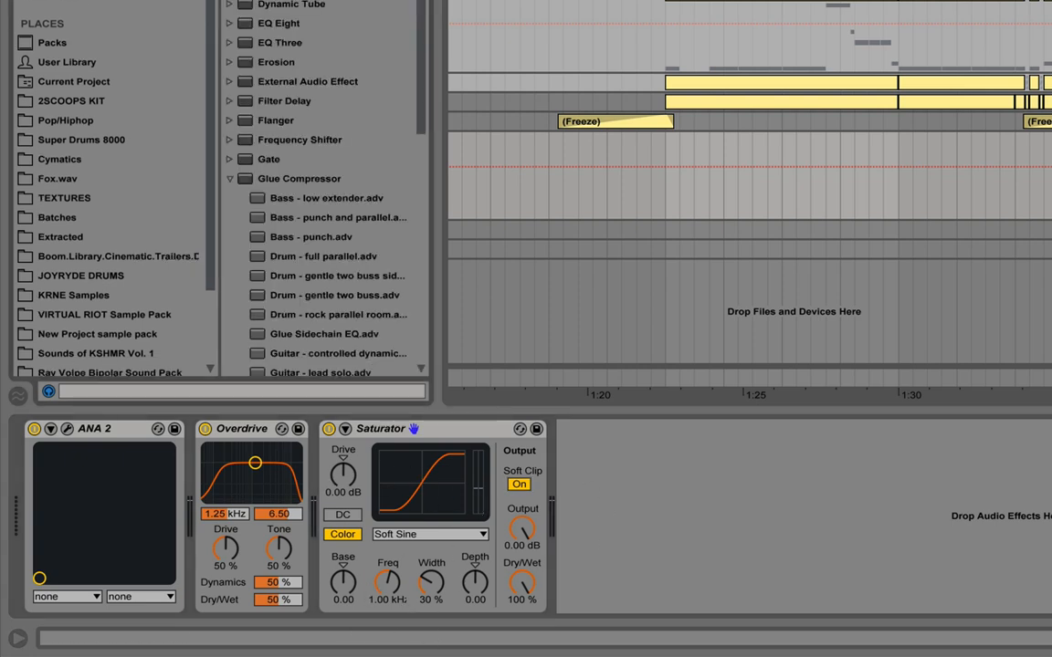
Search the audio effects for "eq" and add EQ Eight after Saturator.
{"action": "key", "text": "ctrl+f"}
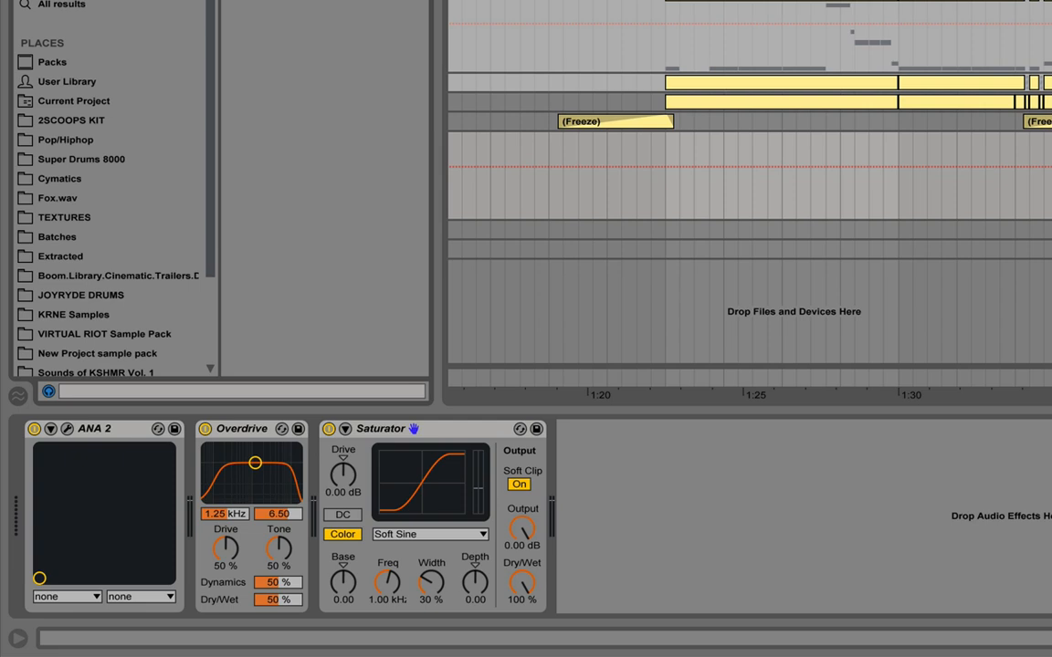
{"action": "left_click_drag", "start_coordinate": [615, 300], "coordinate": [839, 522]}
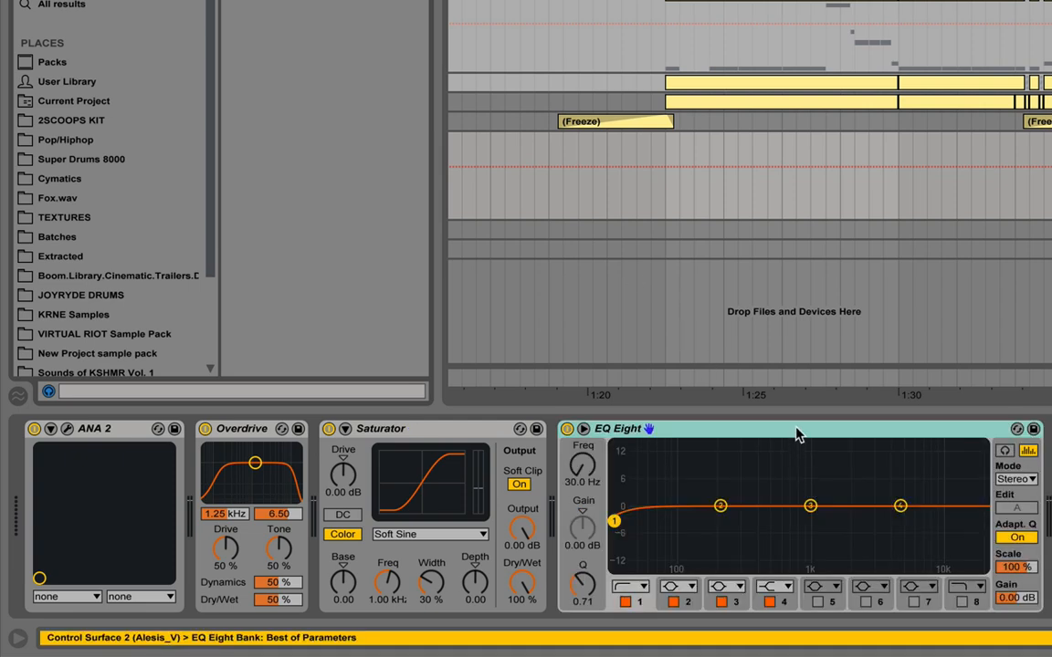
{"action": "right_click", "coordinate": [796, 431]}
{"action": "left_click", "coordinate": [805, 416]}
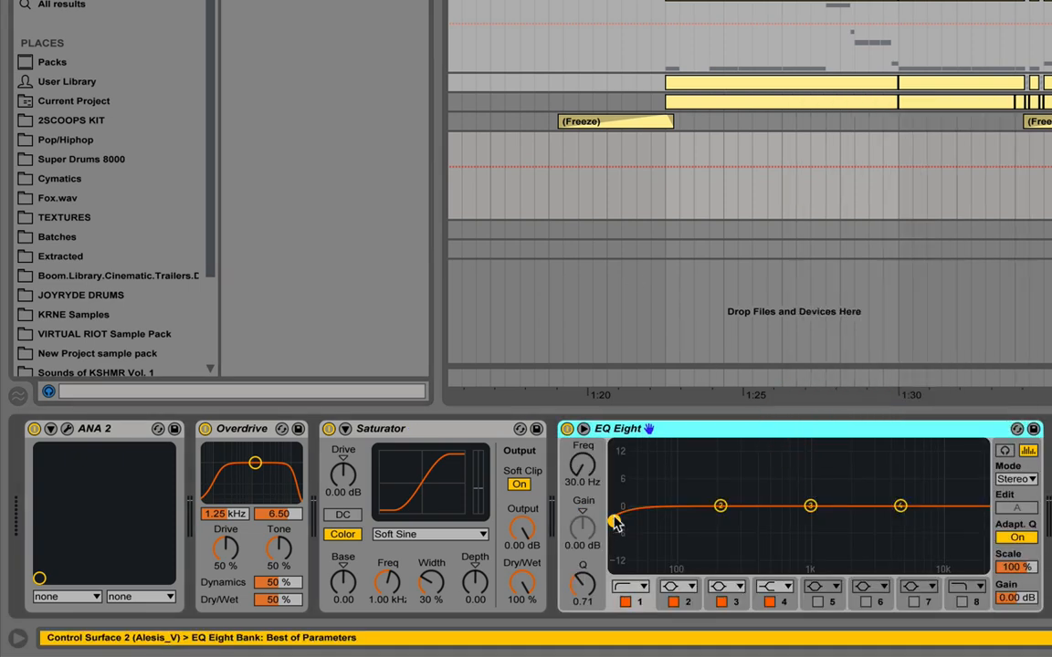
In EQ Eight, roll off the lows with band 1 and dip band 3 to about -4.8 dB at 984 Hz.
{"action": "left_click_drag", "start_coordinate": [615, 520], "coordinate": [683, 530]}
{"action": "left_click_drag", "start_coordinate": [809, 505], "coordinate": [810, 527]}
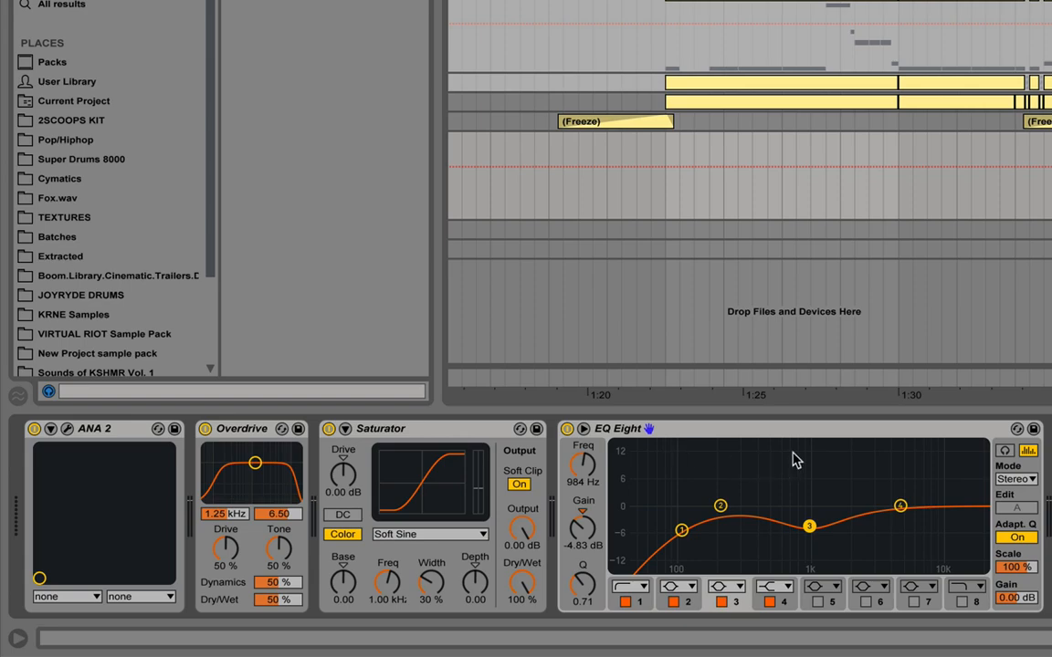
{"action": "key", "text": "space"}
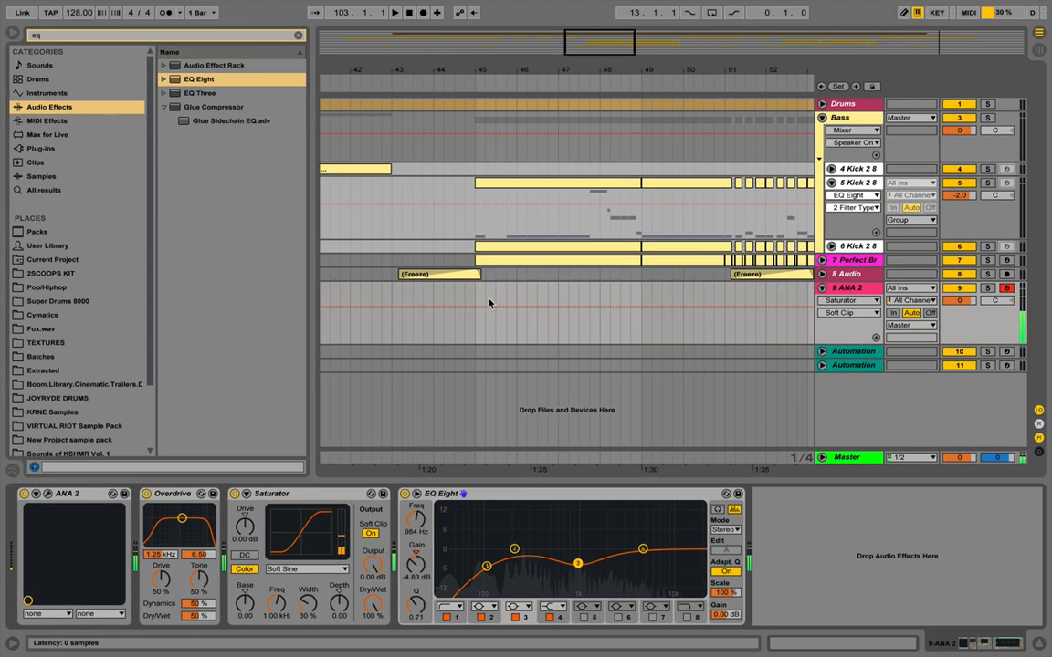
Adjust ANA 2's filter 1 cutoff through the Saturator and EQ chain and close the plug-in window.
{"action": "left_click", "coordinate": [48, 493]}
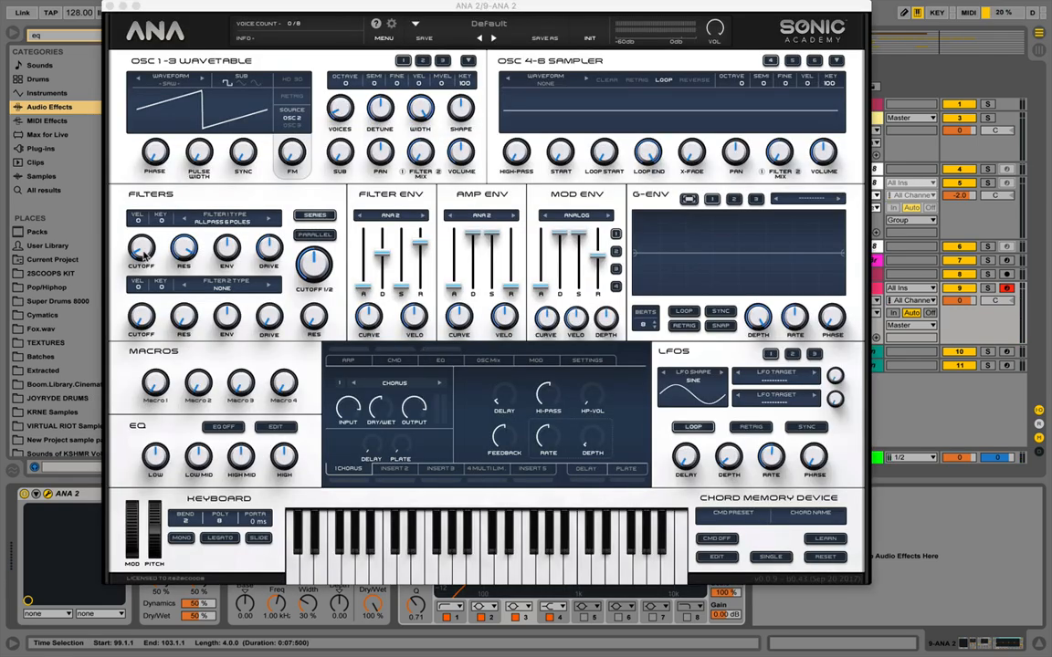
{"action": "mouse_move", "coordinate": [142, 249]}
{"action": "left_mouse_down"}
{"action": "mouse_move", "coordinate": [130, 212]}
{"action": "mouse_move", "coordinate": [143, 263]}
{"action": "mouse_move", "coordinate": [126, 208]}
{"action": "mouse_move", "coordinate": [137, 229]}
{"action": "left_mouse_up"}
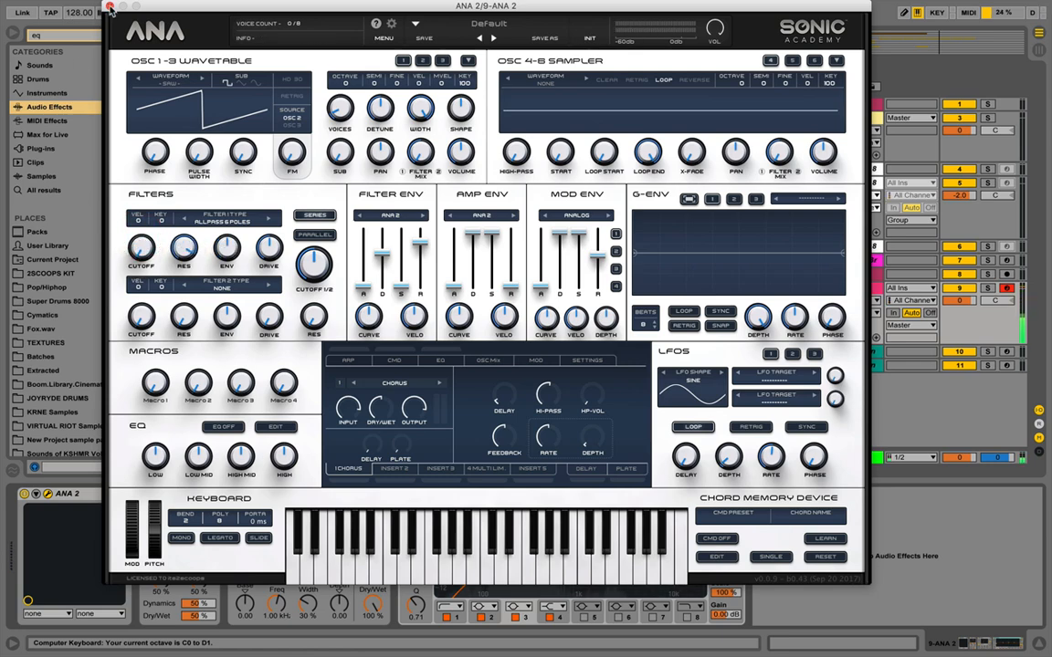
{"action": "left_click", "coordinate": [108, 7]}
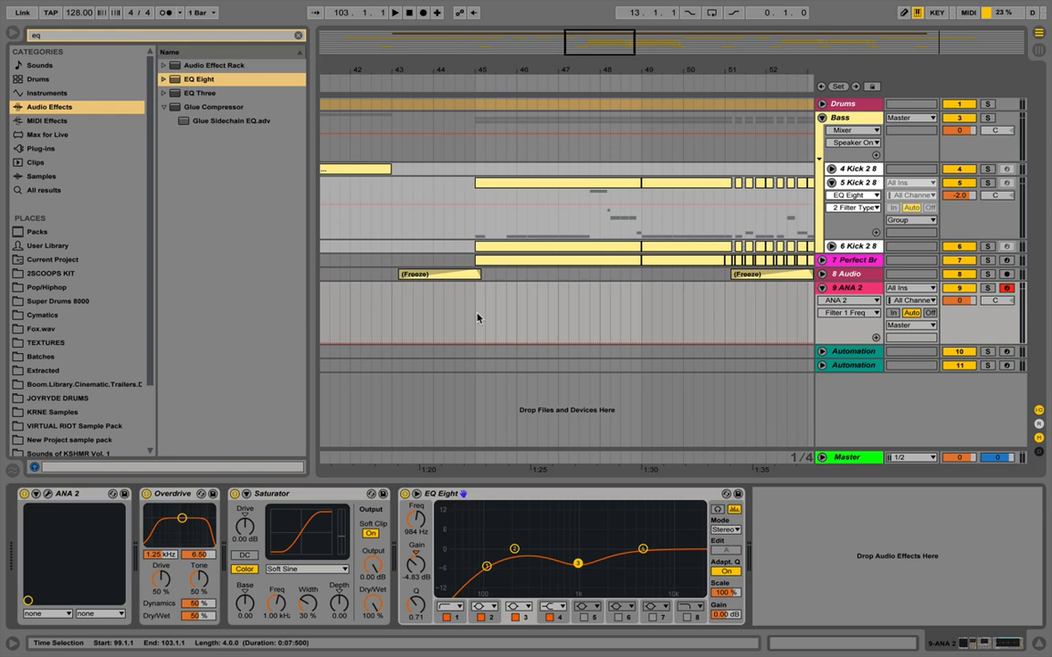
Unfold the Perfect Brass track and compare its notes from bar 45 with the empty stretch on the ANA 2 track.
{"action": "left_click_drag", "start_coordinate": [477, 318], "coordinate": [630, 311]}
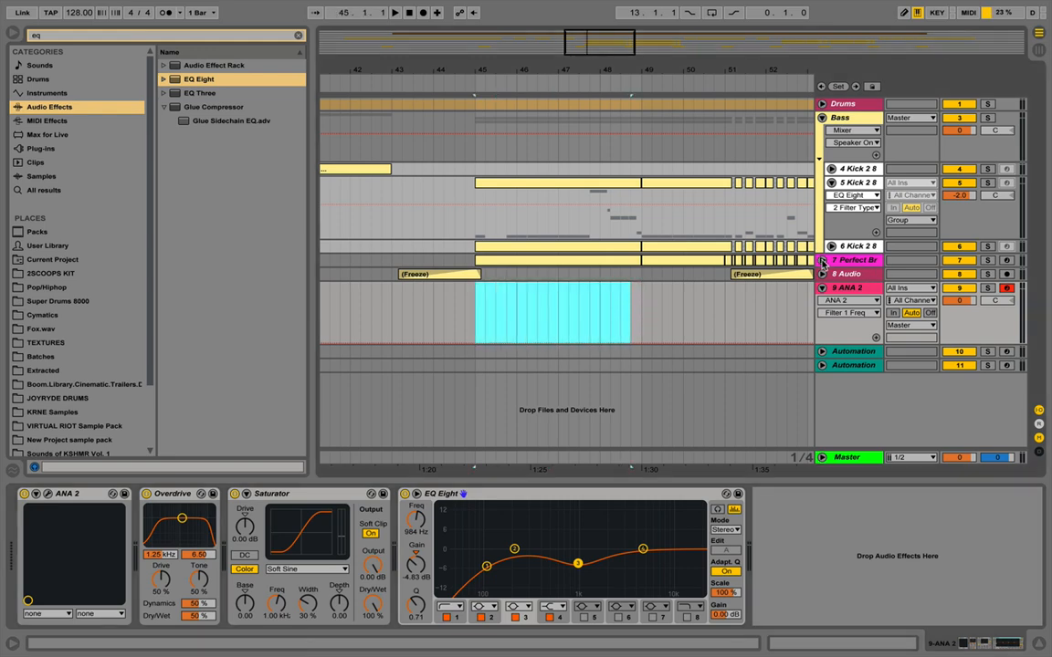
{"action": "left_click", "coordinate": [823, 261]}
{"action": "left_click", "coordinate": [823, 261]}
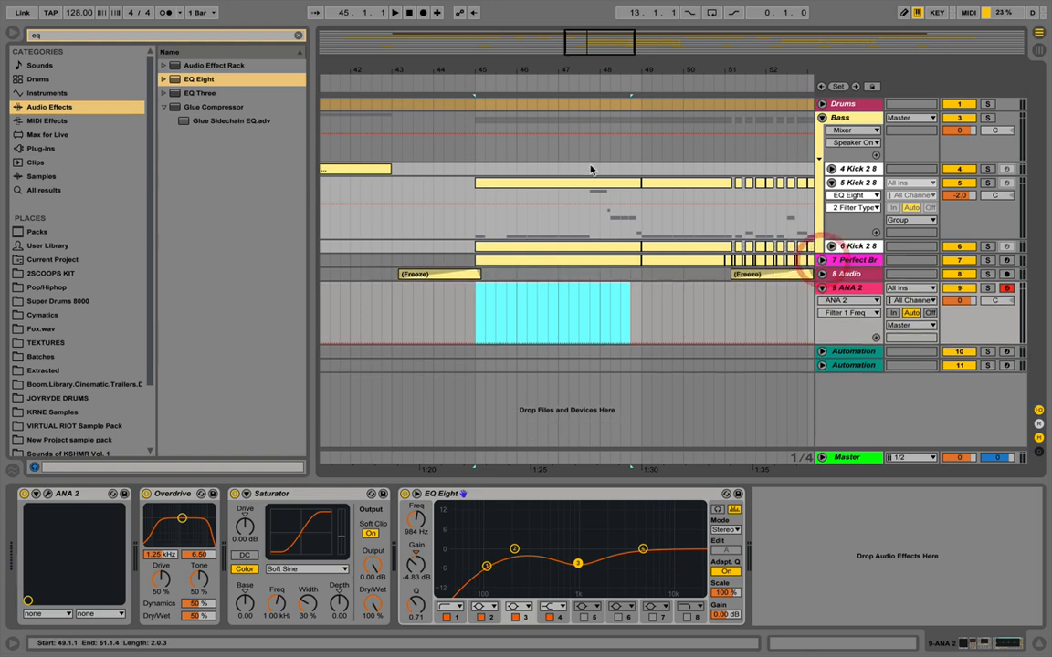
{"action": "left_click_drag", "start_coordinate": [520, 73], "coordinate": [449, 91]}
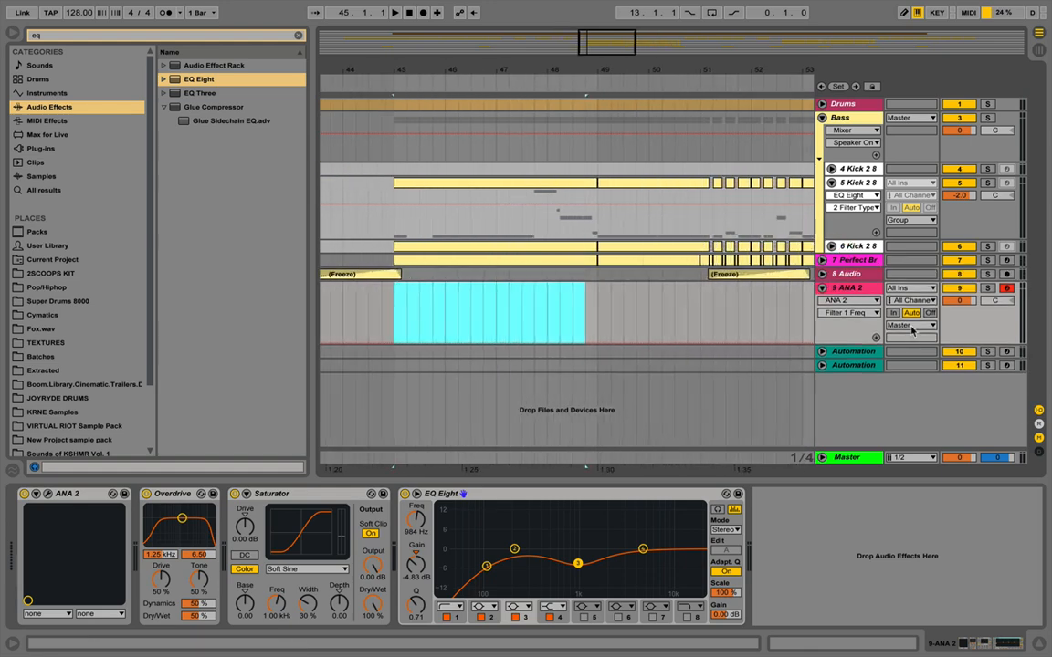
{"action": "left_click", "coordinate": [823, 260]}
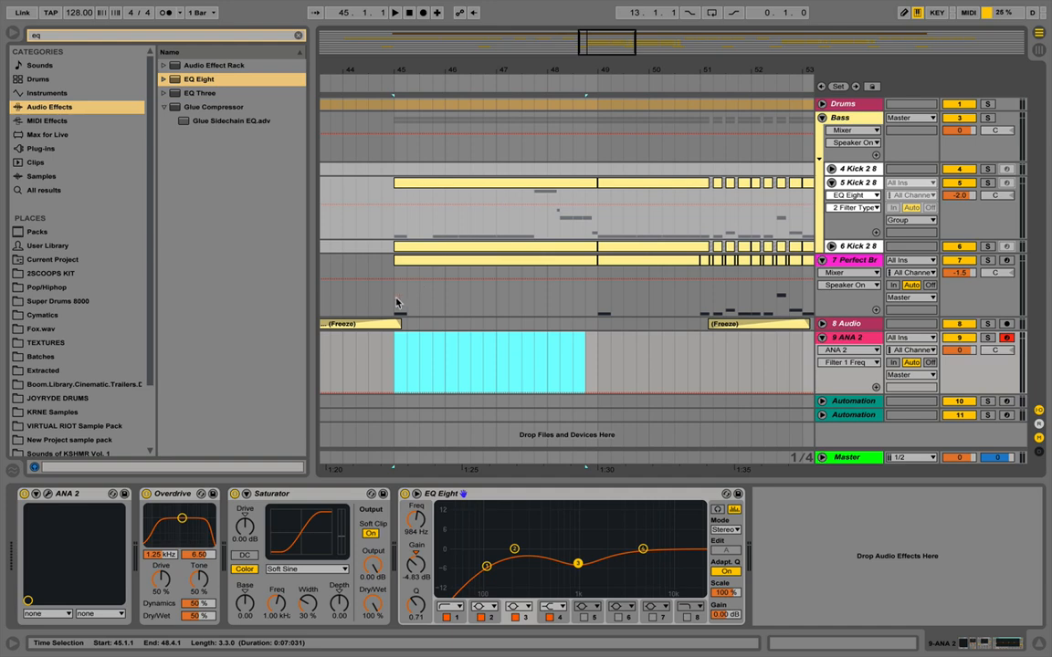
{"action": "left_click_drag", "start_coordinate": [395, 283], "coordinate": [497, 306]}
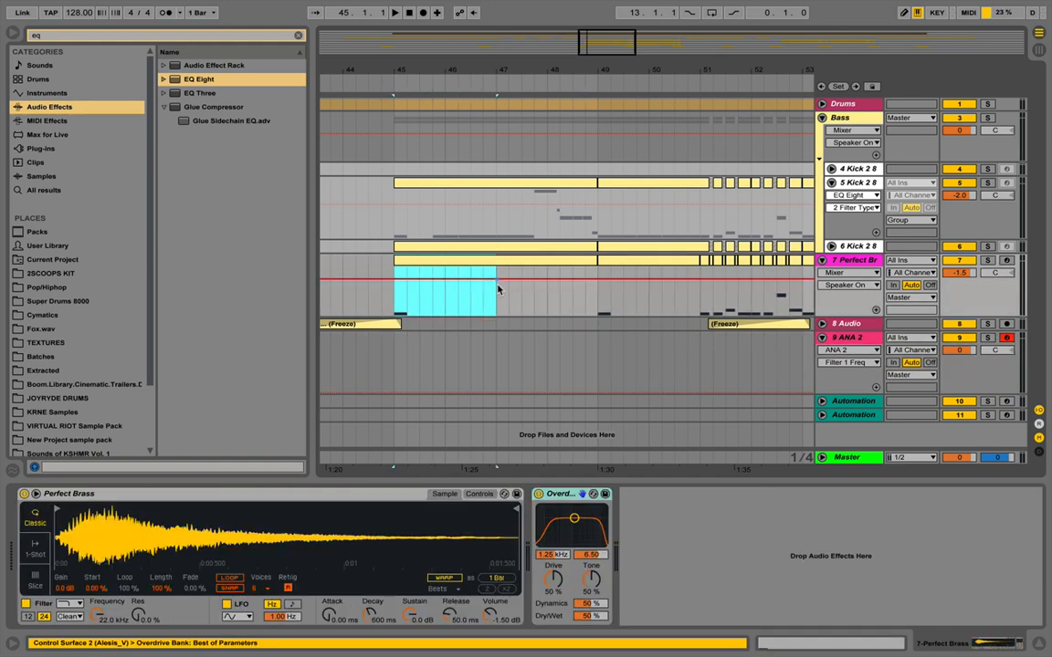
{"action": "left_click", "coordinate": [496, 343]}
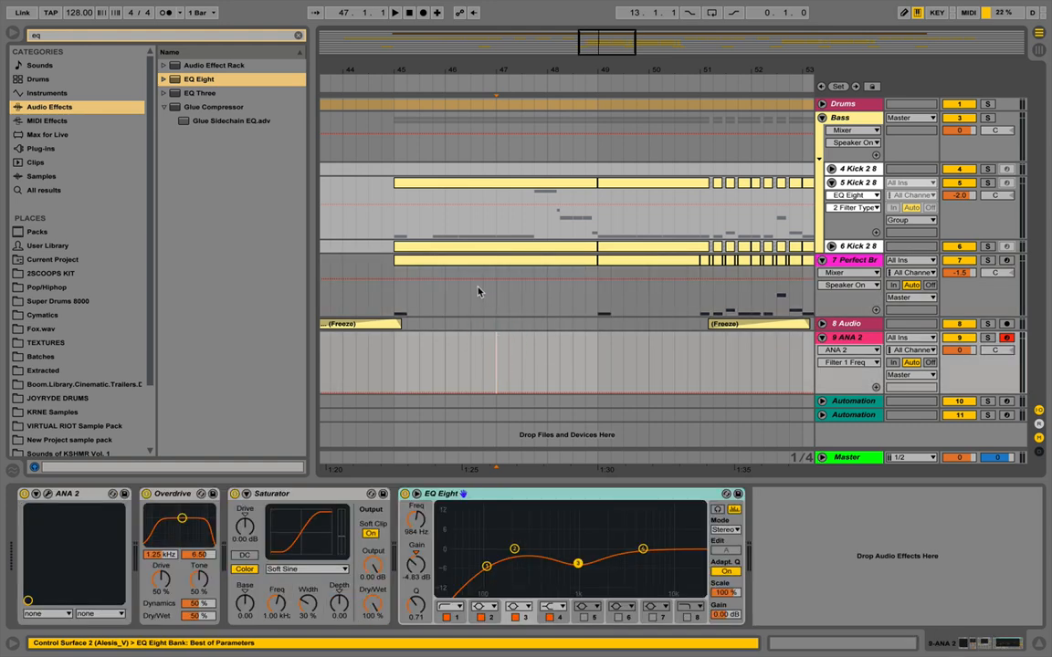
{"action": "left_click", "coordinate": [394, 302]}
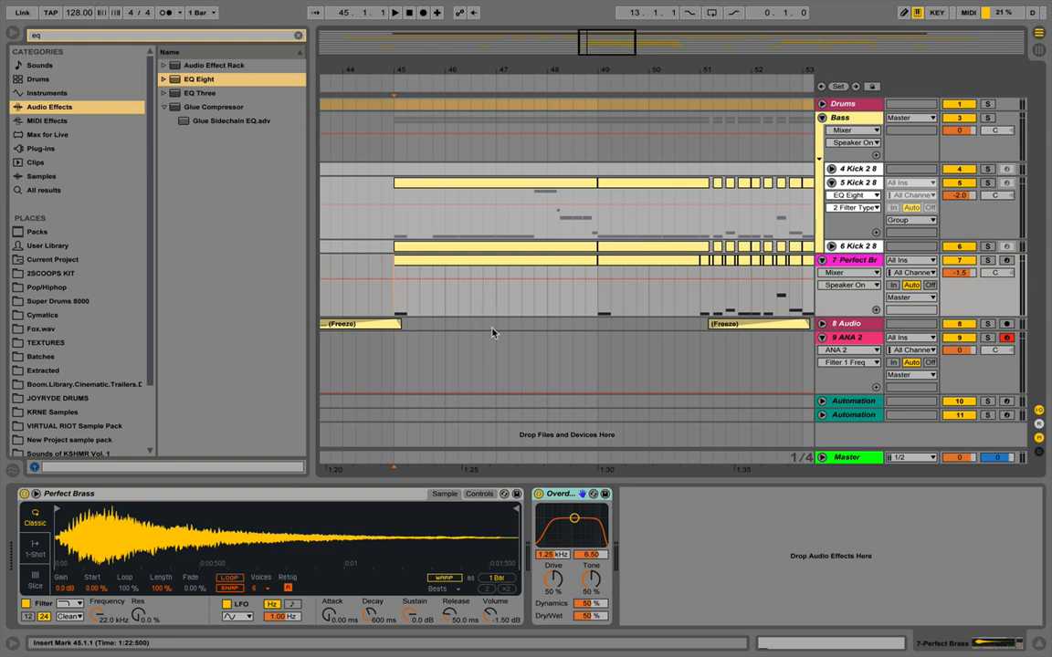
{"action": "left_click_drag", "start_coordinate": [408, 371], "coordinate": [470, 369]}
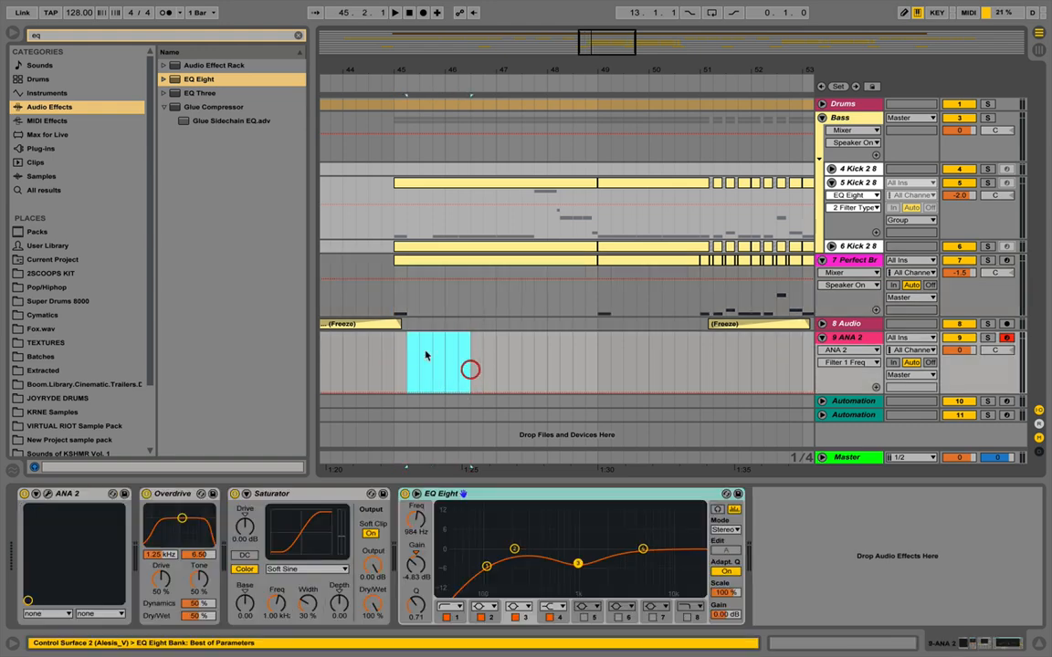
{"action": "left_click_drag", "start_coordinate": [397, 299], "coordinate": [494, 303]}
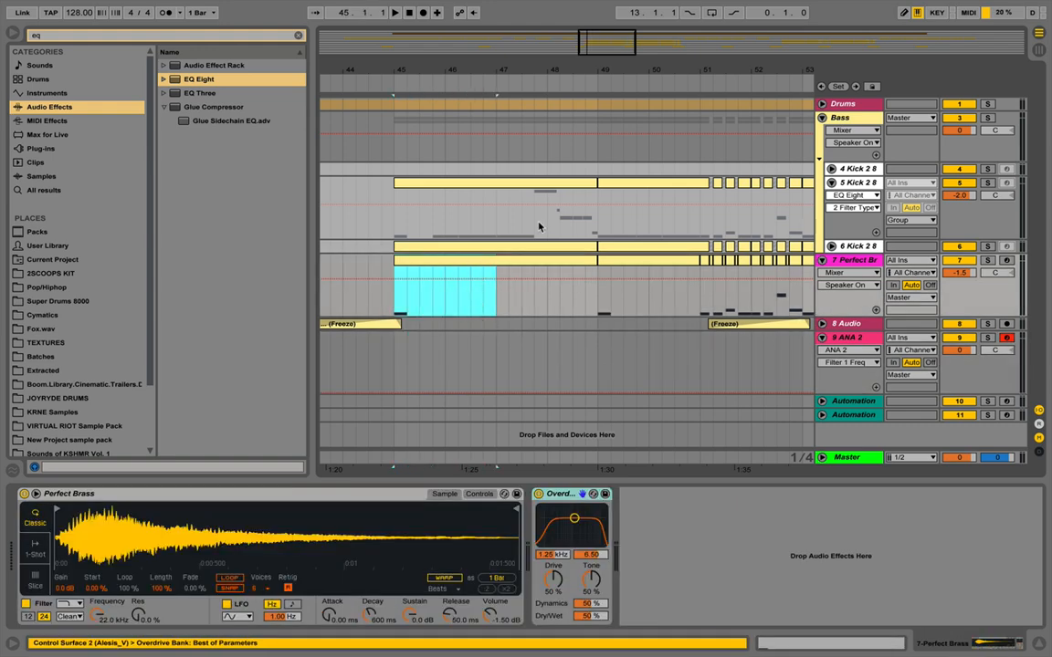
Copy the Perfect Brass clips from bar 45 to bar 61 onto the ANA 2 track at bar 45 and solo that track.
{"action": "left_click_drag", "start_coordinate": [512, 71], "coordinate": [459, 33]}
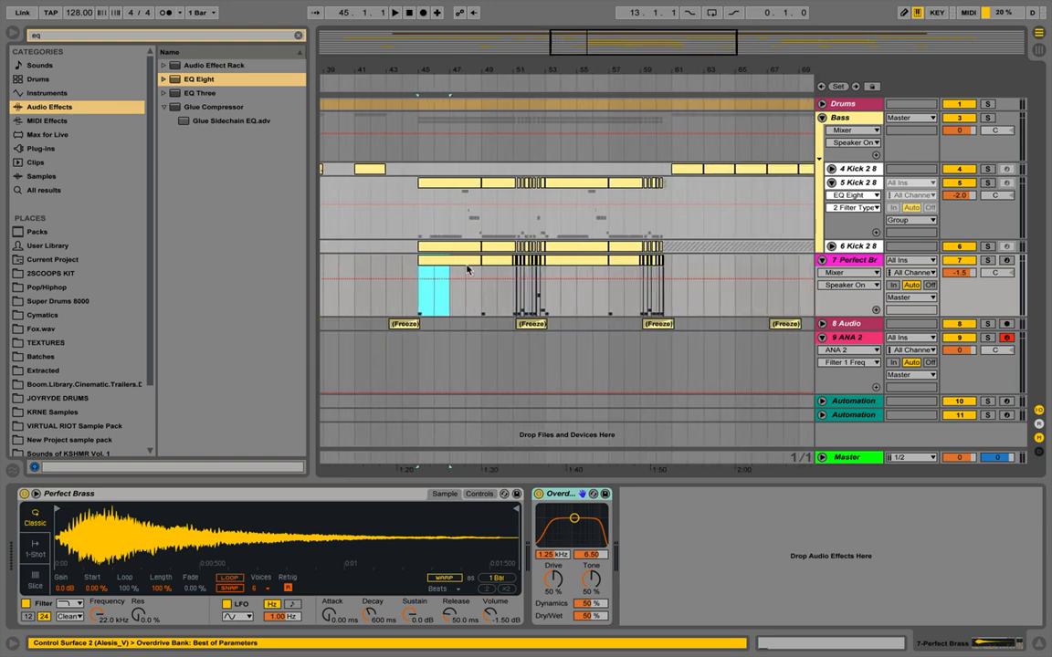
{"action": "left_click", "coordinate": [464, 262]}
{"action": "key", "text": "minus"}
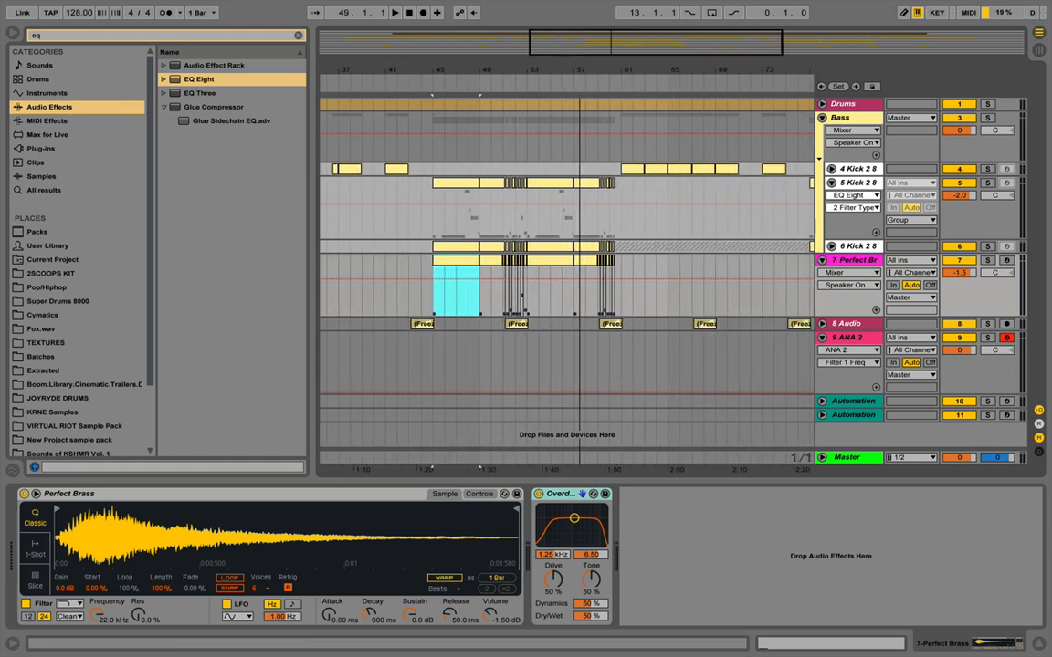
{"action": "left_click", "coordinate": [619, 272], "text": "shift"}
{"action": "left_click", "coordinate": [420, 352]}
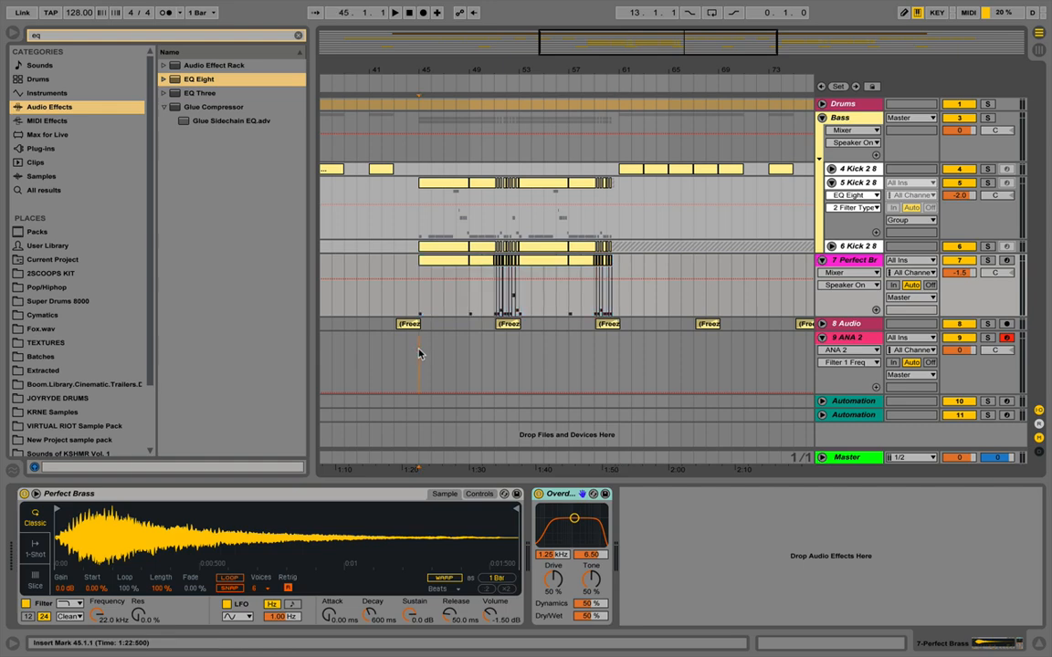
{"action": "key", "text": "super+v"}
{"action": "left_click", "coordinate": [987, 338]}
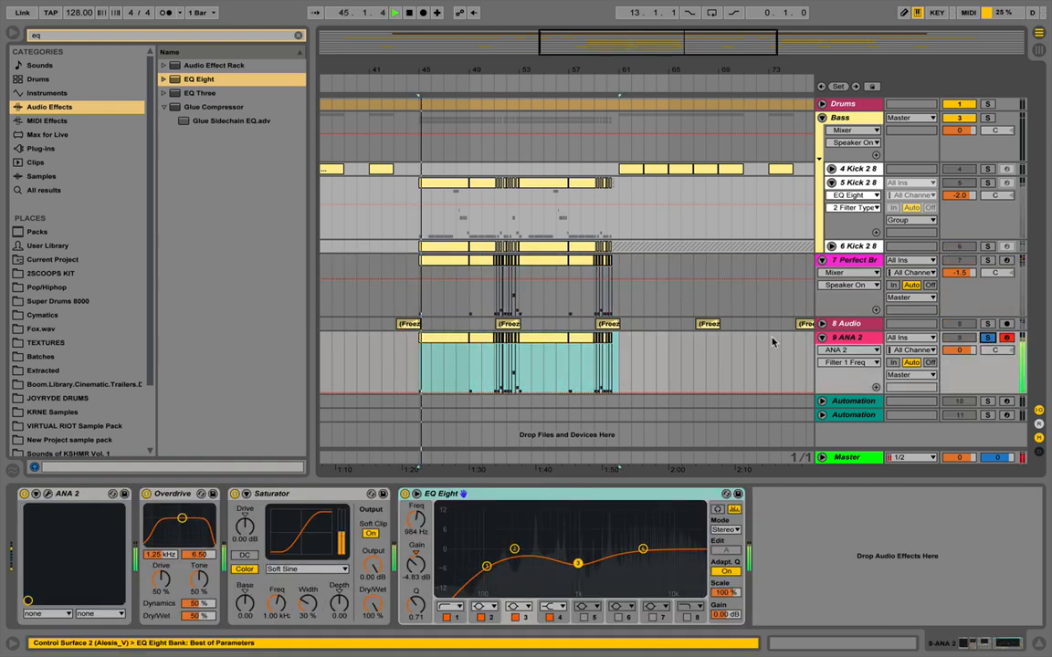
{"action": "left_click", "coordinate": [441, 338]}
{"action": "left_click", "coordinate": [617, 340], "text": "shift"}
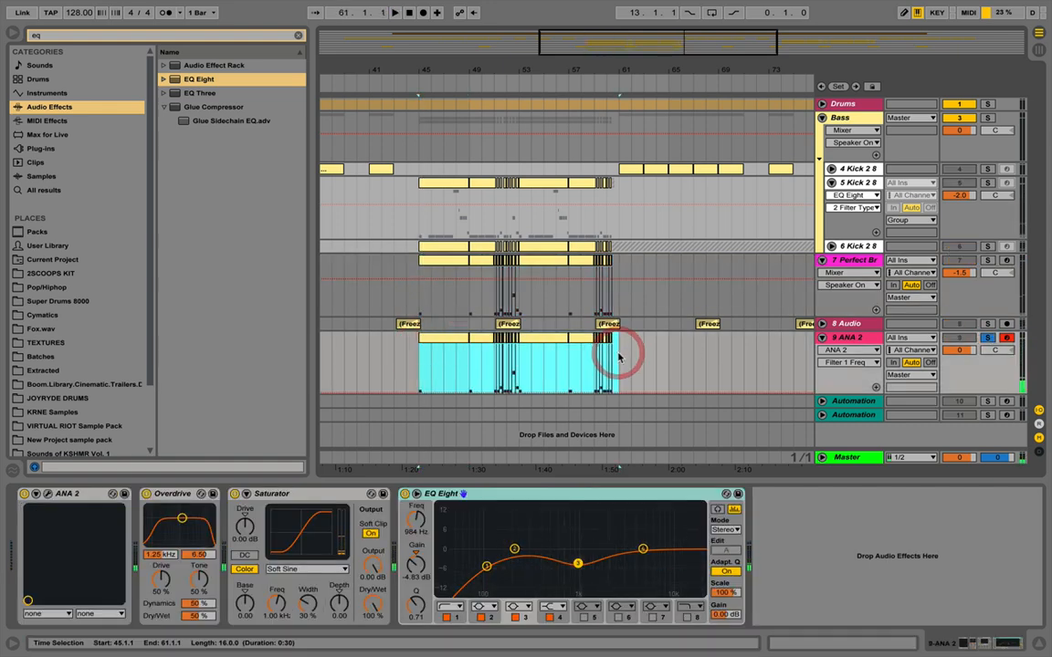
{"action": "left_click", "coordinate": [550, 340]}
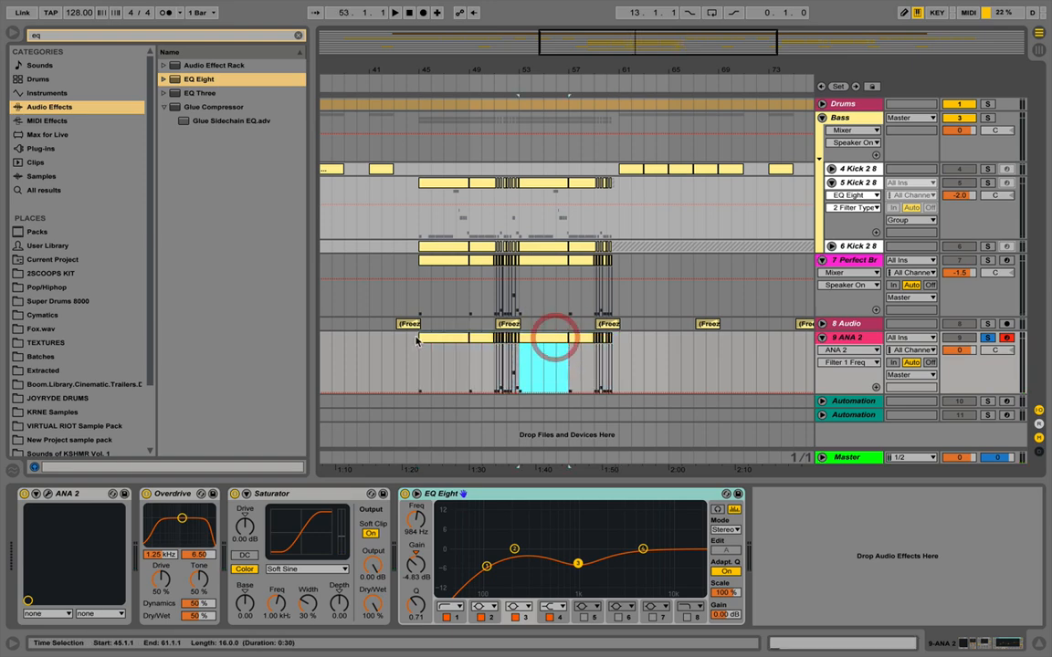
Clear the browser search, find Pitch among the MIDI effects and add it before ANA 2 on the track.
{"action": "left_click", "coordinate": [146, 36]}
{"action": "key", "text": "BackSpace"}
{"action": "key", "text": "BackSpace"}
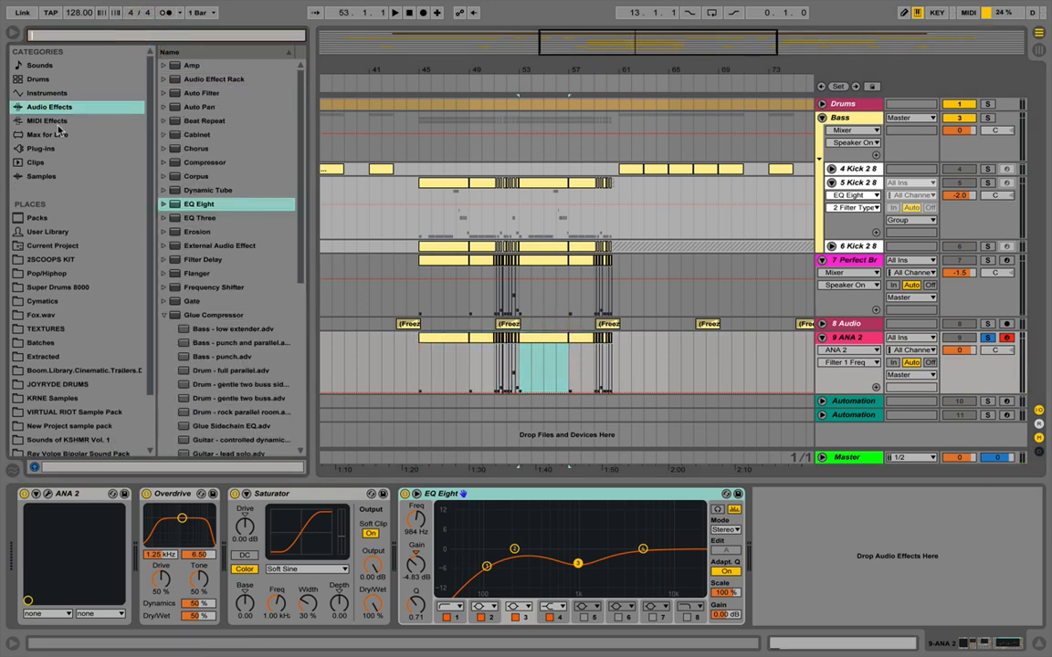
{"action": "left_click", "coordinate": [47, 122]}
{"action": "left_click", "coordinate": [148, 38]}
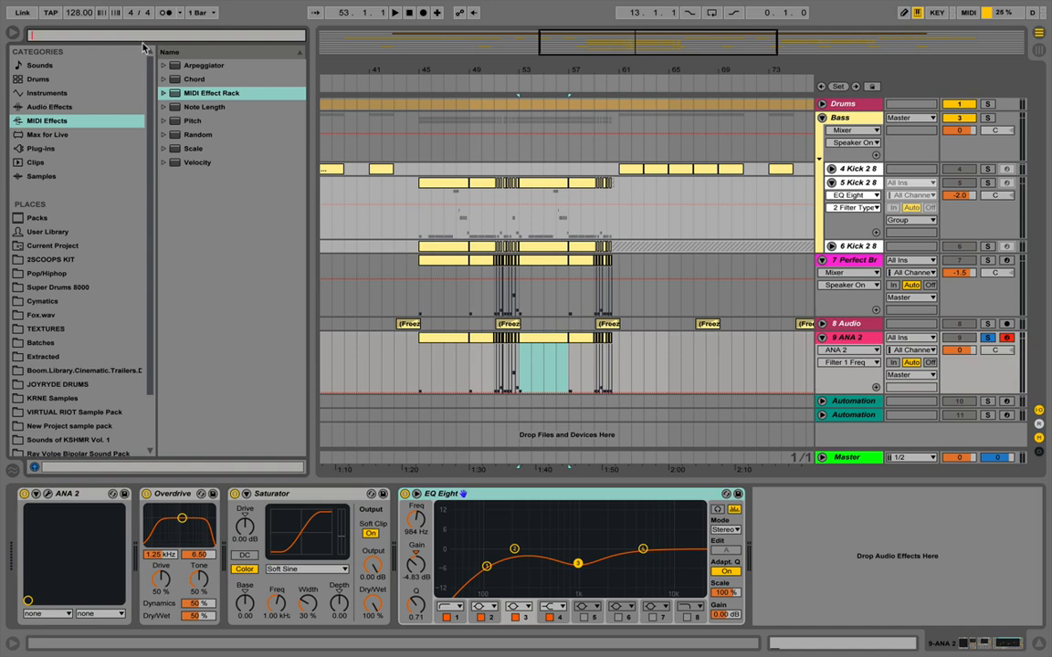
{"action": "left_click", "coordinate": [177, 123]}
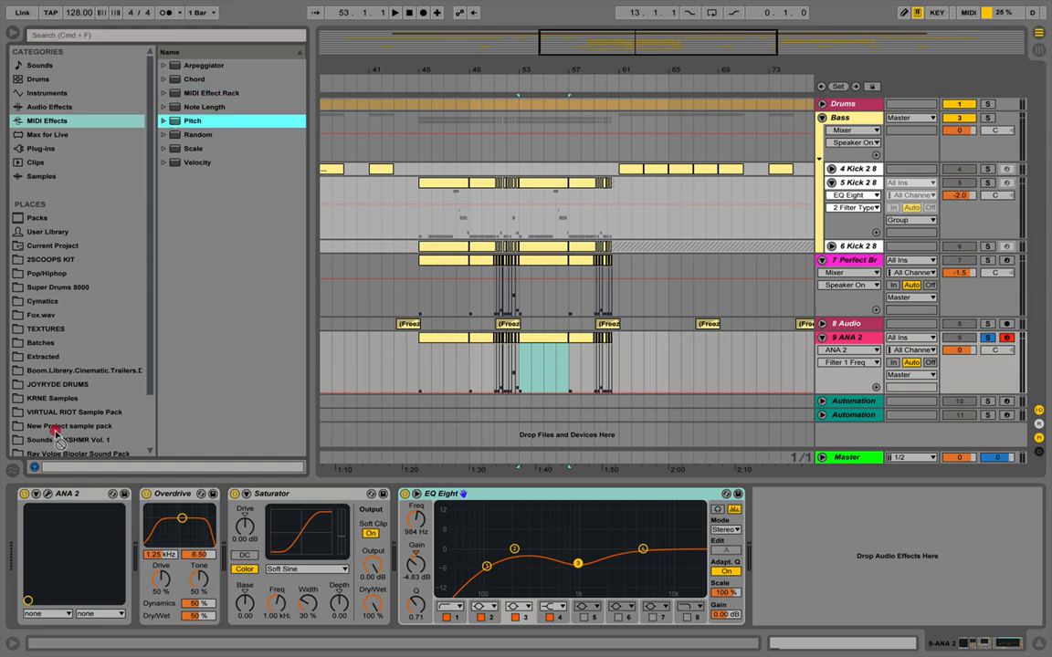
{"action": "left_click_drag", "start_coordinate": [49, 455], "coordinate": [18, 508]}
{"action": "left_click", "coordinate": [446, 338]}
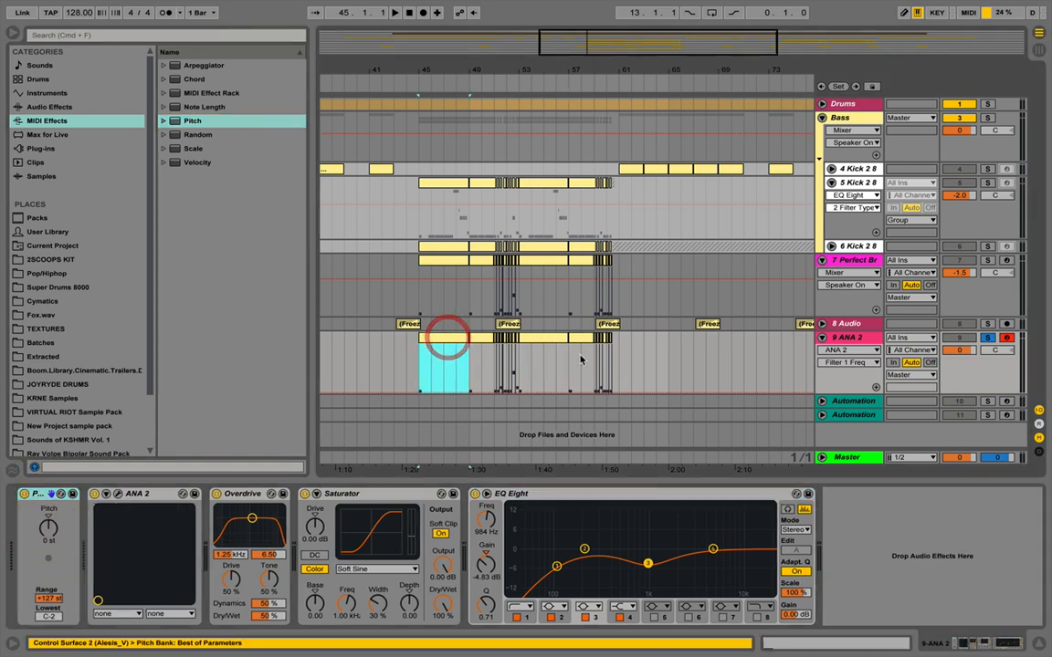
Try to consolidate the ANA 2 clips from bar 45 to bar 61 into a single clip.
{"action": "left_click", "coordinate": [617, 346], "text": "shift"}
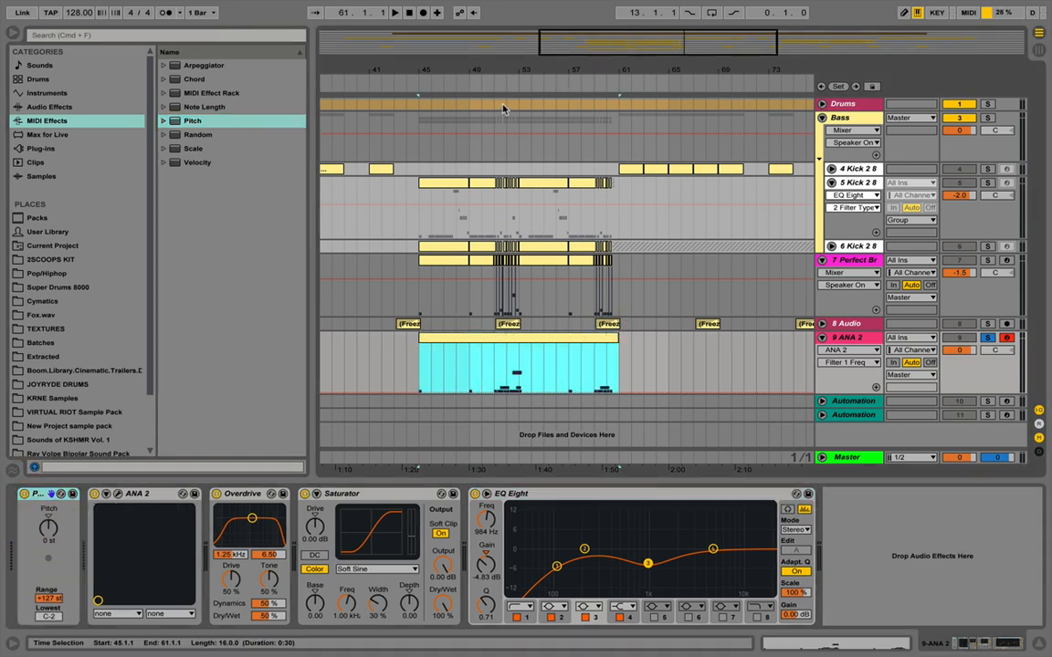
{"action": "left_click_drag", "start_coordinate": [501, 67], "coordinate": [504, 64]}
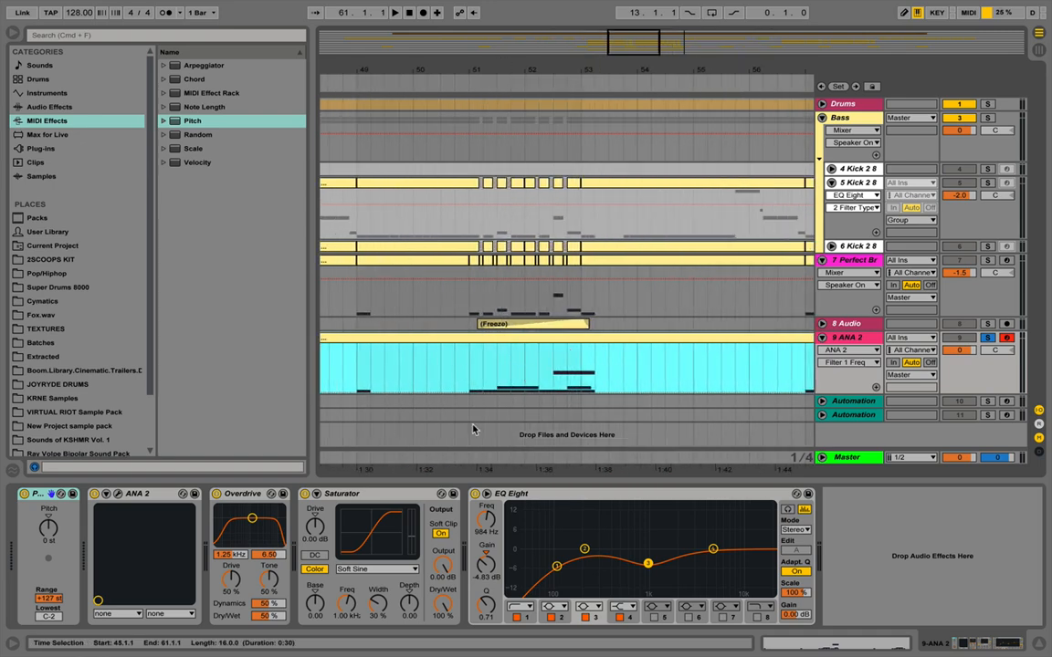
{"action": "key", "text": "super+z"}
Set the Pitch device on the ANA 2 track to -36 st while auditioning the part from bar 45.
{"action": "left_click", "coordinate": [38, 527]}
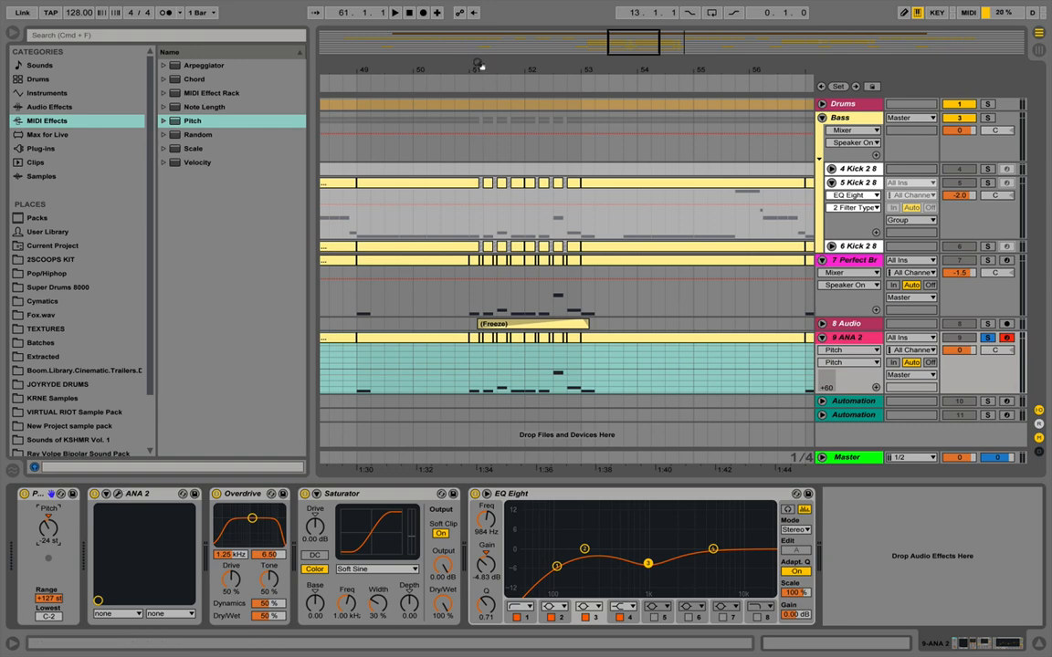
{"action": "left_click_drag", "start_coordinate": [481, 68], "coordinate": [571, 107]}
{"action": "left_click", "coordinate": [384, 370]}
{"action": "key", "text": "space"}
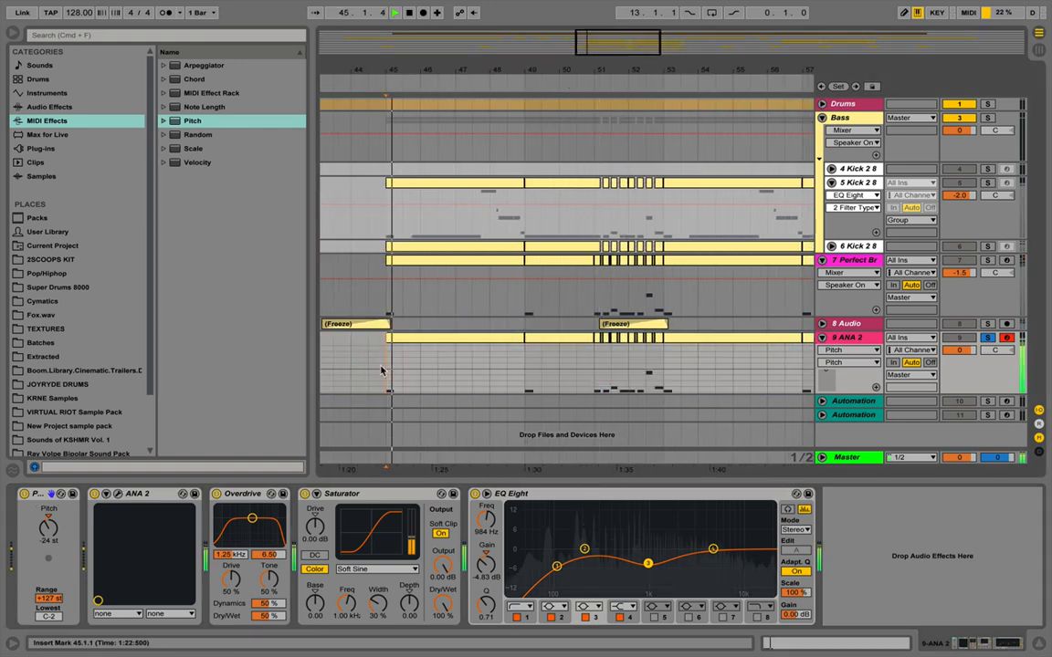
{"action": "left_click", "coordinate": [48, 517]}
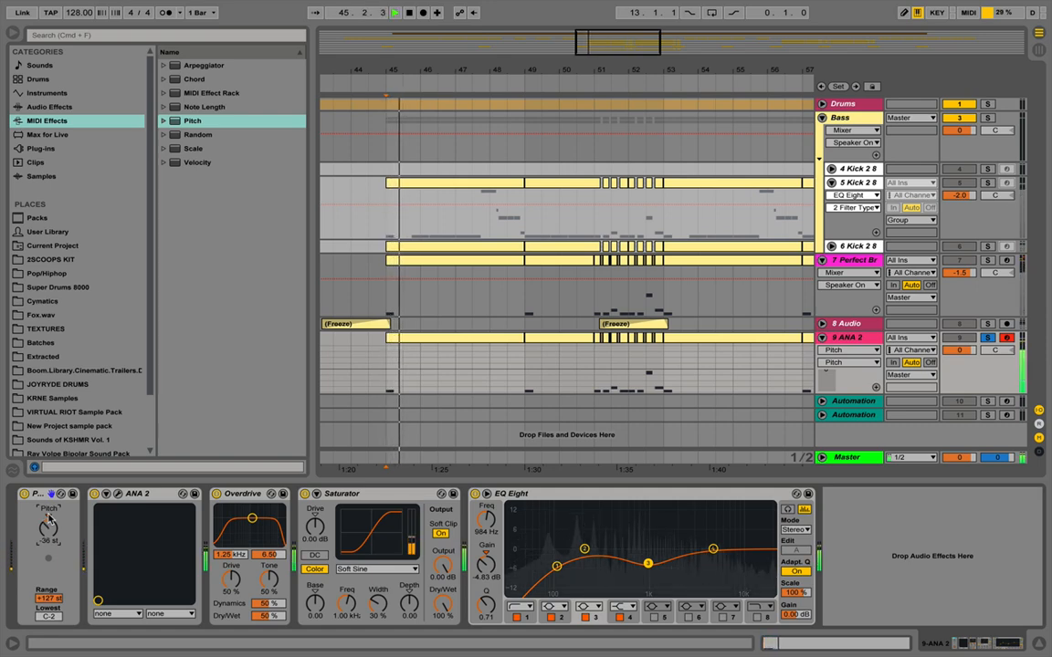
{"action": "key", "text": "space"}
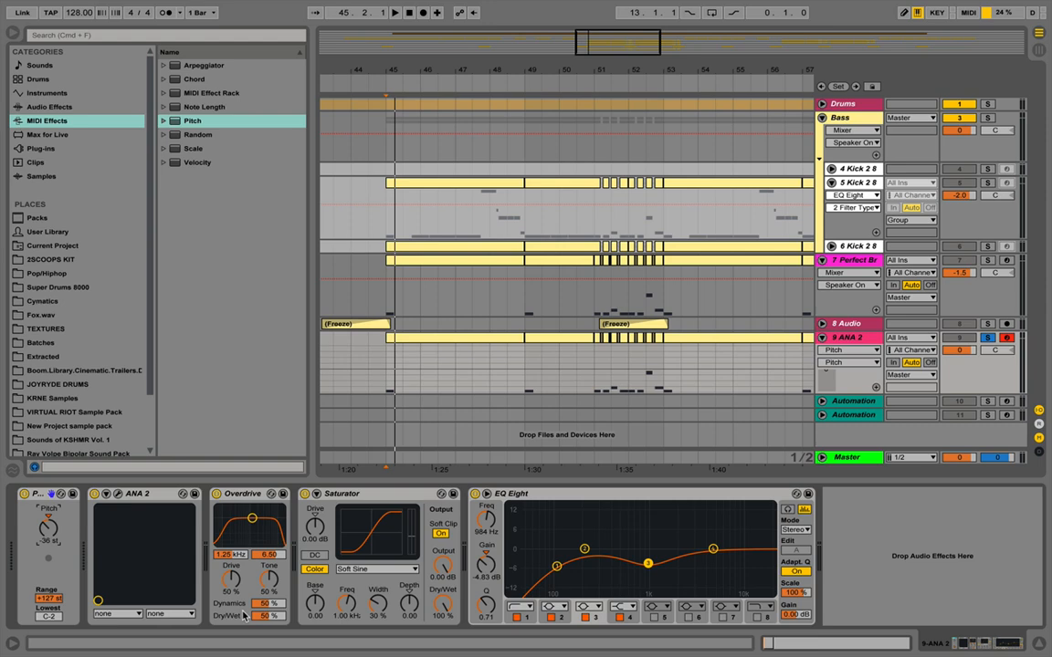
Open ANA 2, touch filter 1's cutoff to bring up its automation on the track, and close the plug-in window.
{"action": "left_click", "coordinate": [118, 495]}
{"action": "left_click_drag", "start_coordinate": [165, 11], "coordinate": [454, 13]}
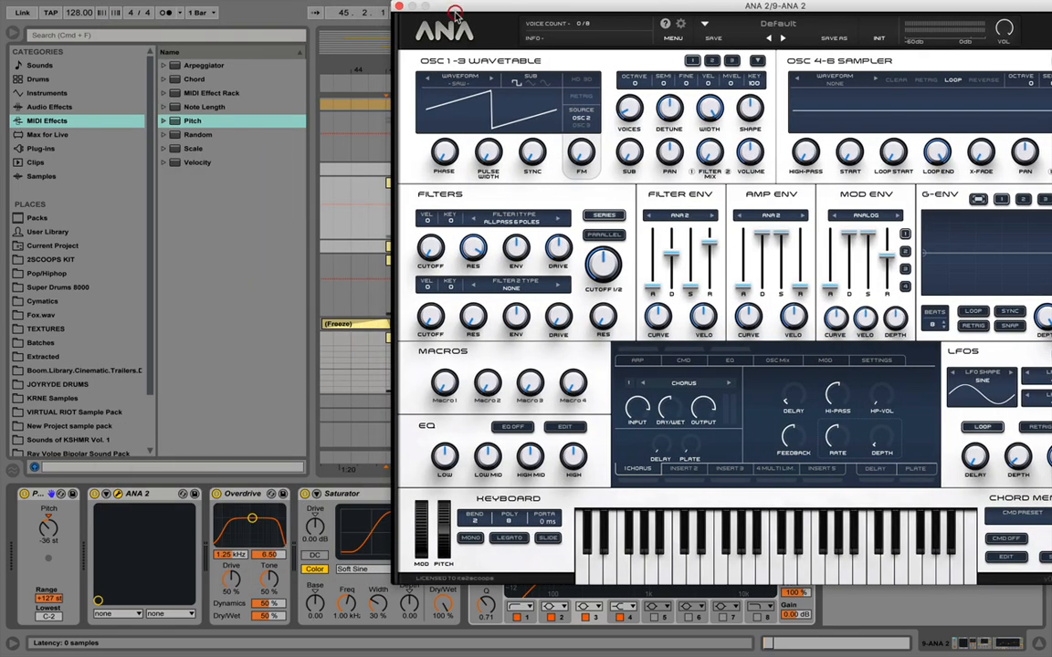
{"action": "mouse_move", "coordinate": [433, 255]}
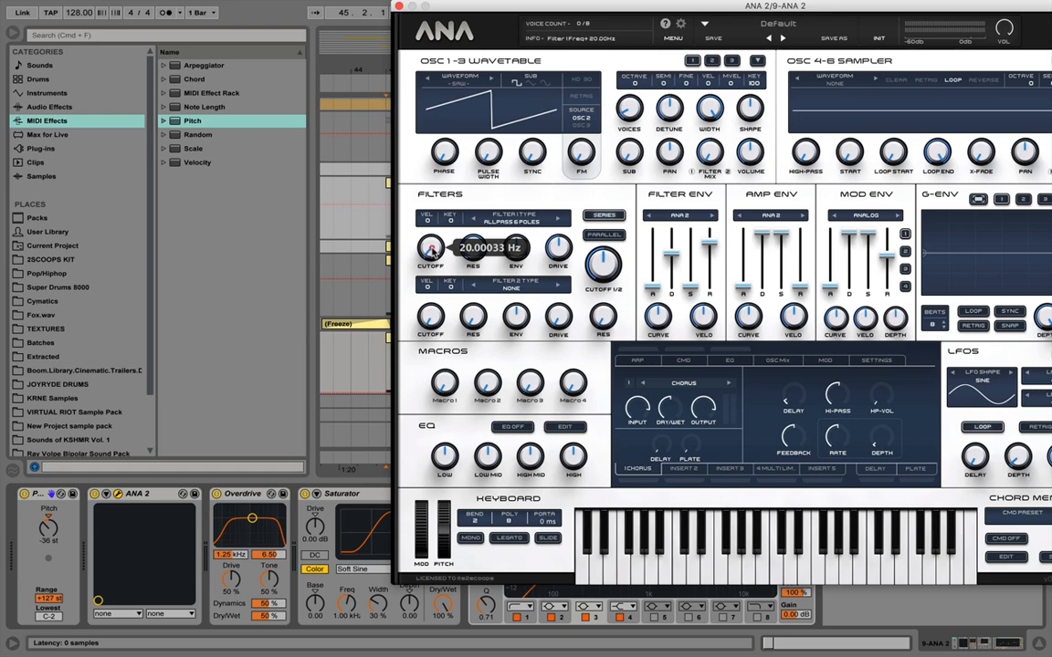
{"action": "left_click", "coordinate": [399, 5]}
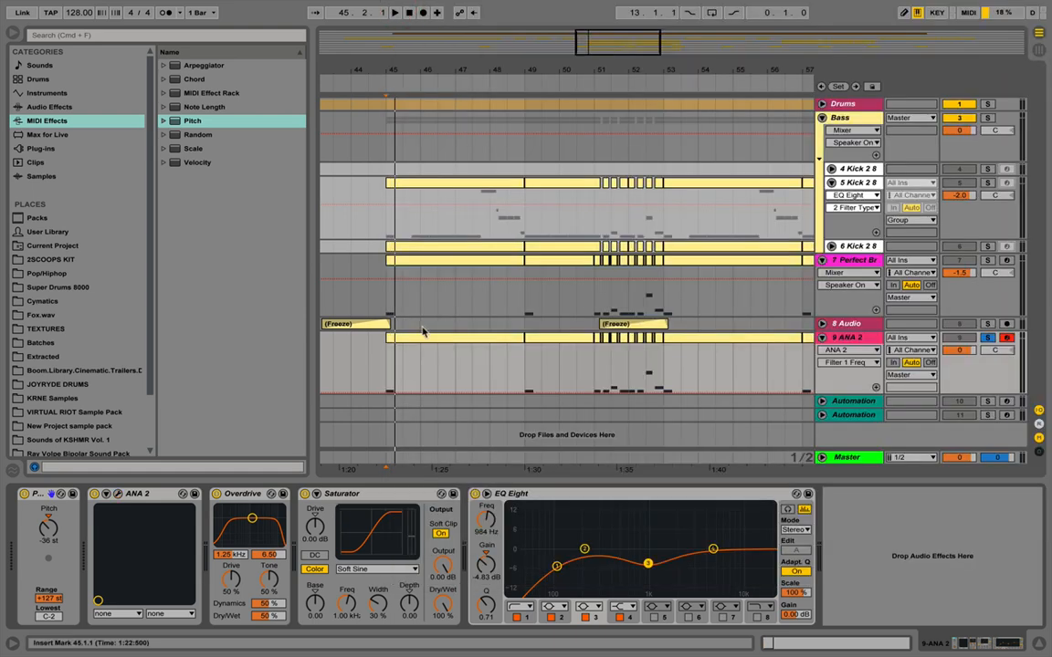
Add Filter 1 Freq breakpoints around the first ANA 2 note at bar 45 to shape a small rise and fall.
{"action": "left_click_drag", "start_coordinate": [393, 67], "coordinate": [393, 73]}
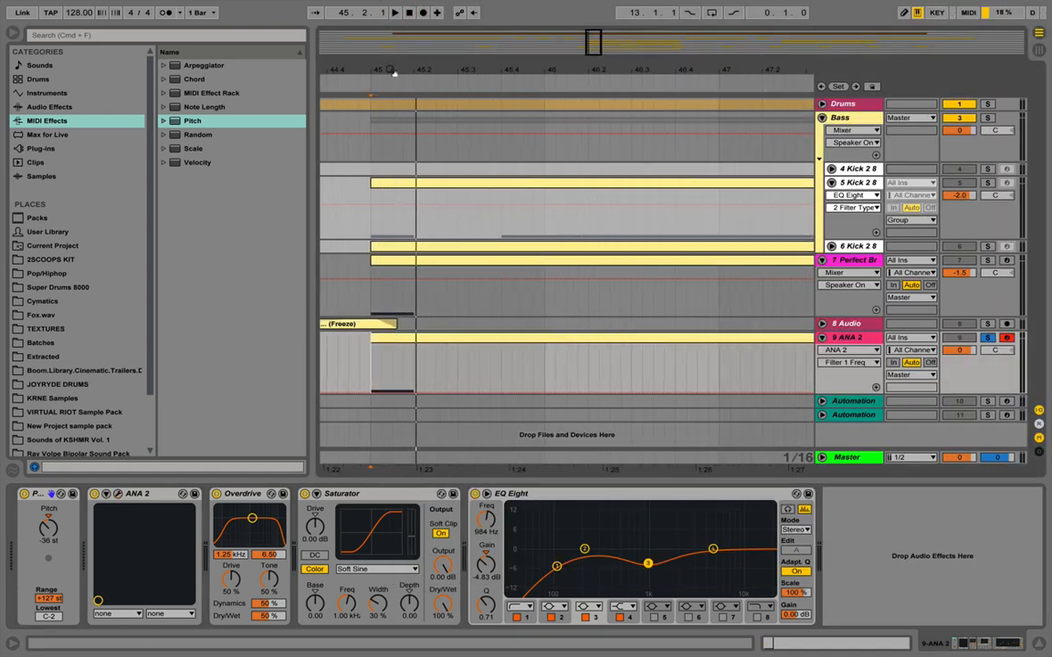
{"action": "left_click", "coordinate": [371, 396]}
{"action": "left_click", "coordinate": [370, 394]}
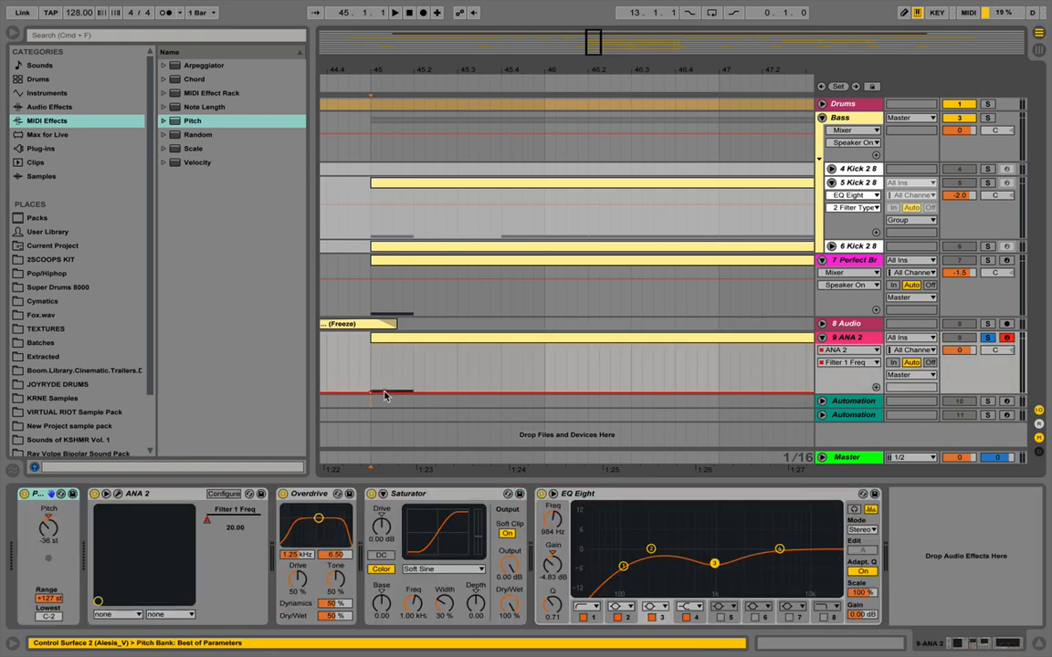
{"action": "mouse_move", "coordinate": [385, 394]}
{"action": "left_mouse_down"}
{"action": "mouse_move", "coordinate": [374, 382]}
{"action": "mouse_move", "coordinate": [415, 387]}
{"action": "mouse_move", "coordinate": [369, 386]}
{"action": "mouse_move", "coordinate": [415, 388]}
{"action": "mouse_move", "coordinate": [368, 384]}
{"action": "left_mouse_up"}
{"action": "left_click", "coordinate": [364, 372]}
{"action": "key", "text": "space"}
{"action": "key", "text": "space"}
{"action": "key", "text": "space"}
{"action": "left_click", "coordinate": [414, 382]}
Audition the first ANA 2 note repeatedly from 44.4.4 with its filter 1 frequency bump.
{"action": "key", "text": "space"}
{"action": "key", "text": "space"}
{"action": "key", "text": "space"}
{"action": "key", "text": "space"}
{"action": "key", "text": "space"}
{"action": "key", "text": "space"}
{"action": "key", "text": "space"}
{"action": "key", "text": "space"}
{"action": "key", "text": "space"}
{"action": "key", "text": "space"}
{"action": "key", "text": "space"}
{"action": "key", "text": "space"}
{"action": "key", "text": "space"}
{"action": "key", "text": "space"}
{"action": "key", "text": "space"}
{"action": "key", "text": "space"}
{"action": "key", "text": "space"}
{"action": "key", "text": "space"}
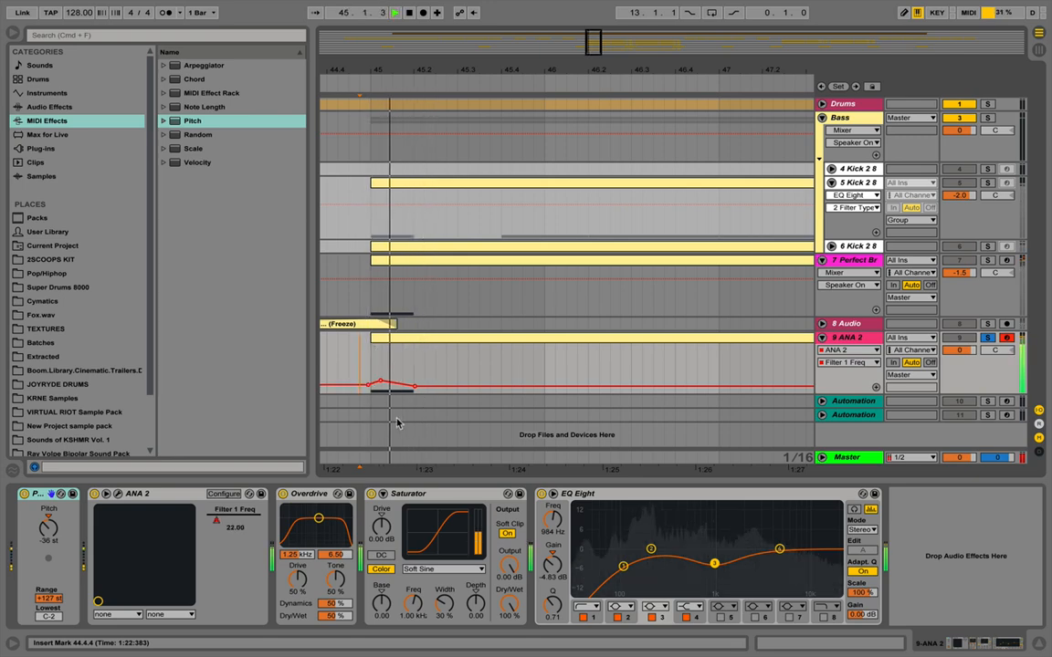
{"action": "key", "text": "space"}
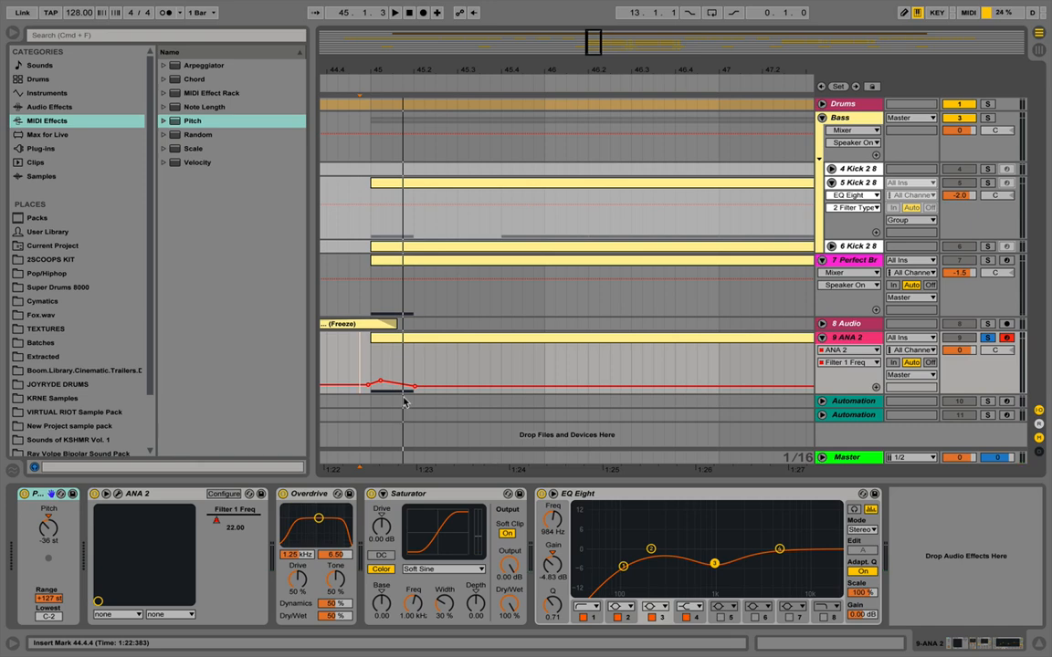
Add a breakpoint near the end of the first note's filter bump and adjust the peak's height by ear.
{"action": "key", "text": "space"}
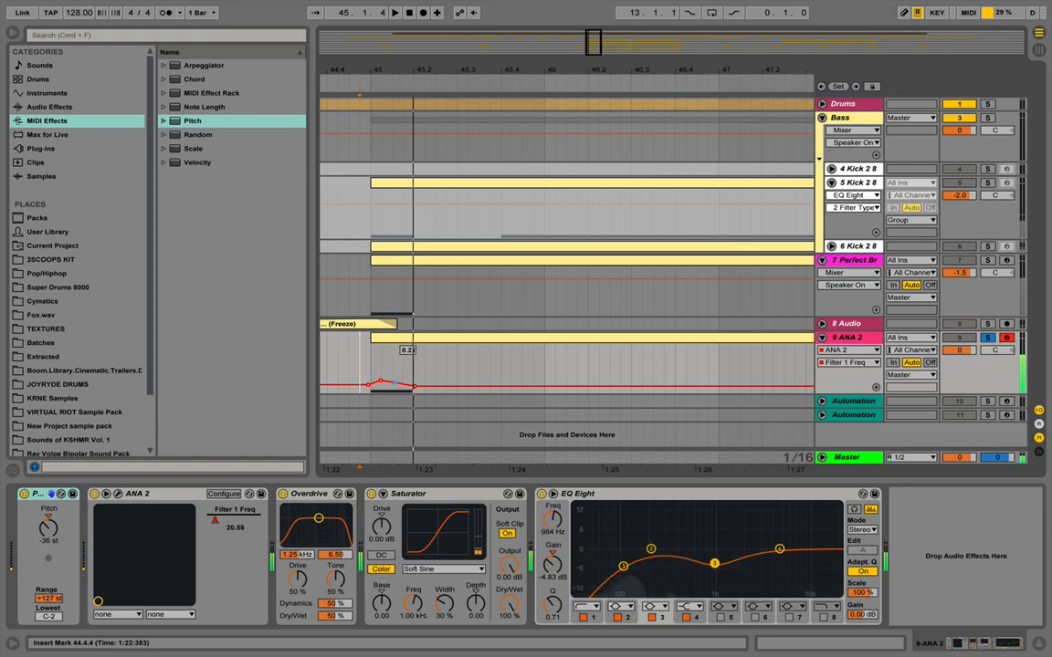
{"action": "key", "text": "space"}
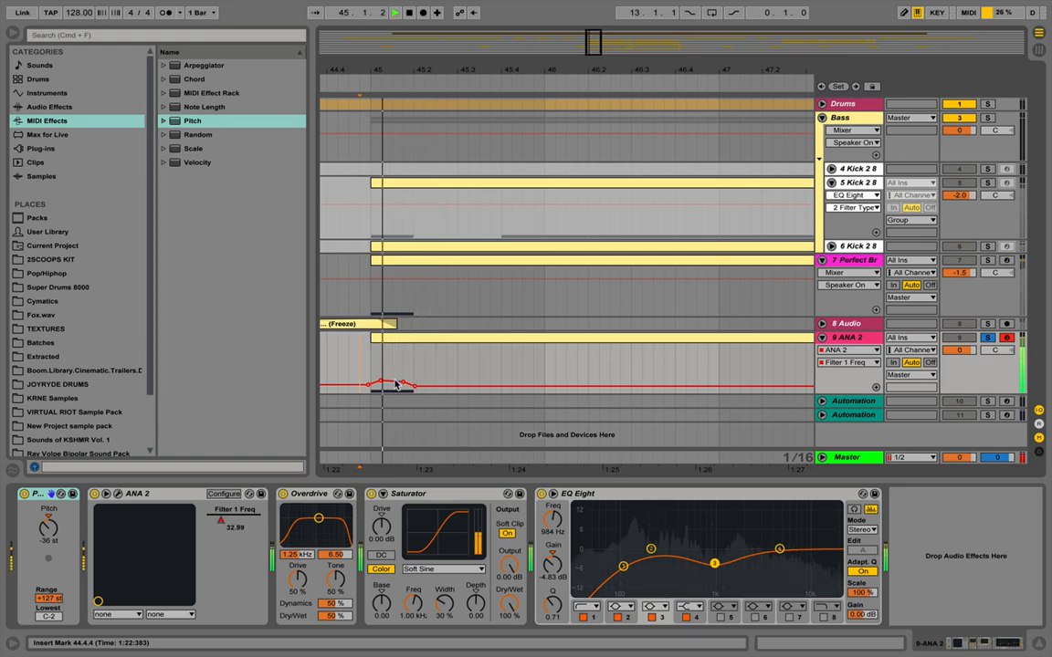
{"action": "key", "text": "space"}
{"action": "left_click_drag", "start_coordinate": [380, 380], "coordinate": [380, 374]}
{"action": "key", "text": "space"}
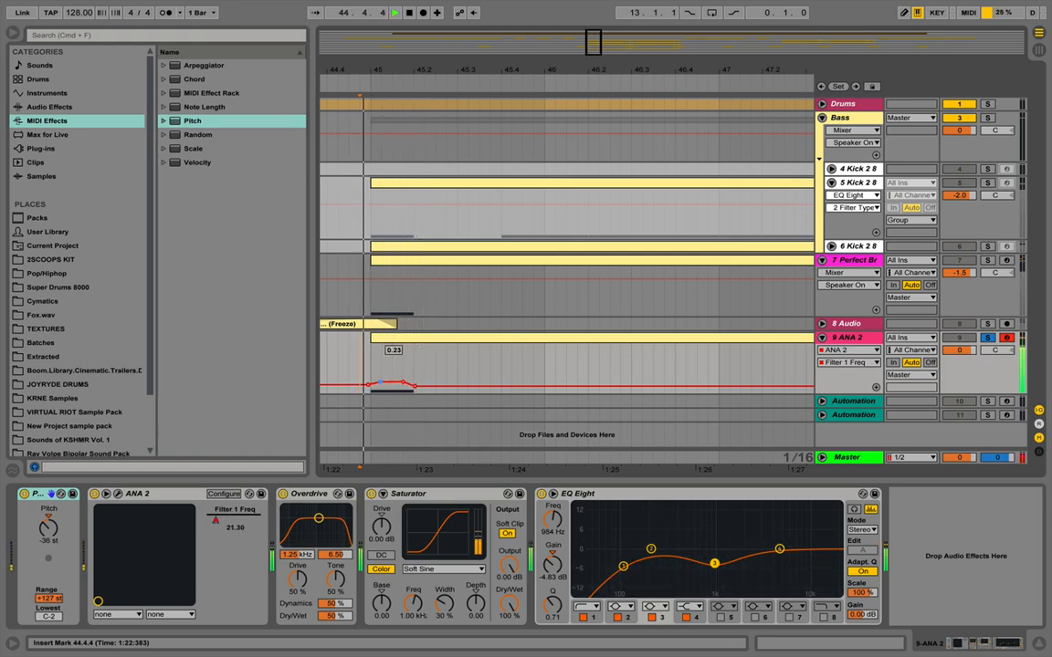
{"action": "key", "text": "space"}
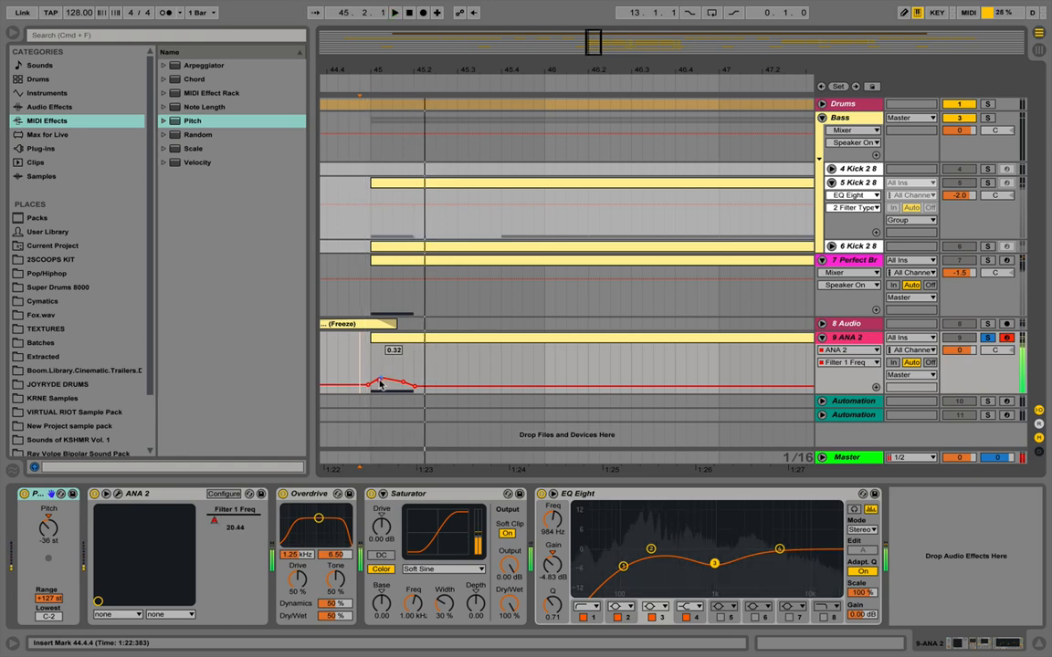
{"action": "left_click_drag", "start_coordinate": [381, 378], "coordinate": [381, 379]}
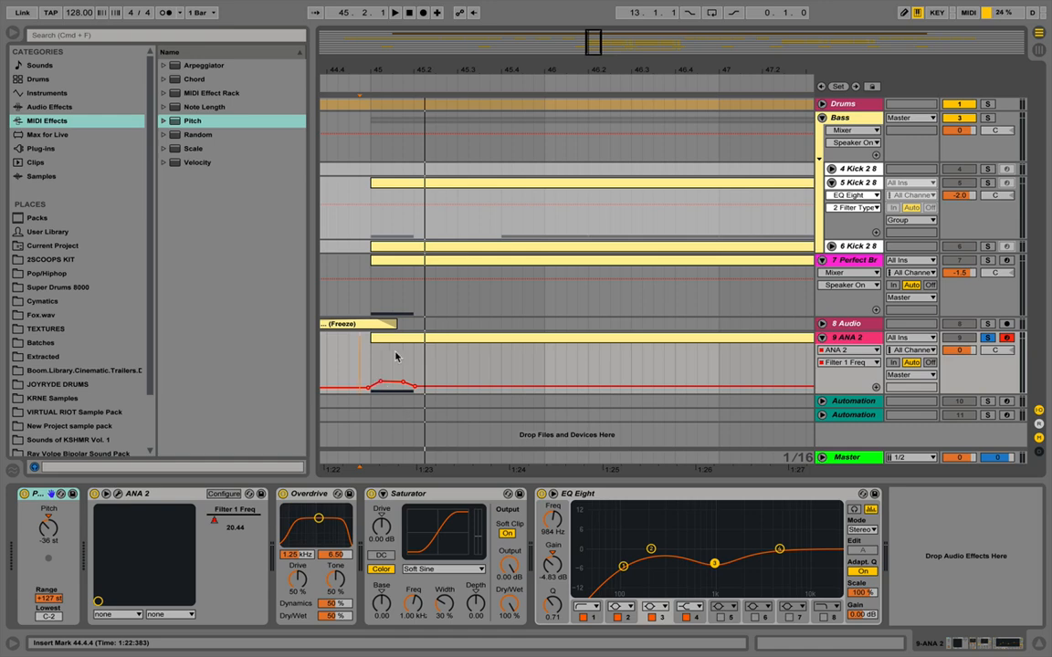
Move the filter bump's peak to the start of the bar 45 note and set it to 0.26 while auditioning.
{"action": "key", "text": "space"}
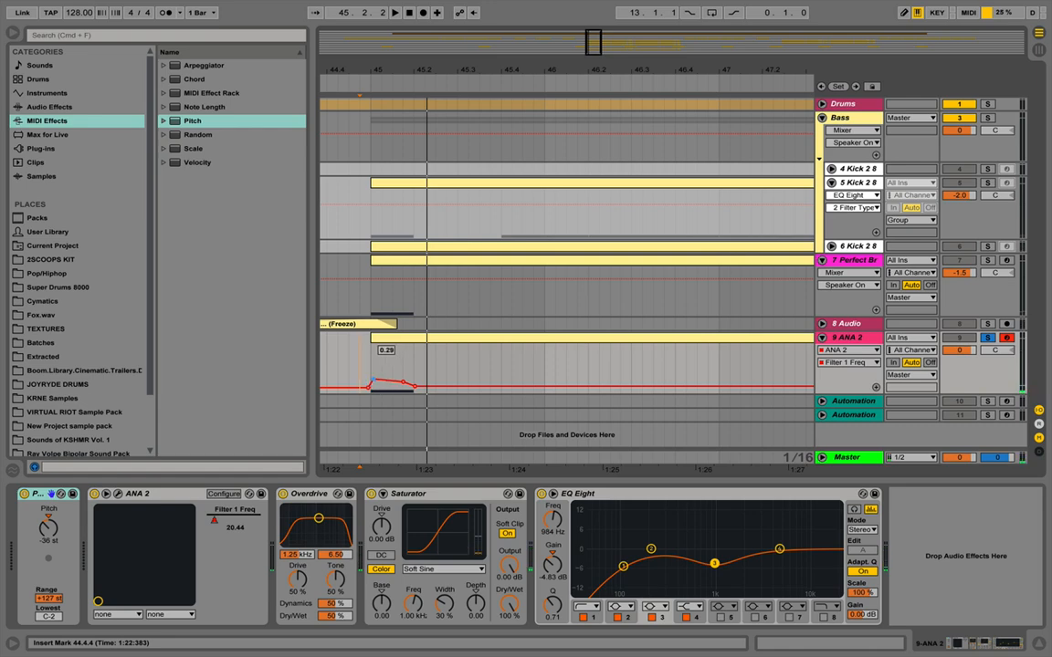
{"action": "key", "text": "space"}
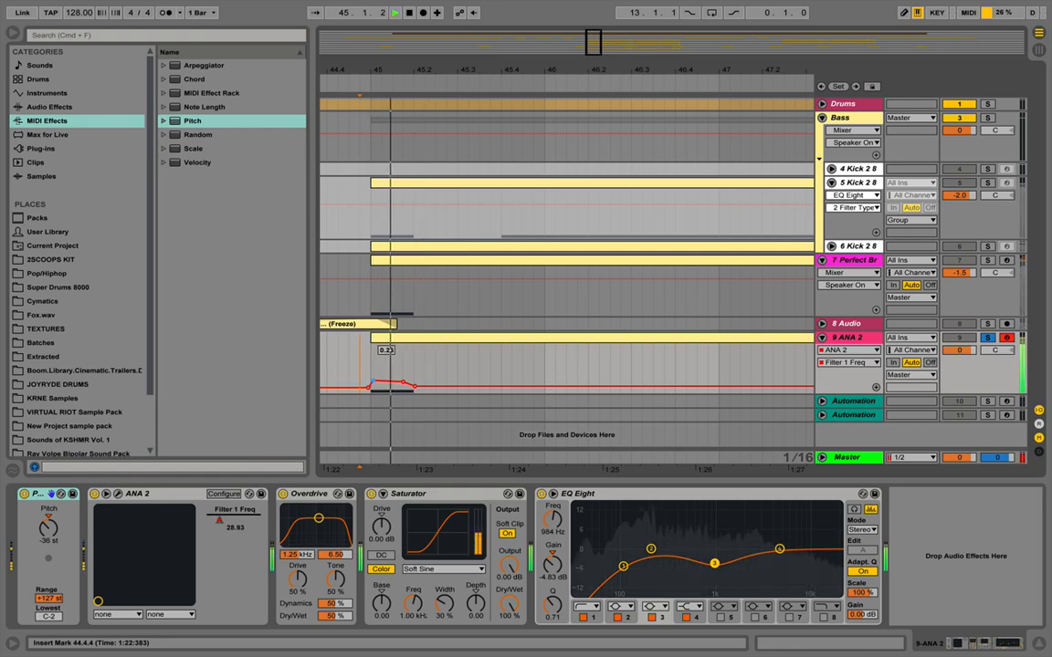
{"action": "key", "text": "space"}
{"action": "left_click", "coordinate": [371, 380]}
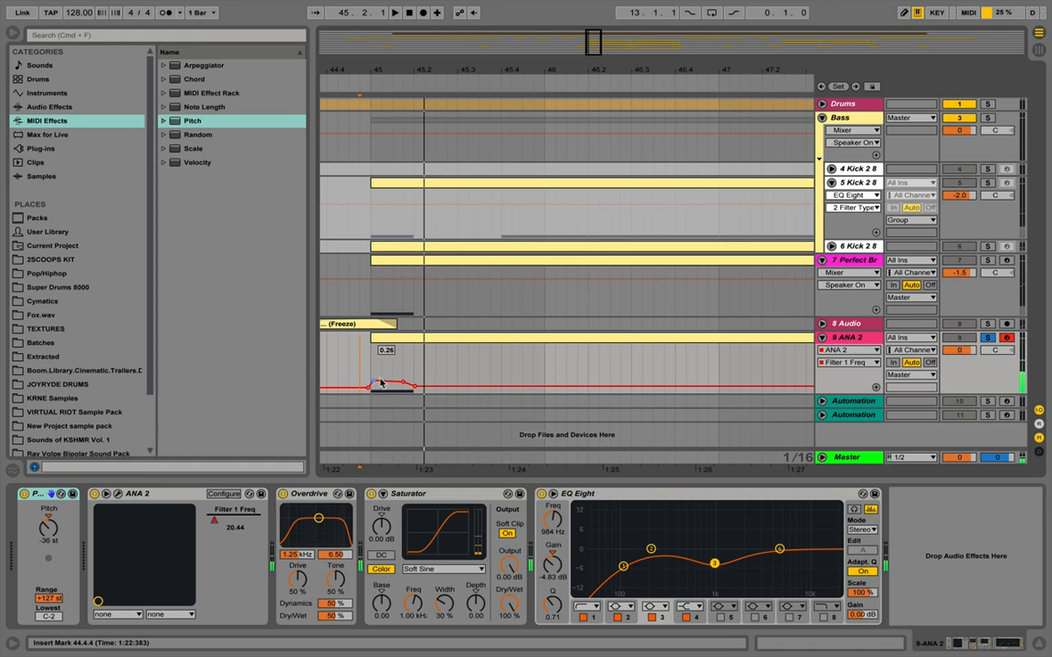
Show Filter 1 Freq in its own automation lane and copy its curve from 45.1.1 to 45.2.1 onto bar 49.
{"action": "left_click_drag", "start_coordinate": [371, 387], "coordinate": [412, 385]}
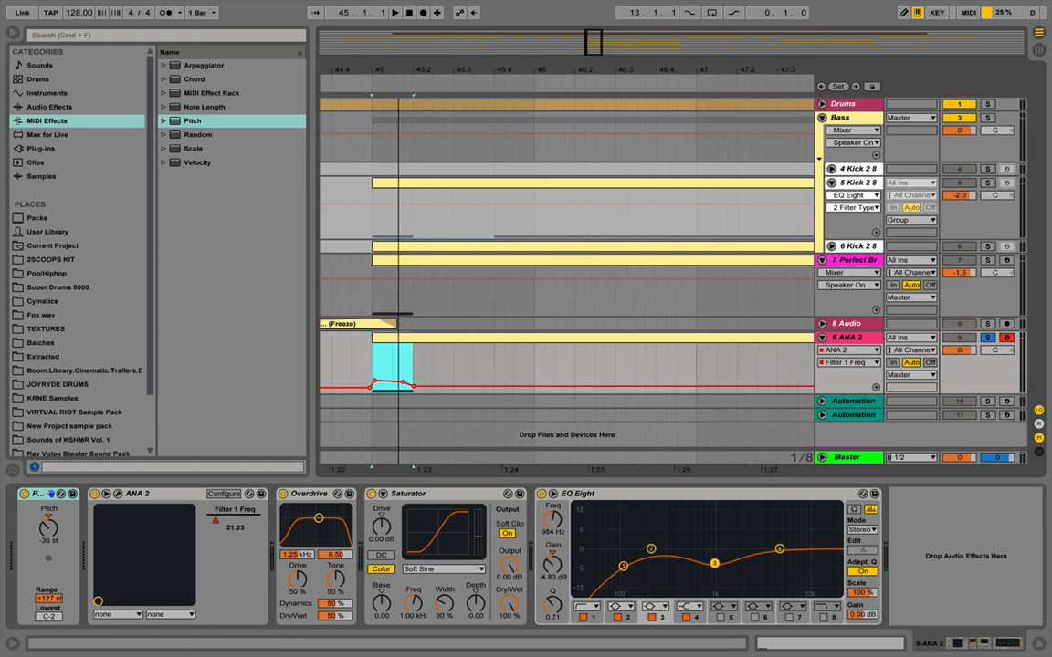
{"action": "left_click_drag", "start_coordinate": [398, 70], "coordinate": [398, 56]}
{"action": "left_click", "coordinate": [876, 388]}
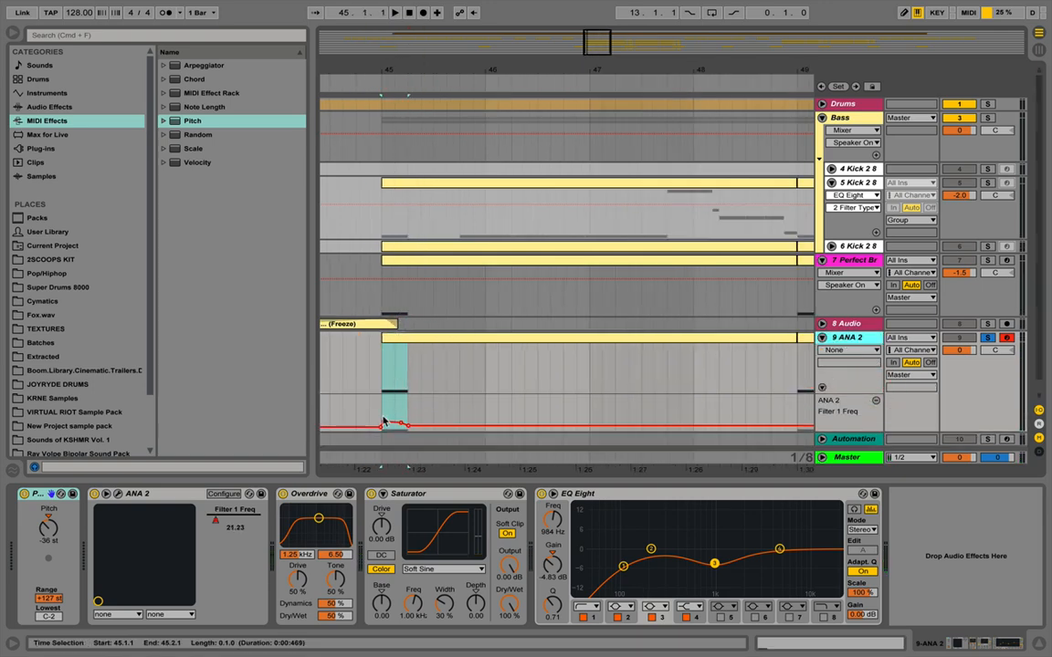
{"action": "left_click_drag", "start_coordinate": [383, 421], "coordinate": [413, 419]}
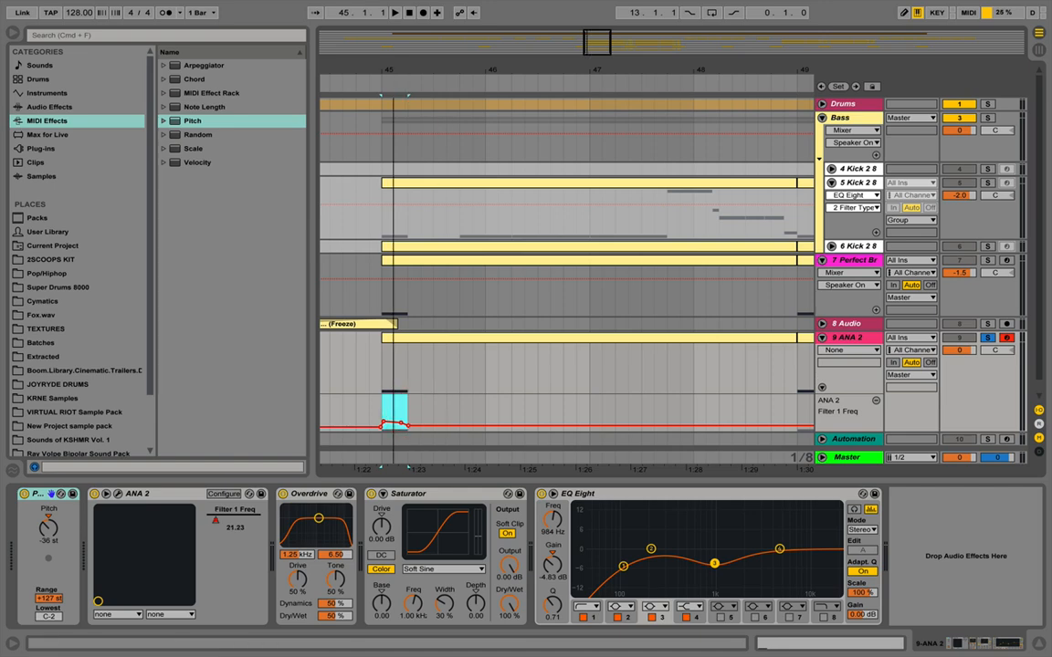
{"action": "left_click_drag", "start_coordinate": [393, 70], "coordinate": [394, 50]}
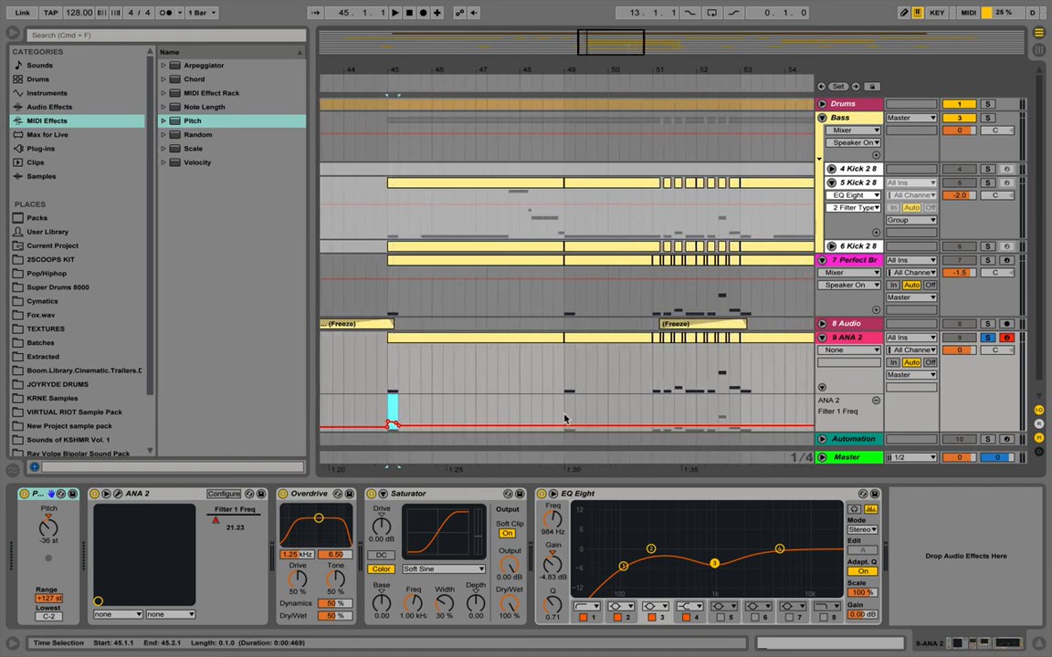
{"action": "left_click", "coordinate": [563, 416]}
{"action": "key", "text": "super+v"}
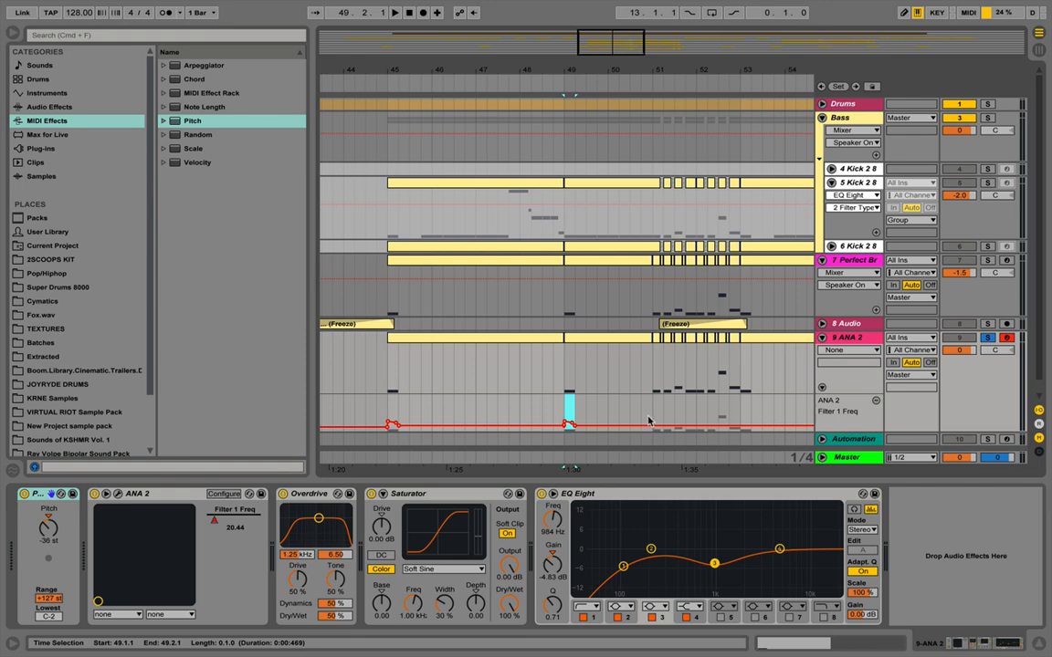
Add a slightly raised Filter 1 Freq breakpoint at bar 51 and duplicate ANA 2's bars 45 to 47 onto bar 47.
{"action": "left_click_drag", "start_coordinate": [652, 426], "coordinate": [652, 423]}
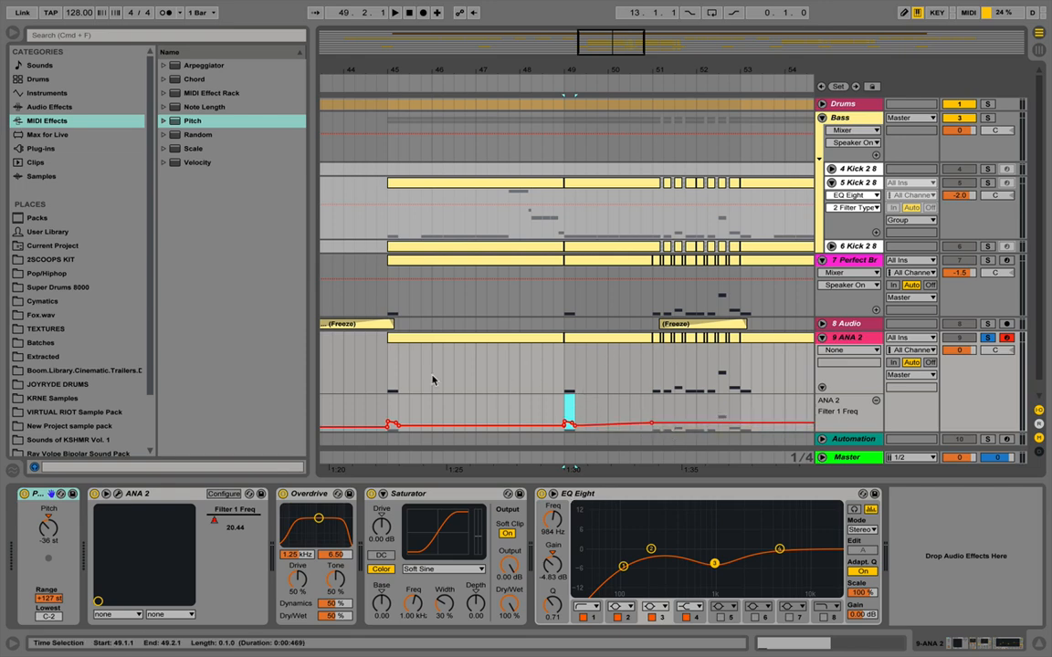
{"action": "left_click_drag", "start_coordinate": [388, 375], "coordinate": [471, 372]}
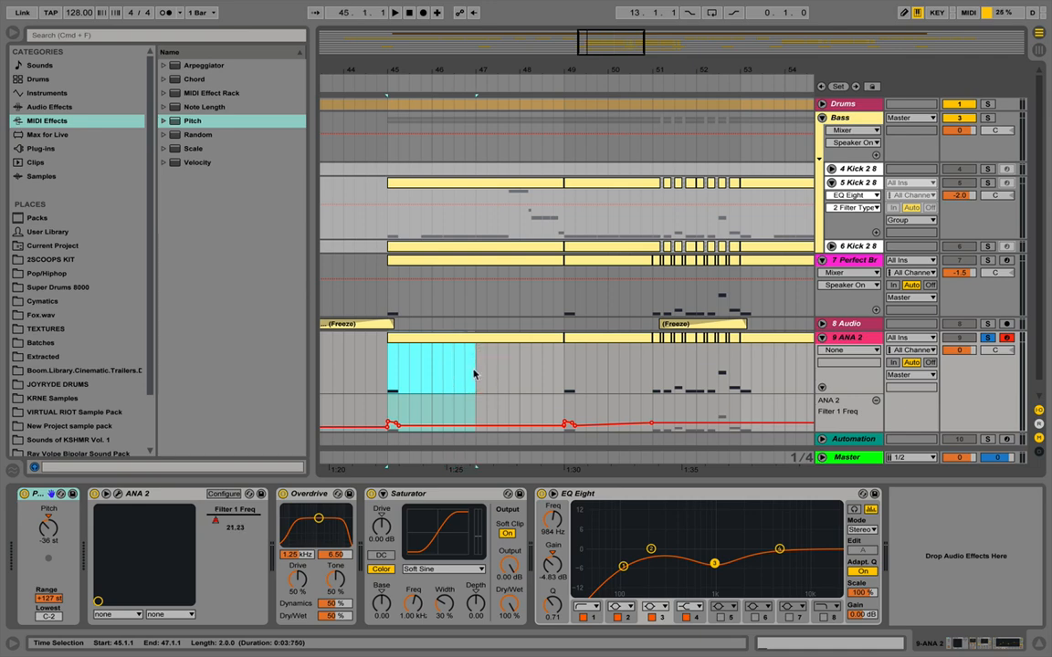
{"action": "key", "text": "super+d"}
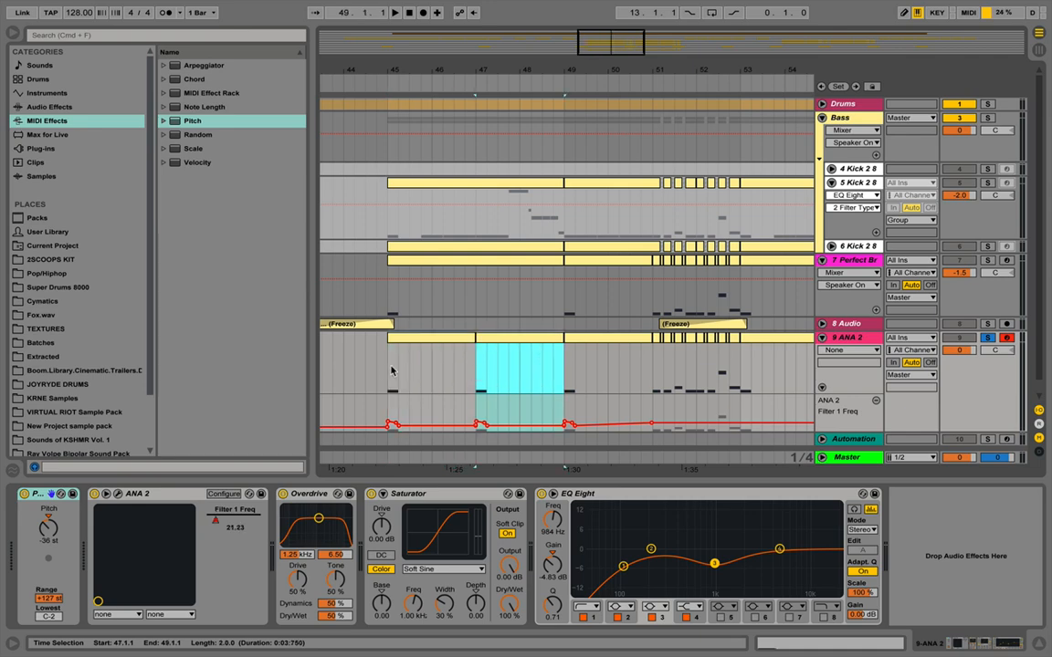
Audition the ANA 2 hits at bars 45, 47 and 49 with their copied filter automation.
{"action": "left_click", "coordinate": [379, 366]}
{"action": "key", "text": "space"}
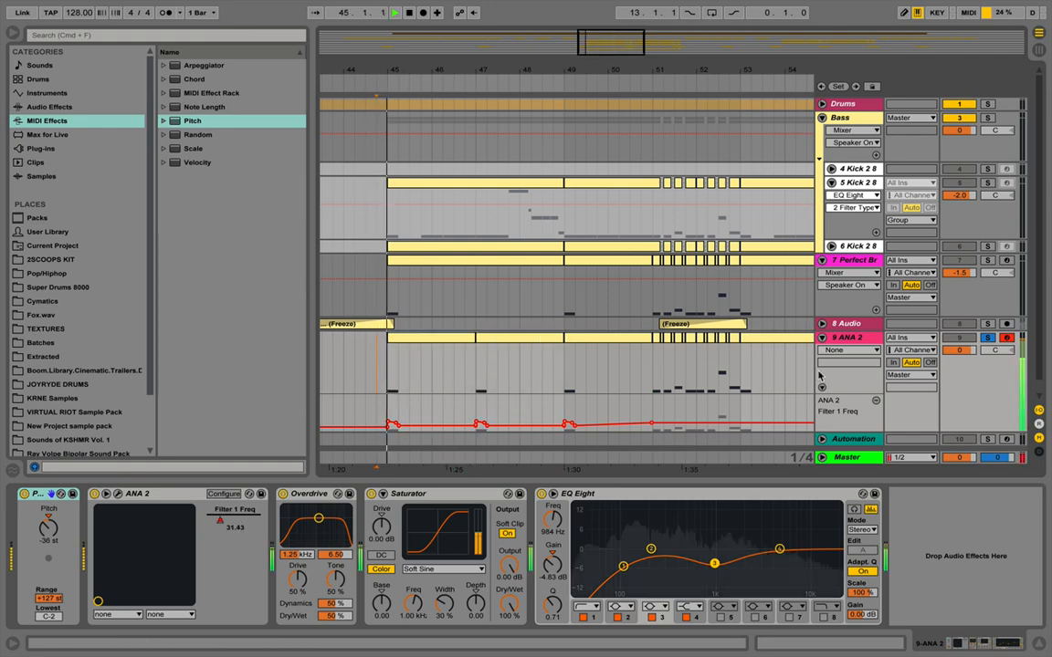
{"action": "left_click", "coordinate": [482, 382]}
{"action": "left_click", "coordinate": [564, 383]}
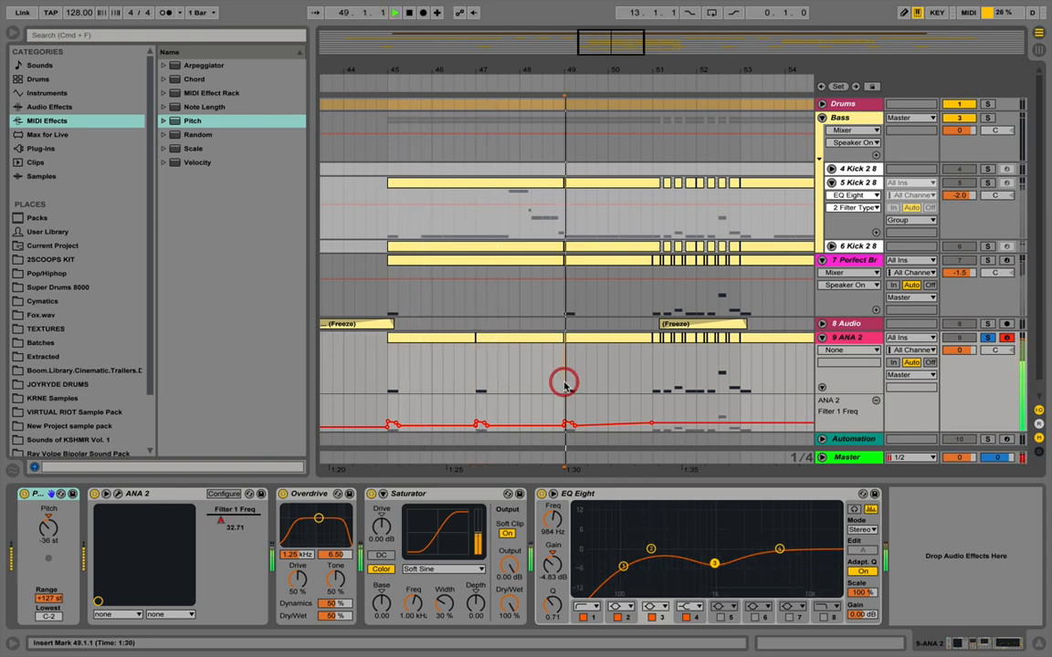
{"action": "key", "text": "space"}
{"action": "left_click", "coordinate": [483, 422]}
{"action": "key", "text": "space"}
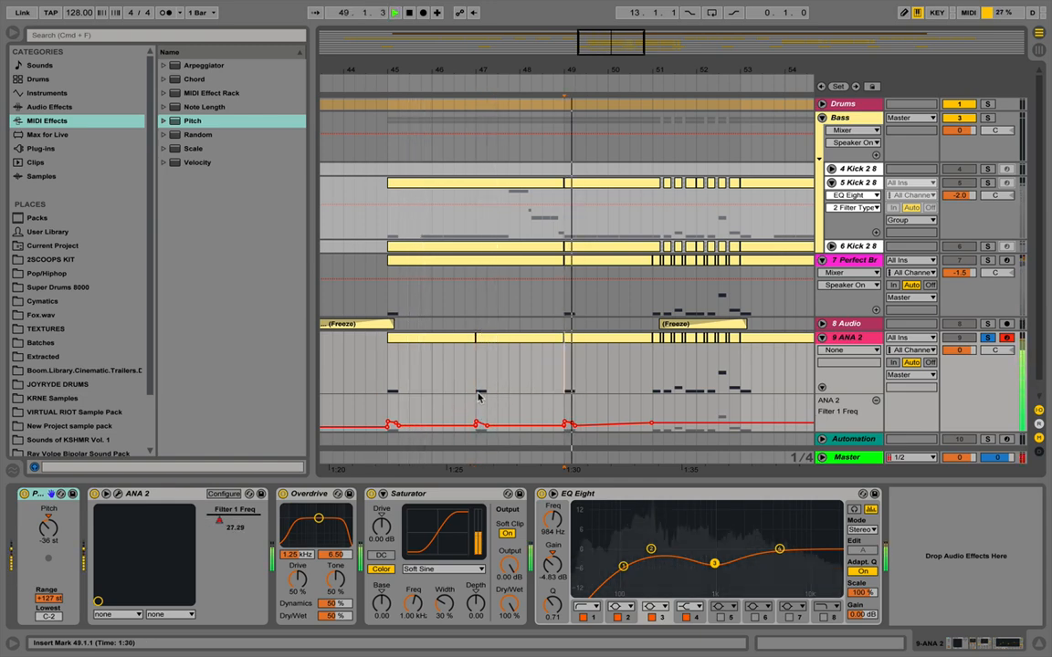
{"action": "left_click", "coordinate": [475, 398]}
{"action": "key", "text": "space"}
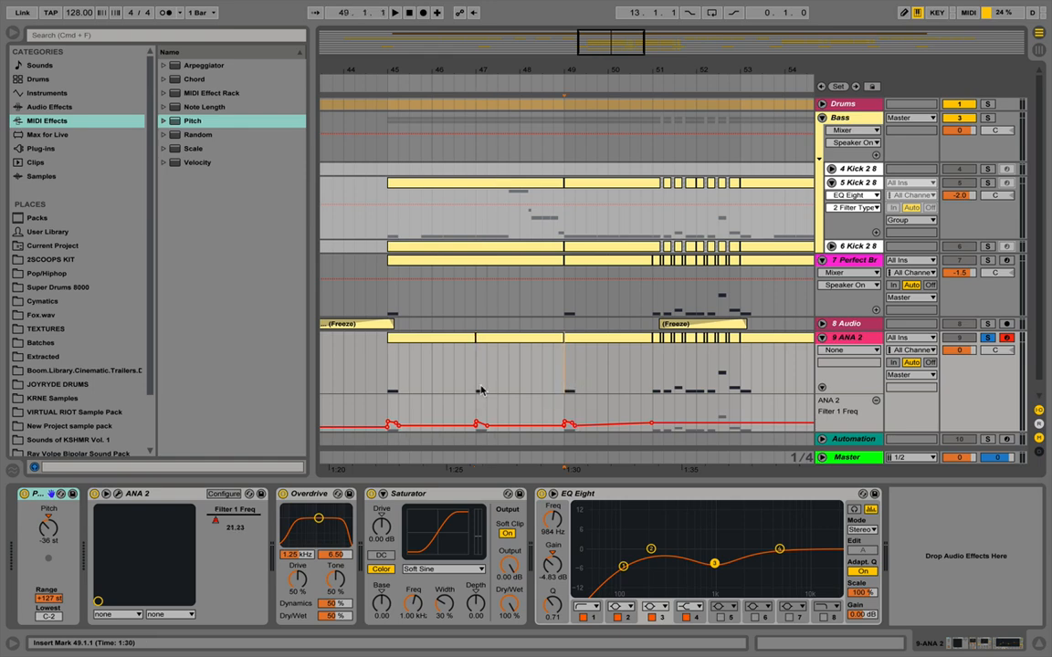
Add a Filter 1 Freq breakpoint just after bar 53 and audition the ANA 2 fill from 50.4.1.
{"action": "left_click_drag", "start_coordinate": [391, 367], "coordinate": [582, 369]}
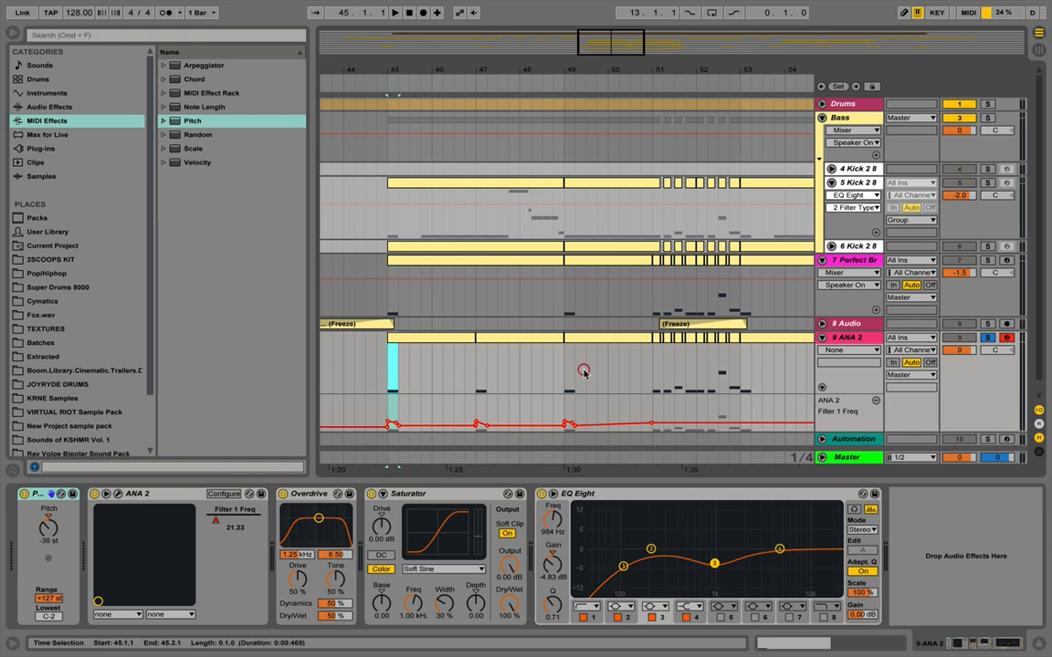
{"action": "left_click", "coordinate": [645, 385]}
{"action": "key", "text": "space"}
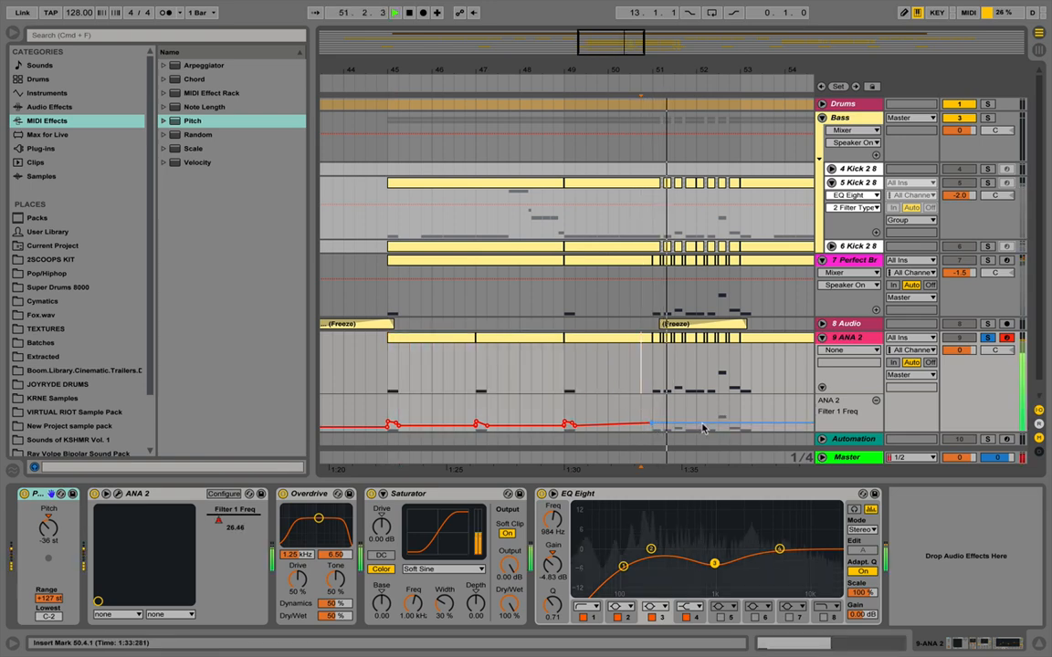
{"action": "left_click_drag", "start_coordinate": [737, 424], "coordinate": [752, 422]}
{"action": "key", "text": "space"}
{"action": "key", "text": "space"}
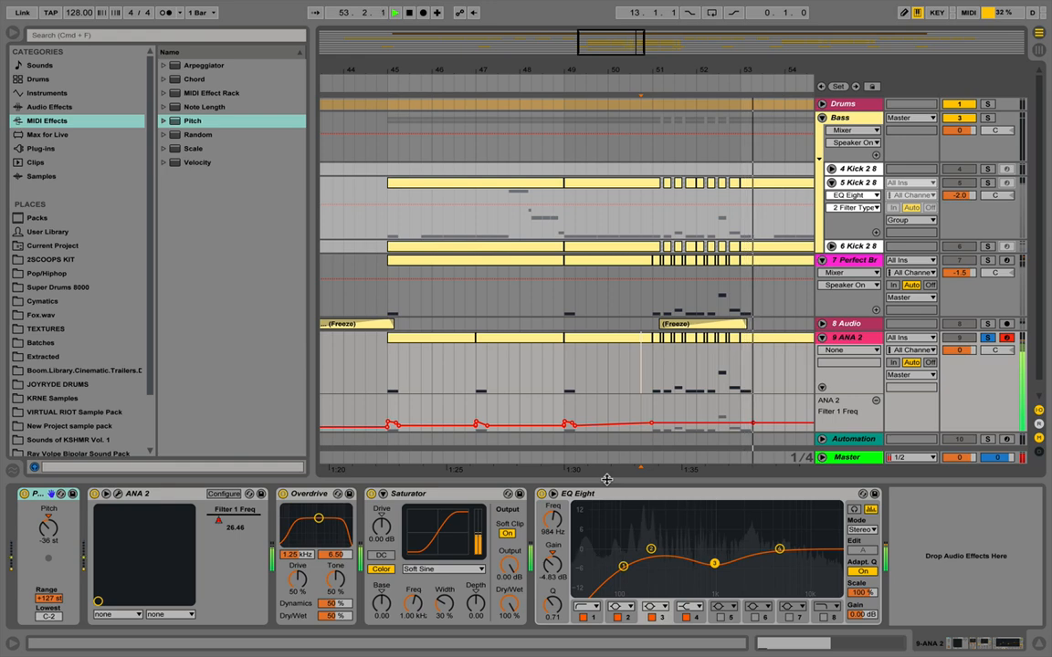
{"action": "key", "text": "space"}
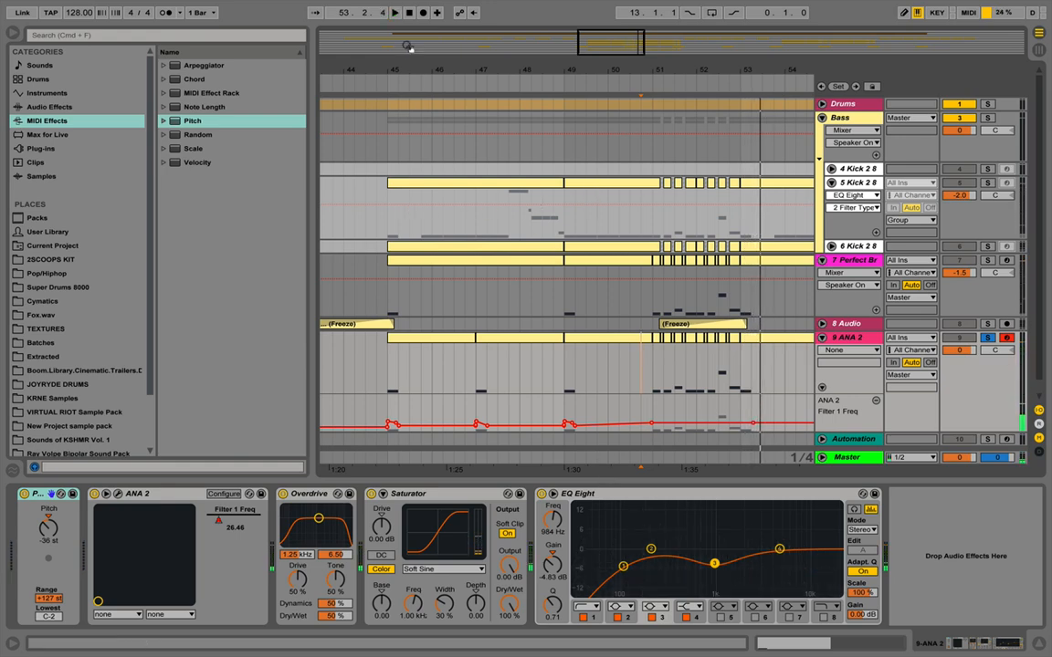
{"action": "left_click_drag", "start_coordinate": [503, 74], "coordinate": [418, 75]}
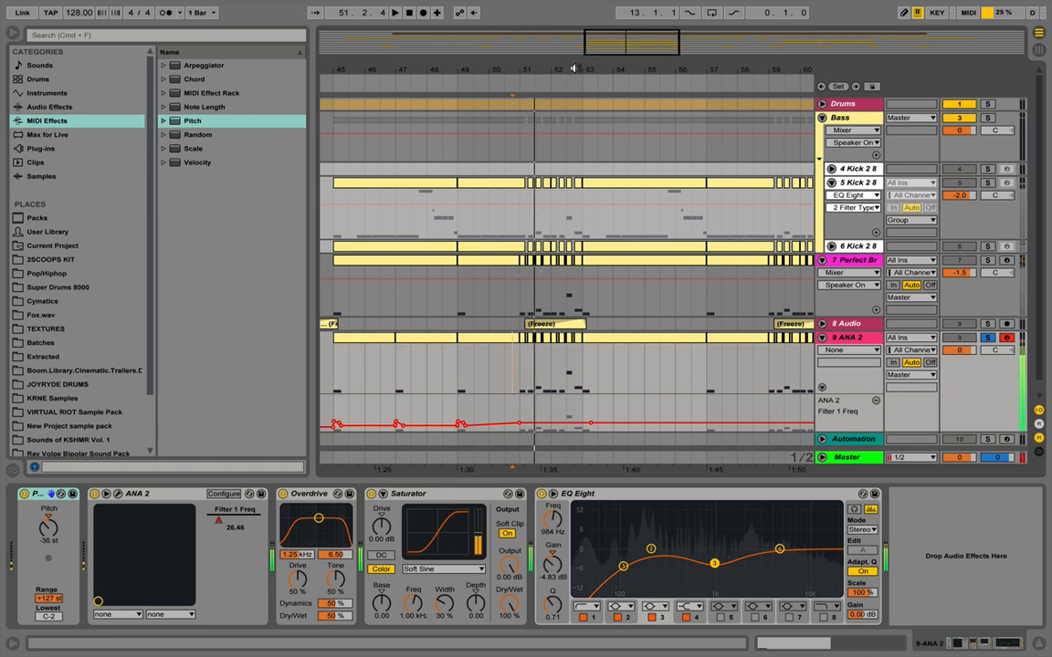
{"action": "key", "text": "space"}
Duplicate the Filter 1 Freq automation of bars 45 to 53 onto bar 53.
{"action": "left_click_drag", "start_coordinate": [580, 70], "coordinate": [551, 47]}
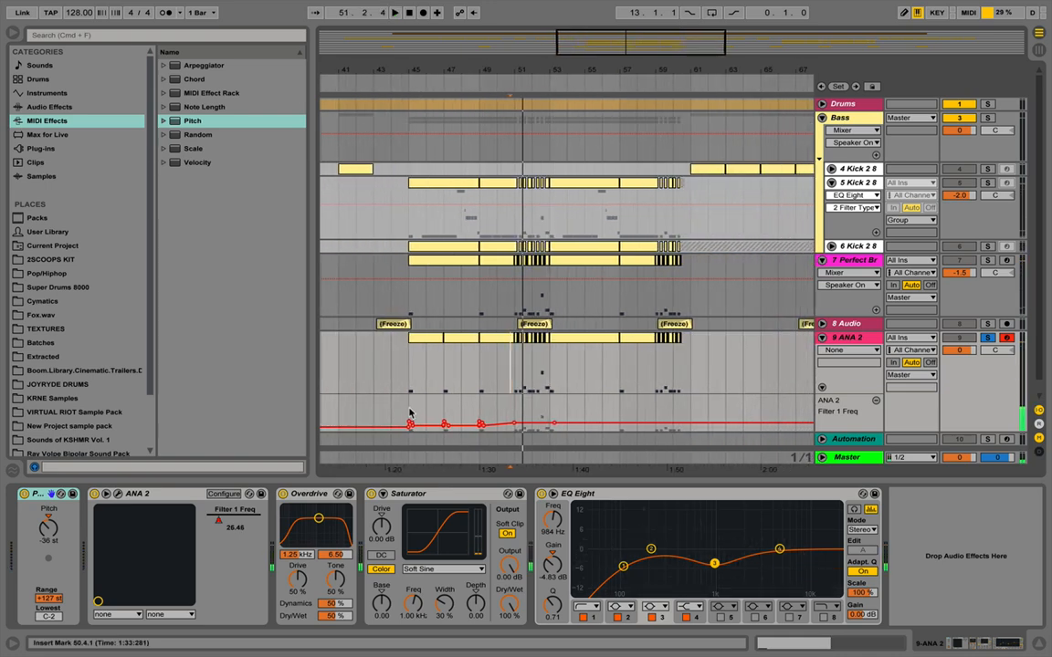
{"action": "left_click_drag", "start_coordinate": [410, 413], "coordinate": [514, 406]}
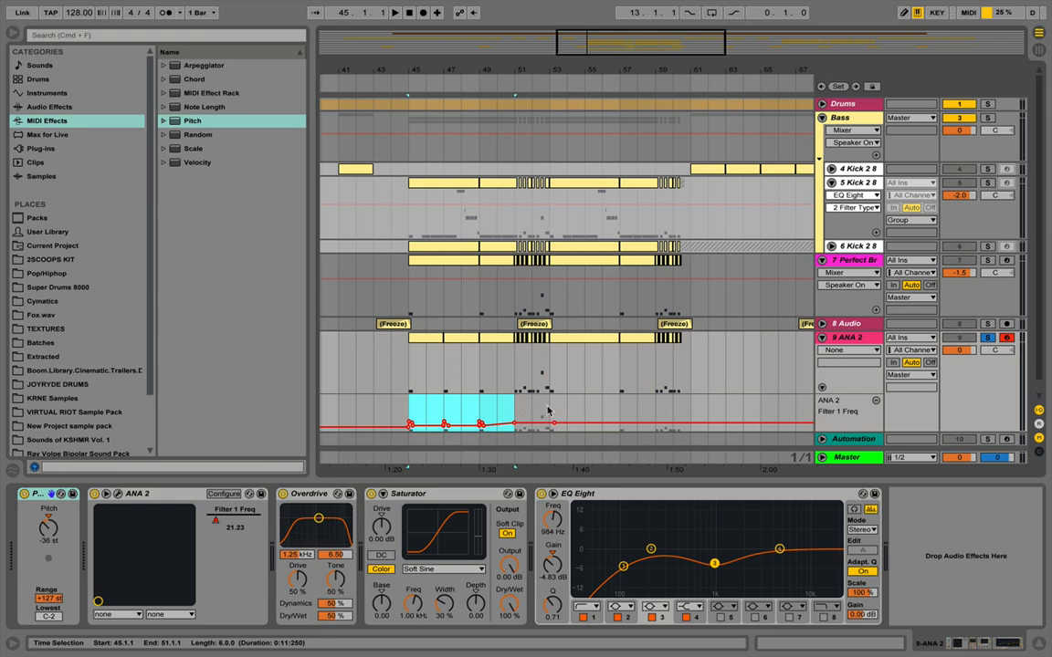
{"action": "left_click", "coordinate": [547, 409], "text": "shift"}
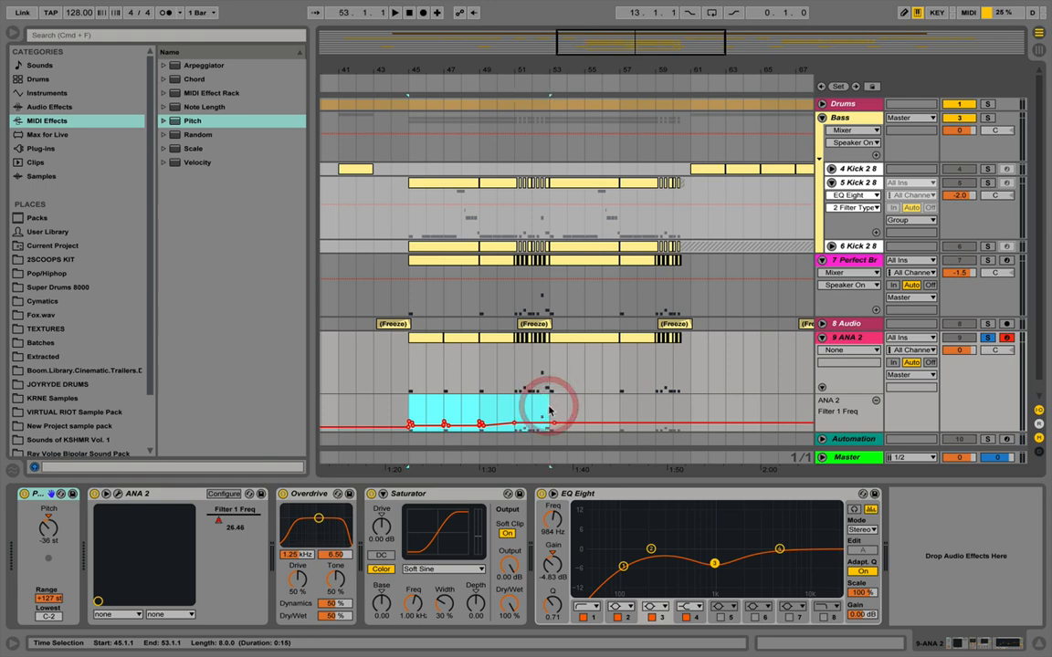
{"action": "key", "text": "ctrl+d"}
Unsolo ANA 2 and audition the drop in the full mix from bar 44.
{"action": "left_click", "coordinate": [408, 364]}
{"action": "left_click", "coordinate": [392, 359]}
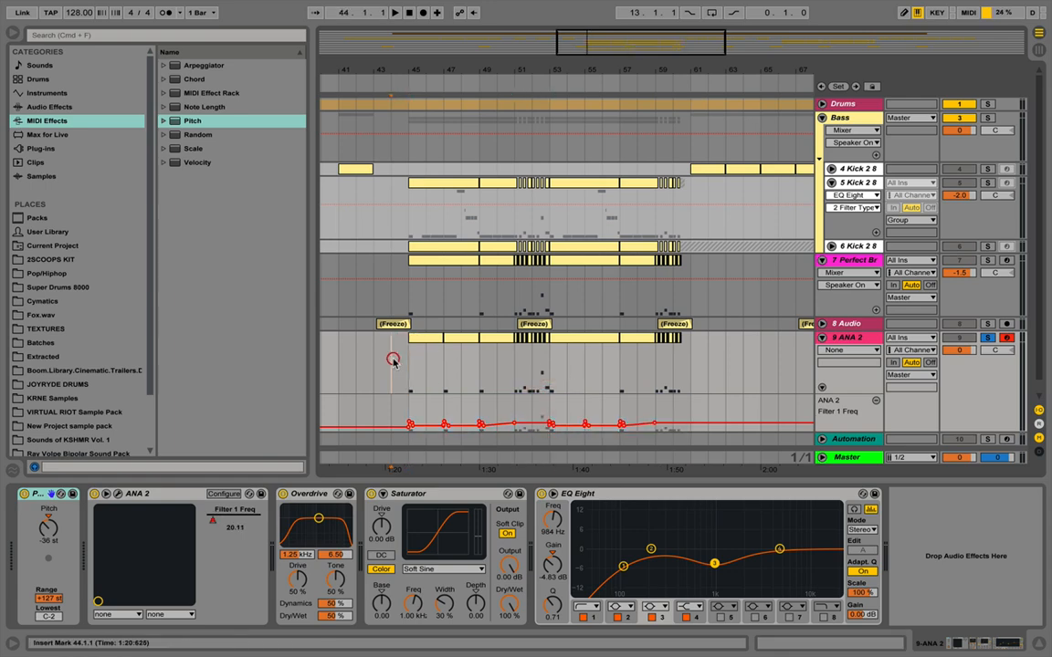
{"action": "left_click", "coordinate": [987, 338]}
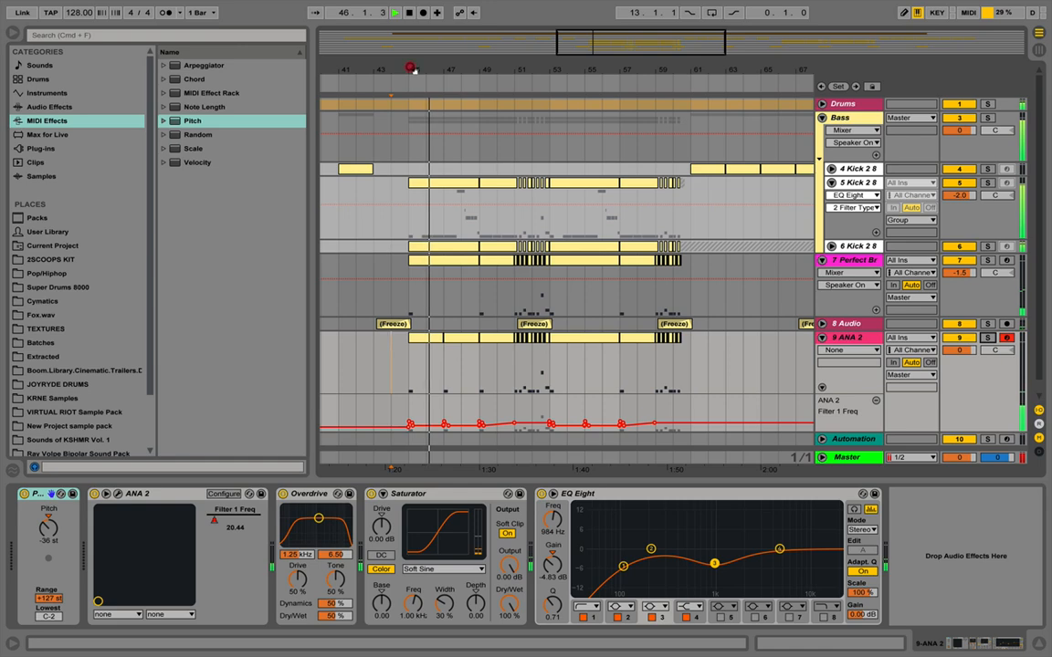
Lower the end of the bar 45 Filter 1 Freq bump to the bottom of its range while auditioning from 45.1.1.
{"action": "left_click_drag", "start_coordinate": [411, 68], "coordinate": [411, 107]}
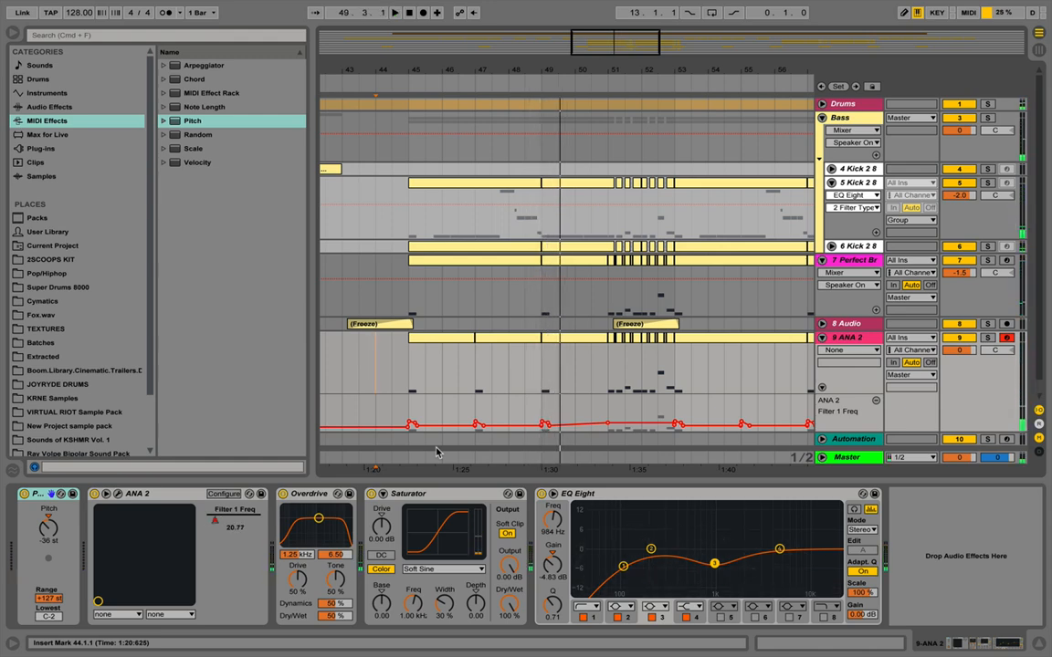
{"action": "left_click_drag", "start_coordinate": [411, 73], "coordinate": [411, 103]}
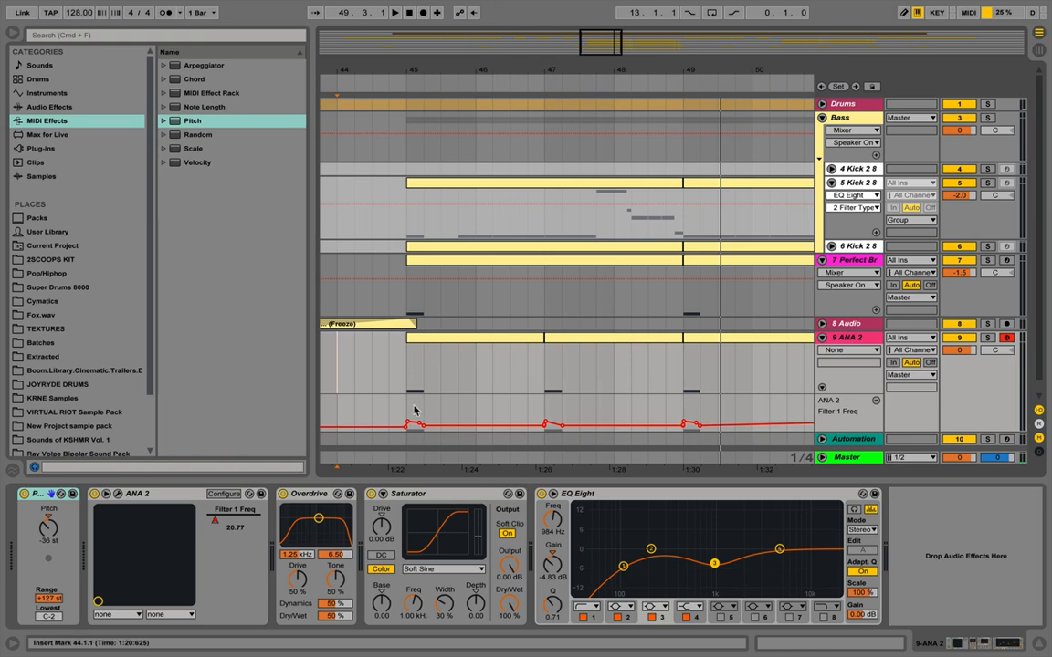
{"action": "left_click", "coordinate": [403, 405]}
{"action": "mouse_move", "coordinate": [409, 427]}
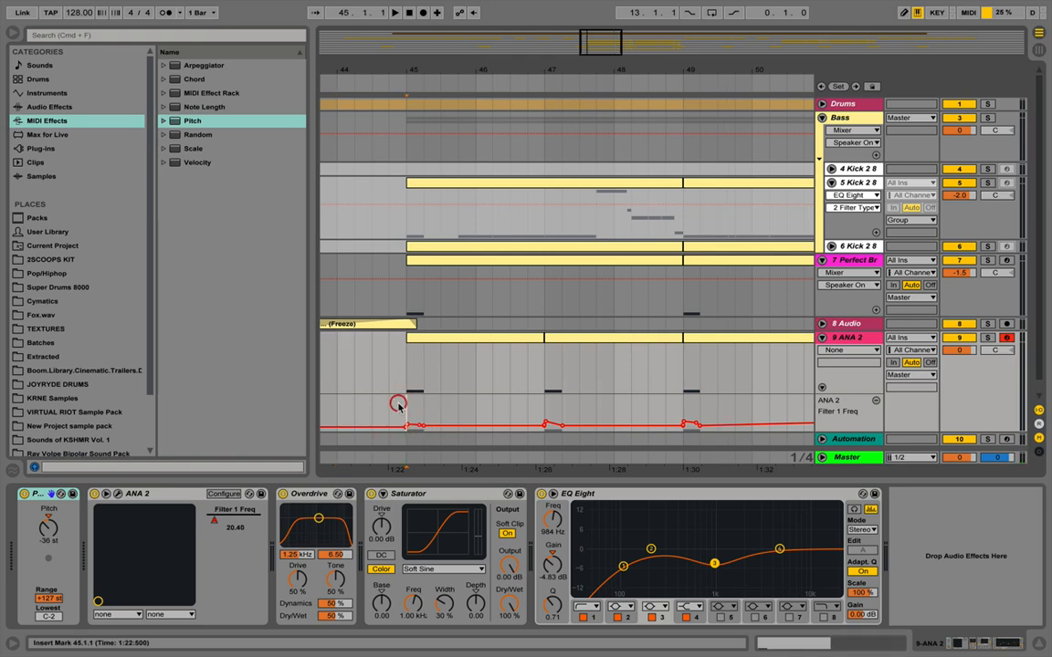
{"action": "key", "text": "space"}
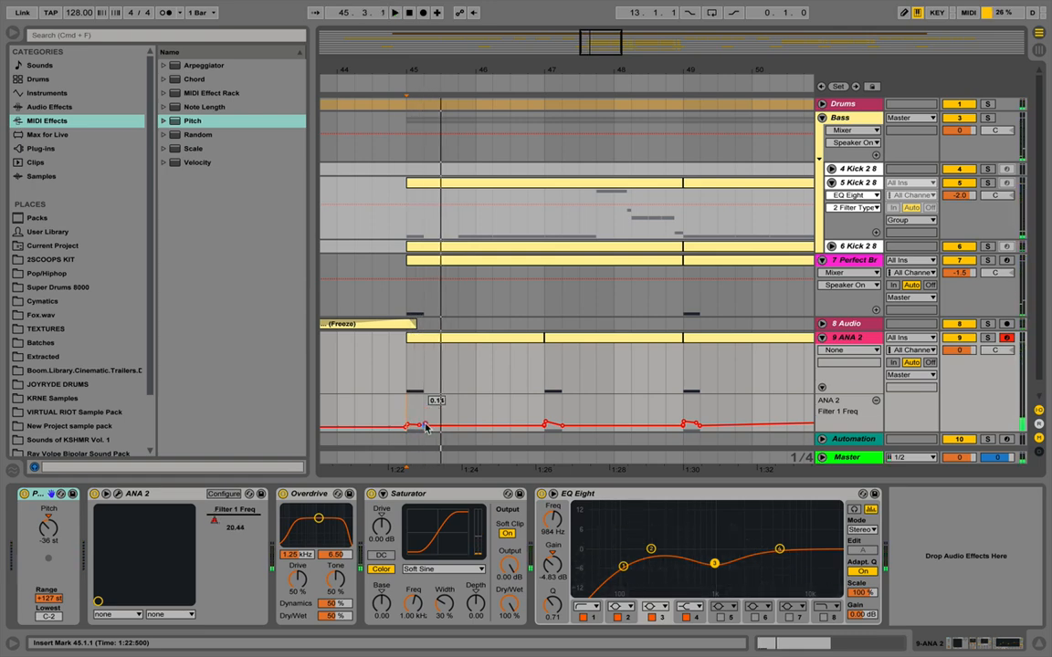
{"action": "left_click_drag", "start_coordinate": [423, 425], "coordinate": [422, 431]}
{"action": "key", "text": "space"}
{"action": "key", "text": "space"}
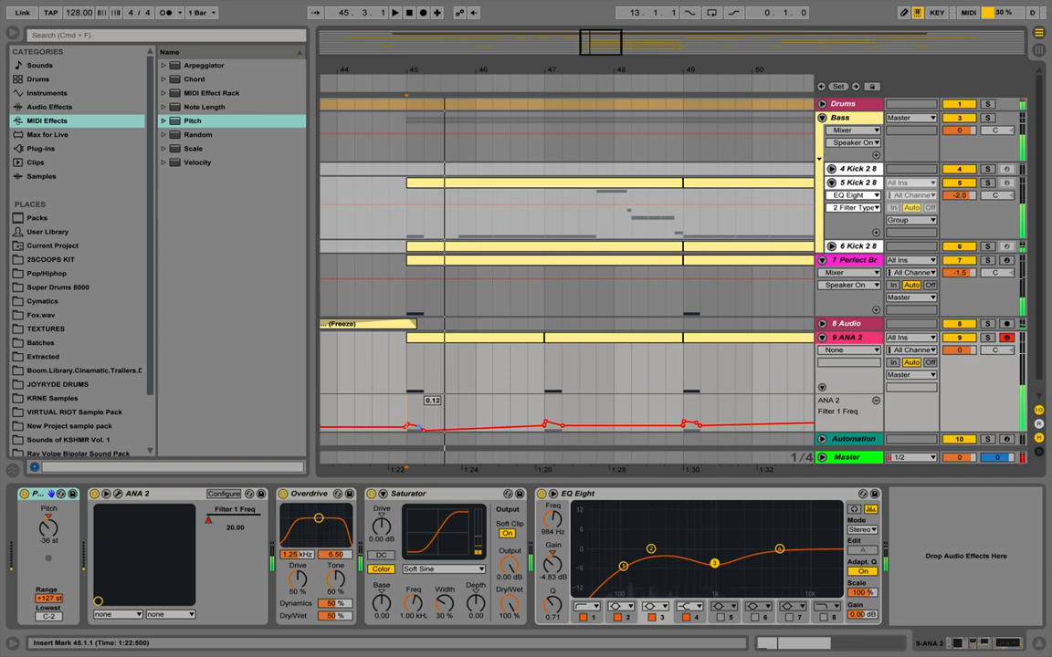
{"action": "left_click", "coordinate": [418, 429]}
{"action": "key", "text": "space"}
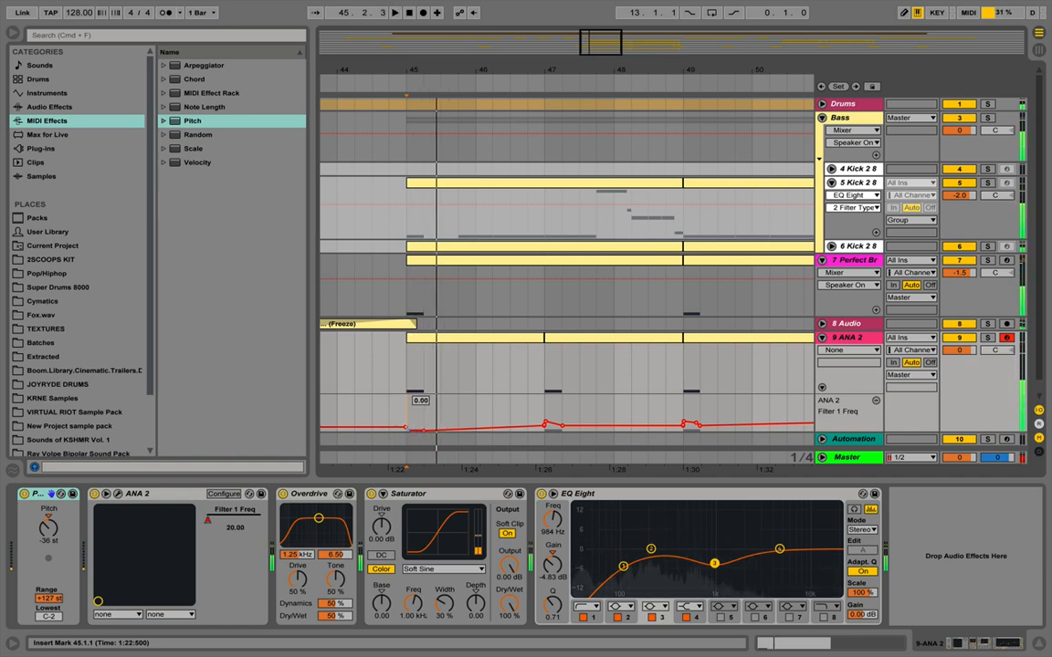
{"action": "key", "text": "space"}
{"action": "key", "text": "space"}
{"action": "key", "text": "space"}
Place the bump's middle breakpoint just after the bar 45 note starts so the cutoff falls across the hit, auditioning each change.
{"action": "left_click_drag", "start_coordinate": [408, 430], "coordinate": [423, 427]}
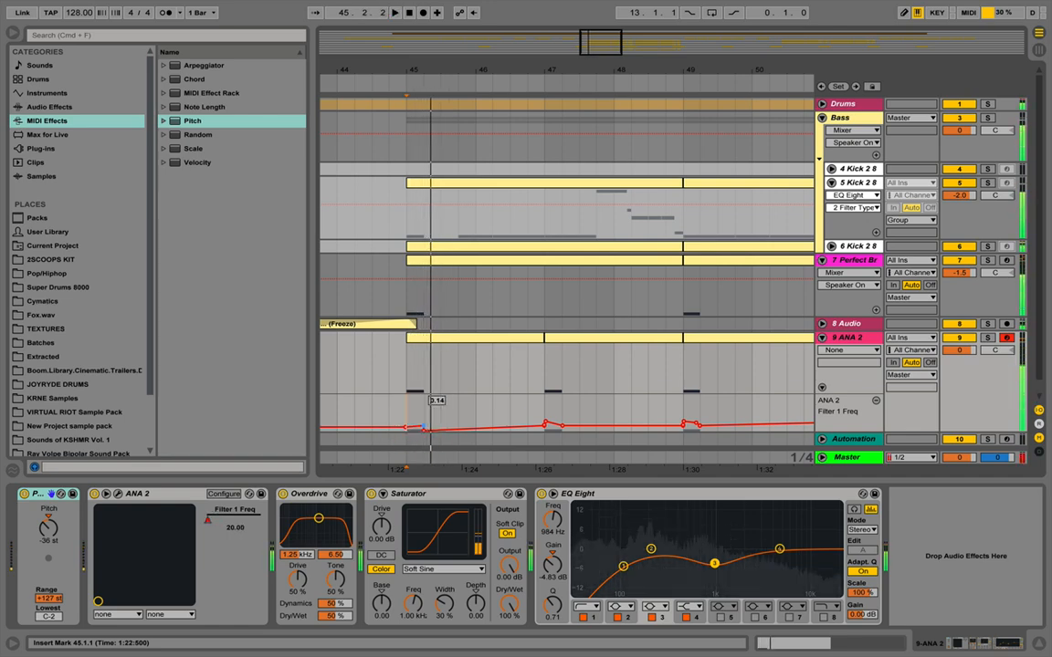
{"action": "key", "text": "space"}
{"action": "key", "text": "space"}
{"action": "key", "text": "space"}
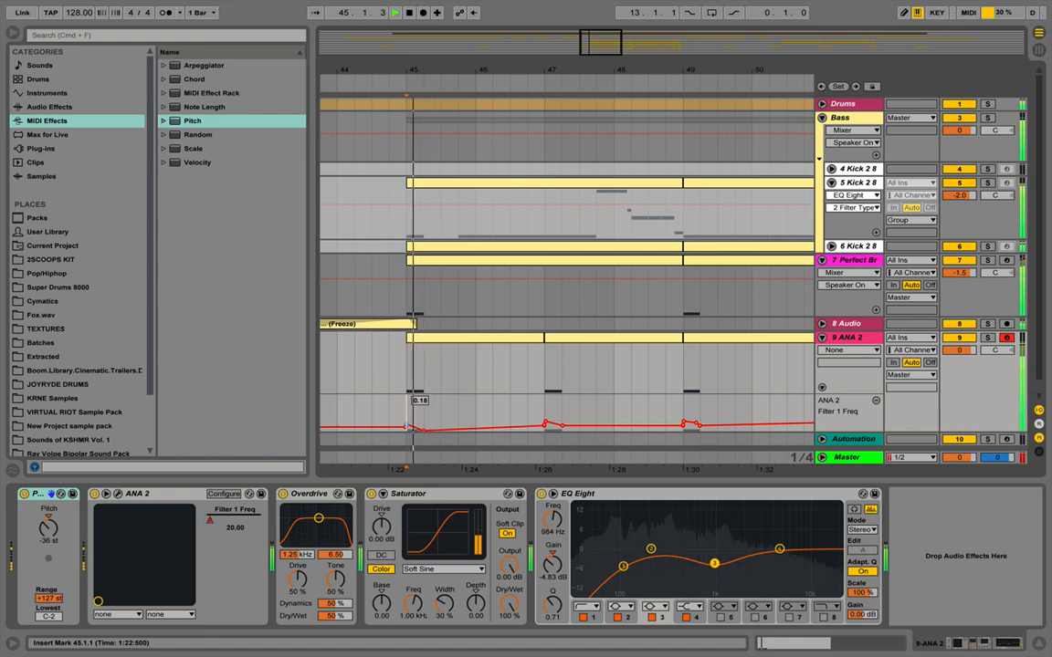
{"action": "key", "text": "space"}
{"action": "key", "text": "space"}
{"action": "key", "text": "space"}
{"action": "key", "text": "space"}
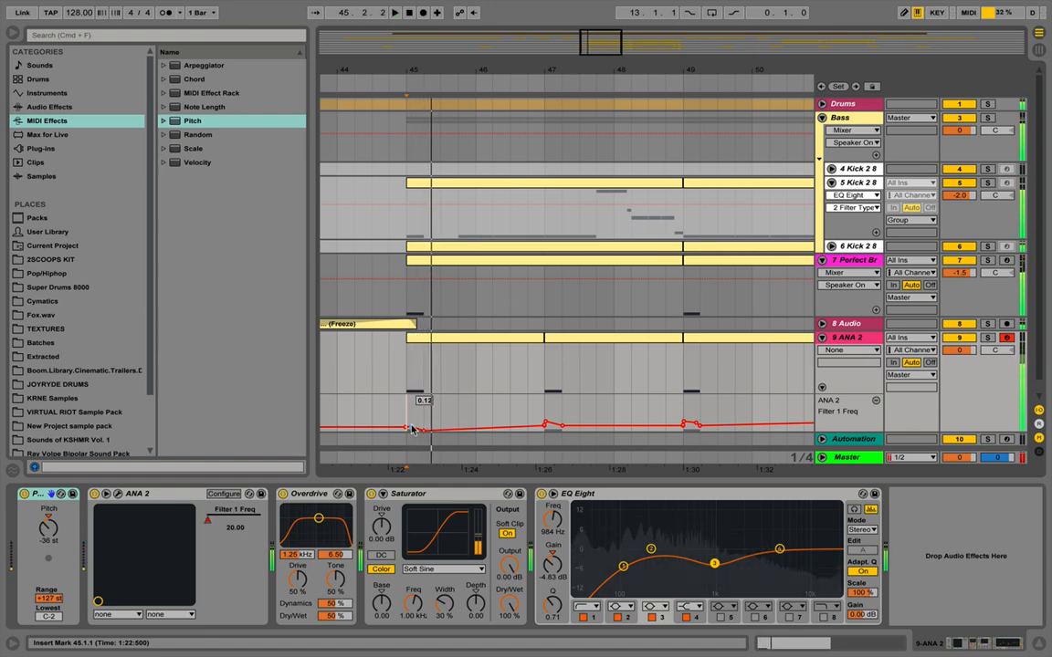
{"action": "key", "text": "space"}
{"action": "key", "text": "space"}
{"action": "key", "text": "space"}
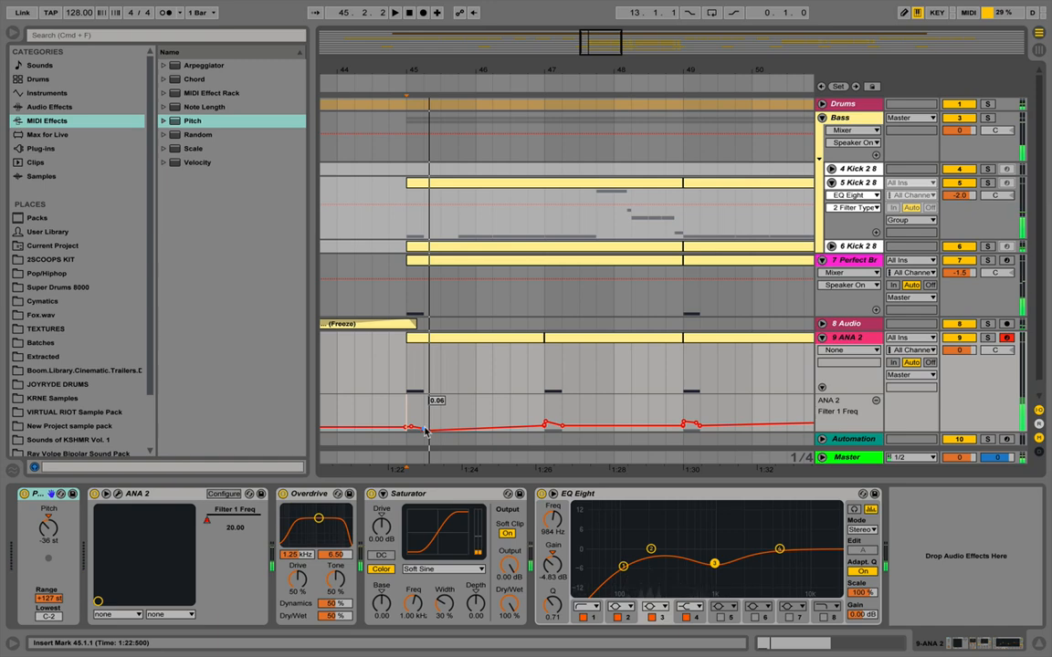
{"action": "key", "text": "space"}
{"action": "key", "text": "space"}
Copy the reshaped Filter 1 Freq curve from bar 45 onto the hits at bars 47 and 49.
{"action": "left_click", "coordinate": [418, 404]}
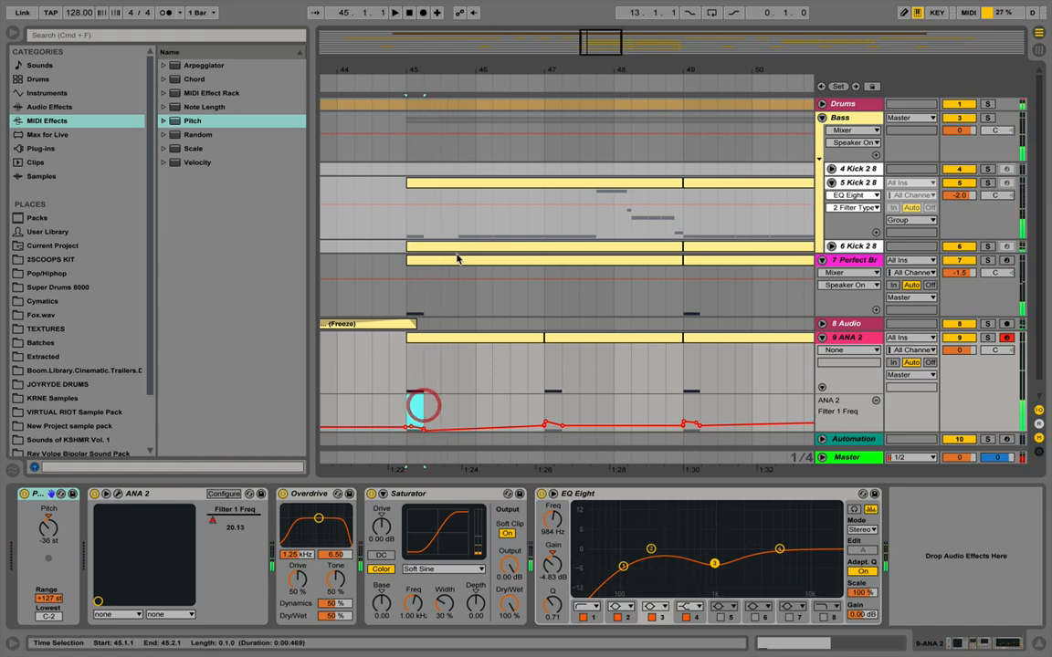
{"action": "left_click", "coordinate": [552, 407]}
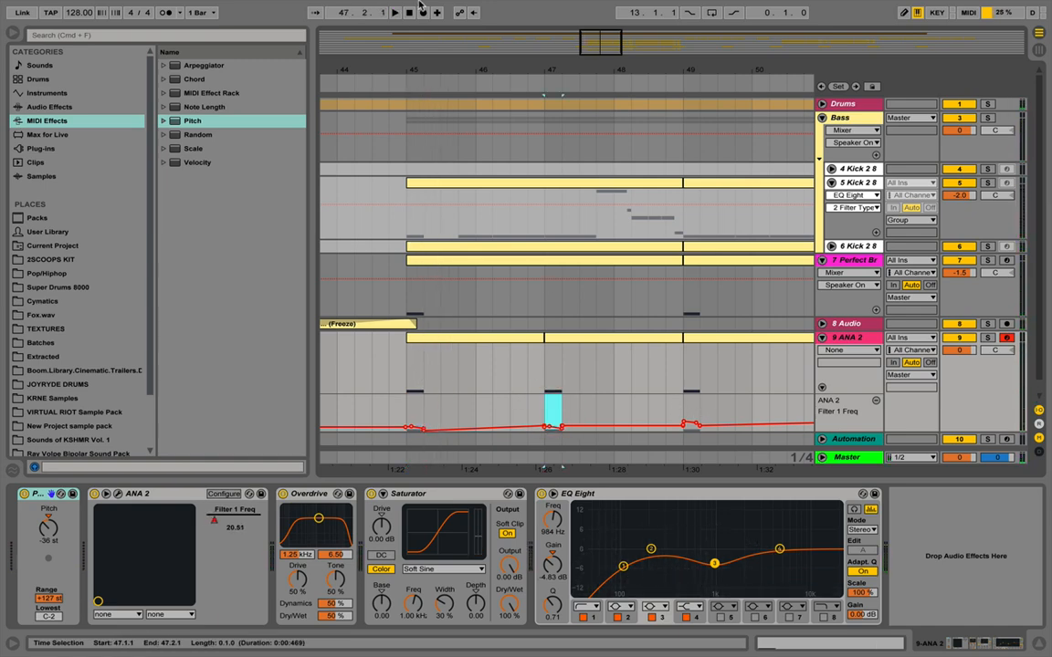
{"action": "mouse_move", "coordinate": [439, 69]}
{"action": "left_mouse_down"}
{"action": "mouse_move", "coordinate": [439, 55]}
{"action": "mouse_move", "coordinate": [424, 63]}
{"action": "left_mouse_up"}
{"action": "left_click_drag", "start_coordinate": [418, 406], "coordinate": [488, 412]}
{"action": "key", "text": "Right"}
{"action": "key", "text": "Right"}
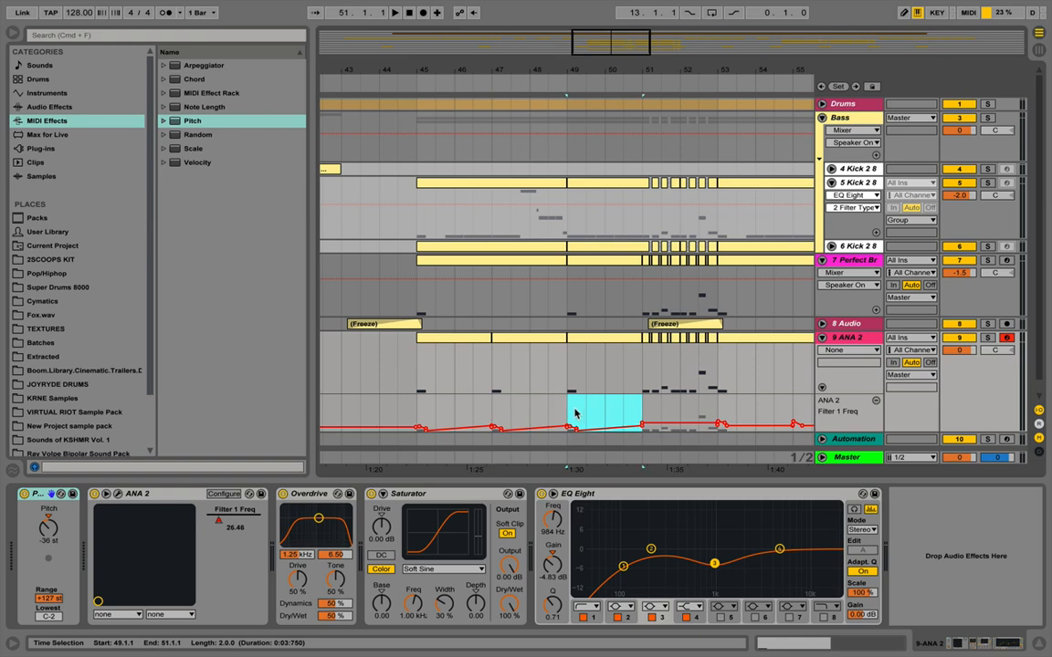
Copy the Filter 1 Freq automation of bars 45 to 51 onto bar 53 and duplicate ANA 2's bars 53 to 55 onto bar 55.
{"action": "left_click", "coordinate": [431, 412], "text": "shift"}
{"action": "scroll", "coordinate": [447, 409], "scroll_direction": "right", "scroll_amount": 10}
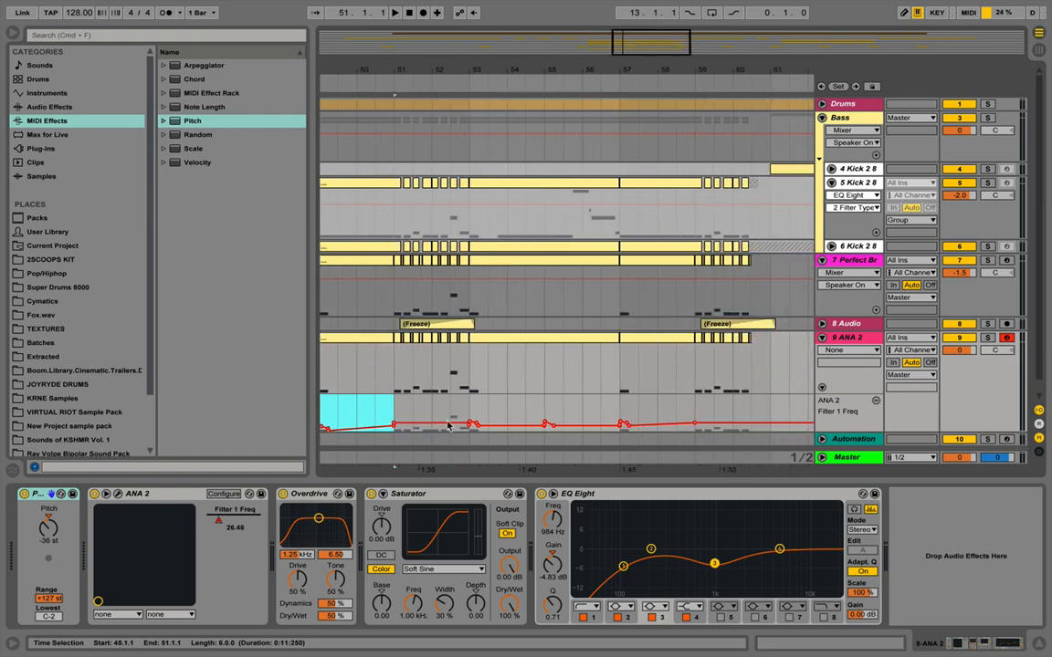
{"action": "left_click", "coordinate": [470, 407]}
{"action": "key", "text": "super+v"}
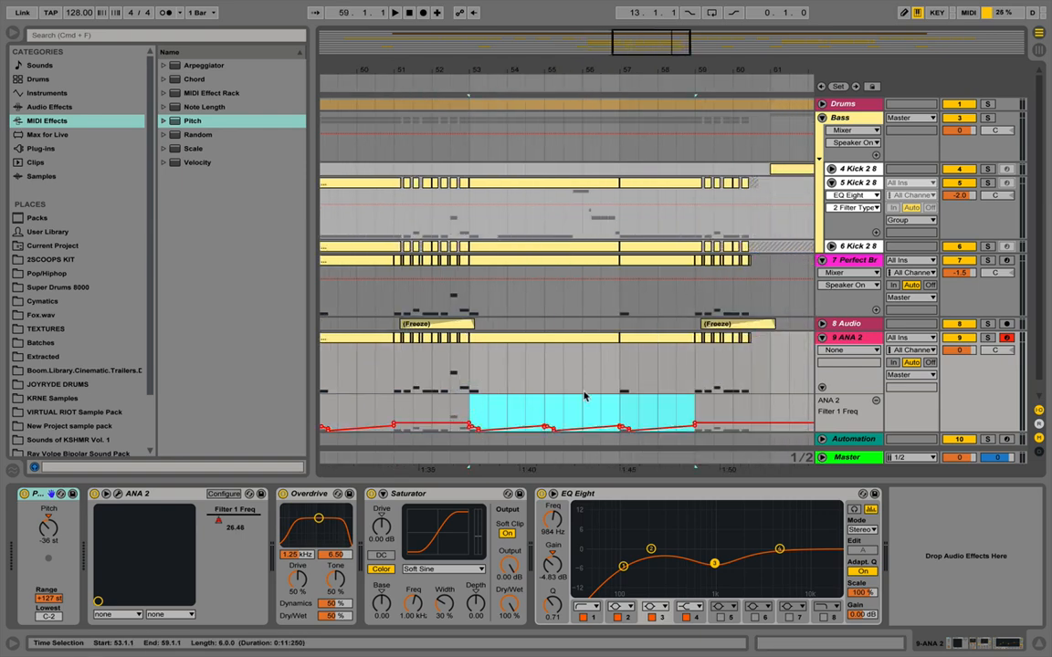
{"action": "left_click_drag", "start_coordinate": [469, 364], "coordinate": [551, 371]}
{"action": "key", "text": "Right"}
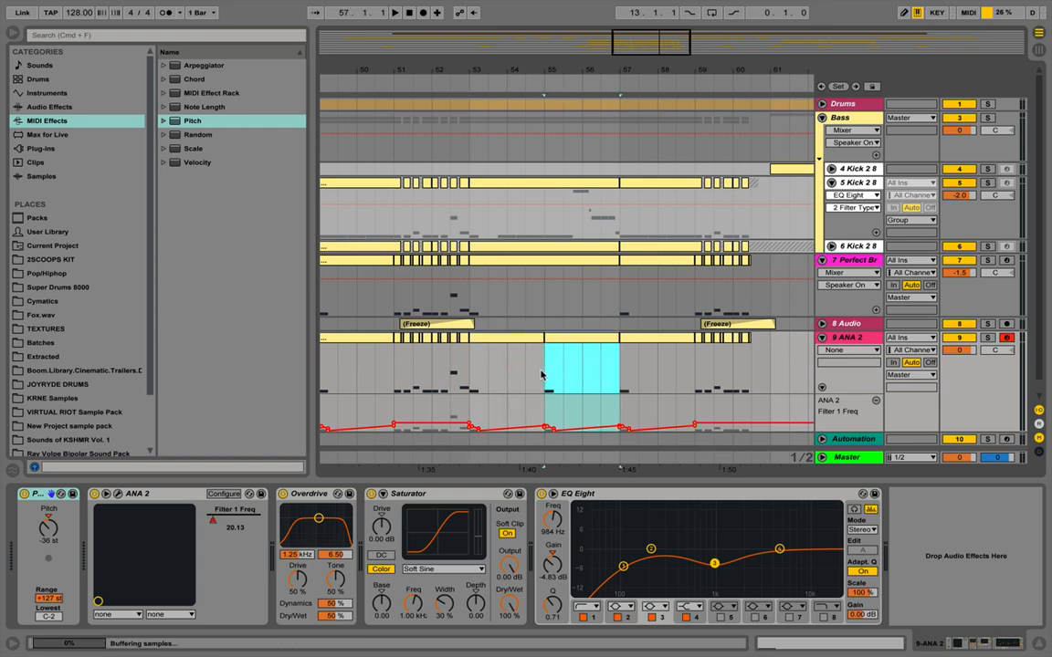
Lower Filter 1 Freq from bar 59 into a slight downward slope ending at the last fill note, auditioning from 59.1.1.
{"action": "left_click_drag", "start_coordinate": [556, 70], "coordinate": [562, 88]}
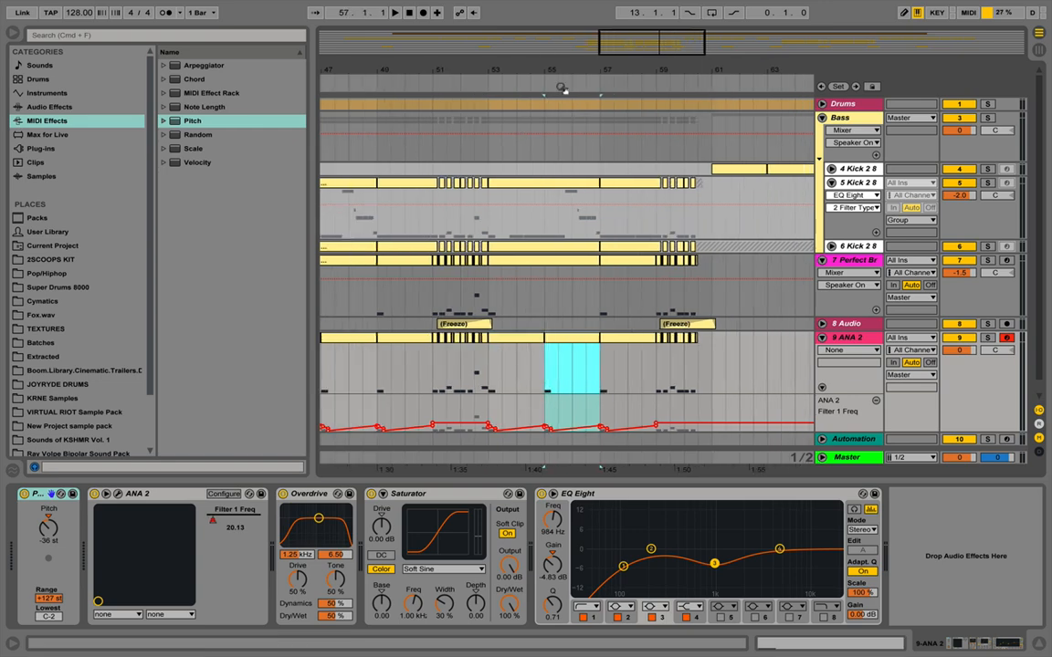
{"action": "left_click", "coordinate": [652, 380]}
{"action": "key", "text": "space"}
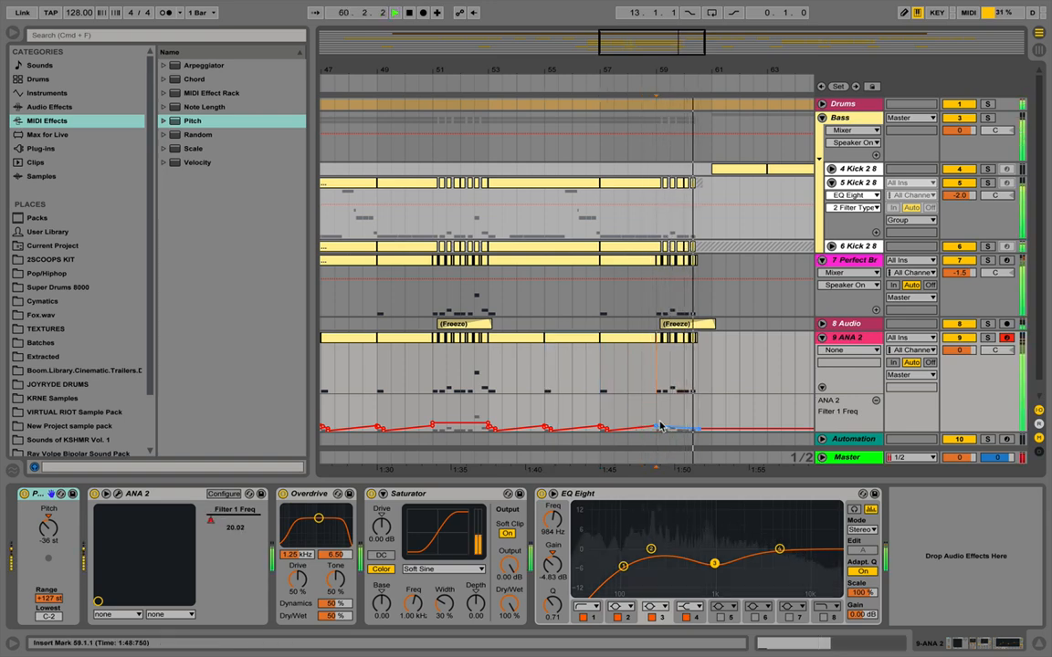
{"action": "key", "text": "space"}
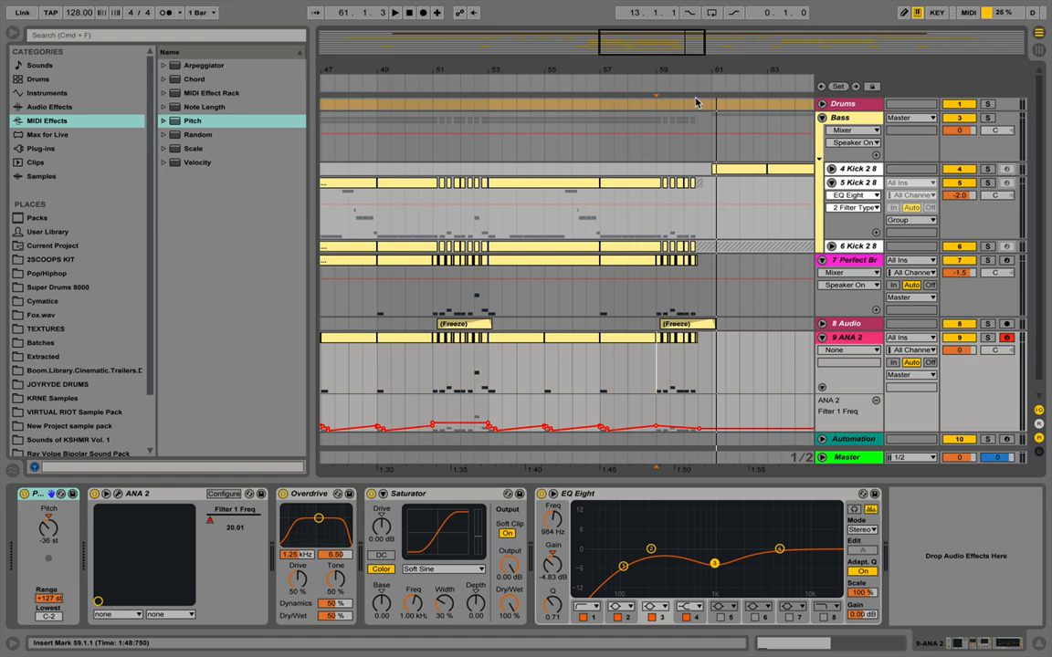
Set ANA 2's track volume to -1.5 dB and copy its bars 45 to 61 onto bar 77.
{"action": "left_click_drag", "start_coordinate": [464, 72], "coordinate": [499, 21]}
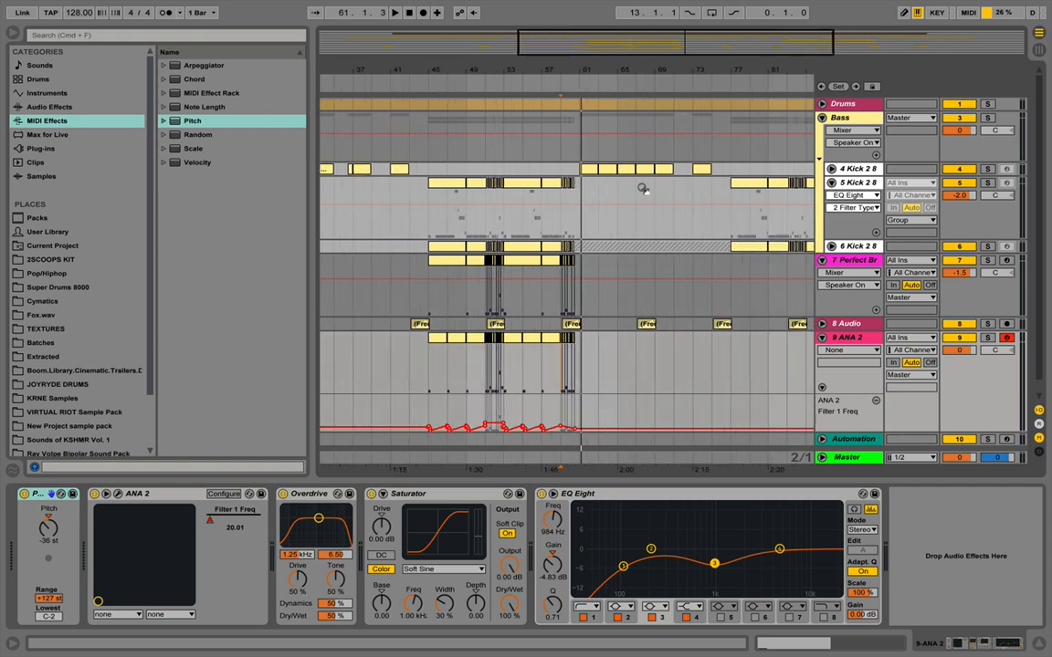
{"action": "left_click", "coordinate": [957, 352]}
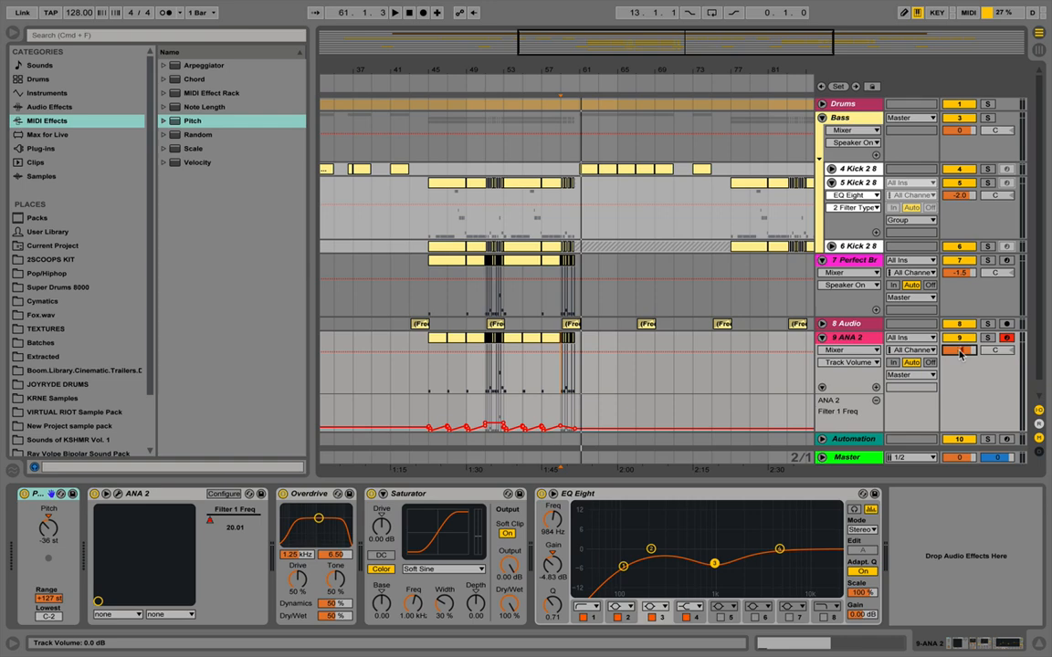
{"action": "left_click", "coordinate": [432, 375]}
{"action": "left_click_drag", "start_coordinate": [538, 374], "coordinate": [581, 356]}
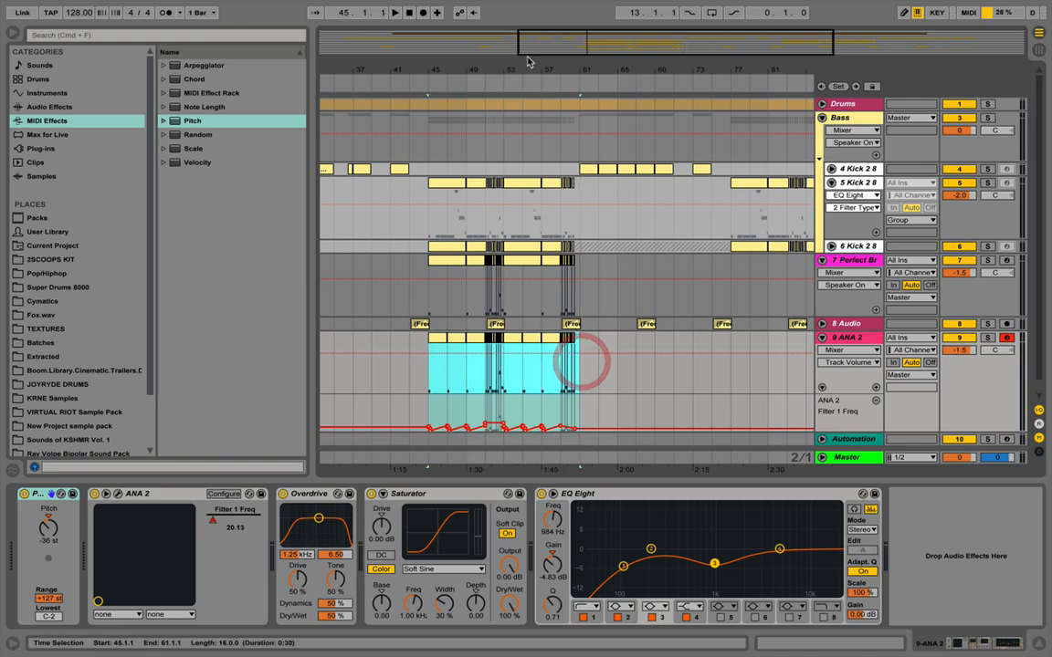
{"action": "left_click_drag", "start_coordinate": [584, 71], "coordinate": [586, 41]}
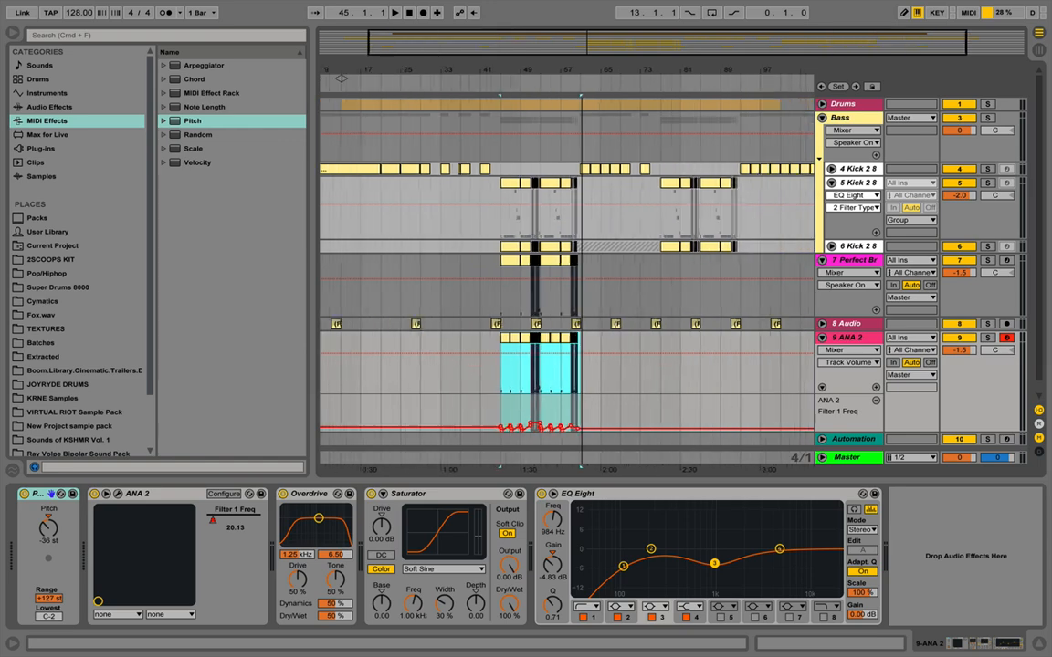
{"action": "left_click", "coordinate": [630, 350]}
{"action": "left_click_drag", "start_coordinate": [630, 350], "coordinate": [705, 366]}
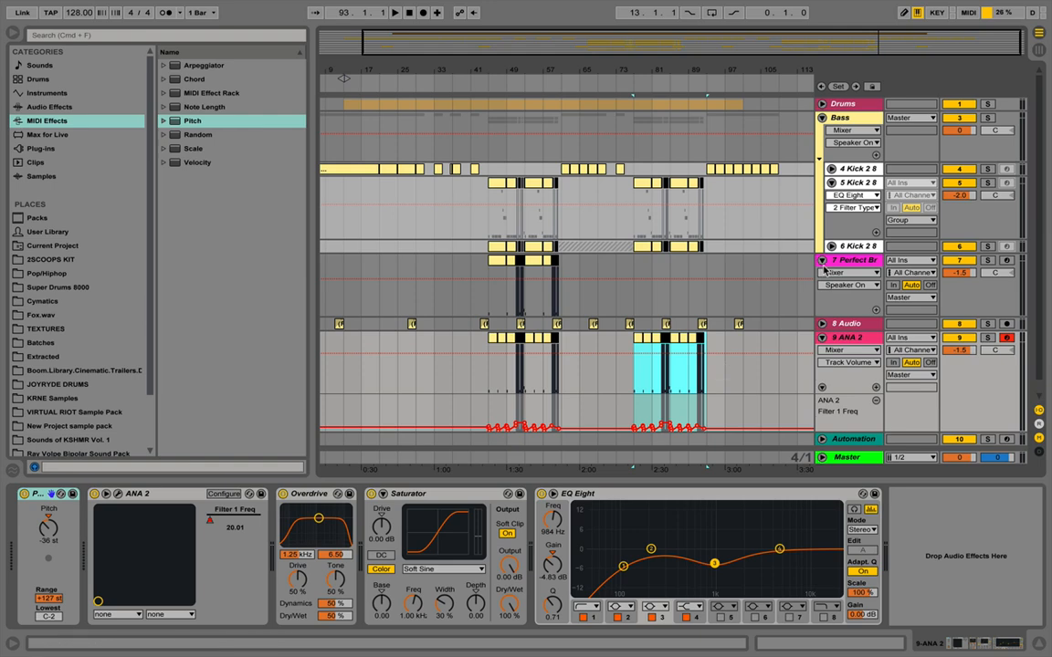
Copy Perfect Brass's bars 45 to 61 onto bar 77 and fold the Perfect Brass and ANA 2 tracks.
{"action": "left_click_drag", "start_coordinate": [496, 275], "coordinate": [559, 279]}
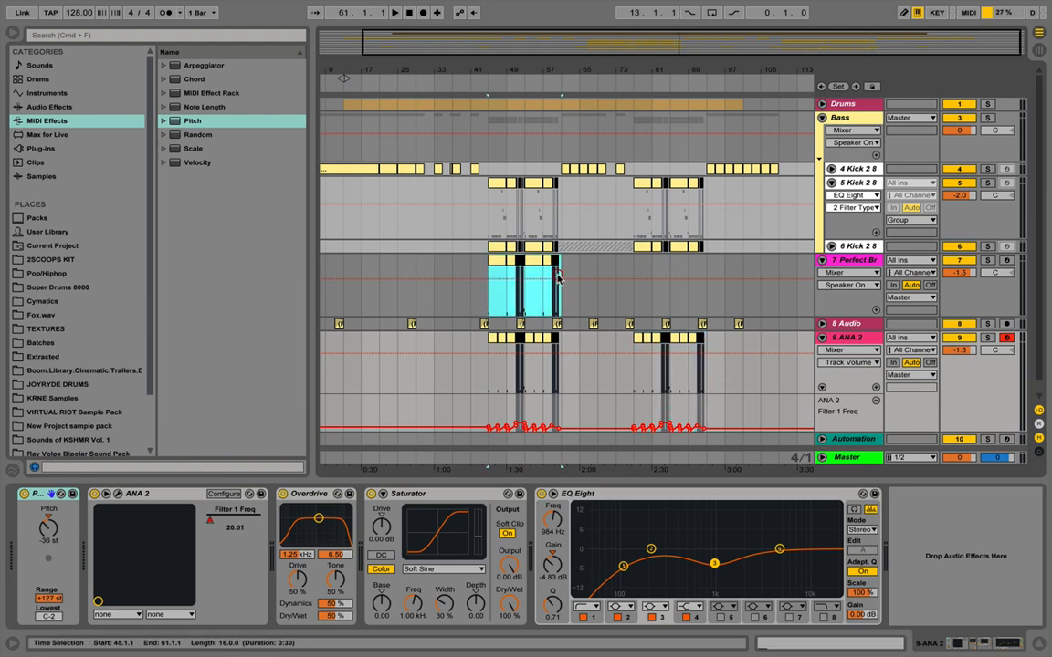
{"action": "left_click", "coordinate": [635, 268]}
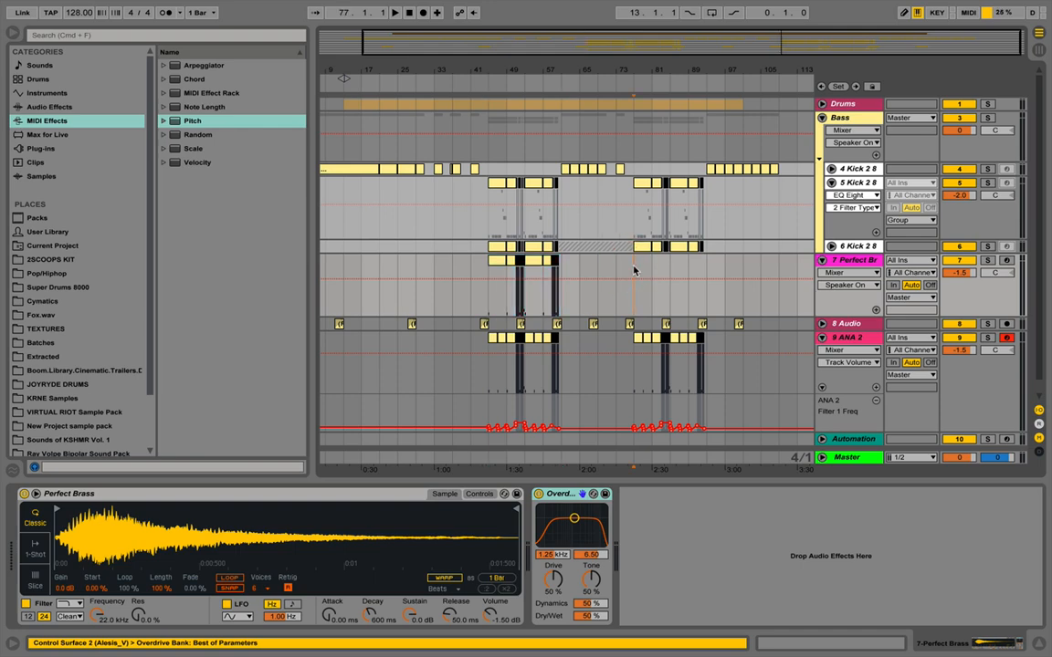
{"action": "key", "text": "ctrl+v"}
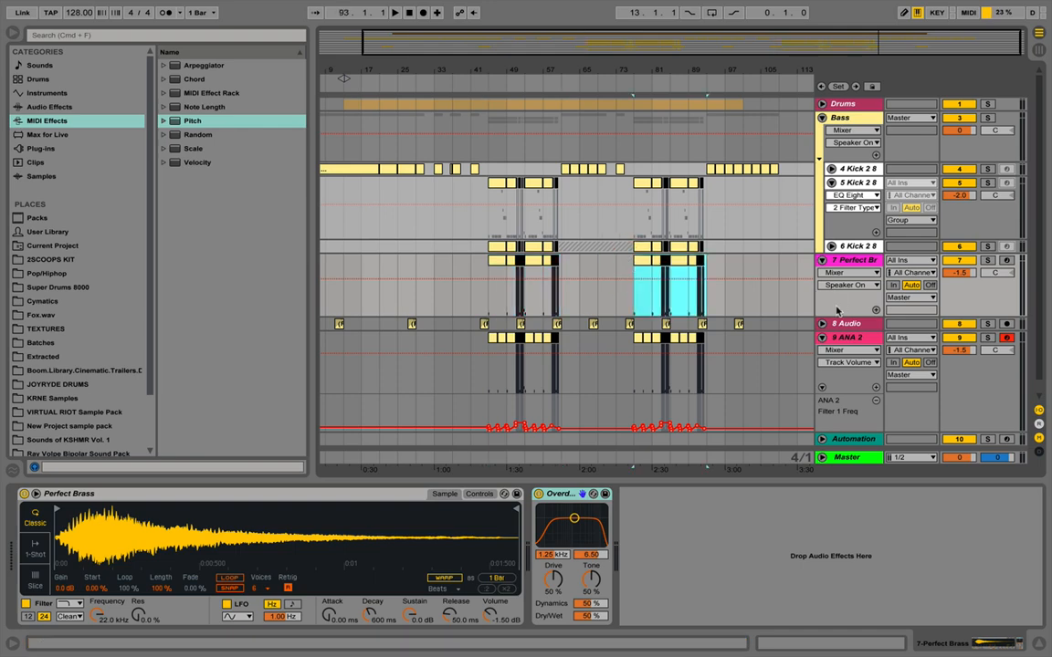
{"action": "left_click", "coordinate": [821, 260]}
{"action": "left_click", "coordinate": [822, 288]}
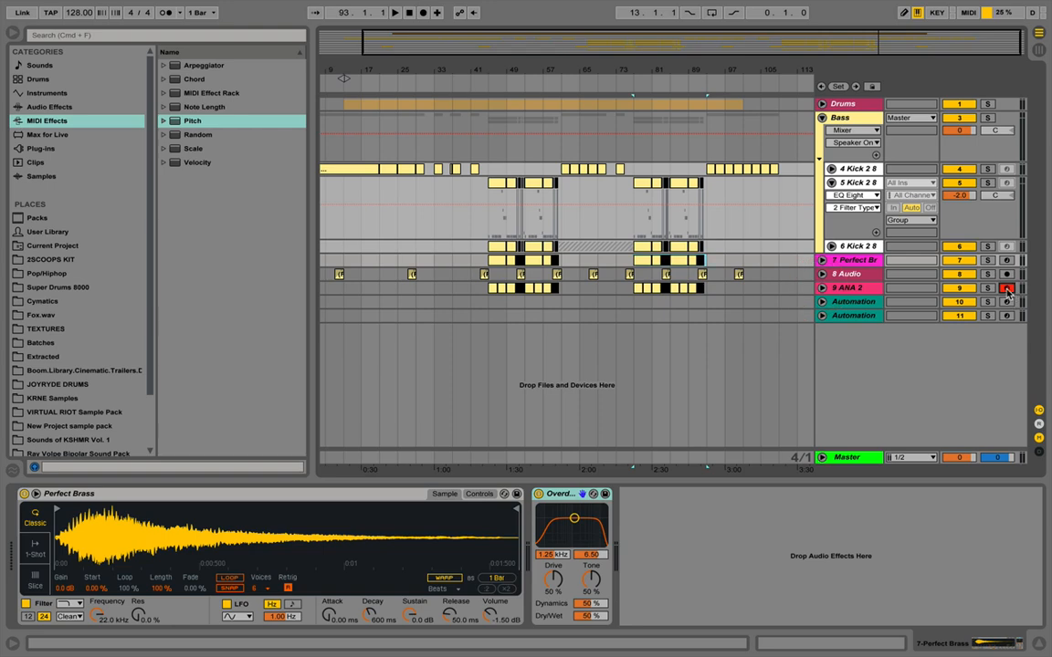
Audition the first drop from 45.1.1 with all parts playing together.
{"action": "left_click", "coordinate": [487, 225]}
{"action": "key", "text": "space"}
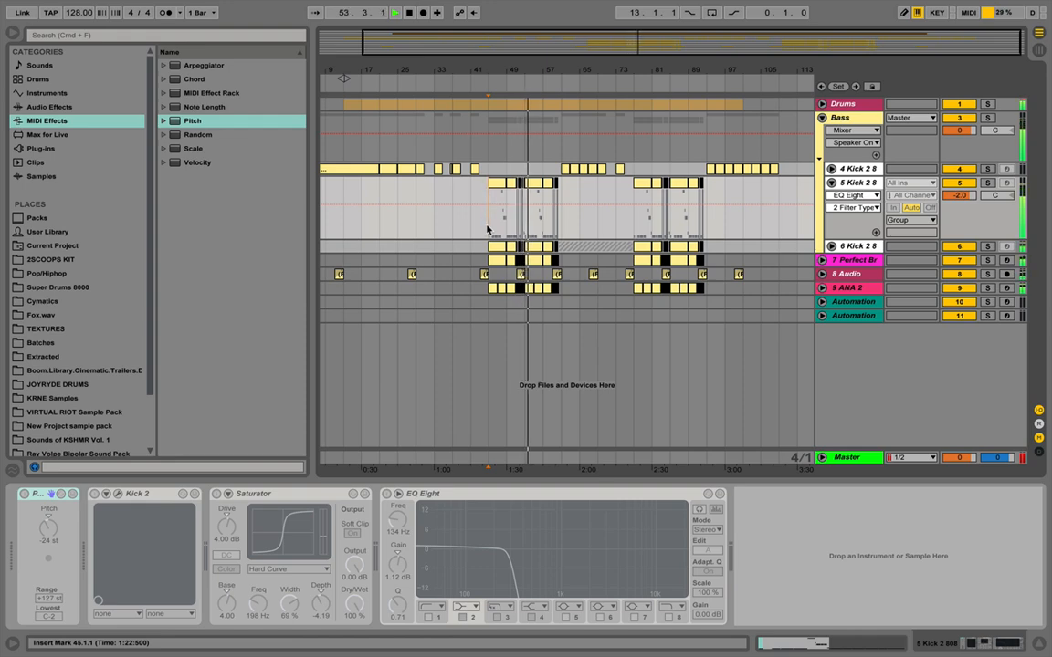
{"action": "key", "text": "space"}
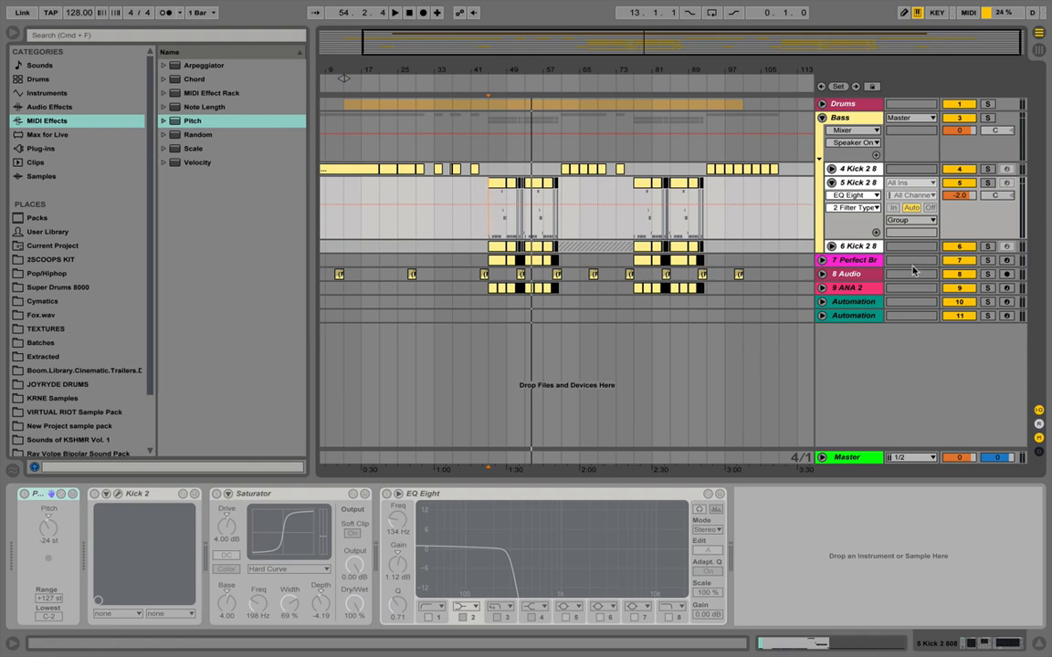
Insert a new MIDI track directly below the ANA 2 track.
{"action": "left_click", "coordinate": [834, 288]}
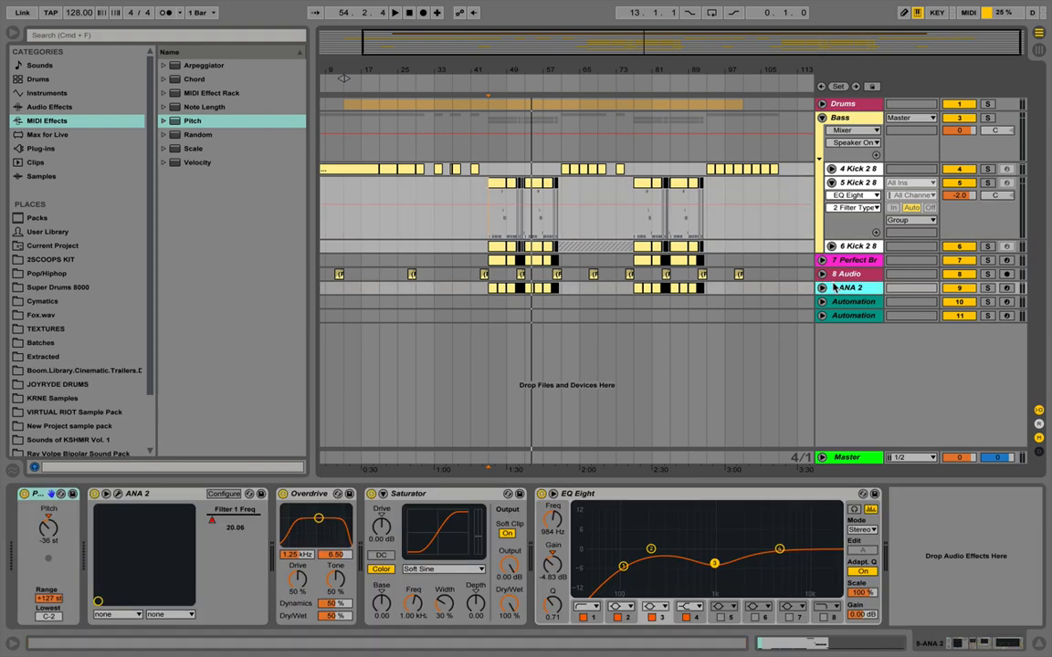
{"action": "key", "text": "super+shift+t"}
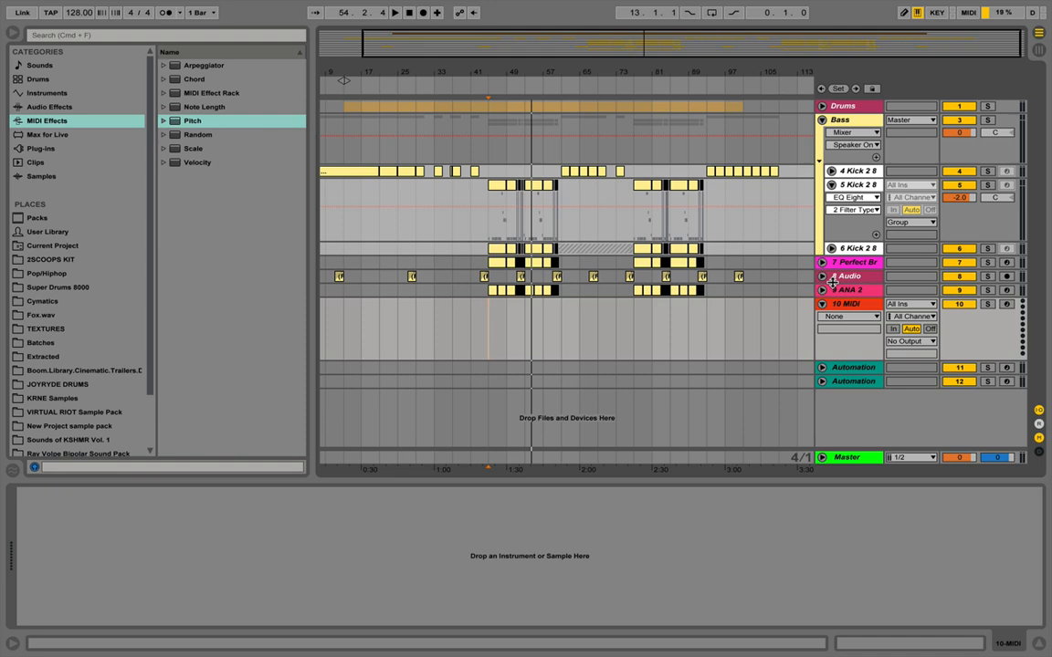
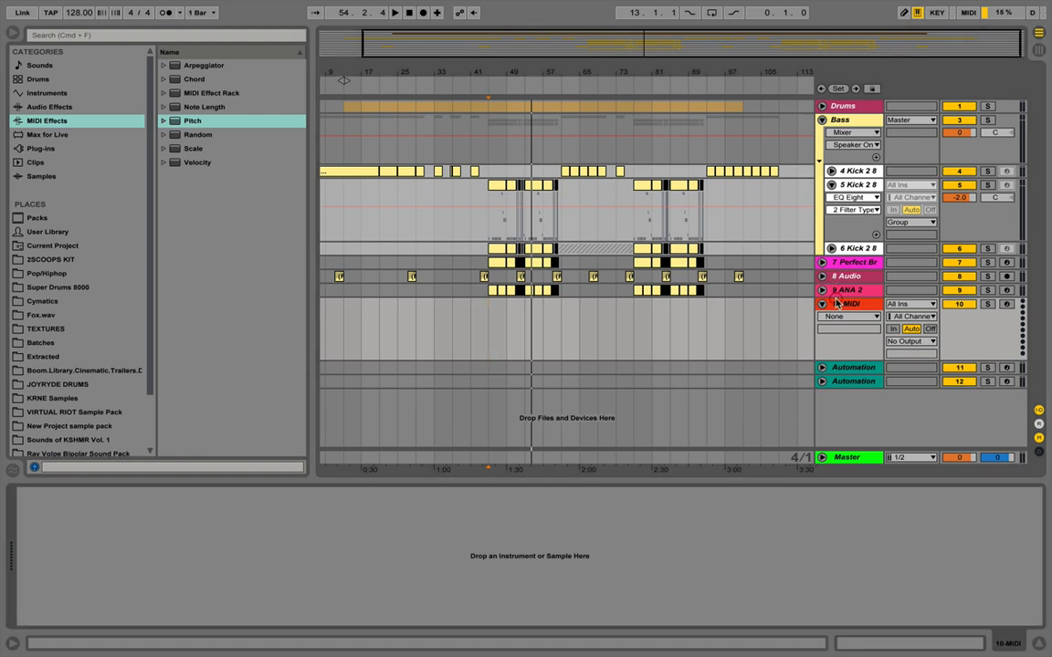
{"action": "left_click", "coordinate": [146, 35]}
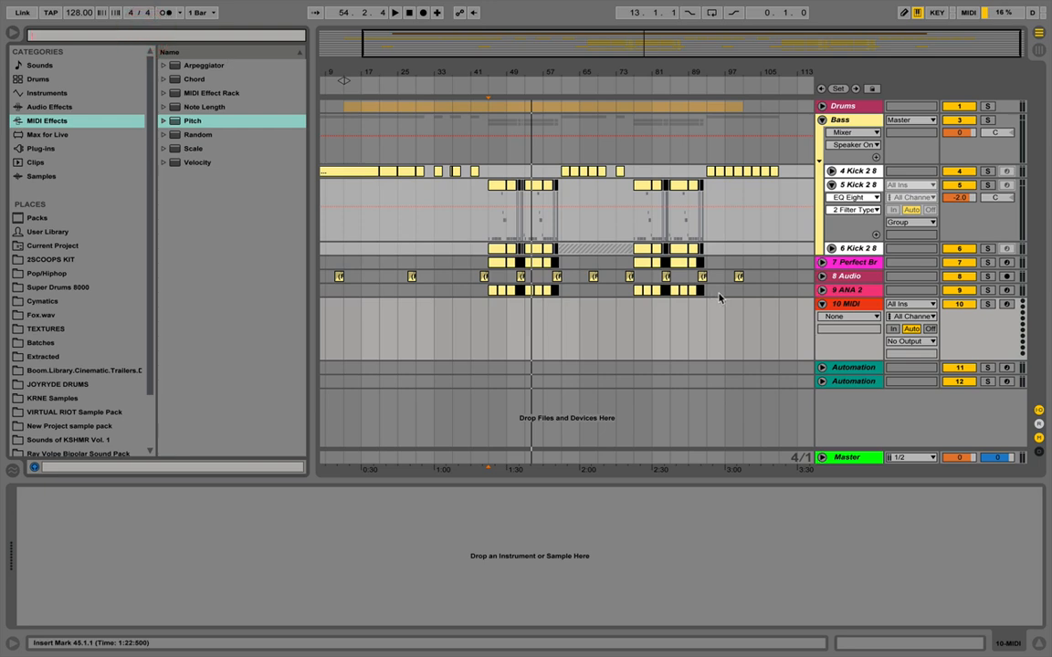
Freeze the existing ANA 2 track.
{"action": "left_click", "coordinate": [833, 290]}
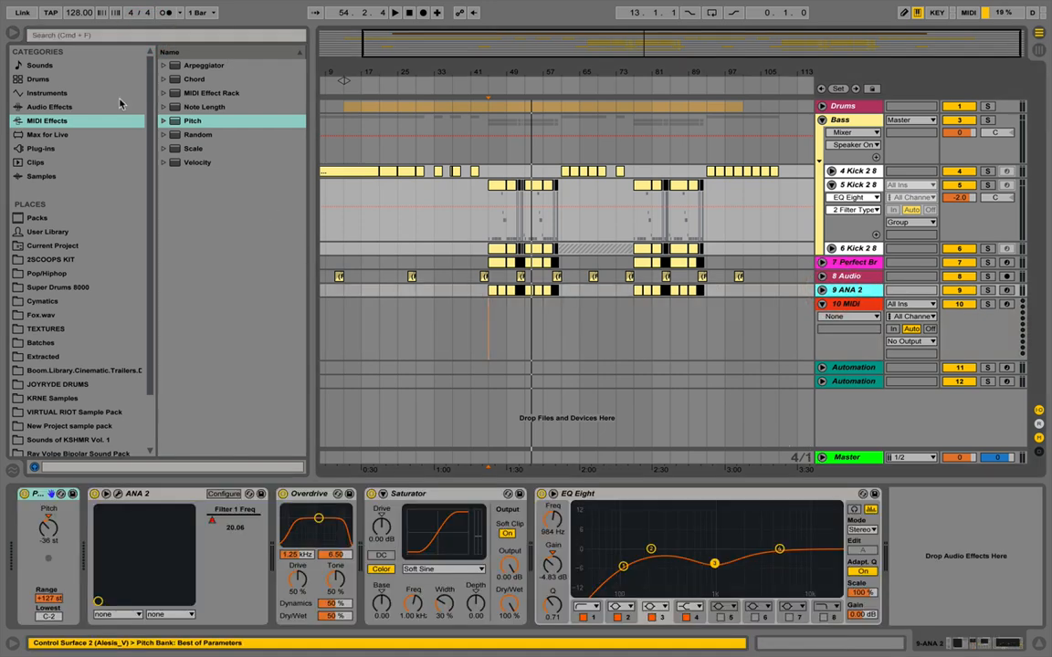
{"action": "right_click", "coordinate": [834, 291]}
{"action": "left_click", "coordinate": [854, 376]}
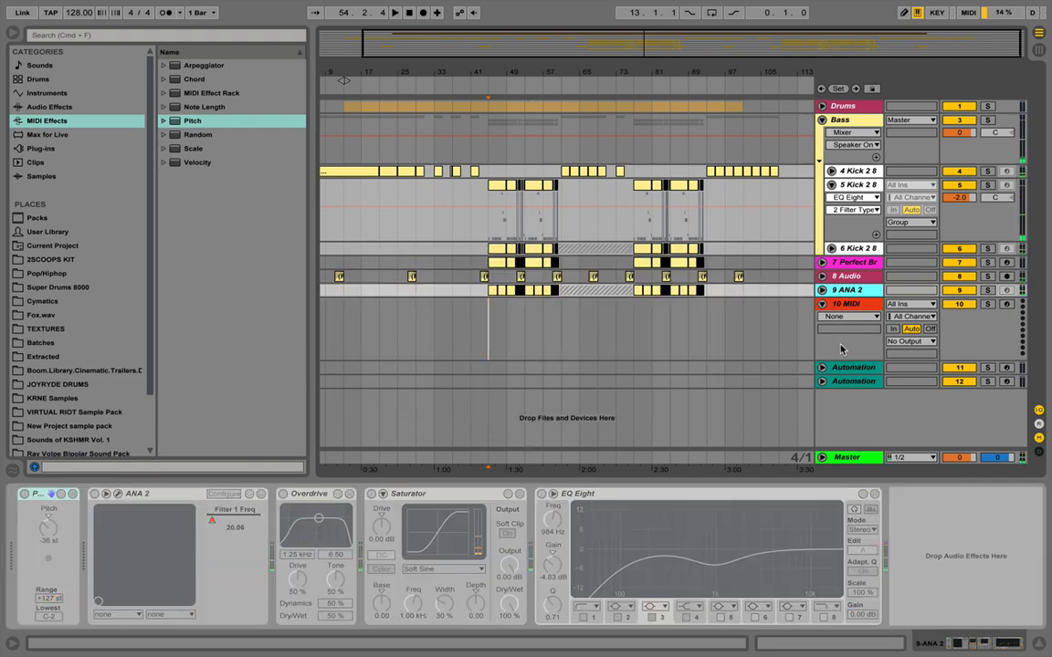
Search the plug-ins for "ana 2" and load the Sonic Academy Audio Units version of ANA 2 onto the new MIDI track.
{"action": "left_click", "coordinate": [834, 309]}
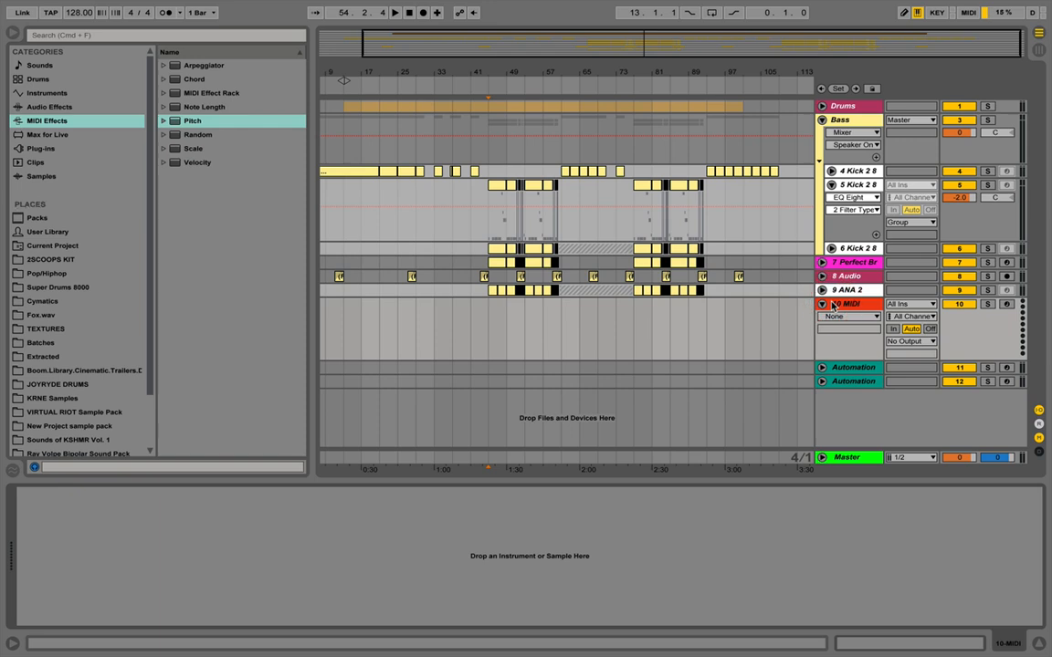
{"action": "left_click", "coordinate": [151, 36]}
{"action": "type", "text": "an"}
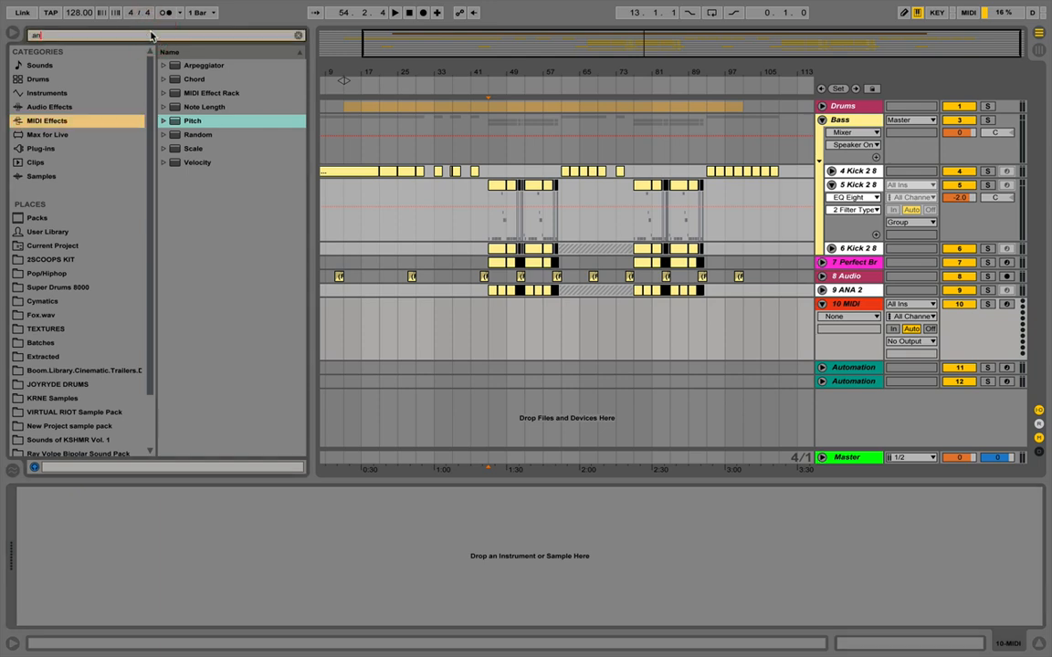
{"action": "type", "text": "a 2"}
{"action": "left_click", "coordinate": [41, 148]}
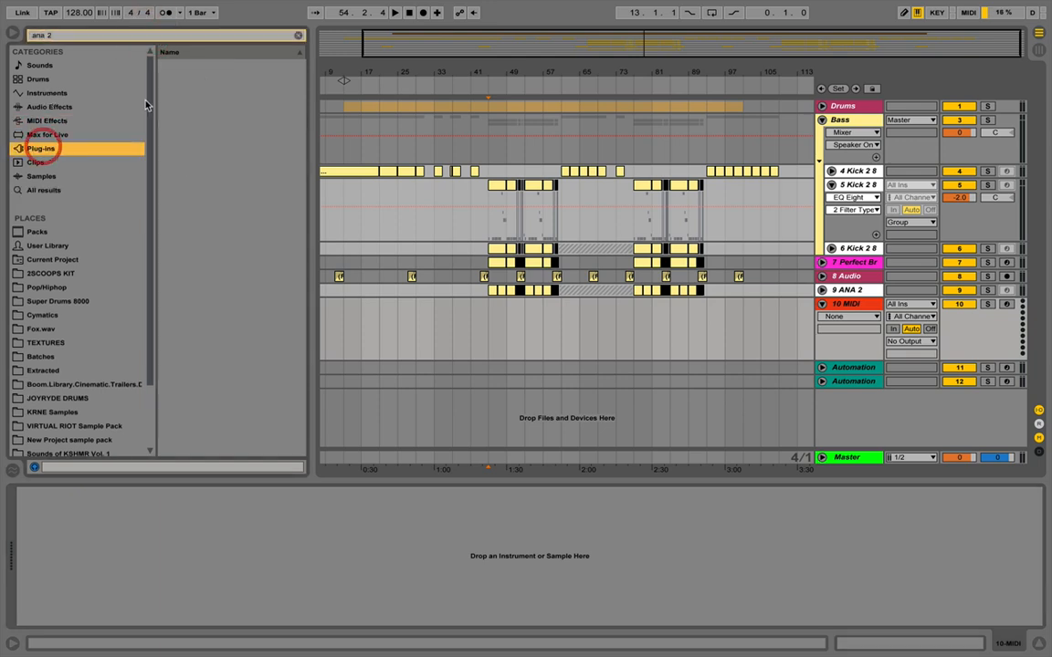
{"action": "left_click", "coordinate": [187, 107]}
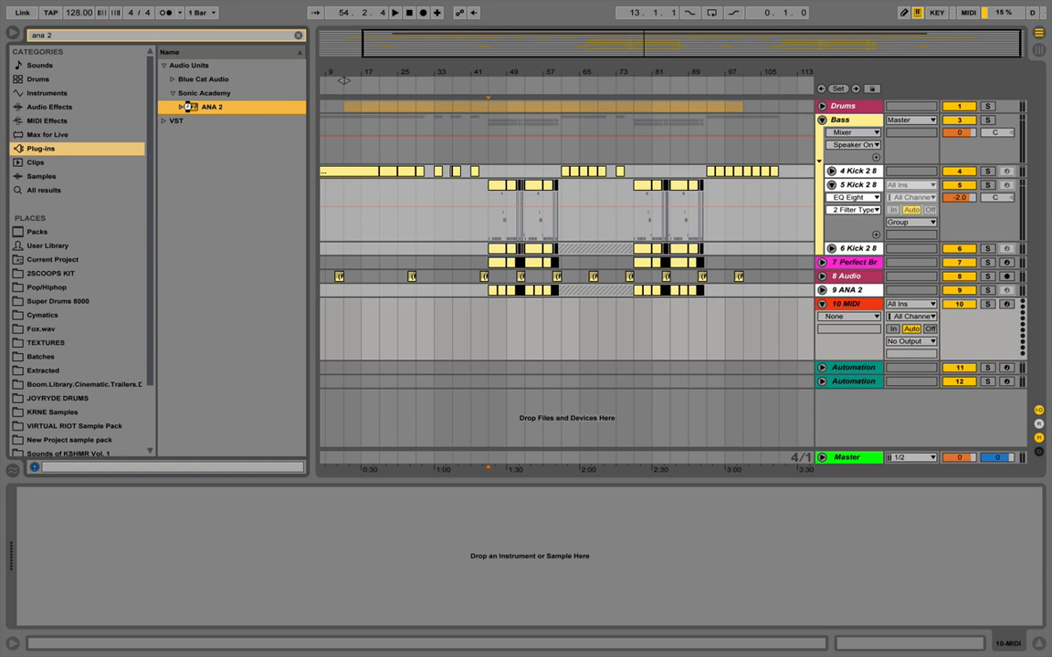
{"action": "double_click", "coordinate": [188, 107]}
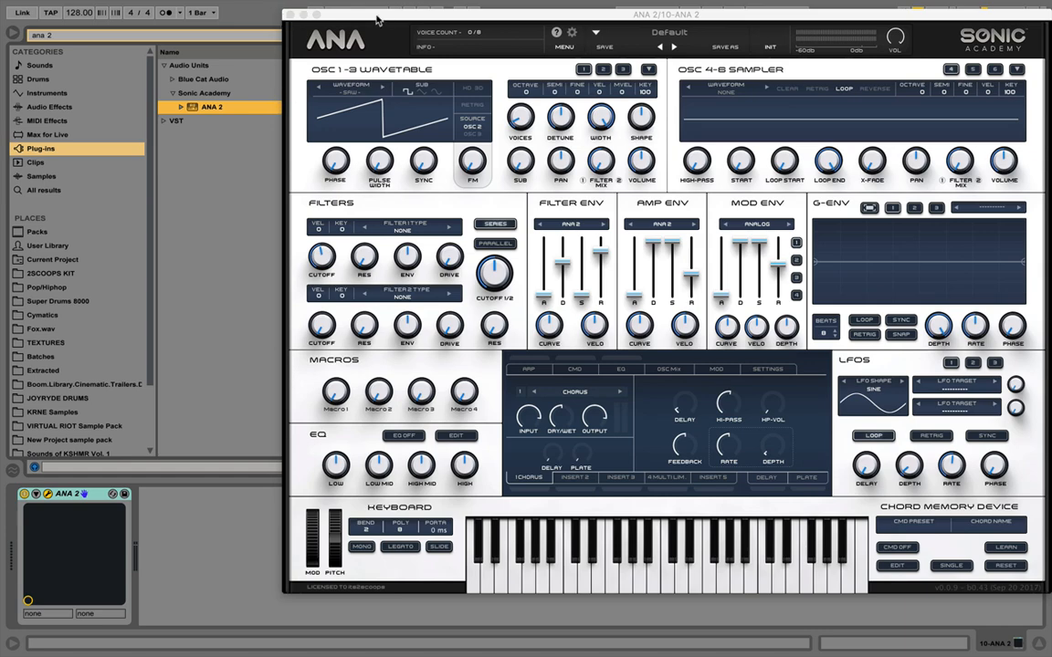
{"action": "left_click_drag", "start_coordinate": [375, 16], "coordinate": [206, 19]}
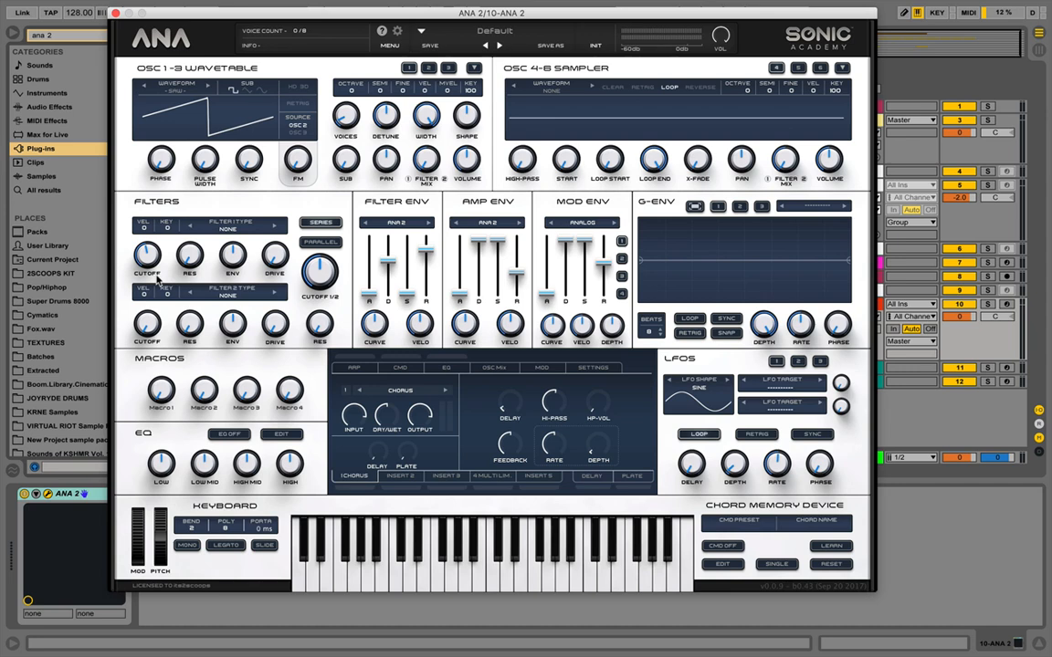
Set oscillator 1 of the new ANA 2 to the digital 2D Kick 1 waveform and arm its track.
{"action": "left_click", "coordinate": [168, 99]}
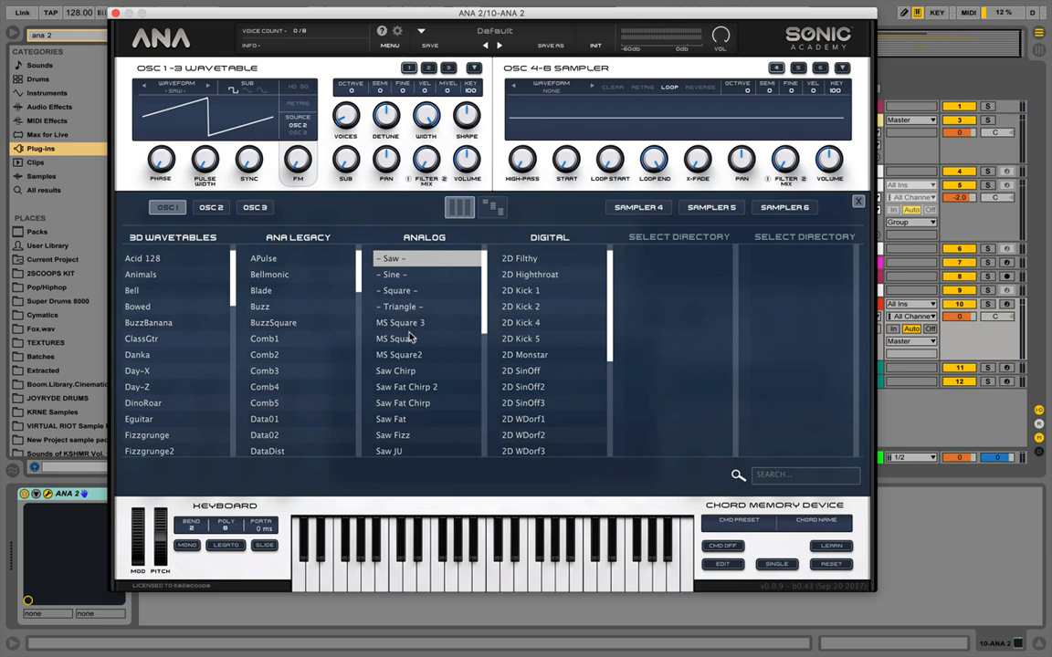
{"action": "scroll", "coordinate": [409, 338], "scroll_direction": "down", "scroll_amount": 5}
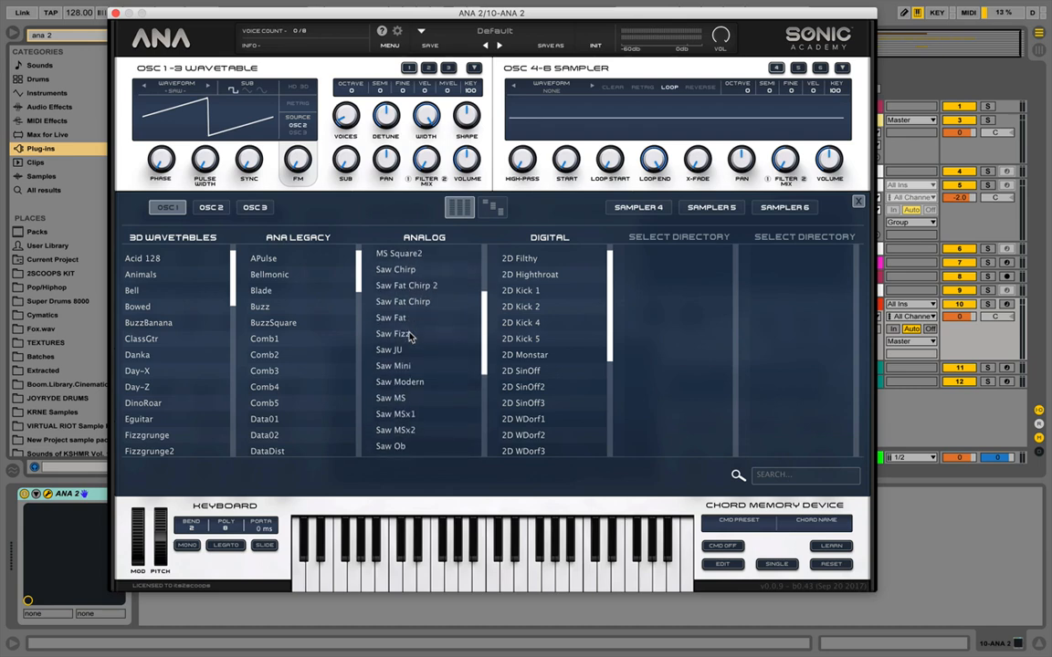
{"action": "scroll", "coordinate": [409, 337], "scroll_direction": "down", "scroll_amount": 3}
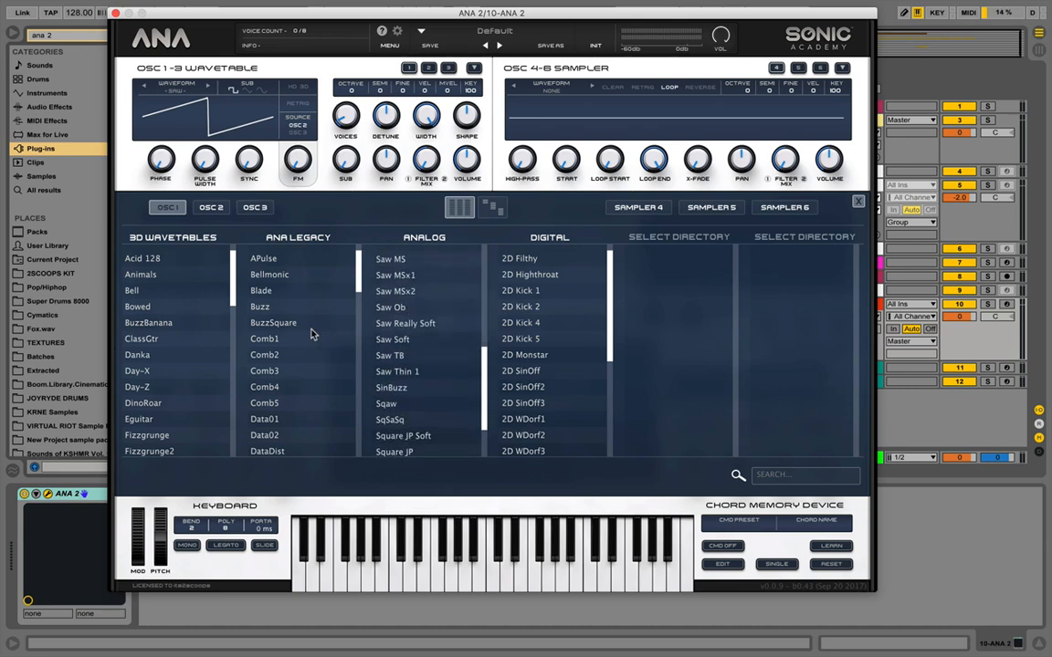
{"action": "scroll", "coordinate": [310, 335], "scroll_direction": "down", "scroll_amount": 10}
{"action": "scroll", "coordinate": [311, 334], "scroll_direction": "down", "scroll_amount": 10}
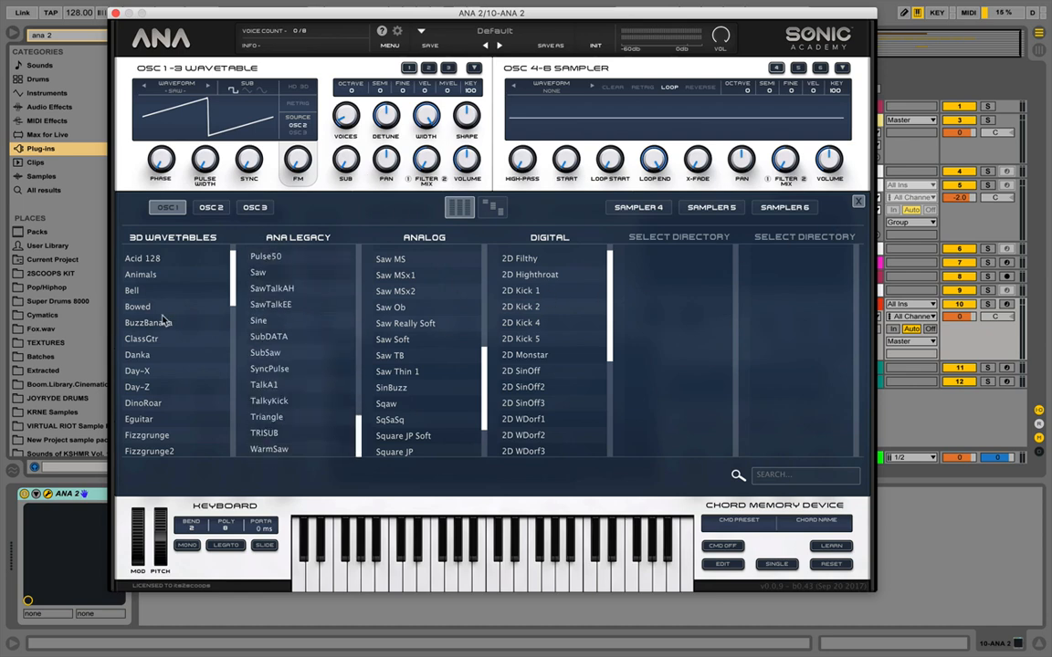
{"action": "scroll", "coordinate": [151, 302], "scroll_direction": "down", "scroll_amount": 15}
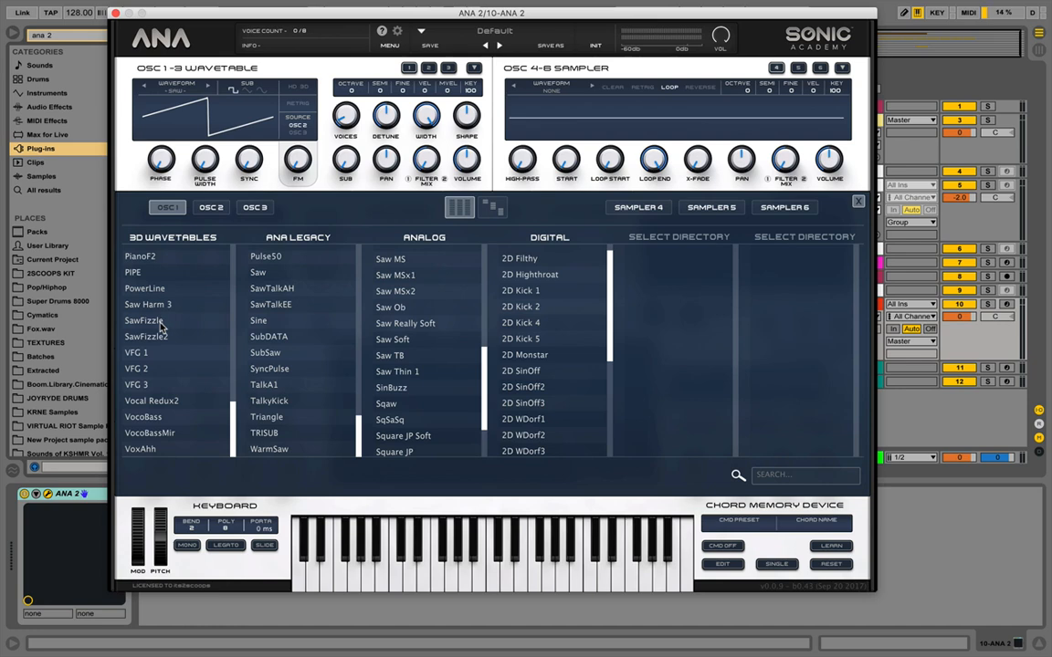
{"action": "scroll", "coordinate": [160, 325], "scroll_direction": "up", "scroll_amount": 15}
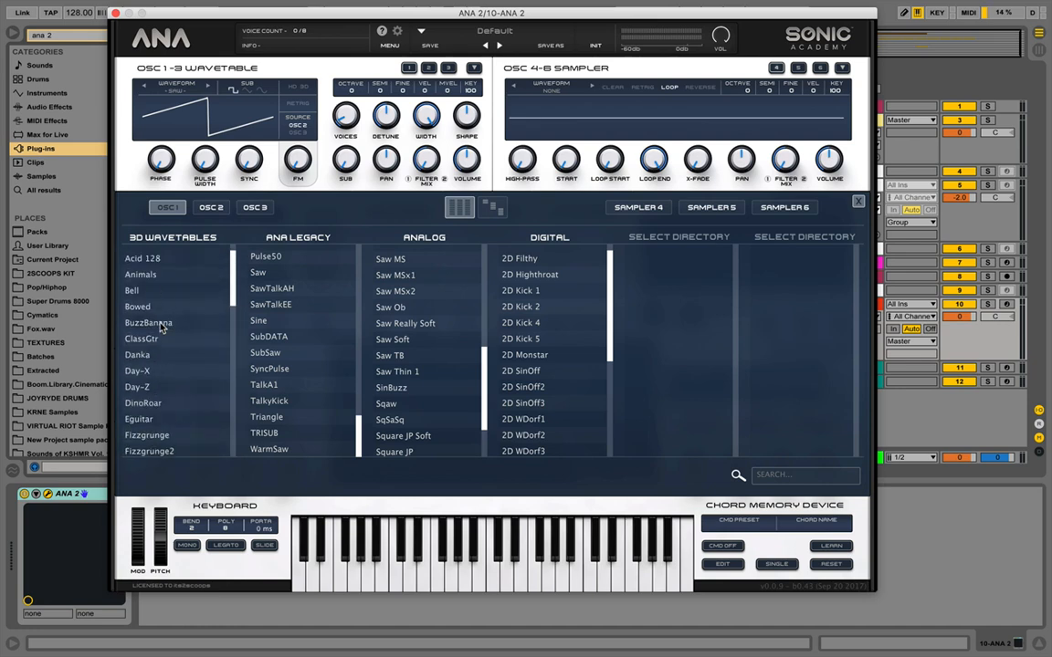
{"action": "scroll", "coordinate": [285, 301], "scroll_direction": "up", "scroll_amount": 10}
{"action": "scroll", "coordinate": [416, 308], "scroll_direction": "up", "scroll_amount": 5}
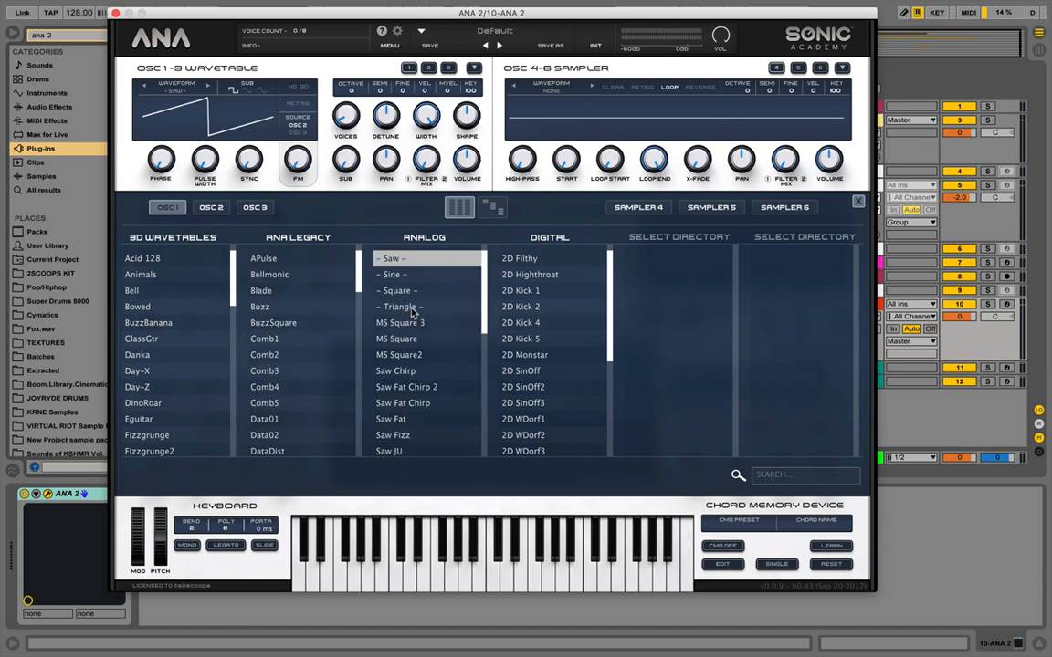
{"action": "left_click", "coordinate": [543, 291]}
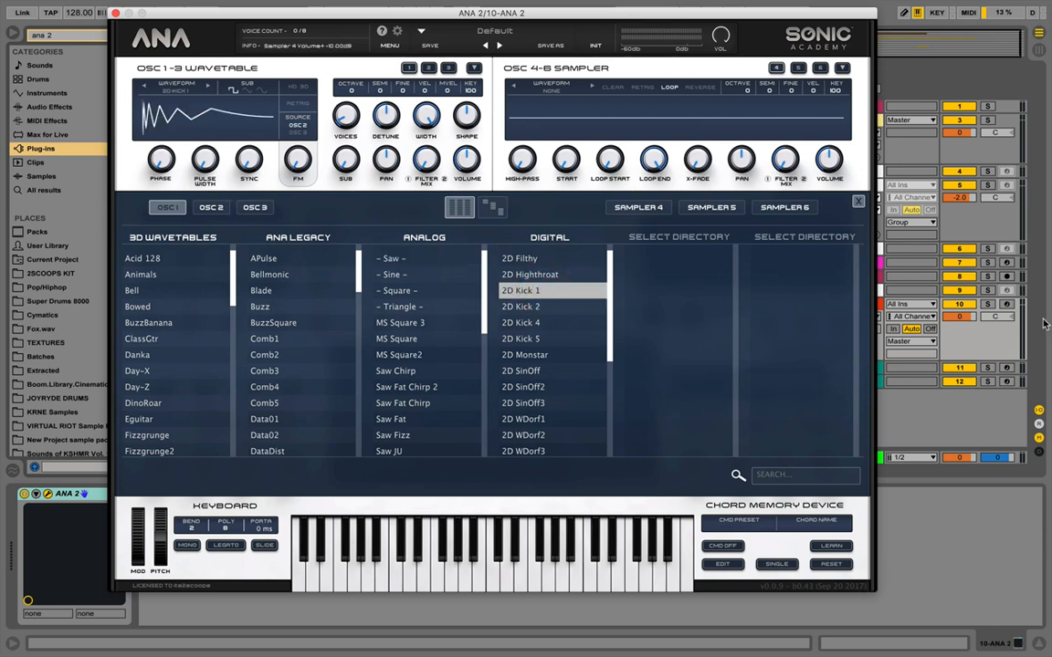
{"action": "left_click", "coordinate": [1006, 304]}
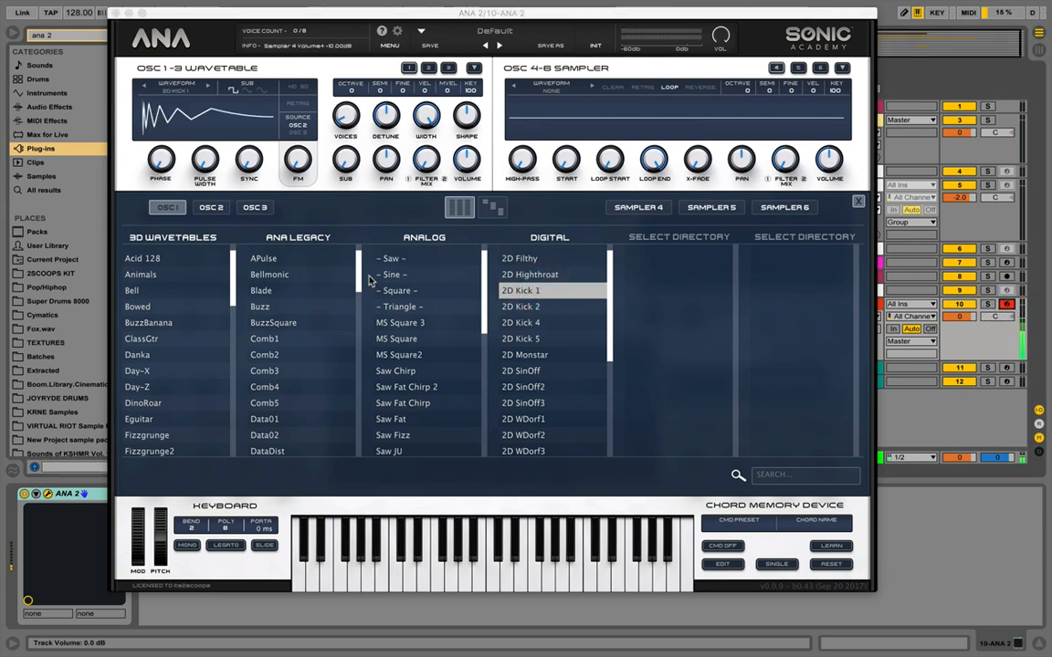
Audition oscillator 1's 2D Kick 1 waveform by playing notes in several octaves.
{"action": "key", "text": "a"}
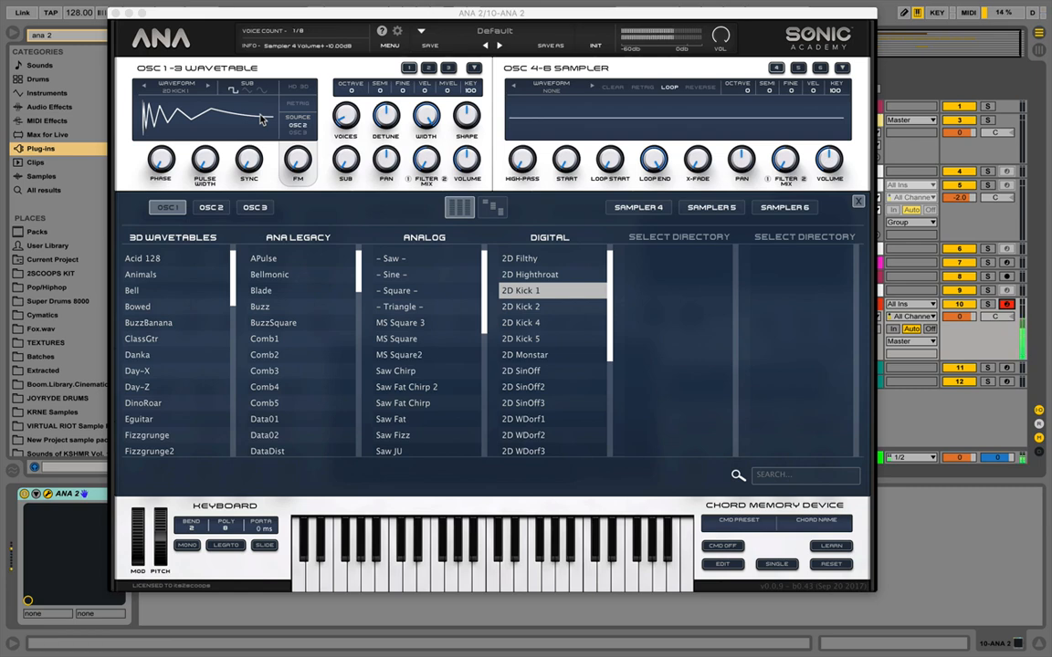
{"action": "key", "text": "z"}
{"action": "key", "text": "z"}
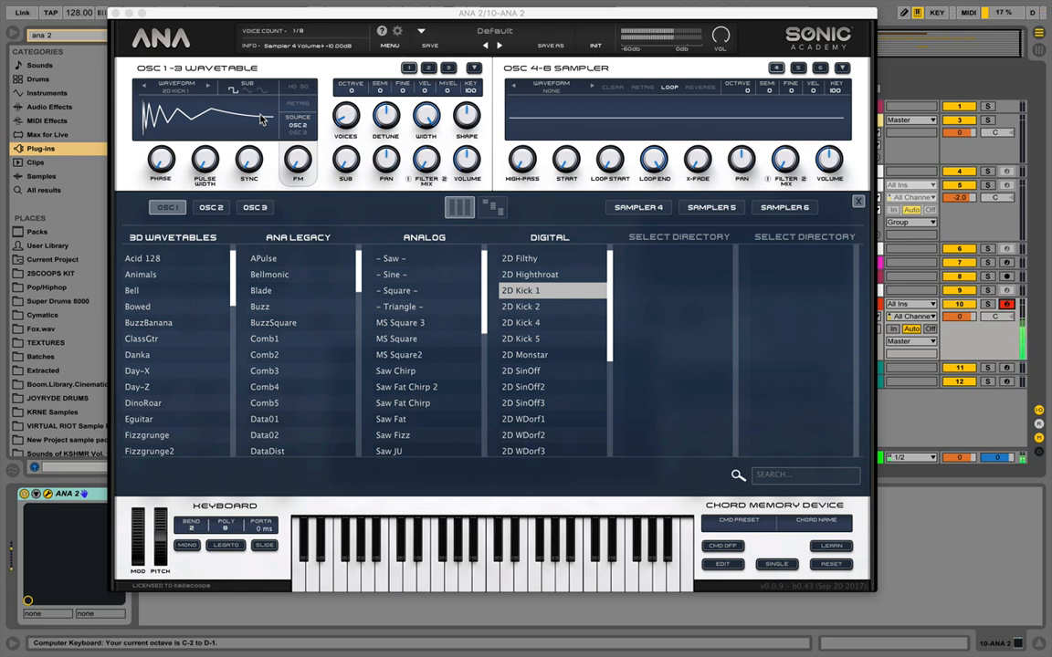
{"action": "key", "text": "x"}
{"action": "key", "text": "x"}
{"action": "key", "text": "x"}
{"action": "key", "text": "a"}
{"action": "key", "text": "x"}
{"action": "key", "text": "a"}
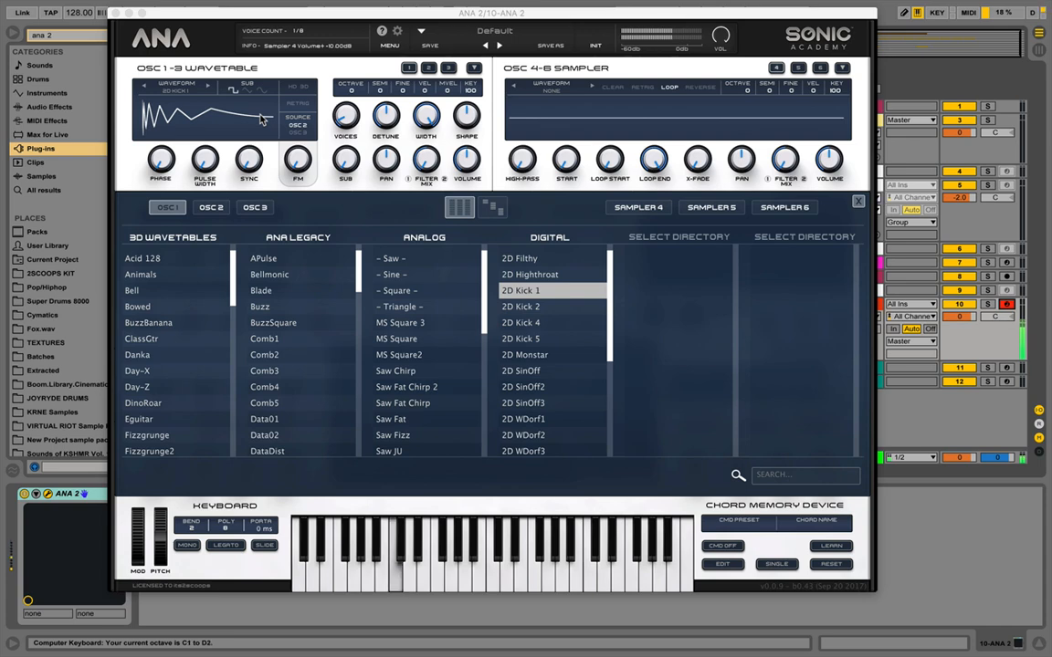
{"action": "key", "text": "z"}
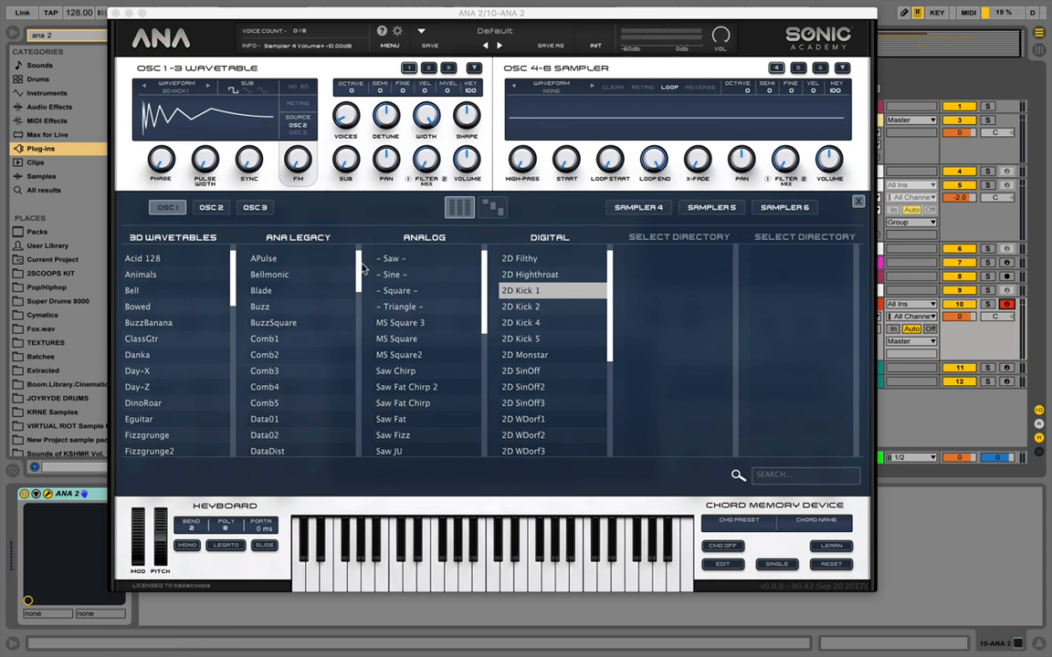
Close the waveform browser, then set the portamento time to 112 ms and turn on Slide, testing it with notes.
{"action": "left_click", "coordinate": [857, 200]}
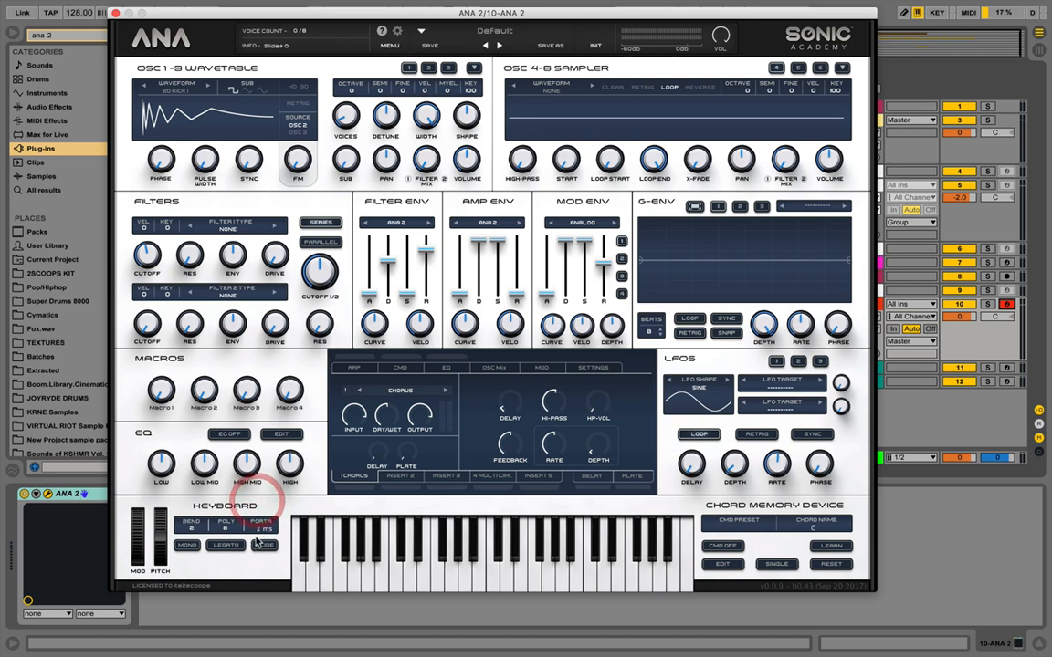
{"action": "left_click_drag", "start_coordinate": [256, 528], "coordinate": [261, 495]}
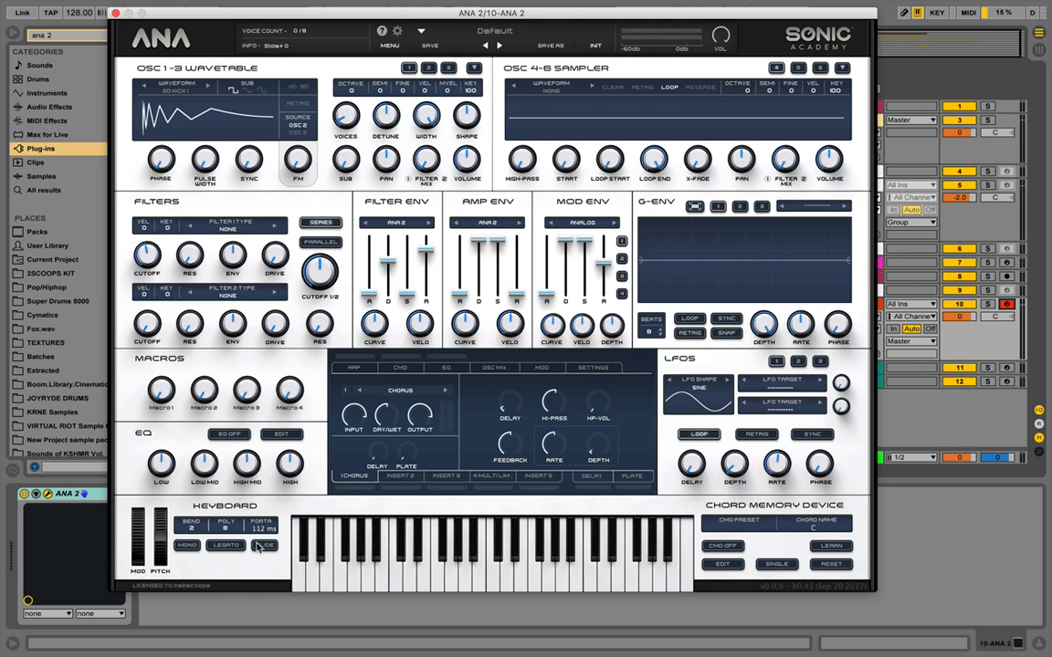
{"action": "left_click", "coordinate": [260, 546]}
{"action": "key", "text": "a"}
{"action": "key", "text": "s"}
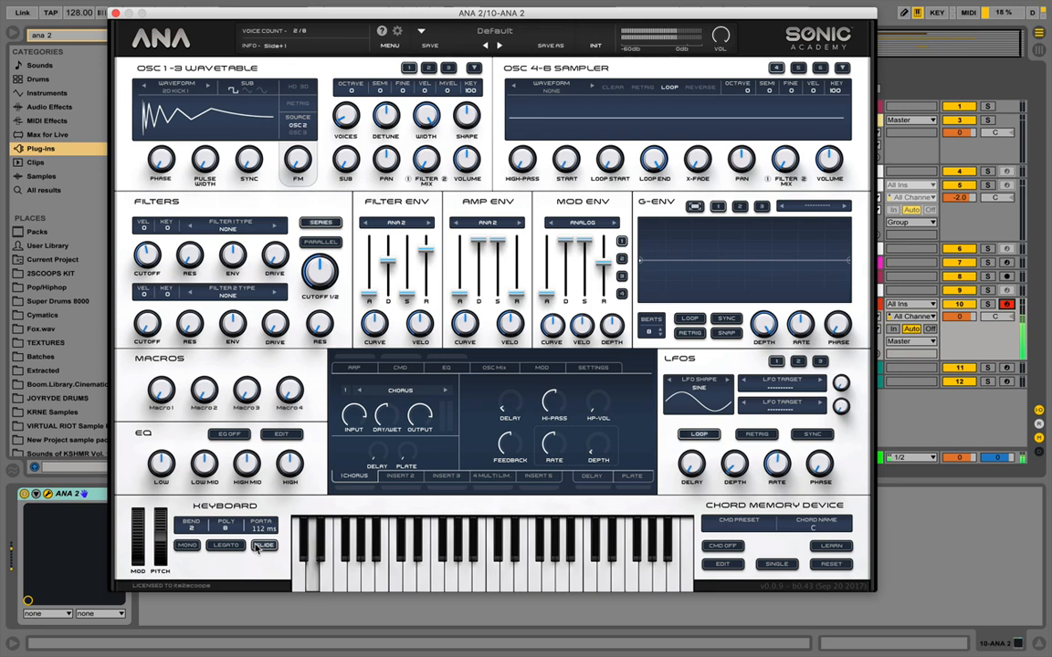
{"action": "key", "text": "z"}
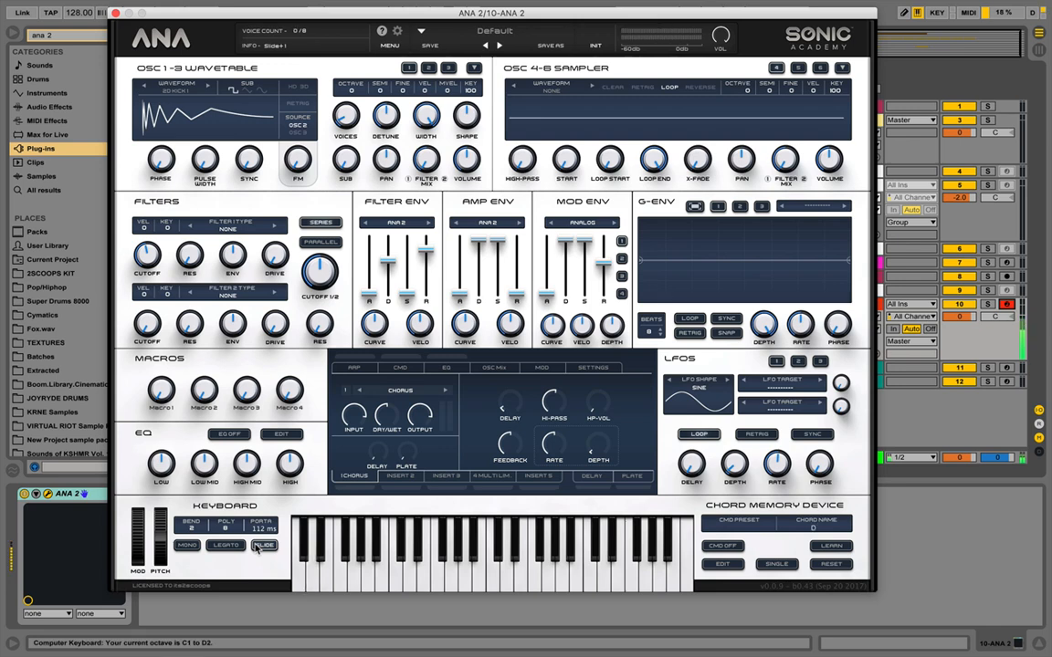
Switch the synth to Mono and play notes across octaves to test the glide.
{"action": "left_click", "coordinate": [188, 545]}
{"action": "key", "text": "a"}
{"action": "key", "text": "k"}
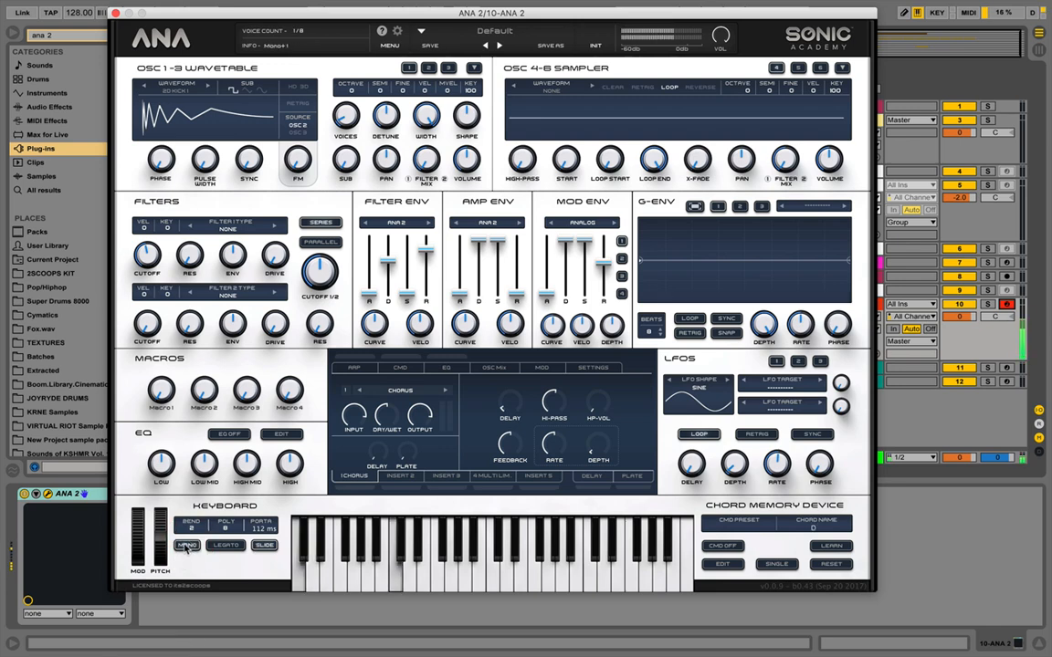
{"action": "key", "text": "k"}
{"action": "key", "text": "k"}
{"action": "key", "text": "h"}
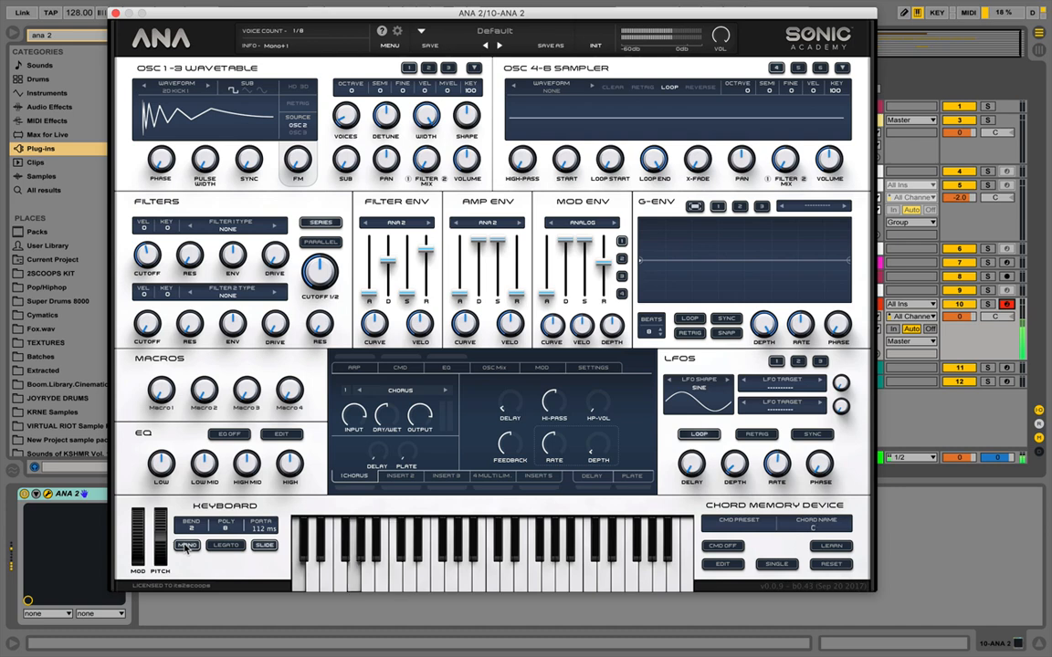
{"action": "key", "text": "y"}
{"action": "key", "text": "u"}
{"action": "key", "text": "y"}
{"action": "key", "text": "g"}
{"action": "key", "text": "z"}
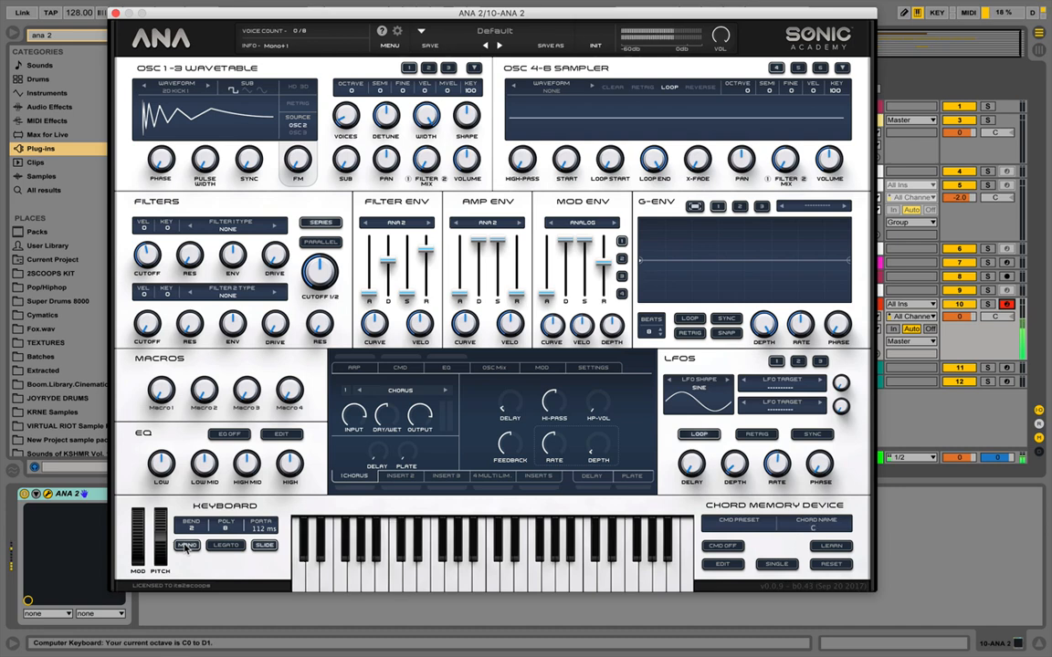
{"action": "key", "text": "z"}
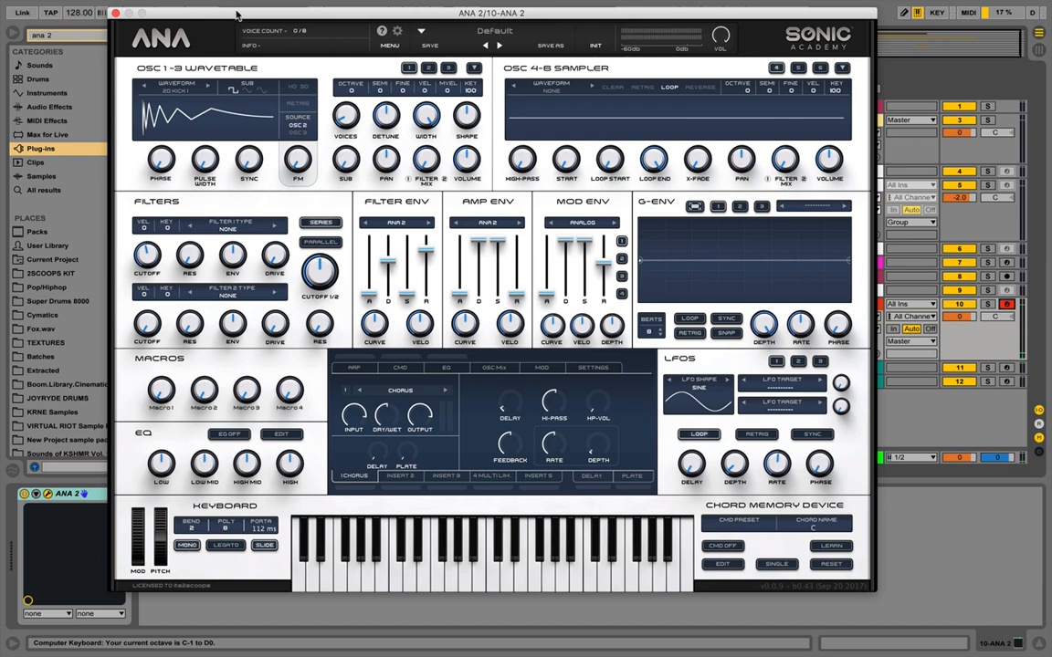
Close the ANA 2 window and add the Phaser audio effect after the synth on track 10.
{"action": "left_click_drag", "start_coordinate": [241, 16], "coordinate": [331, 20]}
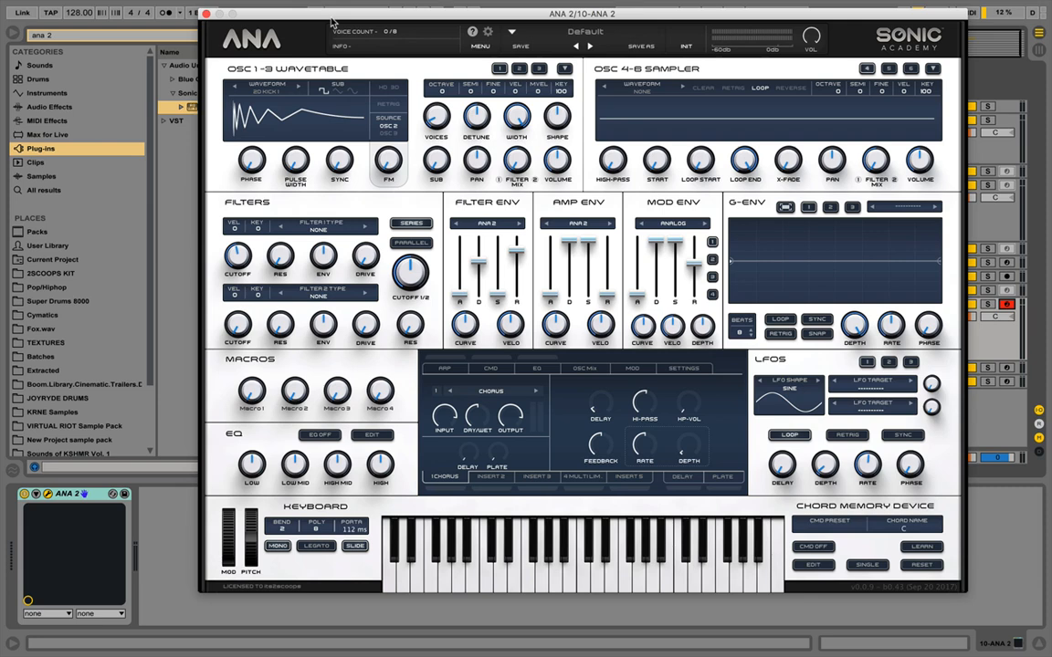
{"action": "left_click", "coordinate": [207, 13]}
{"action": "left_click", "coordinate": [152, 39]}
{"action": "key", "text": "BackSpace"}
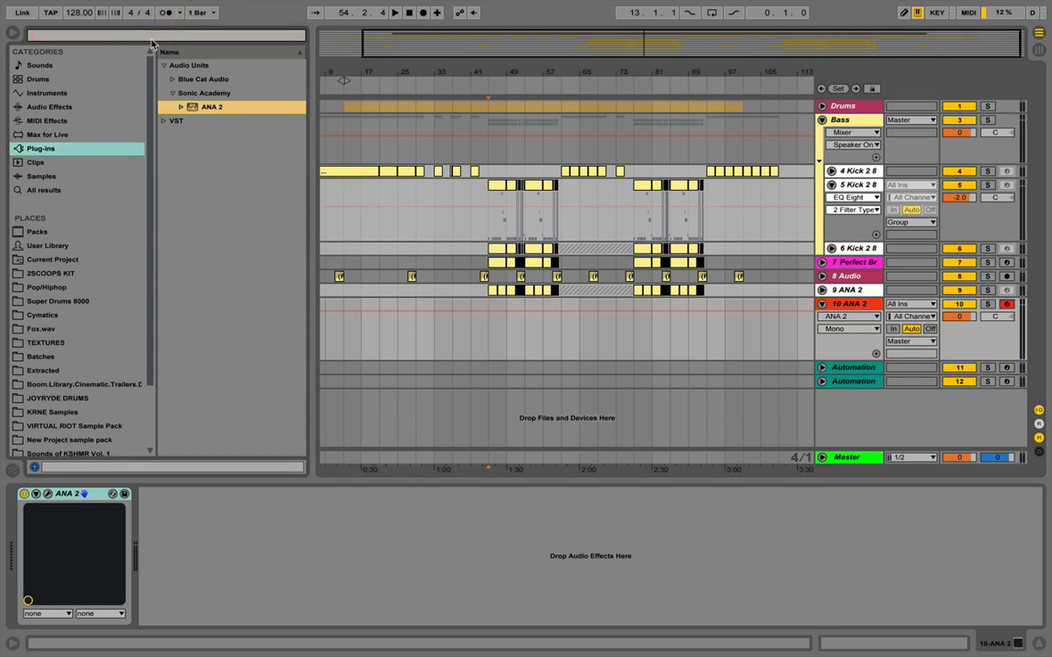
{"action": "type", "text": "Phas"}
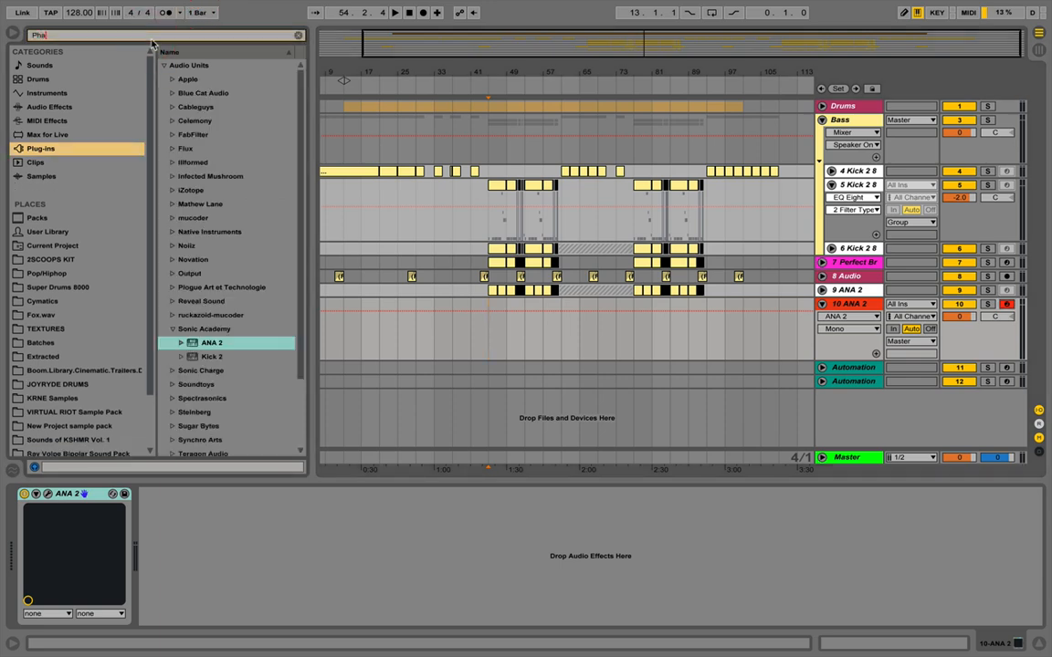
{"action": "left_click", "coordinate": [46, 107]}
{"action": "double_click", "coordinate": [195, 107]}
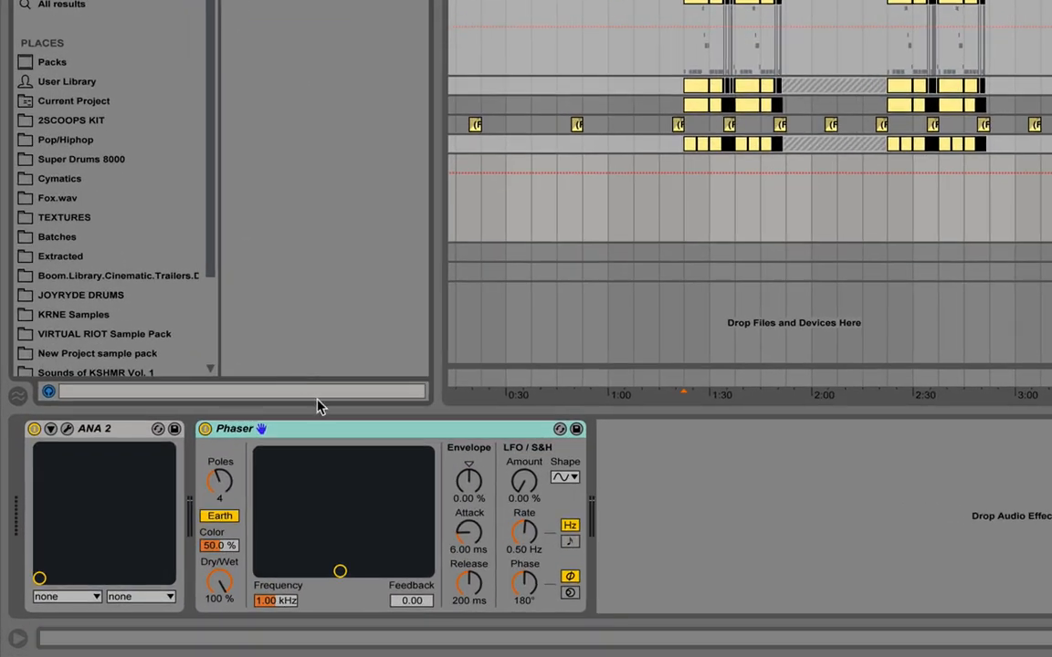
Set the Phaser's feedback to 0.90 and change its mode to Space, auditioning the result with notes.
{"action": "left_click", "coordinate": [407, 604]}
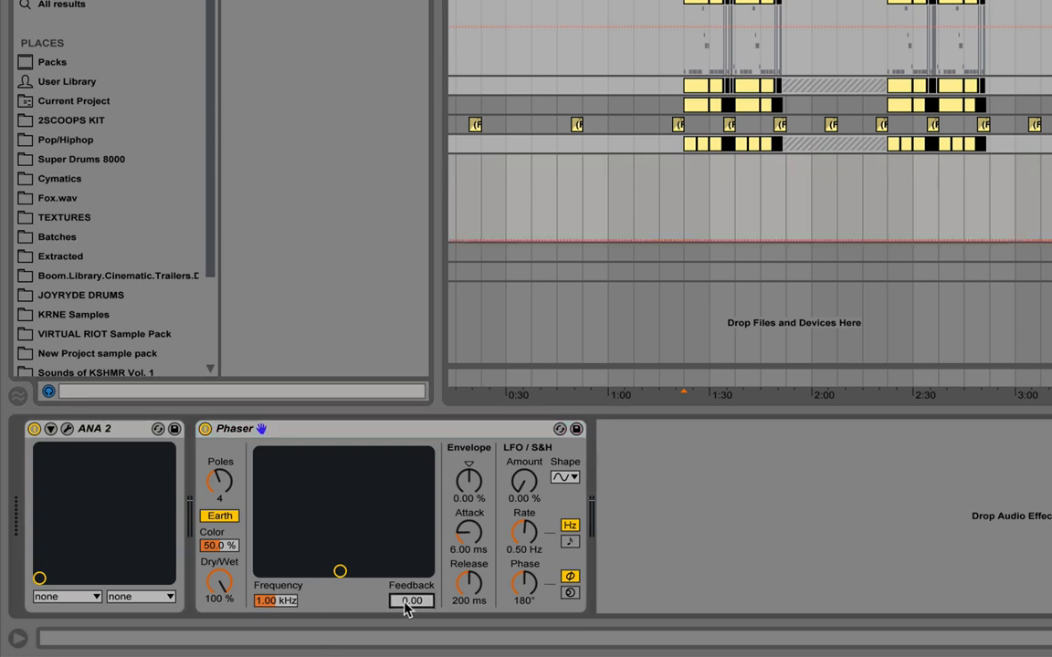
{"action": "left_click_drag", "start_coordinate": [407, 604], "coordinate": [408, 547]}
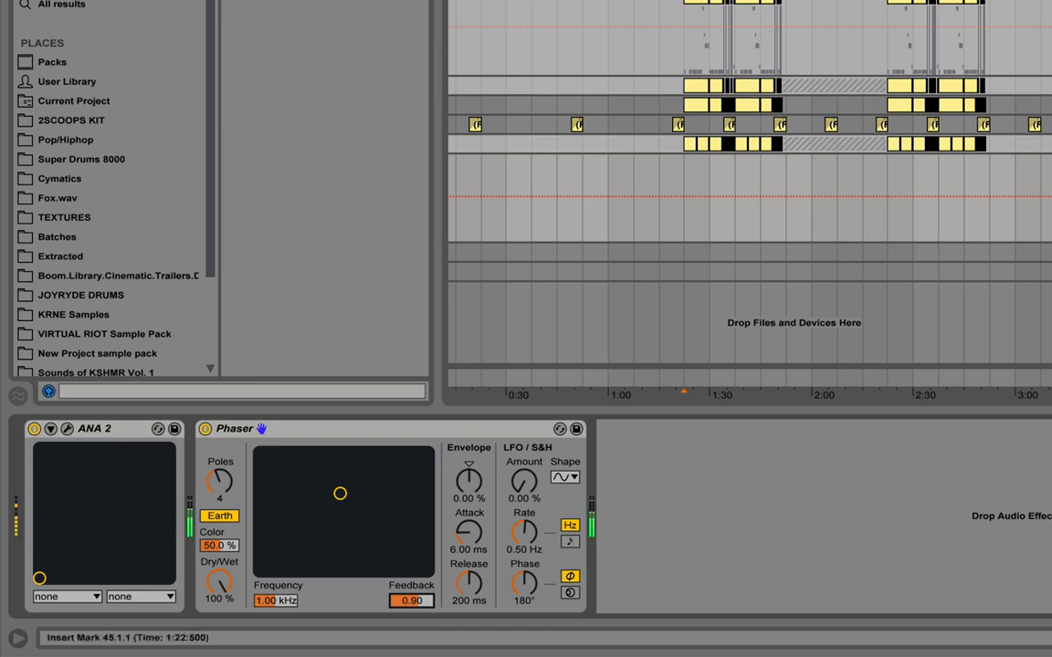
{"action": "left_click", "coordinate": [218, 517]}
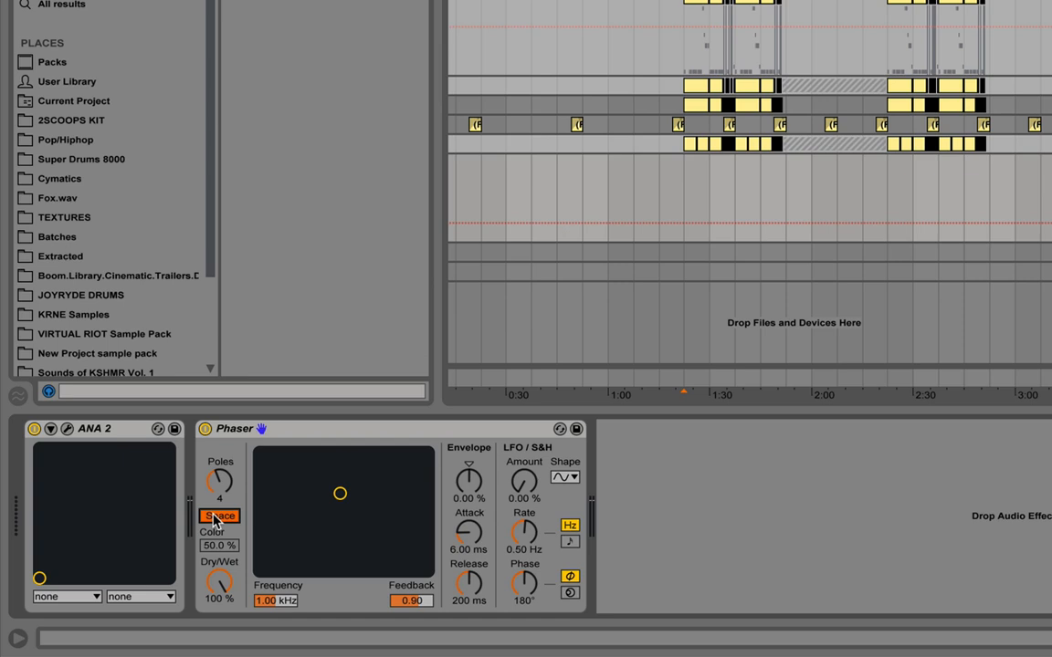
{"action": "key", "text": "a"}
{"action": "key", "text": "z"}
{"action": "key", "text": "x"}
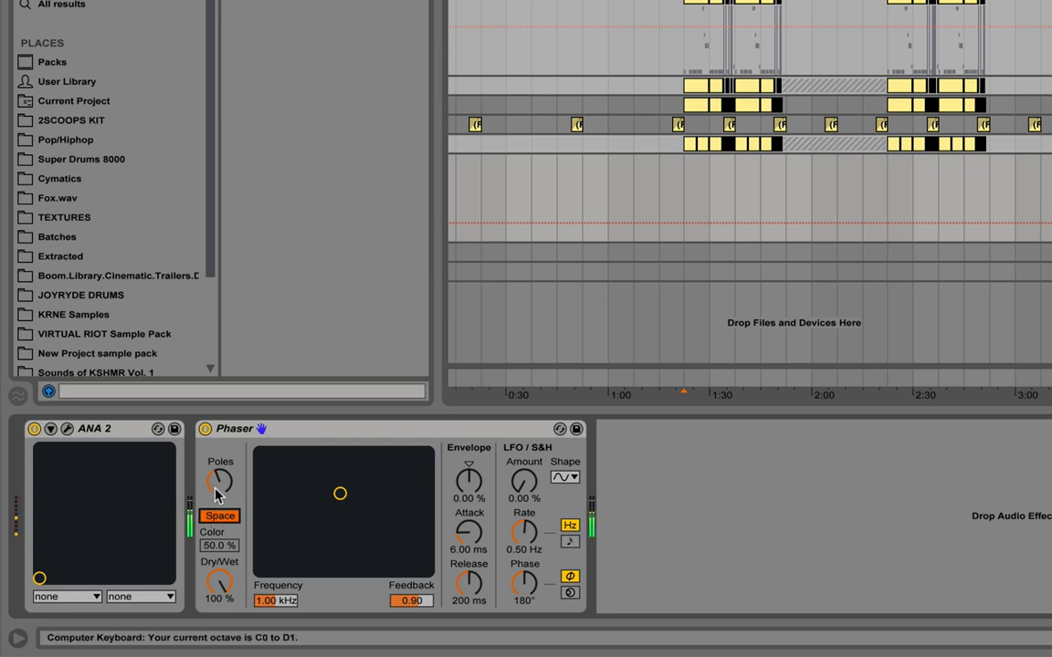
{"action": "key", "text": "x"}
{"action": "key", "text": "x"}
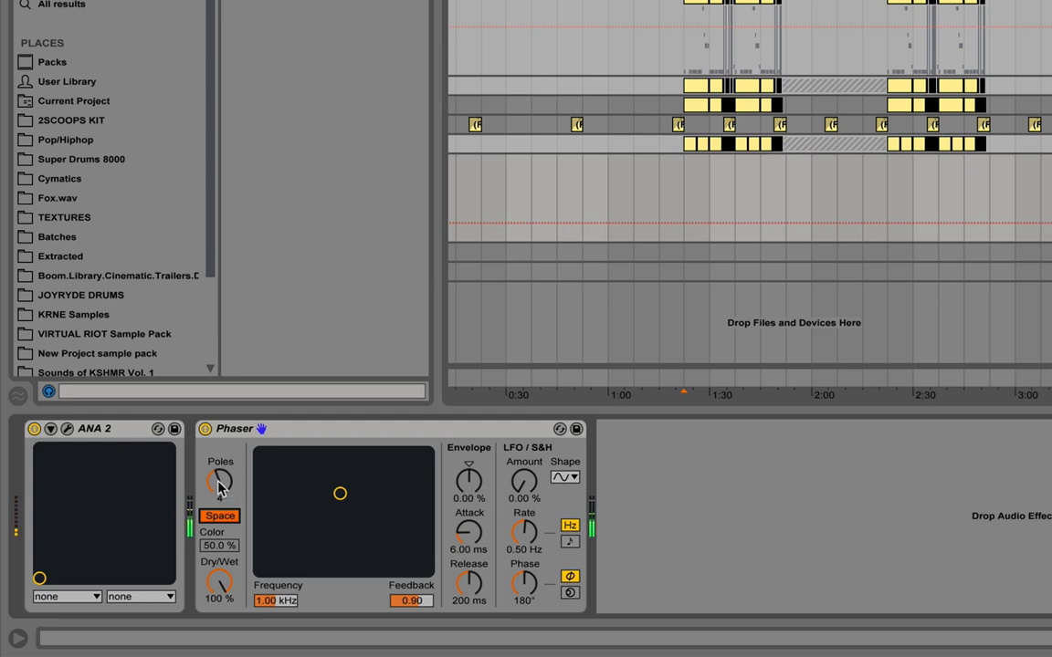
Set the Phaser's poles to 8 and its envelope amount to 100 %, testing the sound with notes.
{"action": "left_click_drag", "start_coordinate": [223, 495], "coordinate": [221, 482]}
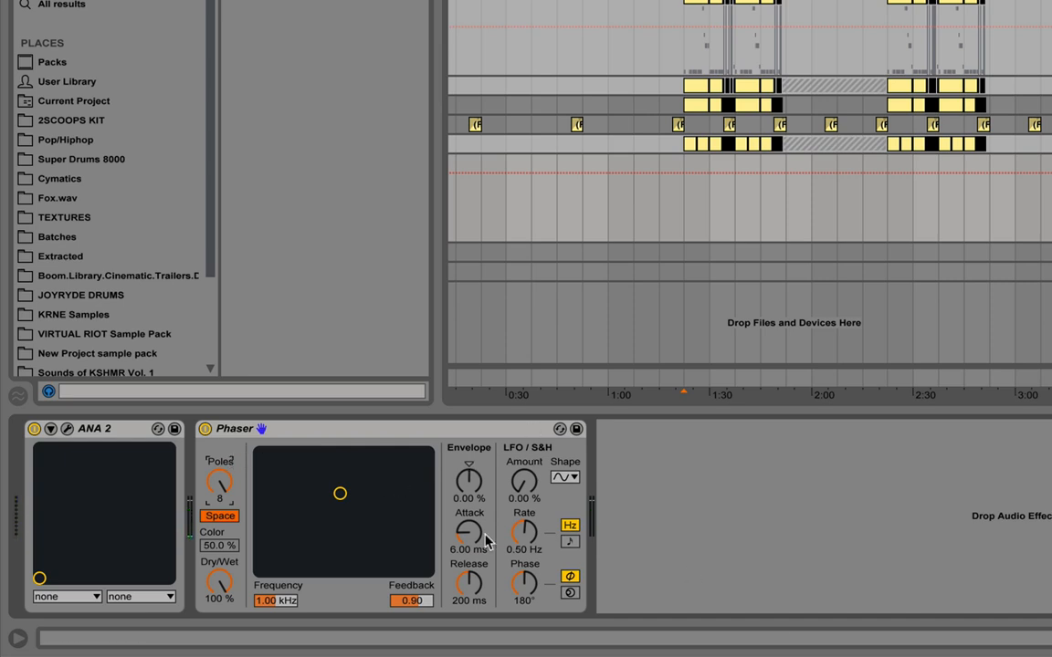
{"action": "left_click_drag", "start_coordinate": [472, 488], "coordinate": [472, 402]}
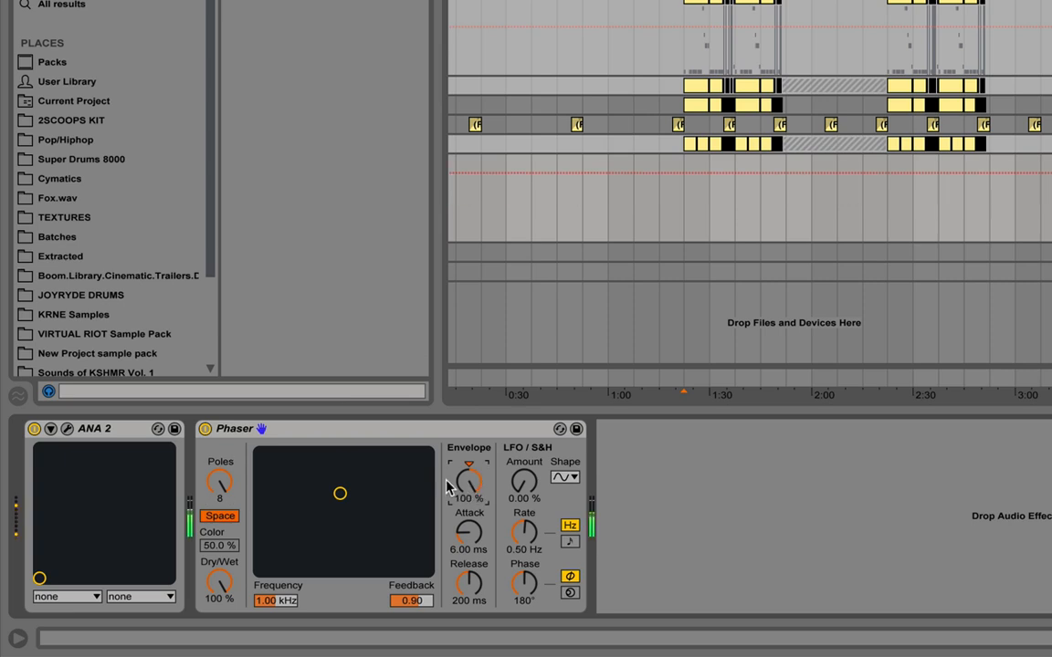
{"action": "key", "text": "z"}
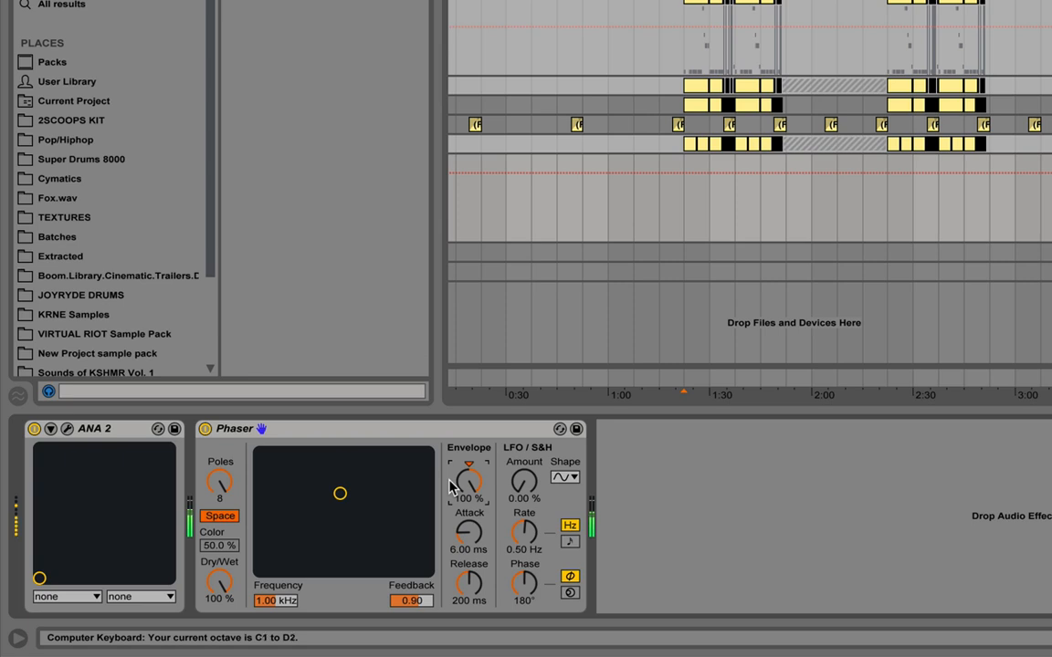
{"action": "key", "text": "x"}
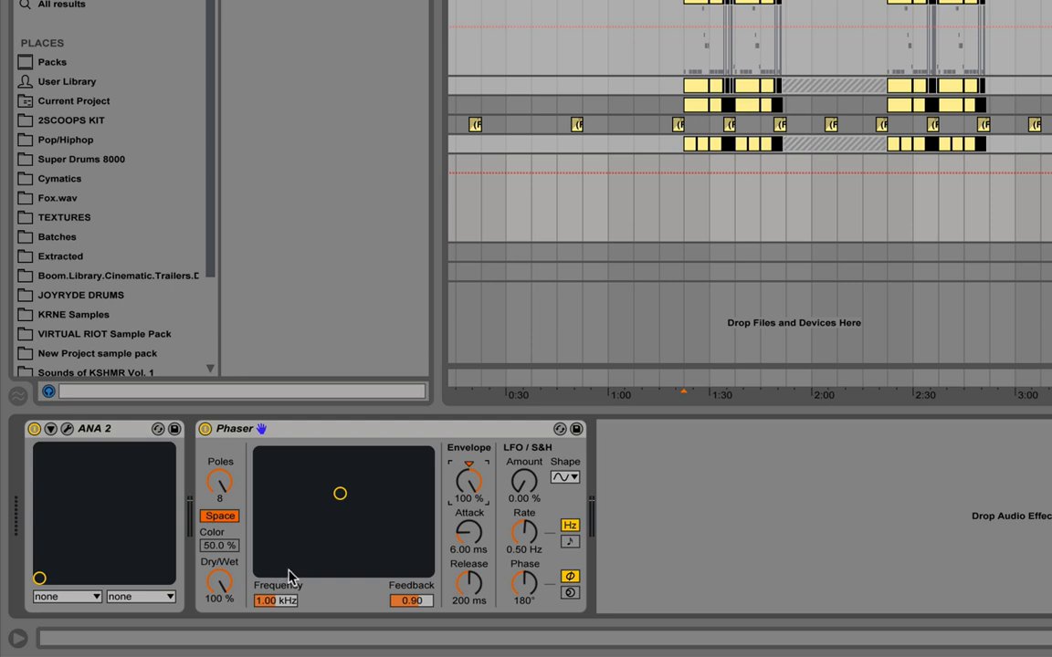
Duplicate the Phaser in the device chain and audition the doubled effect.
{"action": "left_click", "coordinate": [305, 431]}
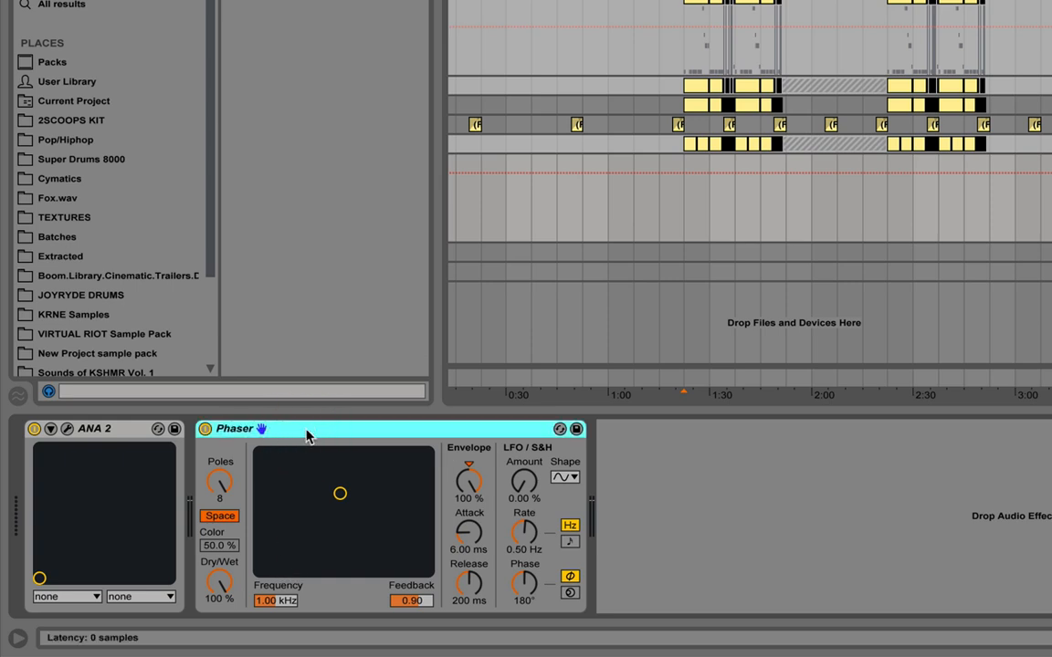
{"action": "key", "text": "super+d"}
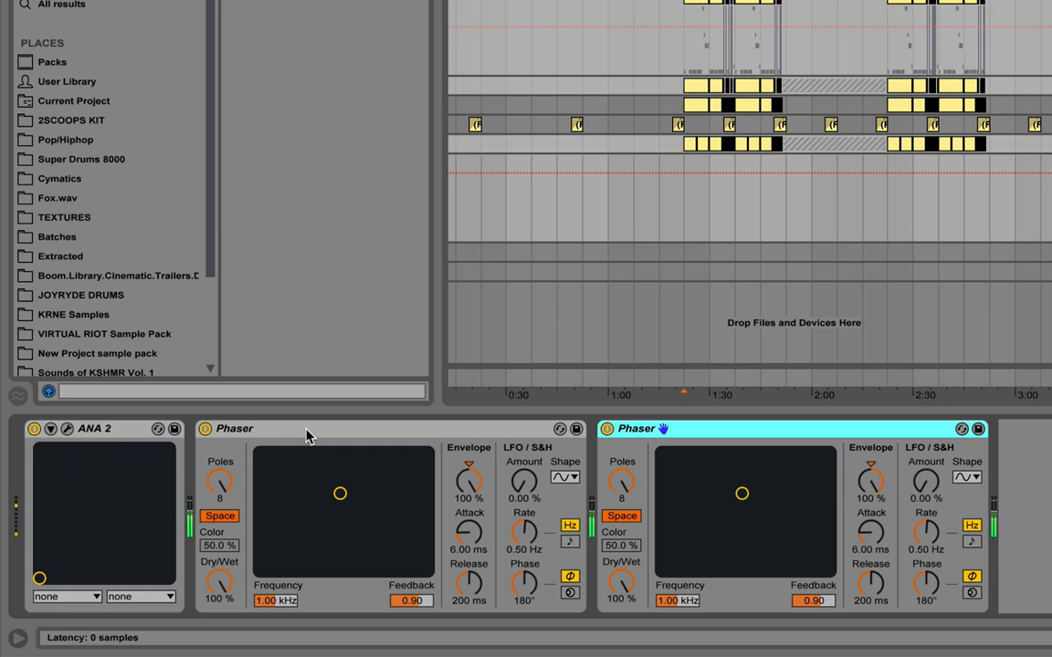
{"action": "key", "text": "z"}
Group both Phasers into an Audio Effect Rack and show its chain list and macro controls.
{"action": "left_click", "coordinate": [306, 432]}
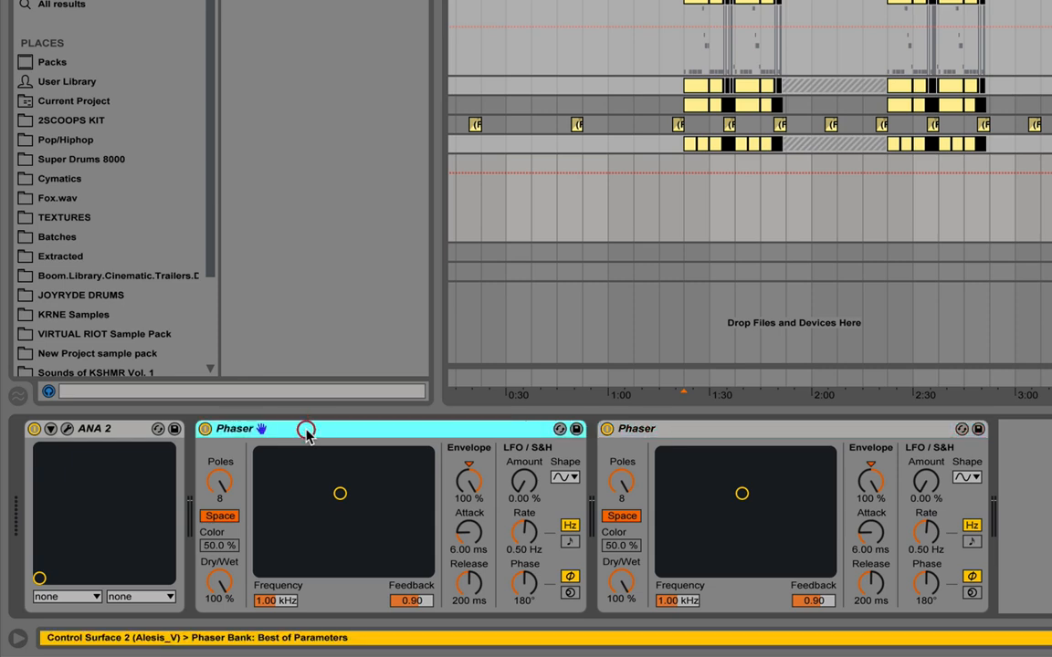
{"action": "left_click", "coordinate": [782, 429], "text": "shift"}
{"action": "key", "text": "super+g"}
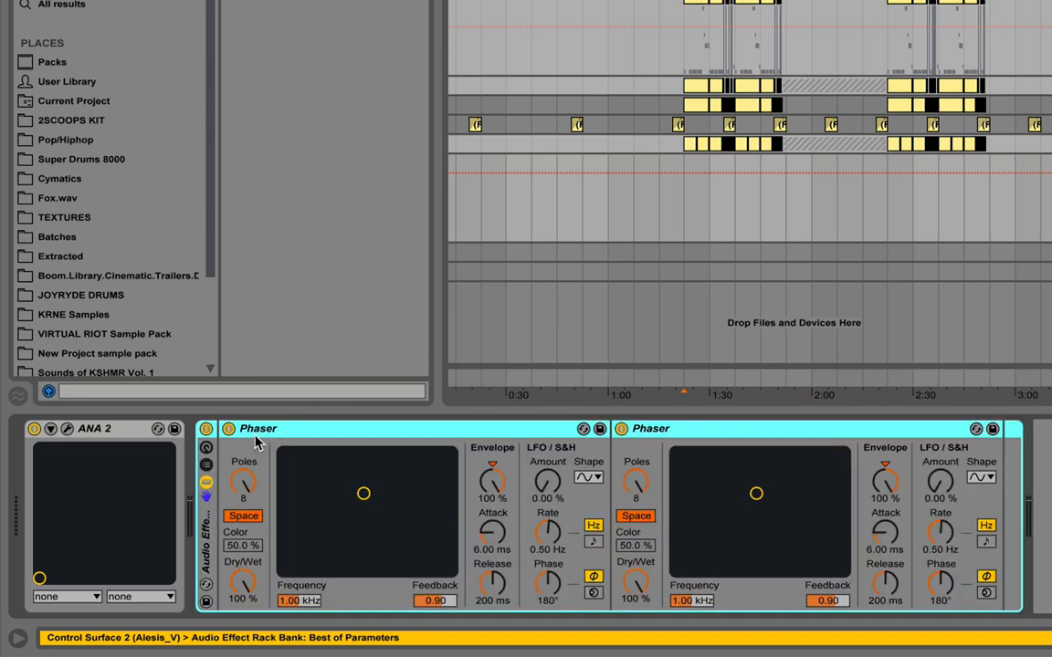
{"action": "left_click", "coordinate": [207, 465]}
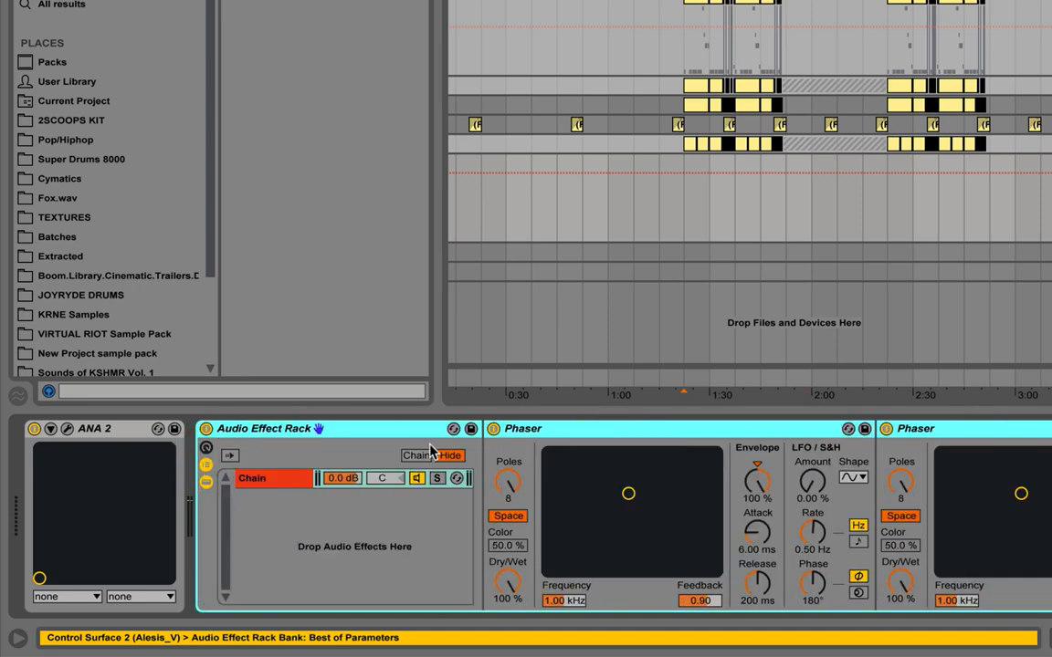
{"action": "left_click", "coordinate": [206, 448]}
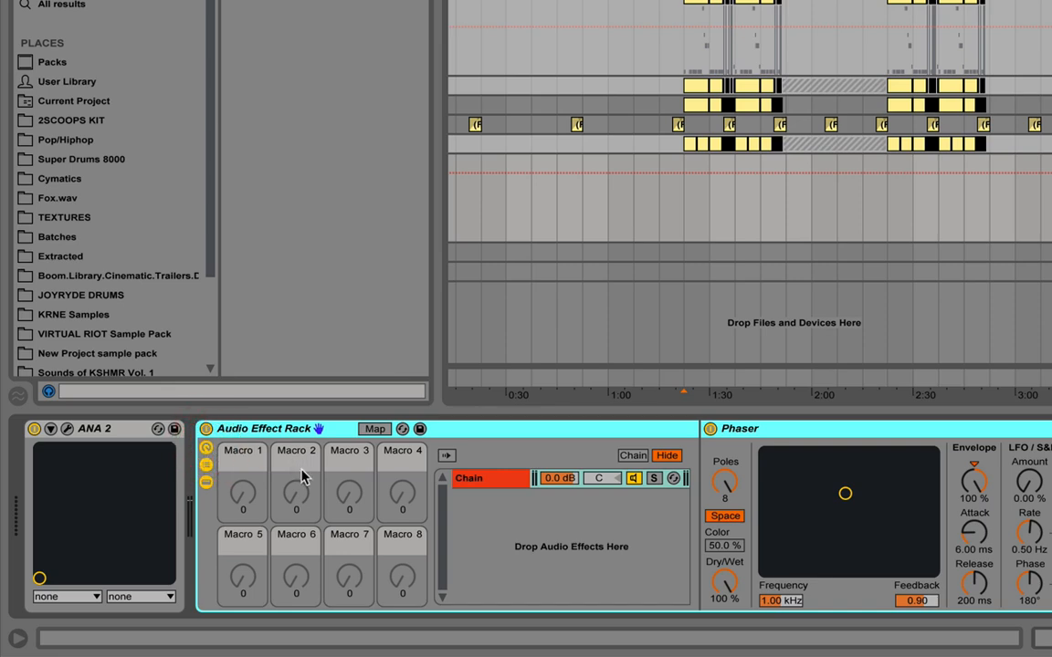
Map the Frequency of both Phasers to Macro 1 of the rack.
{"action": "left_click", "coordinate": [368, 436]}
{"action": "left_click", "coordinate": [781, 600]}
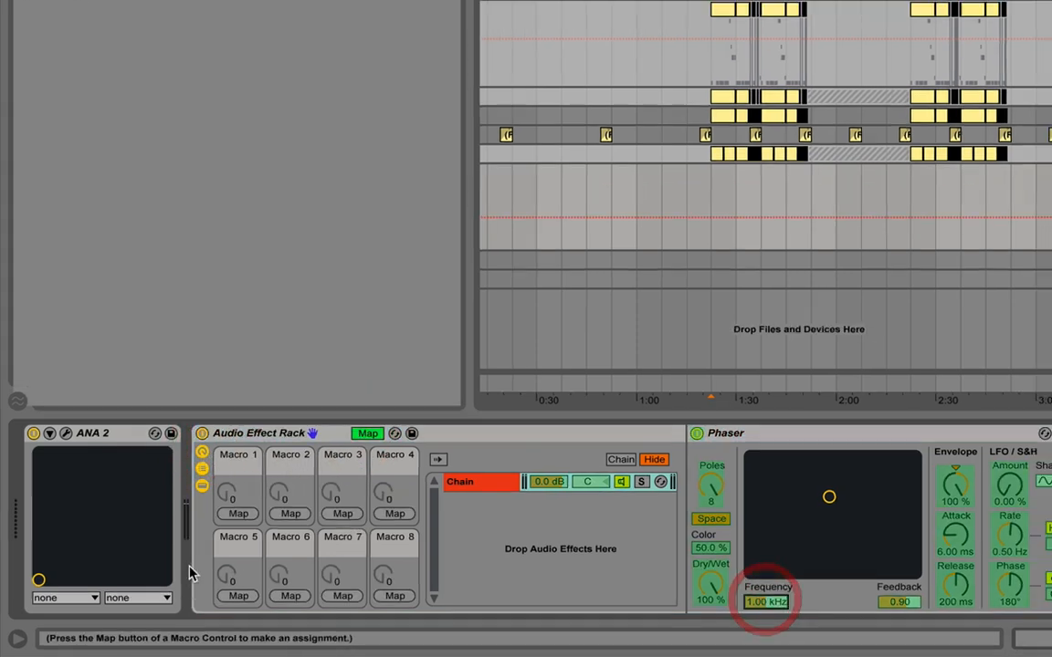
{"action": "left_click", "coordinate": [238, 513]}
{"action": "left_click", "coordinate": [835, 618]}
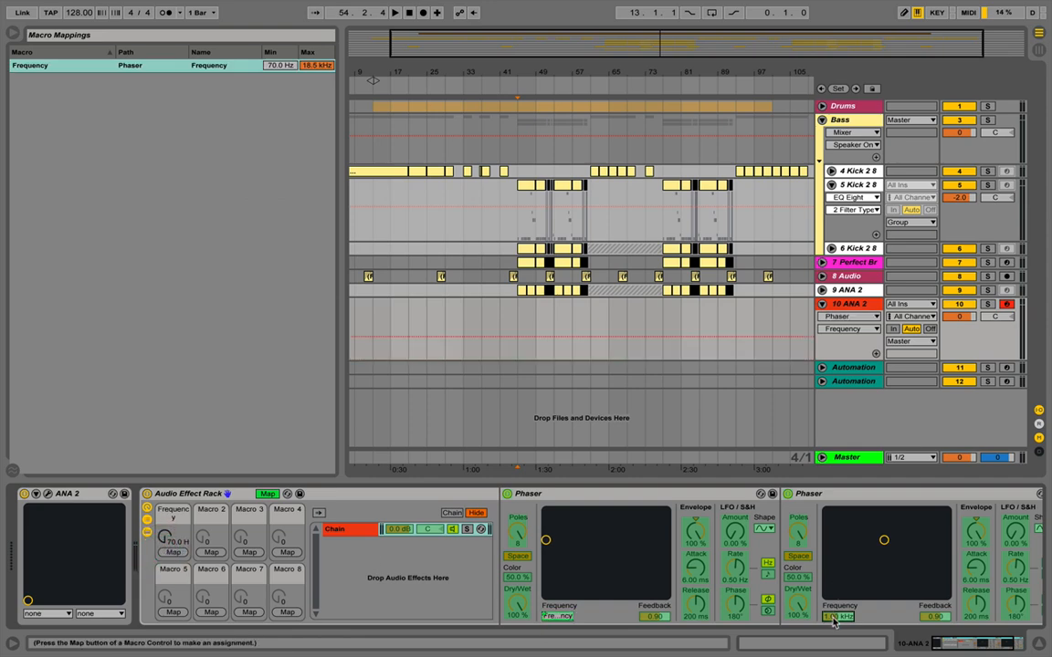
{"action": "left_click", "coordinate": [168, 552]}
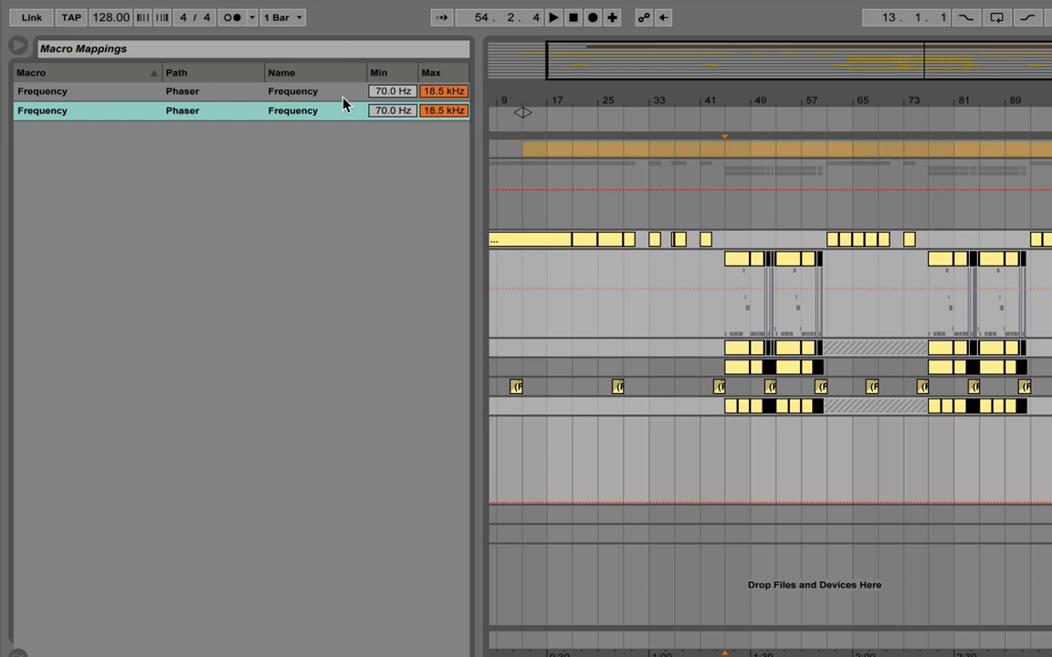
Set the minimum of the first Phaser's Frequency mapping to 73 Hz, try the macro and leave macro mapping mode.
{"action": "left_click", "coordinate": [371, 95]}
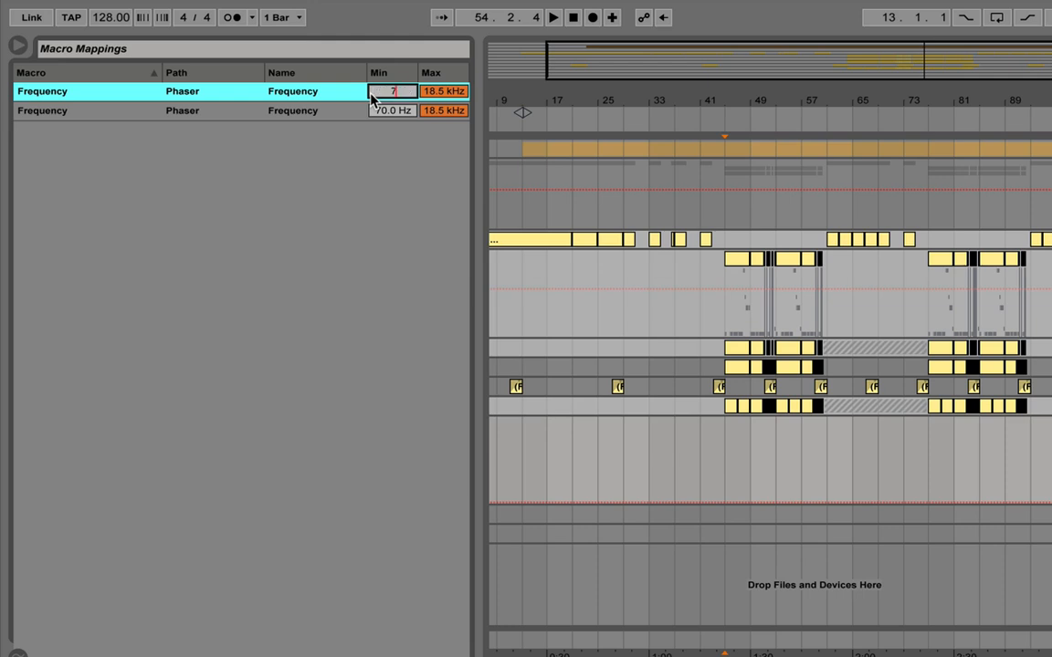
{"action": "type", "text": "73"}
{"action": "key", "text": "Return"}
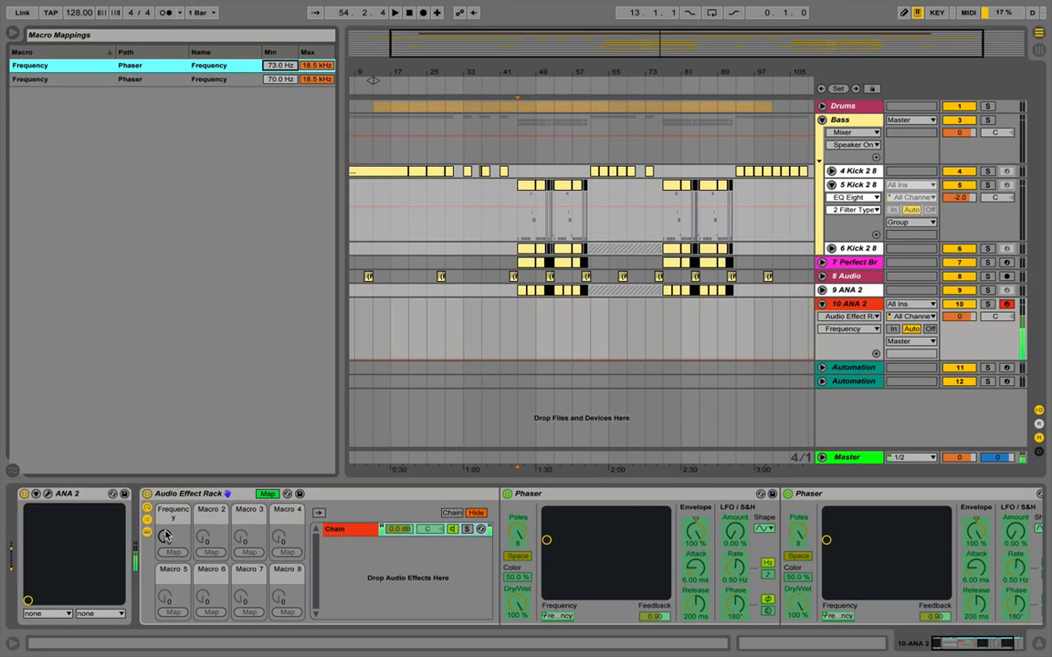
{"action": "left_click_drag", "start_coordinate": [166, 537], "coordinate": [166, 585]}
{"action": "key", "text": "z"}
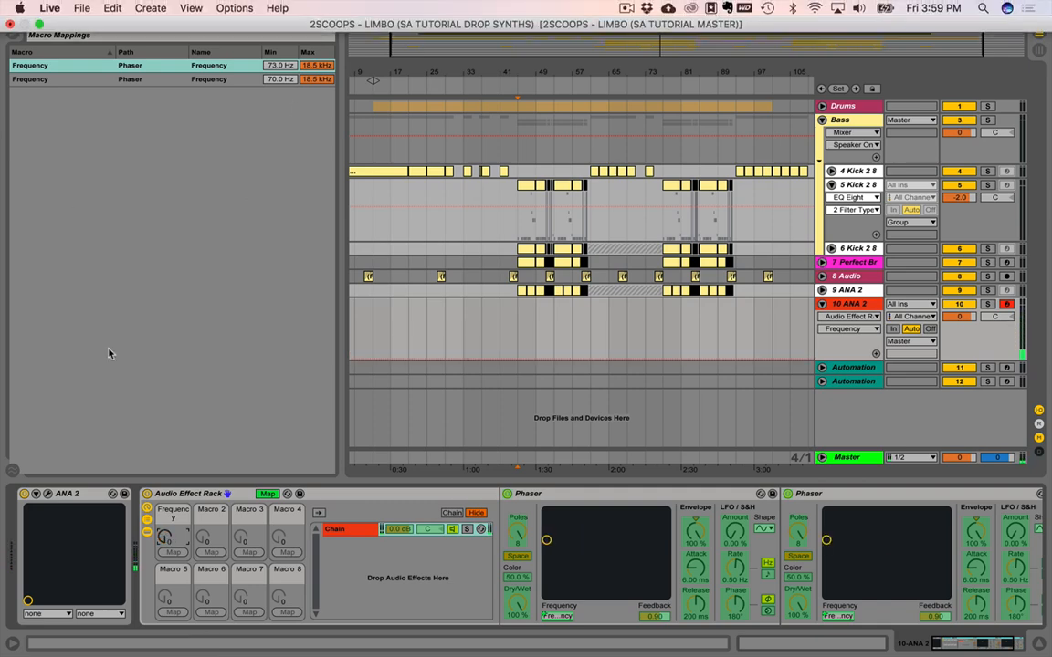
{"action": "left_click", "coordinate": [267, 494]}
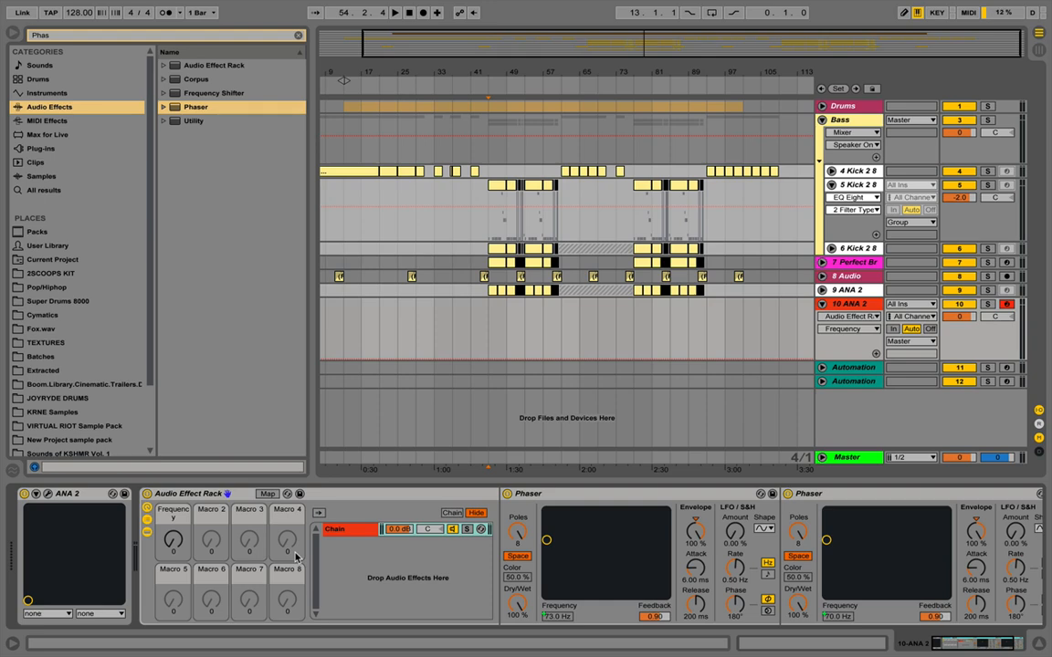
Hide the Audio Effect Rack's devices and chain list so only its macro controls are shown.
{"action": "left_click", "coordinate": [147, 532]}
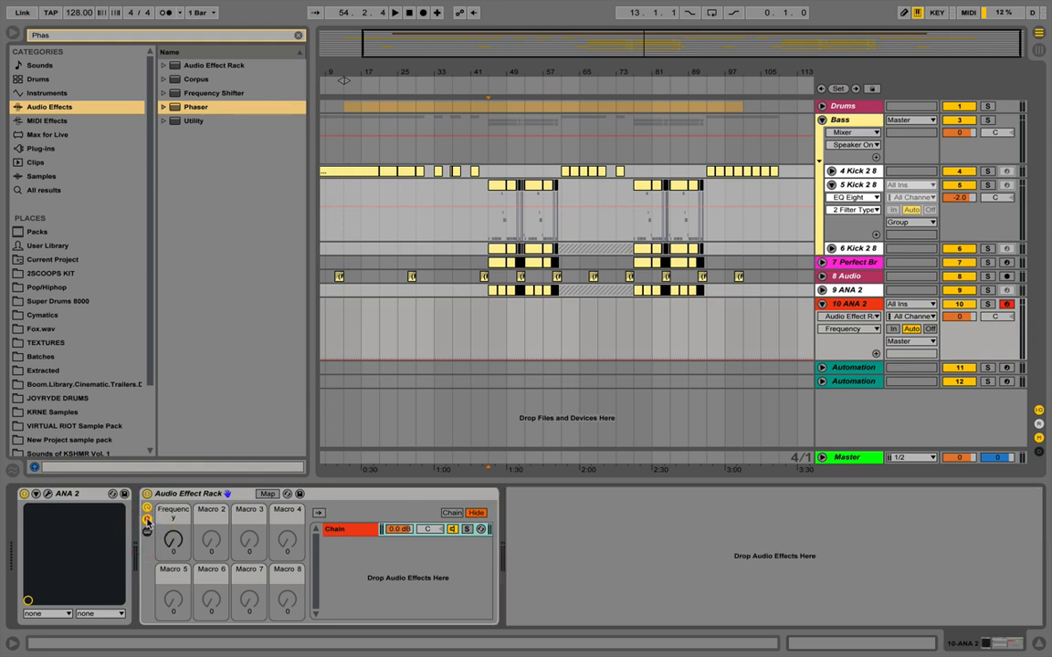
{"action": "left_click", "coordinate": [147, 519]}
{"action": "mouse_move", "coordinate": [171, 540]}
{"action": "left_mouse_down"}
{"action": "mouse_move", "coordinate": [172, 513]}
{"action": "mouse_move", "coordinate": [172, 542]}
{"action": "left_mouse_up"}
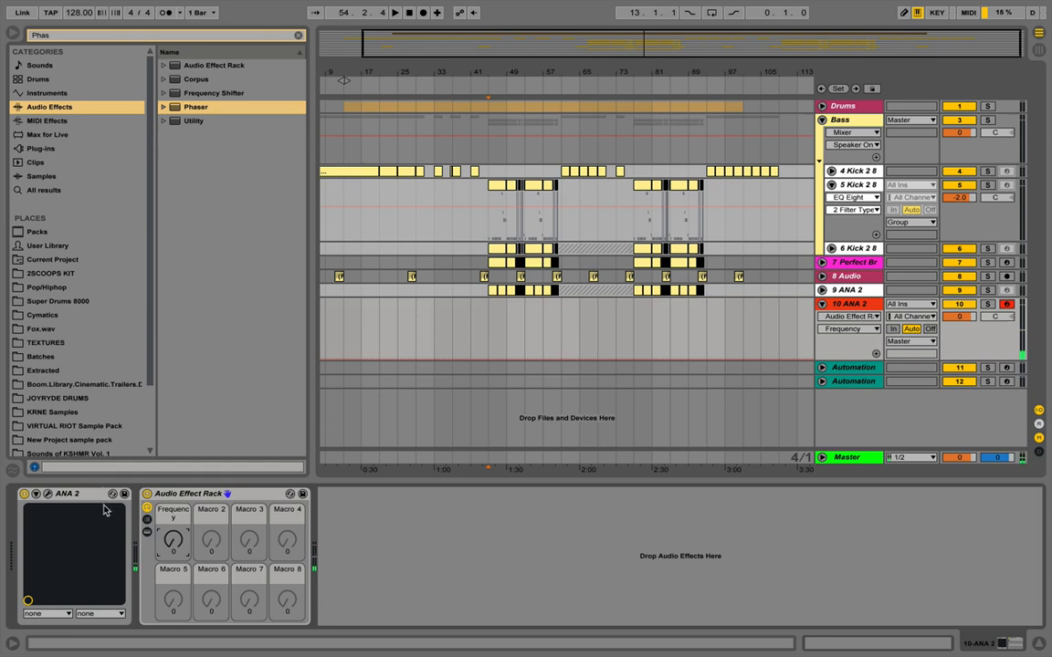
Add an Overdrive after the Audio Effect Rack and set its Drive and Tone to 100 %.
{"action": "left_click", "coordinate": [145, 33]}
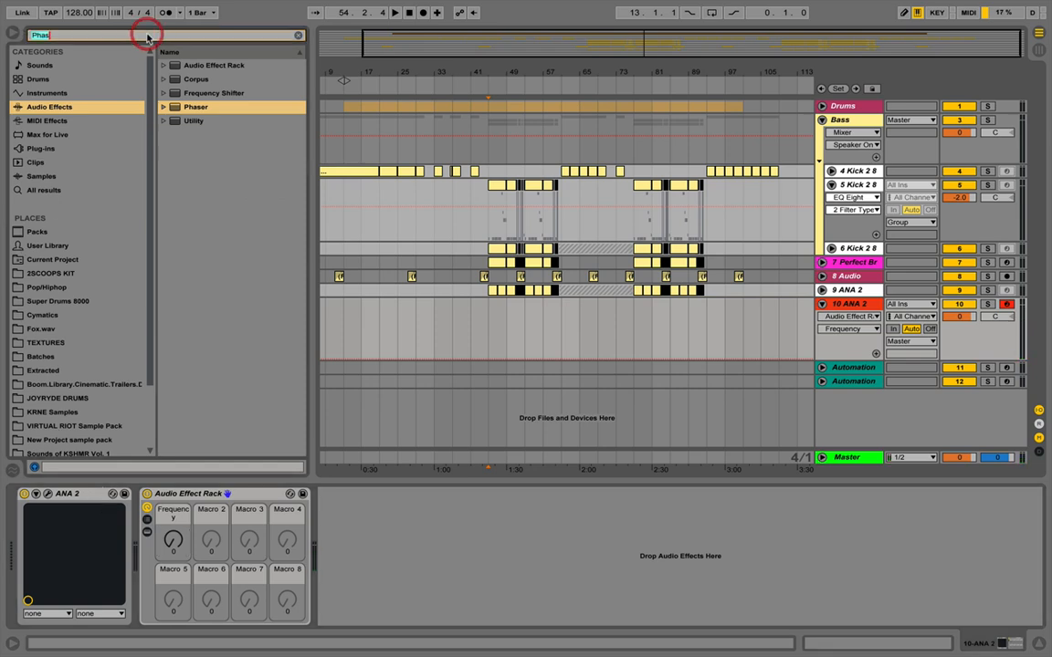
{"action": "type", "text": "over"}
{"action": "double_click", "coordinate": [174, 82]}
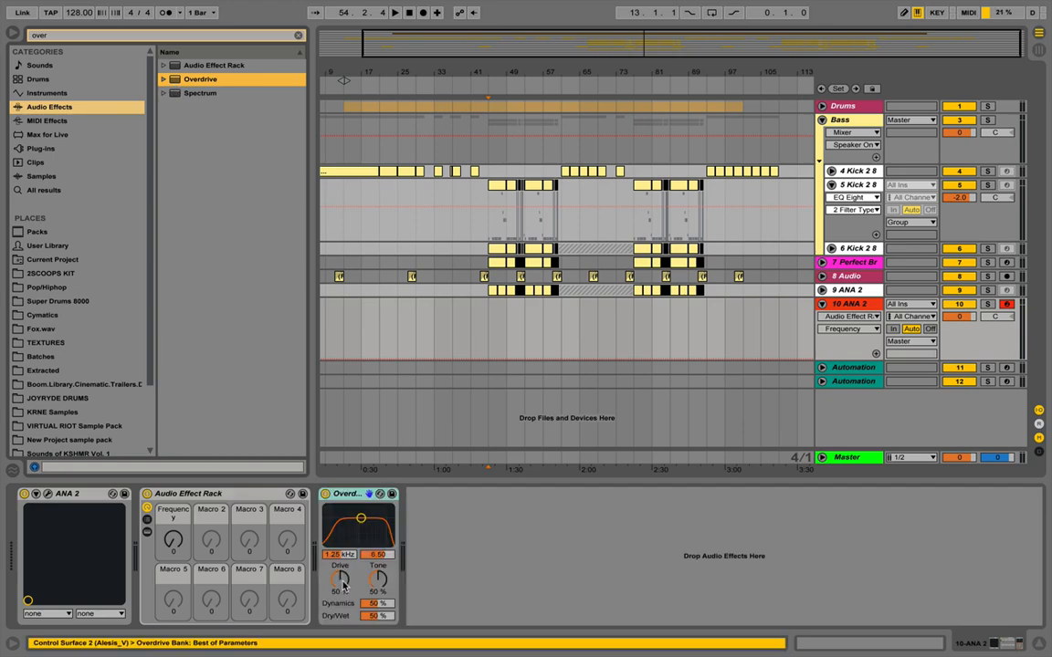
{"action": "left_click_drag", "start_coordinate": [343, 584], "coordinate": [342, 539]}
{"action": "left_click_drag", "start_coordinate": [379, 580], "coordinate": [379, 537]}
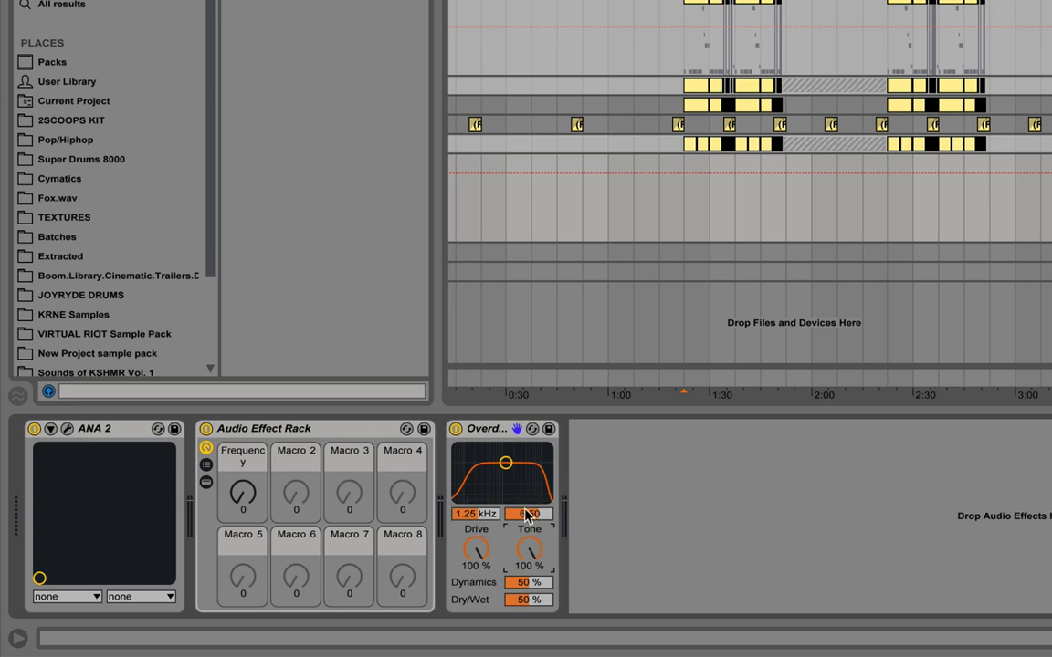
Audition the overdriven bass in different octaves while sweeping the rack's Frequency macro.
{"action": "left_click", "coordinate": [242, 493]}
{"action": "mouse_move", "coordinate": [242, 493]}
{"action": "left_mouse_down"}
{"action": "mouse_move", "coordinate": [242, 451]}
{"action": "mouse_move", "coordinate": [242, 510]}
{"action": "mouse_move", "coordinate": [237, 454]}
{"action": "mouse_move", "coordinate": [237, 500]}
{"action": "left_mouse_up"}
{"action": "key", "text": "z"}
{"action": "key", "text": "z"}
{"action": "key", "text": "x"}
{"action": "key", "text": "x"}
{"action": "key", "text": "z"}
{"action": "key", "text": "x"}
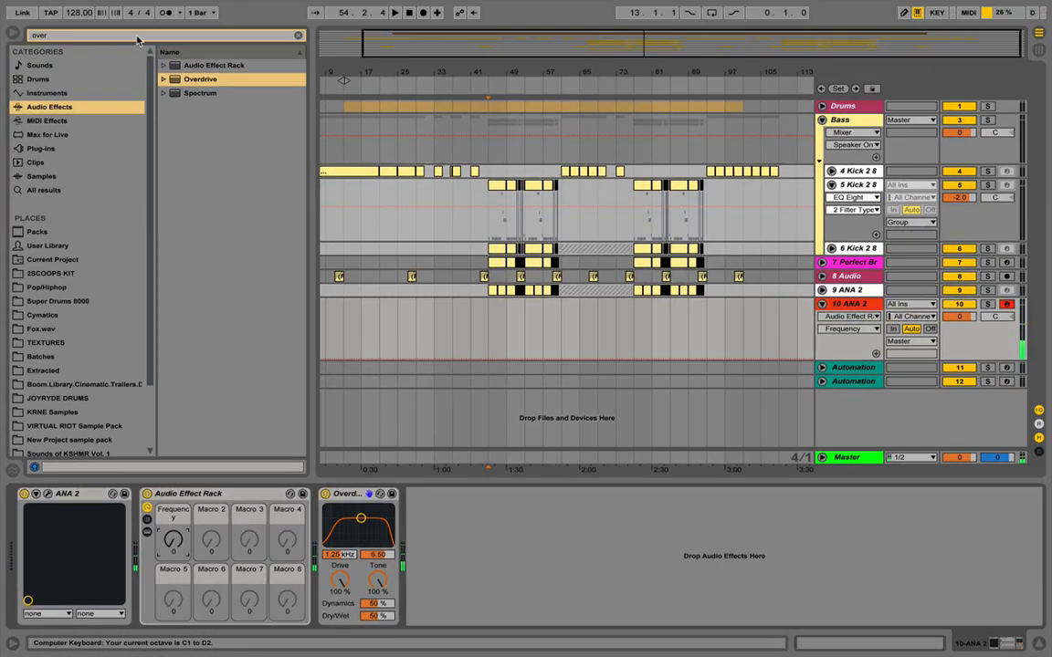
Load the OTT preset of Multiband Dynamics after the Overdrive and audition the bass in lower octaves, keeping Amount at 100 %.
{"action": "left_click", "coordinate": [145, 34]}
{"action": "key", "text": "BackSpace"}
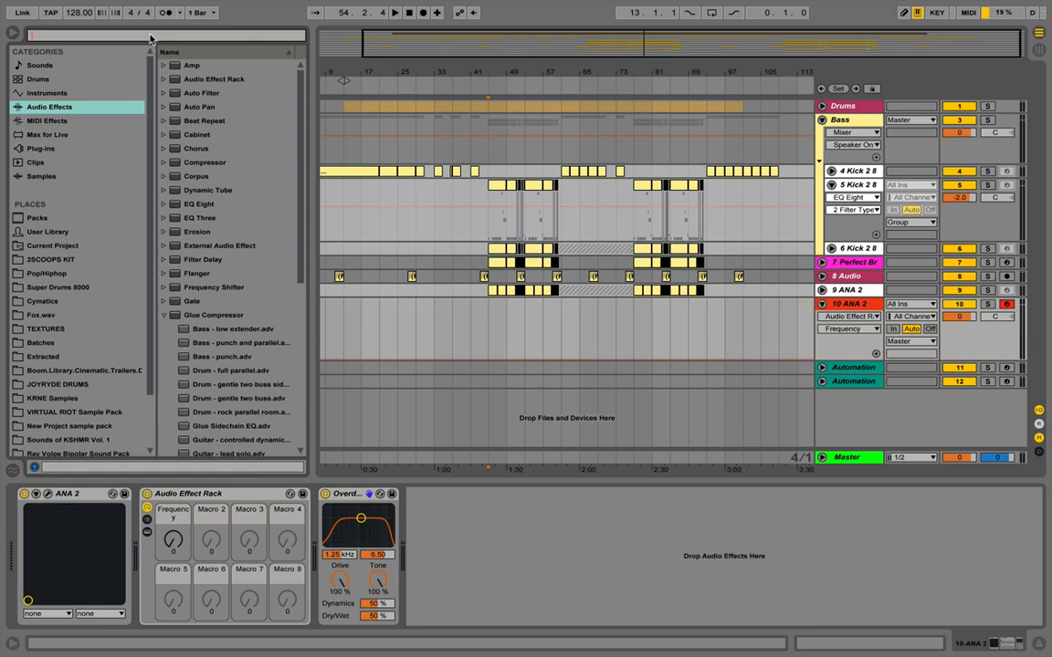
{"action": "type", "text": "ott"}
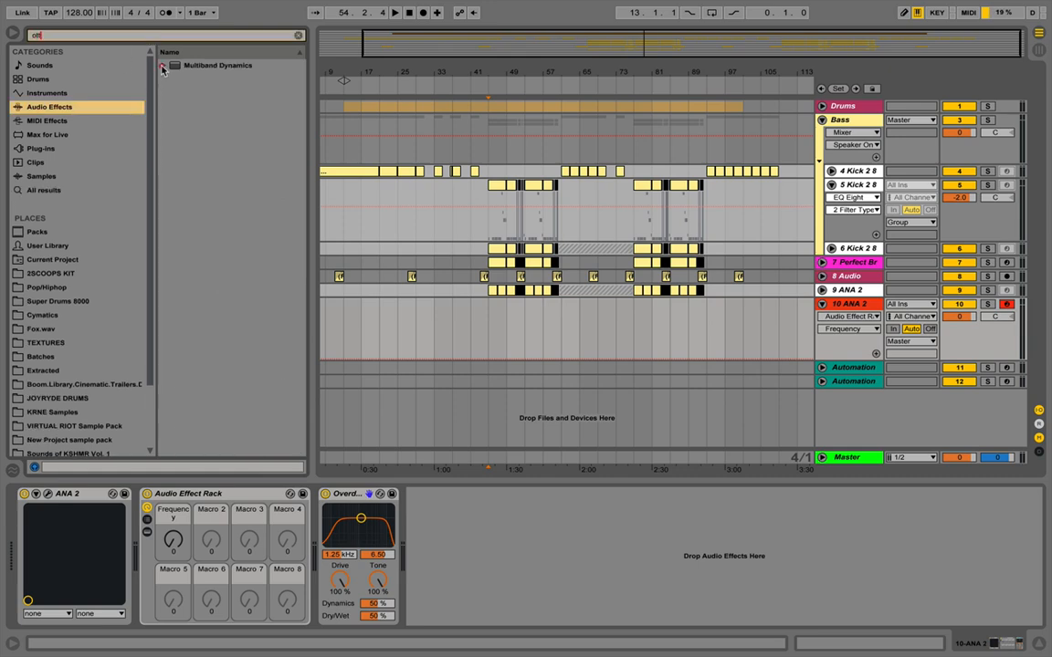
{"action": "left_click", "coordinate": [162, 66]}
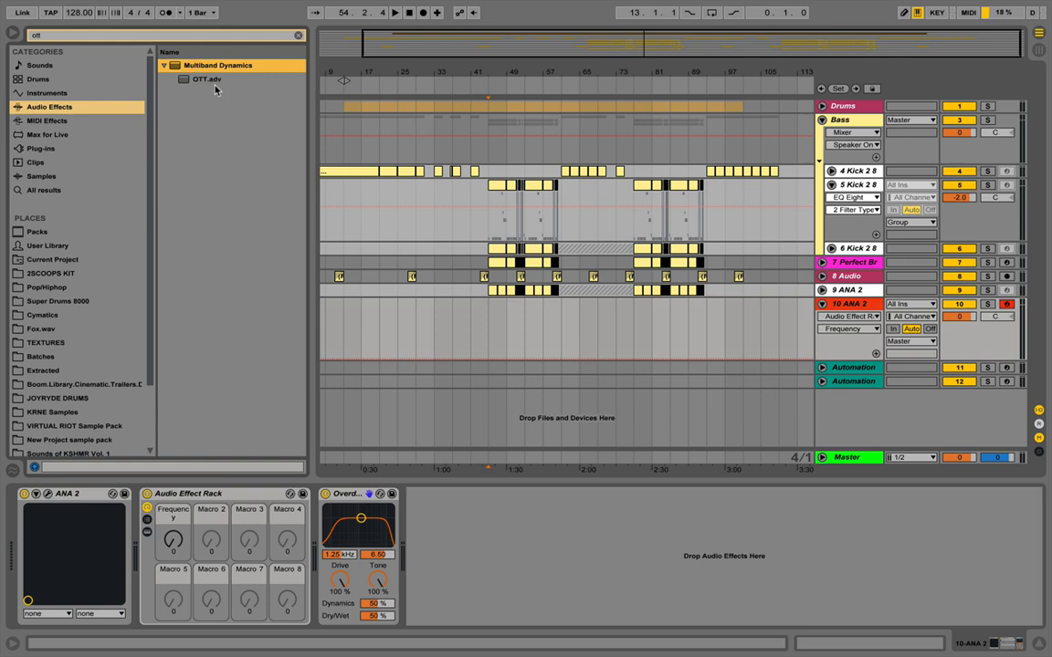
{"action": "left_click", "coordinate": [196, 80]}
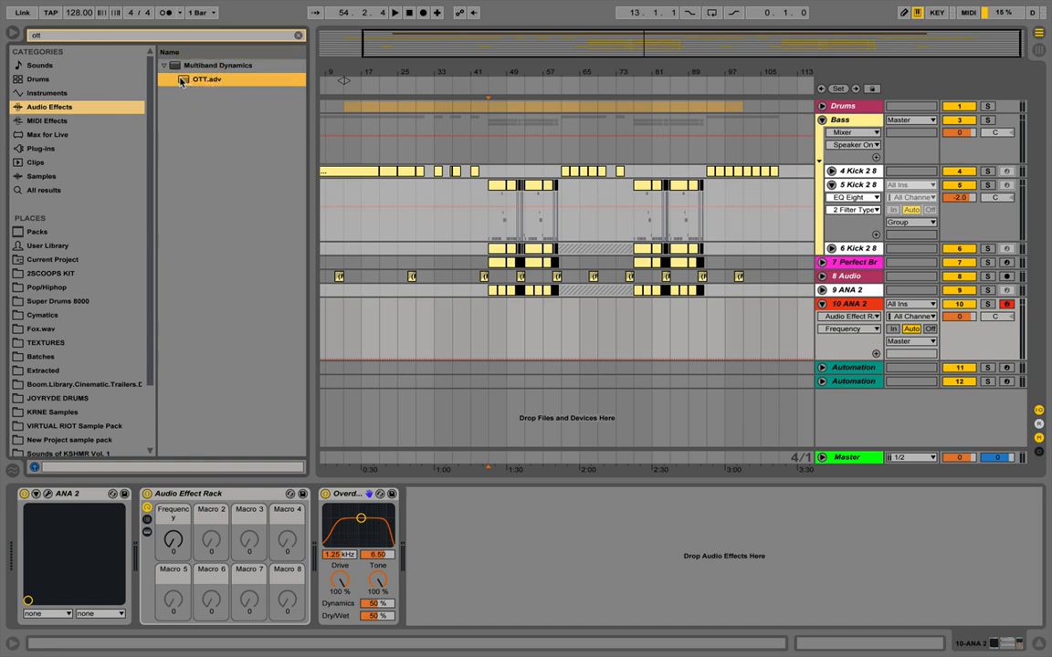
{"action": "double_click", "coordinate": [182, 81]}
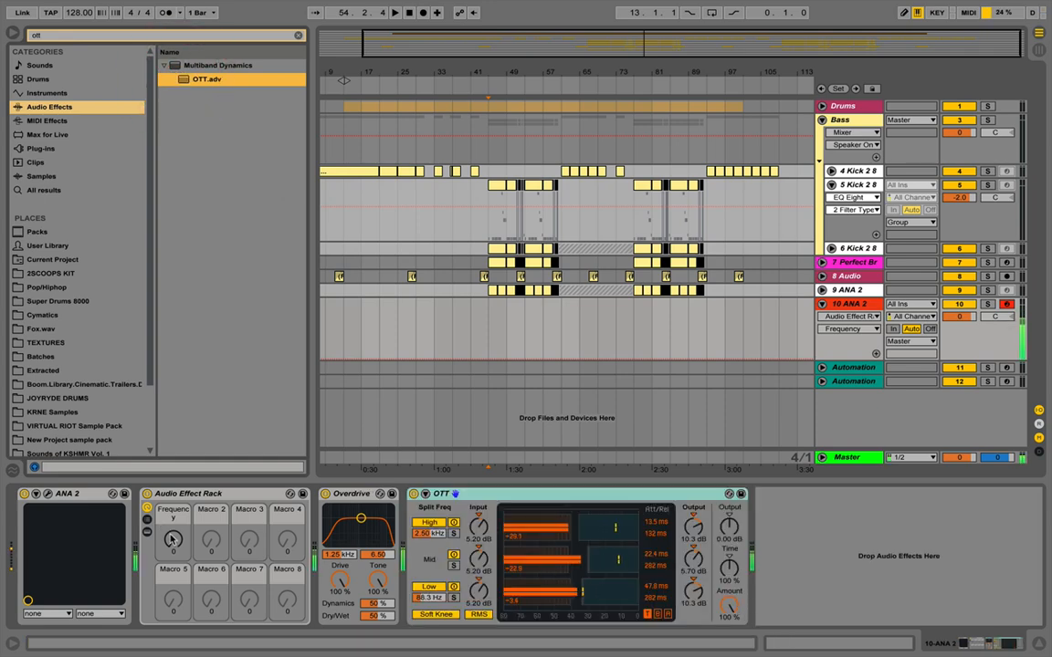
{"action": "key", "text": "z"}
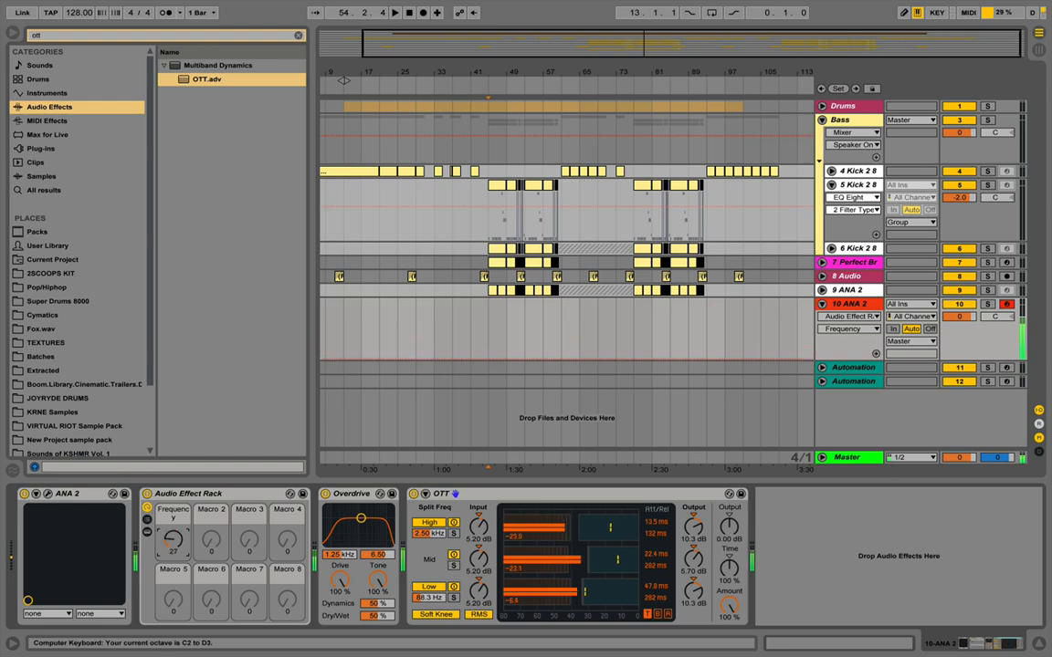
{"action": "key", "text": "z"}
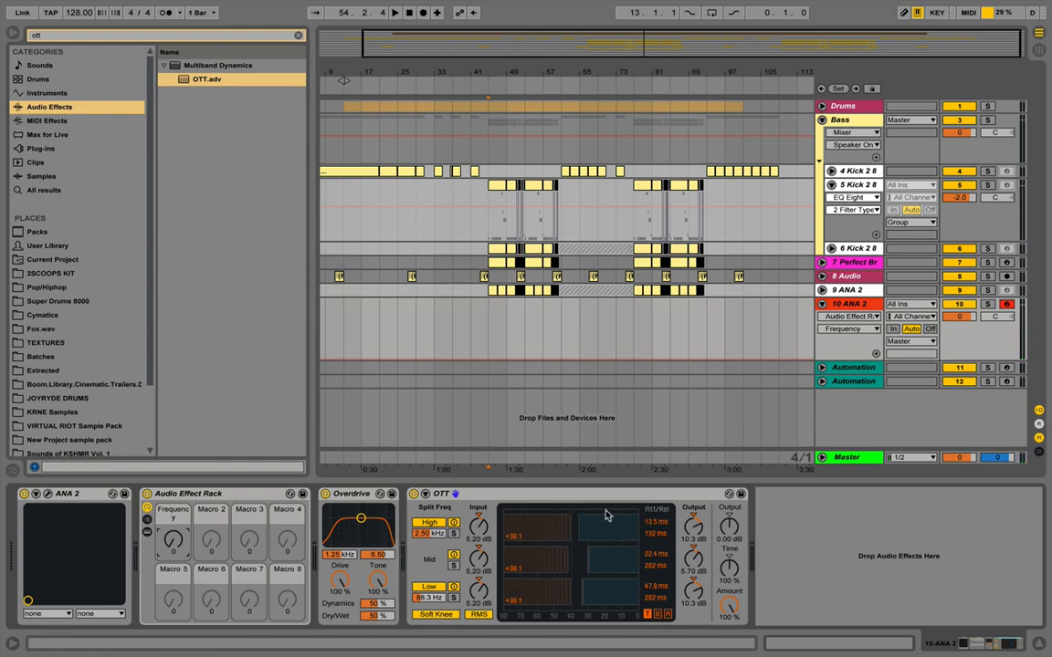
{"action": "mouse_move", "coordinate": [728, 605]}
{"action": "left_mouse_down"}
{"action": "mouse_move", "coordinate": [728, 643]}
{"action": "mouse_move", "coordinate": [728, 604]}
{"action": "left_mouse_up"}
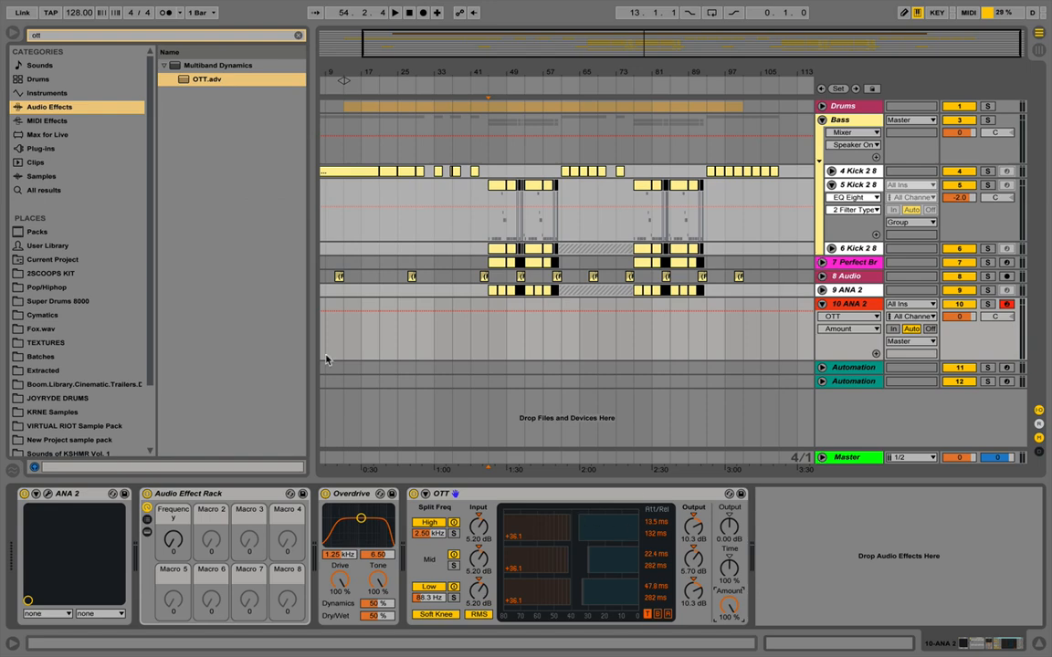
Add a Saturator after OTT and set its curve type to Soft Sine.
{"action": "double_click", "coordinate": [146, 37]}
{"action": "key", "text": "BackSpace"}
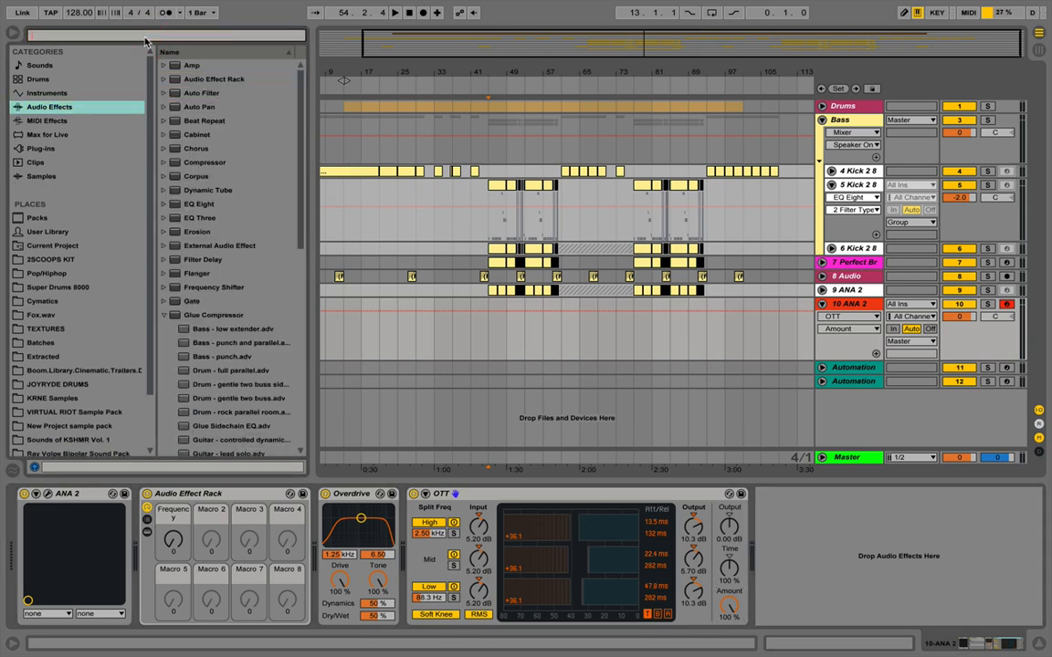
{"action": "type", "text": "sat"}
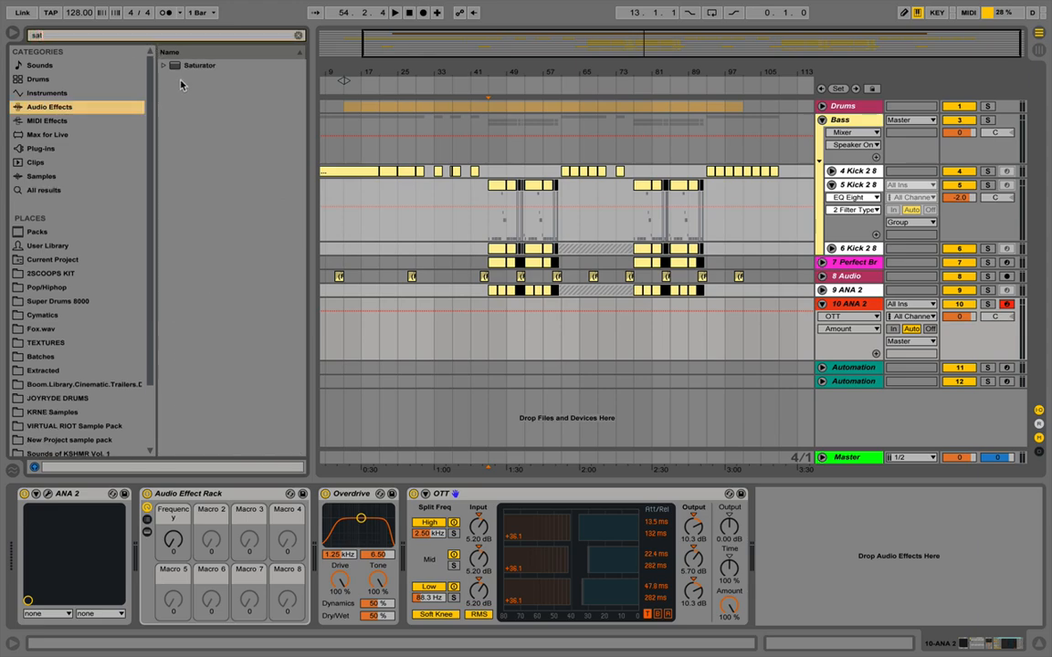
{"action": "left_click_drag", "start_coordinate": [174, 65], "coordinate": [826, 558]}
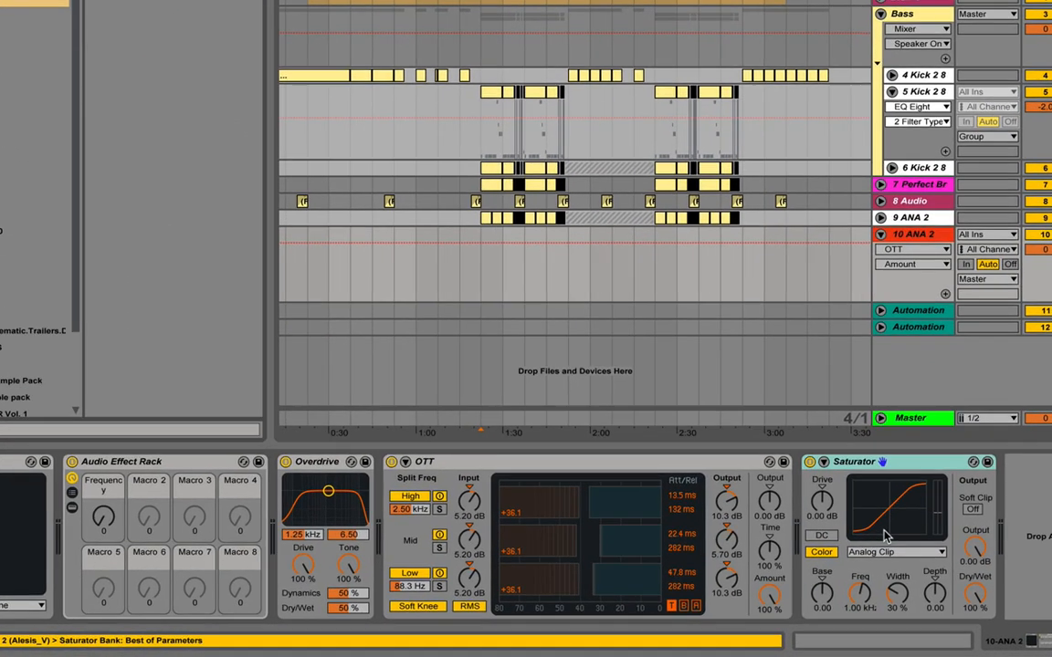
{"action": "left_click", "coordinate": [884, 550]}
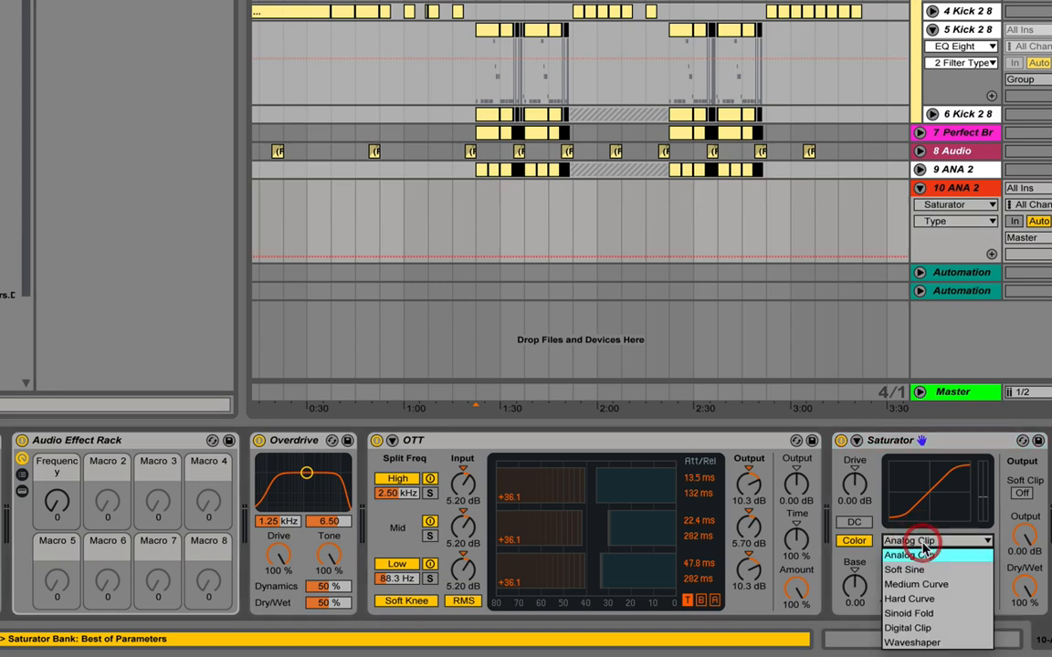
{"action": "left_click", "coordinate": [925, 572]}
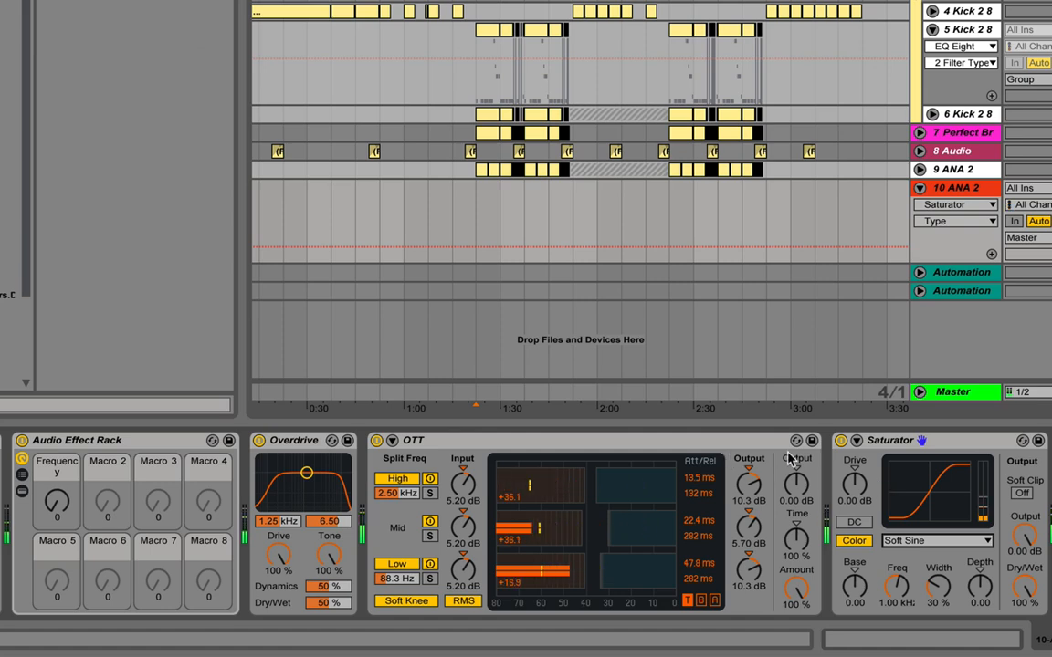
Set the Saturator's Drive to 4.5 dB and turn on Soft Clip, auditioning the bass in different octaves.
{"action": "left_click", "coordinate": [855, 510]}
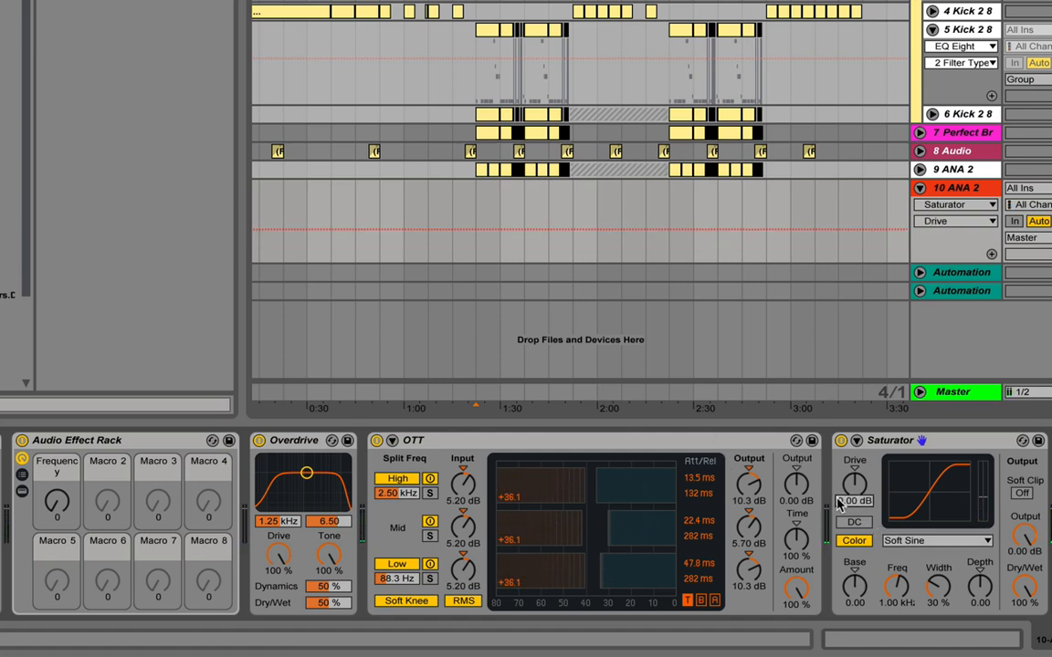
{"action": "type", "text": "4.50"}
{"action": "key", "text": "Return"}
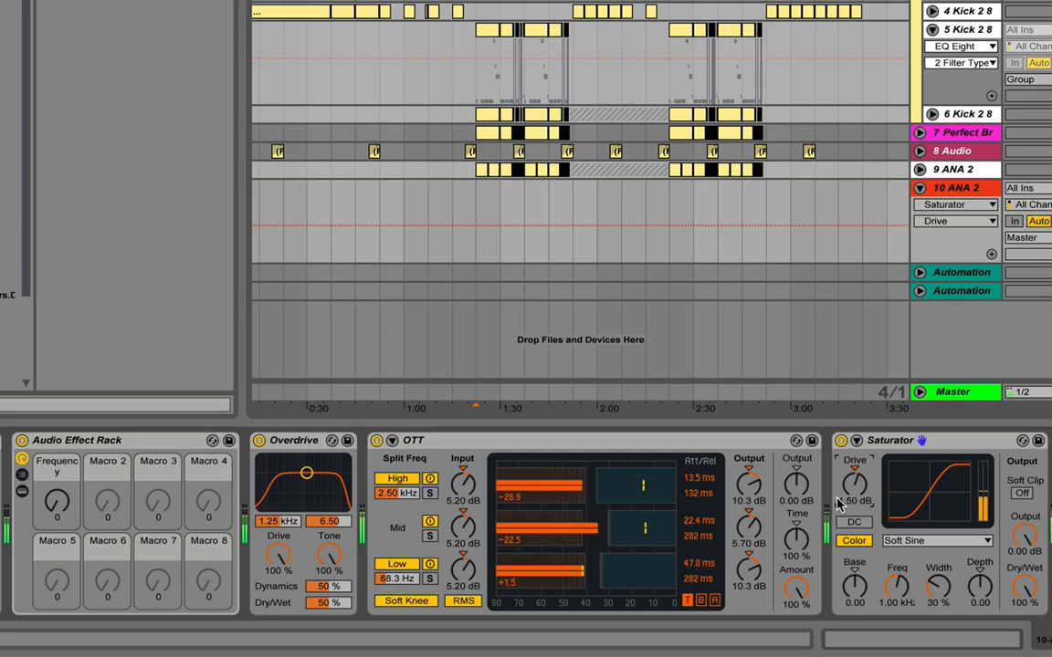
{"action": "left_click_drag", "start_coordinate": [73, 517], "coordinate": [57, 559]}
{"action": "key", "text": "z"}
{"action": "key", "text": "z"}
{"action": "key", "text": "z"}
{"action": "key", "text": "z"}
{"action": "key", "text": "x"}
{"action": "left_click", "coordinate": [1022, 493]}
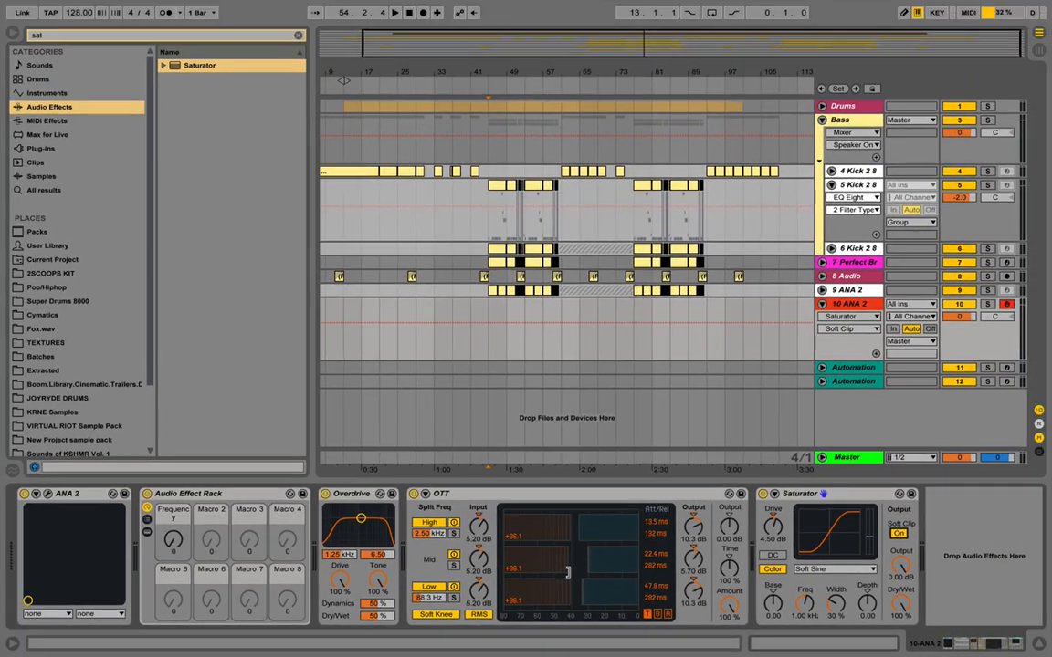
Expand the rack to review its Phasers while auditioning the bass in different octaves, and collapse it again.
{"action": "key", "text": "z"}
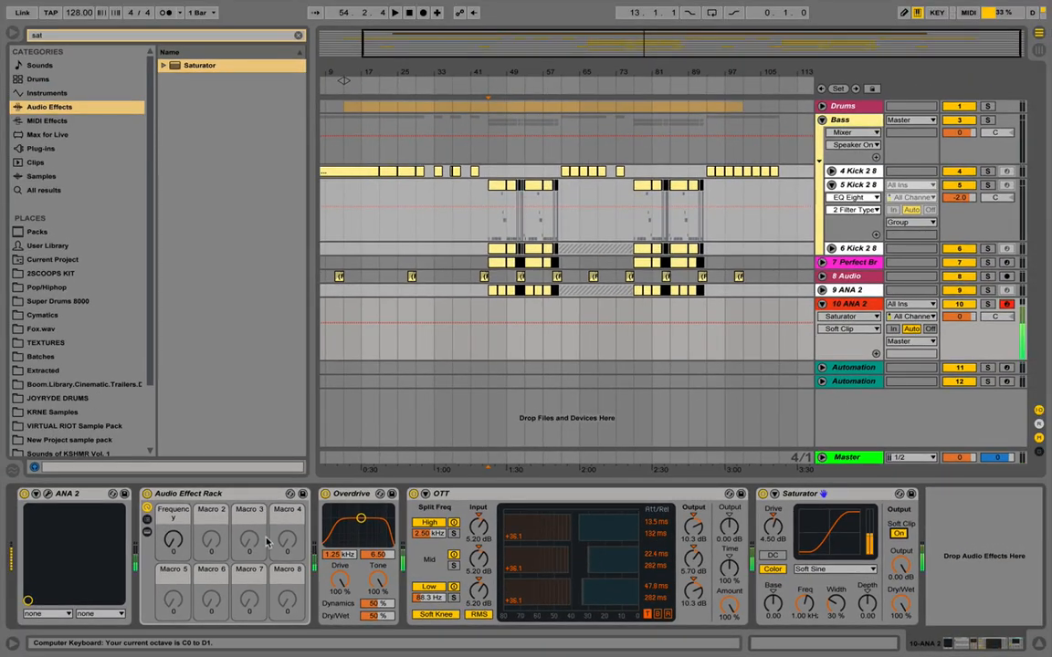
{"action": "left_click", "coordinate": [147, 530]}
{"action": "key", "text": "x"}
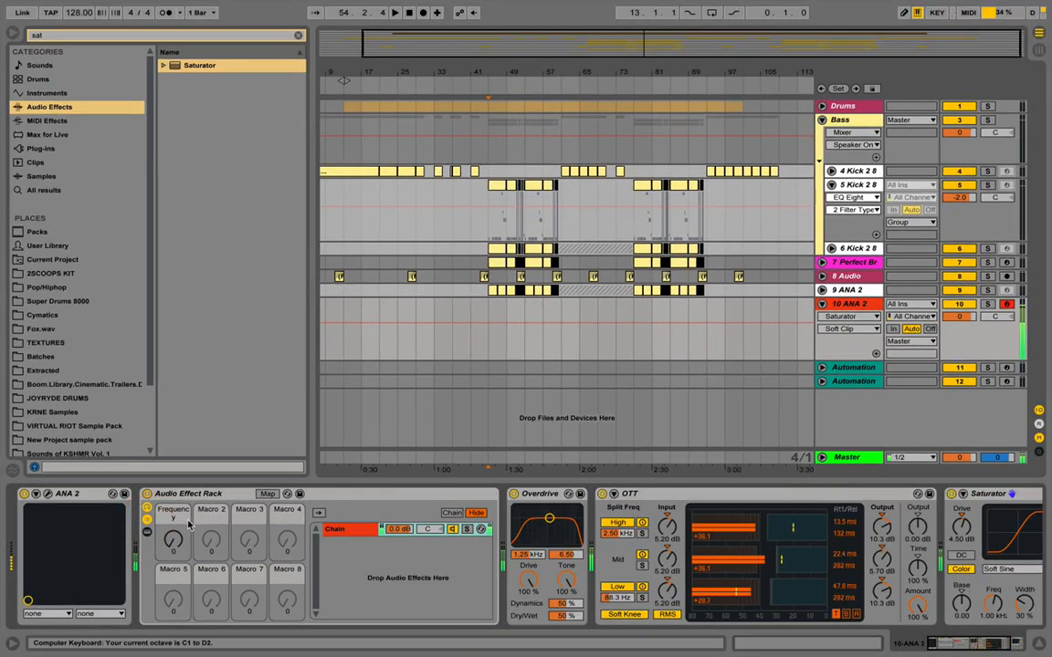
{"action": "left_click", "coordinate": [147, 533]}
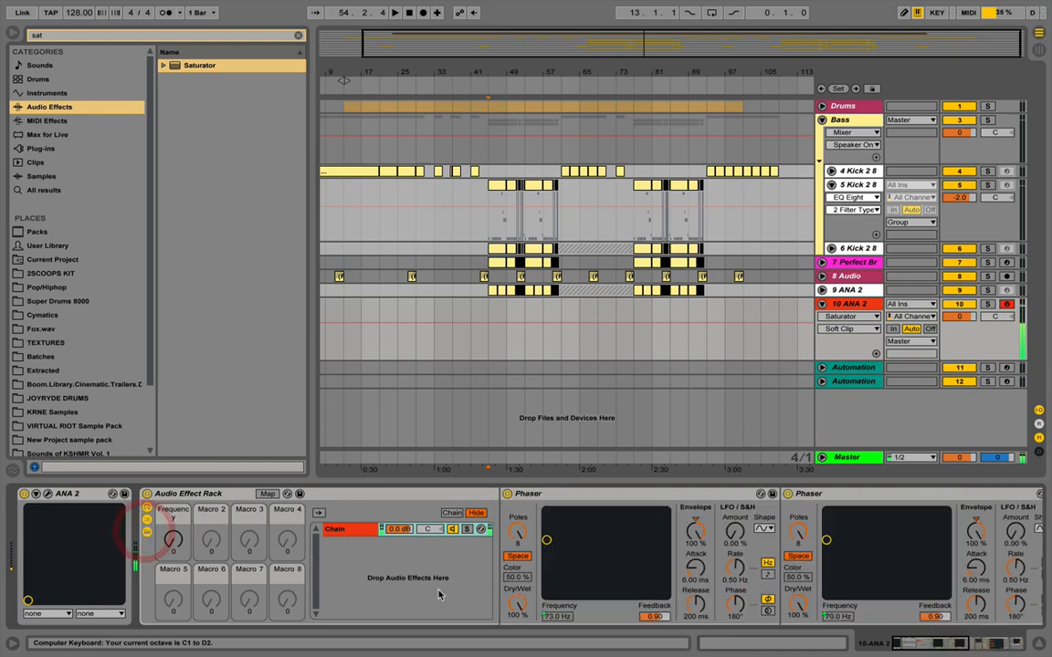
{"action": "scroll", "coordinate": [440, 593], "scroll_direction": "right", "scroll_amount": 5}
{"action": "scroll", "coordinate": [439, 593], "scroll_direction": "left", "scroll_amount": 1}
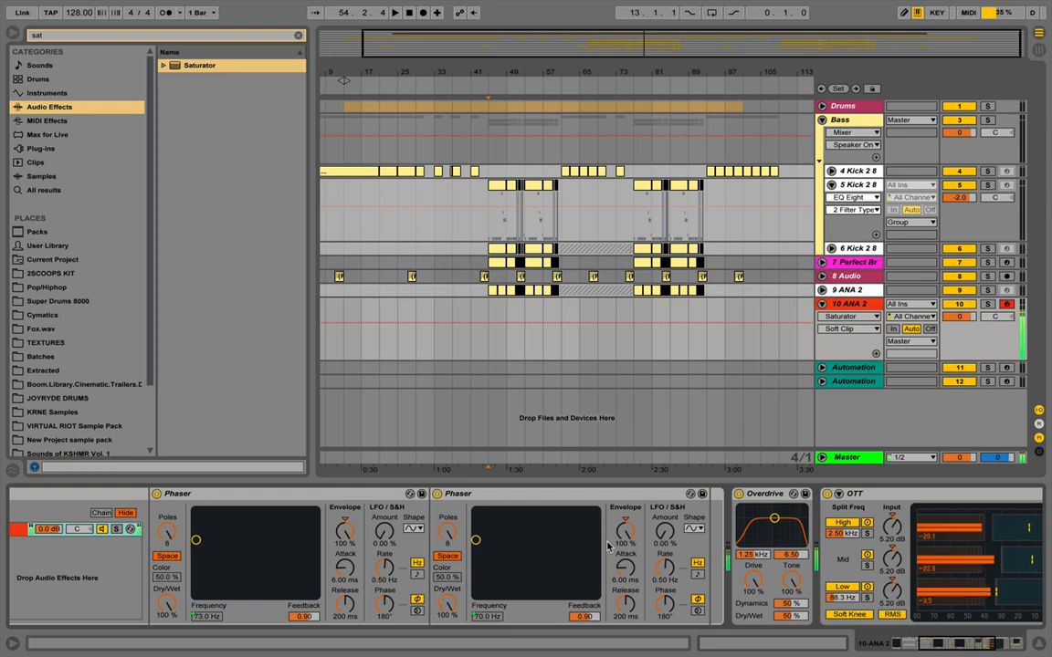
{"action": "key", "text": "z"}
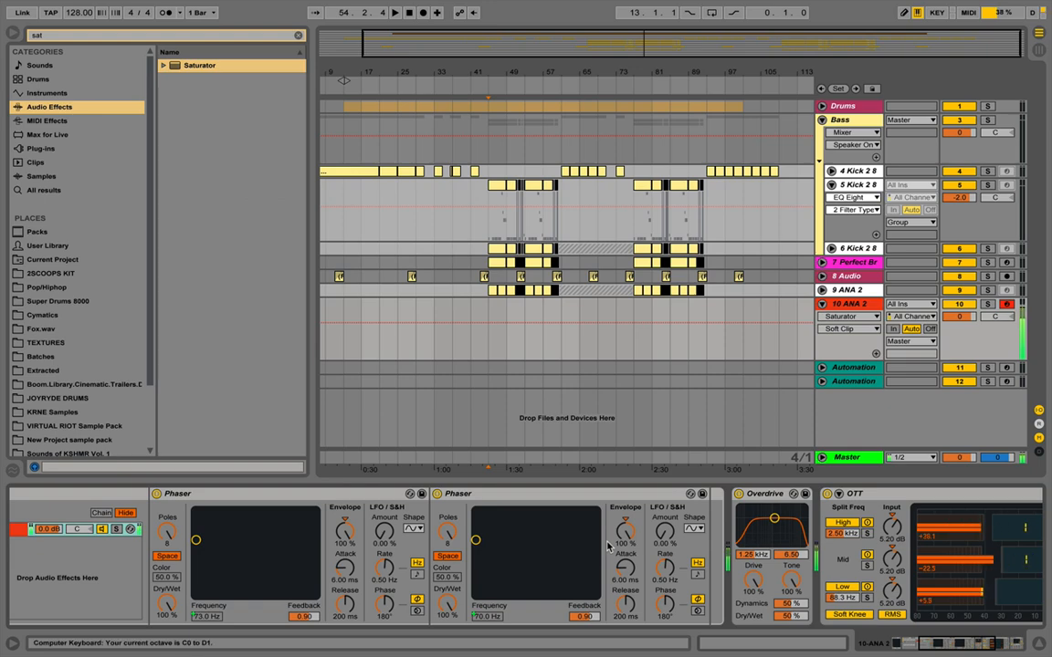
{"action": "key", "text": "x"}
{"action": "key", "text": "x"}
{"action": "key", "text": "z"}
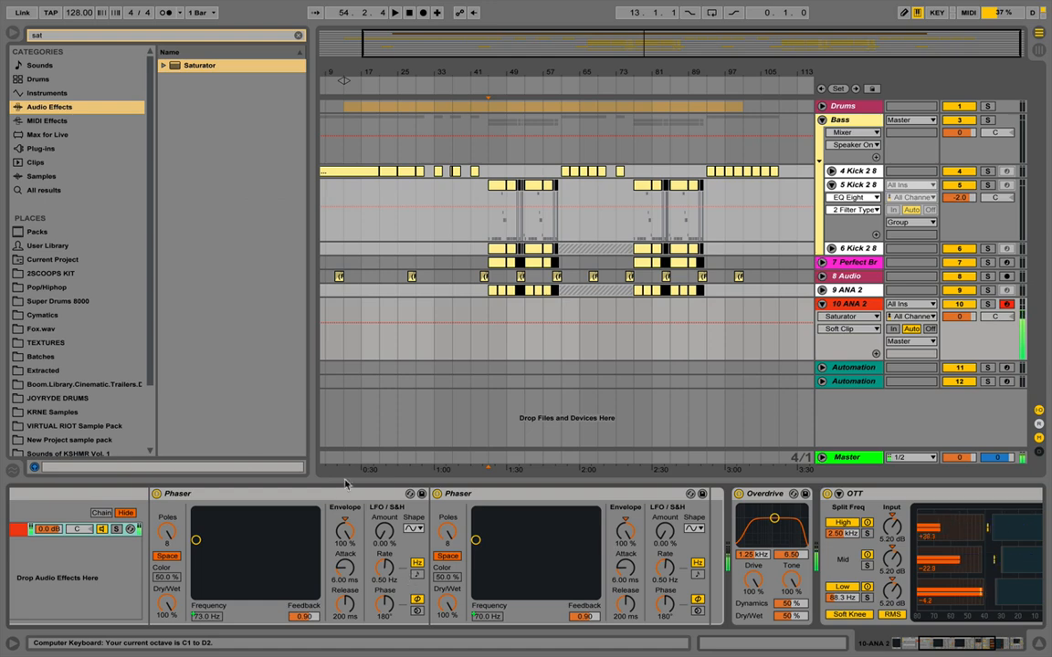
{"action": "scroll", "coordinate": [113, 578], "scroll_direction": "left", "scroll_amount": 5}
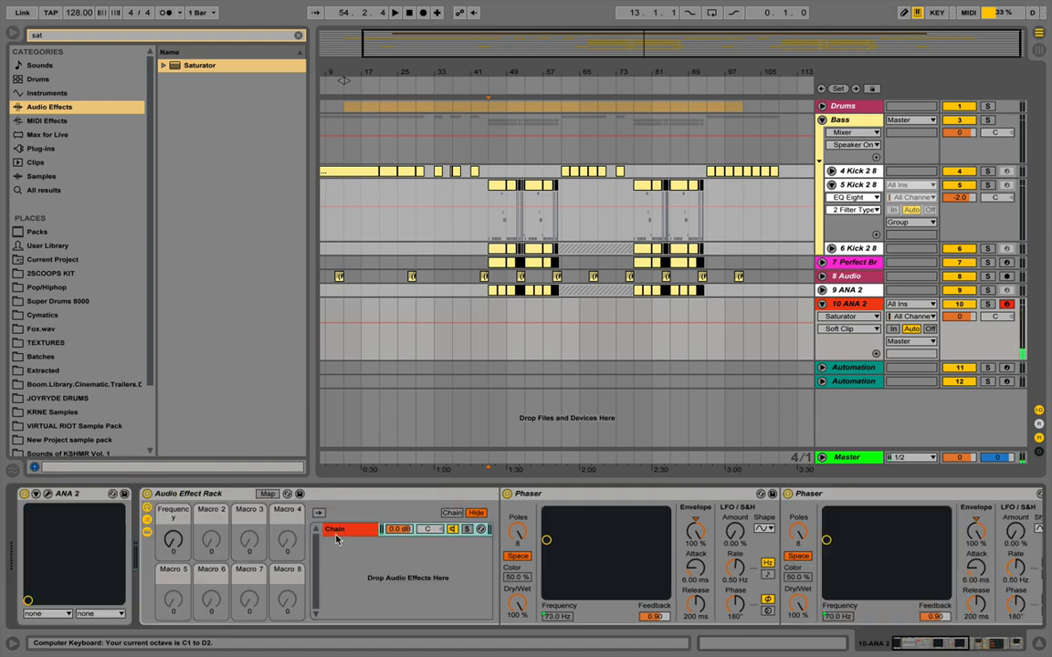
{"action": "left_click", "coordinate": [148, 531]}
{"action": "left_click", "coordinate": [147, 531]}
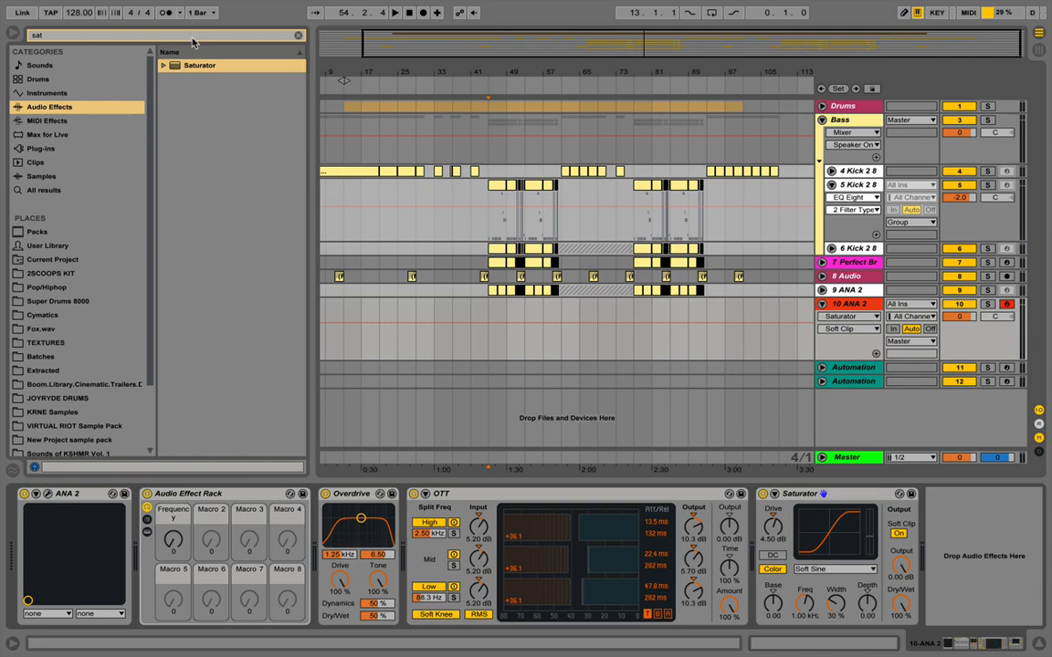
Add an EQ Eight after the Saturator, trying its low-cut band 1 at about 80 Hz before switching that band off.
{"action": "left_click", "coordinate": [137, 34]}
{"action": "type", "text": "eq"}
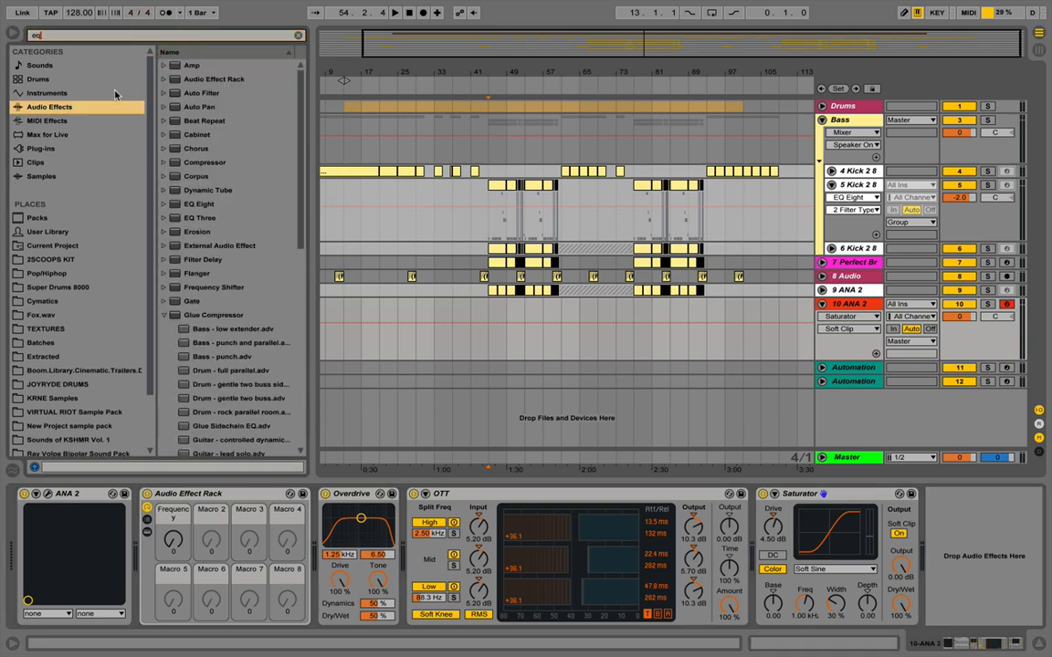
{"action": "double_click", "coordinate": [179, 80]}
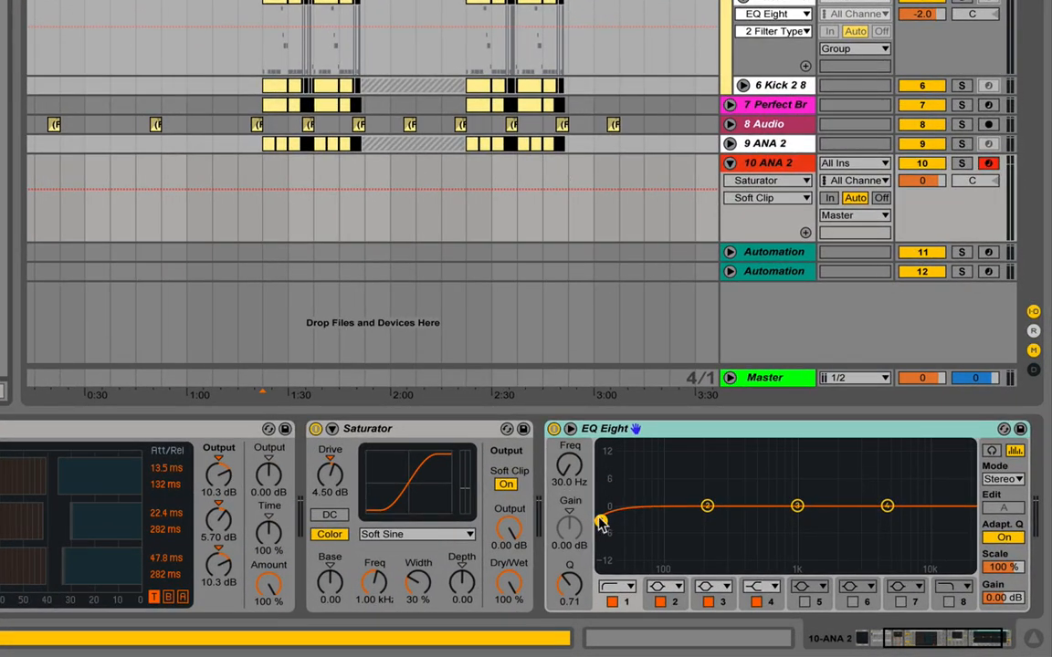
{"action": "left_click_drag", "start_coordinate": [602, 522], "coordinate": [655, 530]}
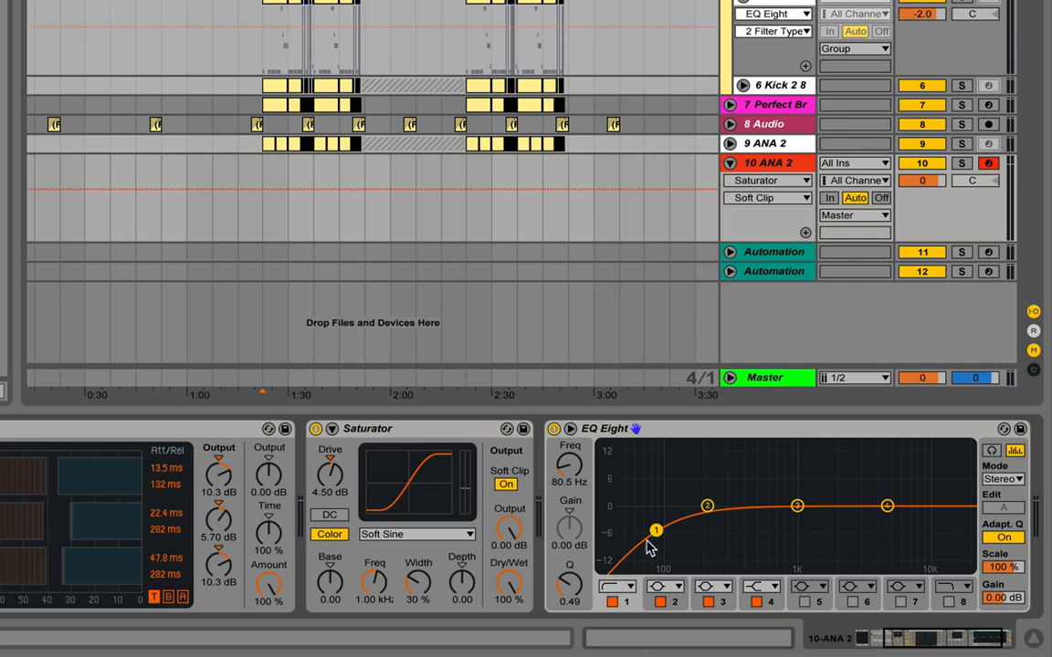
{"action": "left_click", "coordinate": [612, 602]}
Dip EQ Eight's band 3 to -2.11 dB at 1.02 kHz and enable Oversampling for the device.
{"action": "left_click_drag", "start_coordinate": [795, 509], "coordinate": [797, 517]}
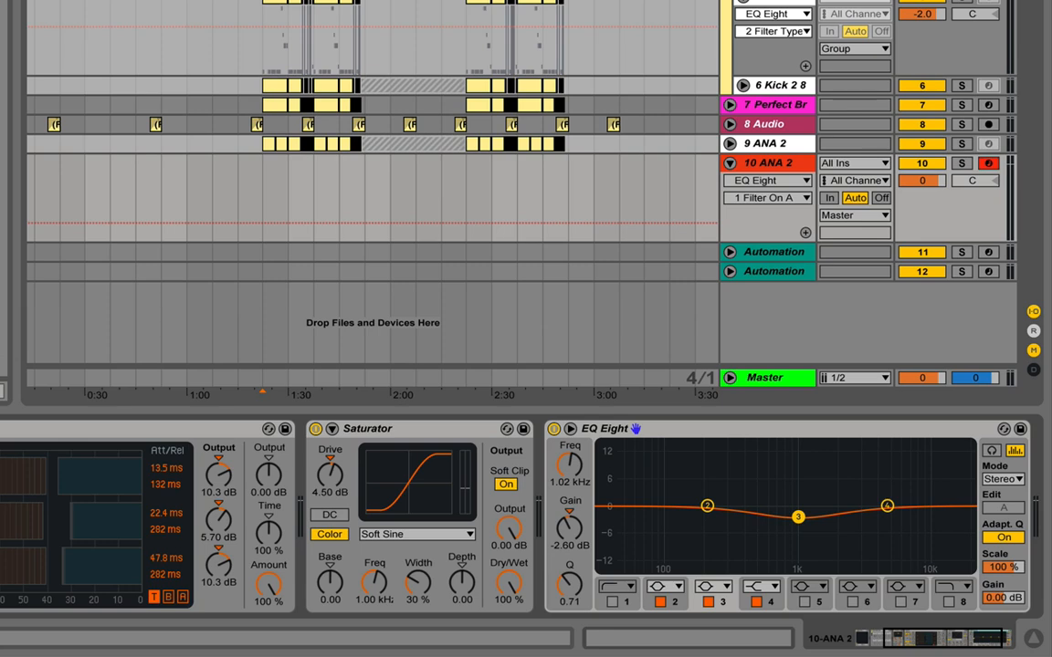
{"action": "left_click_drag", "start_coordinate": [797, 517], "coordinate": [797, 514]}
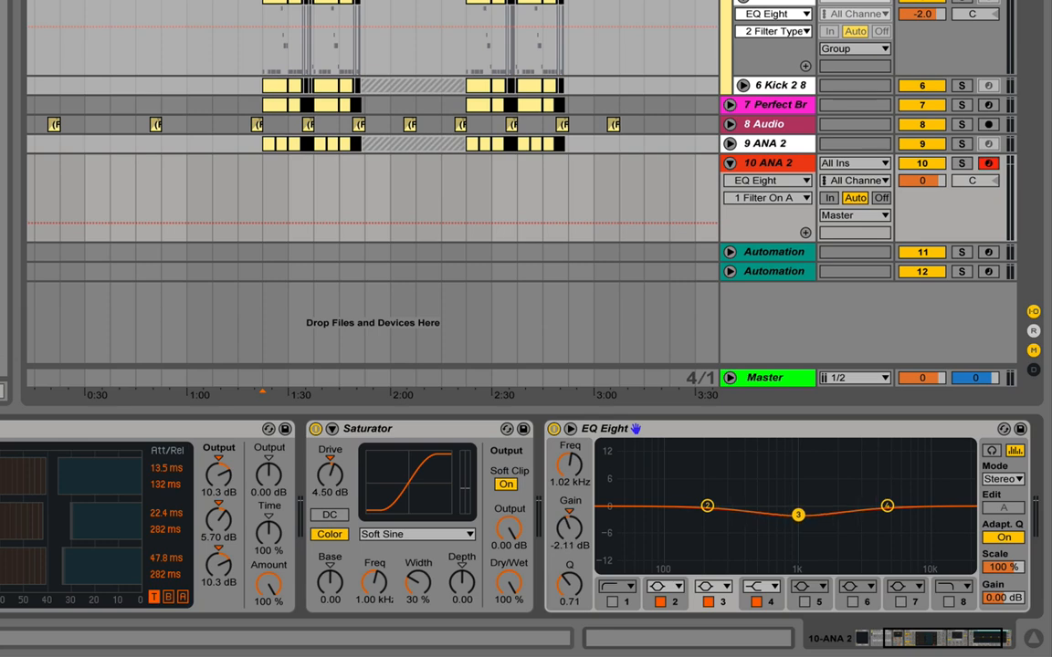
{"action": "right_click", "coordinate": [781, 426]}
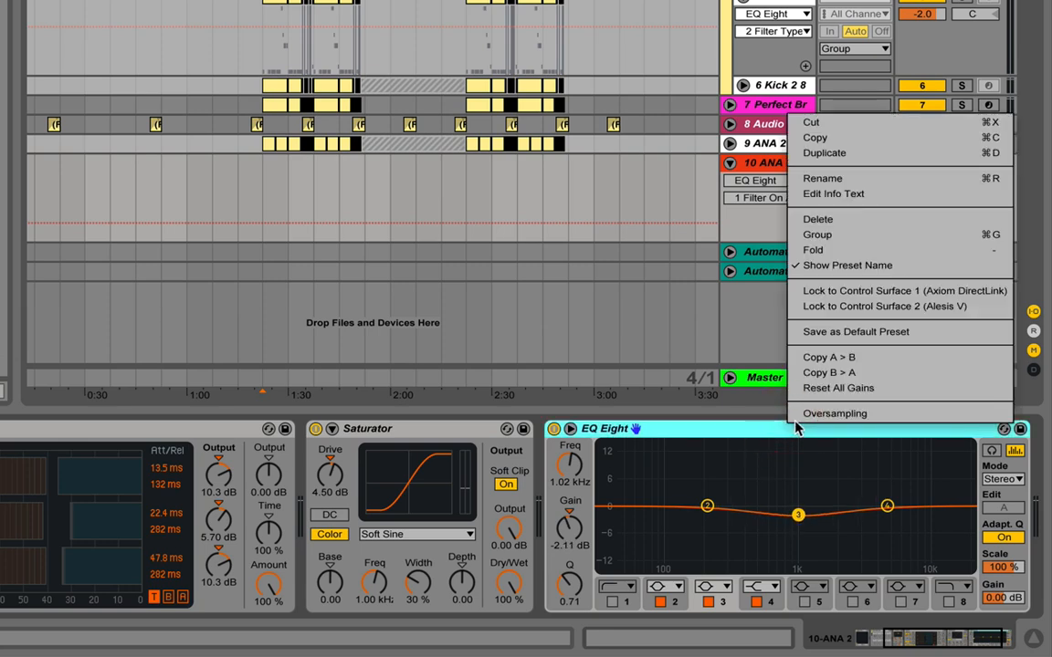
{"action": "left_click", "coordinate": [804, 414]}
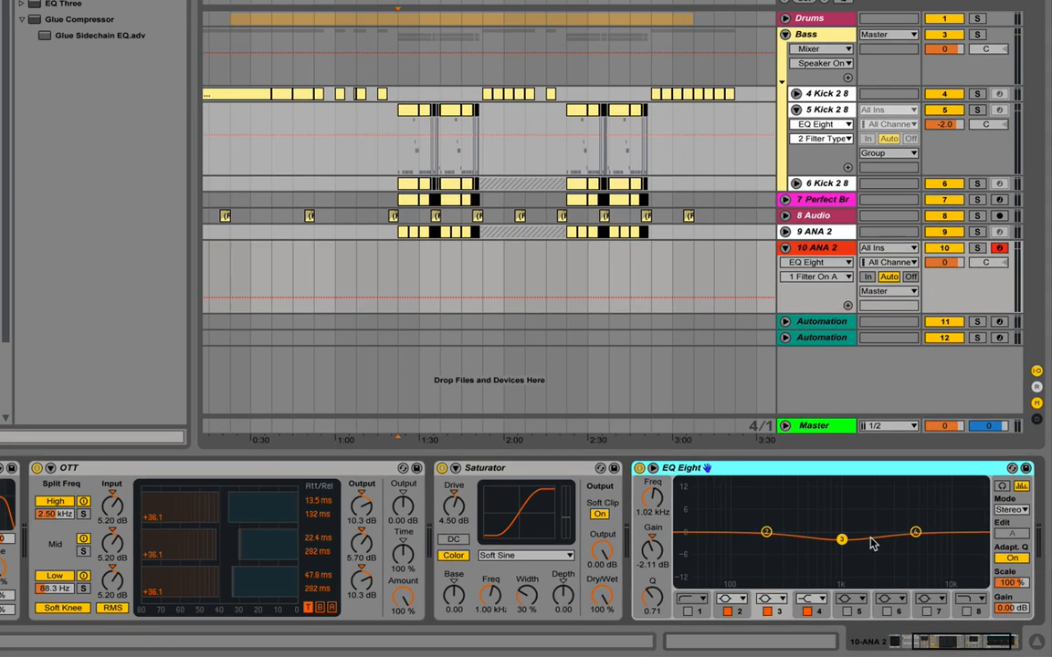
Audition the processed bass in lower octaves while checking the rack's Frequency macro, leaving the macro at 0.
{"action": "key", "text": "a"}
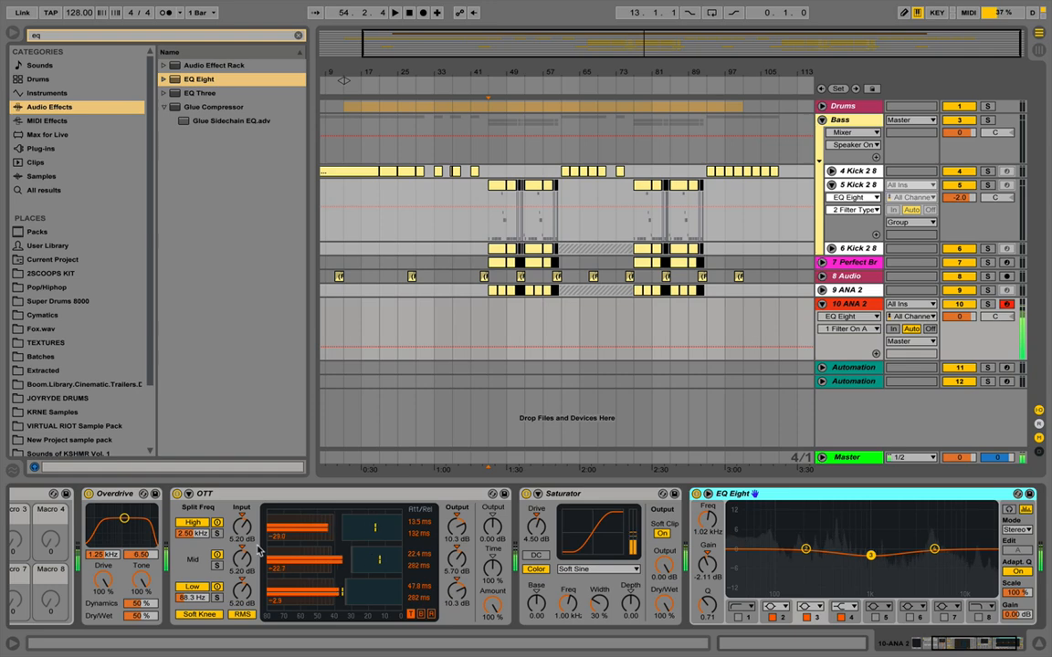
{"action": "scroll", "coordinate": [257, 551], "scroll_direction": "left", "scroll_amount": 5}
{"action": "key", "text": "z"}
{"action": "key", "text": "z"}
{"action": "key", "text": "z"}
{"action": "mouse_move", "coordinate": [172, 540]}
{"action": "left_mouse_down"}
{"action": "mouse_move", "coordinate": [173, 464]}
{"action": "mouse_move", "coordinate": [176, 542]}
{"action": "left_mouse_up"}
{"action": "key", "text": "x"}
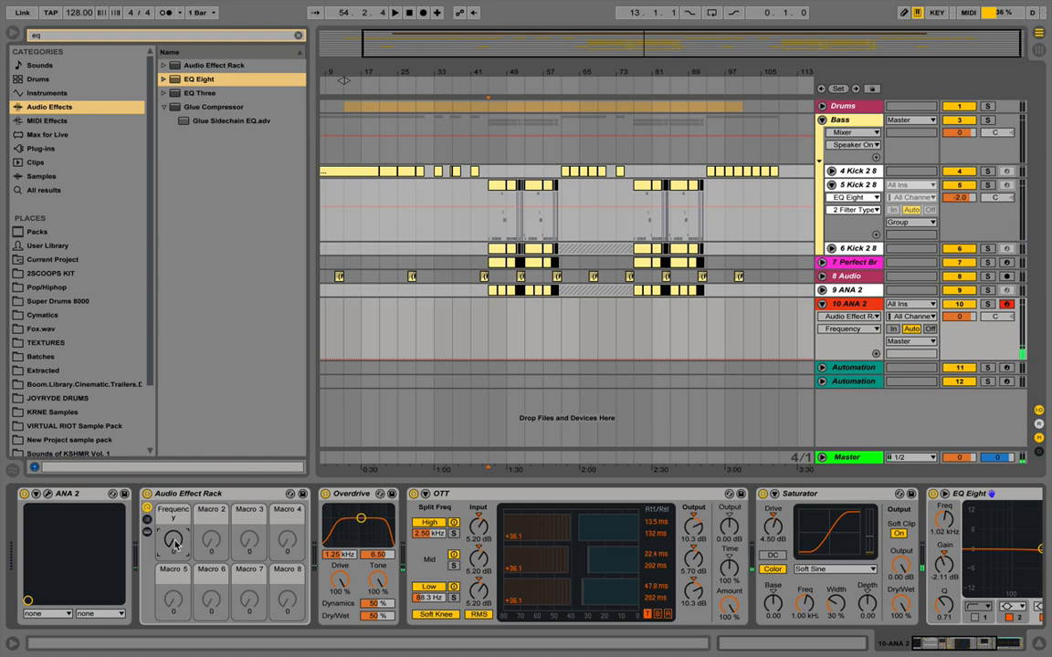
Open ANA 2 and try the sine sub wave on oscillator 1, returning it to the square wave.
{"action": "left_click", "coordinate": [50, 495]}
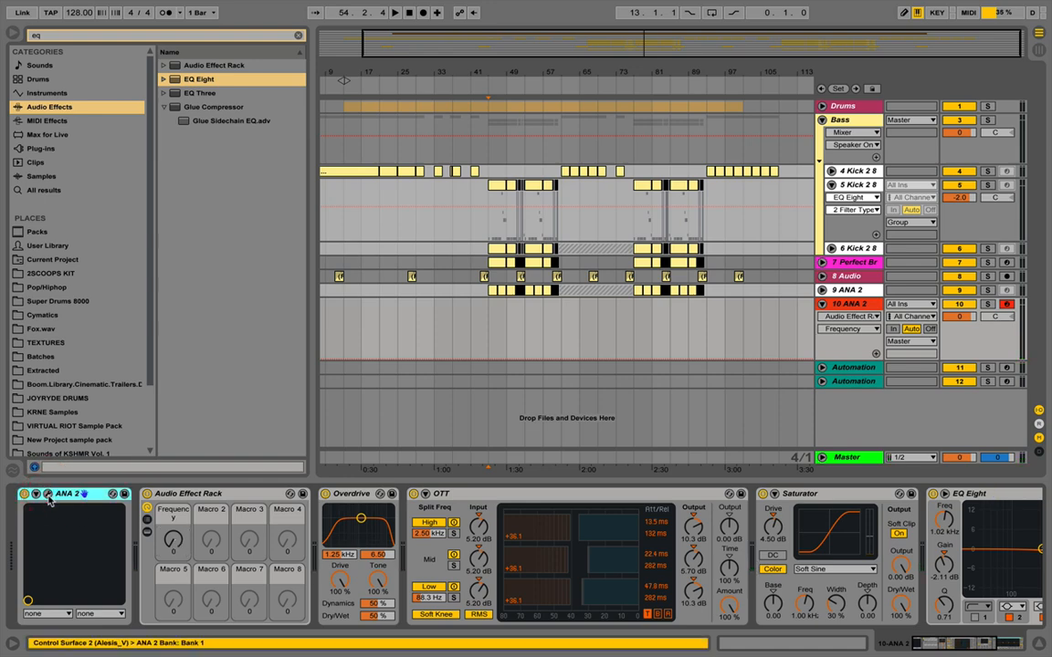
{"action": "left_click", "coordinate": [48, 494]}
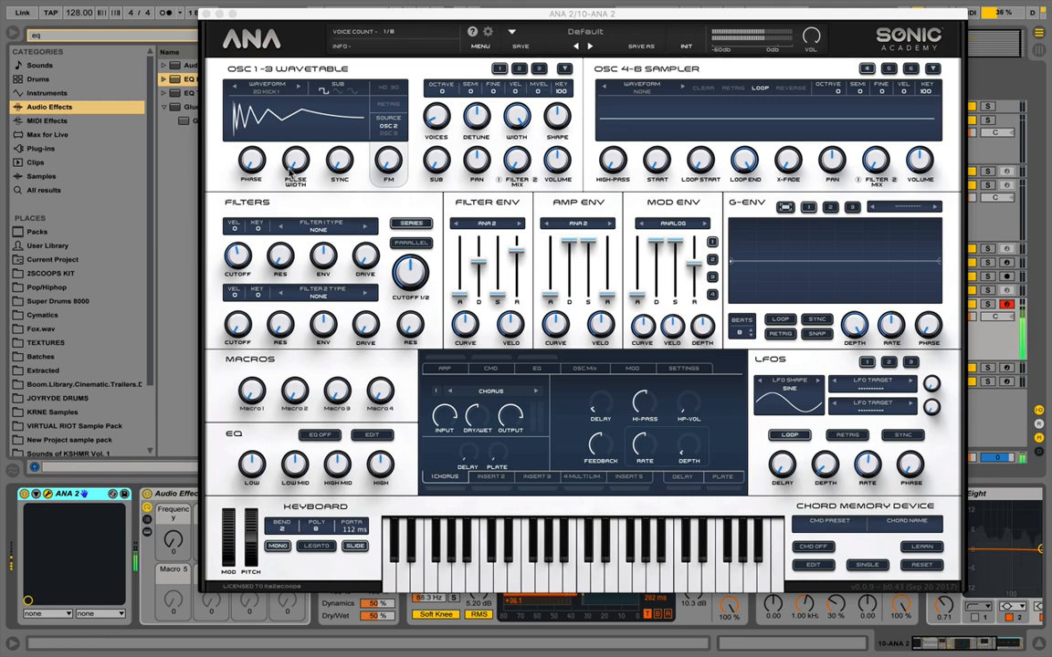
{"action": "left_click", "coordinate": [350, 89]}
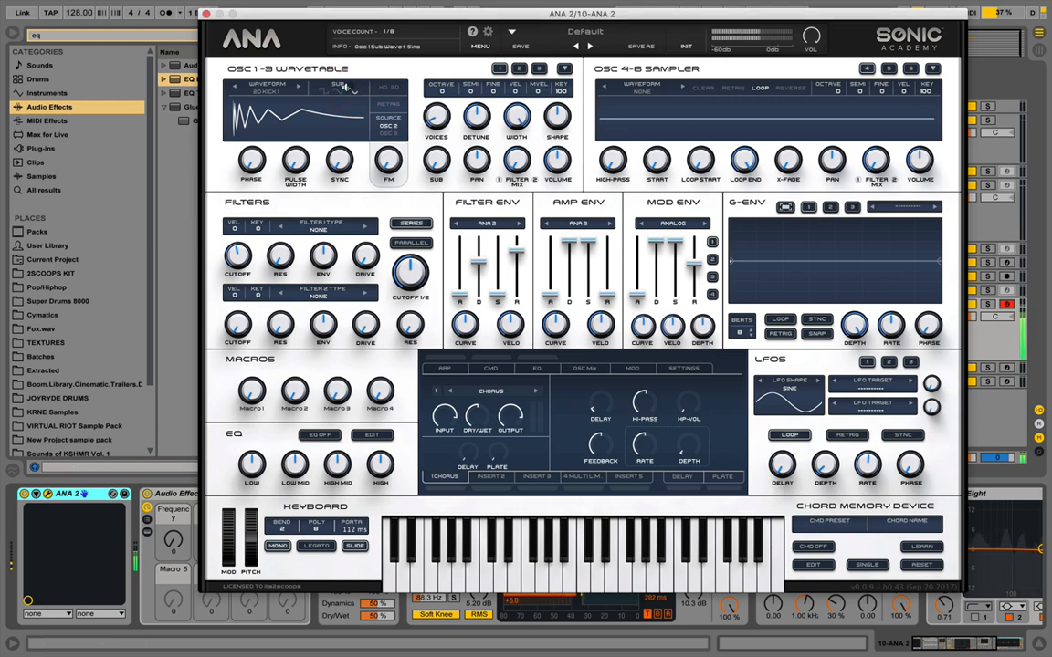
{"action": "left_click", "coordinate": [325, 90]}
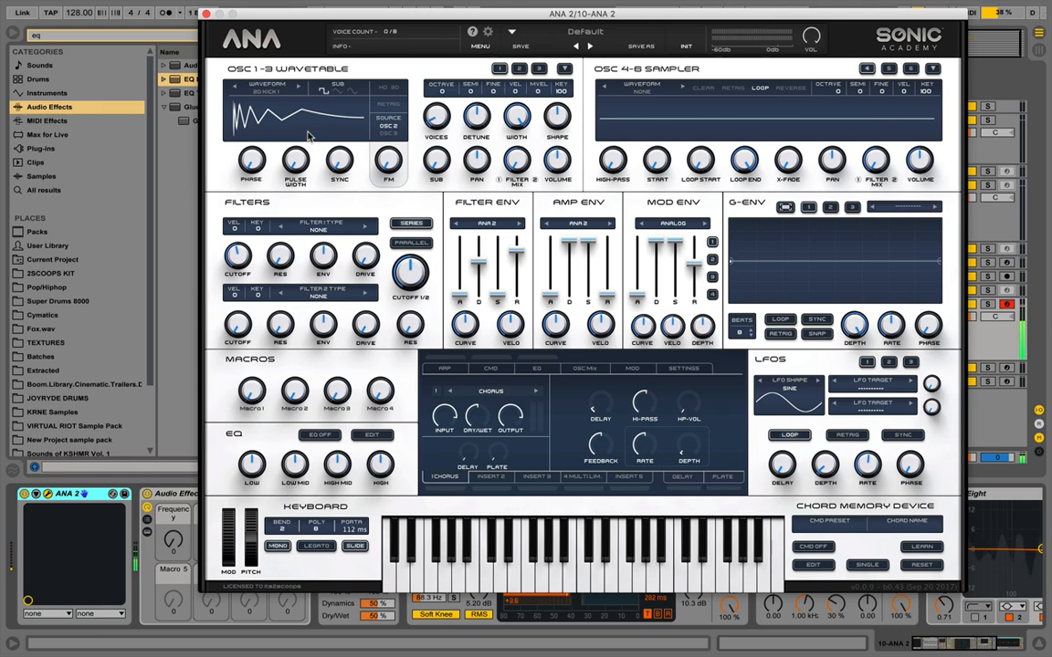
Audition the square-sub bass in several low octaves and close the ANA 2 window.
{"action": "key", "text": "z"}
{"action": "key", "text": "z"}
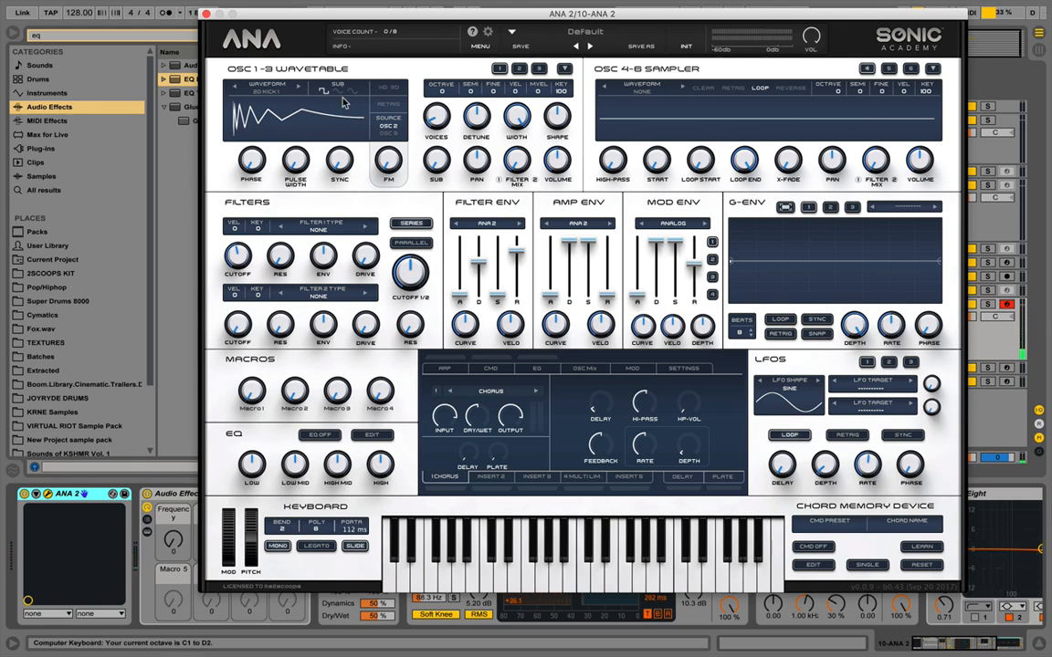
{"action": "key", "text": "a"}
{"action": "key", "text": "x"}
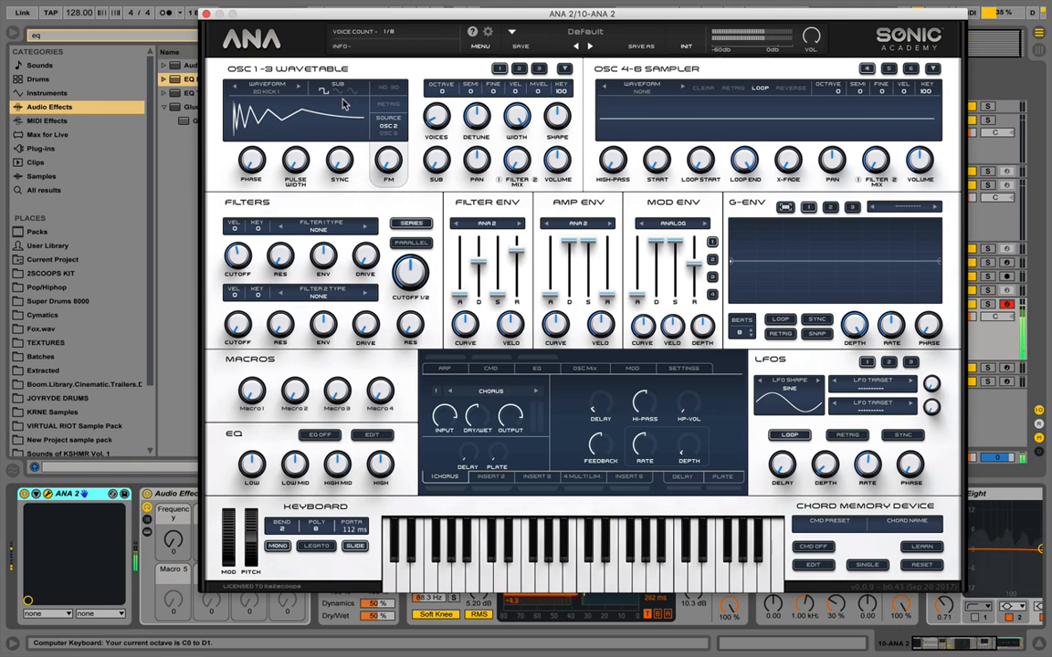
{"action": "key", "text": "a"}
{"action": "key", "text": "a"}
{"action": "key", "text": "k"}
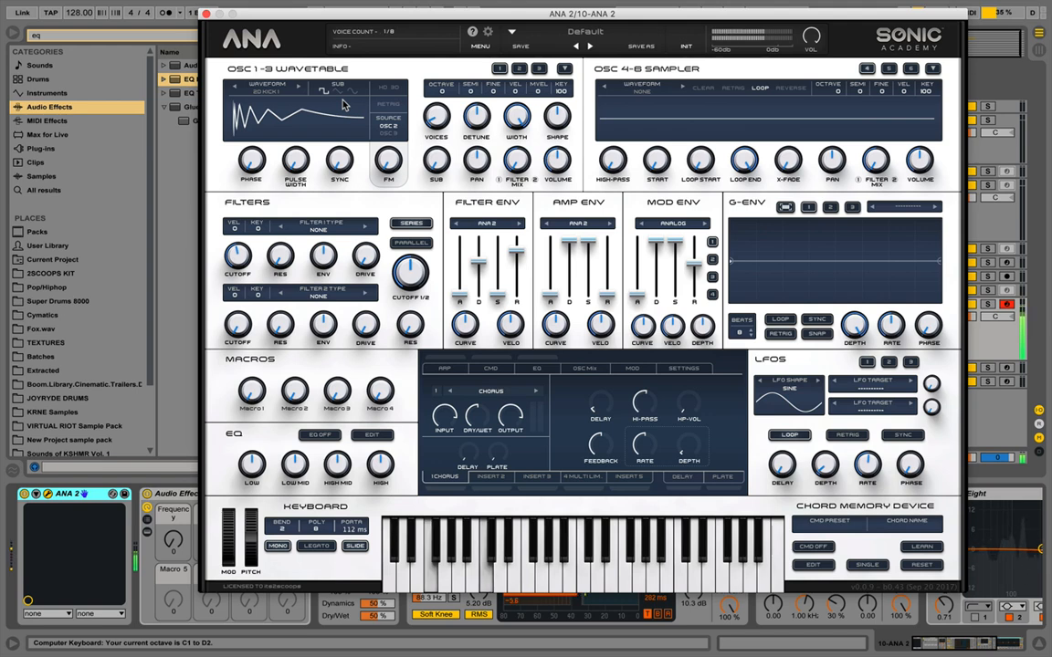
{"action": "key", "text": "a"}
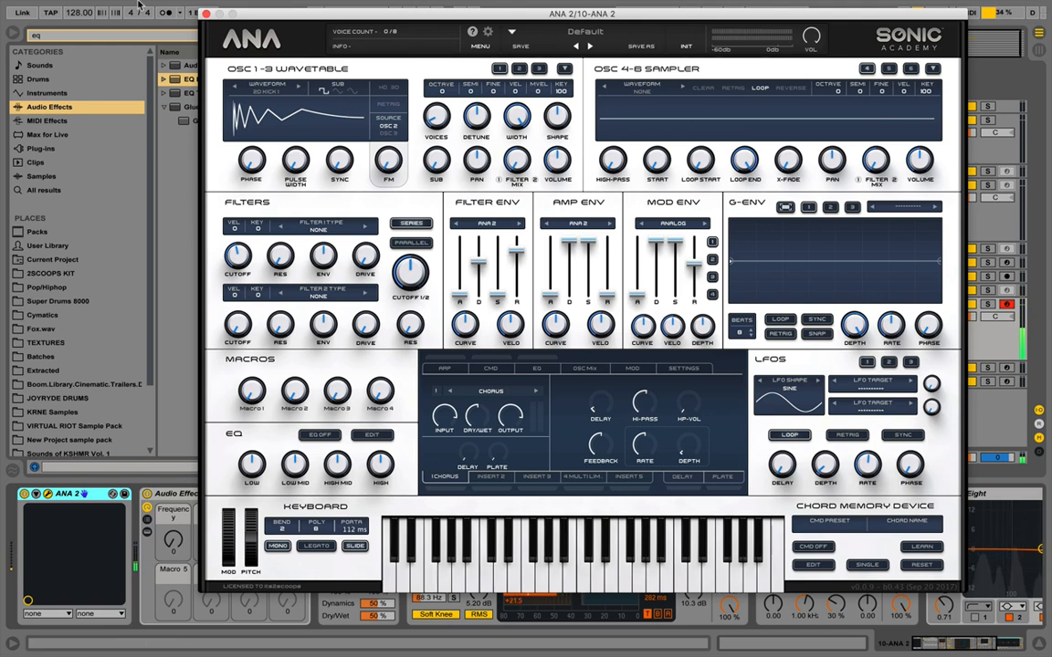
{"action": "left_click", "coordinate": [206, 13]}
{"action": "scroll", "coordinate": [339, 558], "scroll_direction": "right", "scroll_amount": 5}
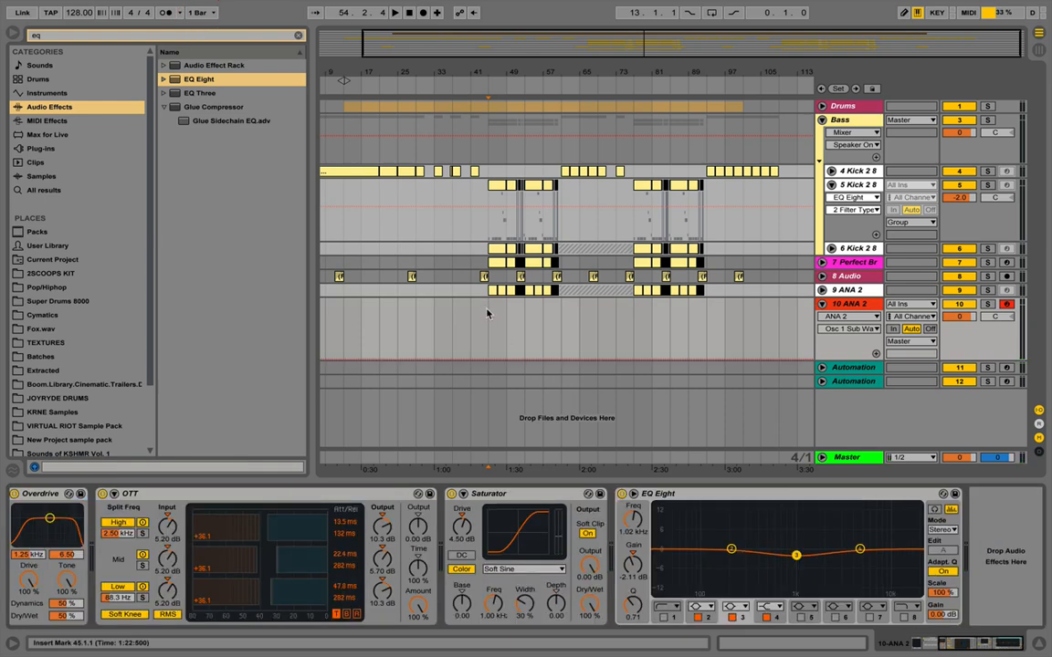
Insert an empty 16-bar MIDI clip on the 10 ANA 2 track from bar 45 to bar 61.
{"action": "left_click_drag", "start_coordinate": [486, 313], "coordinate": [563, 322]}
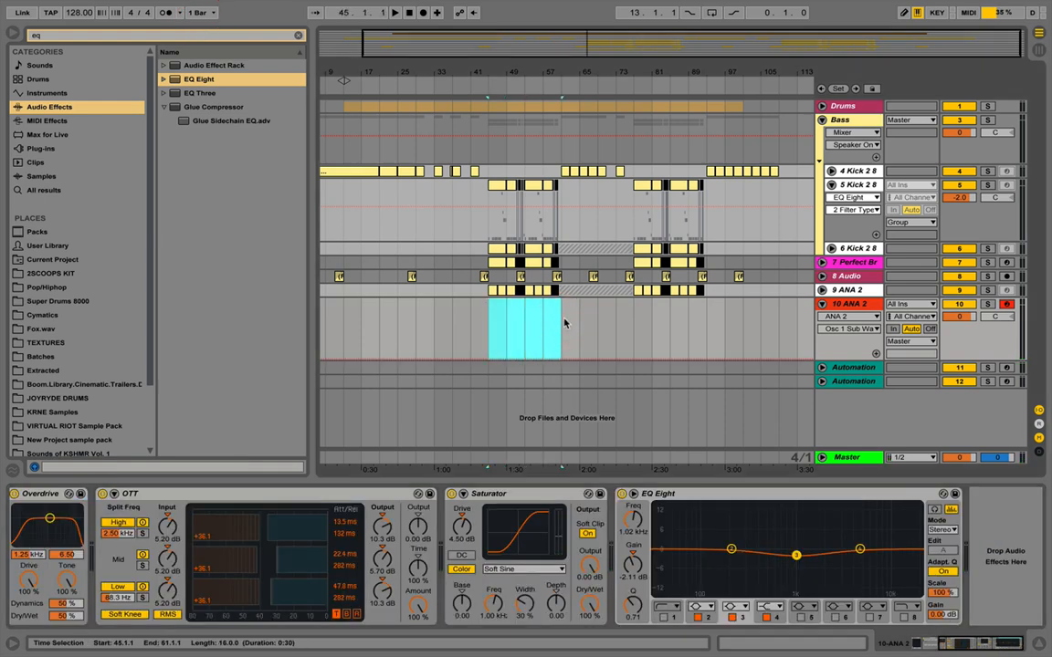
{"action": "key", "text": "ctrl+shift+m"}
{"action": "left_click", "coordinate": [493, 306]}
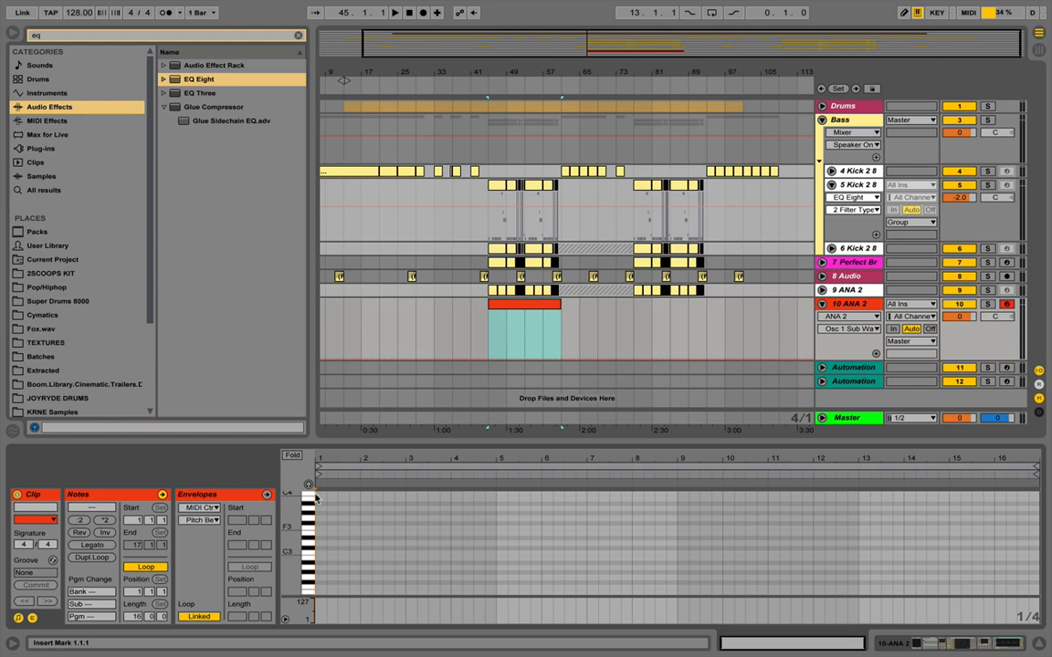
Place Limbo Drop Midi 1.mid from the 2SCOOPS KIT folder on the 10 ANA 2 track at bar 45.
{"action": "left_click", "coordinate": [42, 272]}
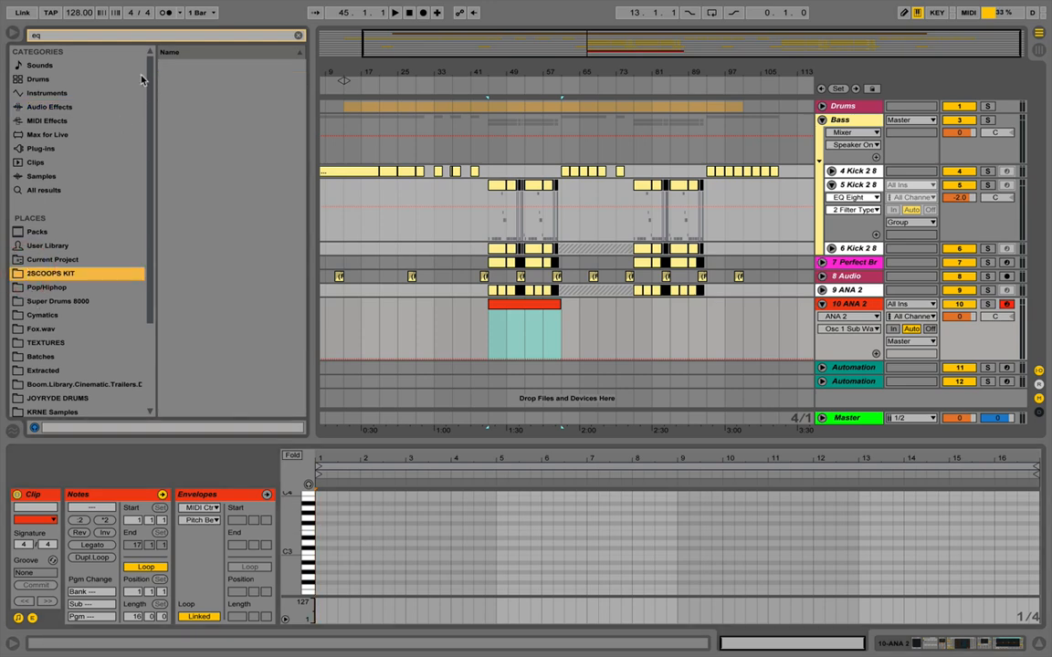
{"action": "left_click", "coordinate": [151, 38]}
{"action": "key", "text": "BackSpace"}
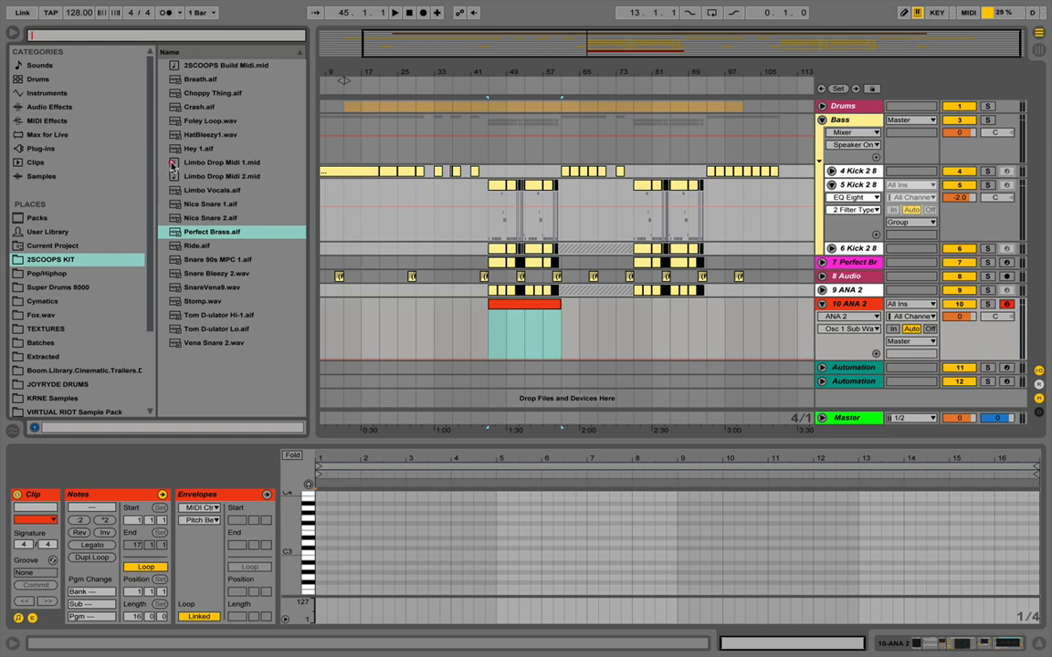
{"action": "left_click_drag", "start_coordinate": [173, 165], "coordinate": [494, 315]}
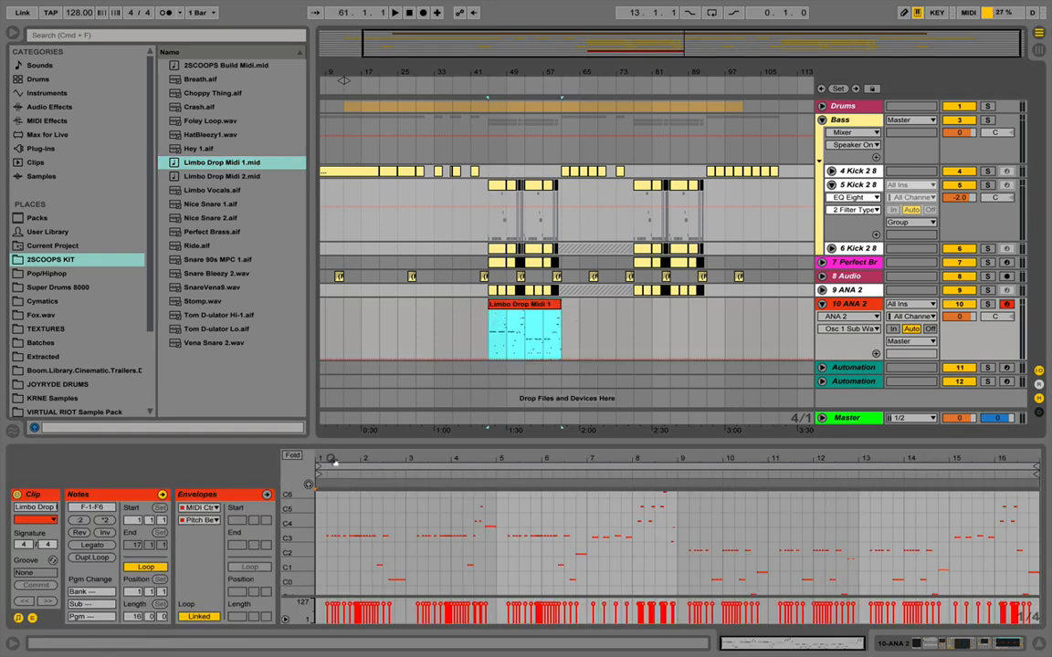
Inspect the opening notes of the Limbo Drop Midi 1 clip, solo the 10 ANA 2 track and play the part.
{"action": "left_click_drag", "start_coordinate": [331, 459], "coordinate": [348, 539]}
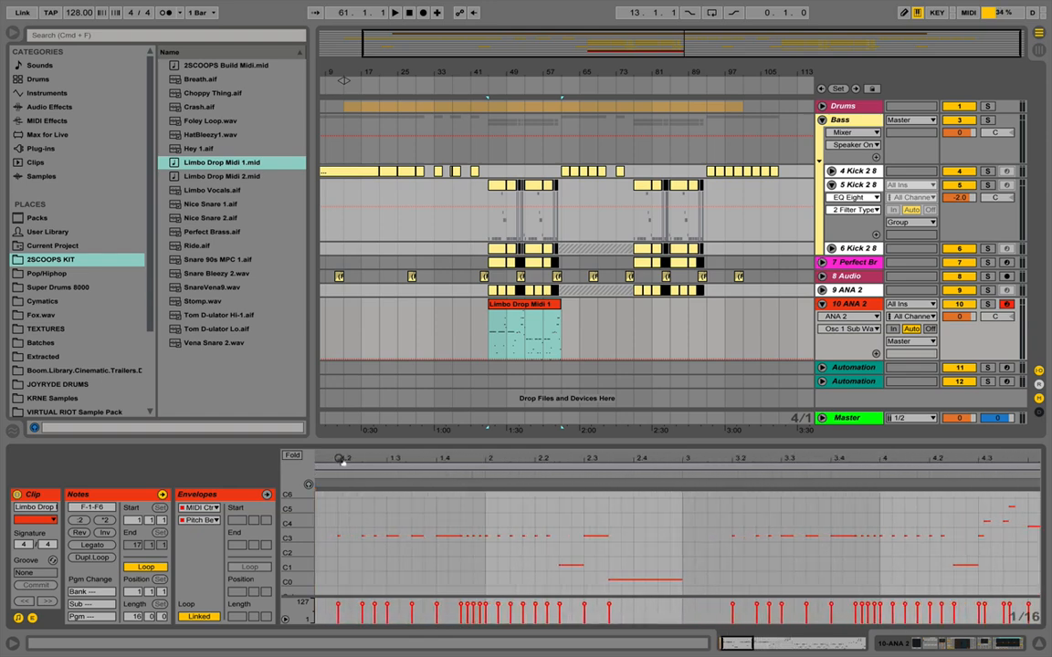
{"action": "left_click_drag", "start_coordinate": [342, 461], "coordinate": [392, 460]}
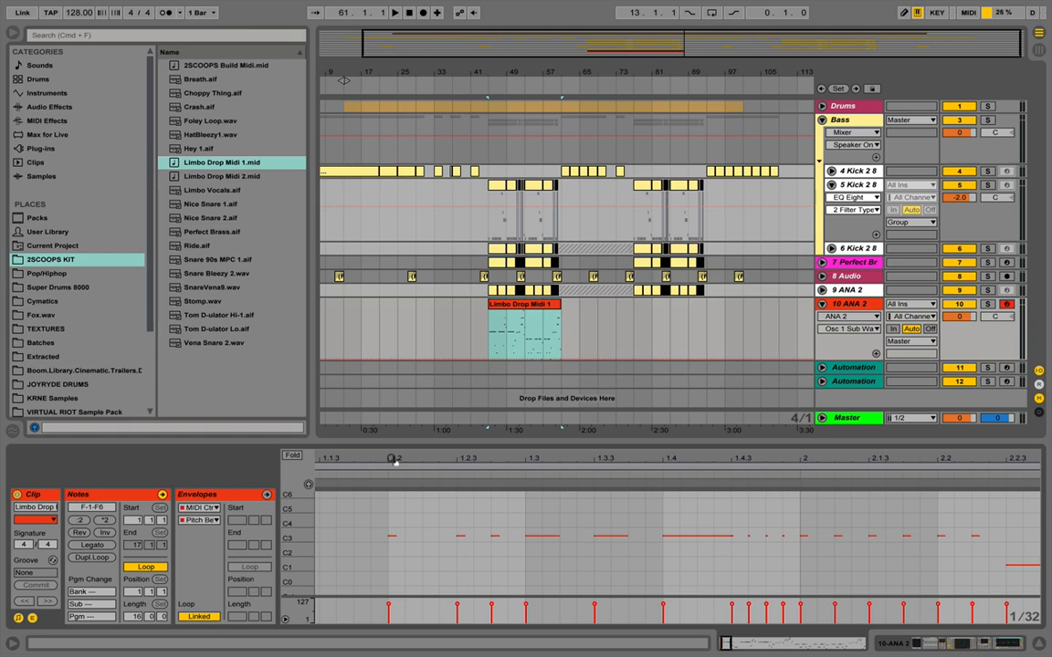
{"action": "left_click_drag", "start_coordinate": [392, 460], "coordinate": [365, 460]}
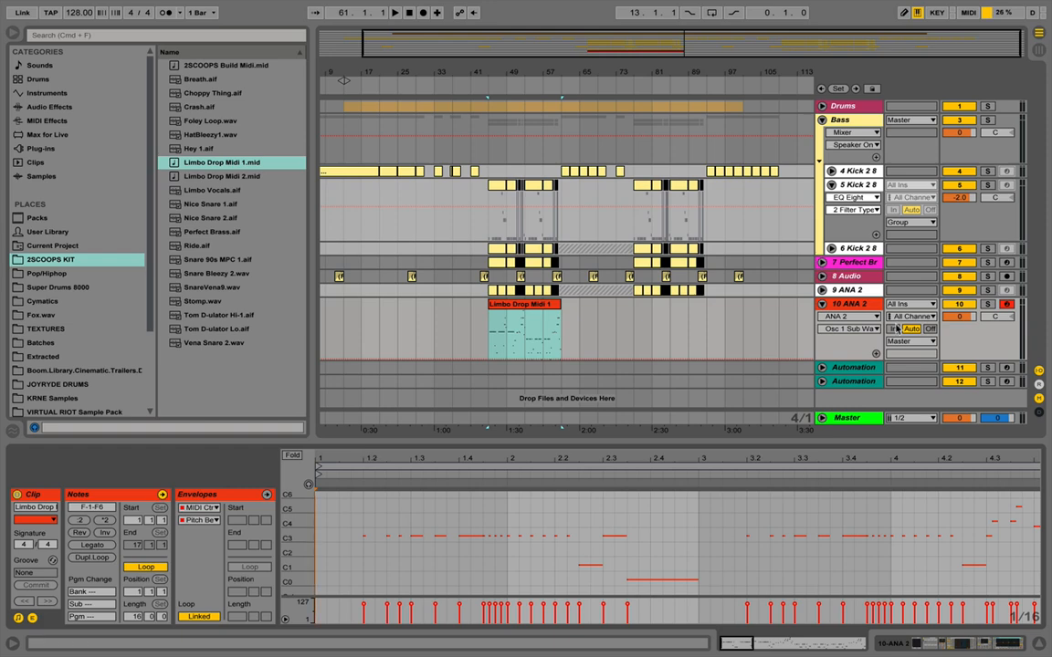
{"action": "left_click", "coordinate": [988, 305]}
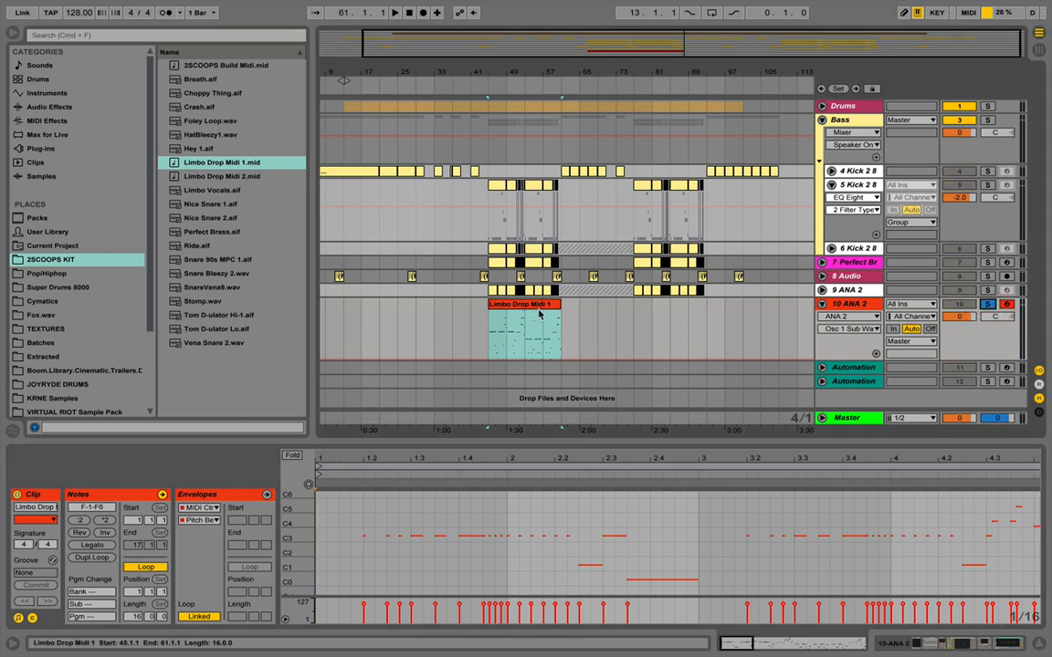
{"action": "key", "text": "space"}
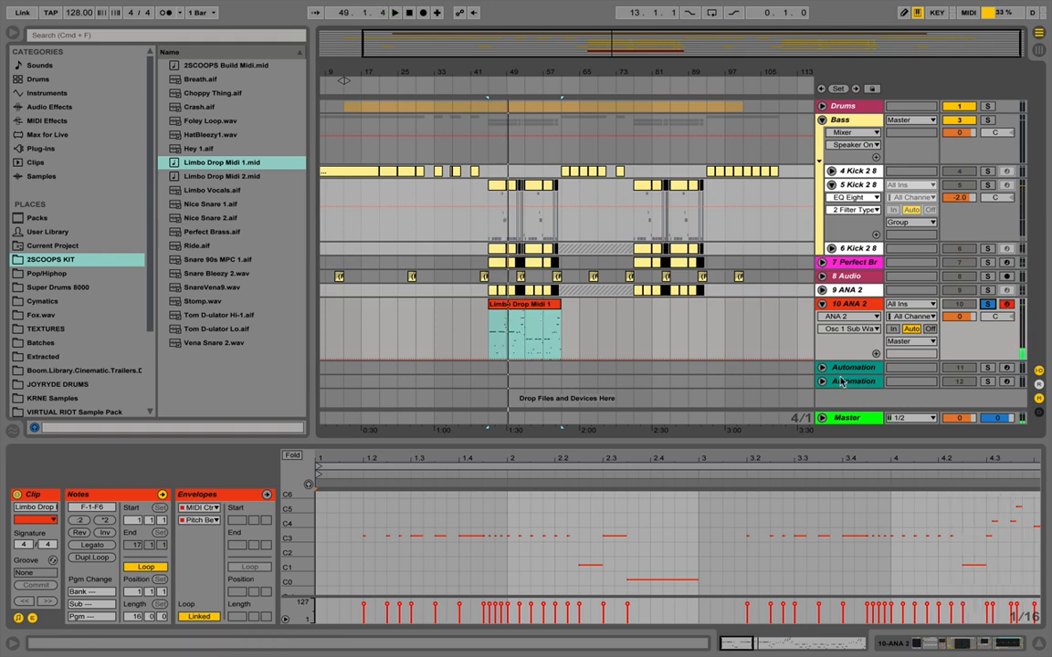
Unfold the first Automation track and show the rack's Frequency macro automation on the 10 ANA 2 track, keeping the macro at 0.
{"action": "left_click", "coordinate": [822, 367]}
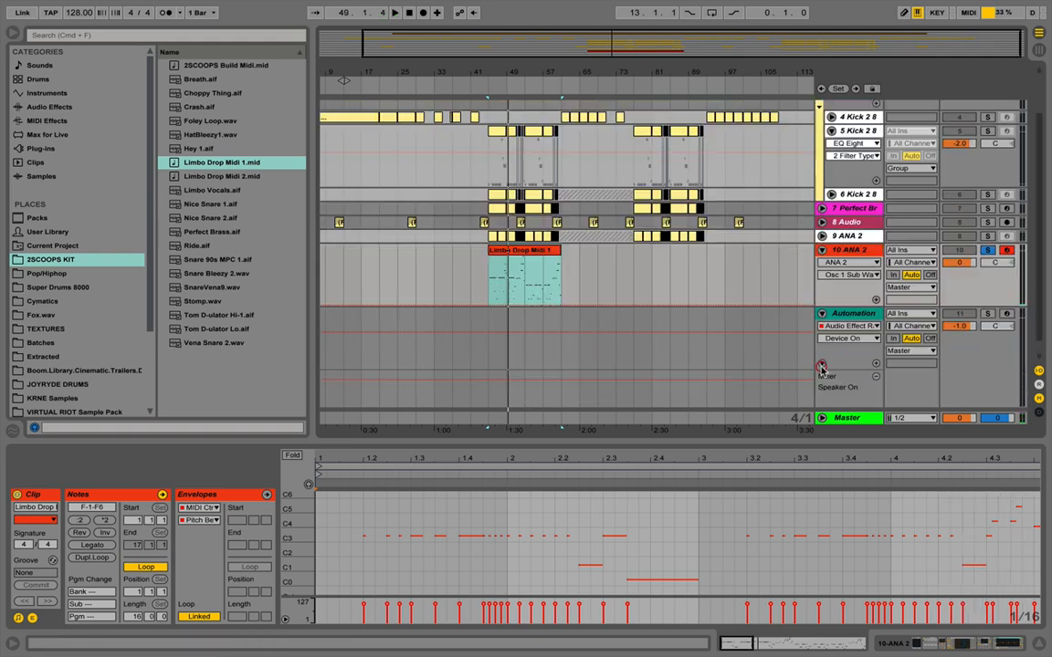
{"action": "left_click", "coordinate": [833, 252]}
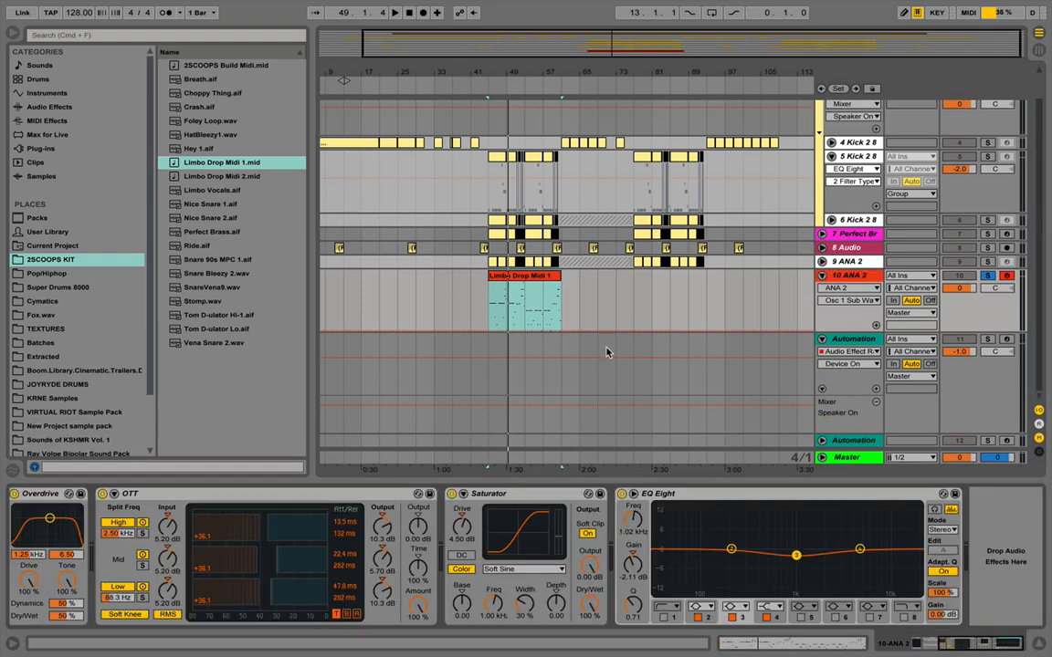
{"action": "scroll", "coordinate": [474, 574], "scroll_direction": "up", "scroll_amount": 5}
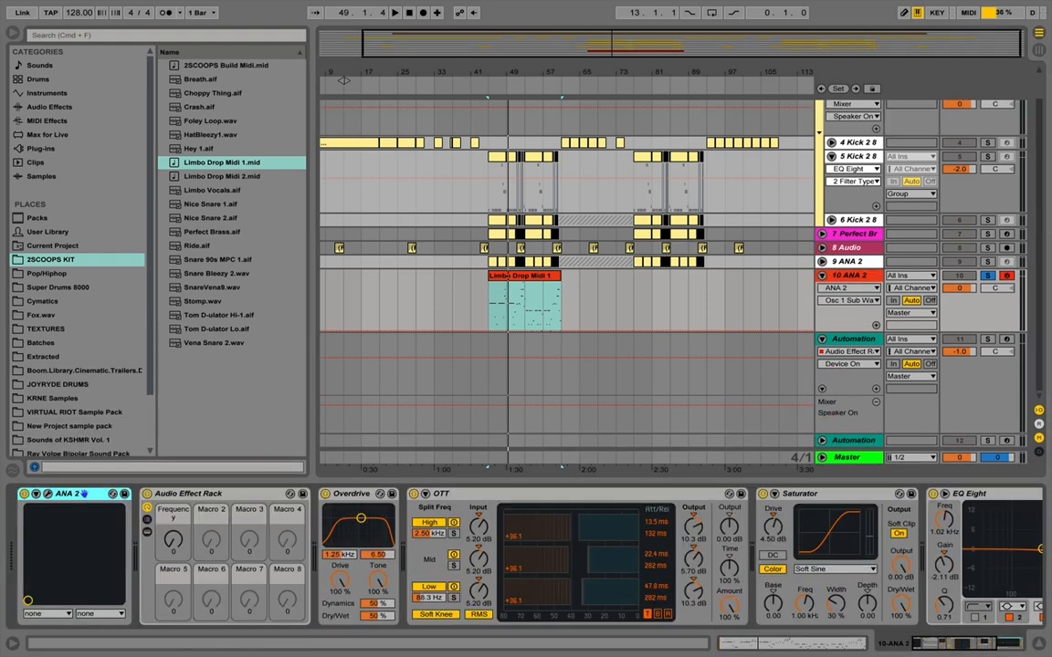
{"action": "left_click", "coordinate": [174, 540]}
{"action": "left_click_drag", "start_coordinate": [174, 539], "coordinate": [173, 587]}
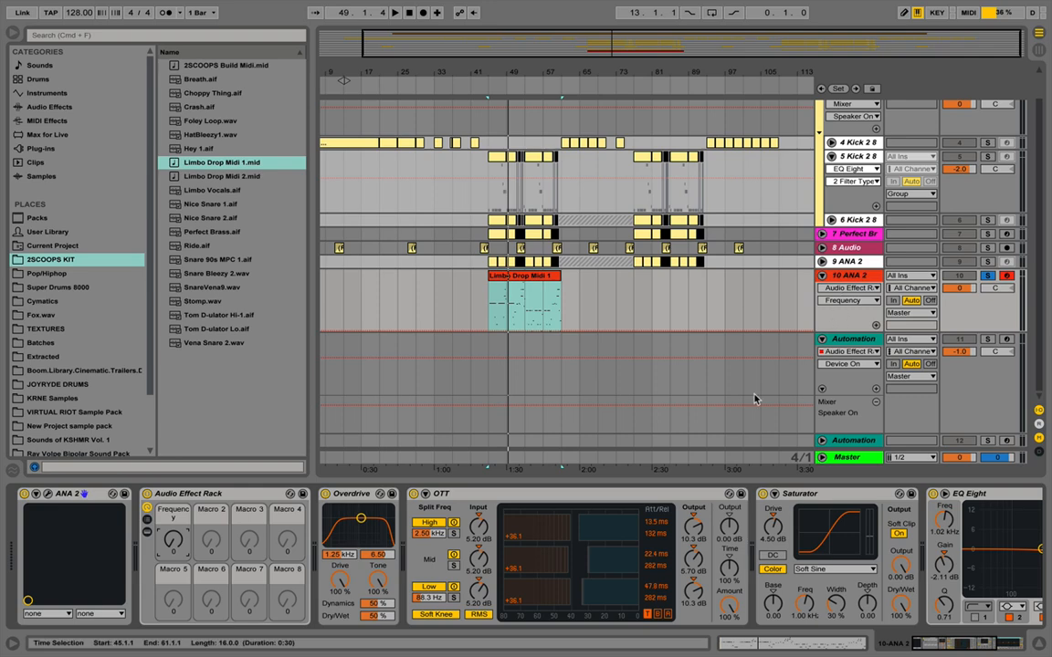
Find the Xfer Records Dimension Expander plug-in and insert it between OTT and Saturator on the 10 ANA 2 track.
{"action": "left_click", "coordinate": [144, 36]}
{"action": "type", "text": "d"}
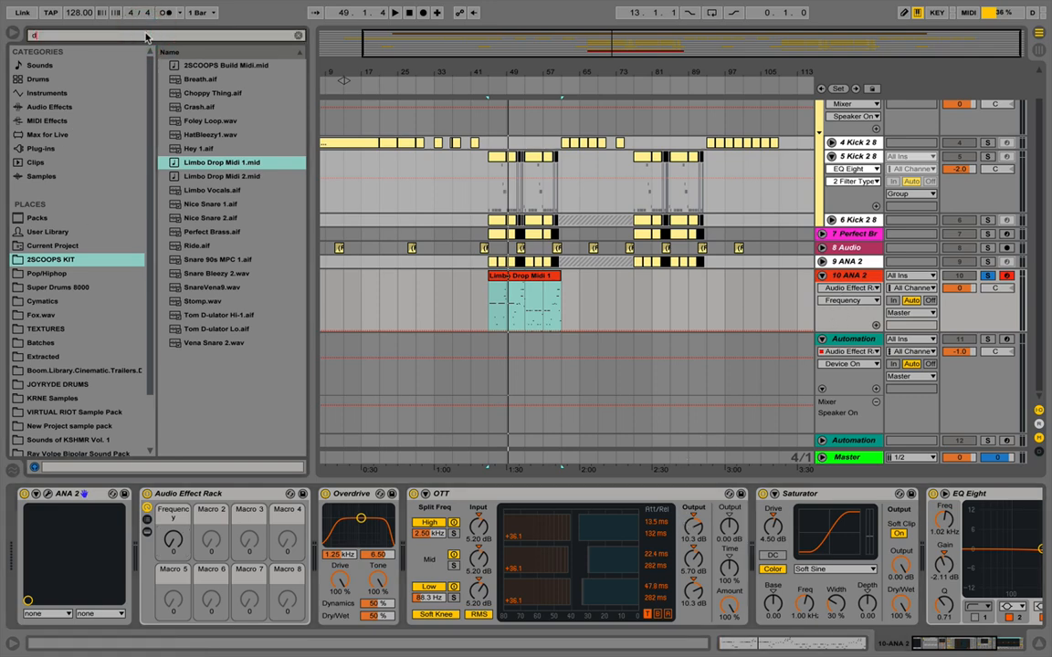
{"action": "type", "text": "imen"}
{"action": "left_click", "coordinate": [37, 139]}
{"action": "left_click", "coordinate": [37, 150]}
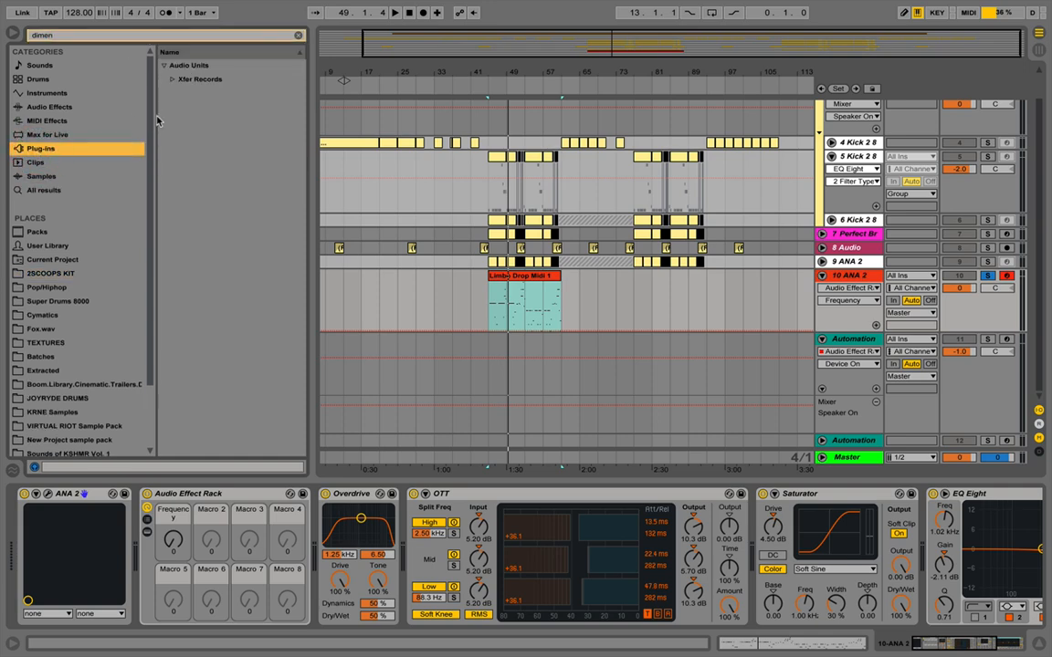
{"action": "left_click", "coordinate": [174, 80]}
{"action": "left_click", "coordinate": [177, 94]}
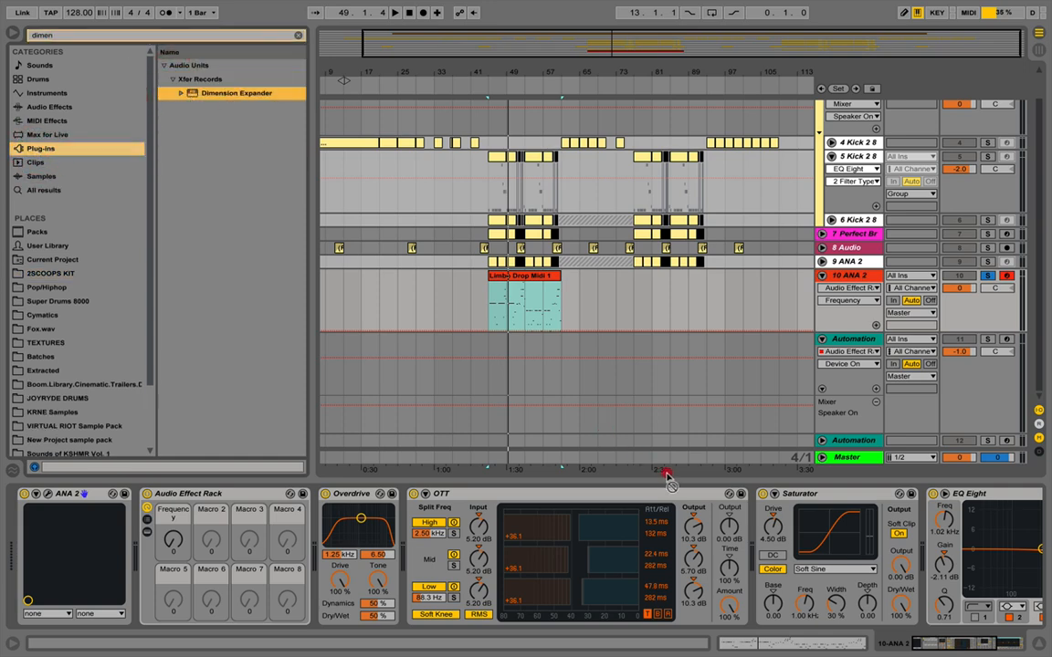
{"action": "left_click_drag", "start_coordinate": [739, 493], "coordinate": [753, 508]}
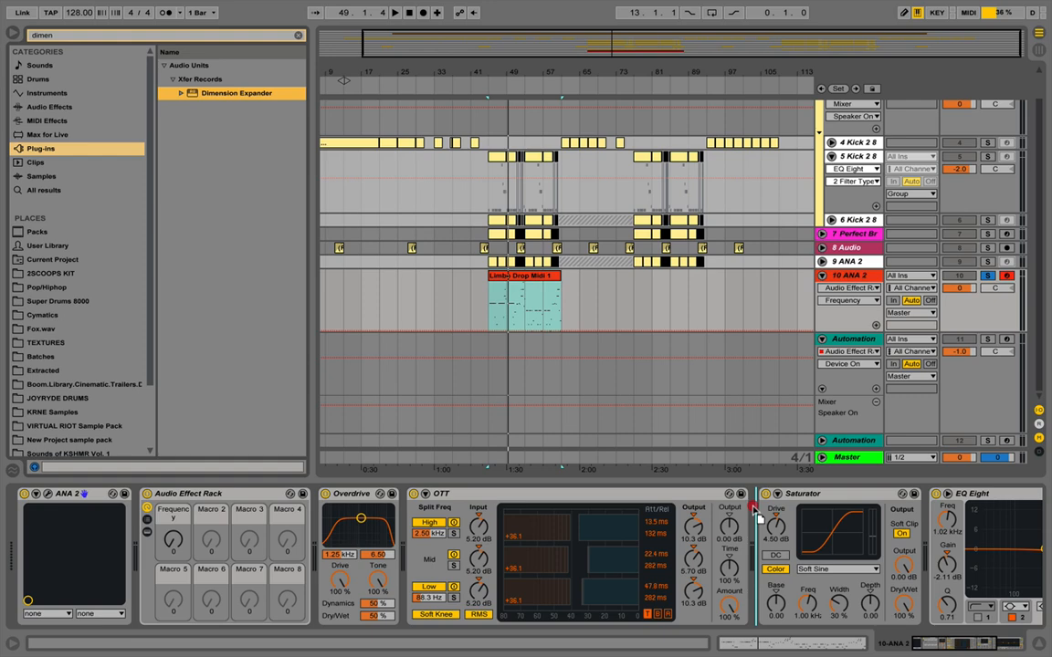
{"action": "left_click_drag", "start_coordinate": [752, 508], "coordinate": [752, 506]}
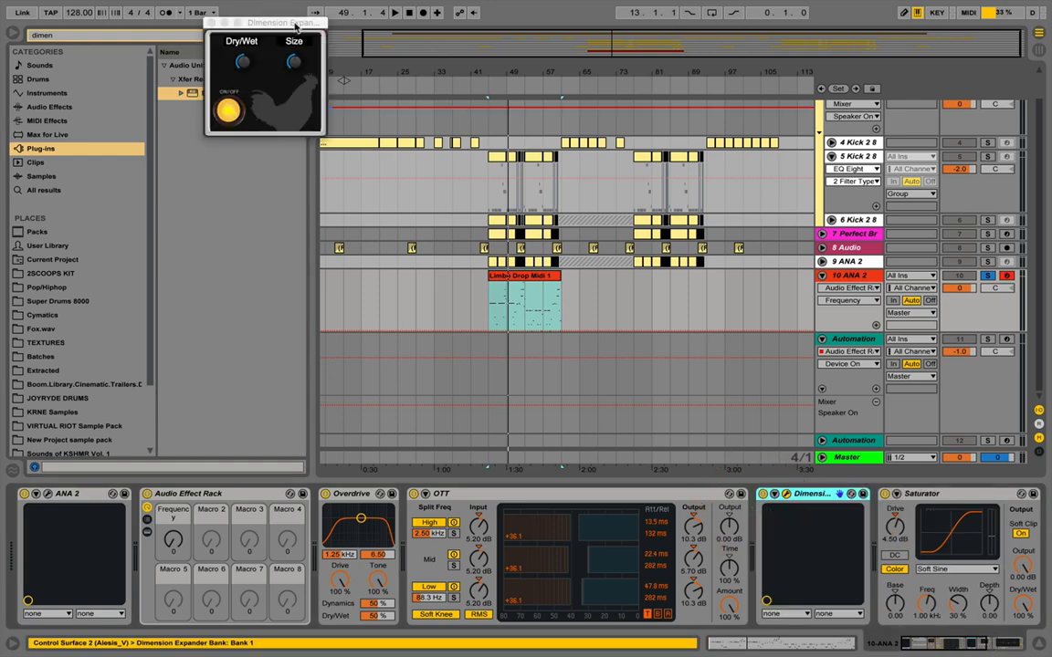
Turn Dimension Expander's Size fully down, lower its Dry/Wet amount, and audition the start of the bass part.
{"action": "left_click", "coordinate": [240, 64]}
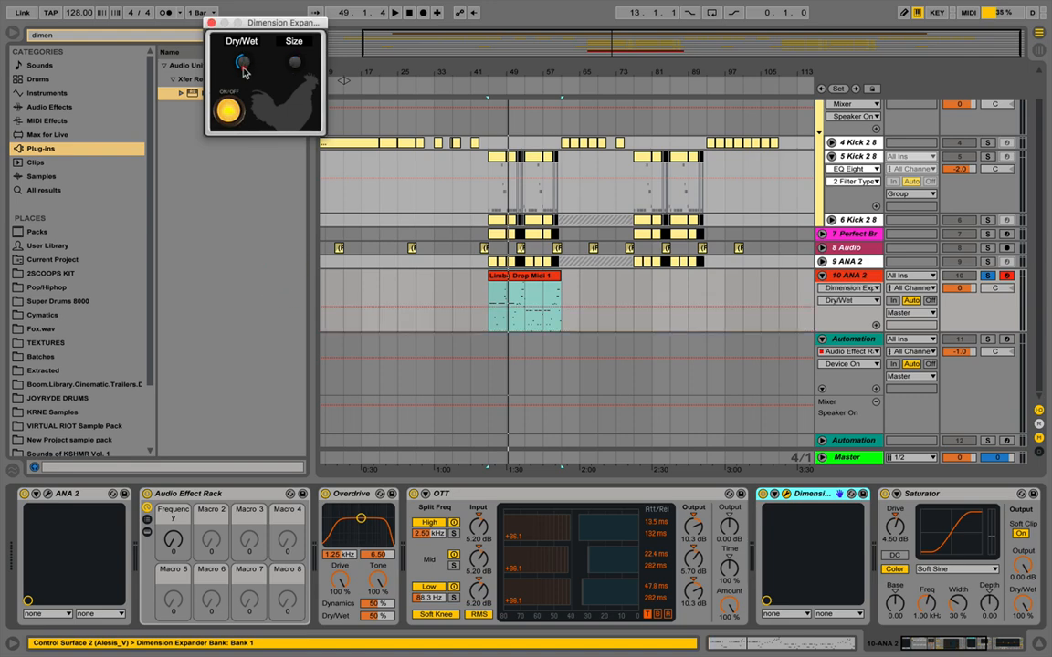
{"action": "left_click", "coordinate": [209, 21]}
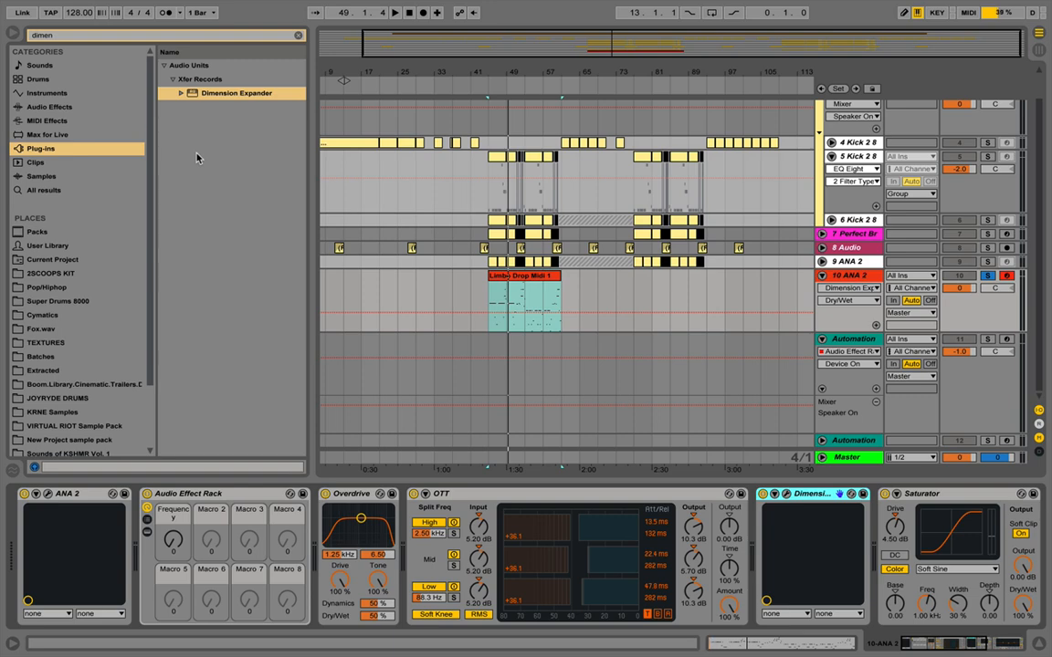
{"action": "left_click", "coordinate": [786, 493]}
{"action": "left_click", "coordinate": [210, 21]}
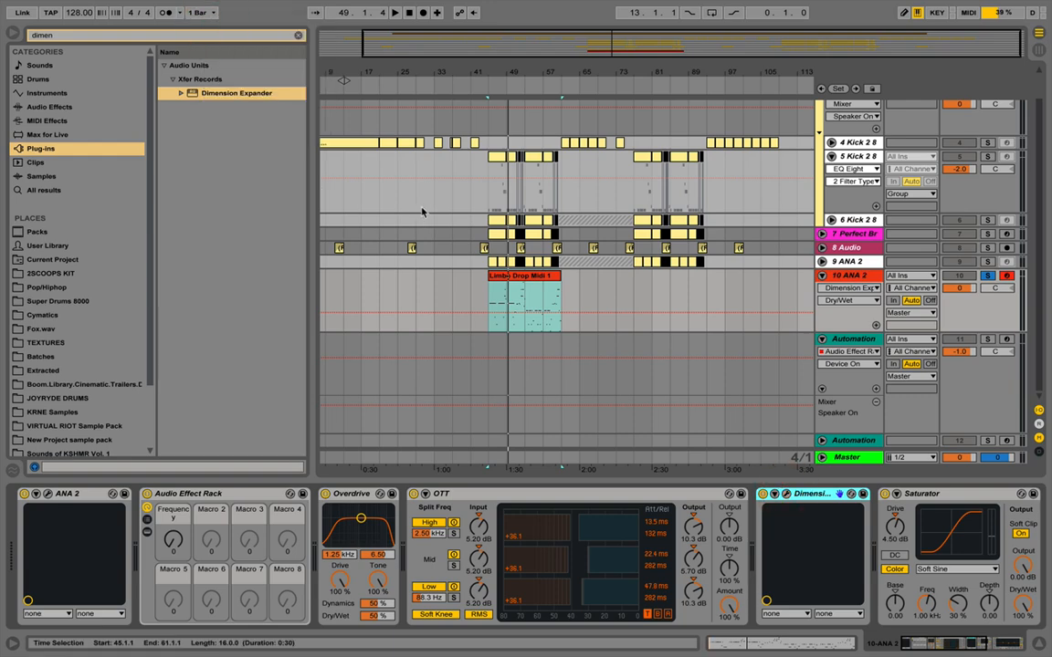
{"action": "left_click", "coordinate": [73, 496]}
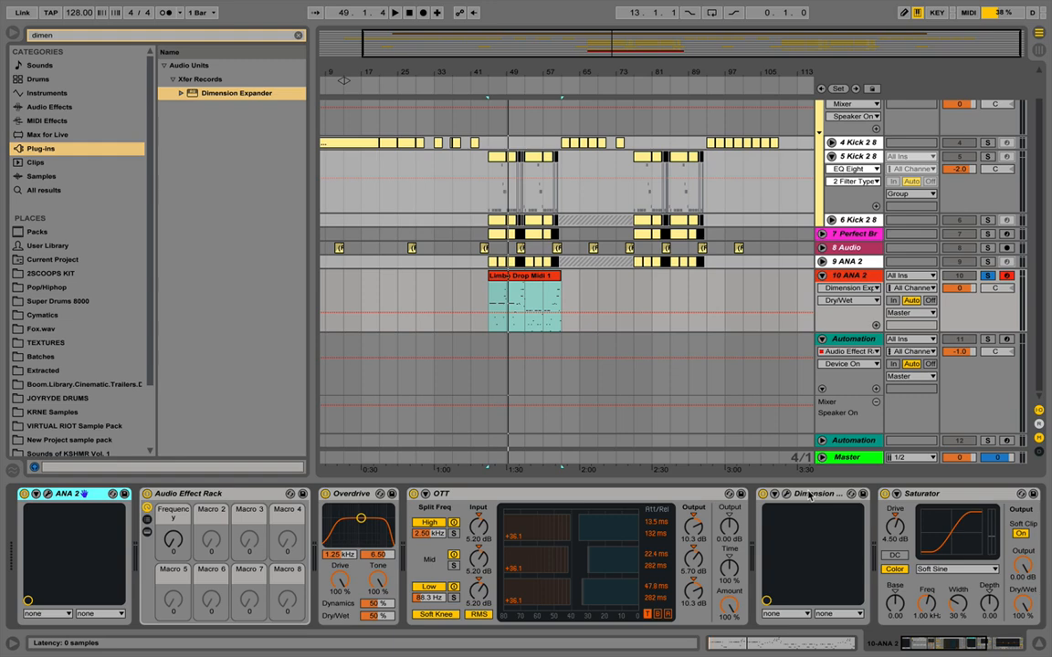
{"action": "scroll", "coordinate": [780, 534], "scroll_direction": "right", "scroll_amount": 2}
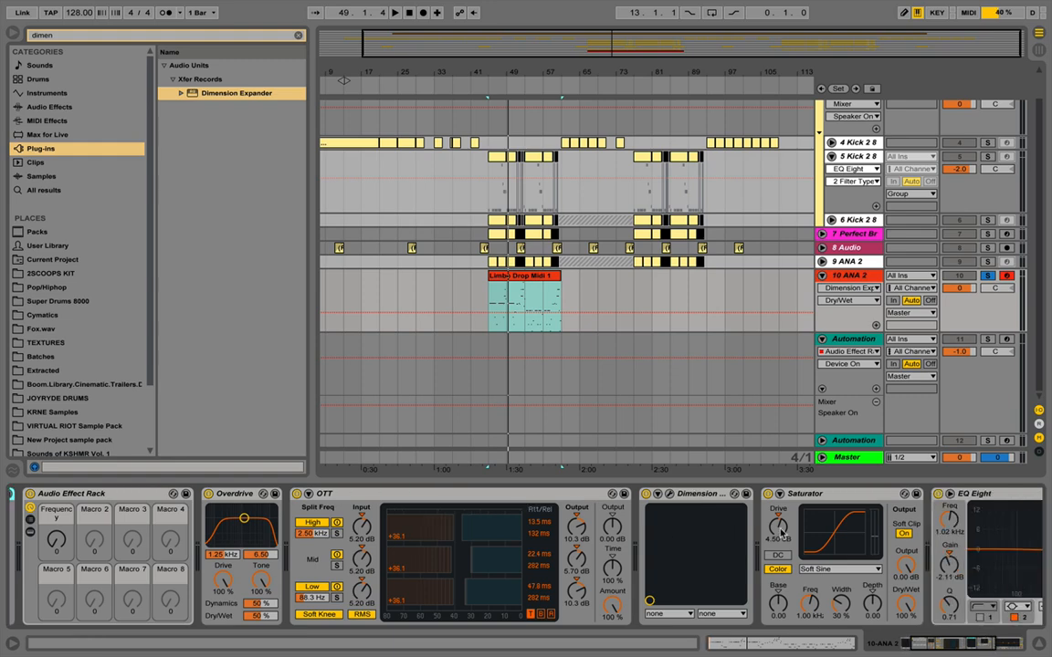
{"action": "left_click", "coordinate": [670, 494]}
{"action": "left_click", "coordinate": [241, 61]}
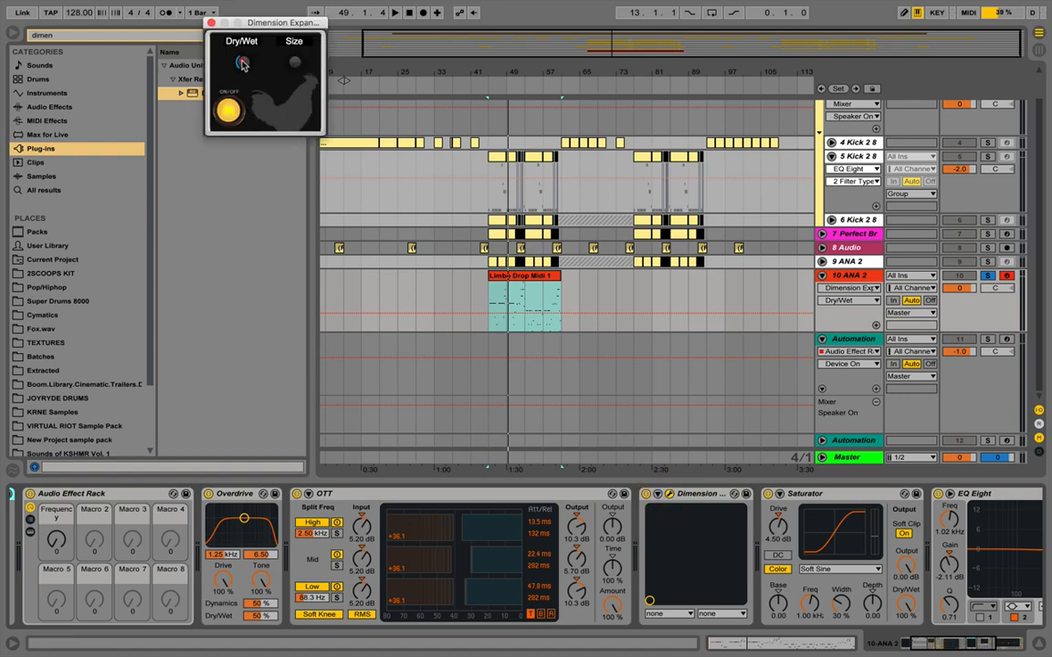
{"action": "left_click", "coordinate": [211, 22]}
{"action": "key", "text": "space"}
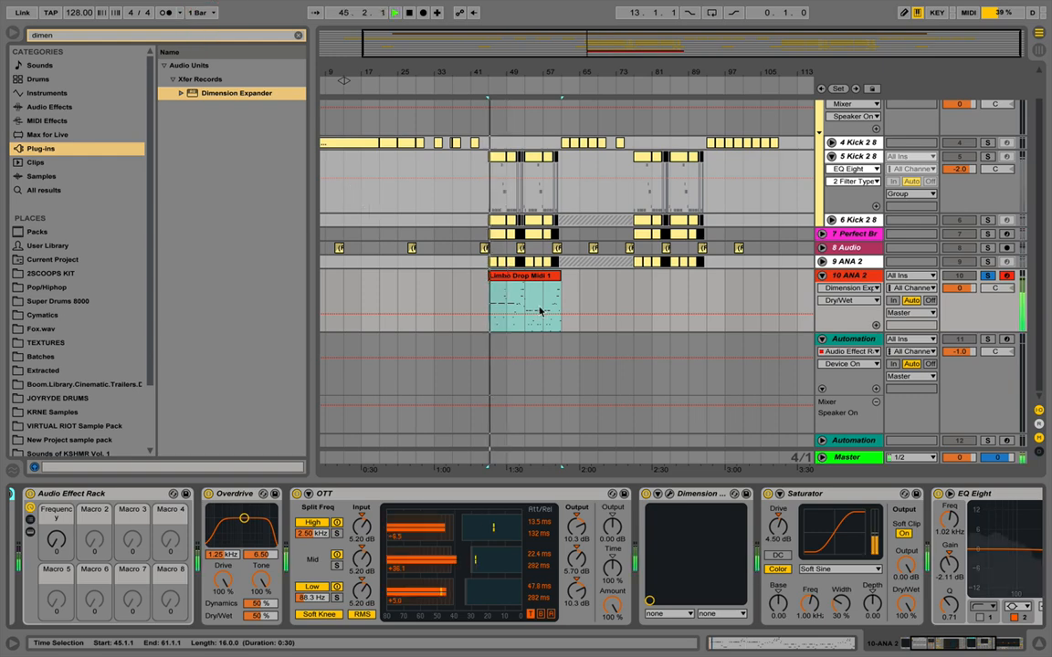
{"action": "key", "text": "space"}
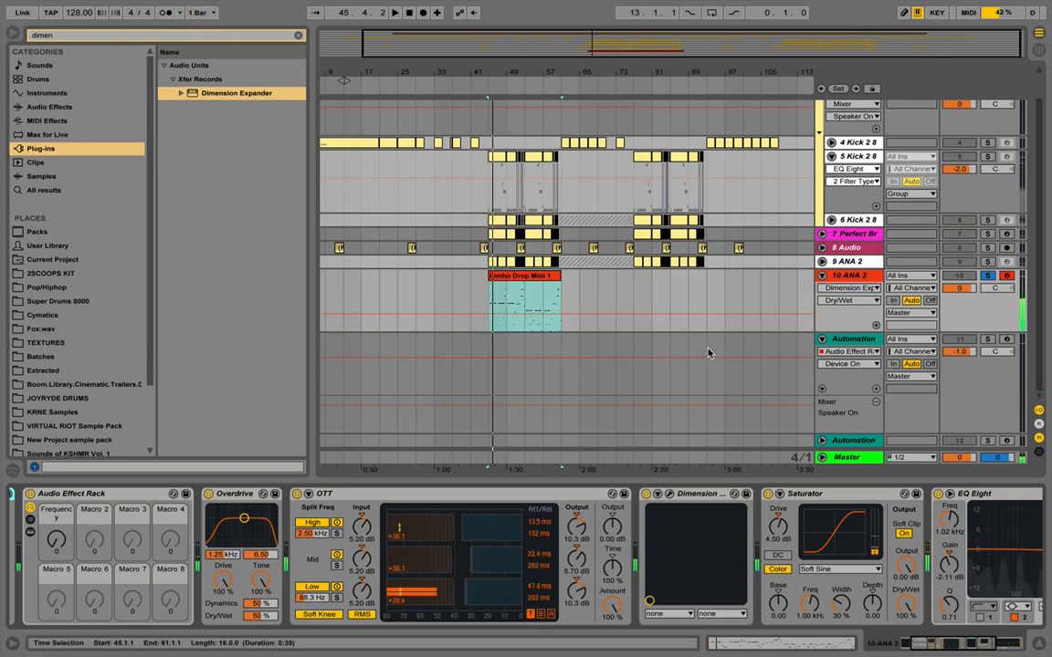
Show the rack's Frequency automation on the first Automation track and select its section from bar 45 to bar 61.
{"action": "left_click", "coordinate": [850, 365]}
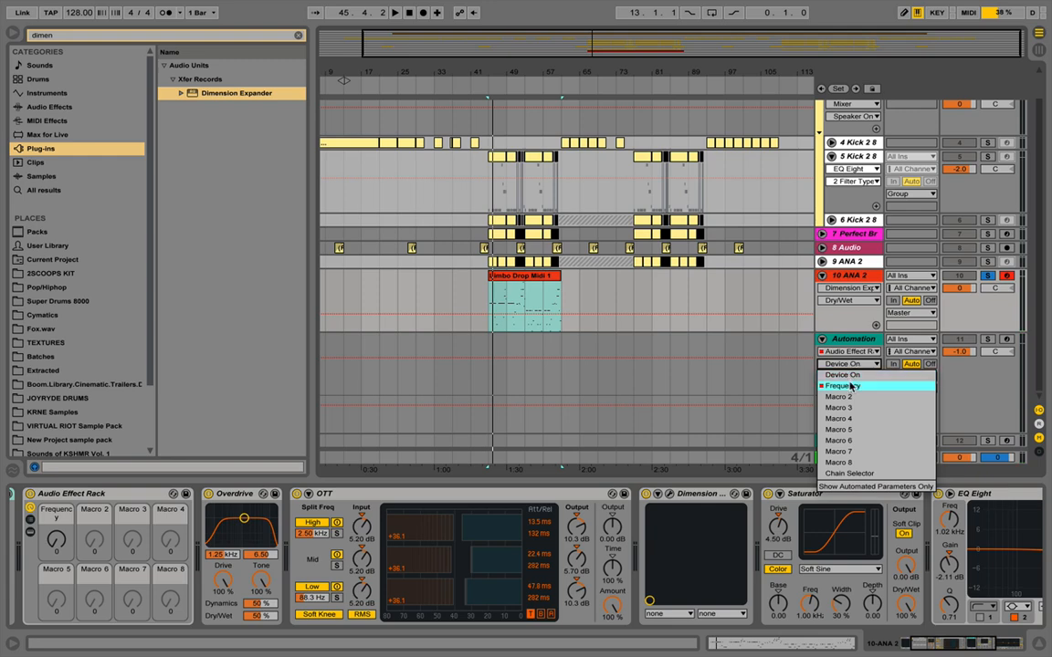
{"action": "left_click", "coordinate": [845, 386]}
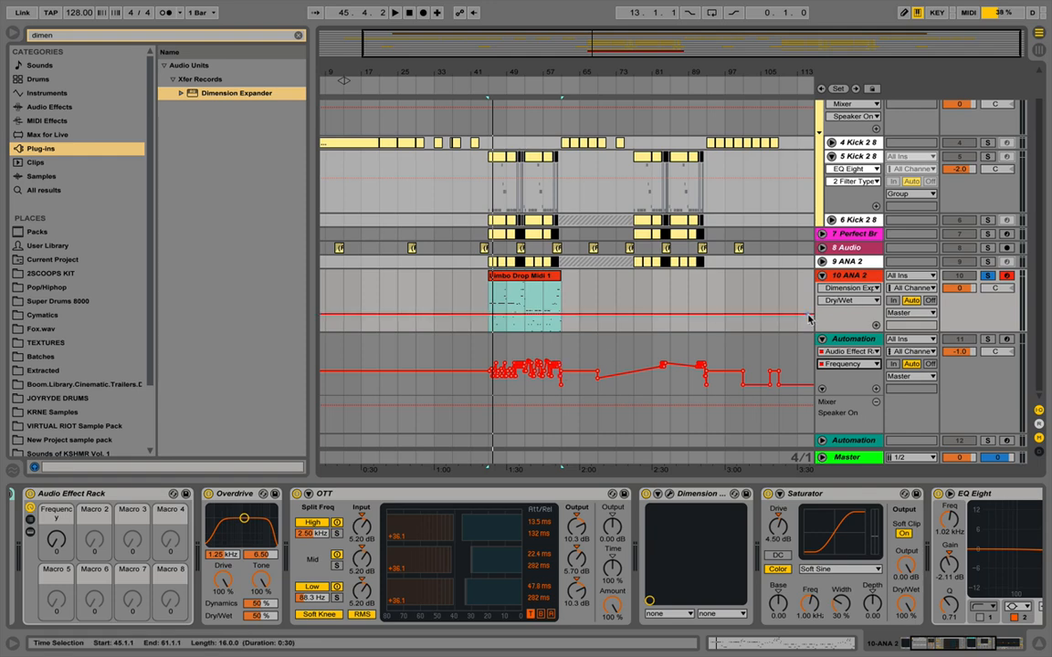
{"action": "left_click_drag", "start_coordinate": [490, 361], "coordinate": [559, 352]}
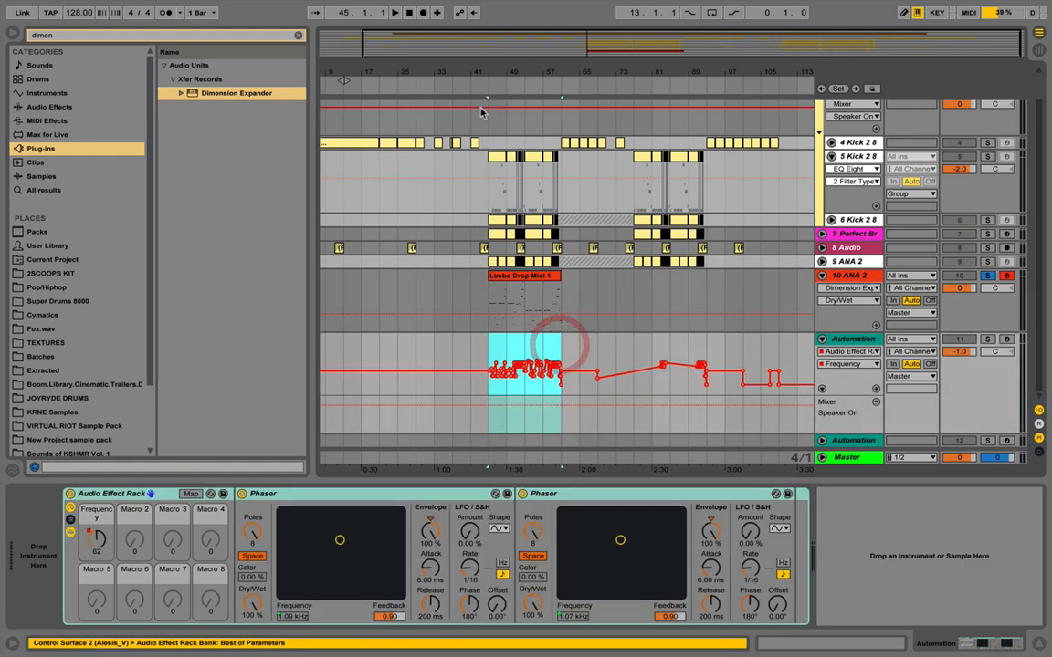
{"action": "key", "text": "z"}
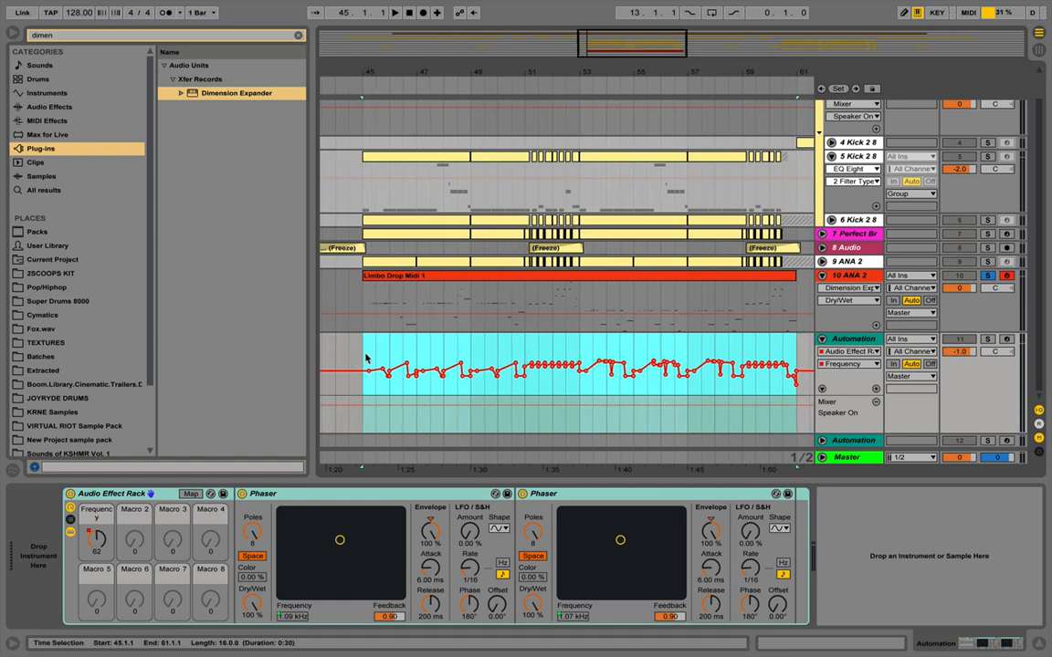
{"action": "left_click_drag", "start_coordinate": [365, 357], "coordinate": [796, 353]}
Give Dimension Expander's Dry/Wet and the rack's Frequency separate automation lanes on 10 ANA 2, and give Frequency its own lane on the Automation track.
{"action": "left_click", "coordinate": [876, 325]}
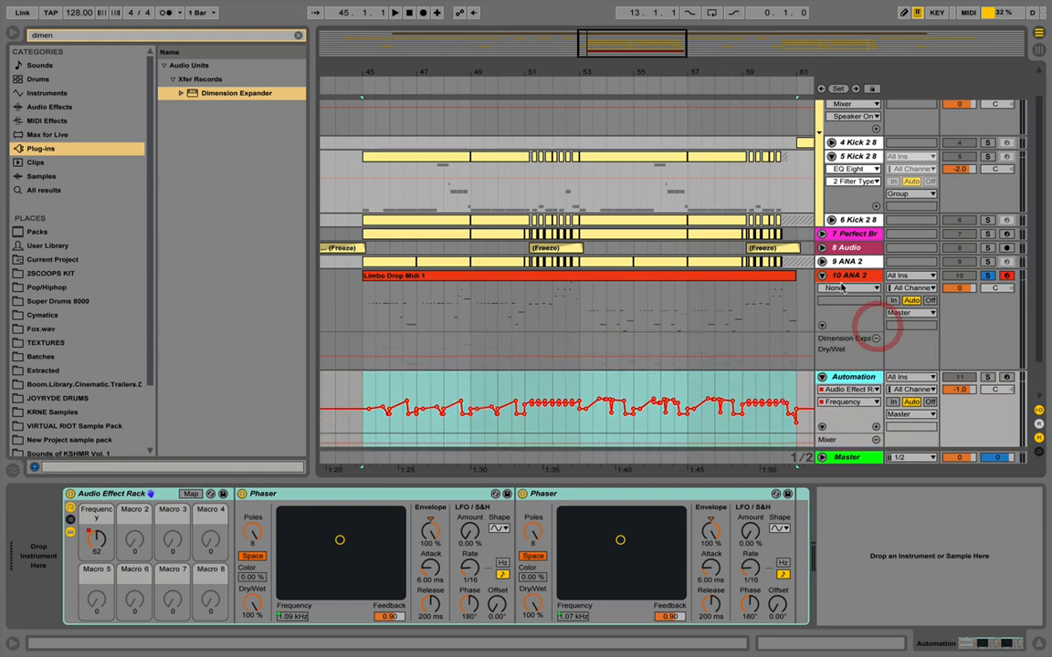
{"action": "left_click", "coordinate": [845, 275]}
{"action": "left_click_drag", "start_coordinate": [166, 542], "coordinate": [172, 542]}
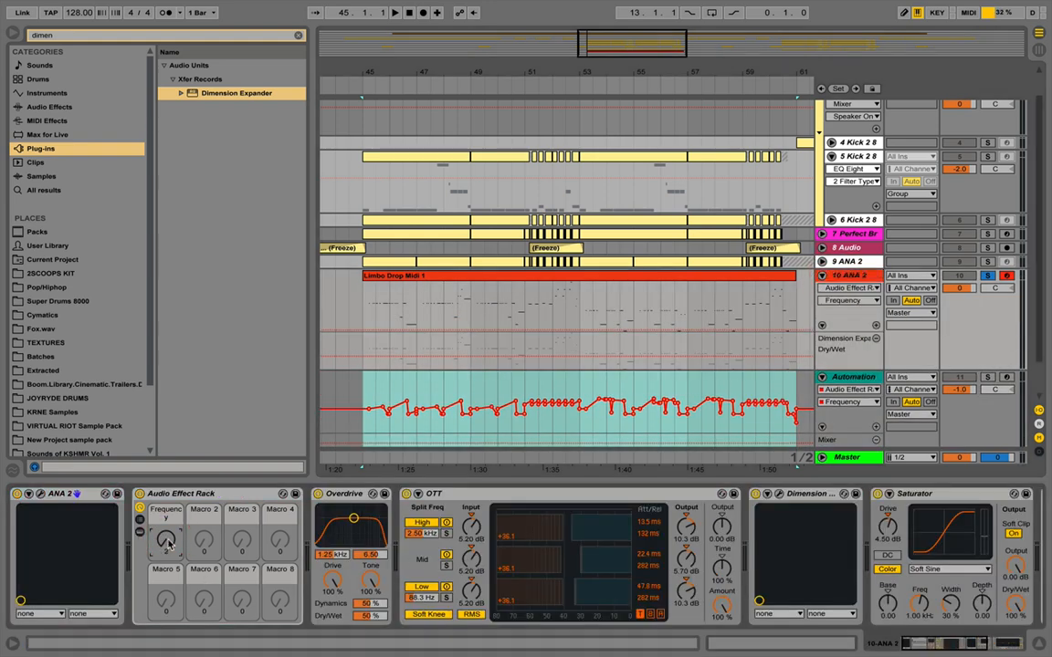
{"action": "left_click", "coordinate": [875, 325]}
{"action": "left_click", "coordinate": [363, 348]}
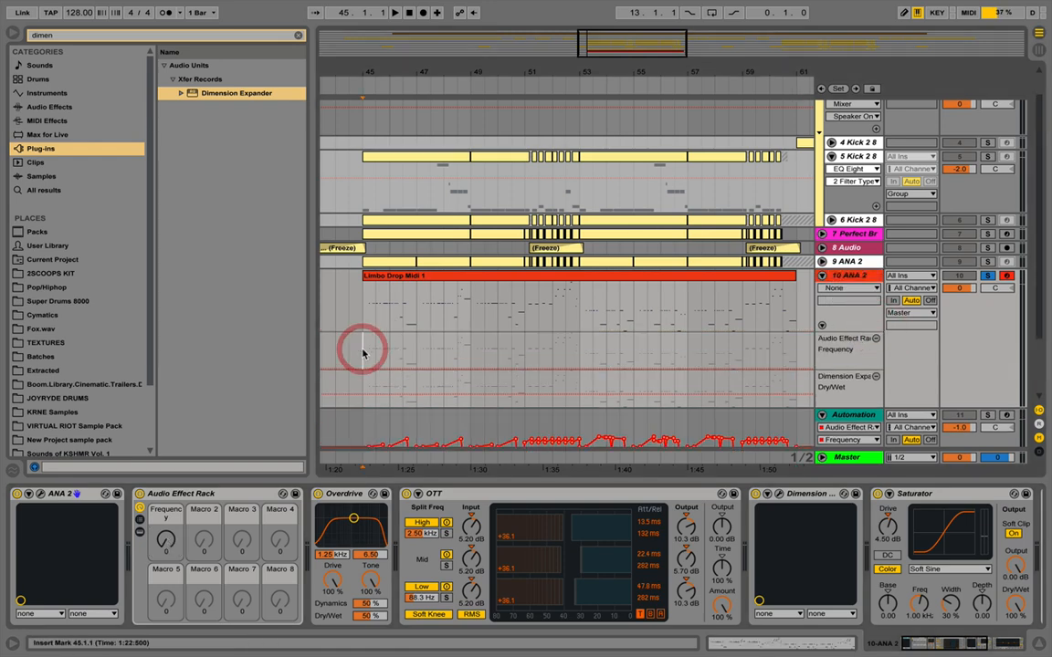
{"action": "left_click", "coordinate": [364, 390]}
{"action": "left_click", "coordinate": [372, 429]}
{"action": "left_click", "coordinate": [873, 390]}
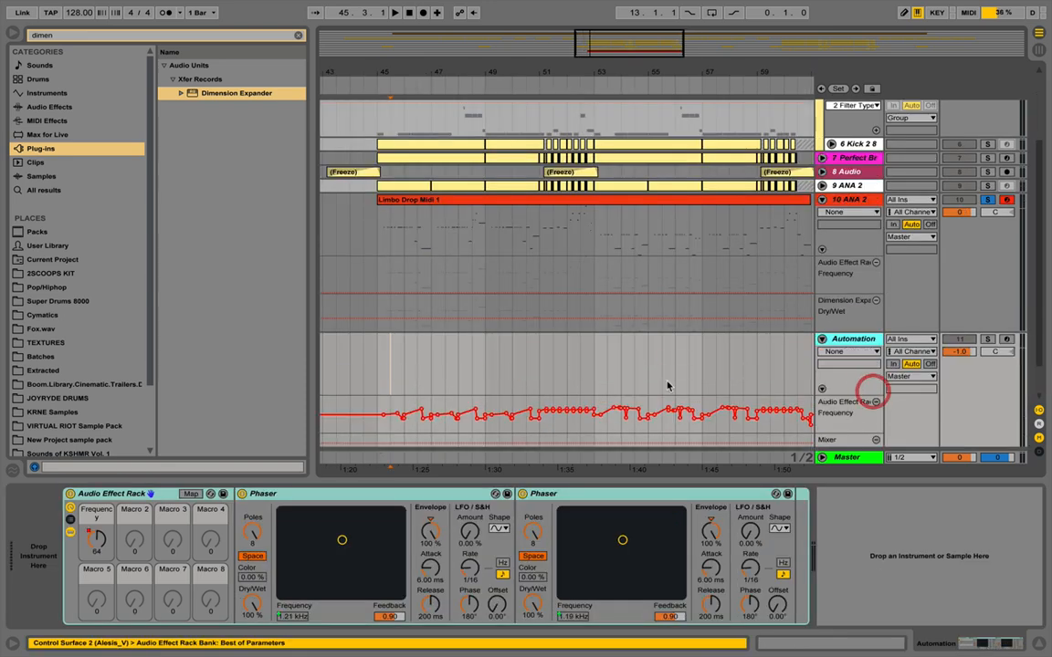
Copy the Automation track's Frequency envelope from bar 45 to bar 61 into the Frequency lane of 10 ANA 2 at bar 45.
{"action": "left_click", "coordinate": [370, 395]}
{"action": "left_click_drag", "start_coordinate": [393, 73], "coordinate": [389, 37]}
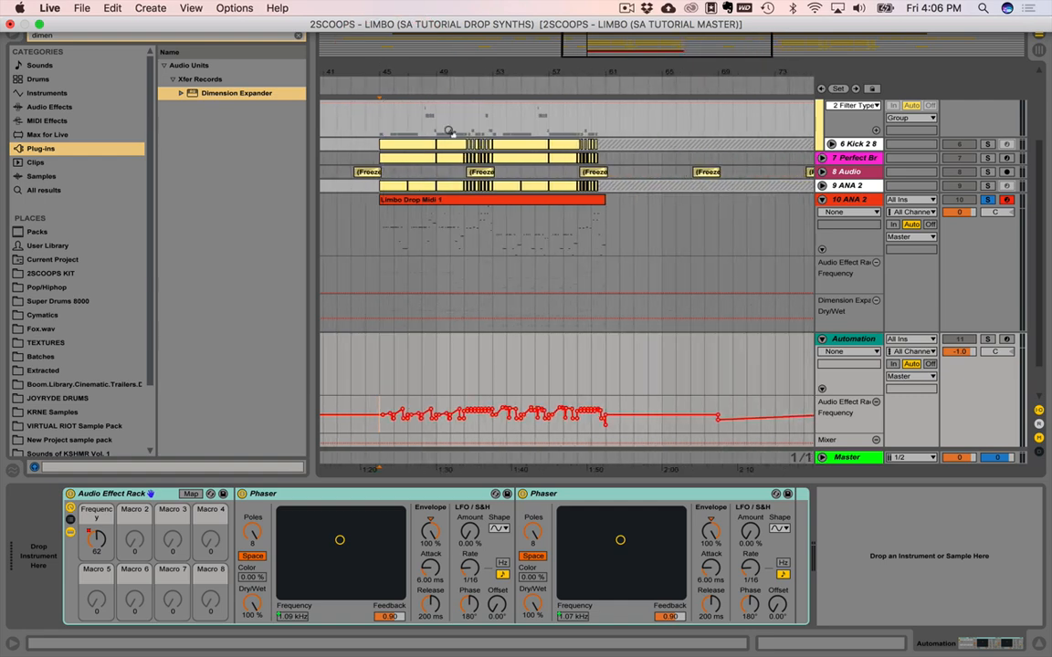
{"action": "left_click", "coordinate": [604, 409], "text": "shift"}
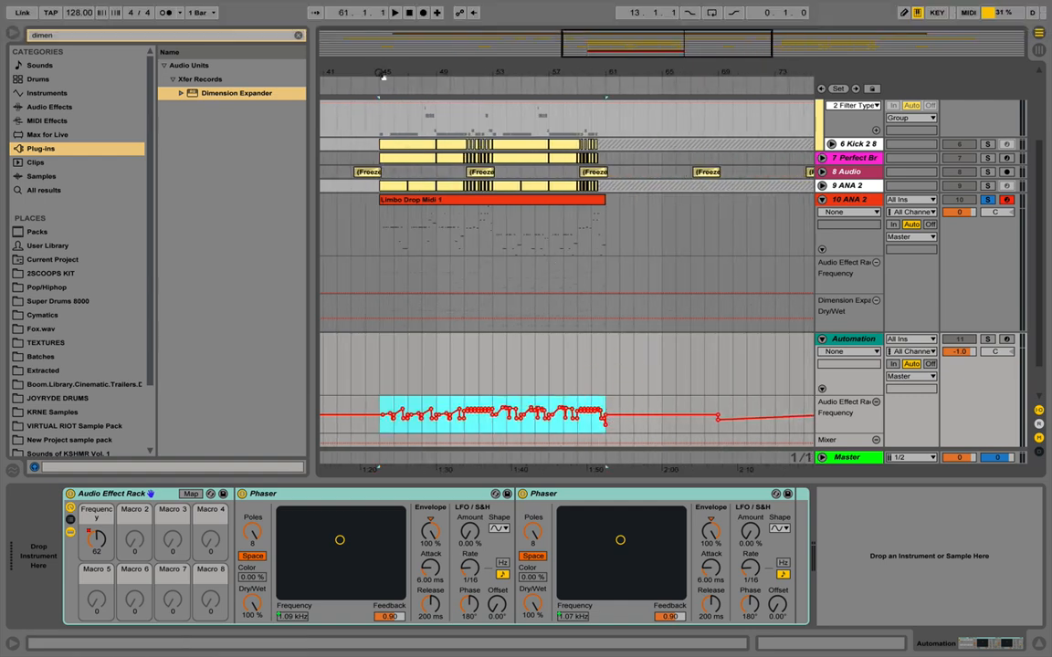
{"action": "key", "text": "z"}
{"action": "left_click", "coordinate": [377, 276]}
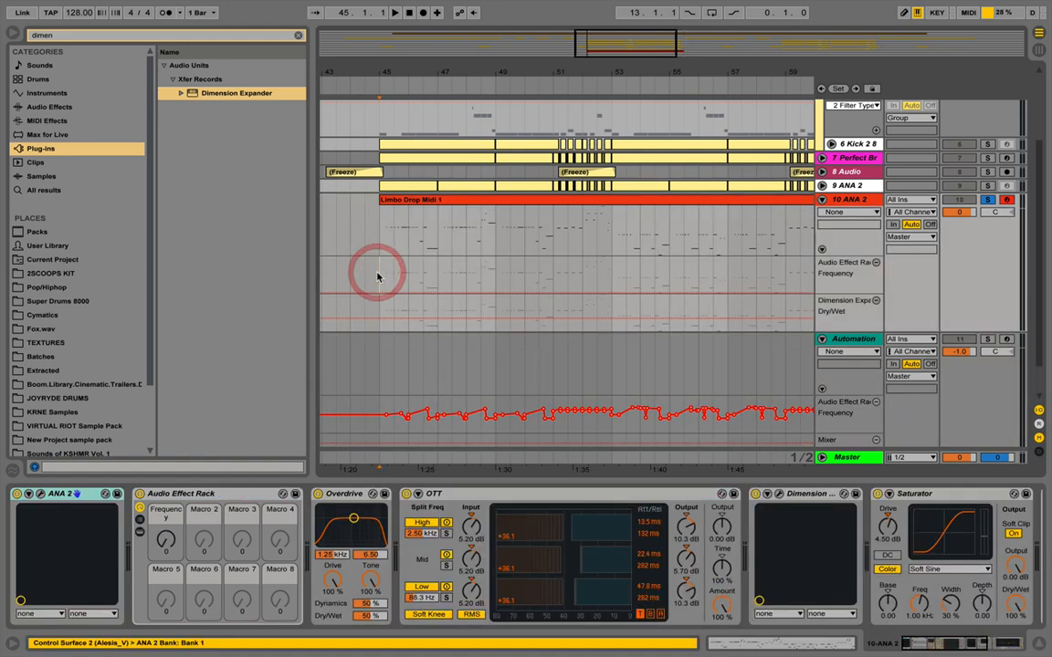
{"action": "key", "text": "super+v"}
Play the soloed bass from bar 45 to hear the Frequency automation moving the phasers.
{"action": "key", "text": "space"}
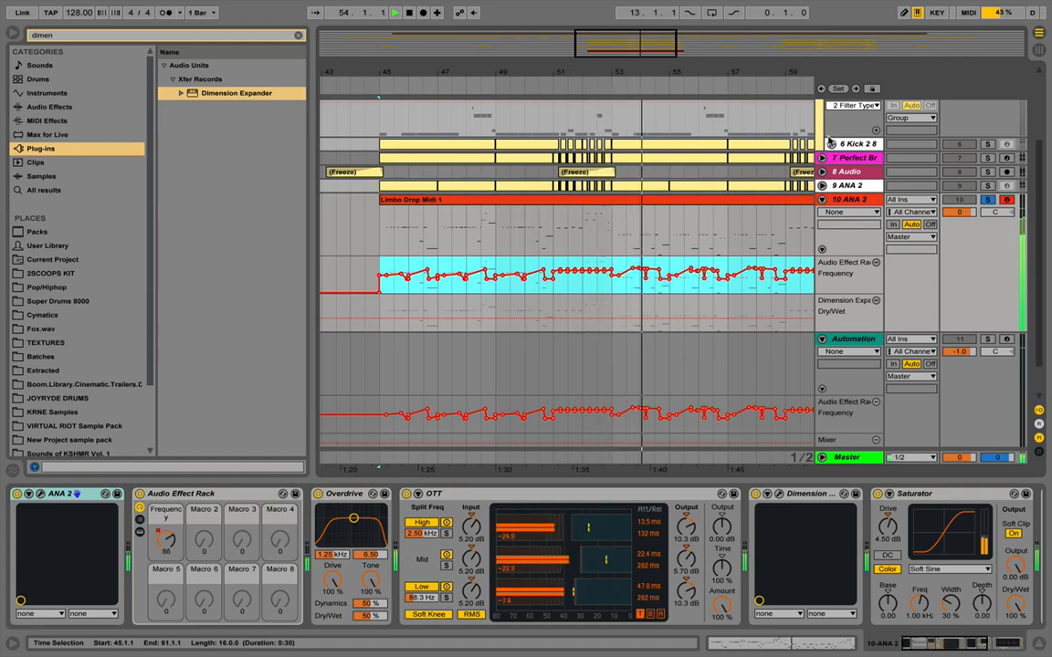
{"action": "left_click_drag", "start_coordinate": [640, 71], "coordinate": [572, 64]}
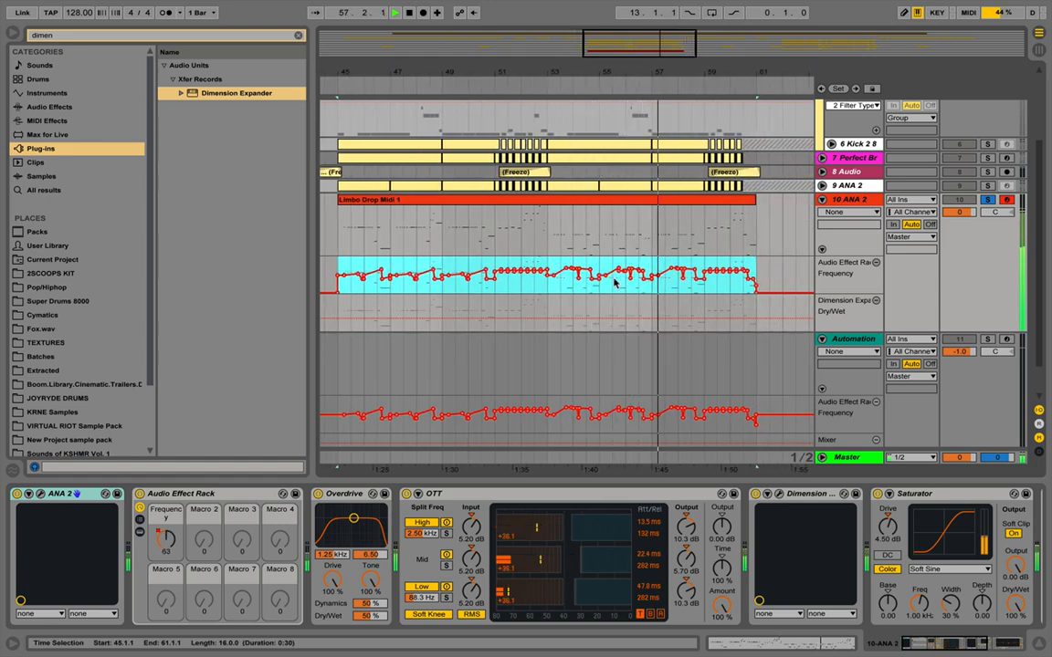
{"action": "key", "text": "space"}
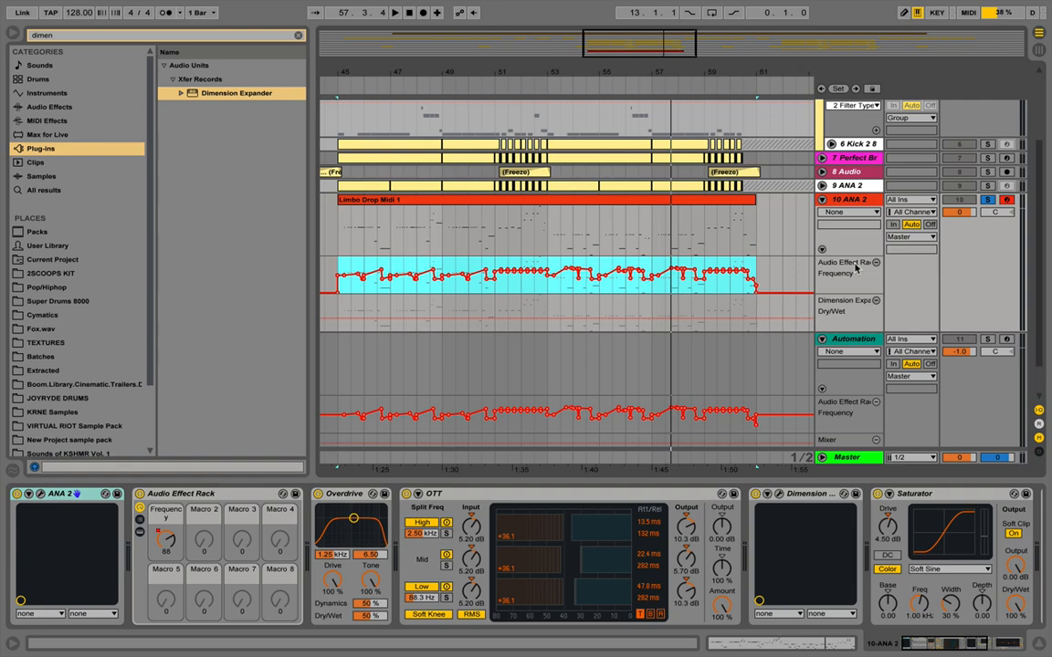
Remove the Dimension Expander Dry/Wet lane from 10 ANA 2, briefly audition the part from bar 45, and unsolo the track.
{"action": "left_click", "coordinate": [875, 302]}
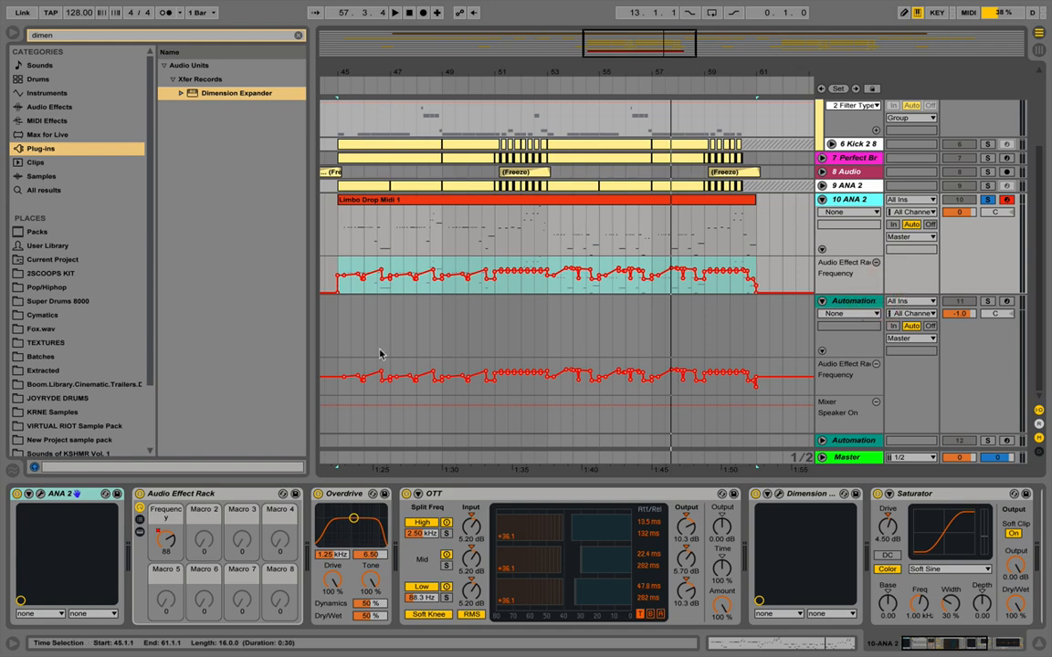
{"action": "left_click", "coordinate": [336, 235]}
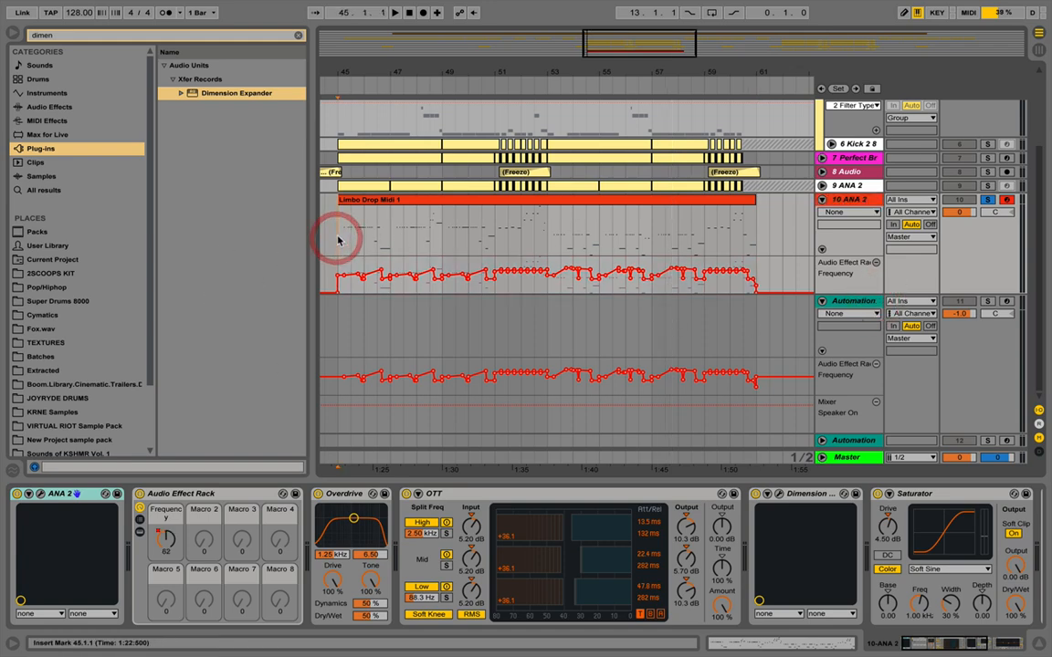
{"action": "key", "text": "space"}
{"action": "key", "text": "space"}
{"action": "left_click", "coordinate": [988, 200]}
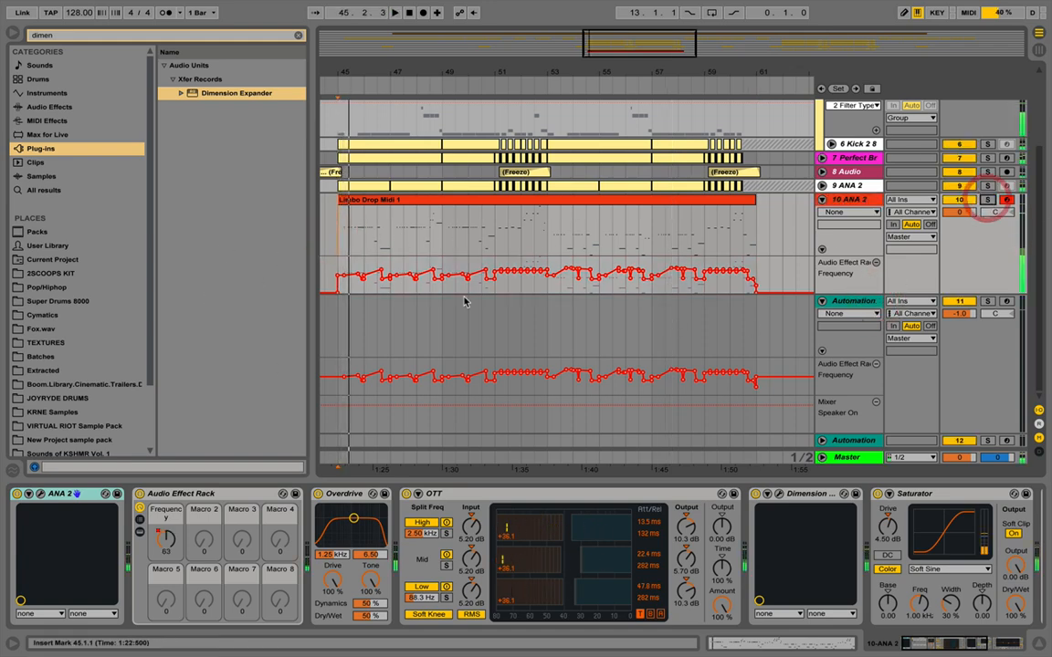
Play the full mix from bar 44 through the drop and display the 10 ANA 2 device chain.
{"action": "left_click_drag", "start_coordinate": [381, 73], "coordinate": [381, 27]}
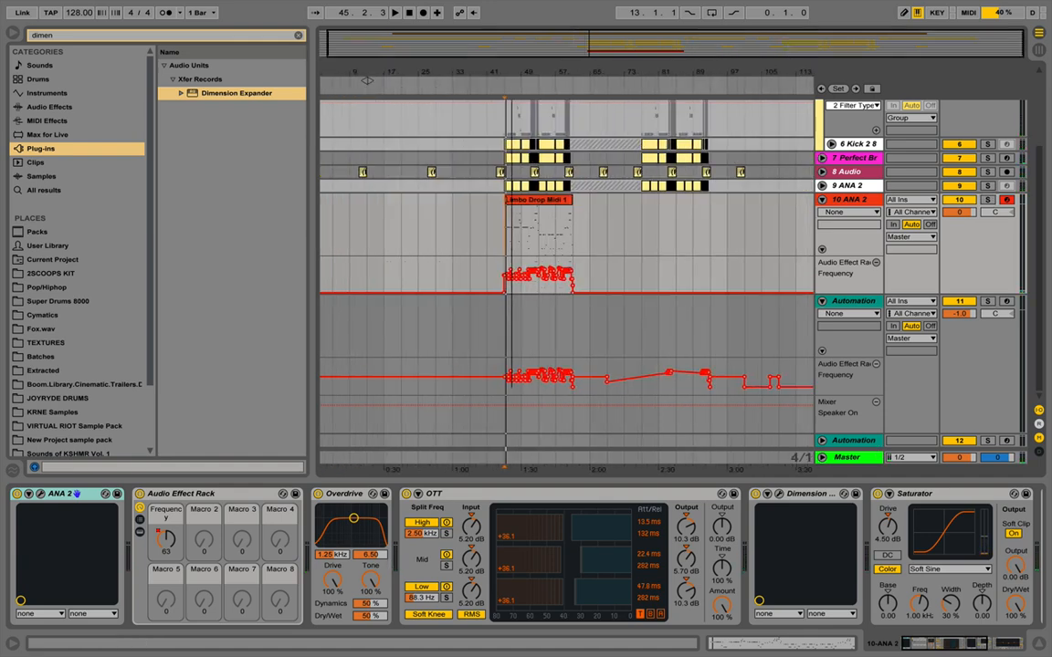
{"action": "left_click", "coordinate": [492, 161]}
{"action": "key", "text": "space"}
{"action": "key", "text": "space"}
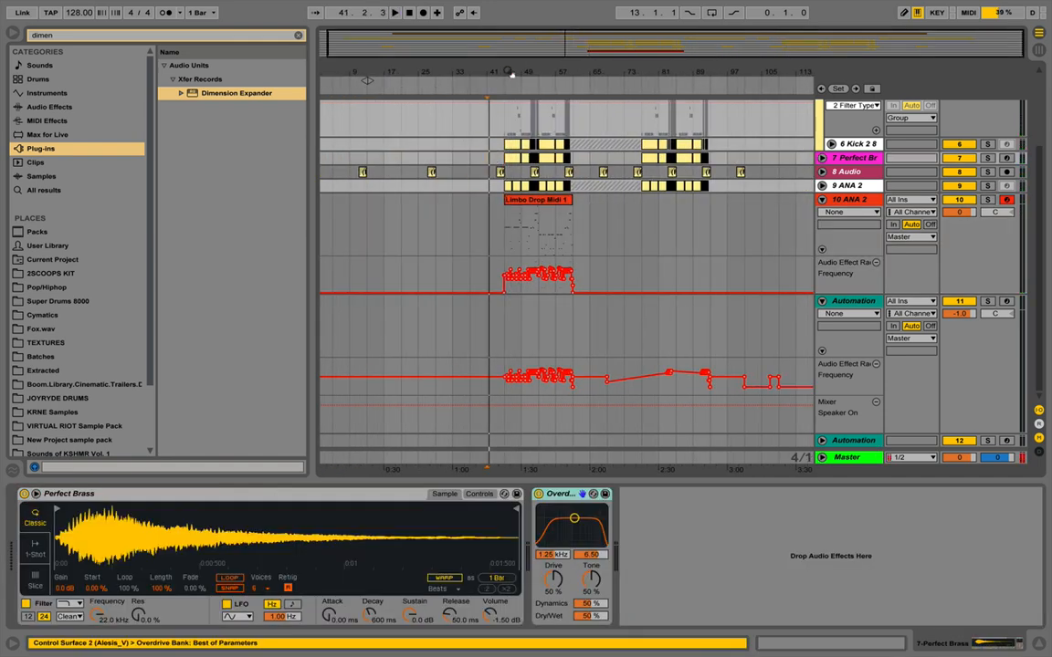
{"action": "left_click_drag", "start_coordinate": [498, 71], "coordinate": [513, 149]}
{"action": "left_click", "coordinate": [499, 157]}
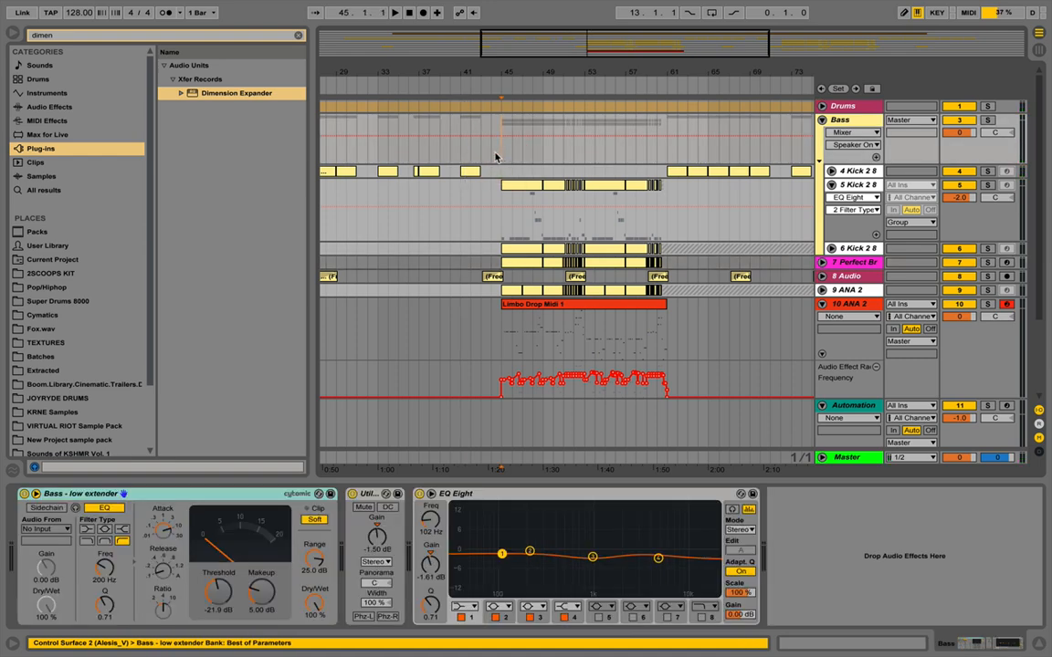
{"action": "left_click", "coordinate": [493, 156]}
{"action": "key", "text": "space"}
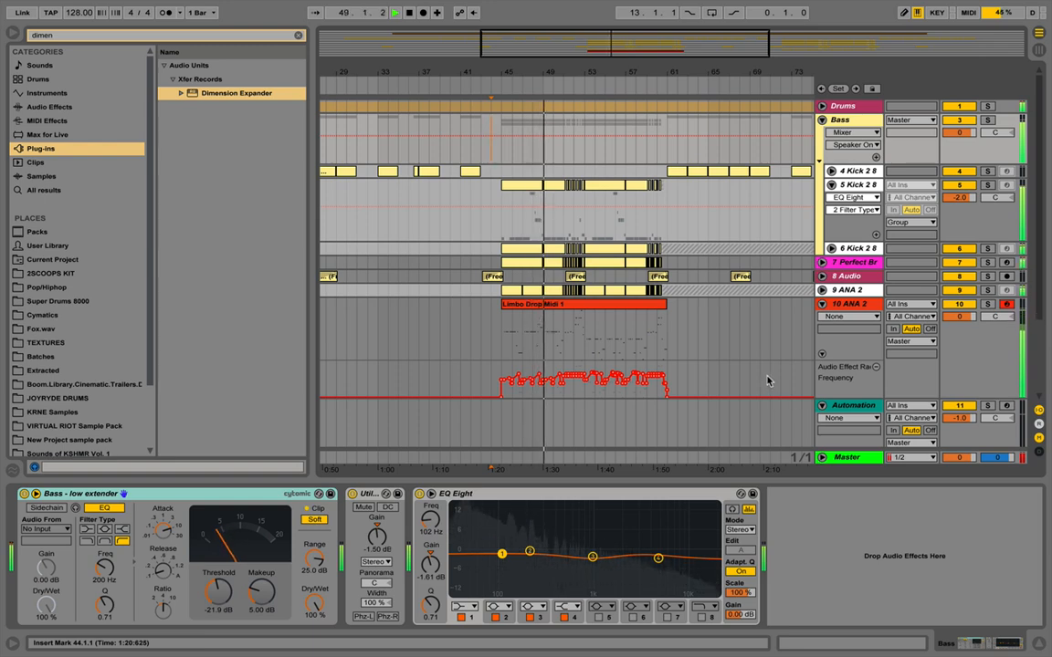
{"action": "left_click", "coordinate": [856, 305]}
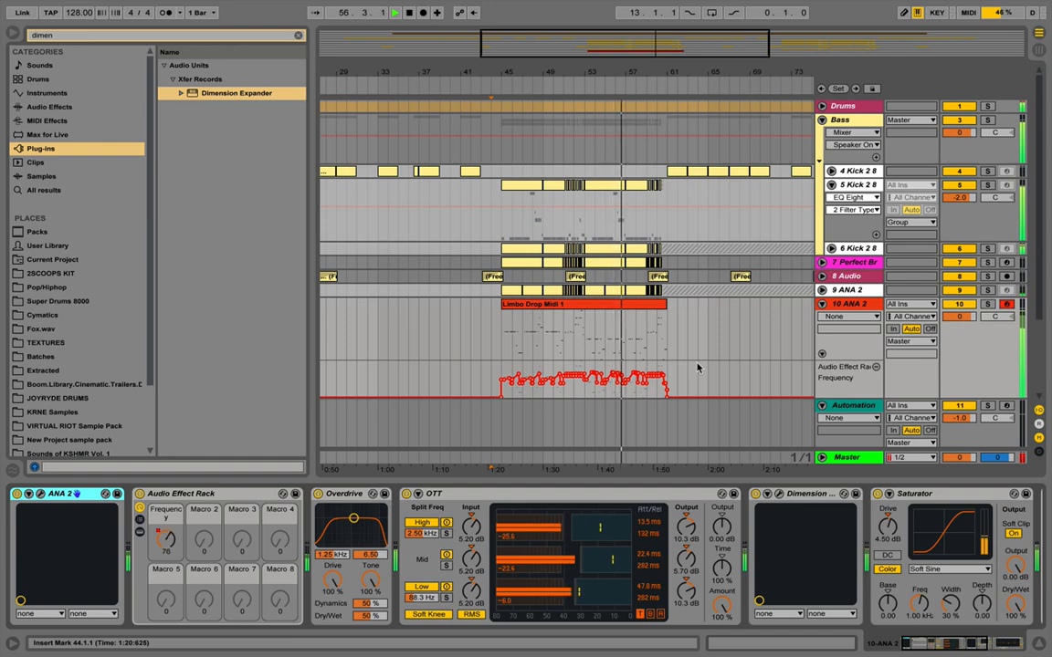
Stop the playback, examine the Frequency envelope of 10 ANA 2 up to bar 61, and hide its Frequency lane.
{"action": "left_click", "coordinate": [656, 308]}
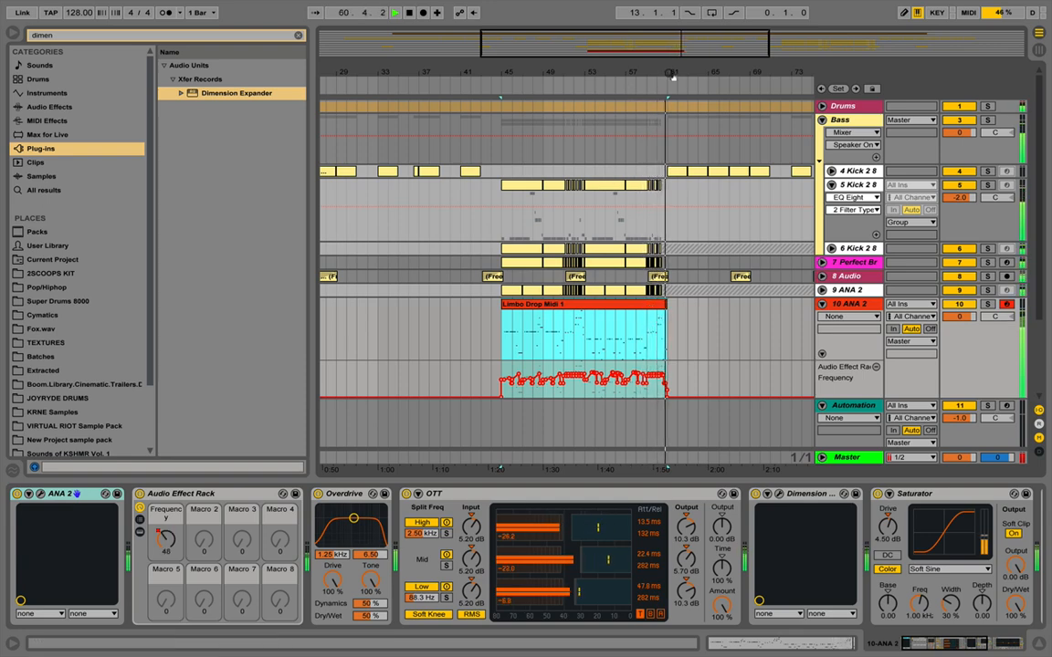
{"action": "key", "text": "space"}
{"action": "left_click_drag", "start_coordinate": [672, 77], "coordinate": [672, 155]}
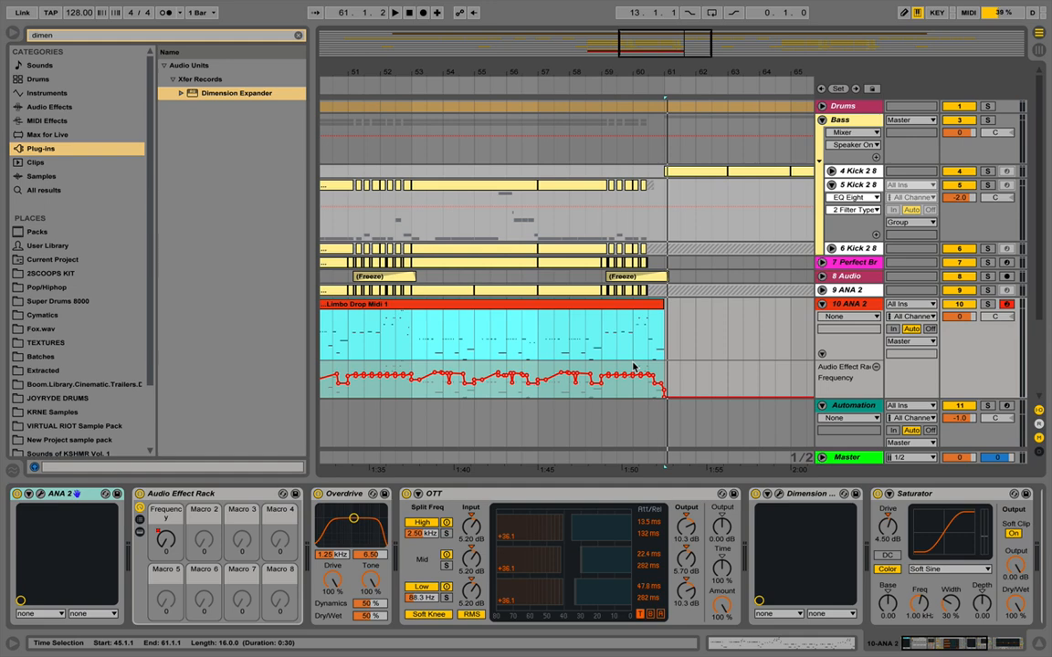
{"action": "left_click_drag", "start_coordinate": [615, 72], "coordinate": [614, 120]}
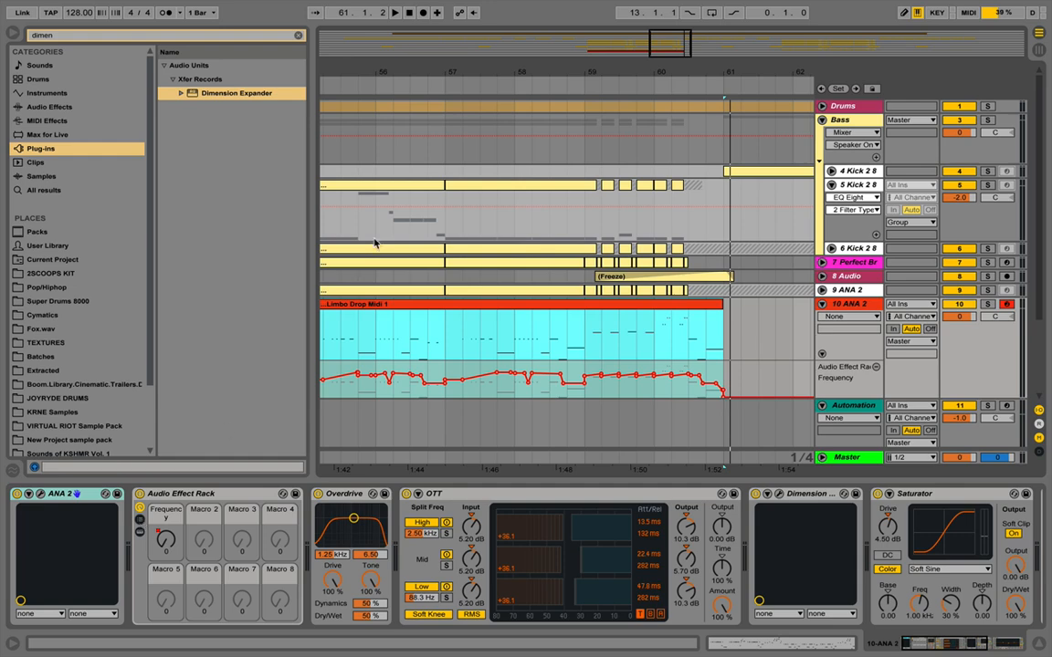
{"action": "left_click_drag", "start_coordinate": [530, 71], "coordinate": [532, 58]}
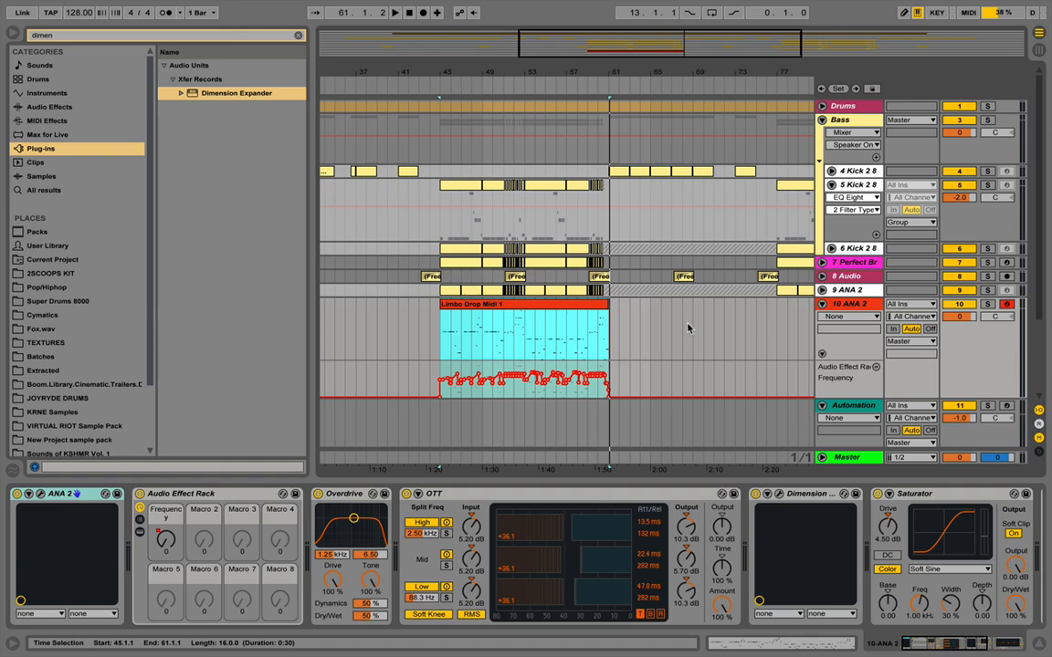
{"action": "left_click", "coordinate": [876, 367]}
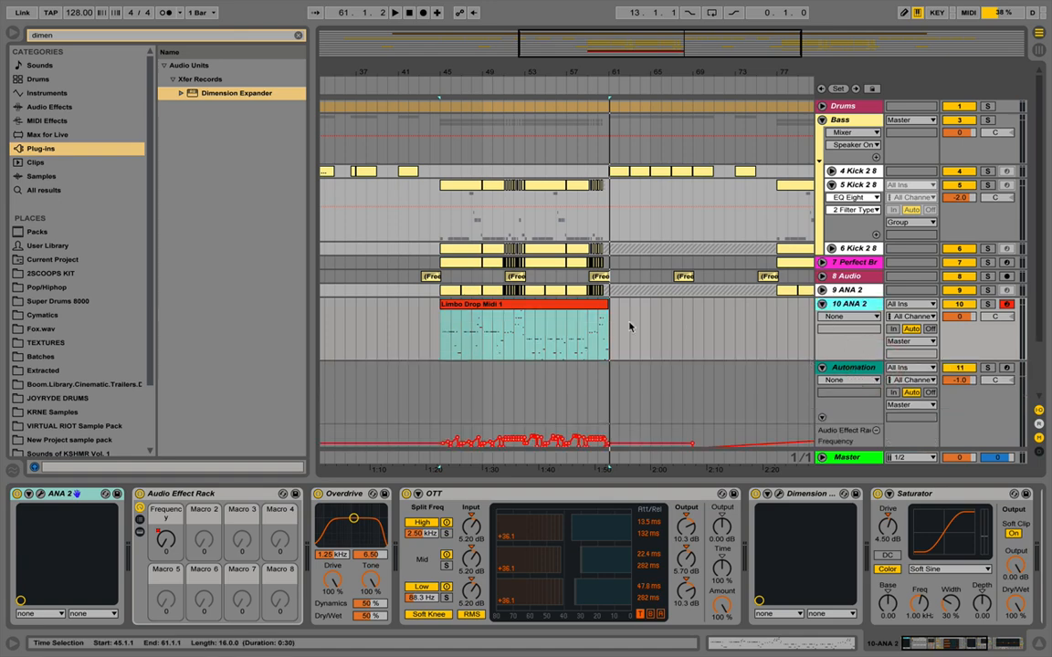
Clear the browser search and open the 2SCOOPS KIT folder to find Limbo Drop Midi 2.mid for the second drop at bar 77.
{"action": "scroll", "coordinate": [630, 327], "scroll_direction": "right", "scroll_amount": 3}
{"action": "left_click_drag", "start_coordinate": [473, 77], "coordinate": [475, 79]}
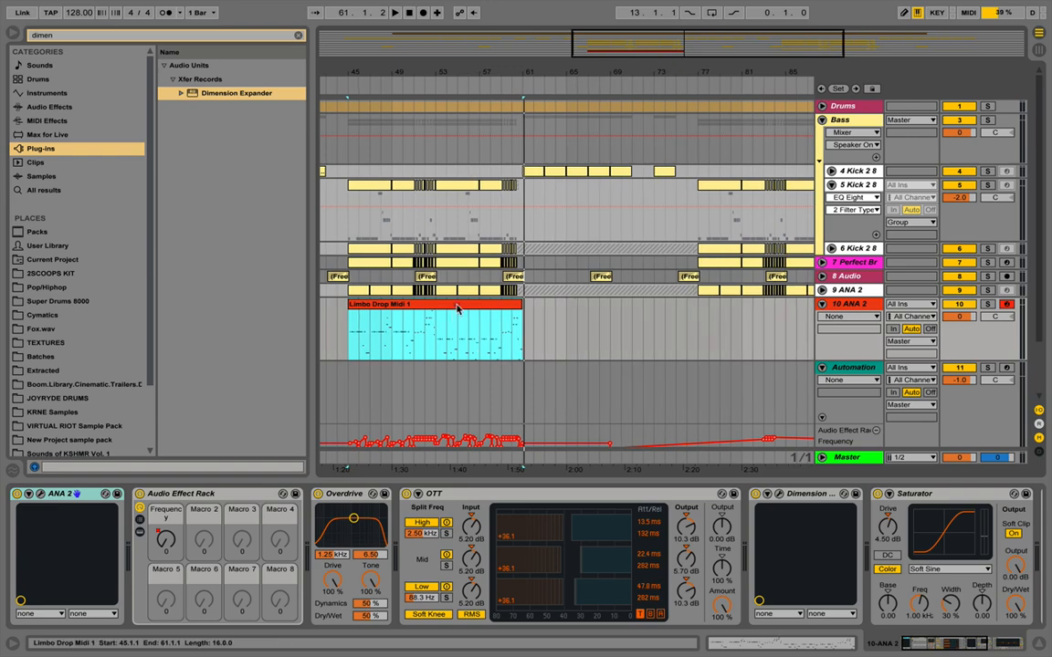
{"action": "left_click", "coordinate": [462, 307]}
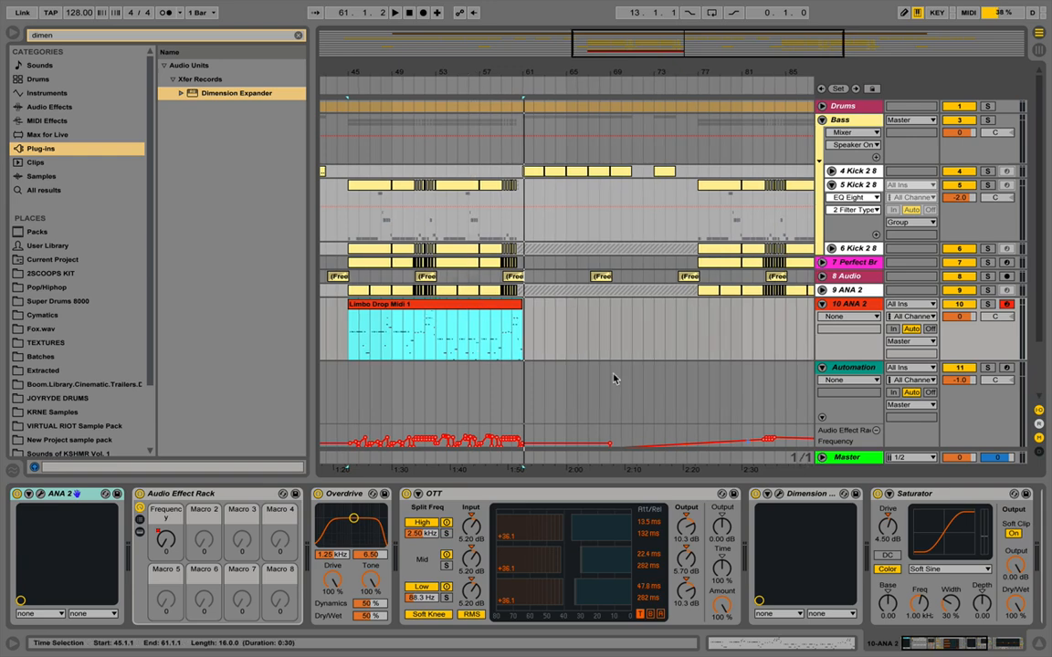
{"action": "left_click", "coordinate": [132, 36]}
{"action": "key", "text": "BackSpace"}
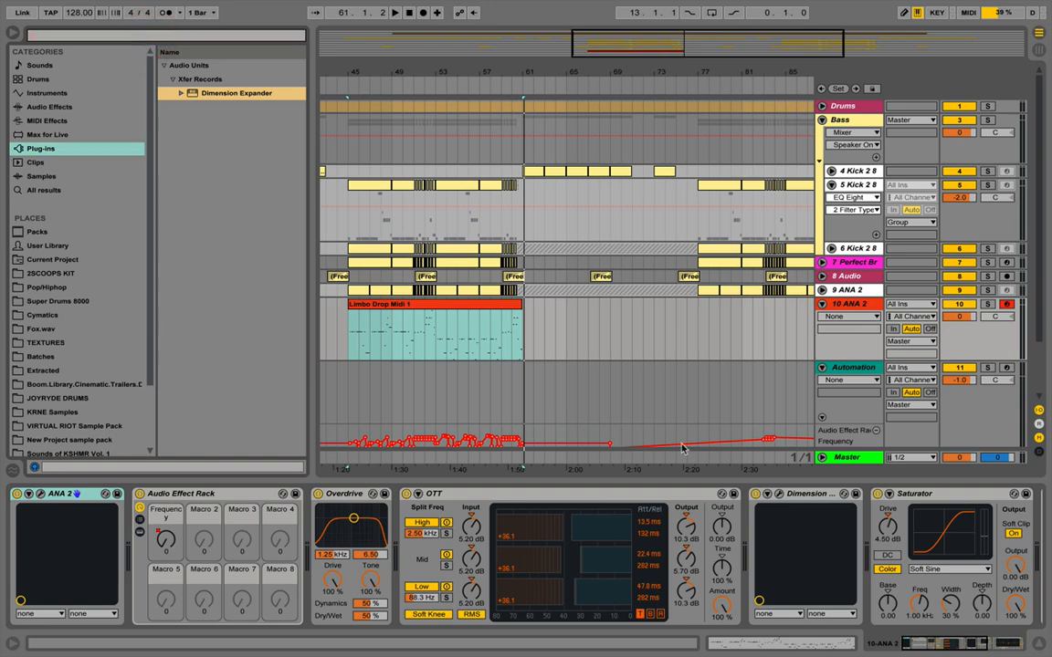
{"action": "scroll", "coordinate": [589, 339], "scroll_direction": "right", "scroll_amount": 10}
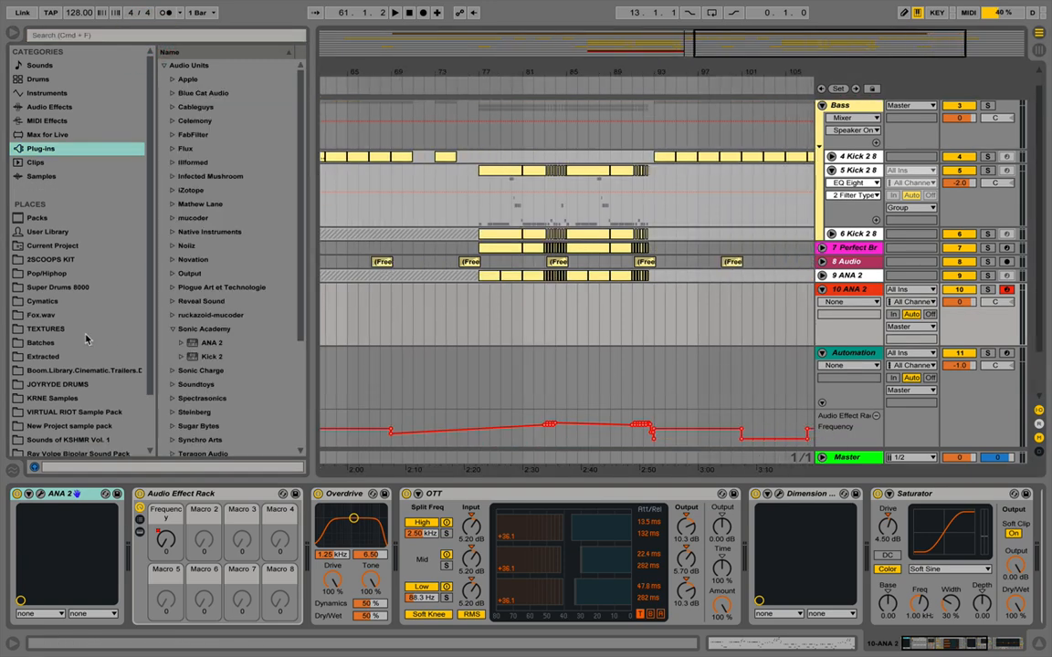
{"action": "left_click", "coordinate": [42, 260]}
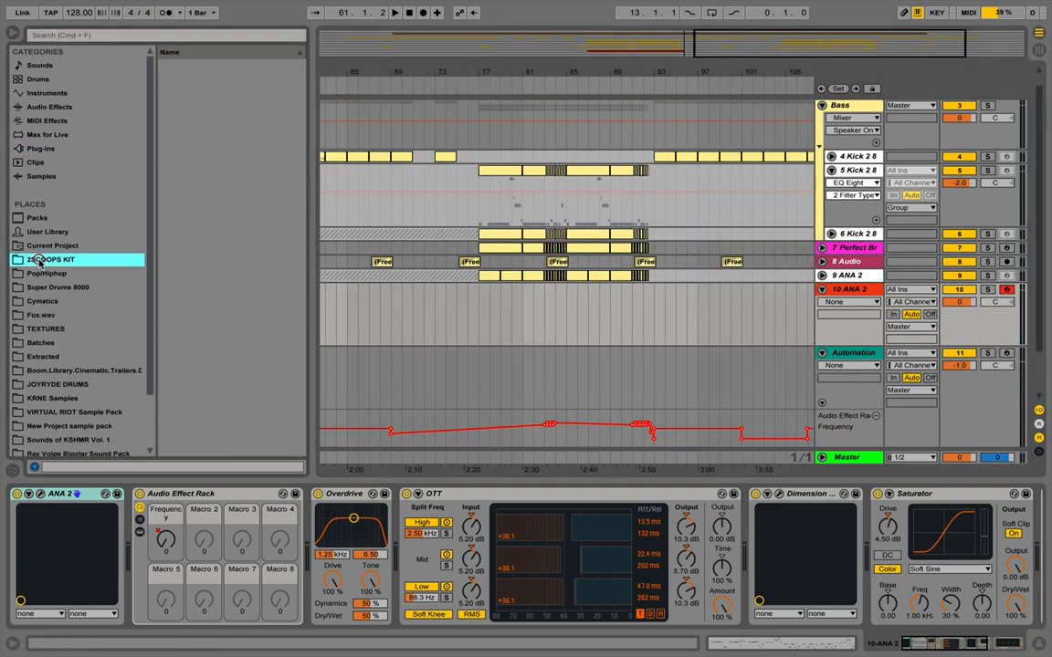
{"action": "left_click_drag", "start_coordinate": [172, 179], "coordinate": [478, 314]}
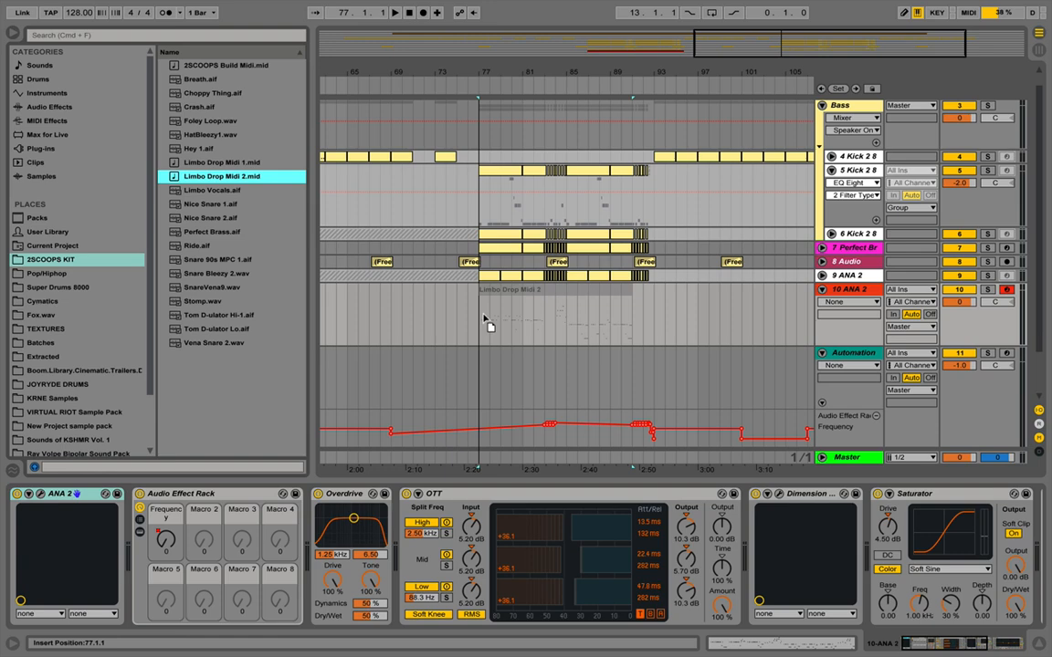
{"action": "left_click_drag", "start_coordinate": [483, 316], "coordinate": [220, 177]}
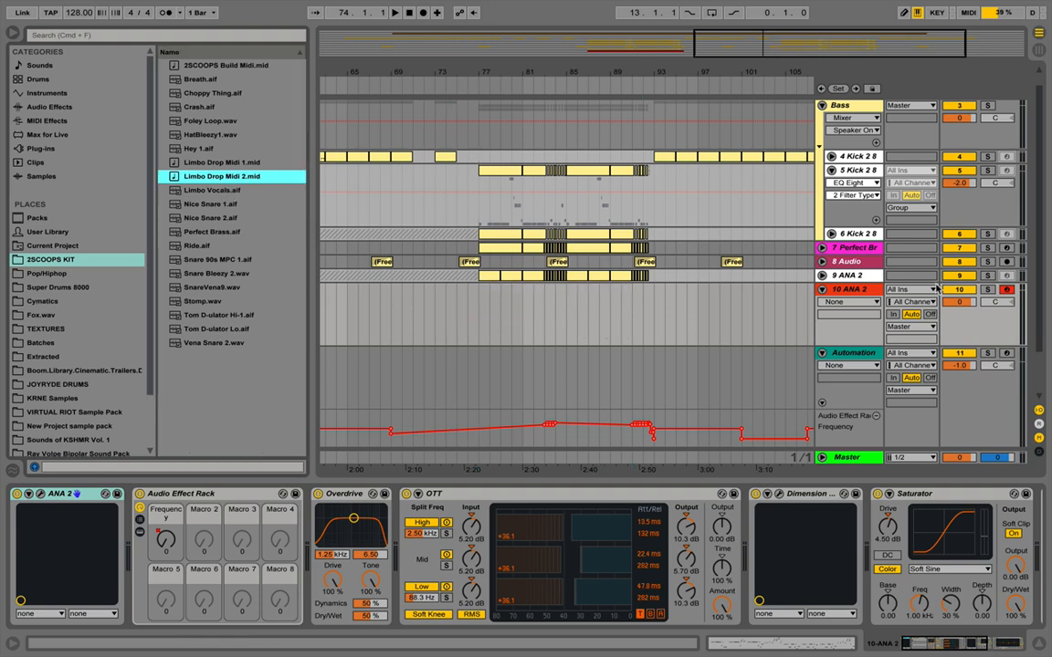
Freeze the 10 ANA 2 track.
{"action": "left_click", "coordinate": [828, 286]}
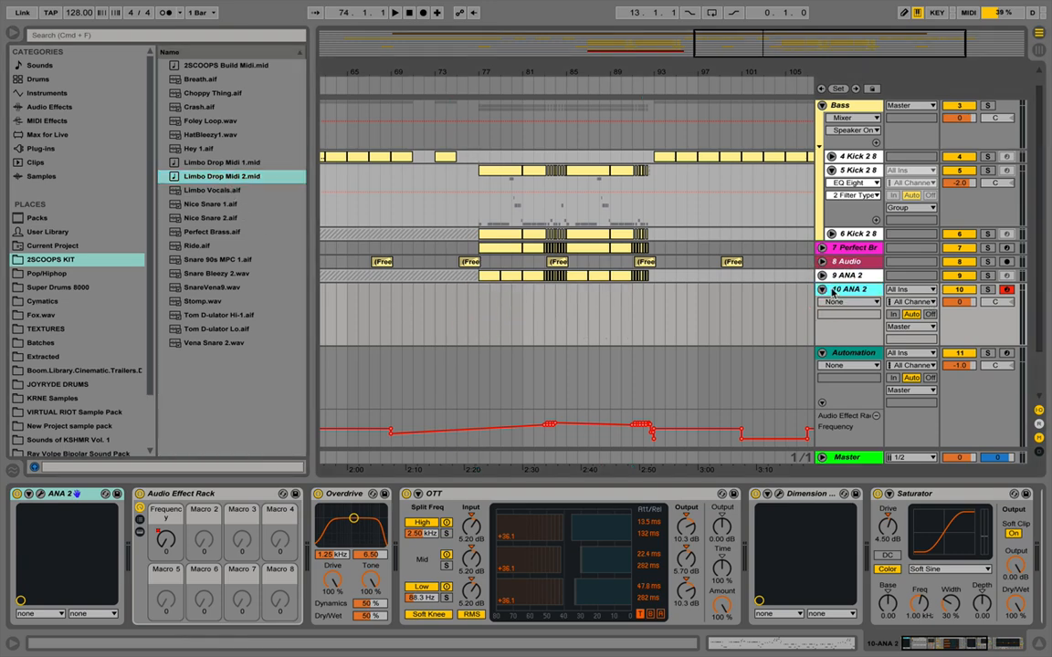
{"action": "right_click", "coordinate": [833, 290]}
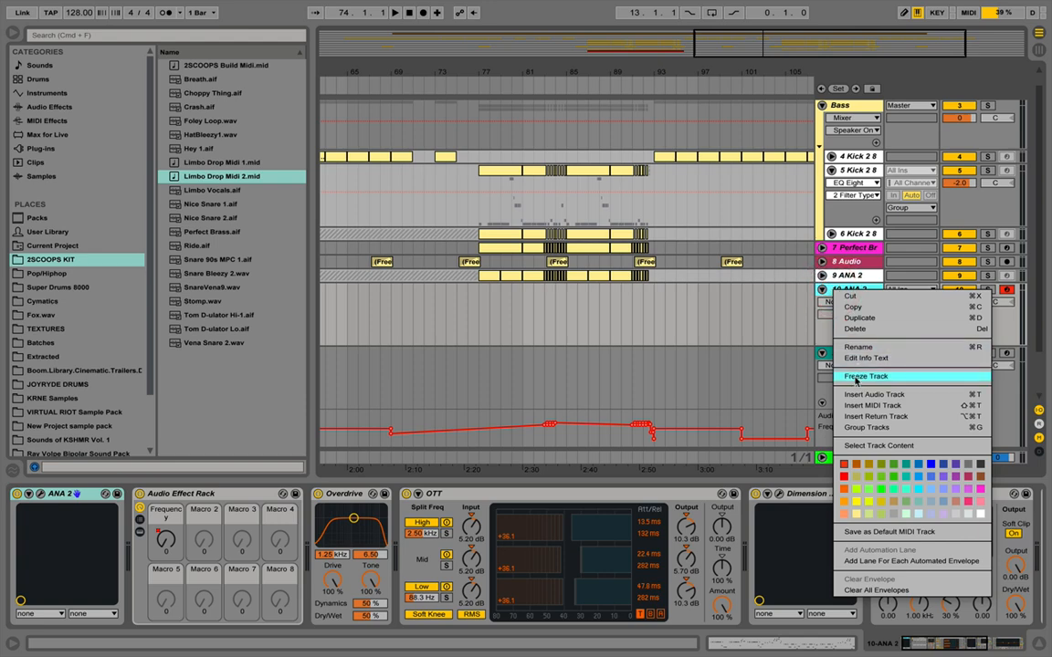
{"action": "left_click", "coordinate": [854, 377]}
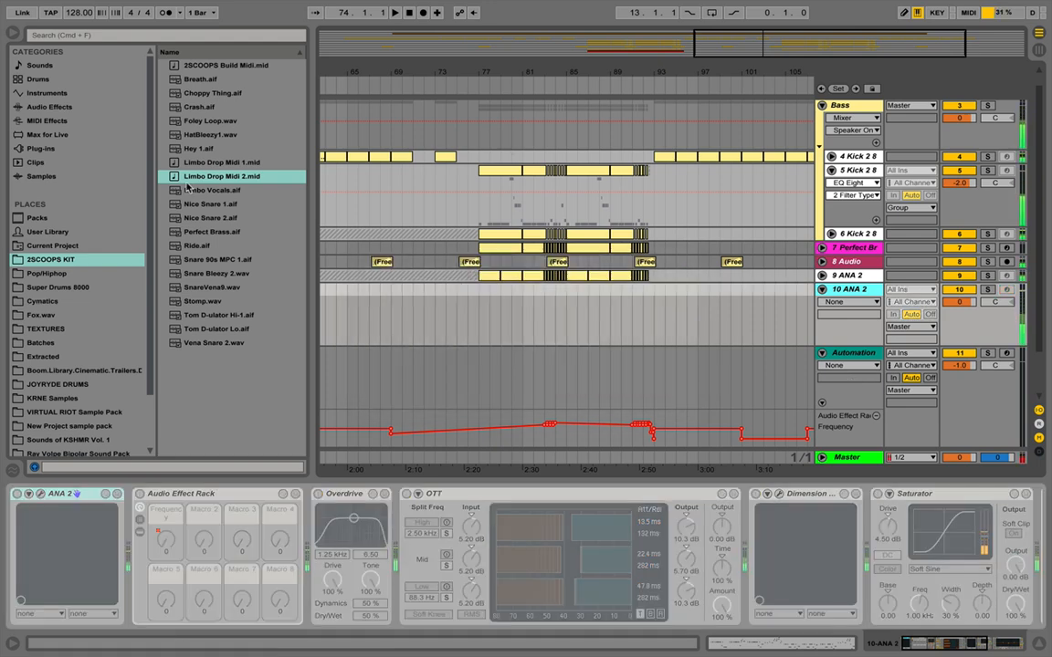
{"action": "left_click_drag", "start_coordinate": [272, 204], "coordinate": [478, 361]}
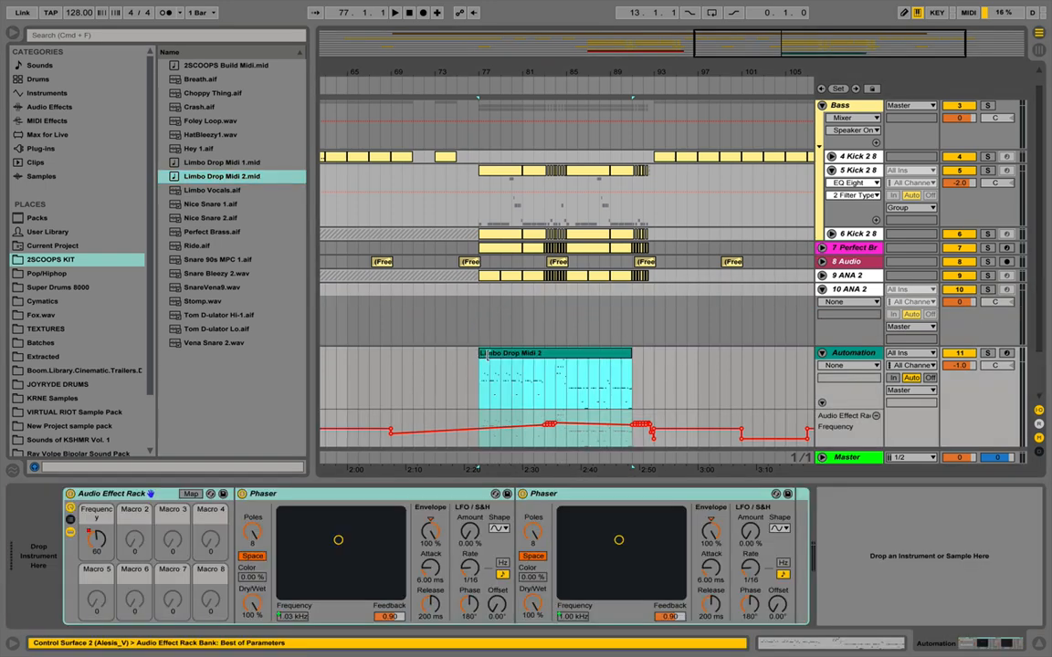
{"action": "left_click", "coordinate": [503, 354]}
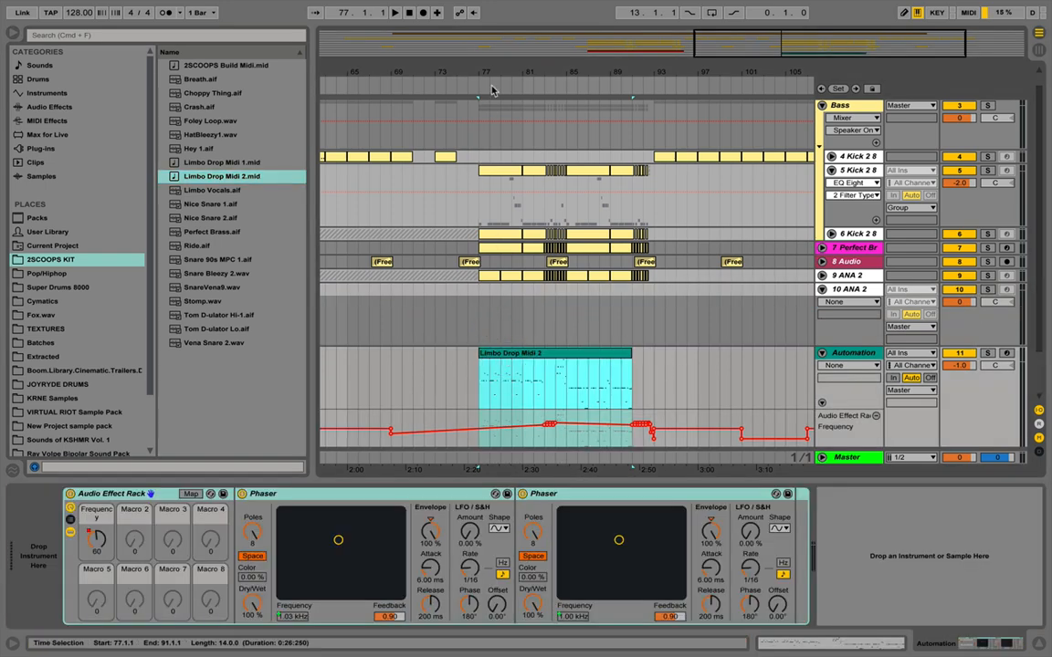
{"action": "mouse_move", "coordinate": [502, 79]}
{"action": "left_mouse_down"}
{"action": "mouse_move", "coordinate": [614, 46]}
{"action": "mouse_move", "coordinate": [508, 66]}
{"action": "left_mouse_up"}
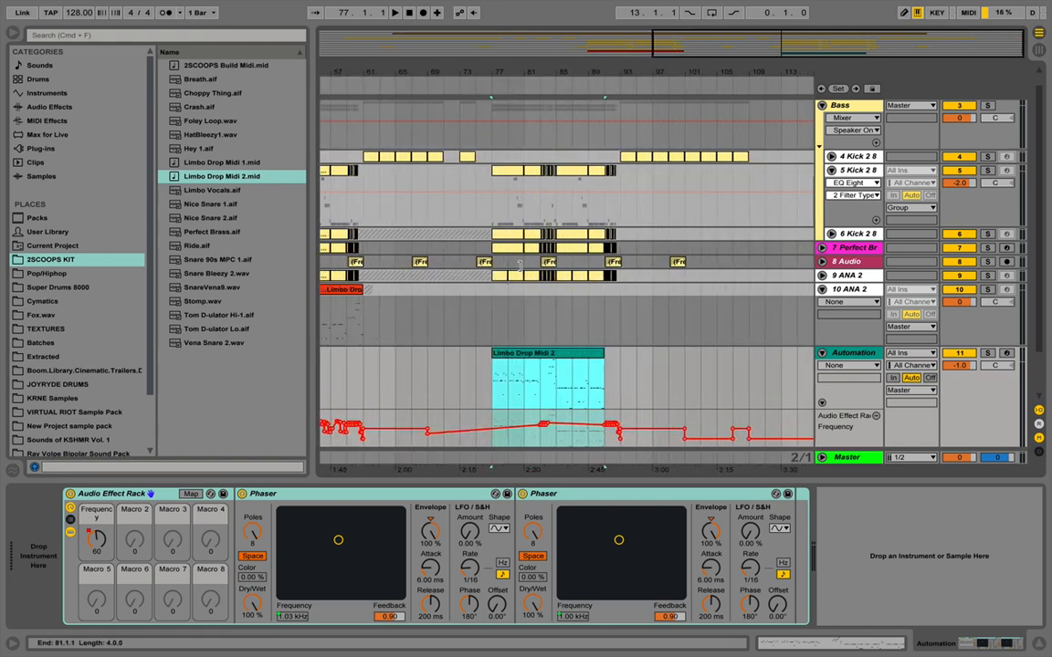
{"action": "scroll", "coordinate": [521, 303], "scroll_direction": "down", "scroll_amount": 3}
{"action": "left_click", "coordinate": [519, 308]}
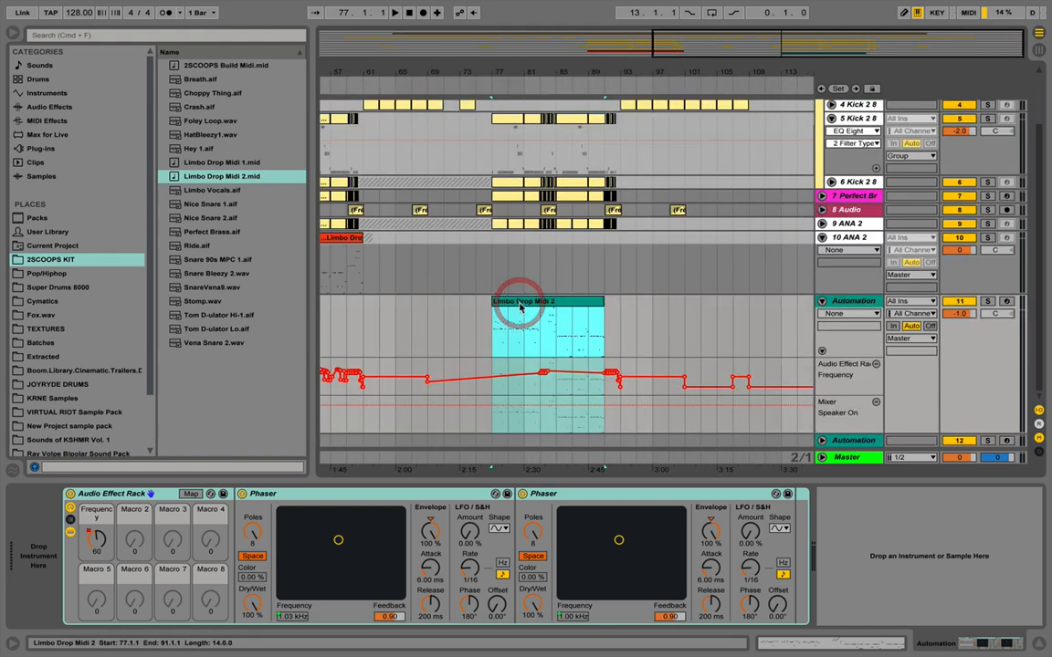
{"action": "key", "text": "Delete"}
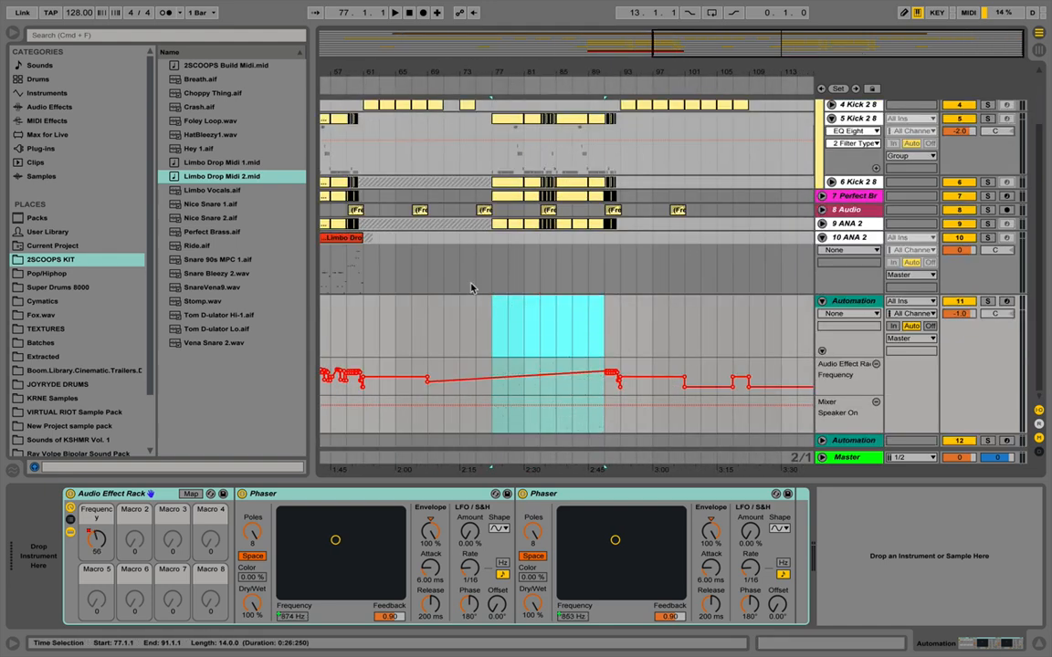
Duplicate the frozen 10 ANA 2 track and unfreeze the copy, 11 ANA 2.
{"action": "left_click", "coordinate": [832, 239]}
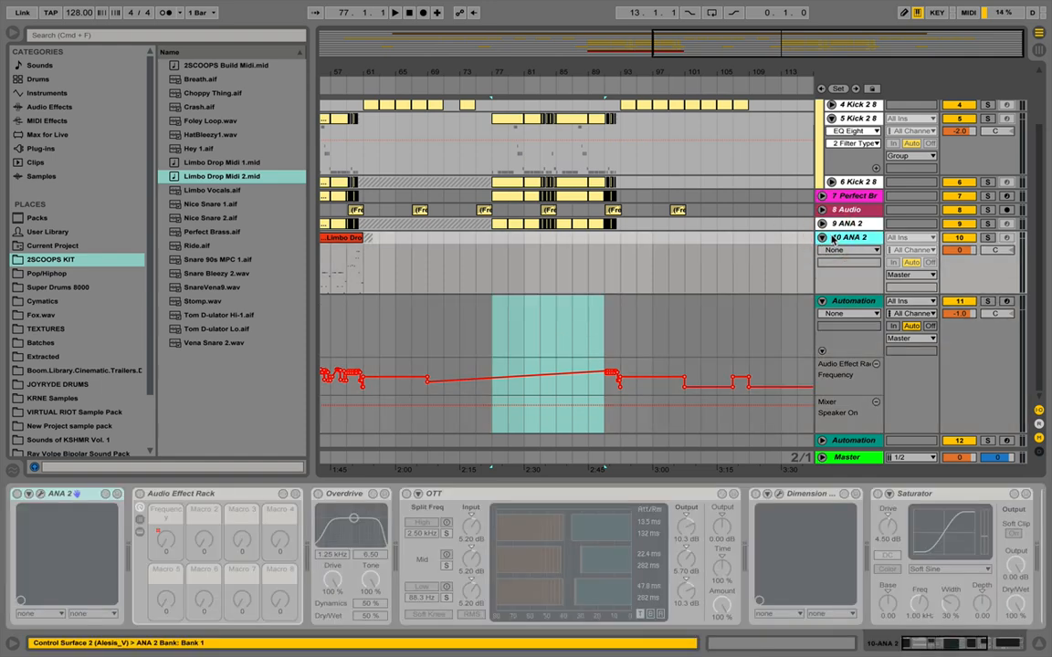
{"action": "key", "text": "ctrl+d"}
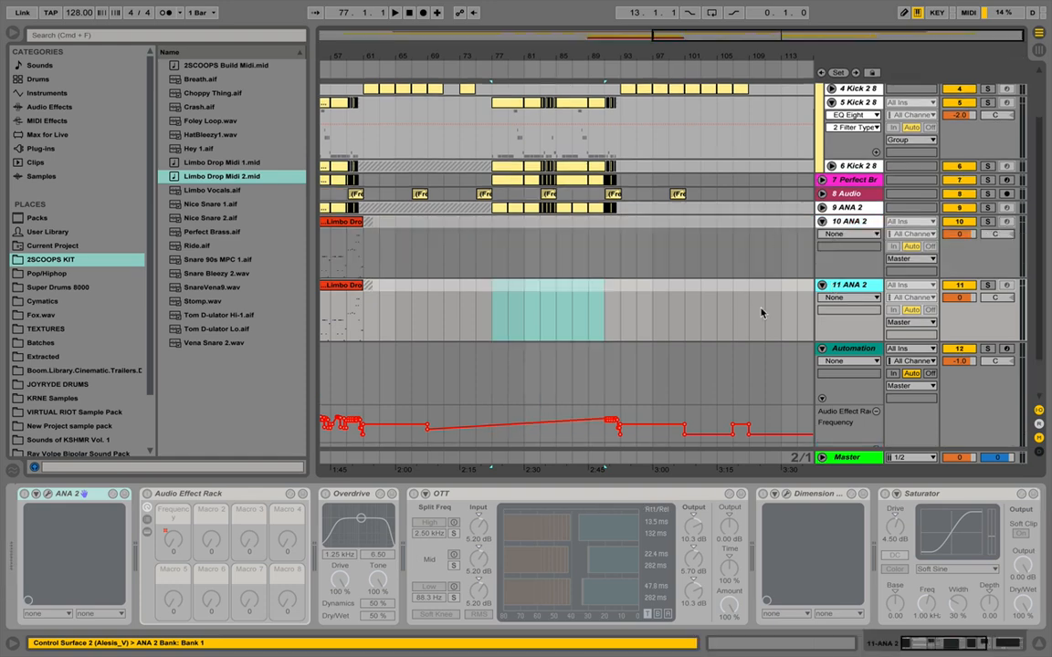
{"action": "right_click", "coordinate": [831, 286]}
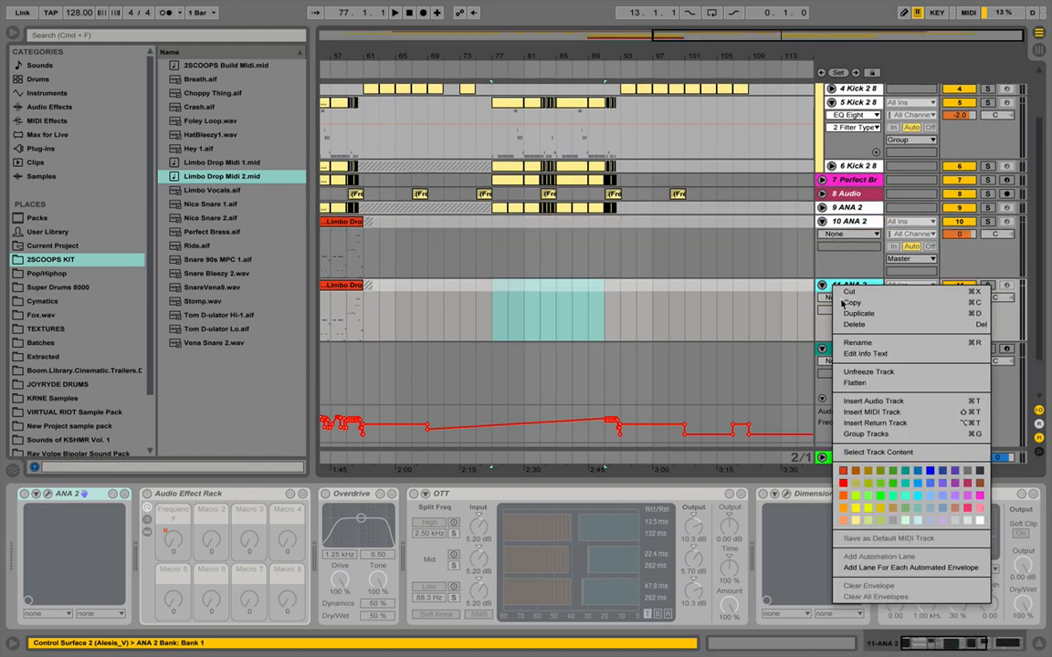
{"action": "left_click", "coordinate": [843, 368]}
Delete Limbo Drop Midi 1 from 11 ANA 2, place Limbo Drop Midi 2.mid on it at bar 77, and display the new clip's notes.
{"action": "scroll", "coordinate": [624, 328], "scroll_direction": "left", "scroll_amount": 5}
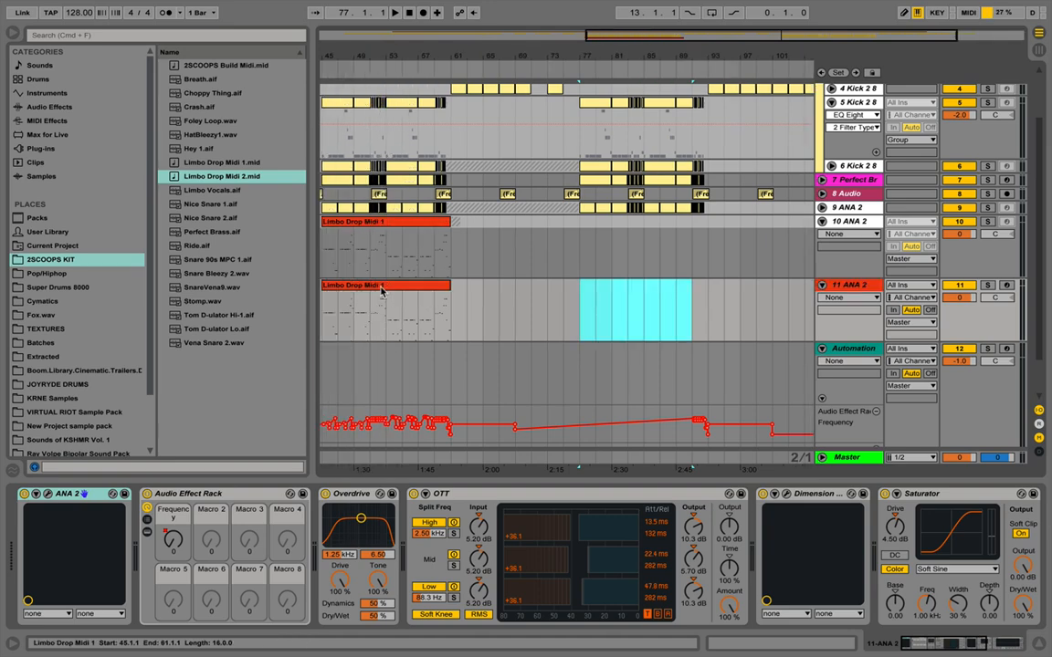
{"action": "left_click", "coordinate": [375, 280]}
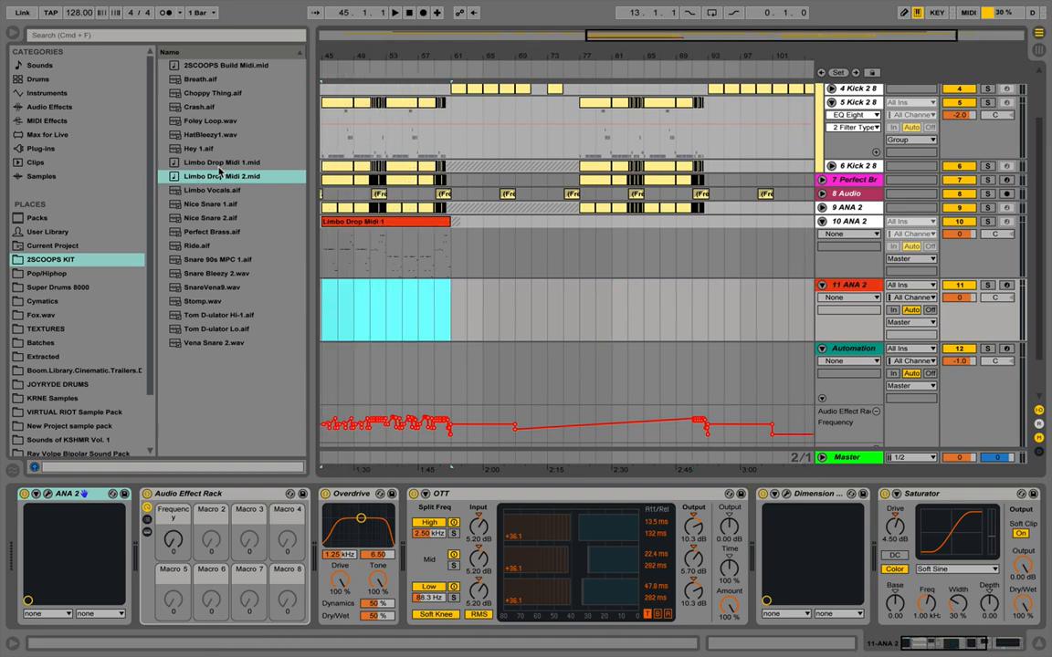
{"action": "left_click_drag", "start_coordinate": [183, 178], "coordinate": [587, 298]}
{"action": "double_click", "coordinate": [577, 287]}
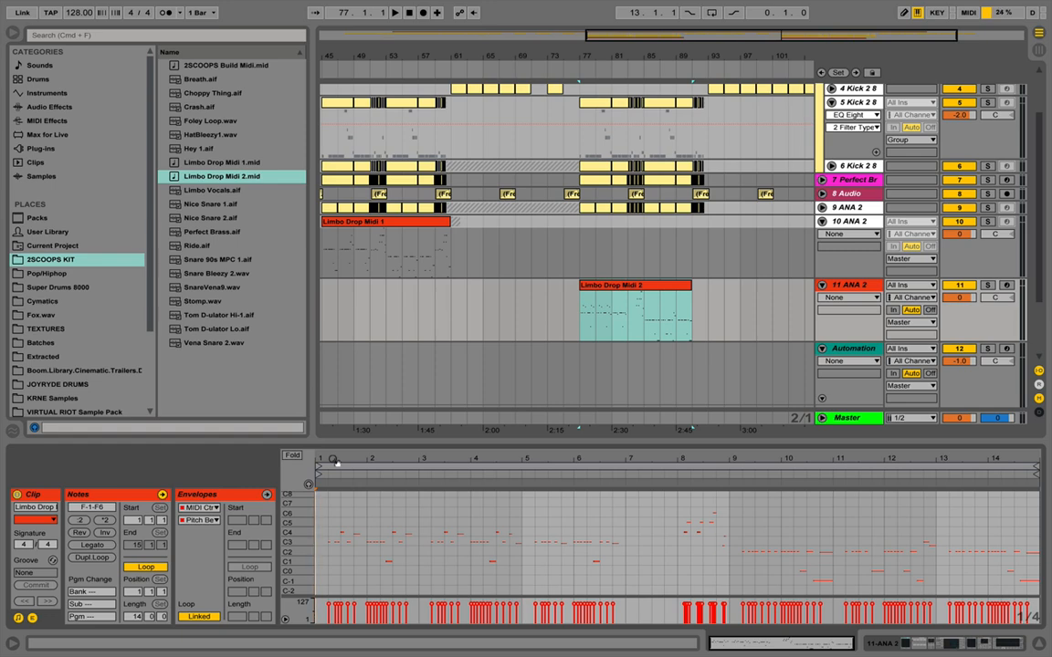
{"action": "left_click_drag", "start_coordinate": [335, 461], "coordinate": [397, 463]}
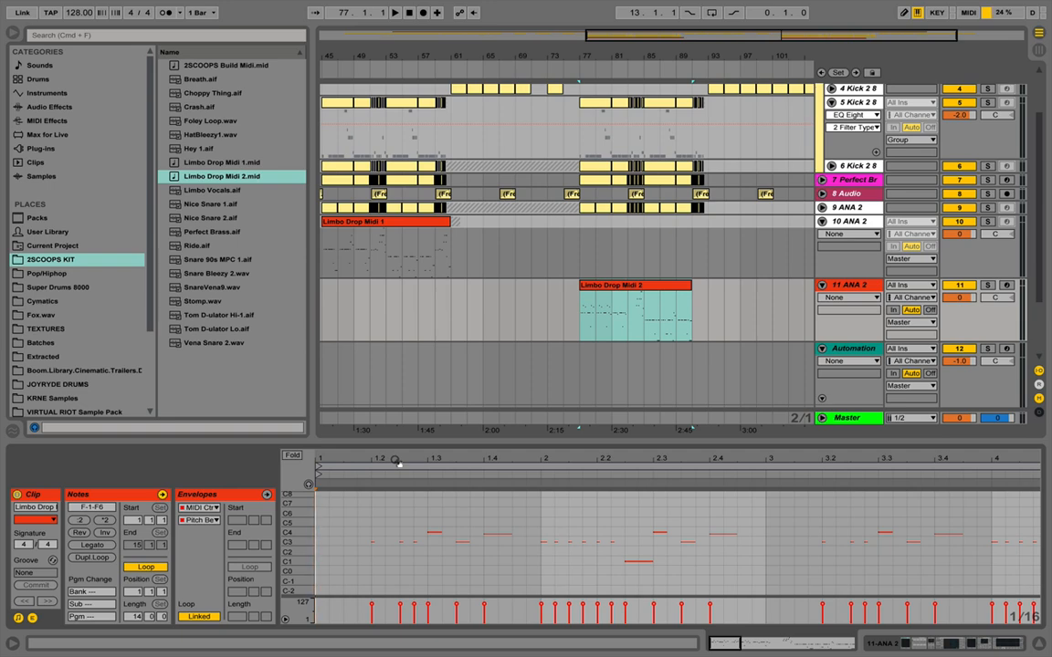
Solo 11 ANA 2 and briefly play Limbo Drop Midi 2 from bar 77.
{"action": "left_click", "coordinate": [986, 285]}
{"action": "left_click", "coordinate": [599, 285]}
{"action": "key", "text": "space"}
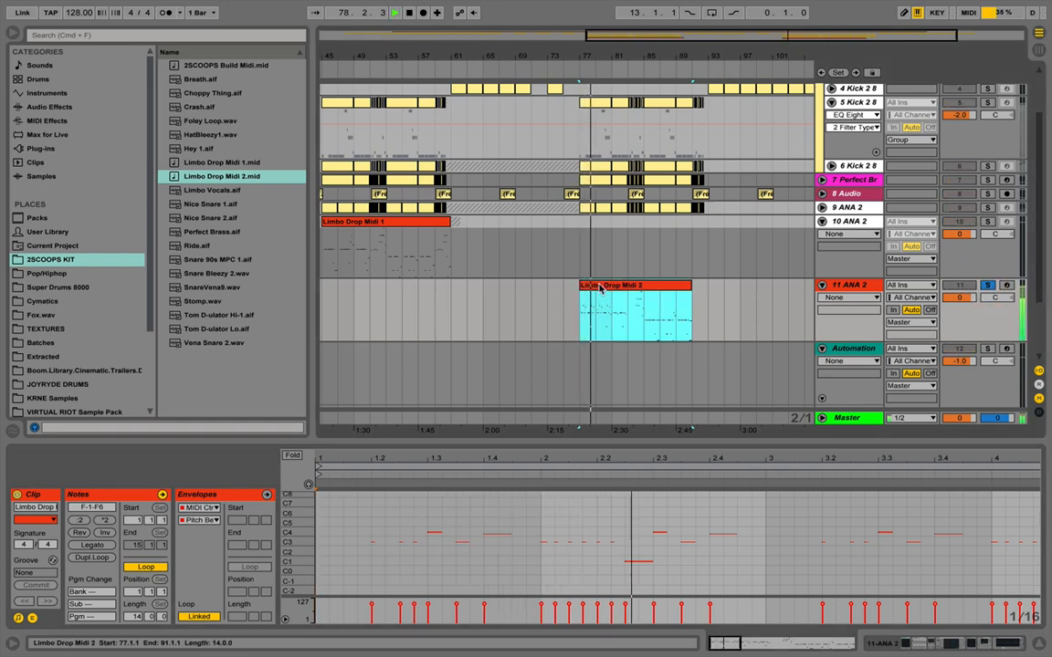
{"action": "key", "text": "space"}
Open the ANA 2 synth on 11 ANA 2 and set oscillator 1's waveform to the 3D wavetable VocoBassMir.
{"action": "left_click", "coordinate": [837, 285]}
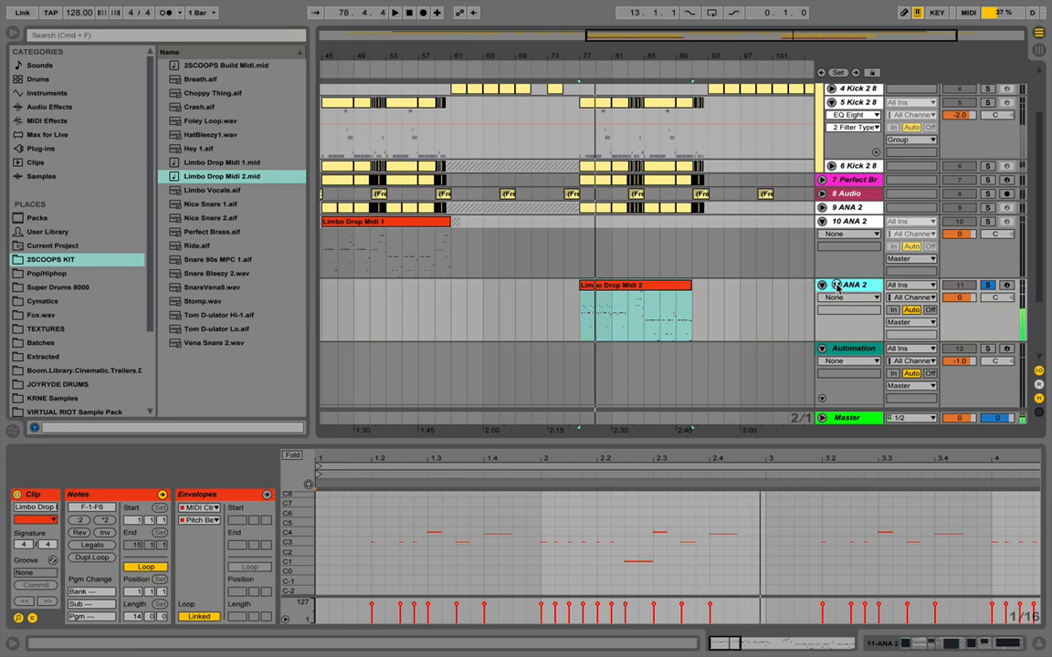
{"action": "double_click", "coordinate": [837, 286]}
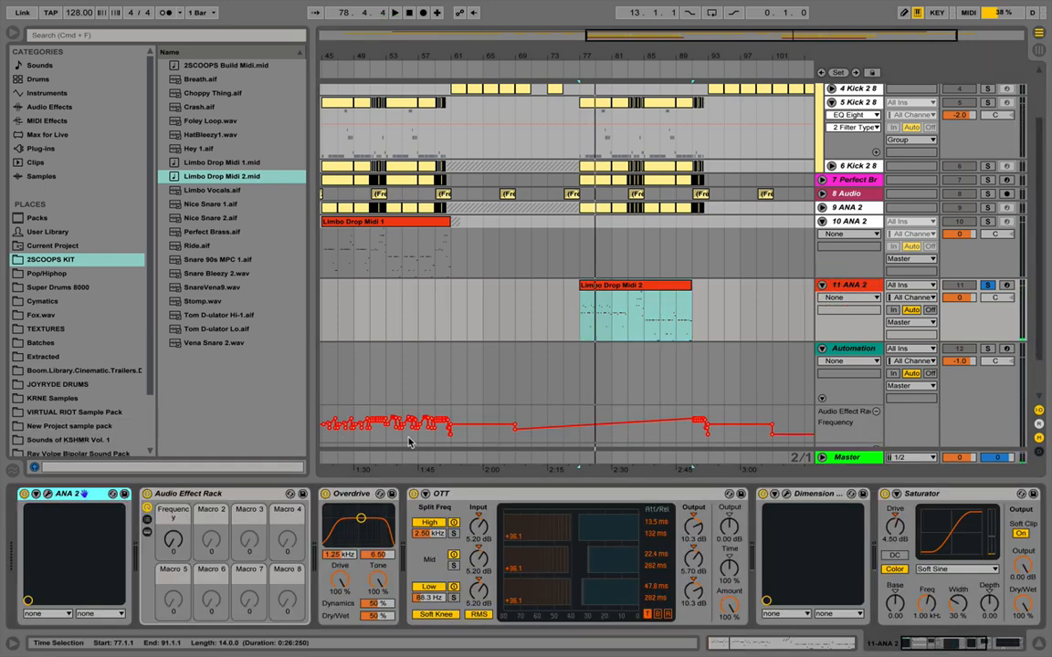
{"action": "left_click", "coordinate": [48, 495]}
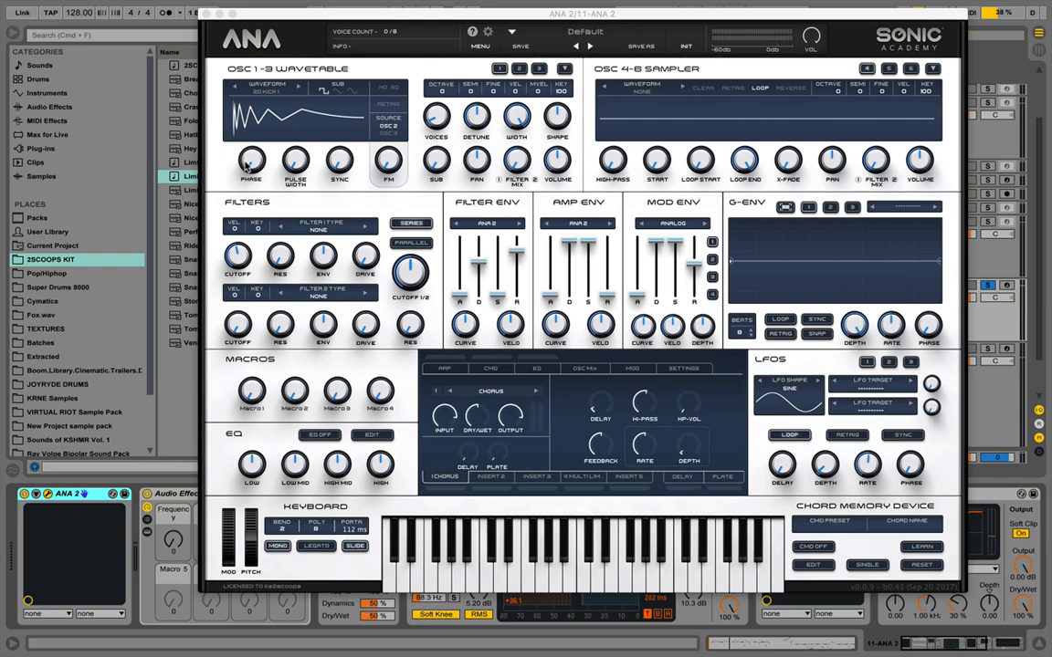
{"action": "left_click", "coordinate": [260, 91]}
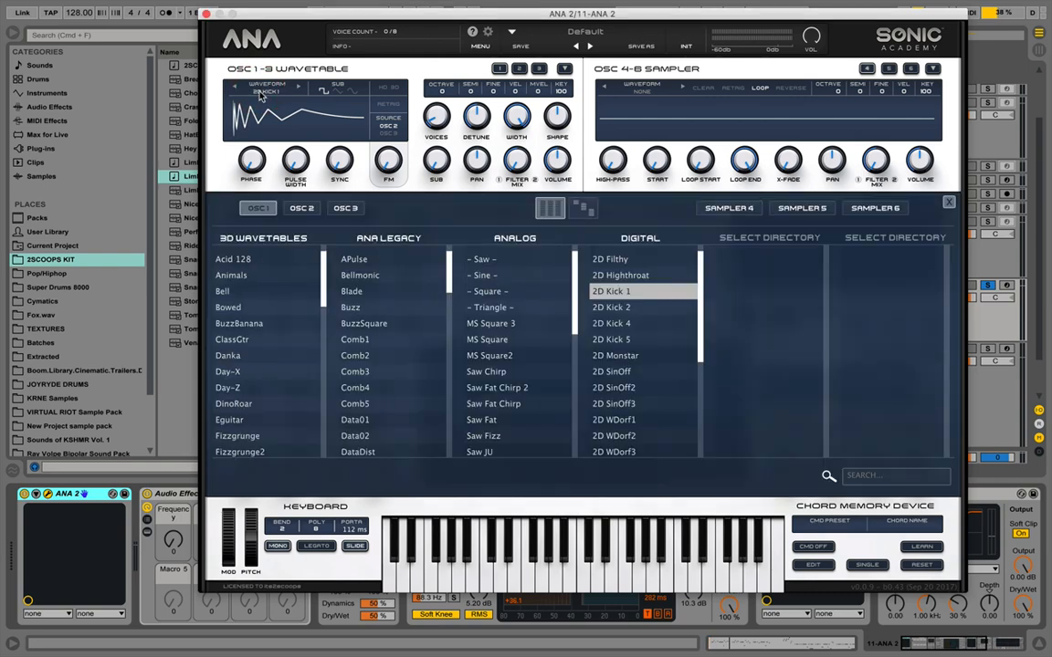
{"action": "scroll", "coordinate": [365, 411], "scroll_direction": "down", "scroll_amount": 5}
{"action": "scroll", "coordinate": [372, 417], "scroll_direction": "down", "scroll_amount": 10}
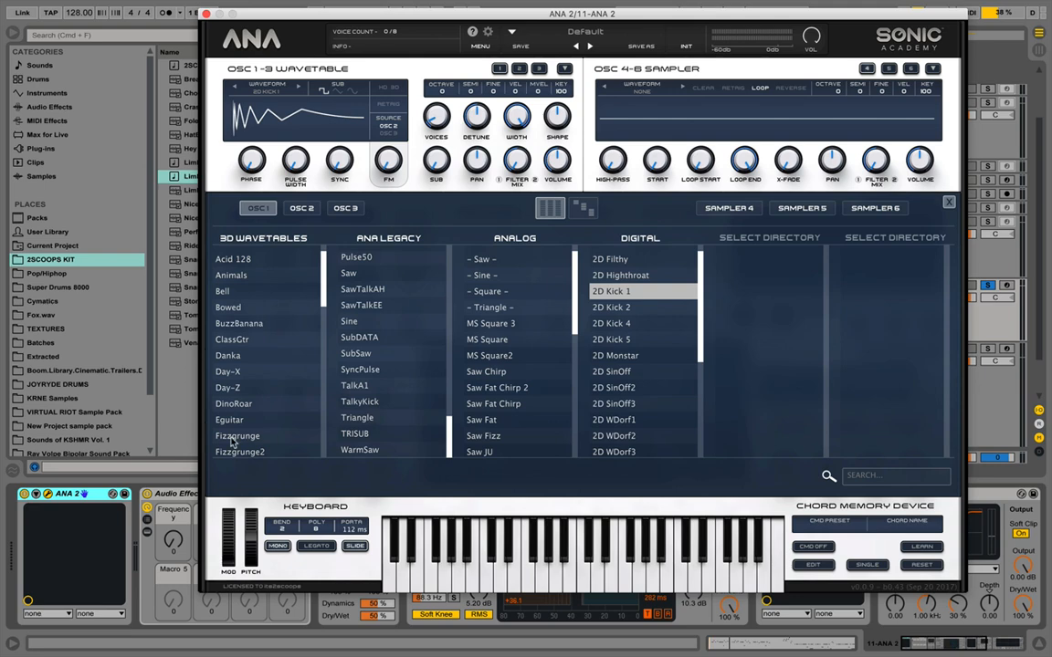
{"action": "scroll", "coordinate": [232, 440], "scroll_direction": "down", "scroll_amount": 10}
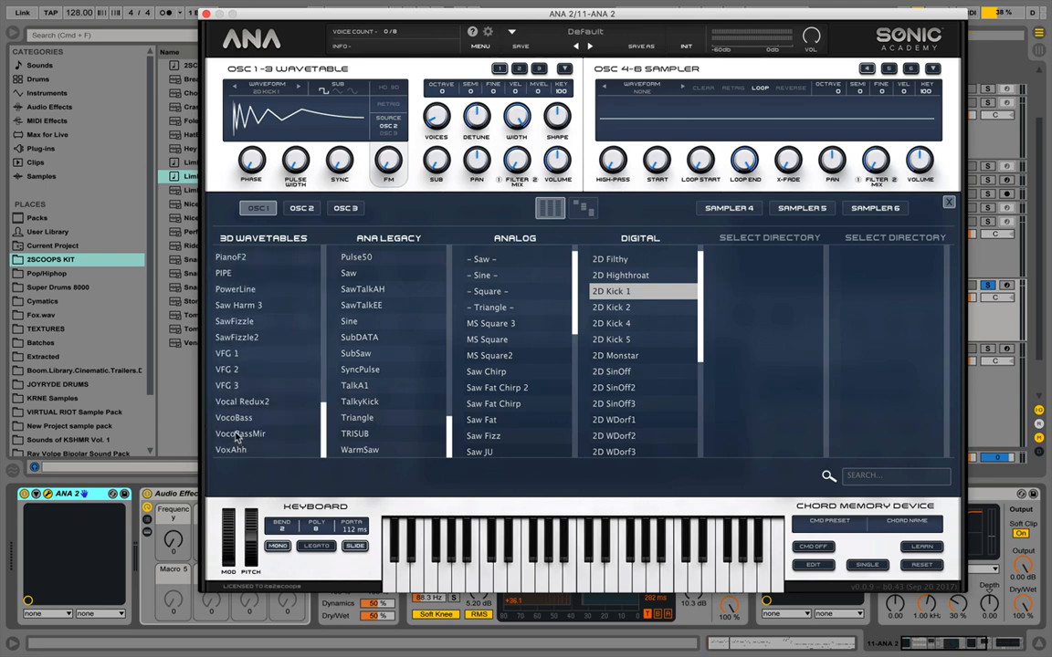
{"action": "left_click", "coordinate": [237, 435]}
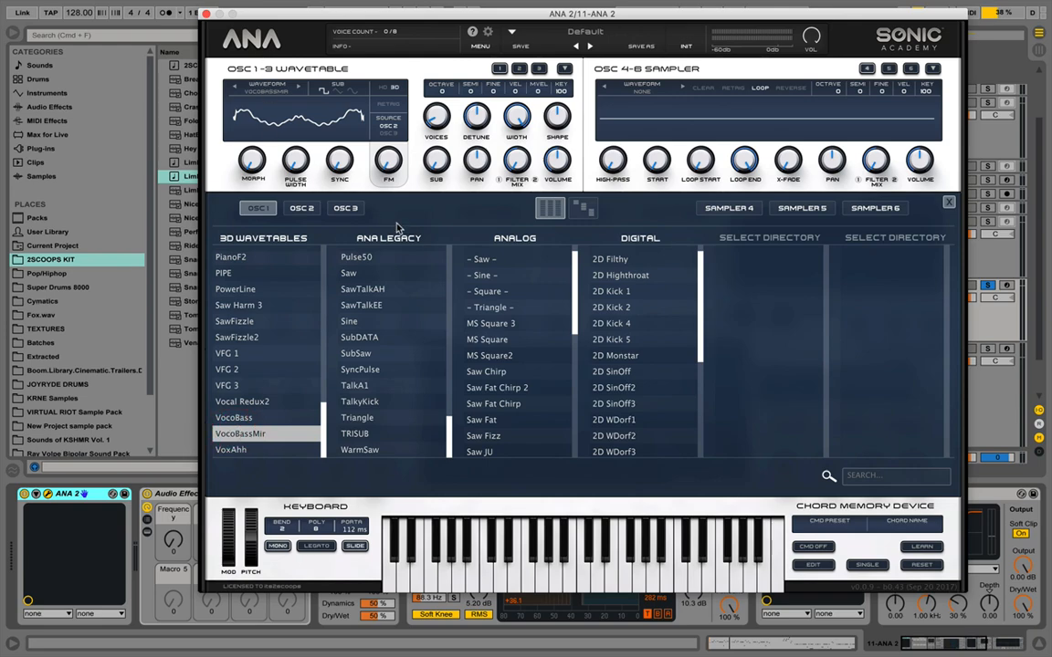
Close the ANA 2 synth window and show the Audio Effect Rack's Frequency automation on 11 ANA 2 around bar 77.
{"action": "left_click", "coordinate": [206, 14]}
{"action": "left_click", "coordinate": [573, 307]}
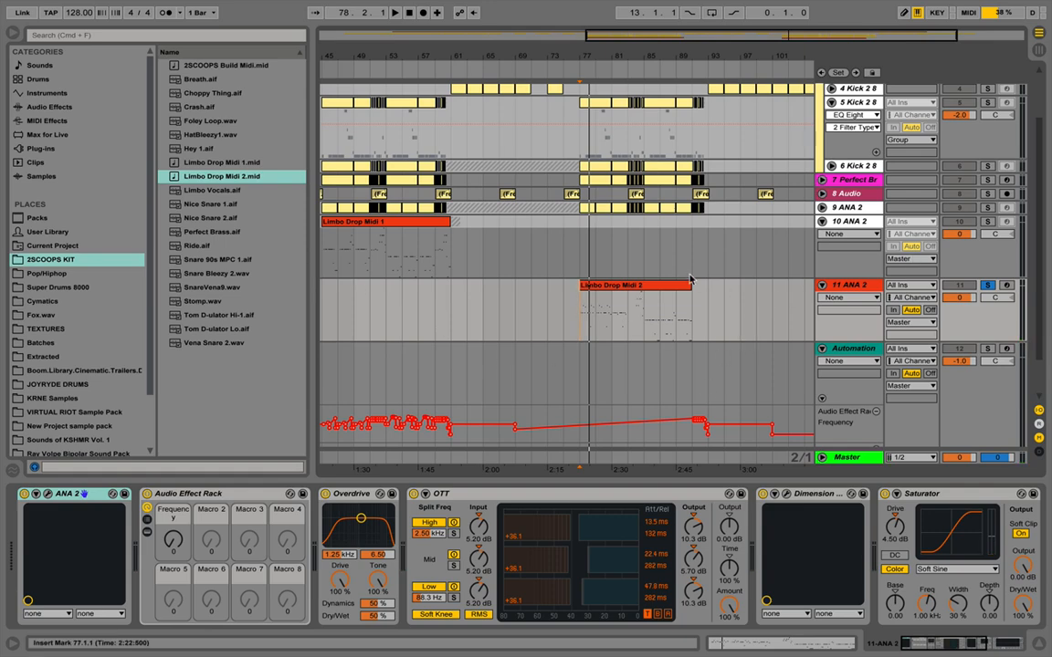
{"action": "left_click_drag", "start_coordinate": [586, 57], "coordinate": [470, 58]}
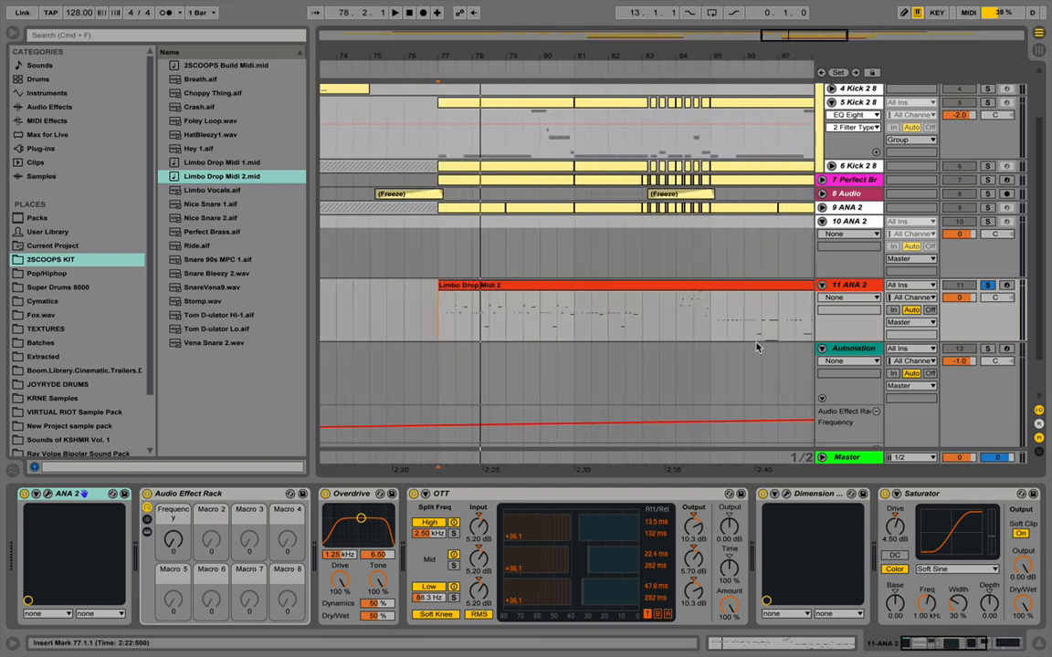
{"action": "left_click", "coordinate": [824, 299]}
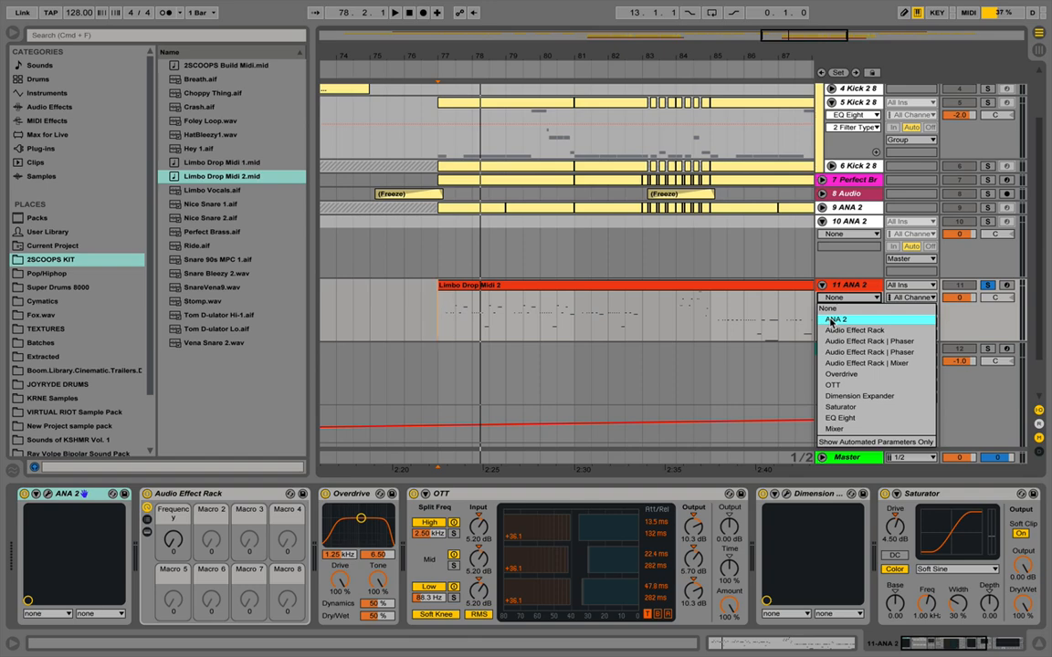
{"action": "left_click", "coordinate": [853, 330]}
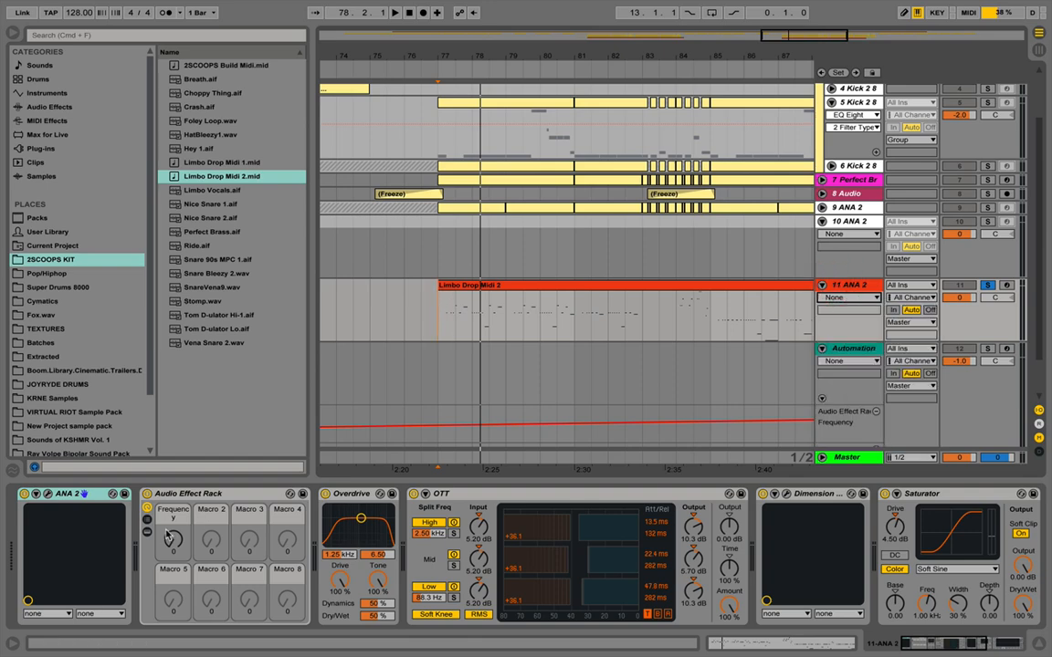
Draw a rising and falling Frequency automation curve on 11 ANA 2 from bar 77 to just past bar 78, playing it while adding breakpoints.
{"action": "left_click_drag", "start_coordinate": [442, 340], "coordinate": [453, 320]}
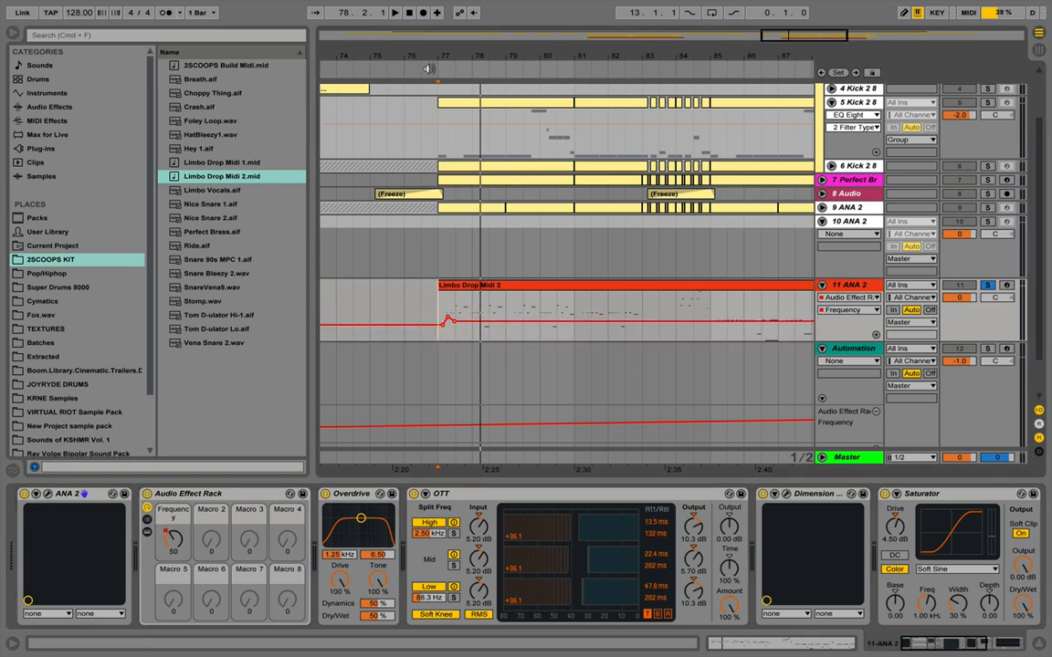
{"action": "left_click_drag", "start_coordinate": [443, 56], "coordinate": [447, 176]}
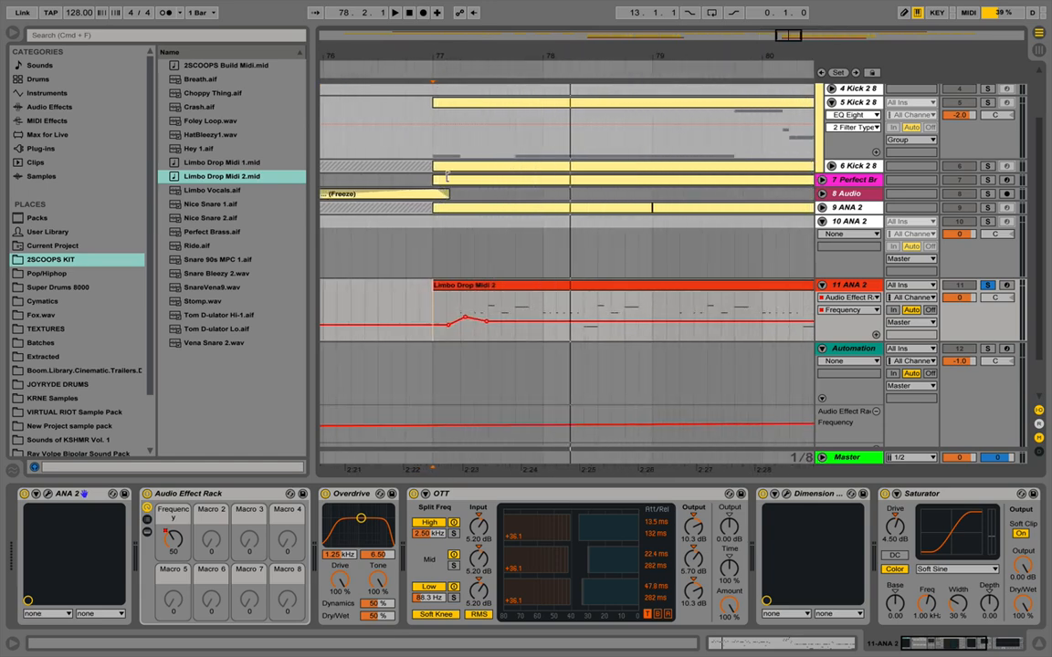
{"action": "left_click", "coordinate": [435, 293]}
{"action": "key", "text": "space"}
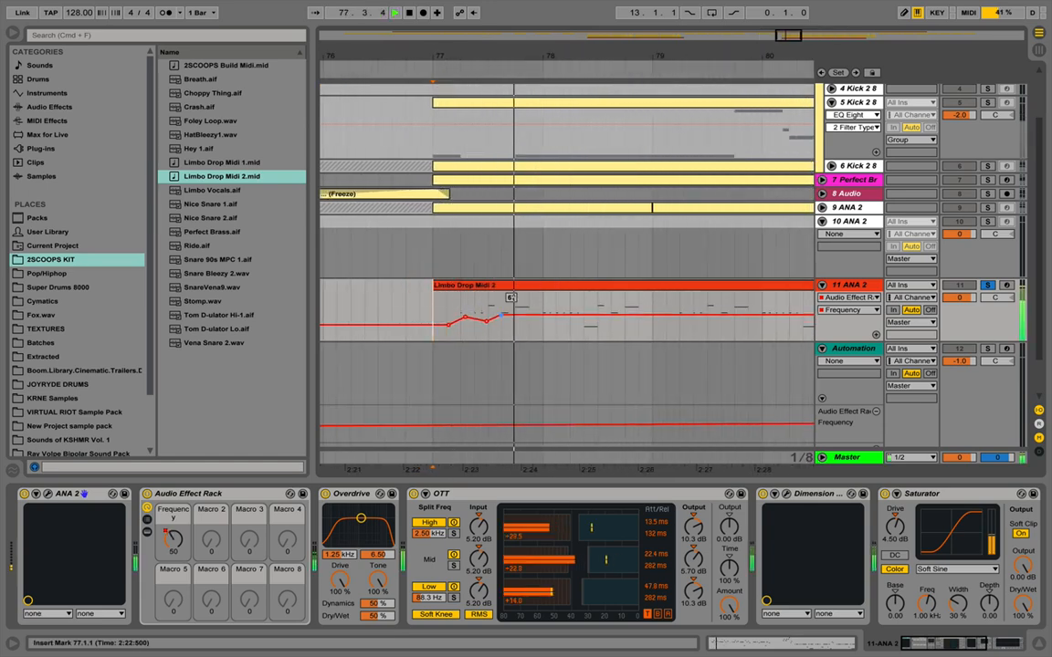
{"action": "left_click_drag", "start_coordinate": [500, 323], "coordinate": [572, 311]}
{"action": "key", "text": "space"}
{"action": "key", "text": "space"}
{"action": "left_click", "coordinate": [542, 317]}
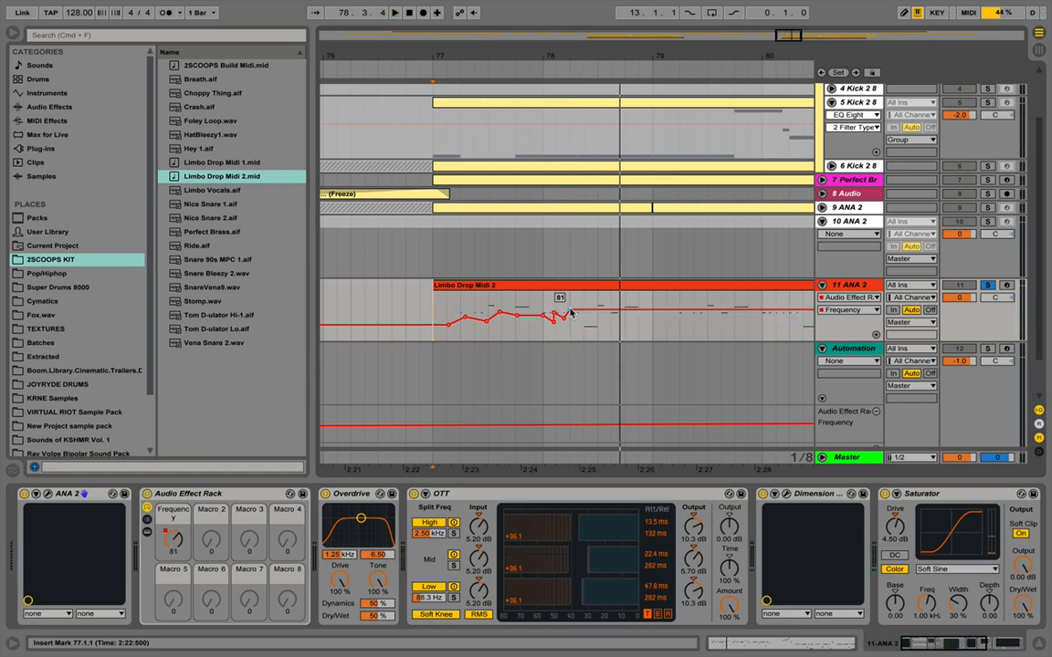
Play 11 ANA 2 soloed from bar 77 to hear the drawn Frequency curve.
{"action": "key", "text": "space"}
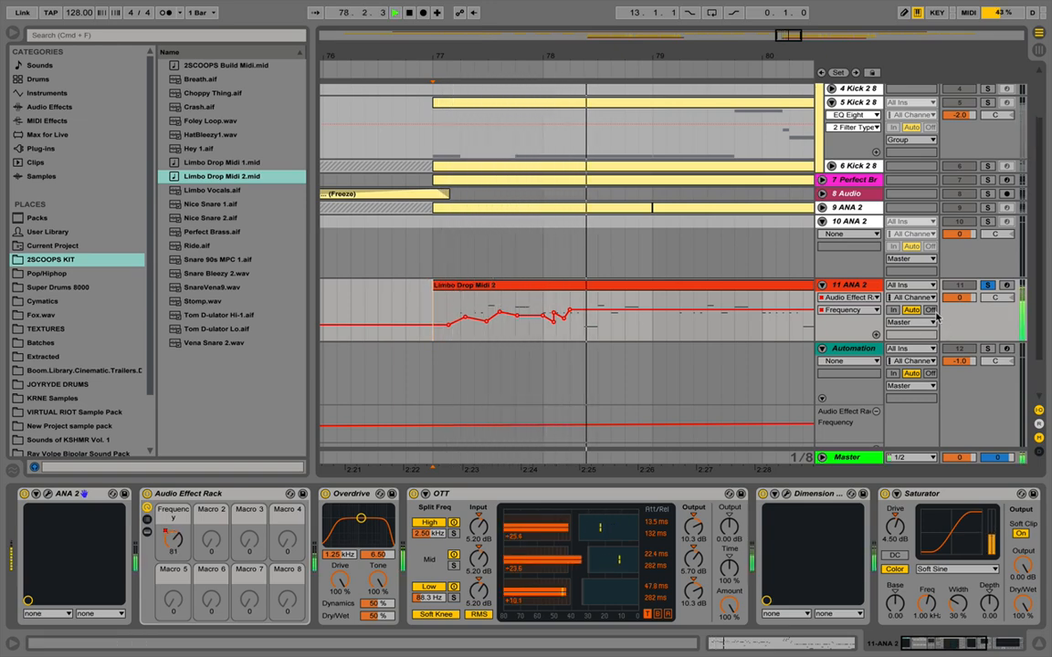
{"action": "key", "text": "space"}
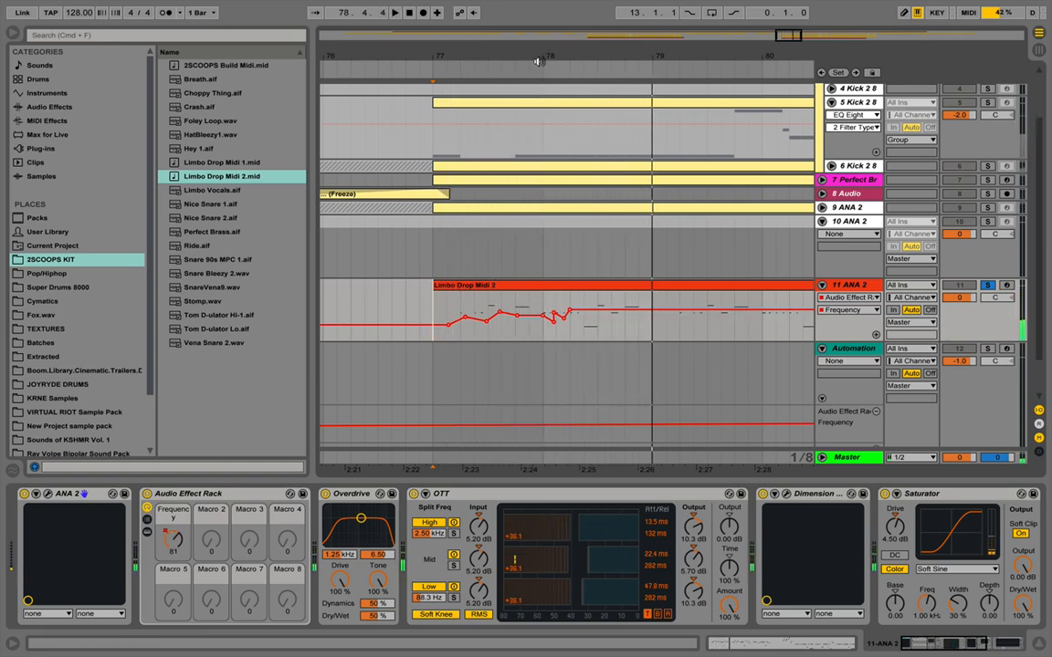
{"action": "left_click_drag", "start_coordinate": [545, 56], "coordinate": [546, 35]}
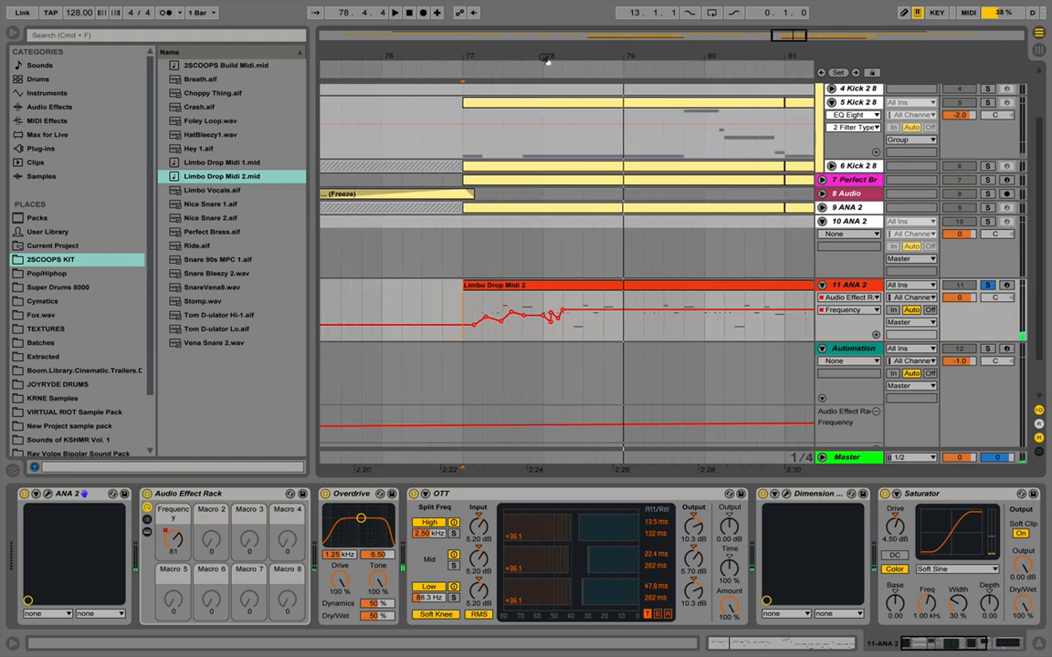
Unsolo 11 ANA 2, play the drop from bar 77 with all tracks, and look through the track's effect chain.
{"action": "left_click", "coordinate": [986, 286]}
{"action": "key", "text": "space"}
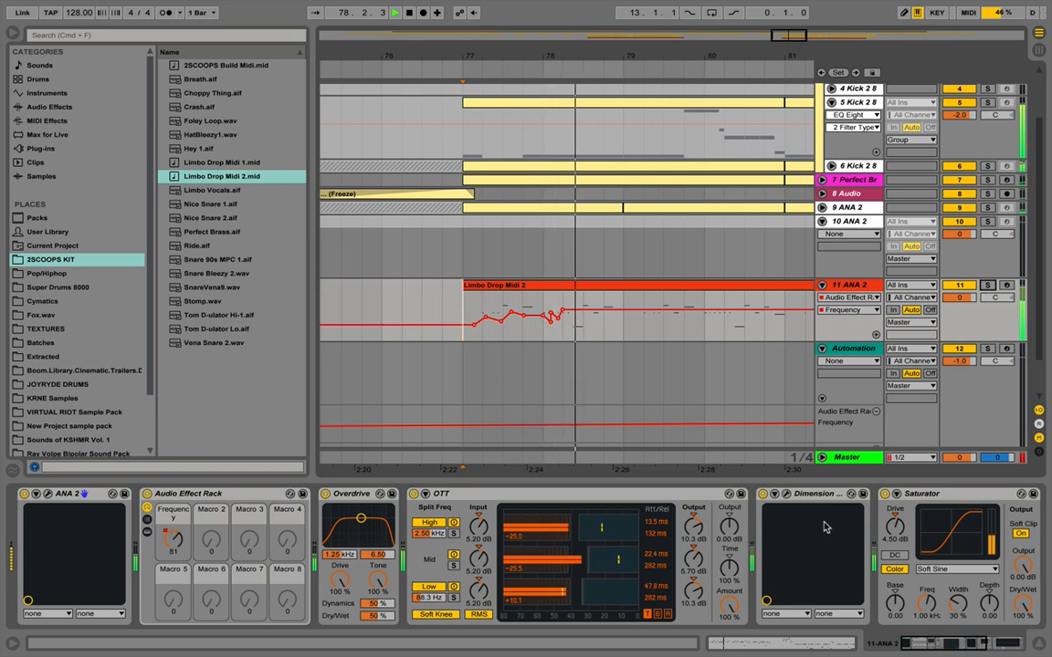
{"action": "key", "text": "space"}
{"action": "scroll", "coordinate": [736, 543], "scroll_direction": "right", "scroll_amount": 5}
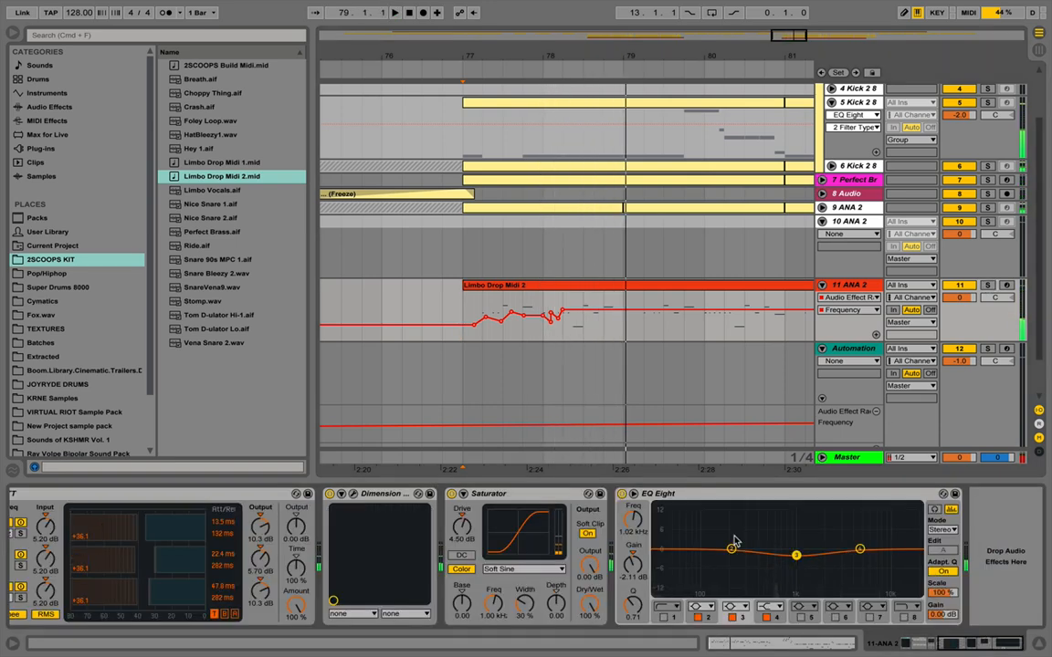
{"action": "scroll", "coordinate": [736, 544], "scroll_direction": "left", "scroll_amount": 5}
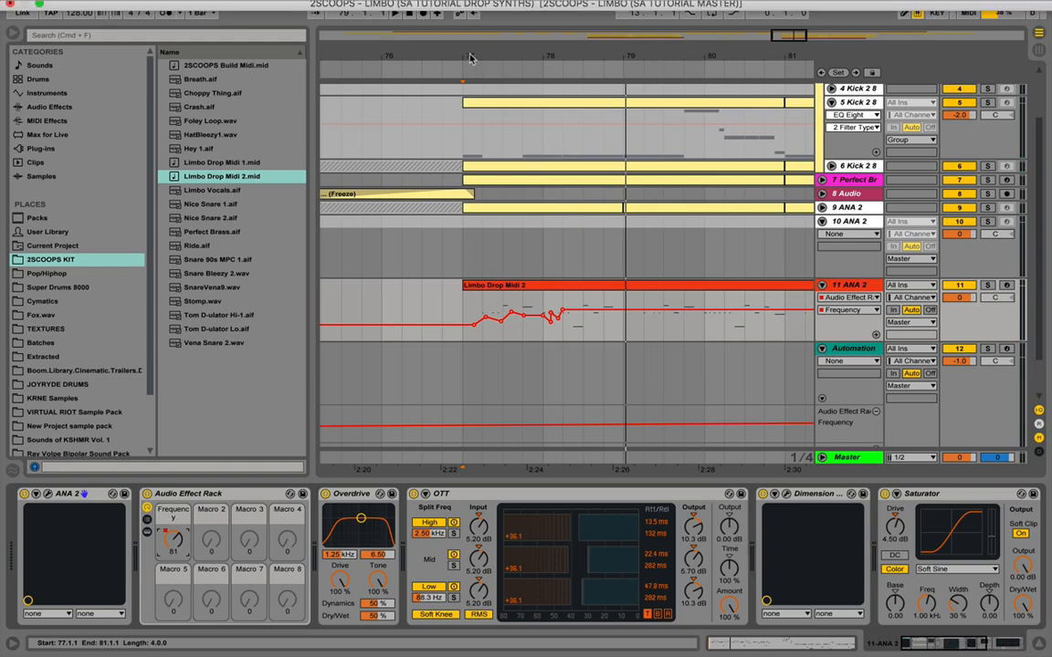
Unfold Automation track 13 and show its Audio Effect Rack Frequency automation at bar 77.
{"action": "scroll", "coordinate": [789, 397], "scroll_direction": "down", "scroll_amount": 3}
{"action": "scroll", "coordinate": [789, 397], "scroll_direction": "right", "scroll_amount": 1}
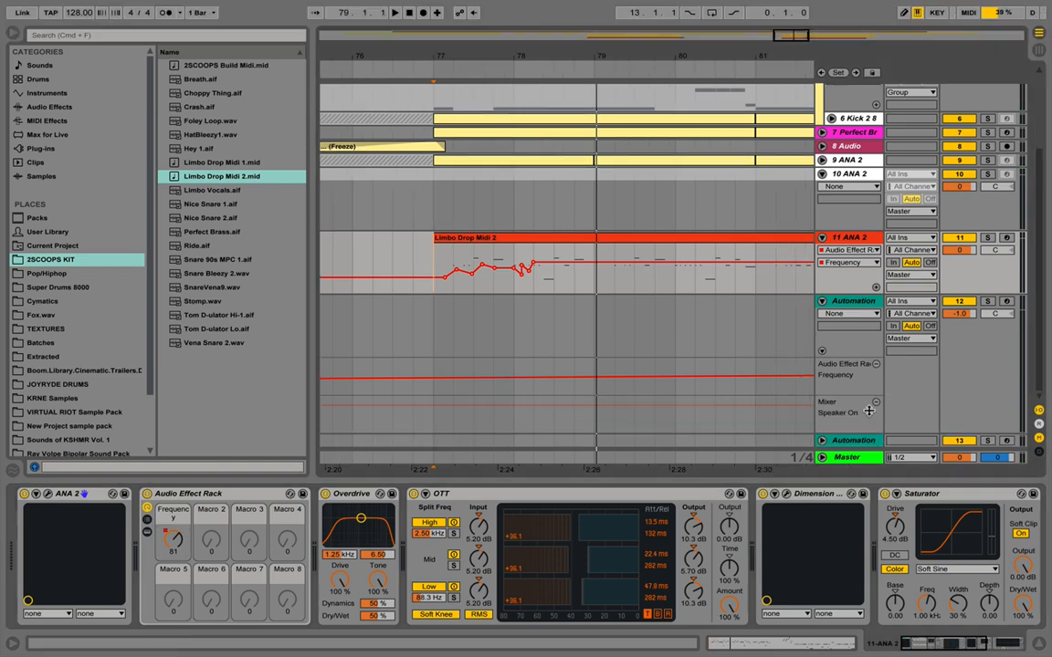
{"action": "left_click", "coordinate": [822, 440]}
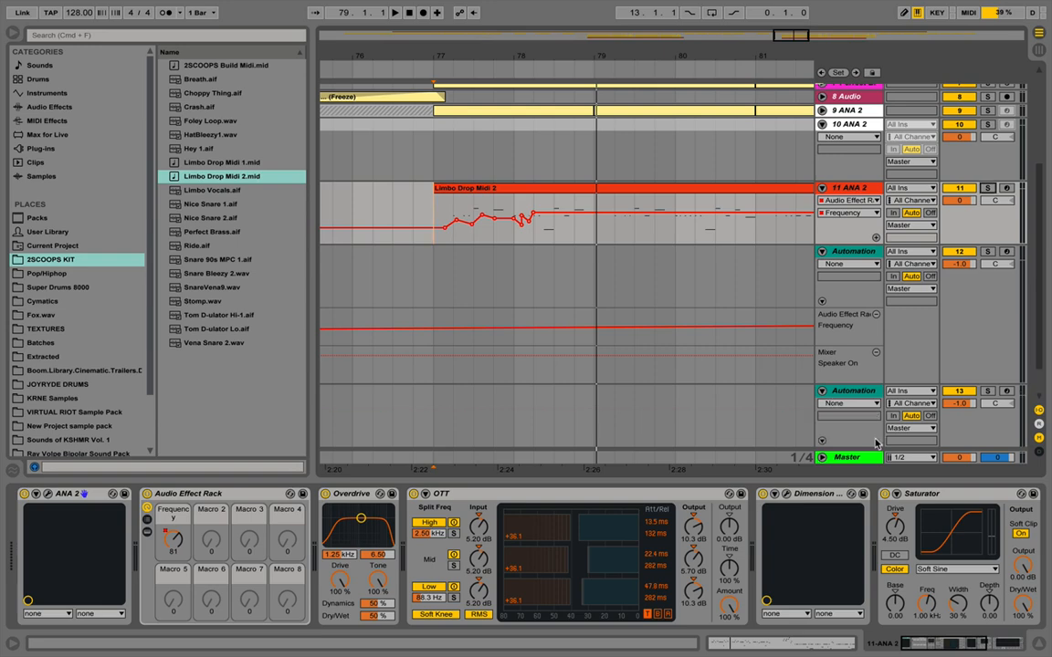
{"action": "scroll", "coordinate": [622, 392], "scroll_direction": "down", "scroll_amount": 2}
{"action": "scroll", "coordinate": [621, 392], "scroll_direction": "right", "scroll_amount": 1}
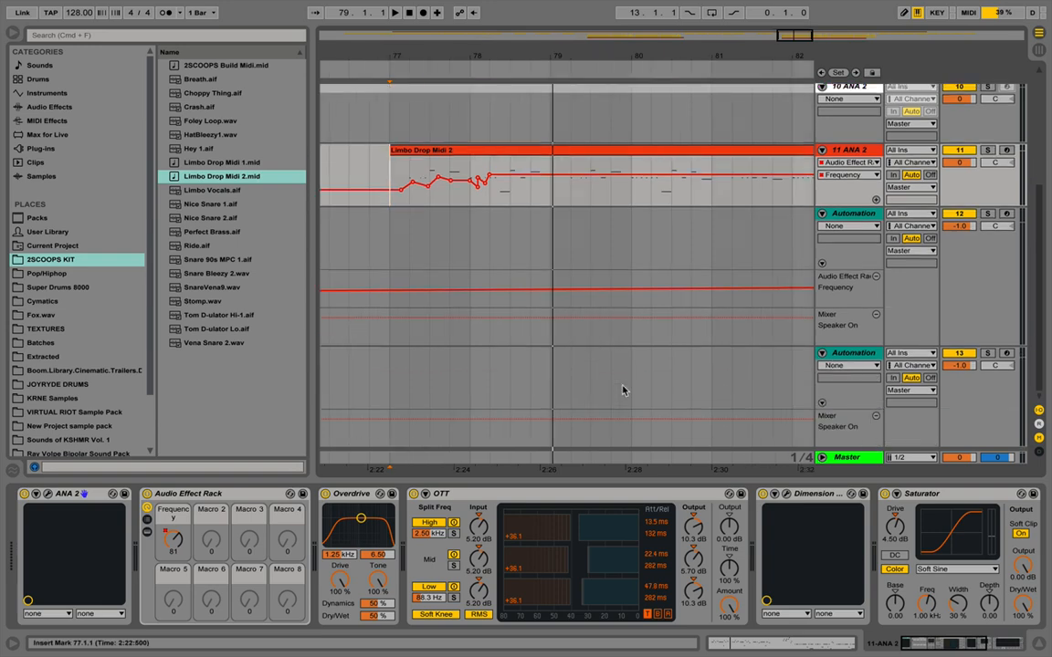
{"action": "left_click", "coordinate": [847, 365]}
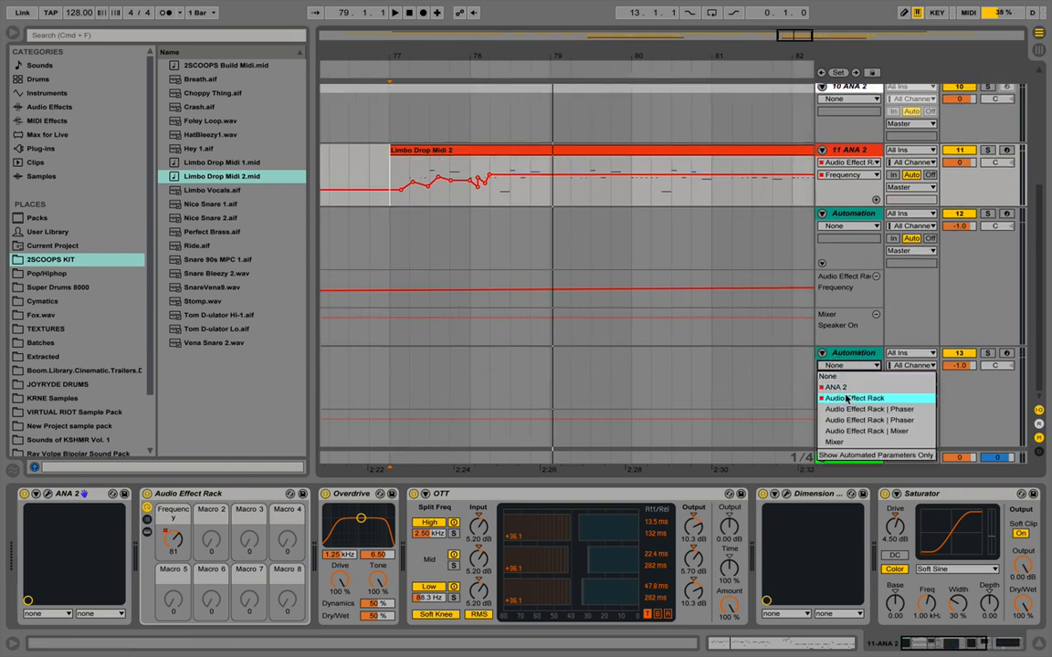
{"action": "left_click", "coordinate": [848, 399]}
{"action": "left_click", "coordinate": [393, 361]}
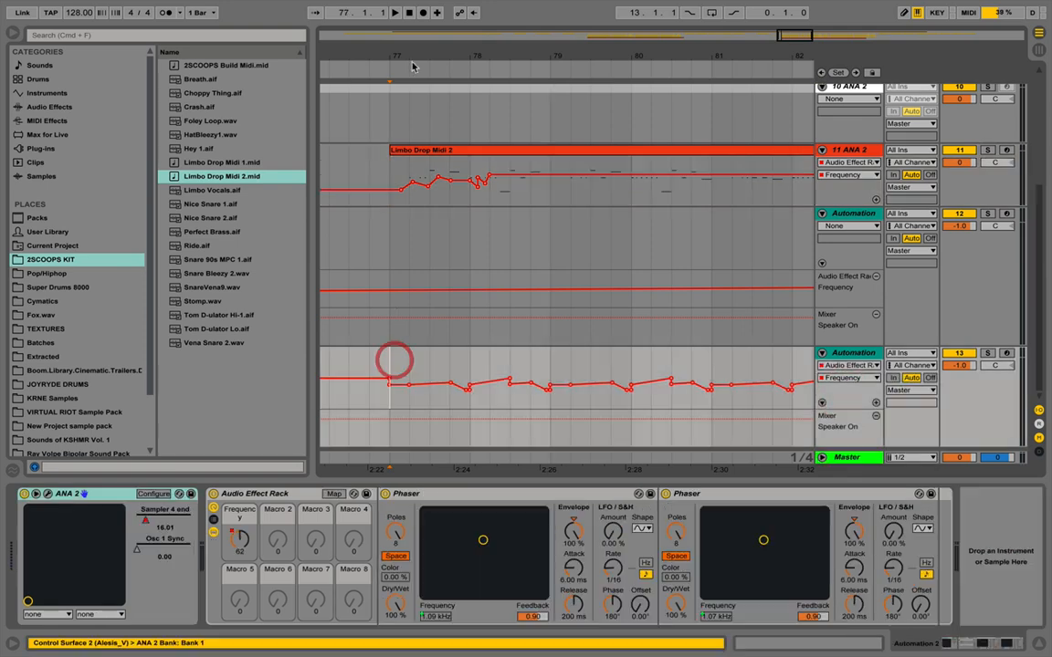
Select bars 77 to 93 on Automation track 13 and inspect its ANA 2 automation for Osc 1 Sync and Sampler 4 end.
{"action": "left_click_drag", "start_coordinate": [415, 57], "coordinate": [440, 18]}
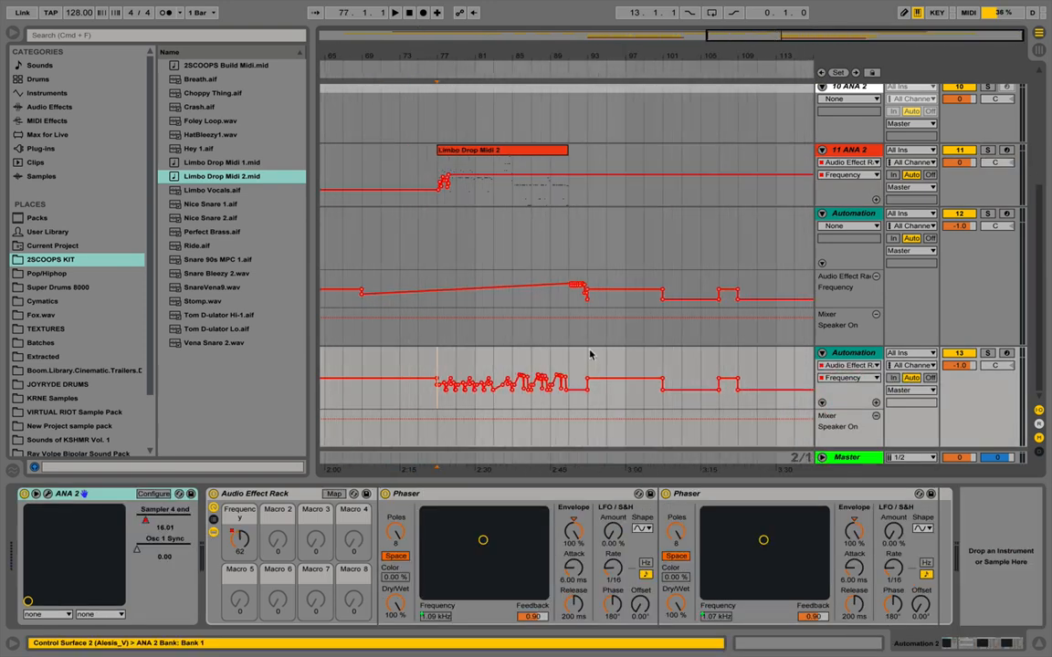
{"action": "left_click_drag", "start_coordinate": [436, 366], "coordinate": [588, 361]}
{"action": "left_click", "coordinate": [859, 379]}
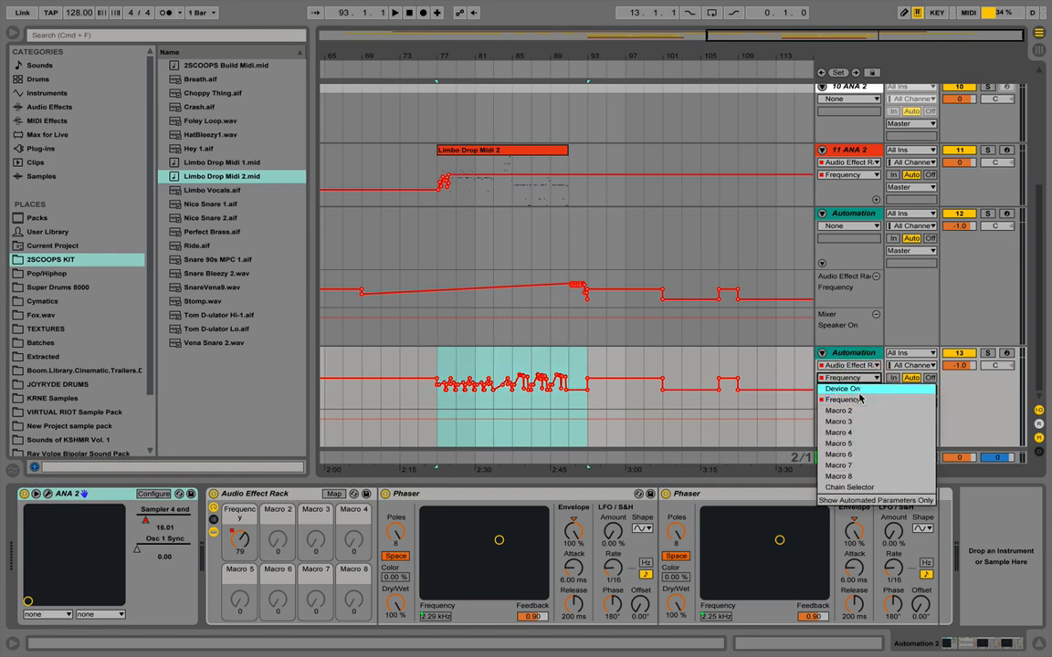
{"action": "left_click", "coordinate": [858, 366]}
{"action": "left_click", "coordinate": [856, 366]}
{"action": "left_click", "coordinate": [854, 386]}
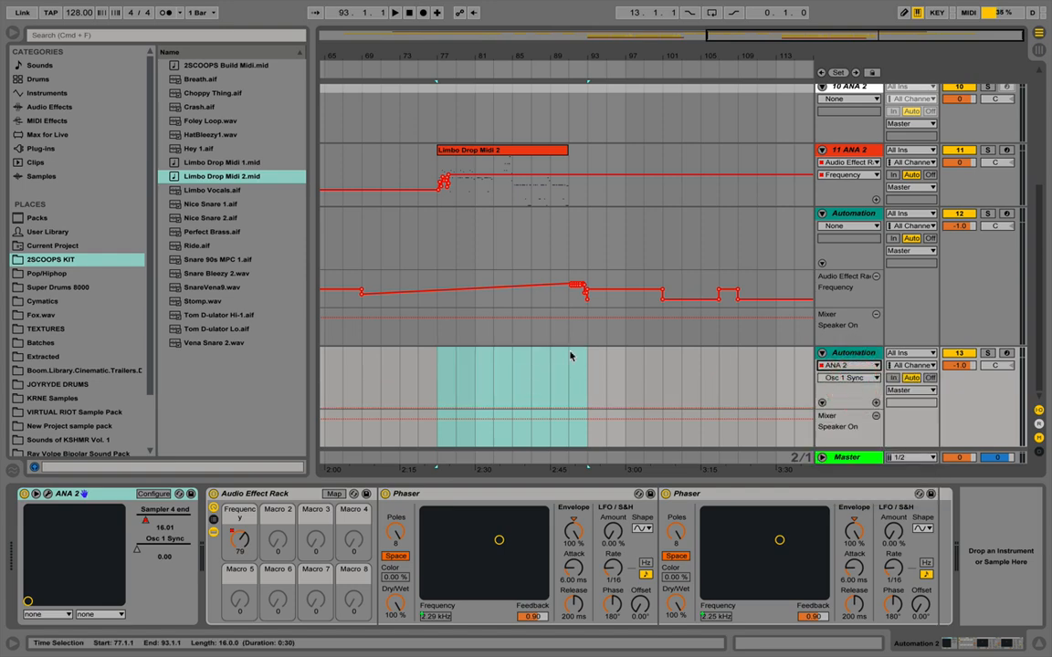
{"action": "left_click", "coordinate": [851, 378]}
{"action": "left_click", "coordinate": [850, 400]}
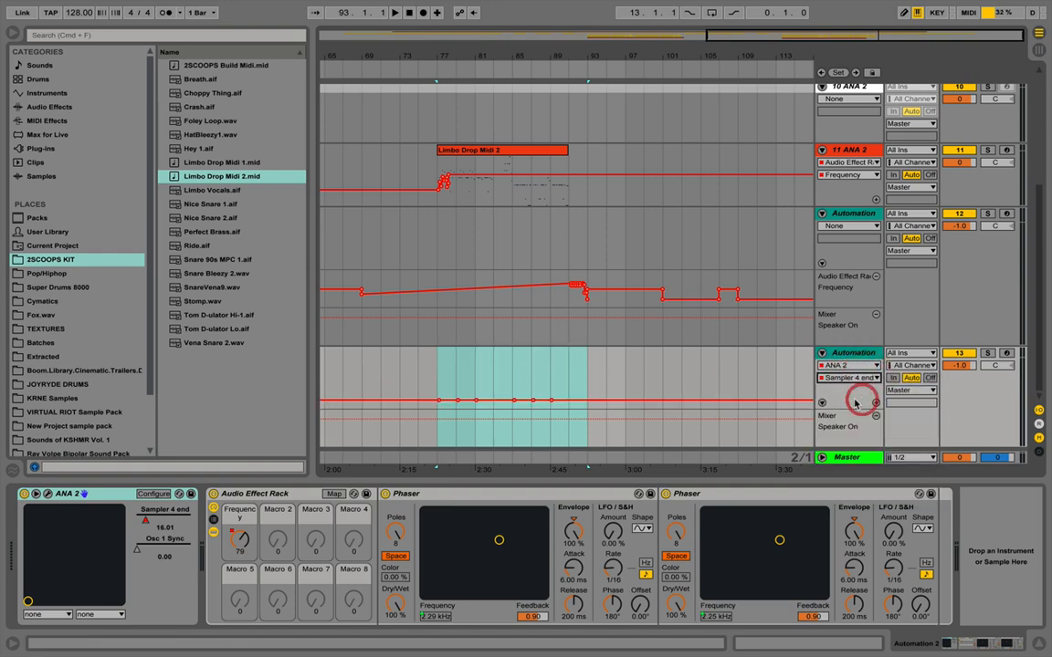
{"action": "left_click", "coordinate": [453, 375]}
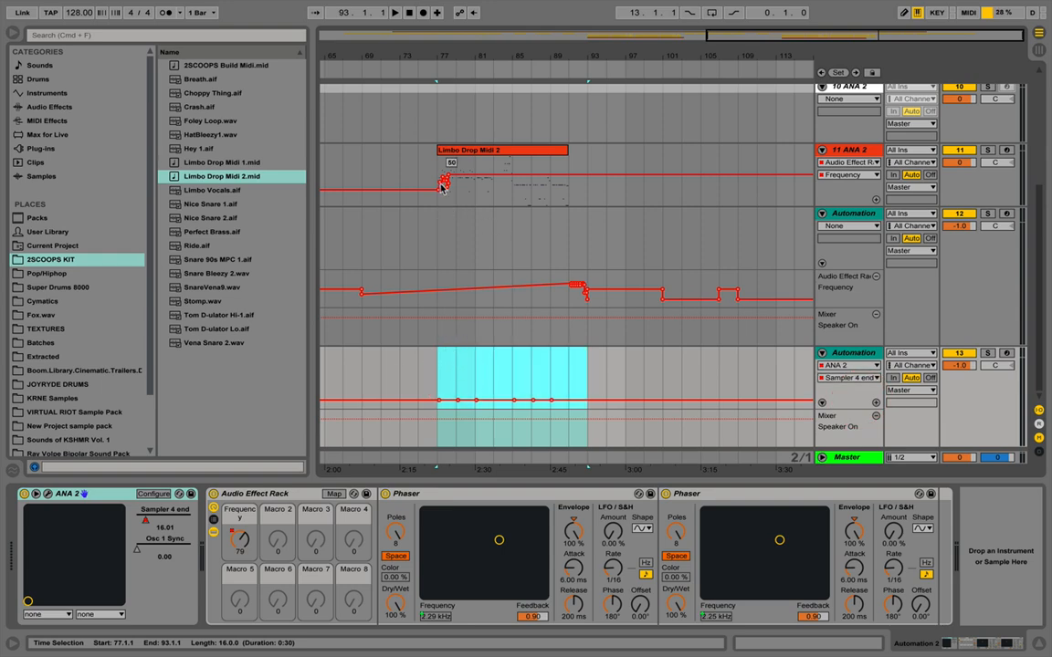
Place the Audio Effect Rack Frequency automation of 11 ANA 2 in its own separate lane.
{"action": "left_click", "coordinate": [397, 152]}
{"action": "left_click", "coordinate": [844, 163]}
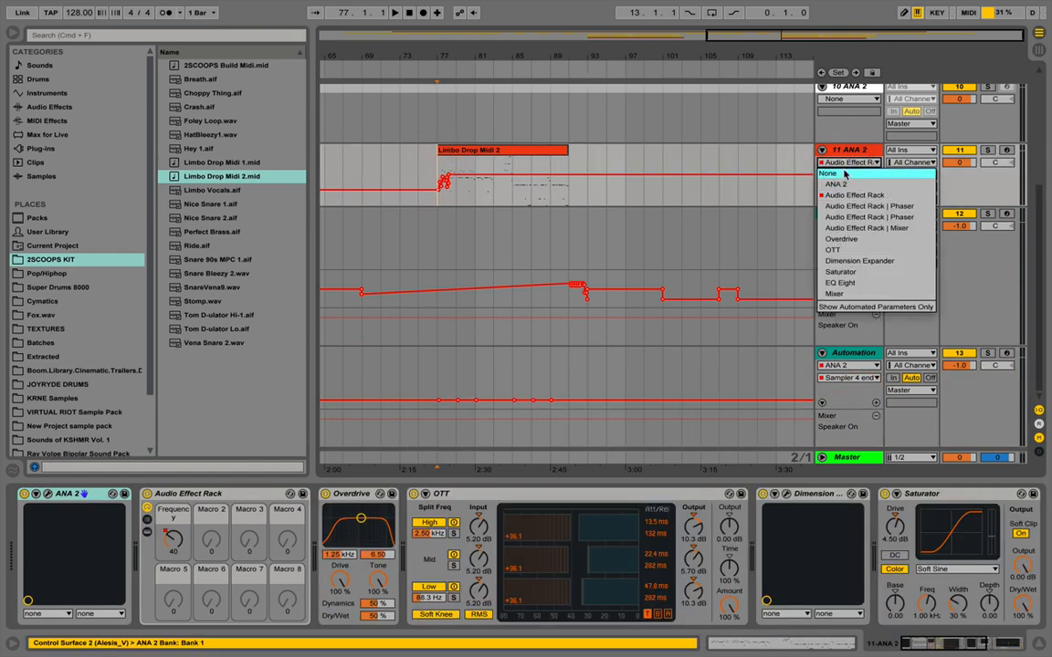
{"action": "left_click", "coordinate": [846, 195]}
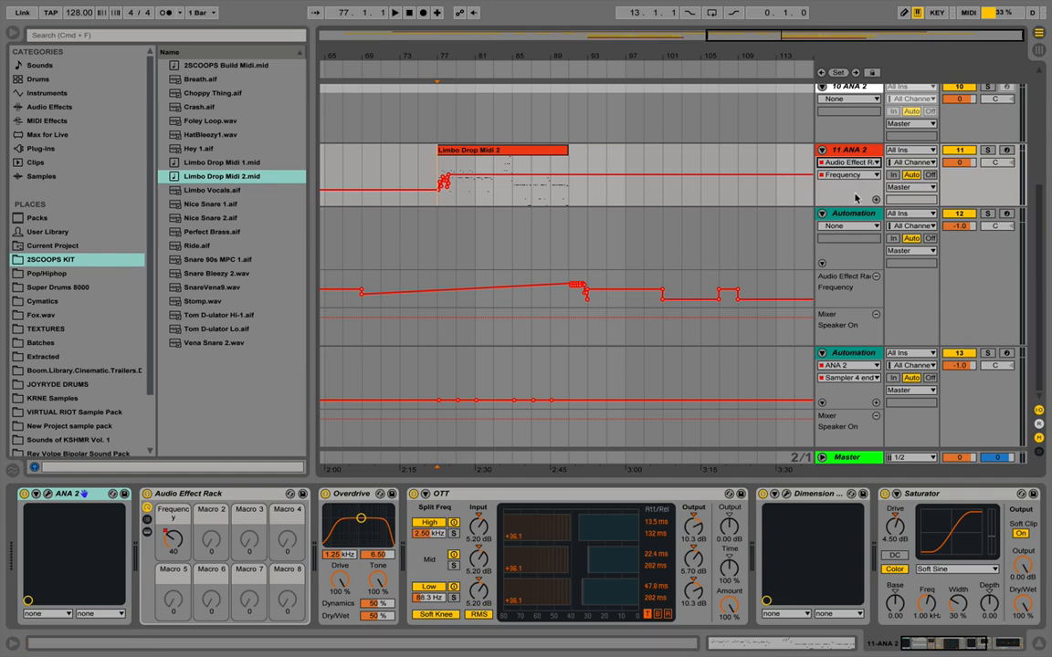
{"action": "left_click", "coordinate": [874, 200]}
Delete the hand-drawn Frequency automation on 11 ANA 2 from bar 77 onward, including the remaining breakpoints at both ends.
{"action": "left_click_drag", "start_coordinate": [438, 220], "coordinate": [563, 219]}
{"action": "key", "text": "Delete"}
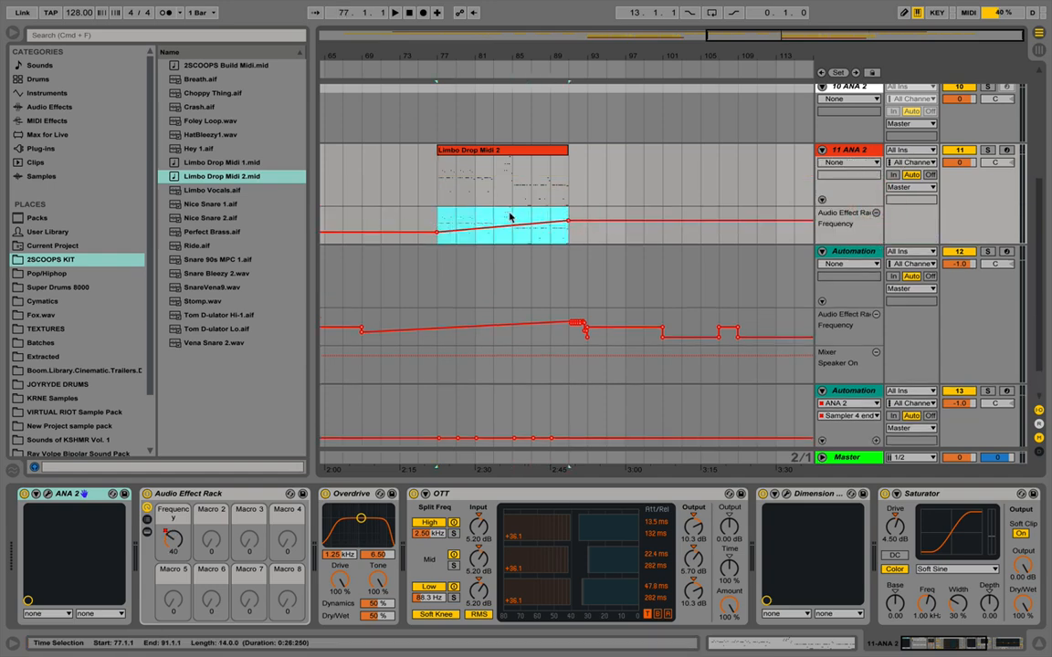
{"action": "left_click", "coordinate": [567, 221]}
{"action": "left_click", "coordinate": [437, 232]}
{"action": "left_click_drag", "start_coordinate": [583, 195], "coordinate": [434, 225]}
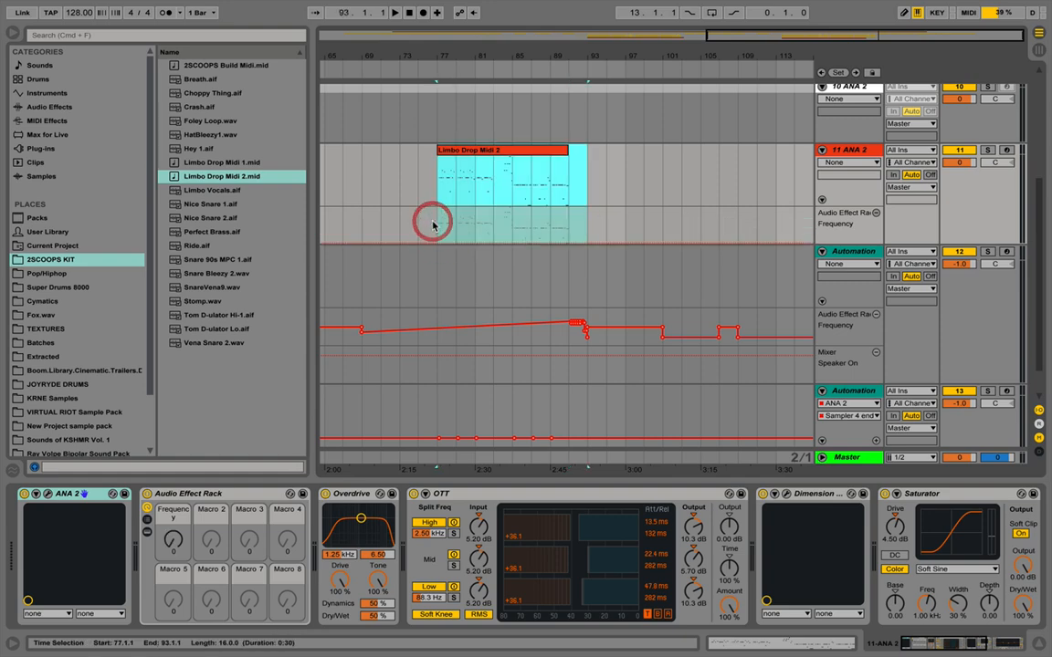
{"action": "left_click", "coordinate": [562, 239]}
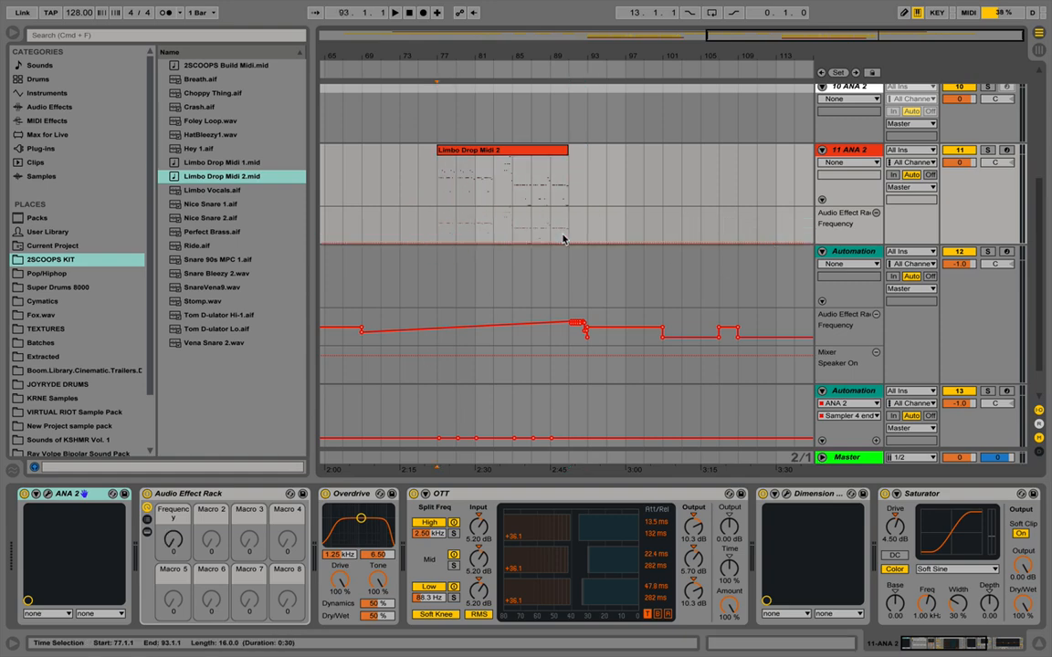
Switch Automation track 13 back to the Audio Effect Rack Frequency automation and place it in its own lane.
{"action": "left_click", "coordinate": [852, 403]}
{"action": "left_click", "coordinate": [852, 426]}
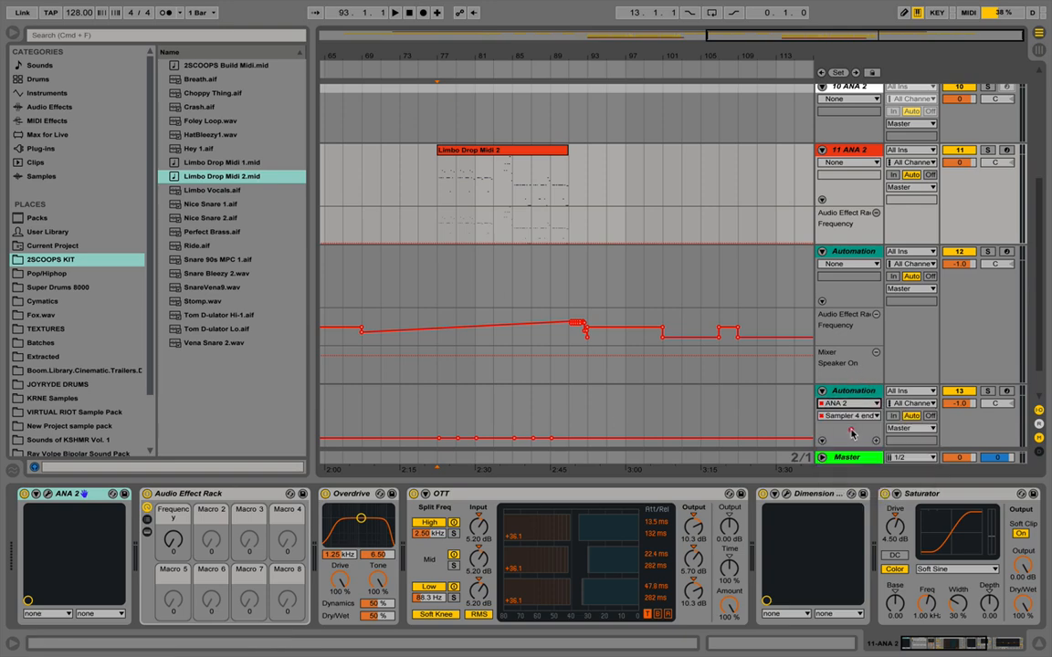
{"action": "left_click", "coordinate": [852, 403]}
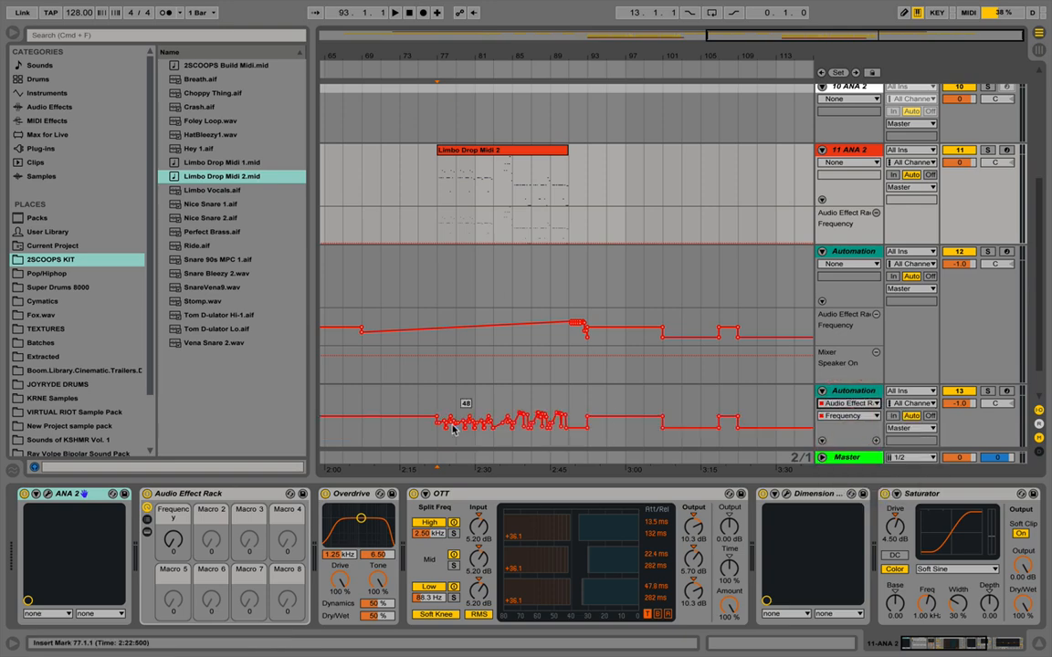
{"action": "left_click", "coordinate": [875, 441]}
{"action": "scroll", "coordinate": [433, 405], "scroll_direction": "down", "scroll_amount": 3}
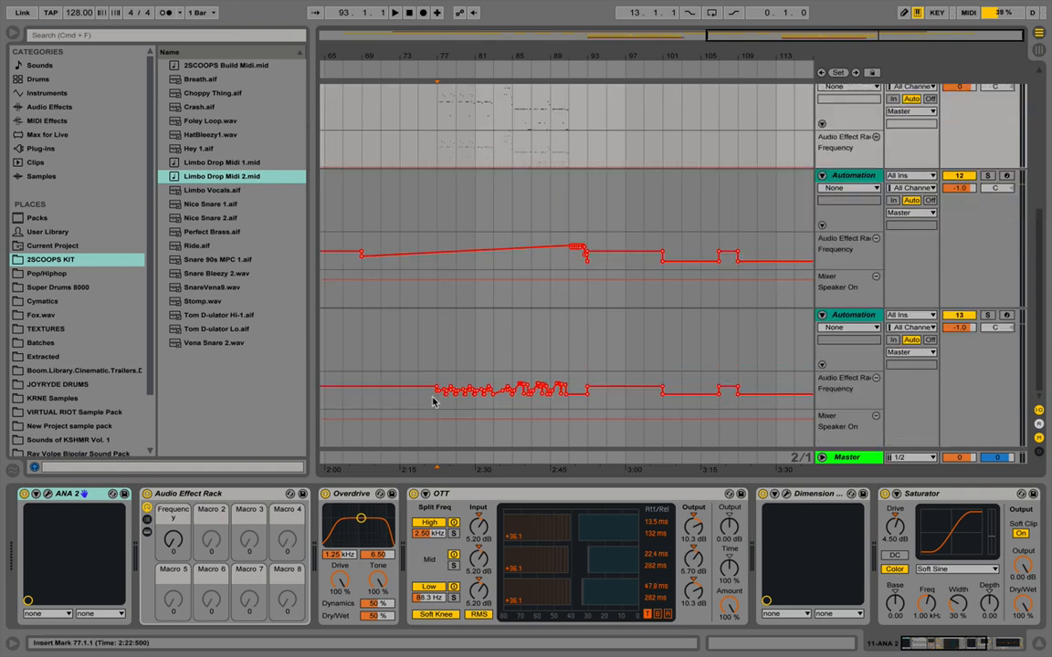
Copy track 13's Frequency automation from bars 77 to 93 into the Frequency lane of 11 ANA 2 at bar 77 and start playback there.
{"action": "left_click_drag", "start_coordinate": [438, 390], "coordinate": [587, 379]}
{"action": "scroll", "coordinate": [523, 185], "scroll_direction": "up", "scroll_amount": 8}
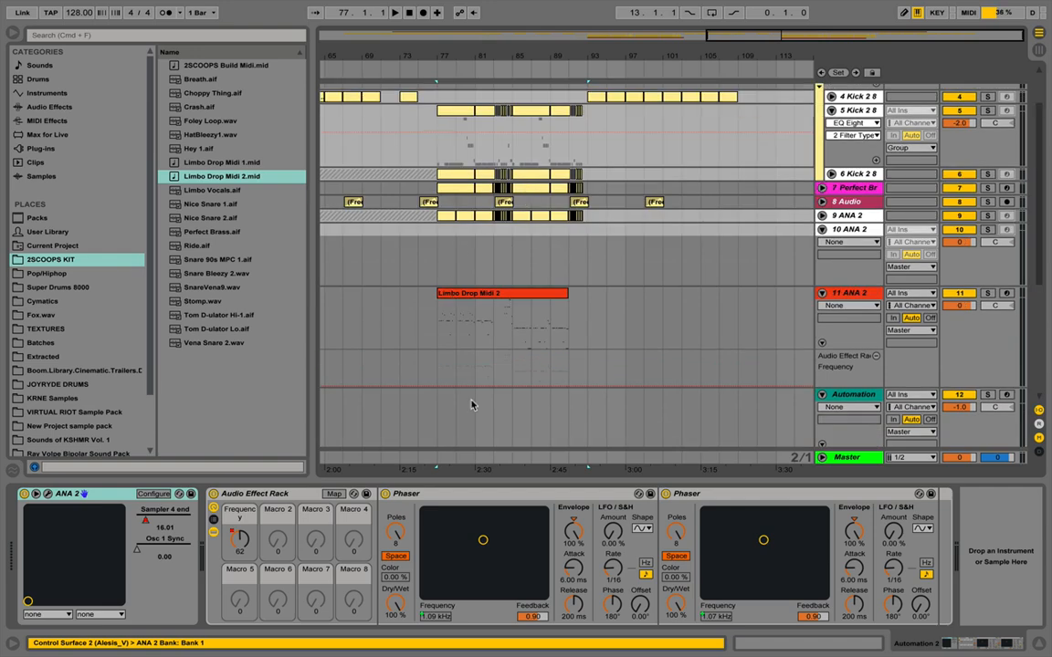
{"action": "left_click", "coordinate": [437, 363]}
{"action": "key", "text": "ctrl+v"}
{"action": "left_click", "coordinate": [435, 320]}
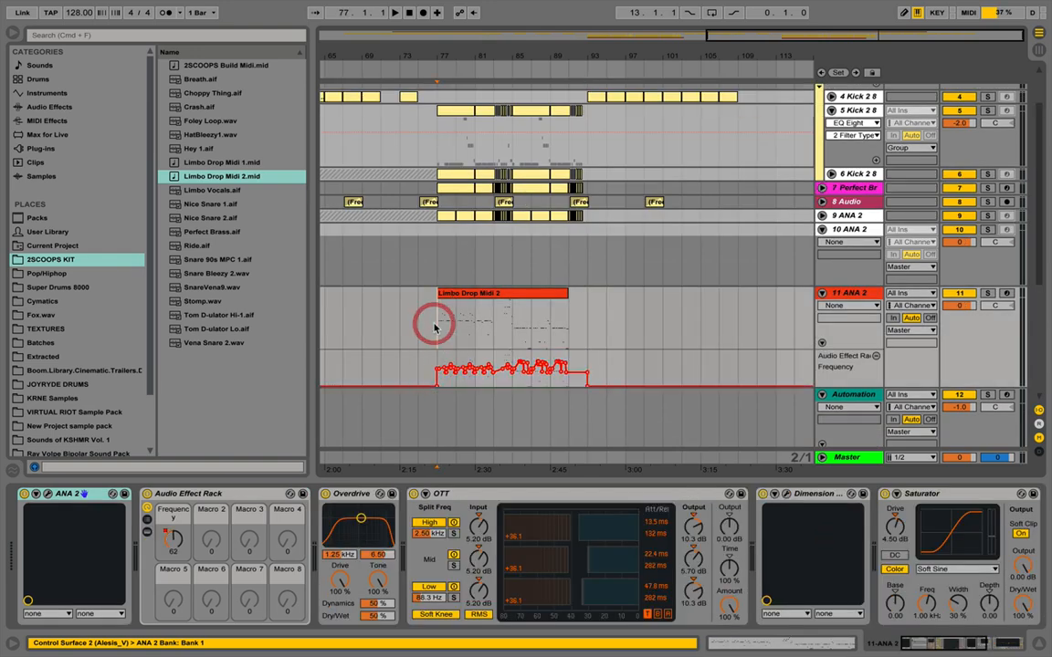
{"action": "key", "text": "space"}
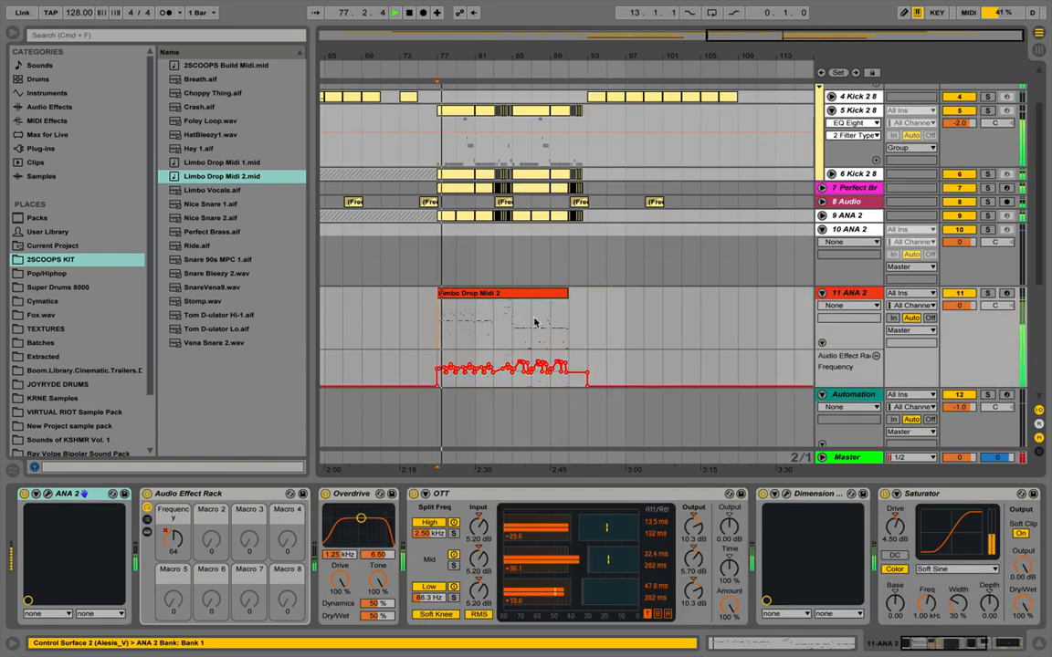
Listen to 11 ANA 2 in solo during playback of the second variation, and return it to the full mix.
{"action": "left_click", "coordinate": [987, 293]}
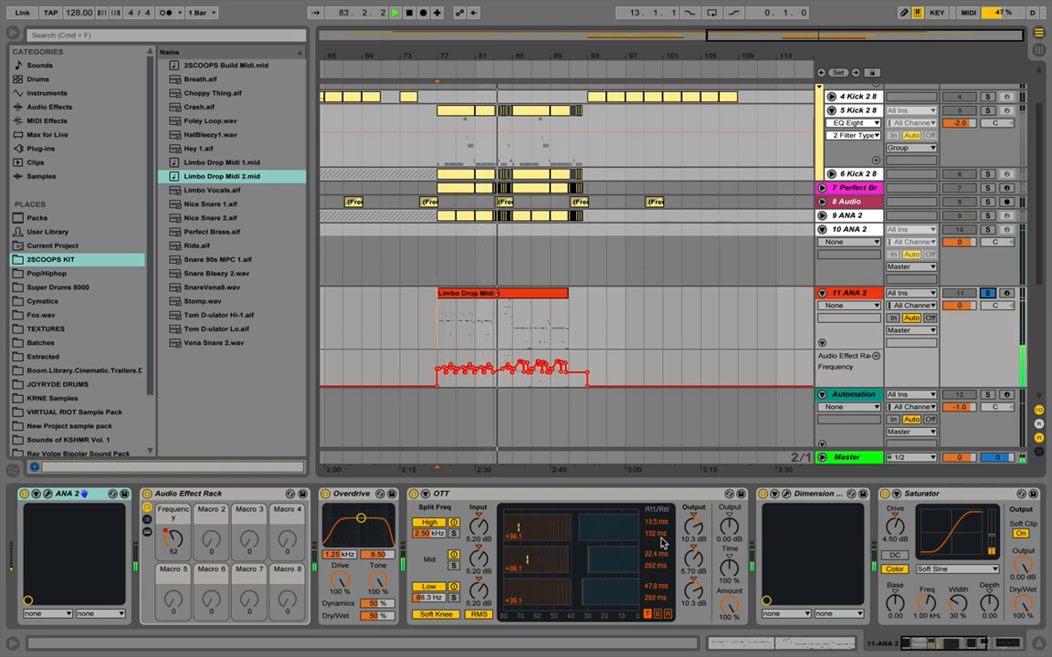
{"action": "left_click", "coordinate": [987, 294]}
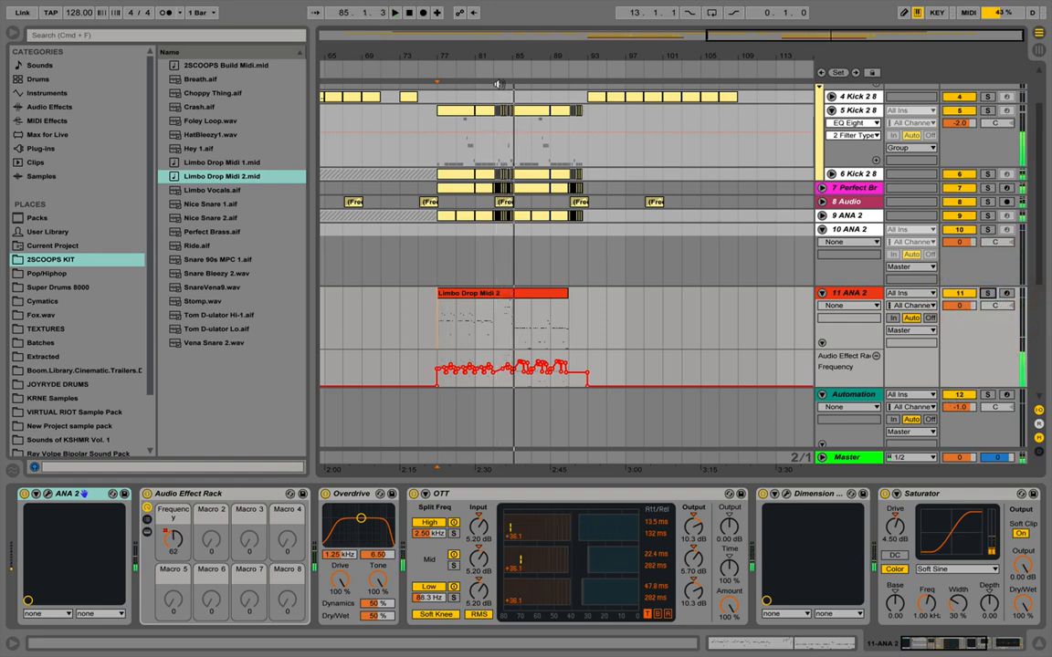
{"action": "left_click_drag", "start_coordinate": [500, 58], "coordinate": [513, 18]}
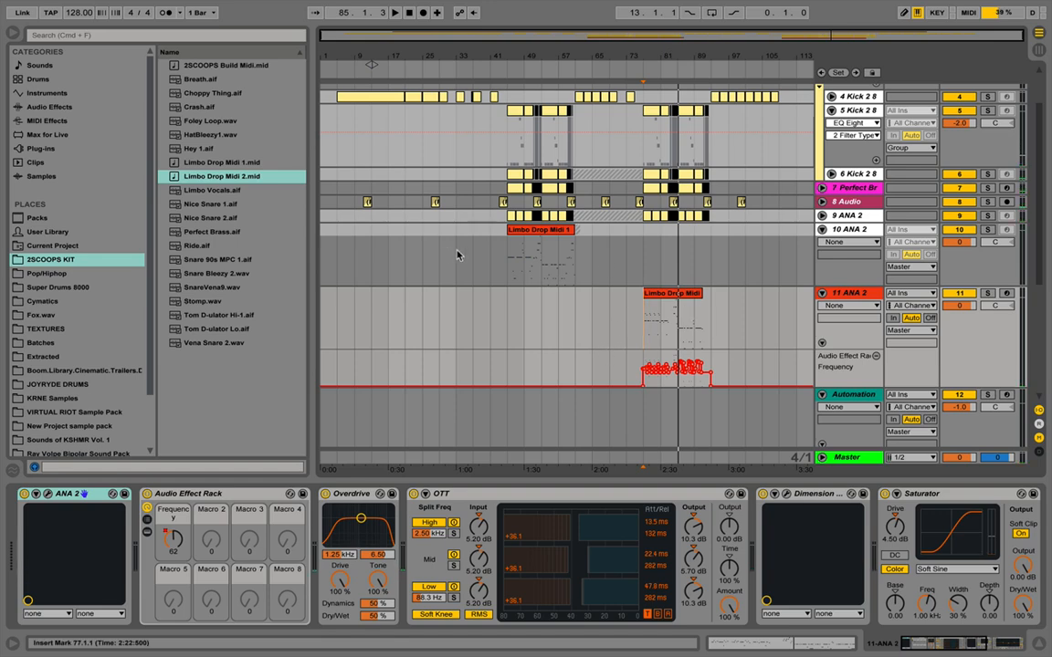
Play the arrangement from bar 45 and again from bar 77 to compare the two bass variations in context.
{"action": "left_click", "coordinate": [509, 263]}
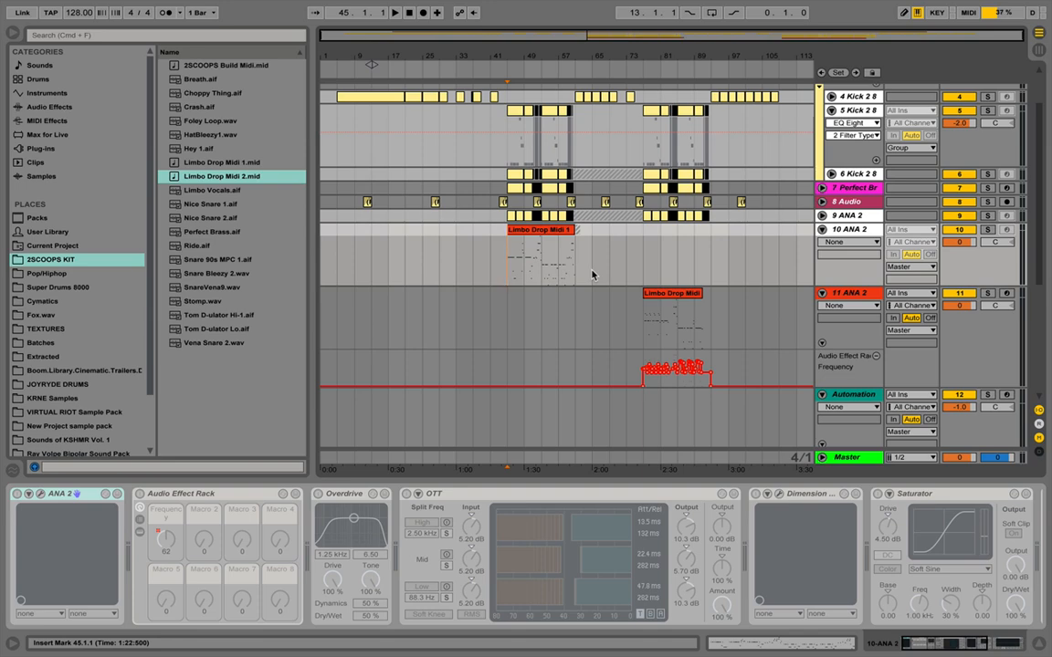
{"action": "left_click", "coordinate": [672, 294]}
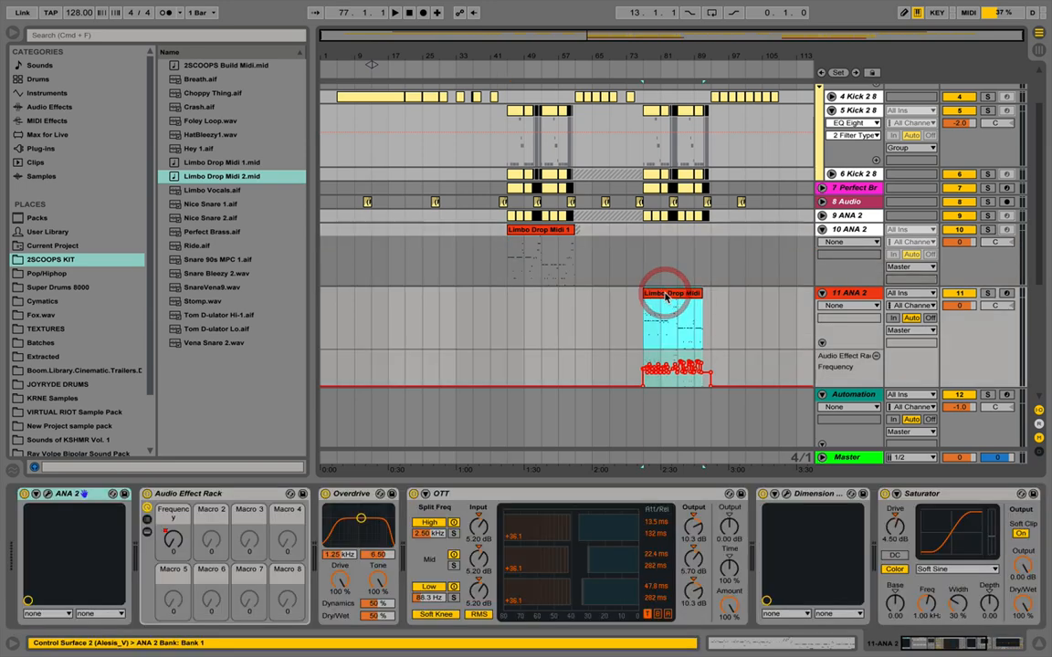
{"action": "left_click", "coordinate": [507, 253]}
{"action": "key", "text": "space"}
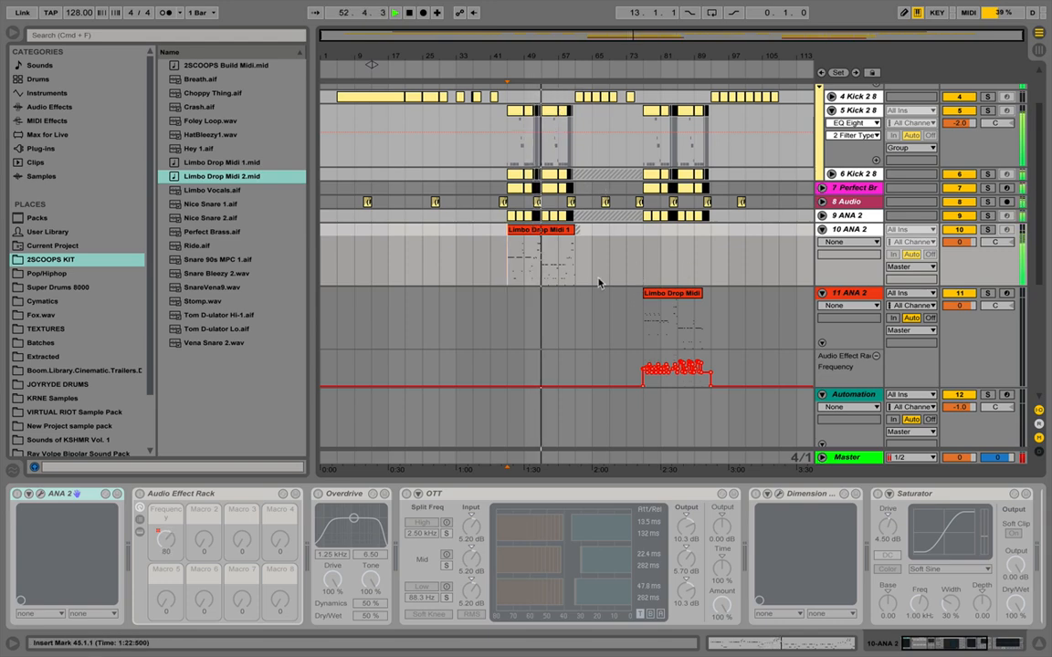
{"action": "key", "text": "space"}
{"action": "left_click", "coordinate": [639, 313]}
{"action": "key", "text": "space"}
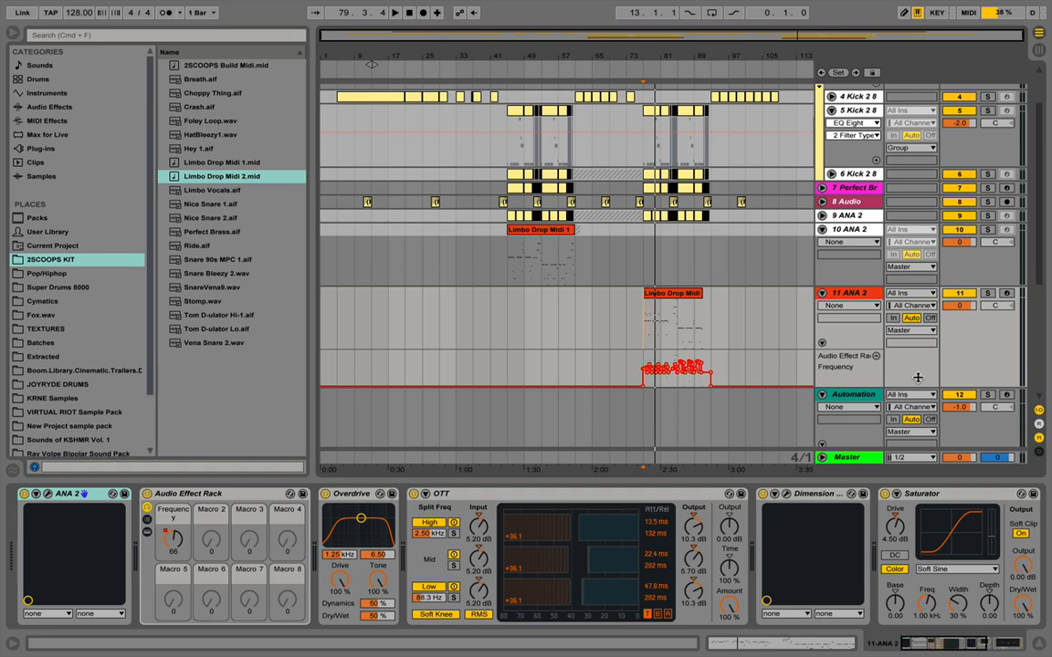
Check the end of the Limbo Drop Midi 2 clip and fold tracks 10 ANA 2 and 11 ANA 2.
{"action": "left_click", "coordinate": [822, 293]}
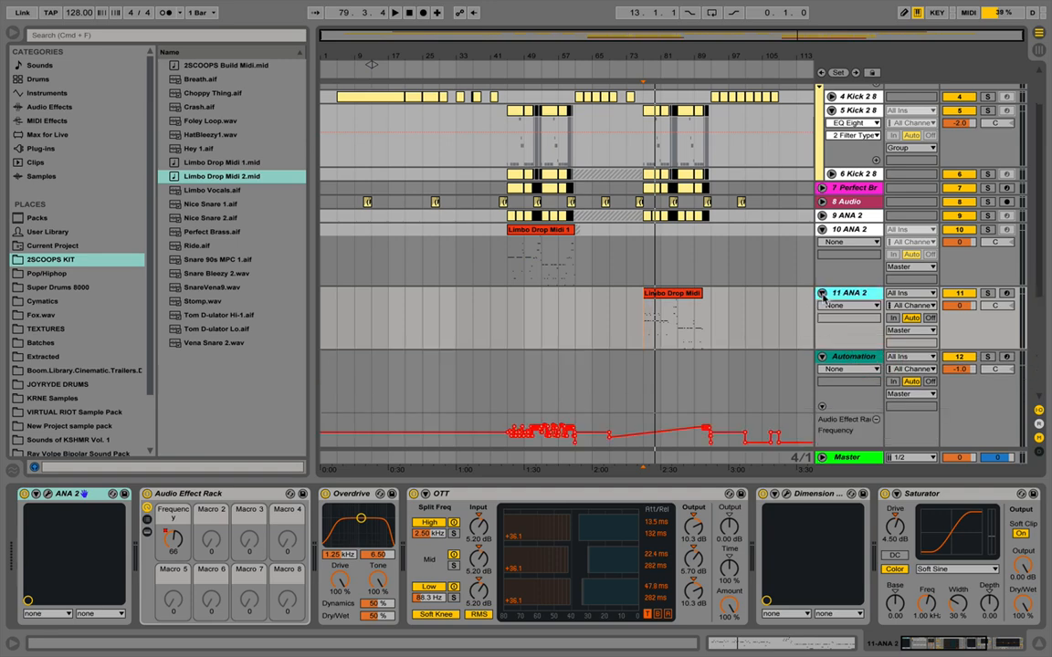
{"action": "left_click", "coordinate": [822, 293]}
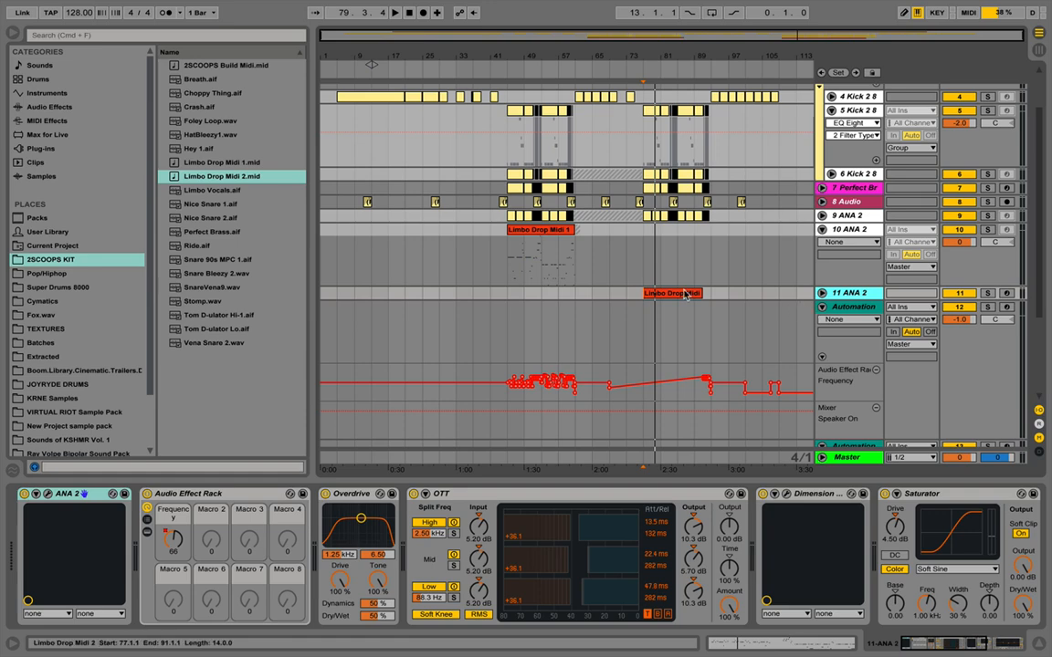
{"action": "left_click_drag", "start_coordinate": [716, 56], "coordinate": [717, 57]}
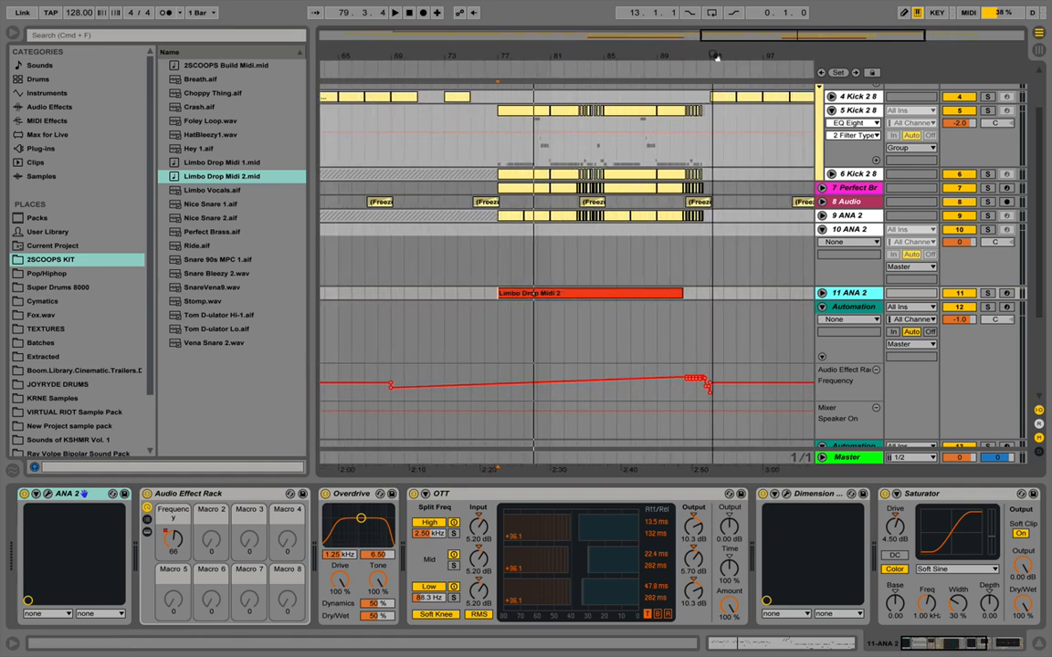
{"action": "left_click", "coordinate": [822, 293]}
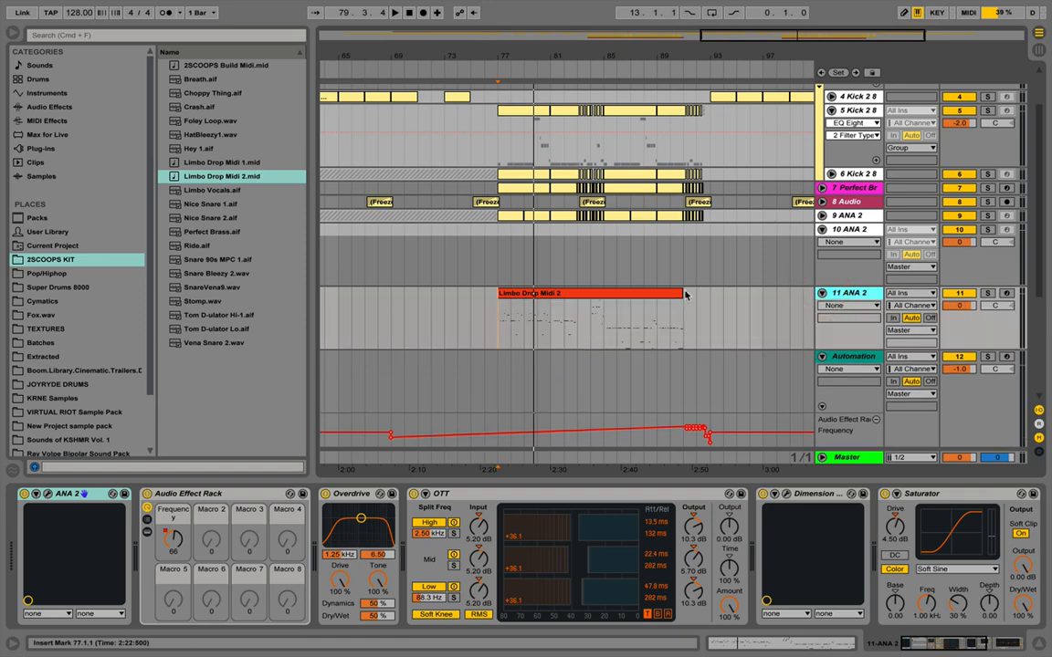
{"action": "left_click", "coordinate": [683, 293]}
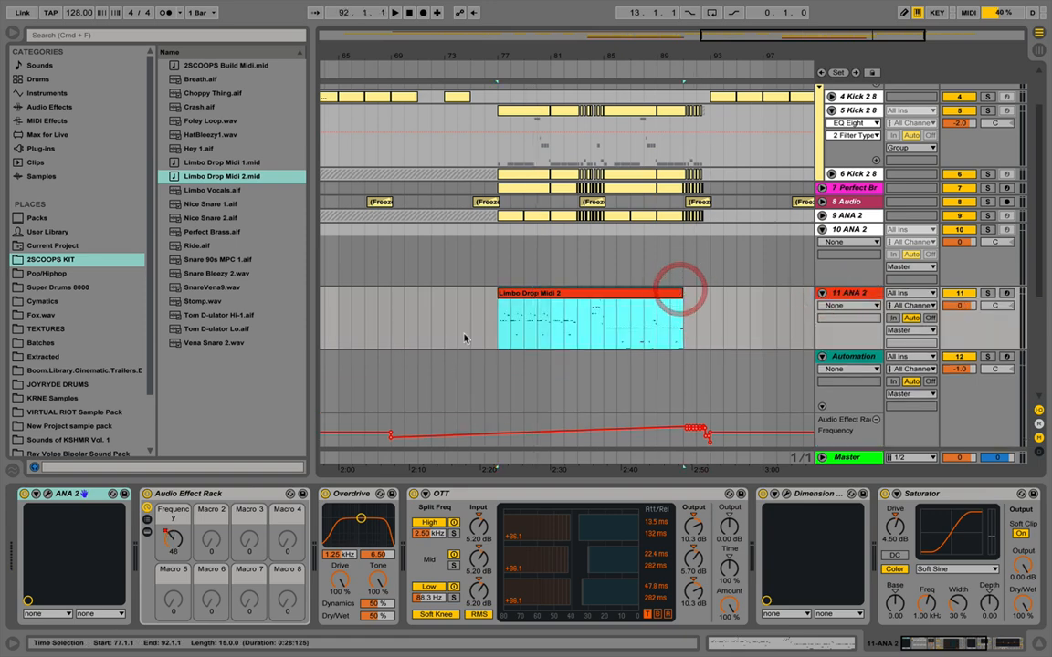
{"action": "left_click", "coordinate": [821, 229]}
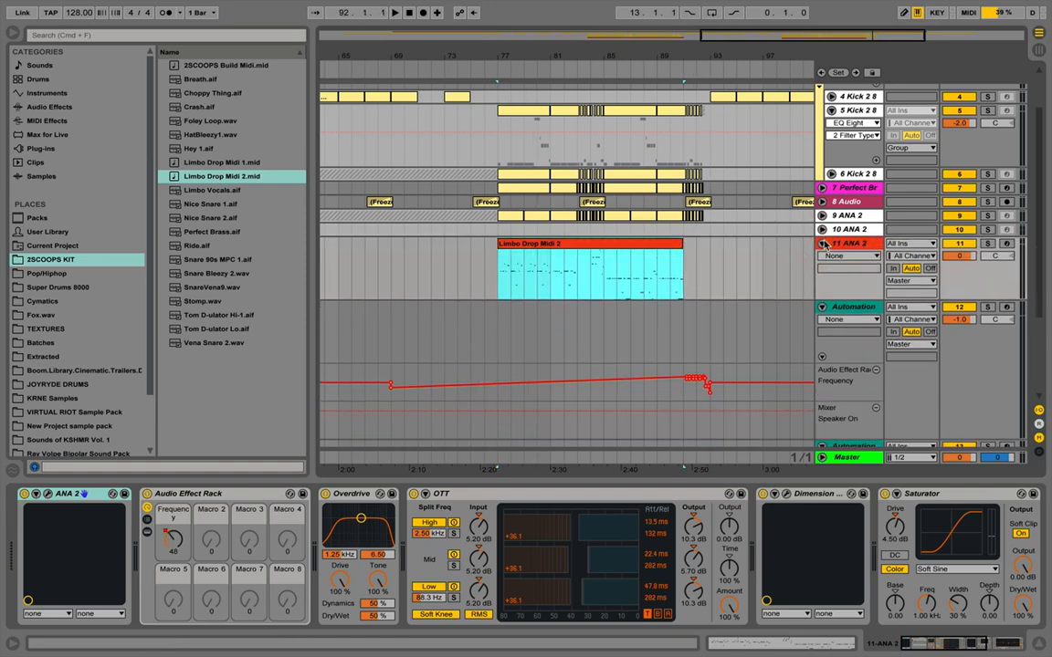
{"action": "left_click", "coordinate": [821, 244]}
Group the tracks from 7 Perfect Brass through 11 ANA 2 and collapse the new group.
{"action": "left_click", "coordinate": [850, 187]}
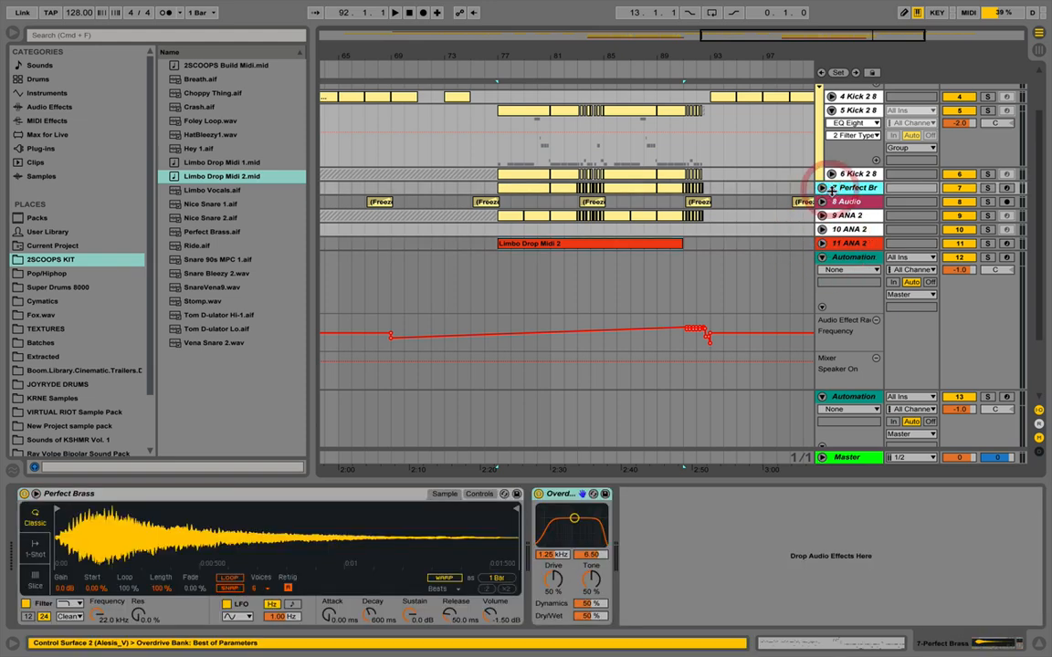
{"action": "left_click", "coordinate": [832, 243], "text": "shift"}
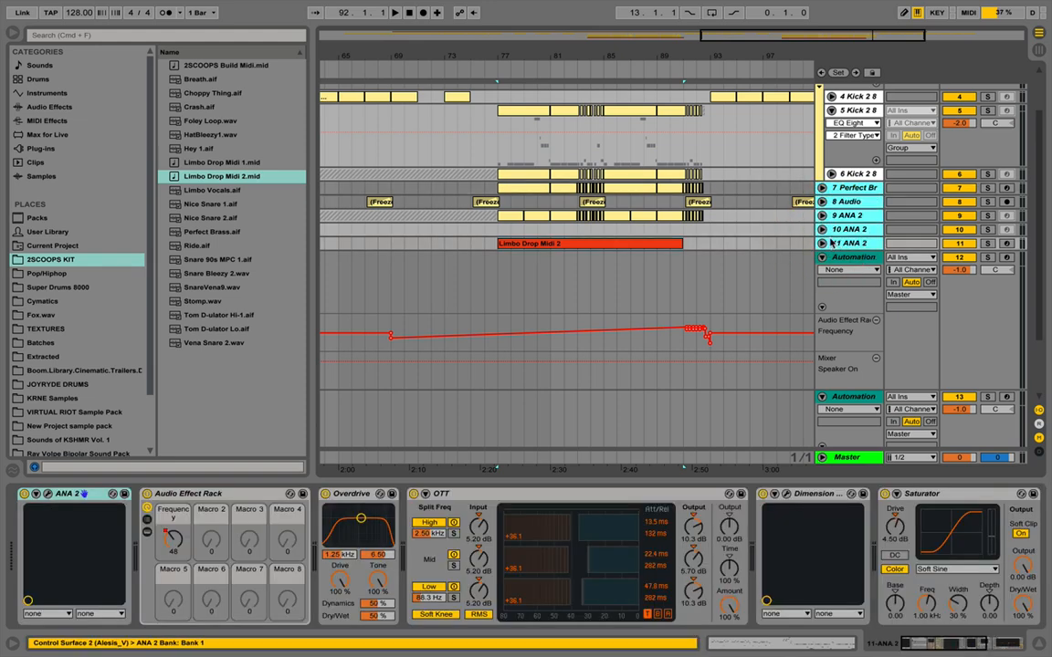
{"action": "key", "text": "super+g"}
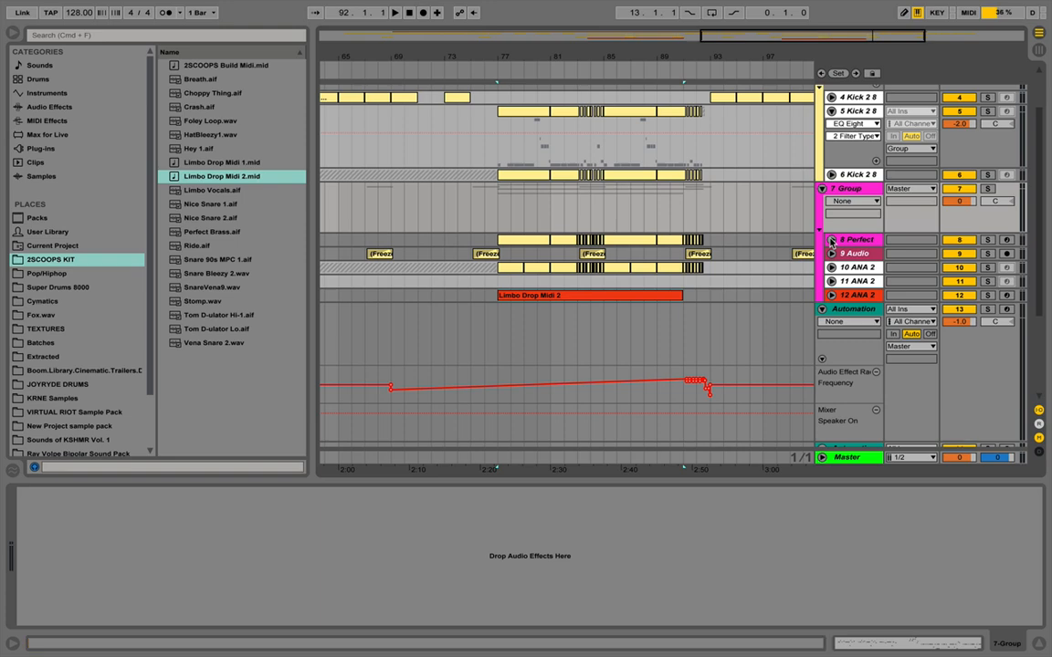
{"action": "left_click", "coordinate": [822, 188]}
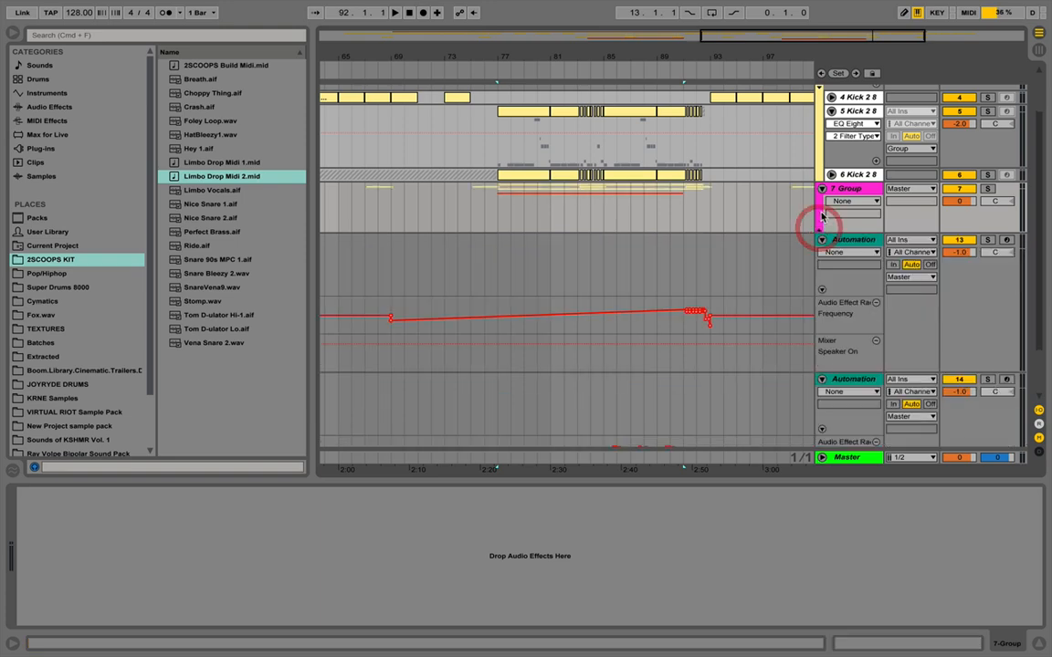
Find the OTT preset among the audio effects by searching for "ott" and load it on the 7 Group track.
{"action": "left_click_drag", "start_coordinate": [500, 57], "coordinate": [649, 58]}
{"action": "scroll", "coordinate": [856, 250], "scroll_direction": "up", "scroll_amount": 3}
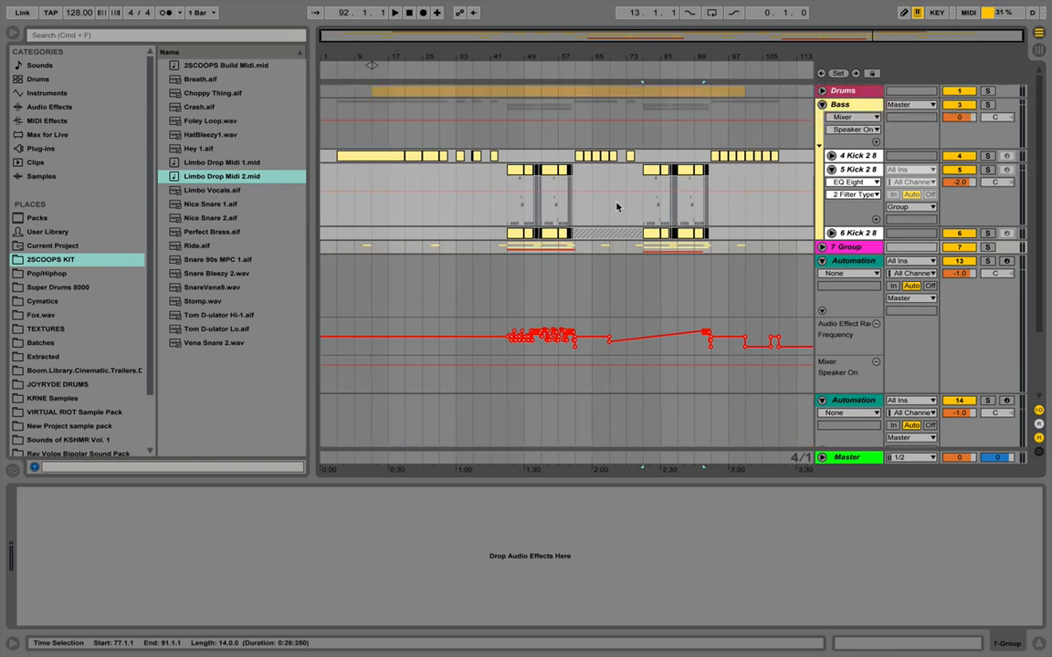
{"action": "left_click", "coordinate": [505, 249]}
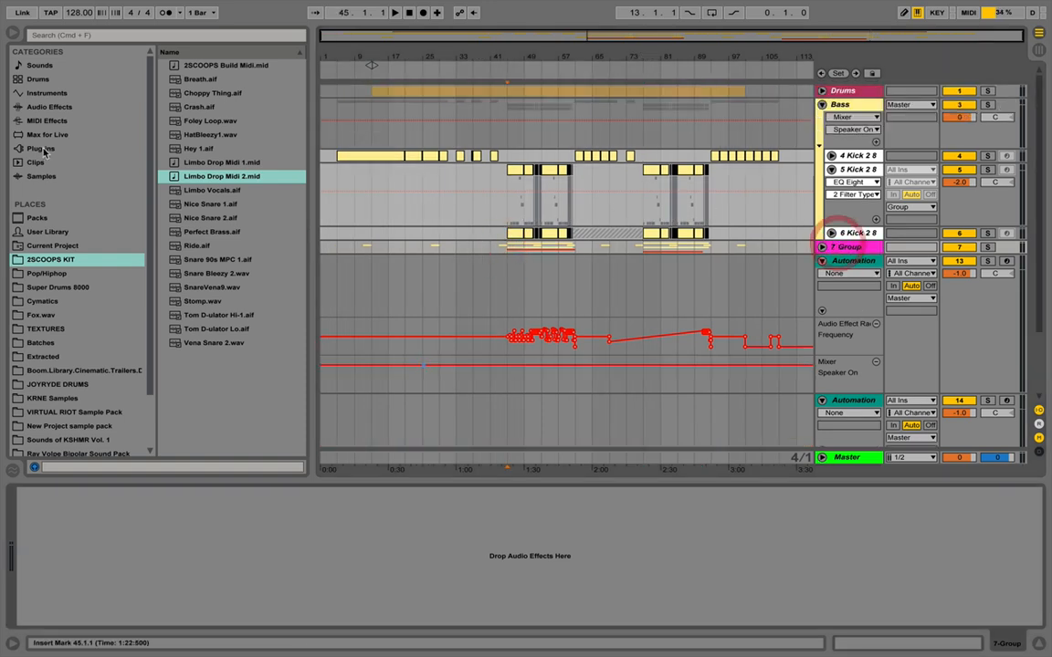
{"action": "left_click", "coordinate": [146, 36]}
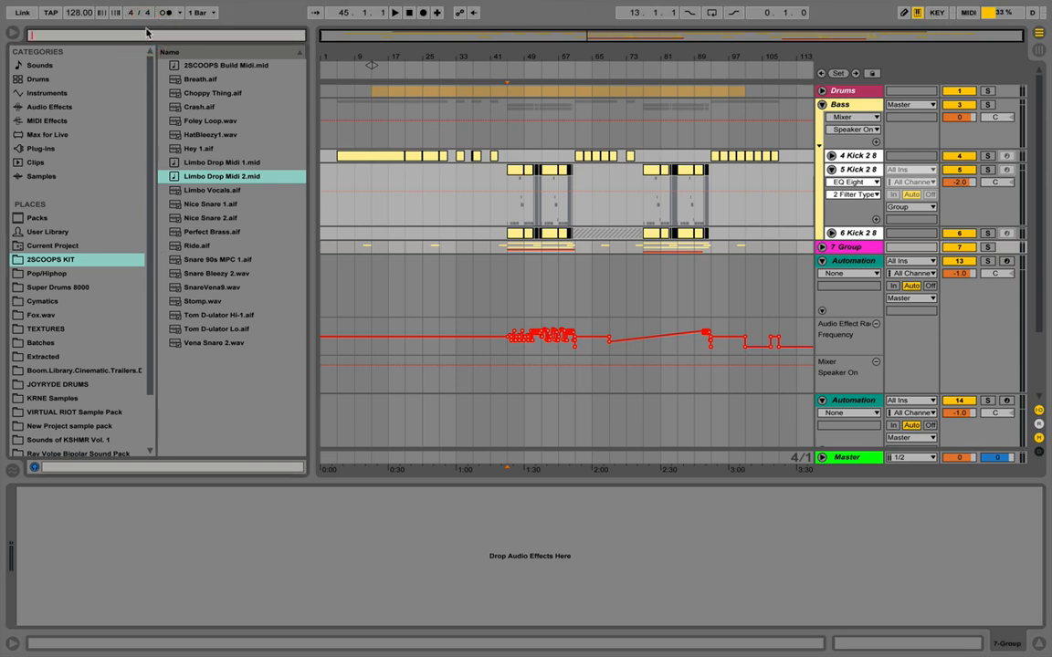
{"action": "type", "text": "ott"}
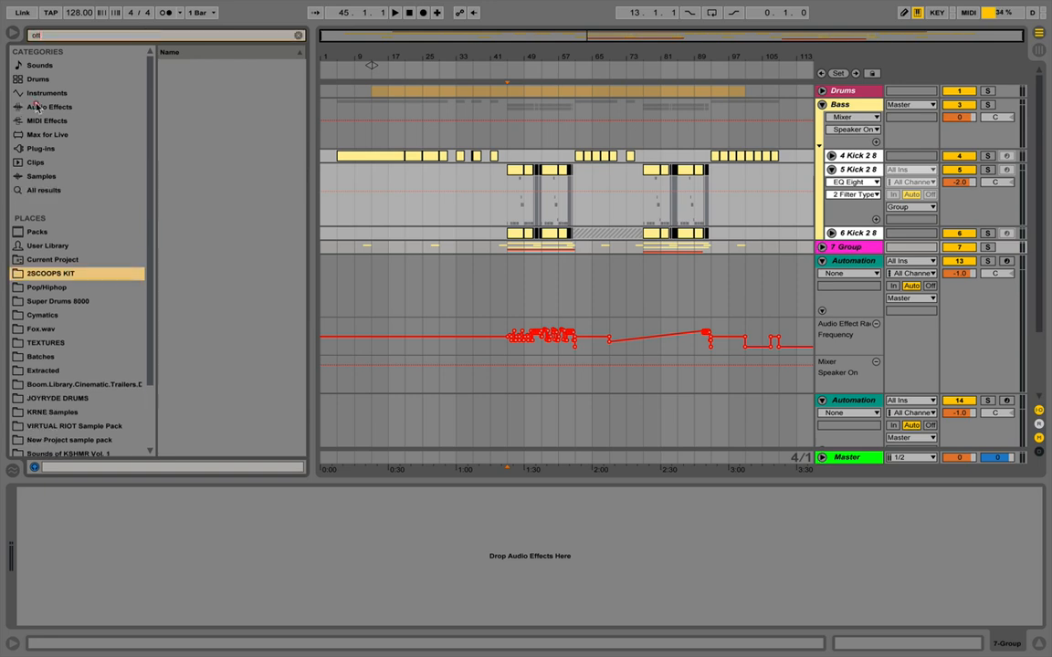
{"action": "left_click", "coordinate": [33, 105]}
{"action": "double_click", "coordinate": [197, 79]}
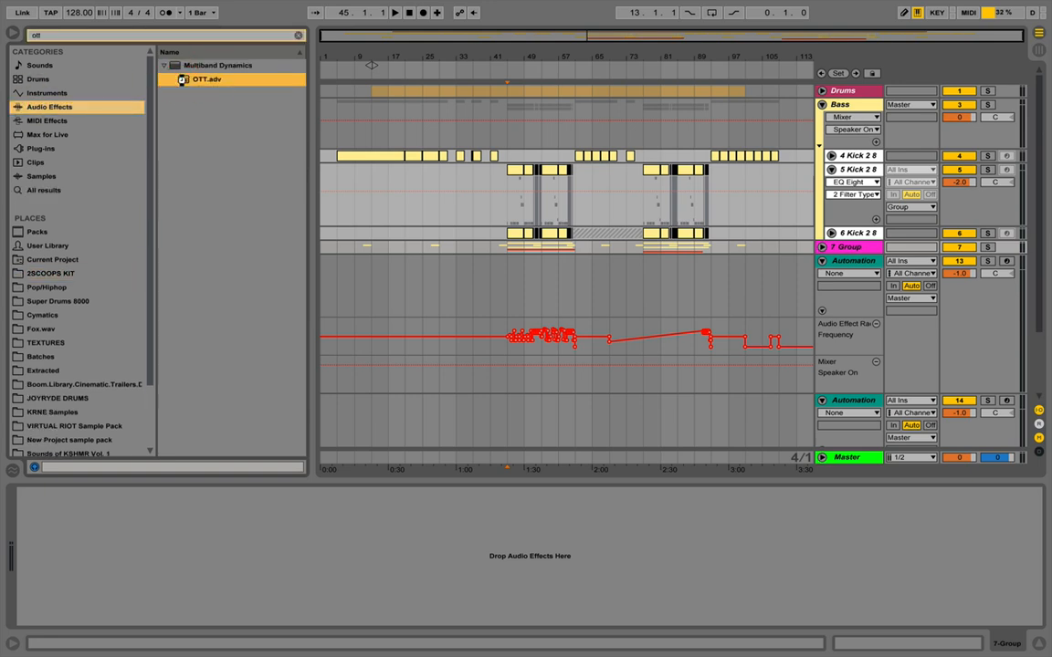
{"action": "key", "text": "super+z"}
{"action": "left_click", "coordinate": [183, 80]}
{"action": "double_click", "coordinate": [182, 80]}
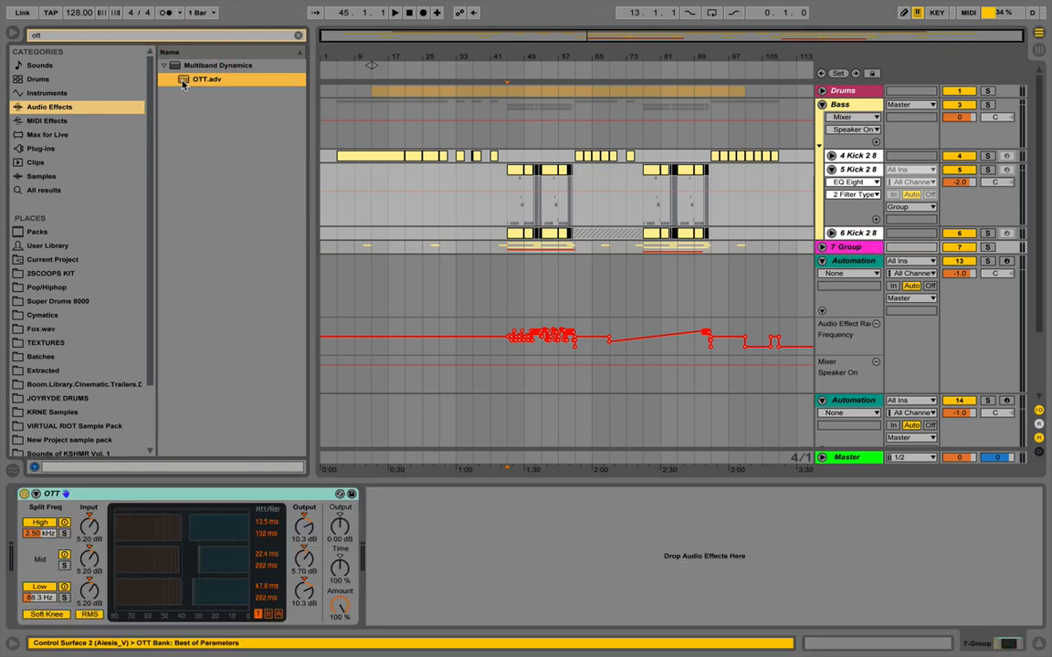
Fold the 5 Kick track and the Bass group, and set the Amount of the 7 Group's OTT to 50 %.
{"action": "left_click", "coordinate": [831, 170]}
{"action": "left_click", "coordinate": [822, 104]}
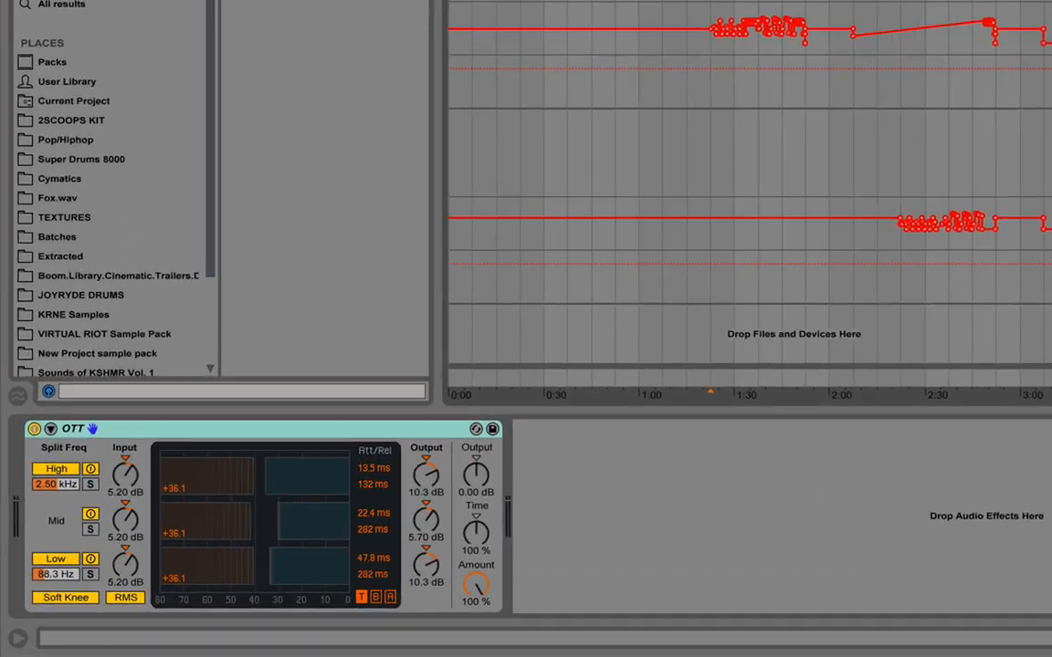
{"action": "left_click", "coordinate": [333, 619]}
{"action": "type", "text": "50.0"}
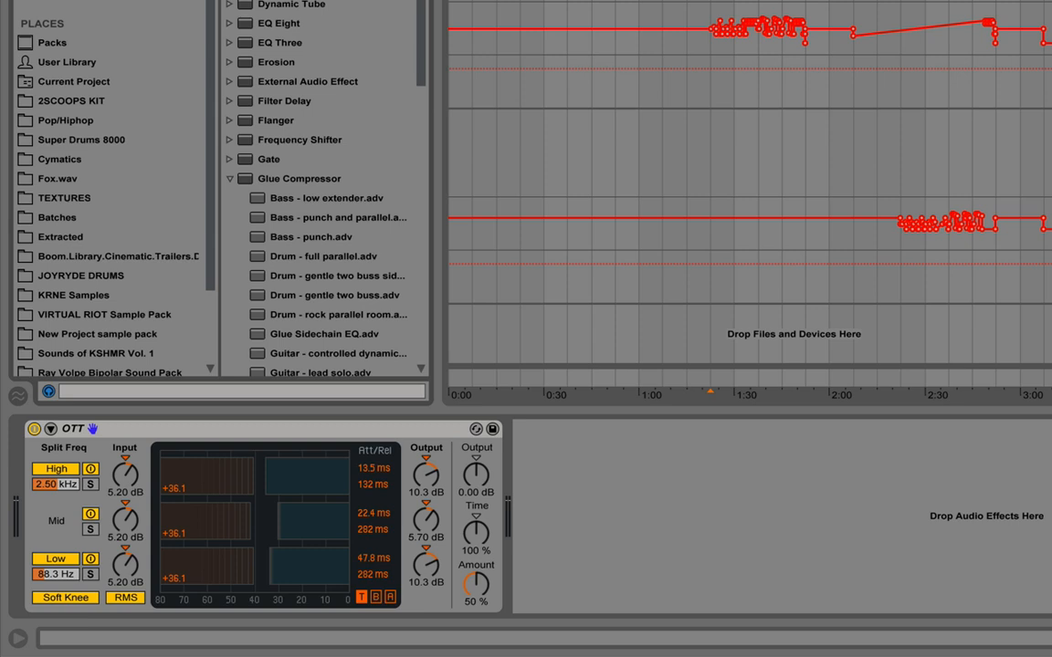
Add an EQ Eight after OTT on the 7 Group and turn on its Oversampling.
{"action": "key", "text": "ctrl+f"}
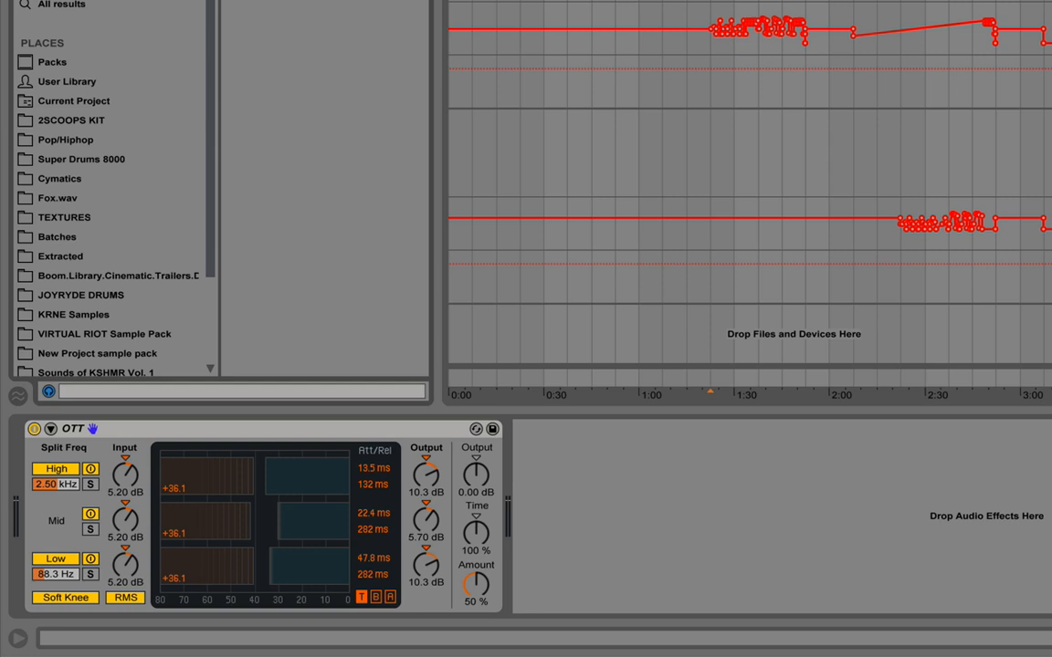
{"action": "key", "text": "Return"}
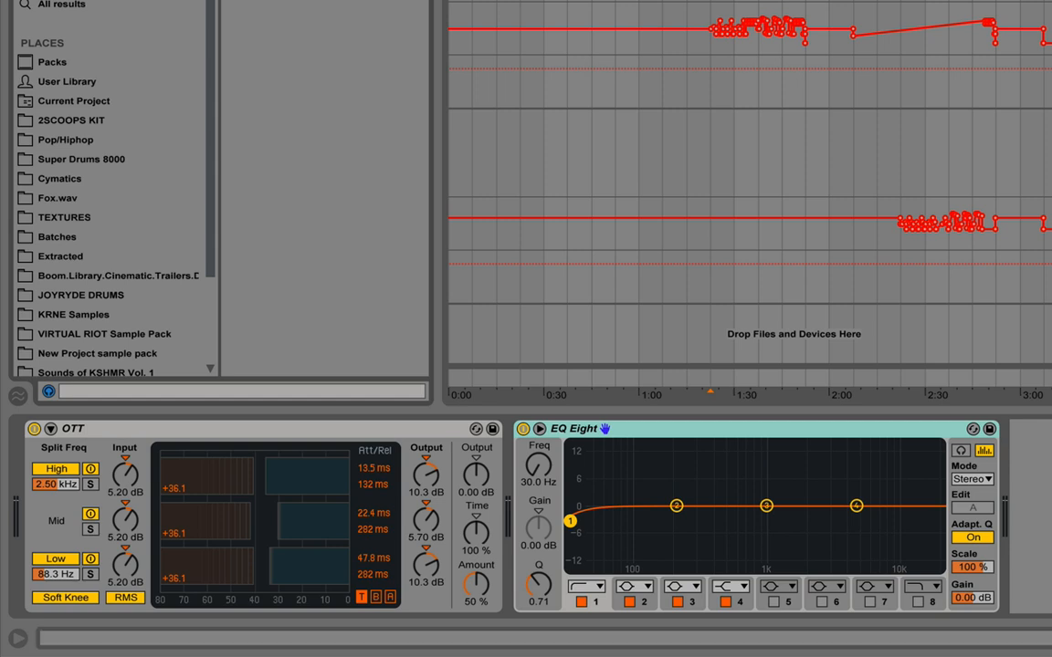
{"action": "right_click", "coordinate": [760, 432]}
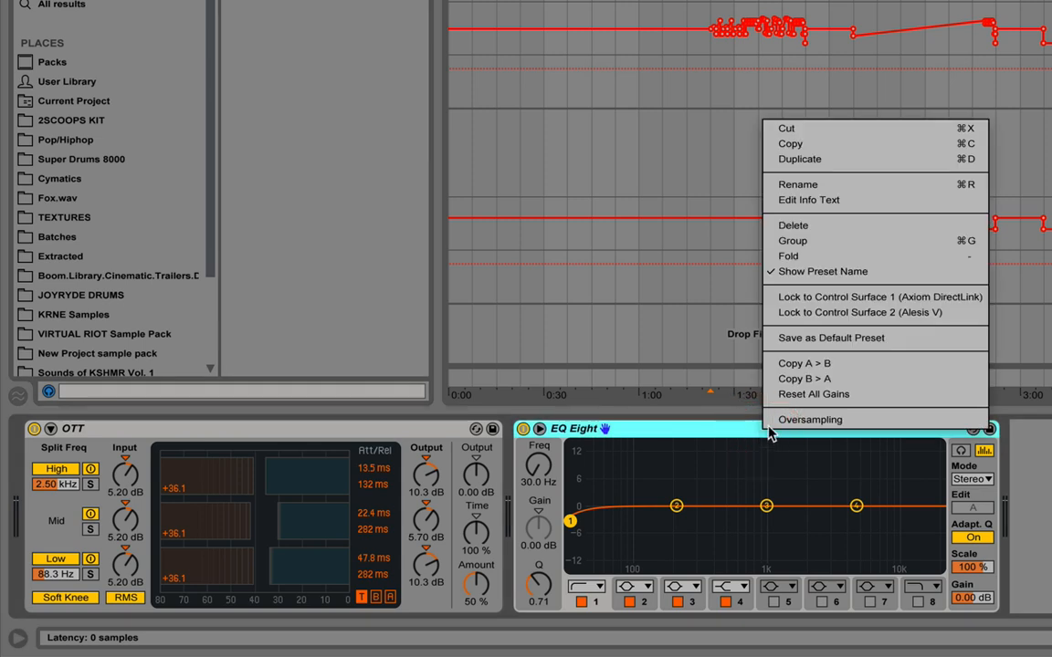
{"action": "left_click", "coordinate": [765, 414]}
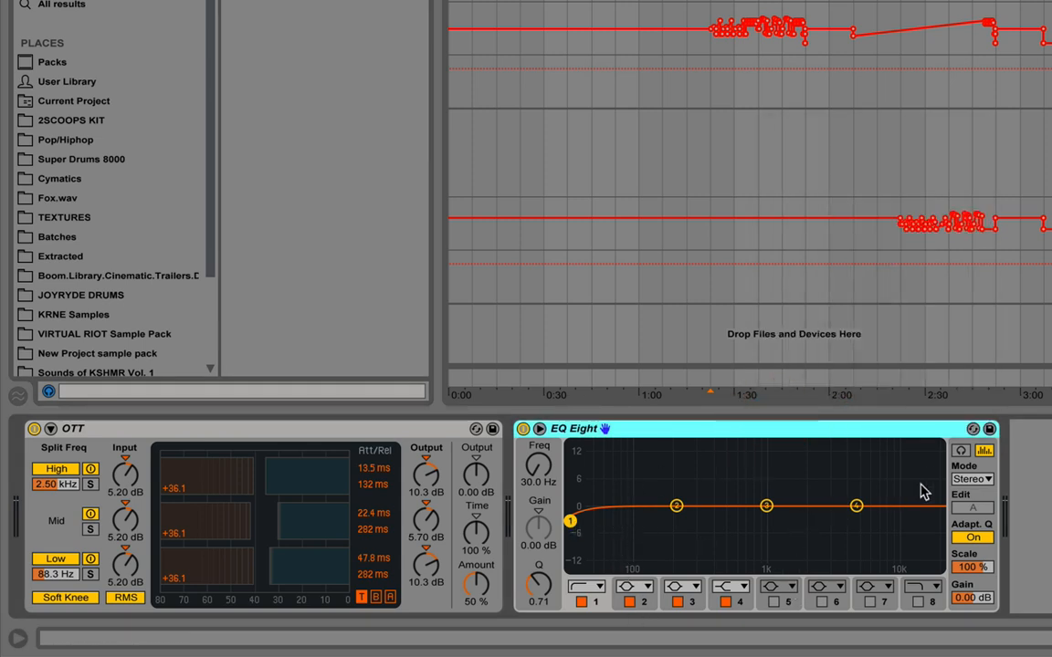
Switch EQ Eight to M/S mode and move the mid channel's low cut, filter 1, to about 139 Hz with a Q of about 0.49.
{"action": "left_click", "coordinate": [958, 481]}
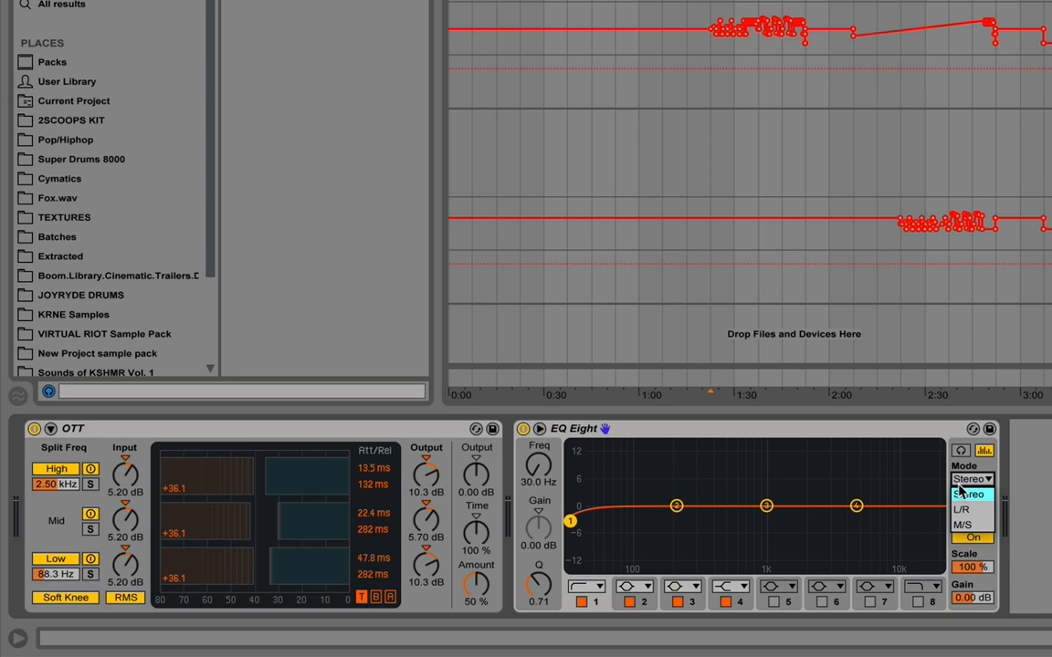
{"action": "left_click", "coordinate": [961, 525]}
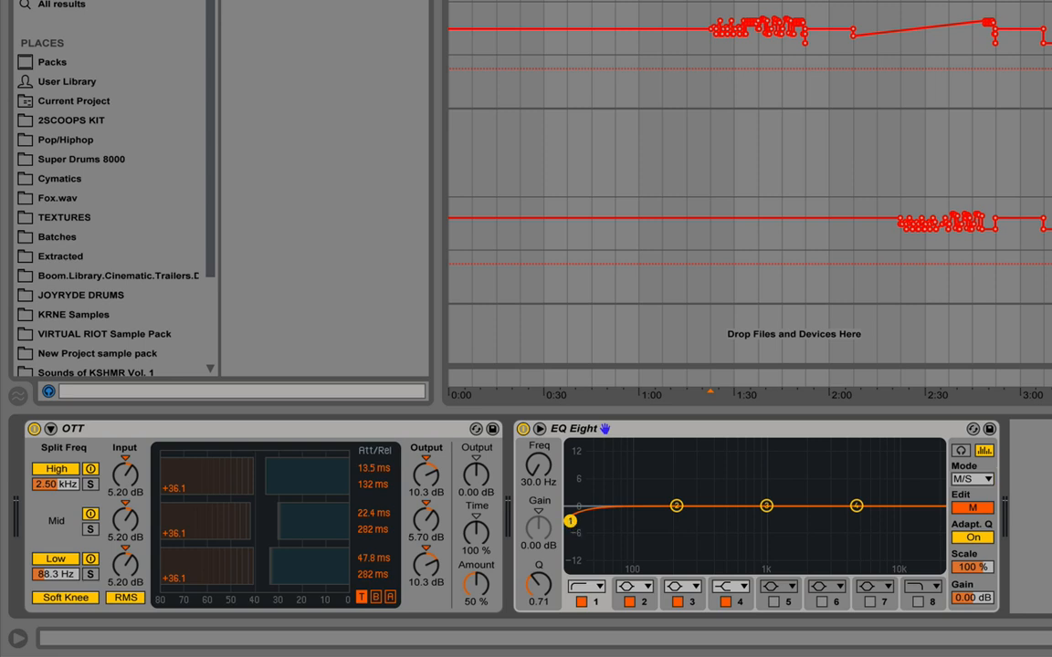
{"action": "left_click_drag", "start_coordinate": [569, 521], "coordinate": [632, 527]}
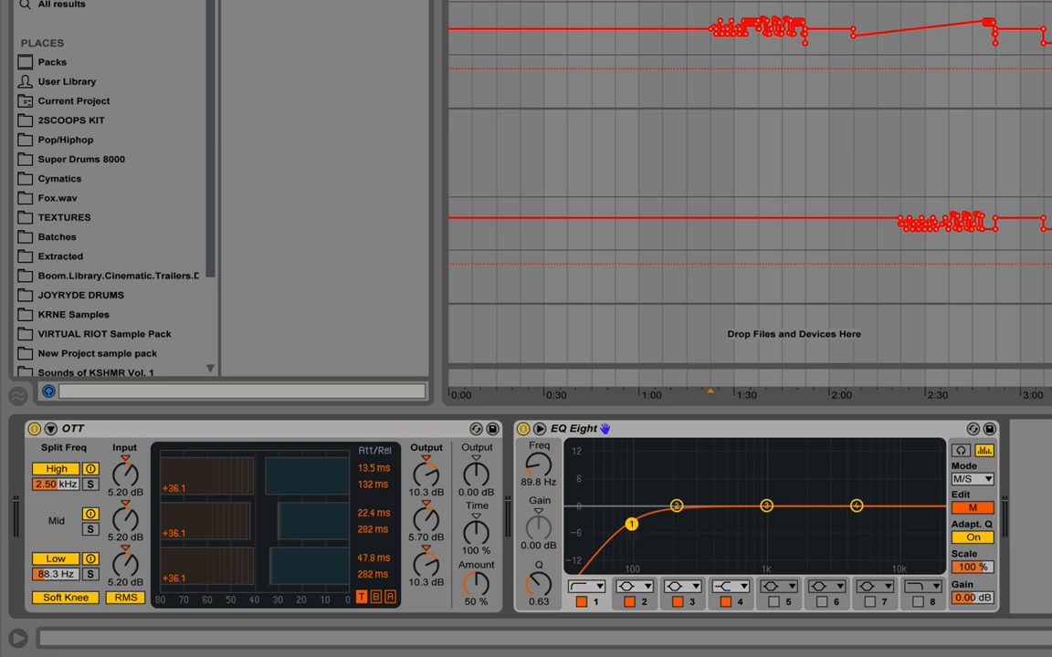
{"action": "left_click_drag", "start_coordinate": [632, 528], "coordinate": [671, 537]}
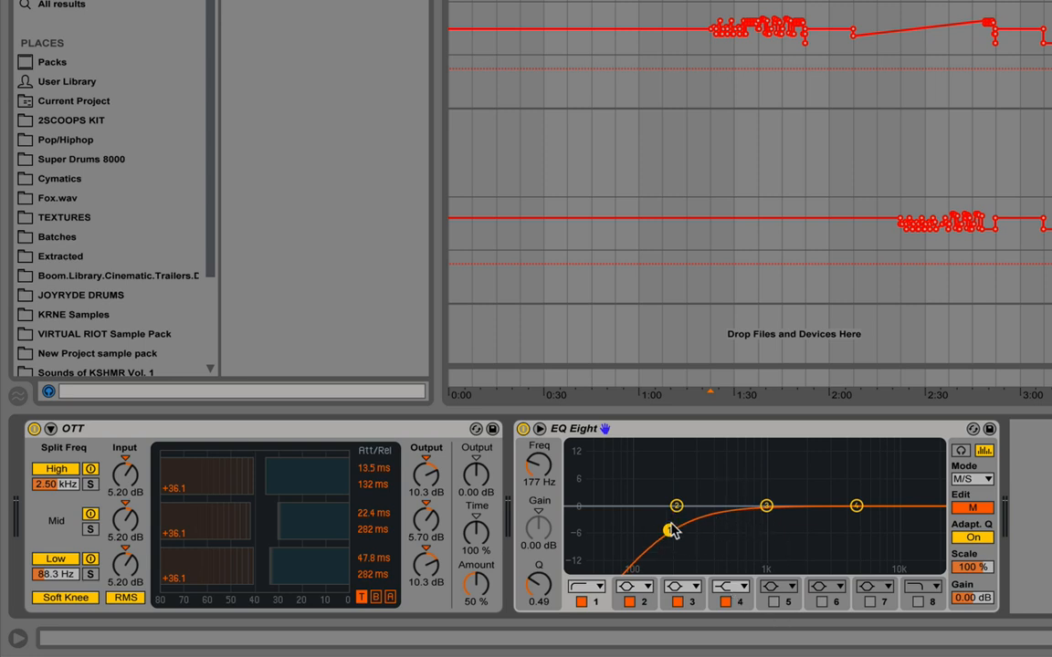
{"action": "left_click_drag", "start_coordinate": [671, 536], "coordinate": [656, 529]}
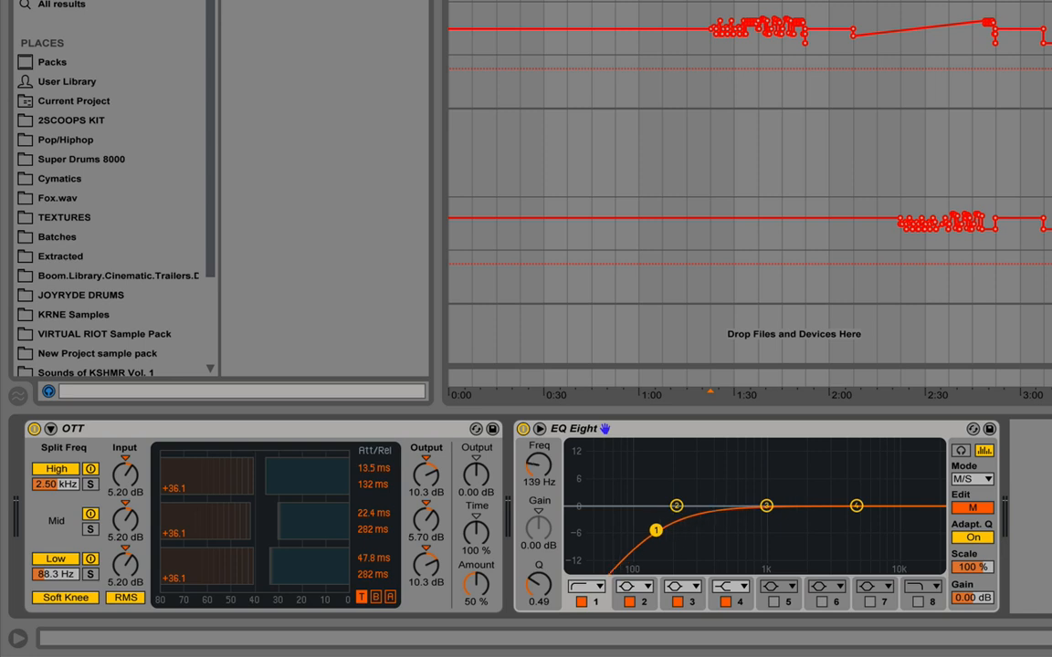
{"action": "left_click", "coordinate": [675, 504]}
{"action": "left_click", "coordinate": [632, 587]}
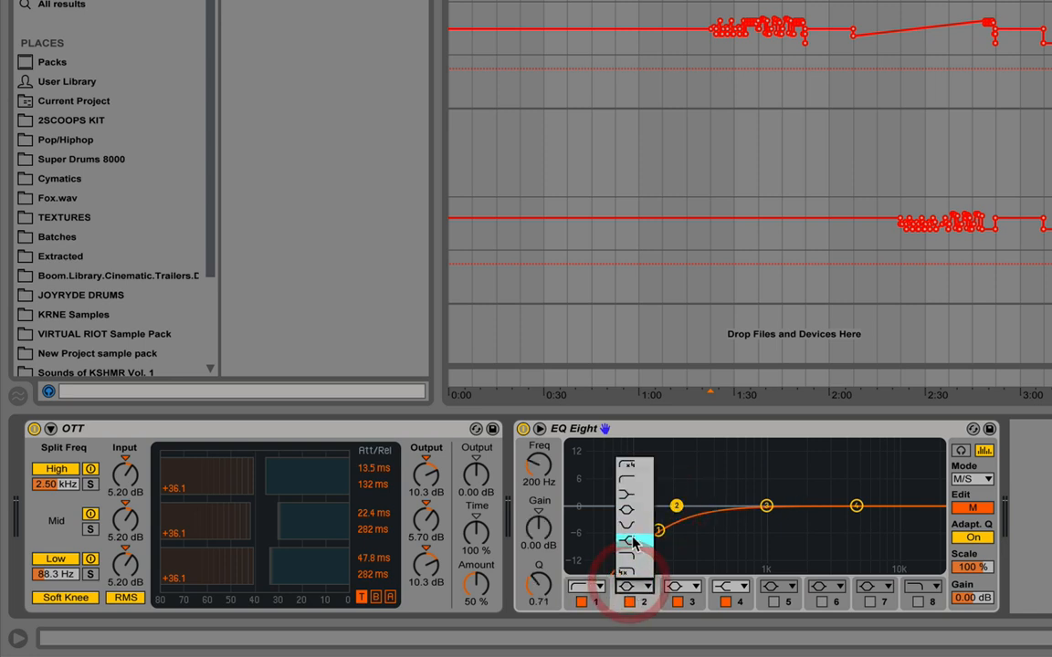
{"action": "left_click", "coordinate": [628, 466]}
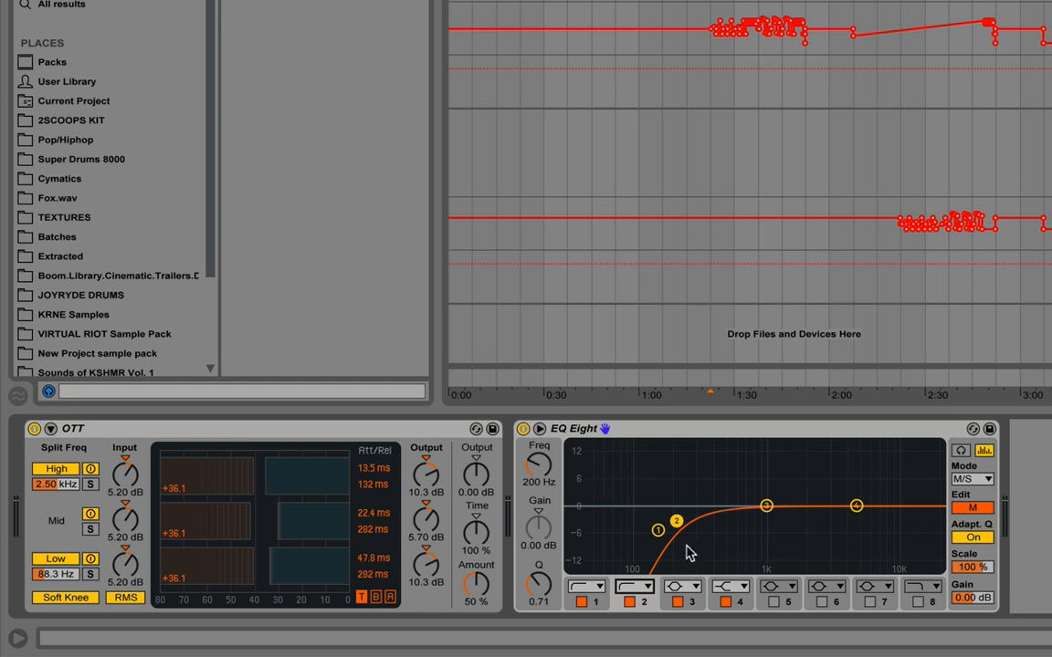
For EQ Eight's side channel, turn filter 3 off and filter 2 on as a low cut at about 201 Hz with a Q of about 0.58.
{"action": "left_click", "coordinate": [973, 507]}
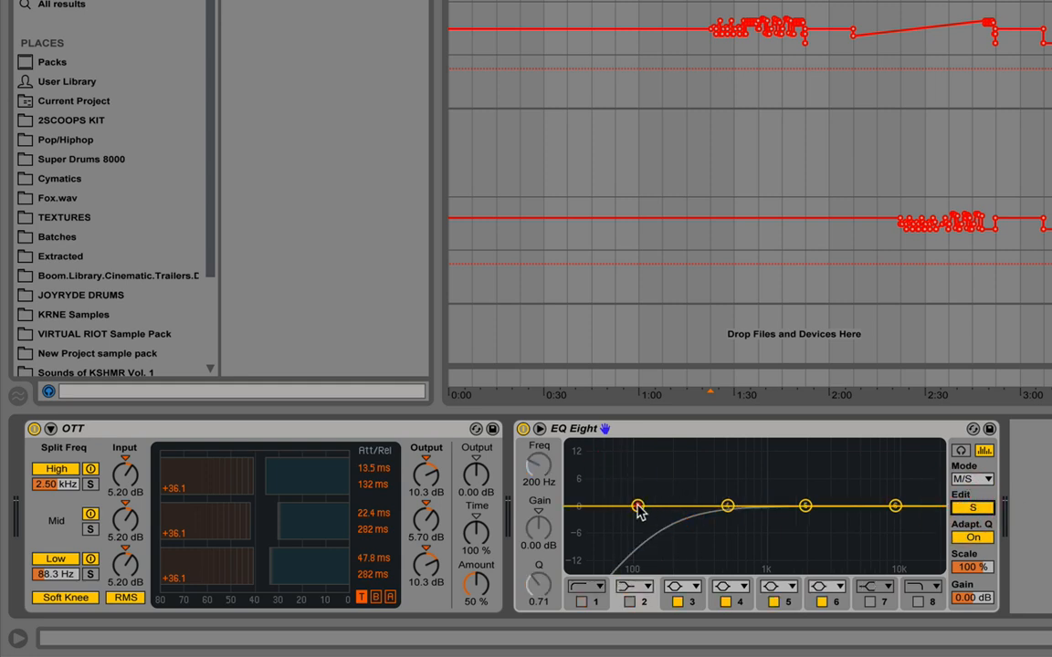
{"action": "left_click", "coordinate": [637, 504]}
{"action": "left_click", "coordinate": [676, 595]}
{"action": "left_click", "coordinate": [678, 600]}
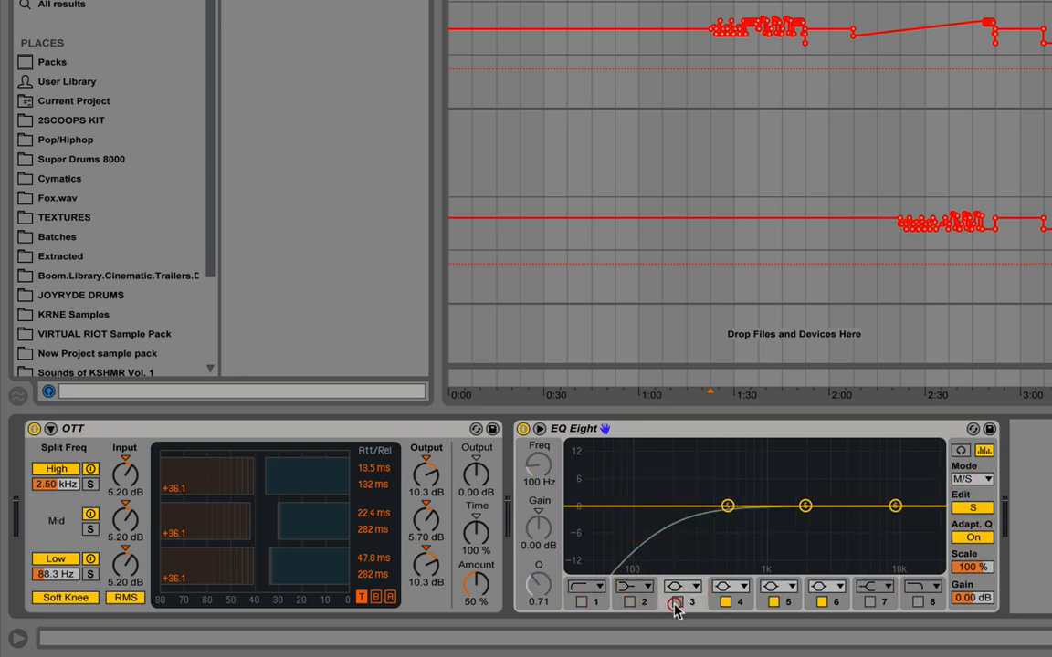
{"action": "left_click", "coordinate": [630, 601]}
{"action": "left_click", "coordinate": [629, 589]}
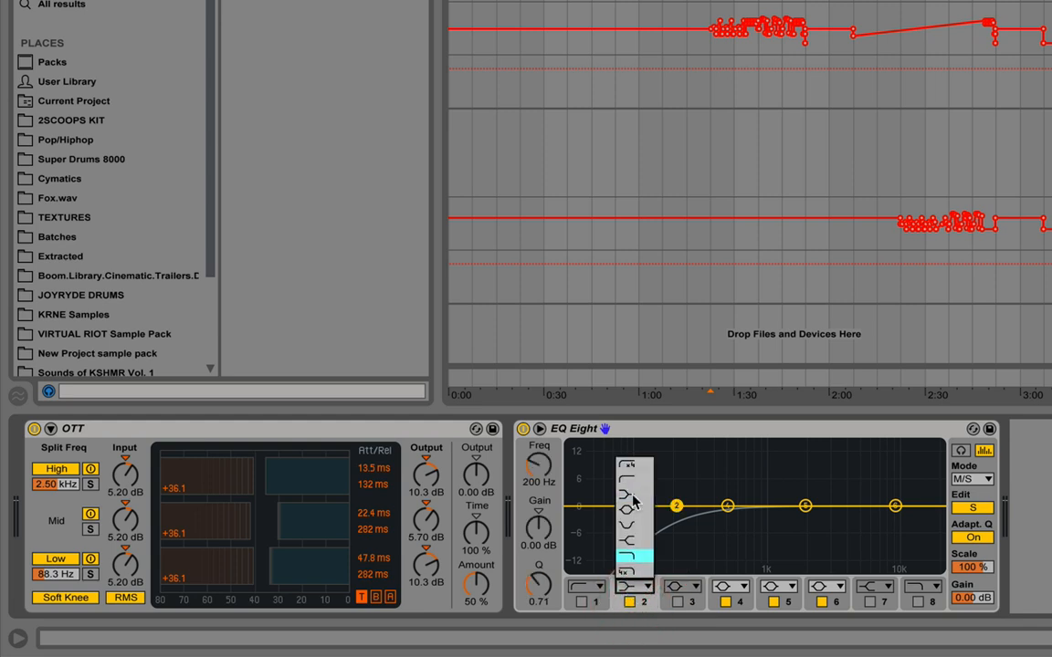
{"action": "left_click", "coordinate": [629, 473]}
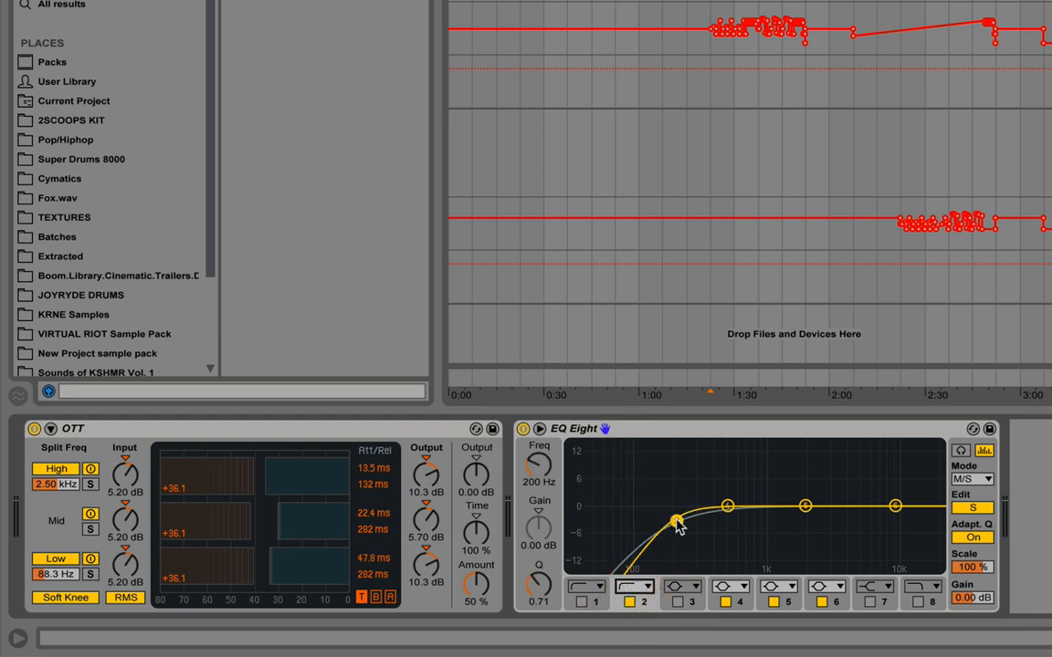
{"action": "left_click_drag", "start_coordinate": [677, 520], "coordinate": [677, 526]}
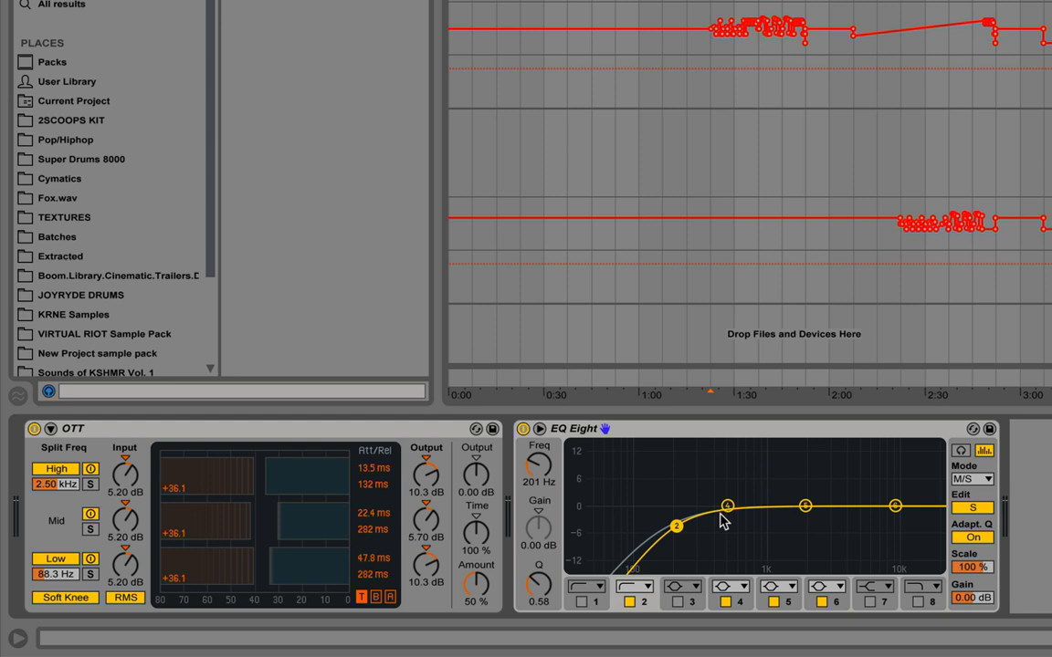
Return EQ Eight to the mid channel, lower filter 2 to about -0.37 dB at 201 Hz and dip filter 3 slightly around 1 kHz.
{"action": "left_click", "coordinate": [963, 508]}
{"action": "left_click_drag", "start_coordinate": [676, 506], "coordinate": [677, 511]}
{"action": "left_click", "coordinate": [766, 505]}
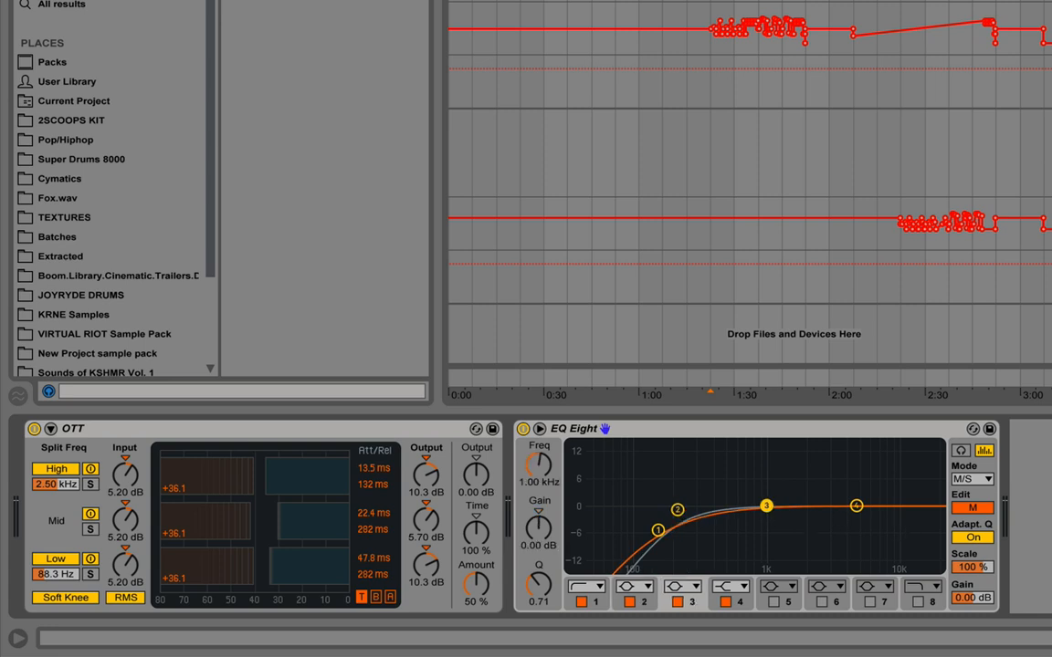
{"action": "left_click_drag", "start_coordinate": [766, 505], "coordinate": [768, 507]}
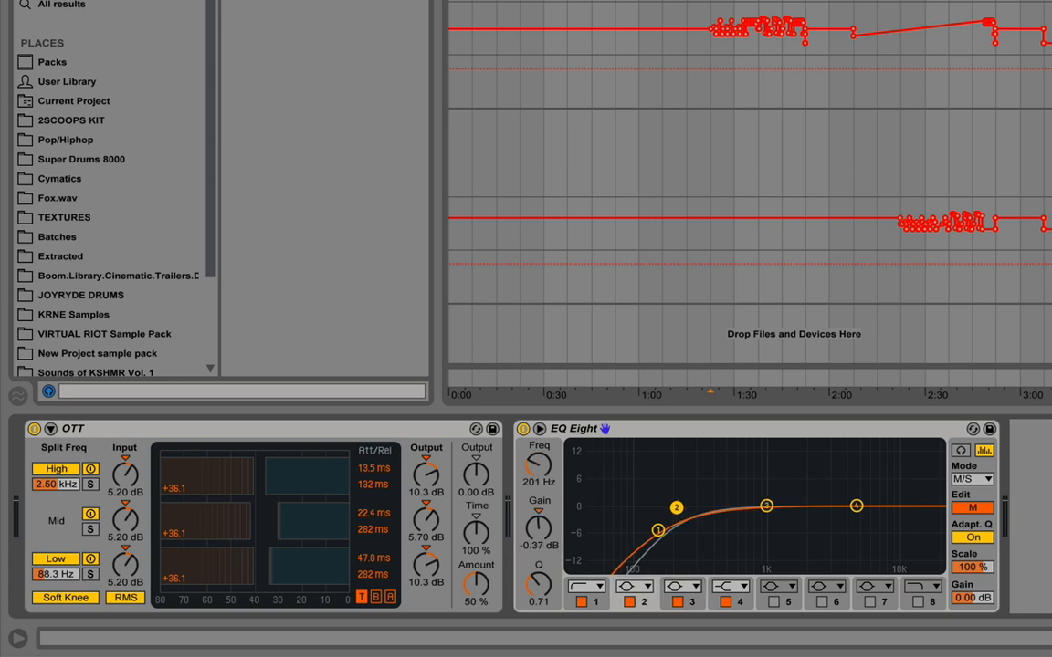
Change the mid channel's filter 4 to a steep x4 high cut at about 12.5 kHz with a Q of about 0.51.
{"action": "left_click", "coordinate": [856, 507]}
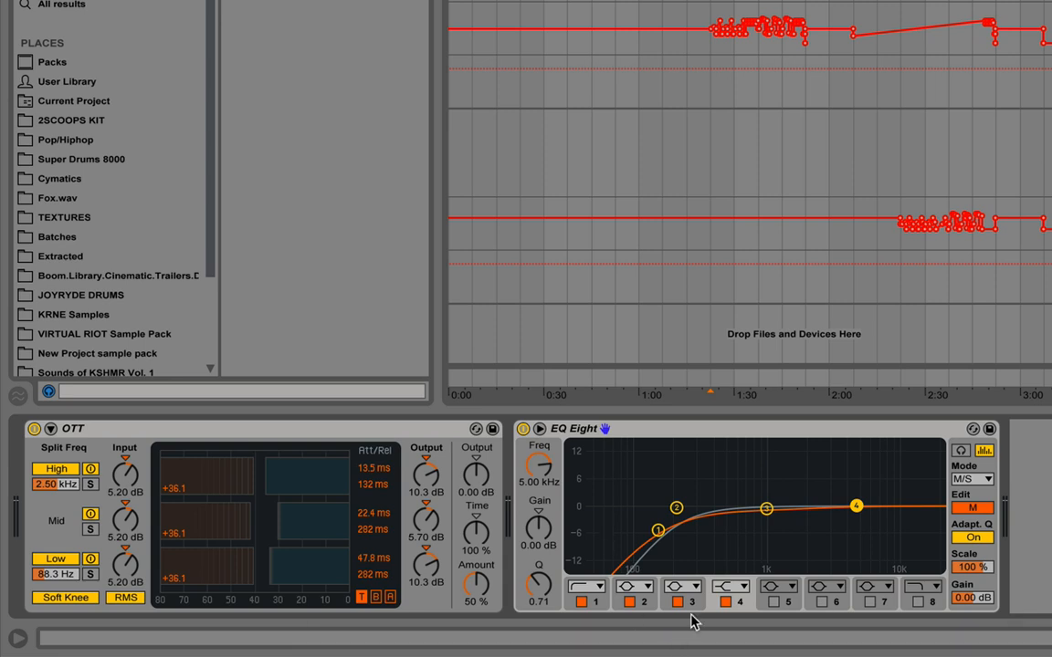
{"action": "left_click", "coordinate": [733, 587]}
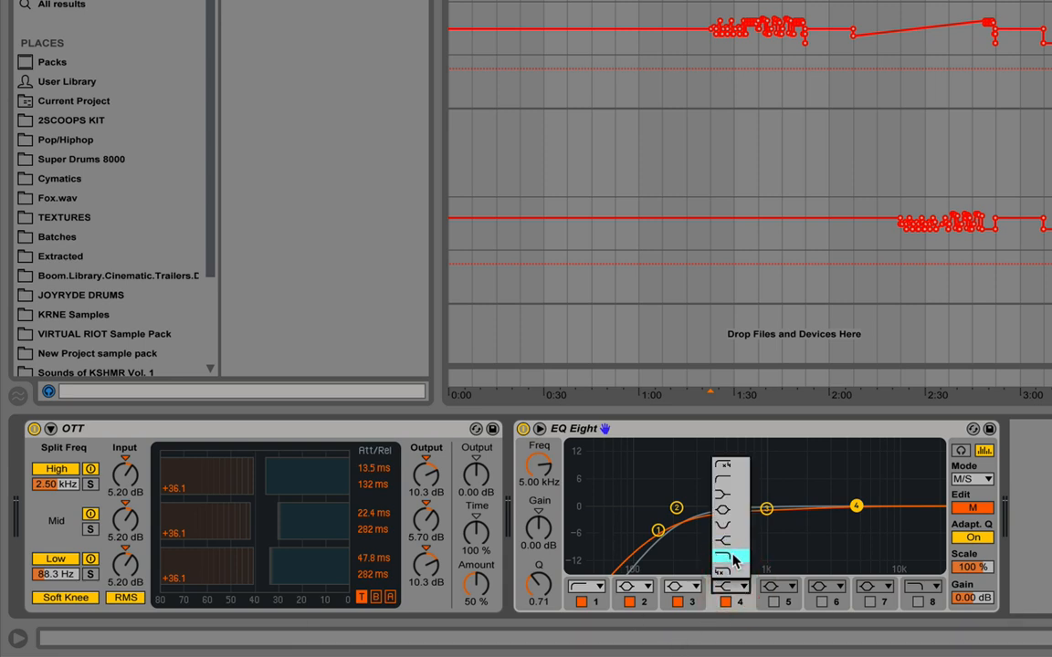
{"action": "left_click", "coordinate": [740, 576]}
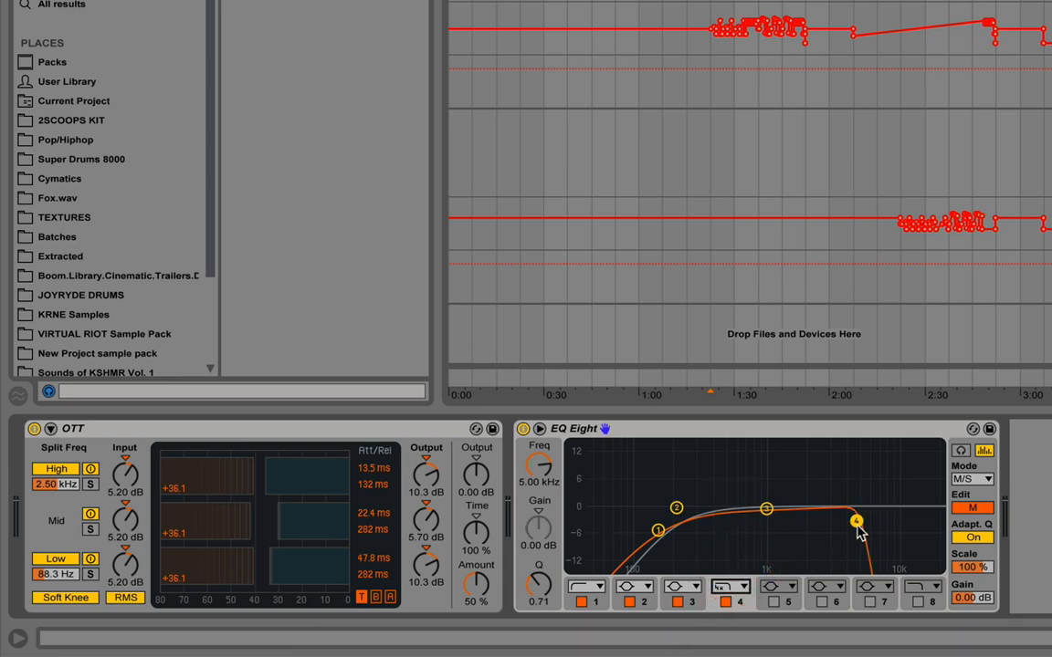
{"action": "left_click_drag", "start_coordinate": [856, 522], "coordinate": [907, 530]}
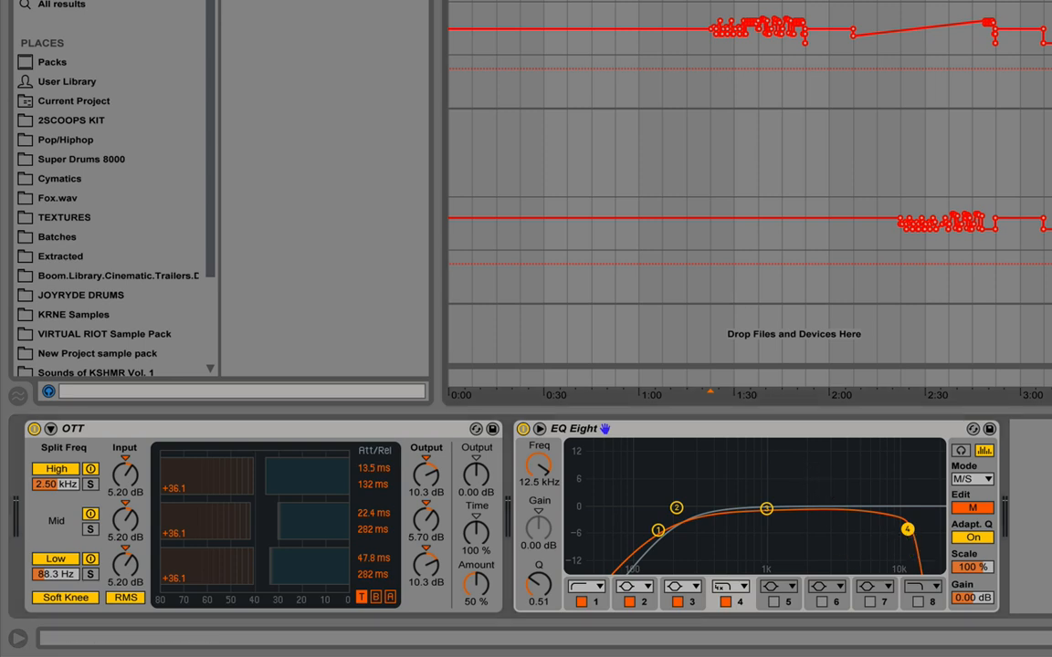
Play the drop from bar 45 twice to listen to the 7 Group through OTT and EQ Eight.
{"action": "key", "text": "space"}
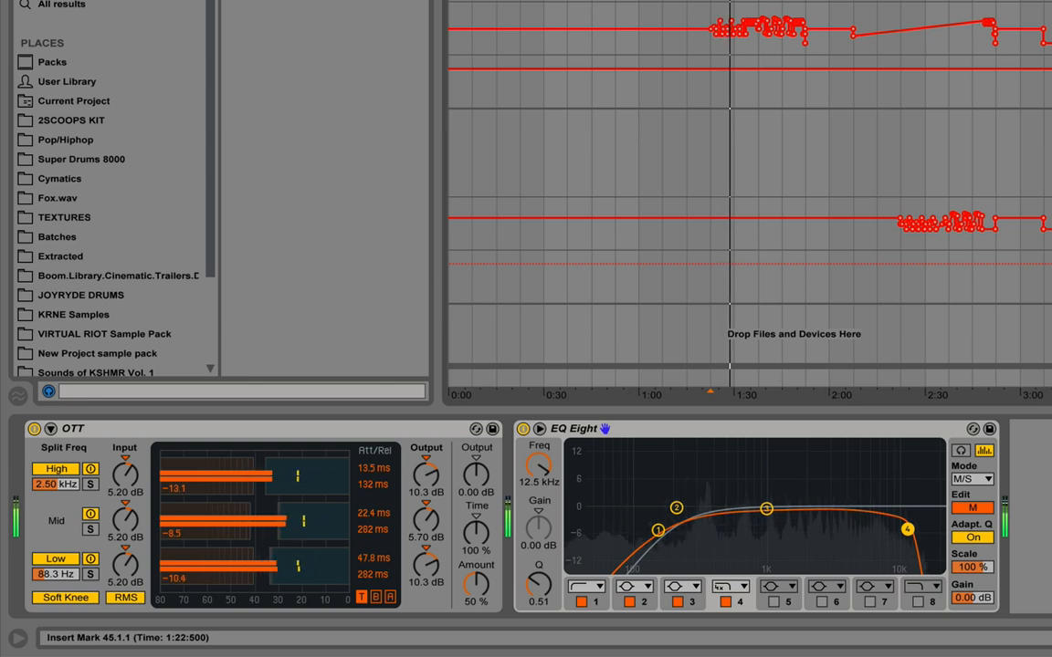
{"action": "key", "text": "space"}
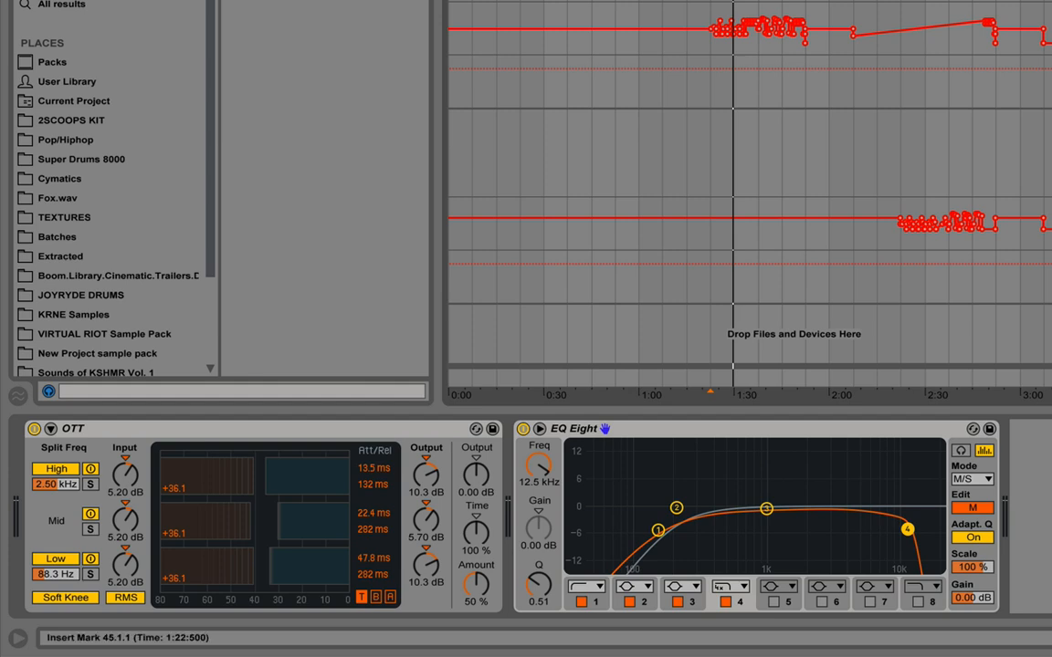
{"action": "key", "text": "space"}
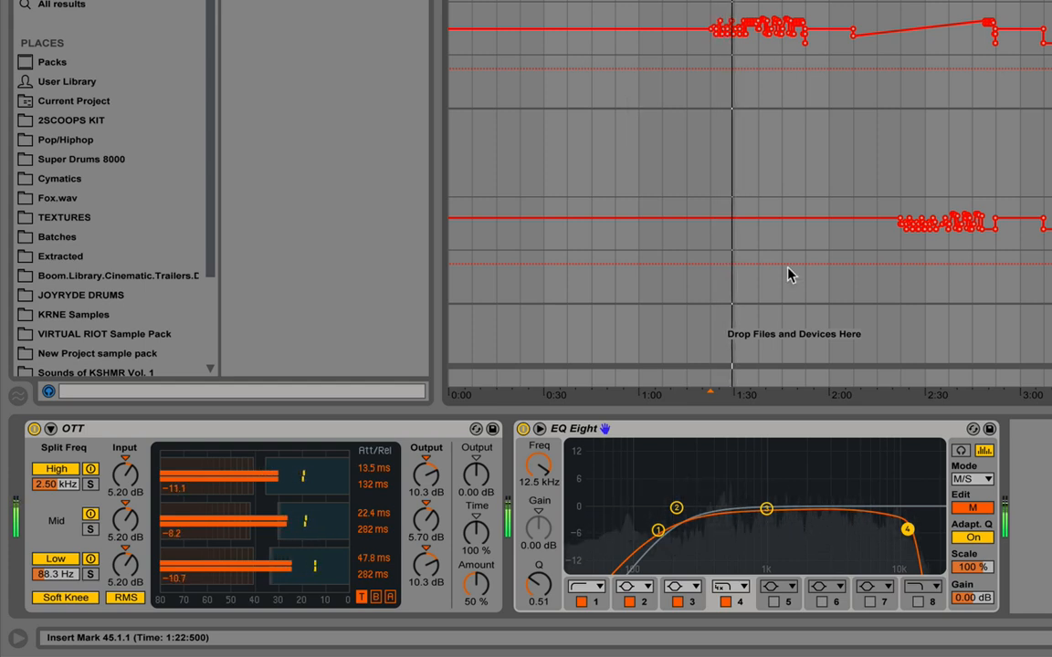
{"action": "key", "text": "space"}
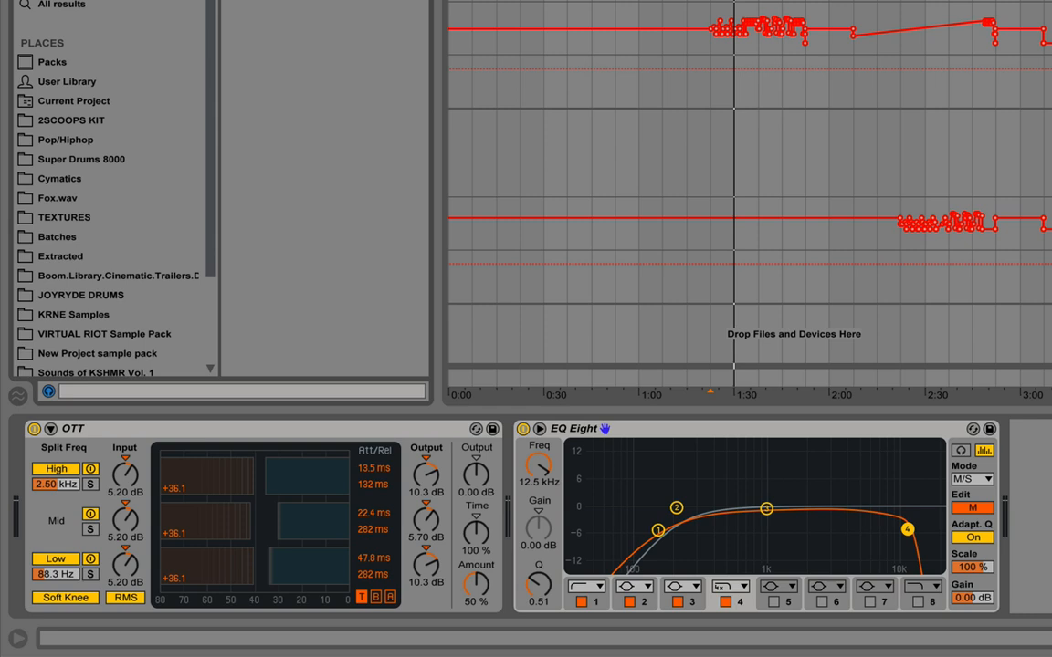
Add a Saturator after EQ Eight on the 7 Group with the Soft Sine curve, 1.5 dB Drive and Soft Clip on.
{"action": "key", "text": "Return"}
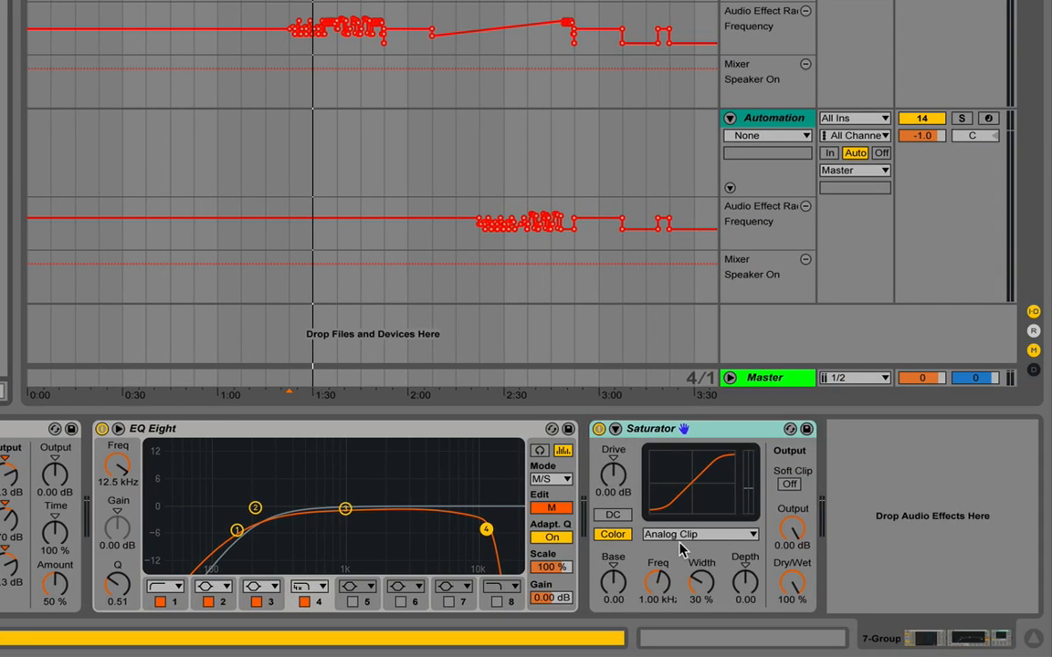
{"action": "left_click", "coordinate": [664, 535]}
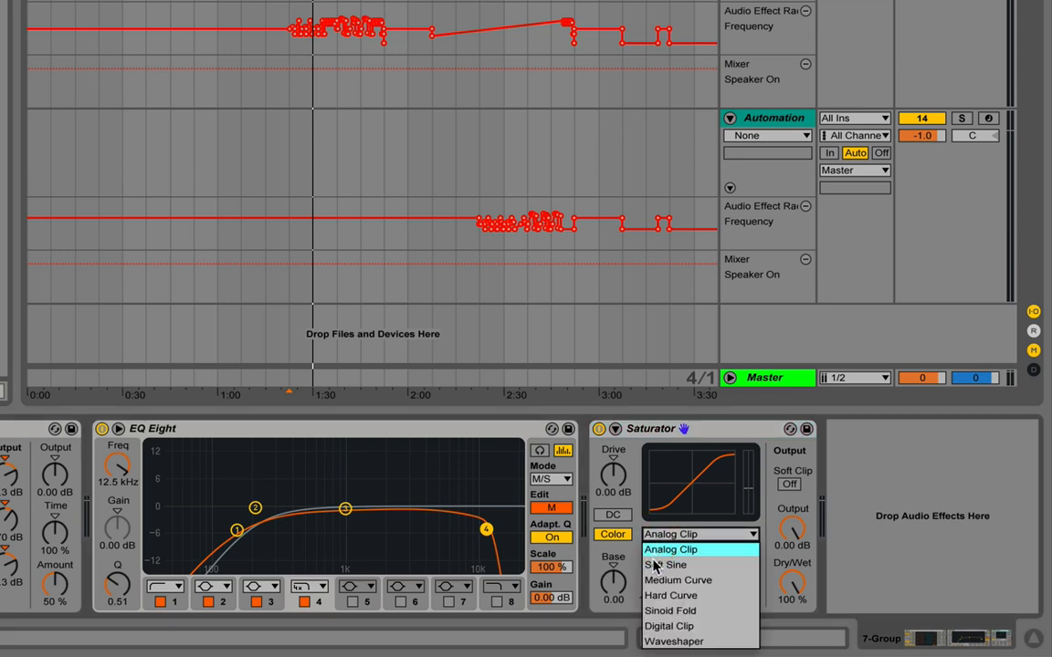
{"action": "left_click", "coordinate": [664, 565]}
{"action": "left_click", "coordinate": [602, 491]}
{"action": "type", "text": "1"}
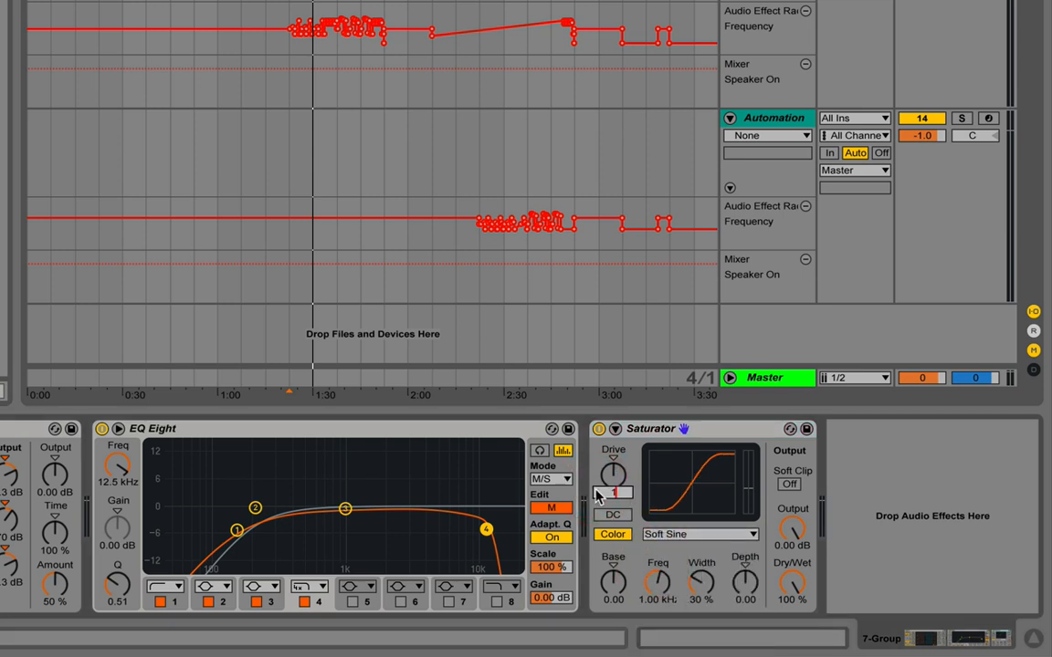
{"action": "type", "text": ".5"}
{"action": "key", "text": "Return"}
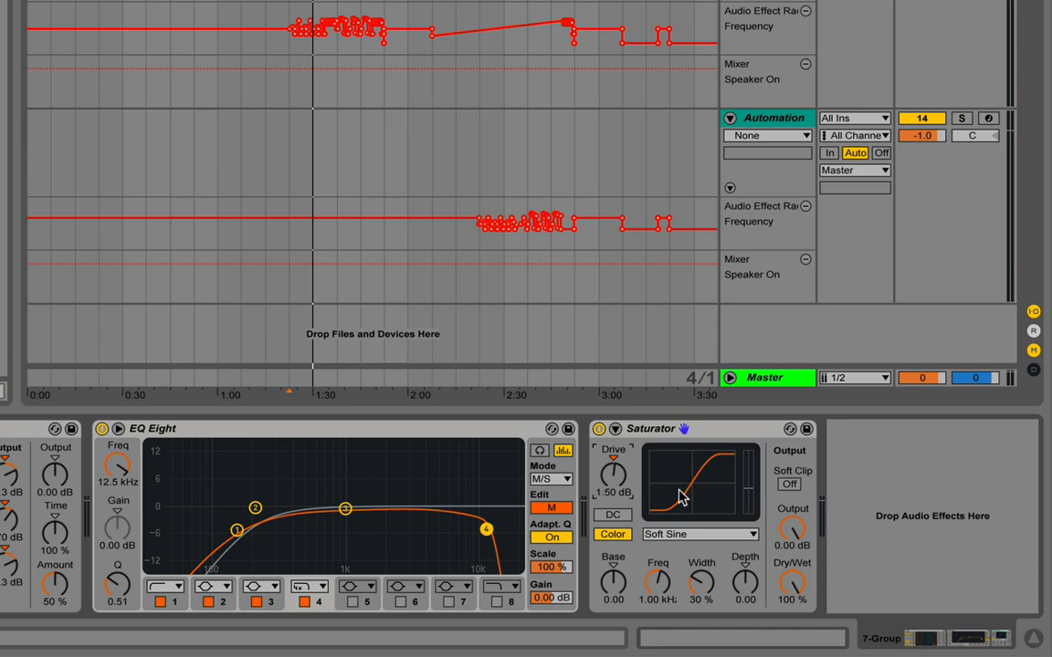
{"action": "left_click", "coordinate": [787, 485]}
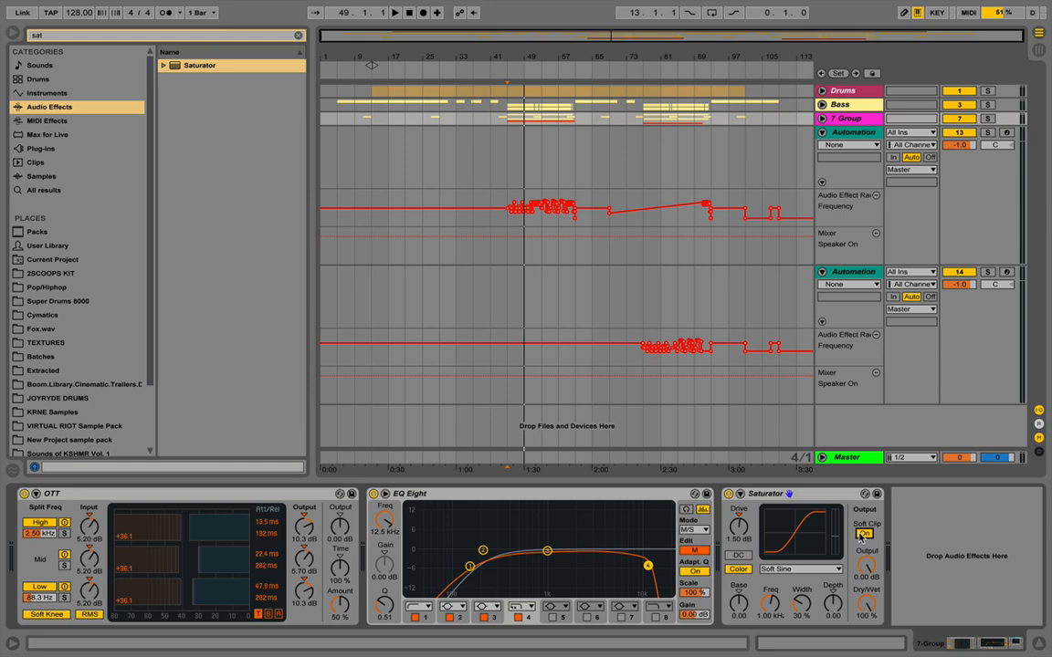
Play the arrangement from bar 27 and from bar 43 to listen to the processed 7 Group in the mix.
{"action": "key", "text": "space"}
{"action": "left_click_drag", "start_coordinate": [445, 61], "coordinate": [423, 125]}
{"action": "key", "text": "space"}
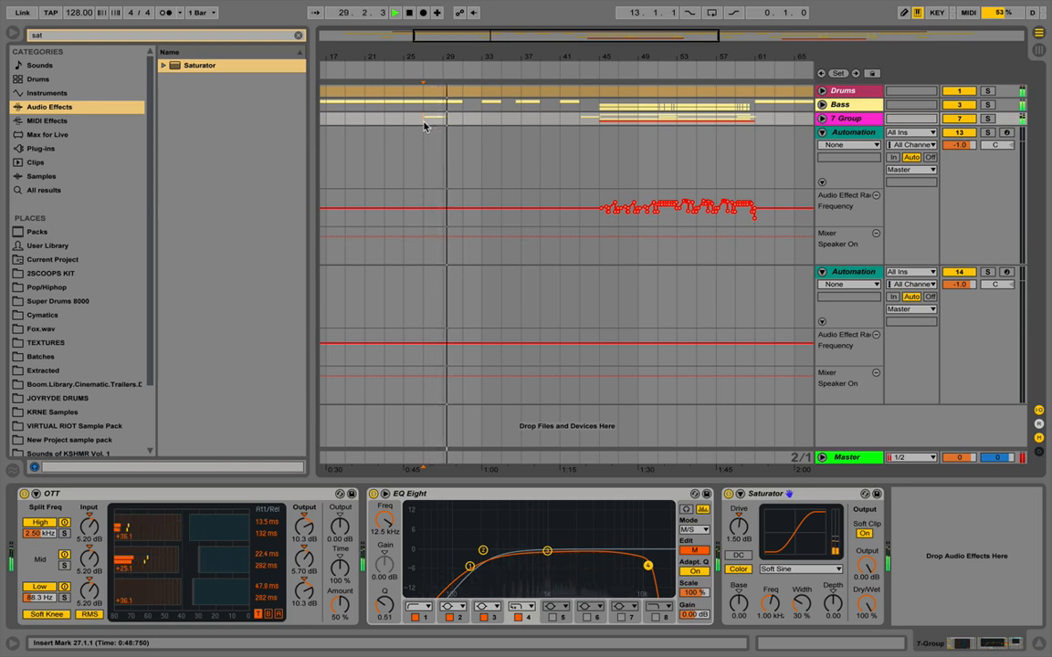
{"action": "key", "text": "space"}
{"action": "left_click", "coordinate": [583, 116]}
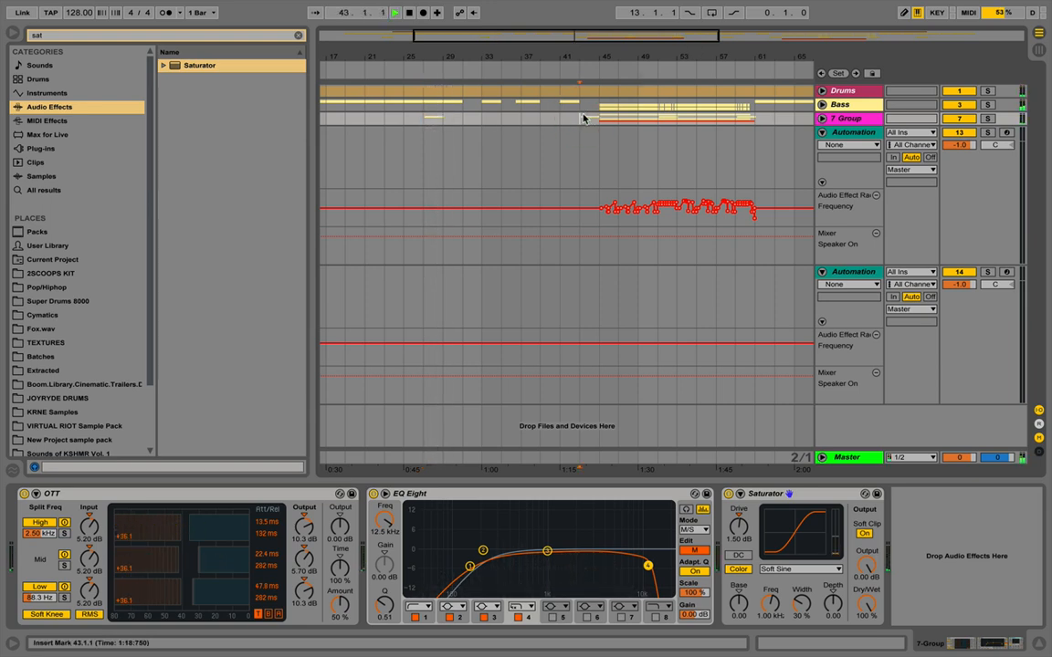
{"action": "key", "text": "space"}
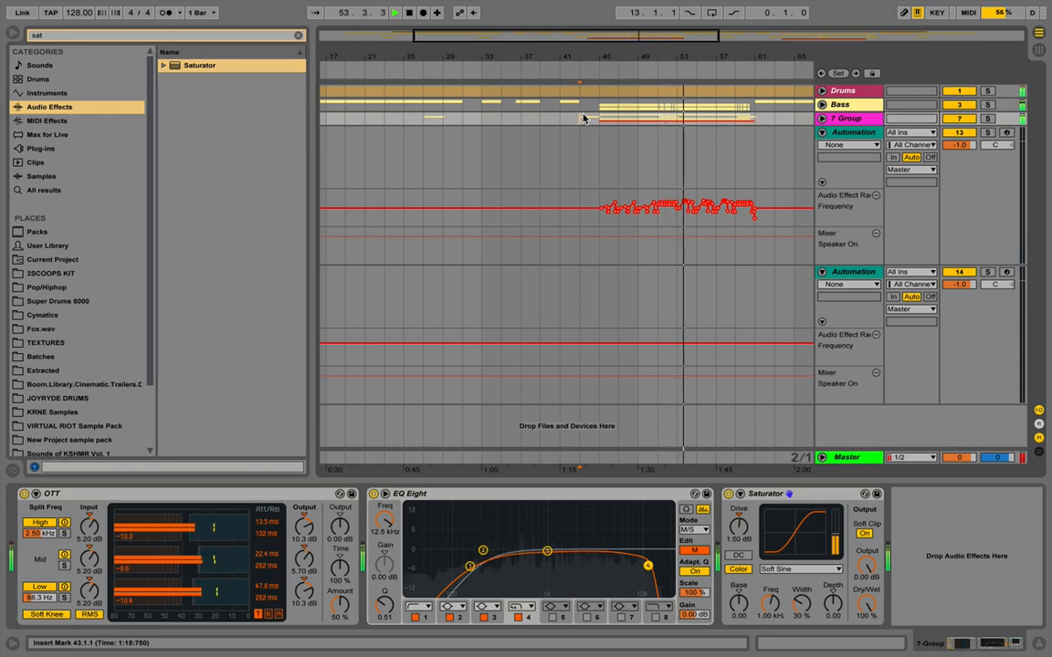
{"action": "key", "text": "space"}
Fold the first Automation track, select both Automation tracks, 13 and 14, and delete them.
{"action": "left_click_drag", "start_coordinate": [593, 59], "coordinate": [540, 22]}
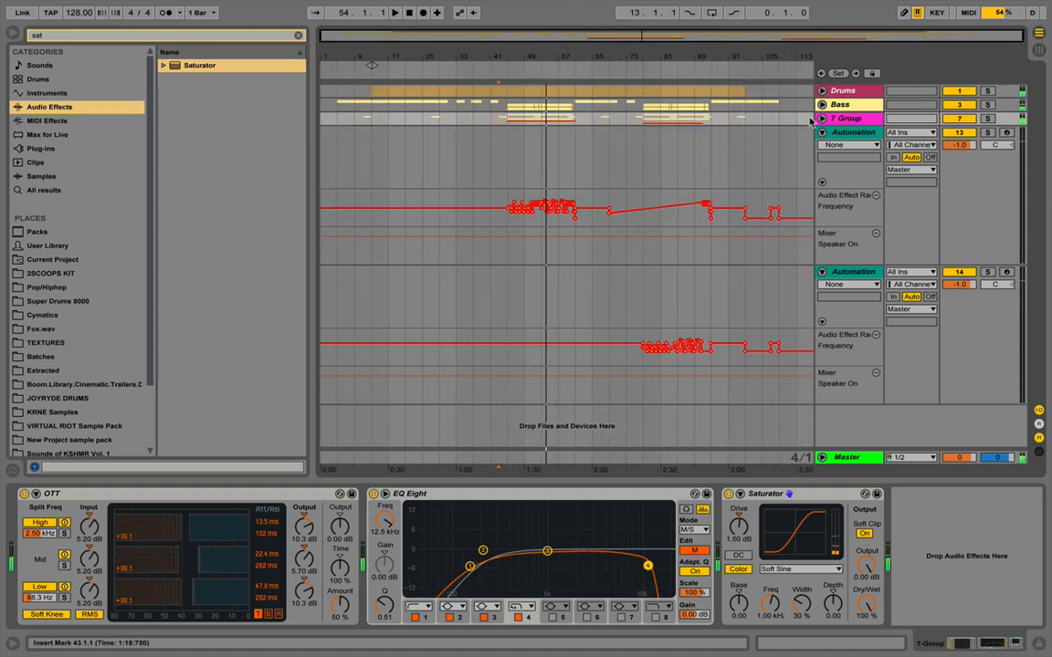
{"action": "left_click", "coordinate": [822, 133]}
{"action": "left_click", "coordinate": [838, 148]}
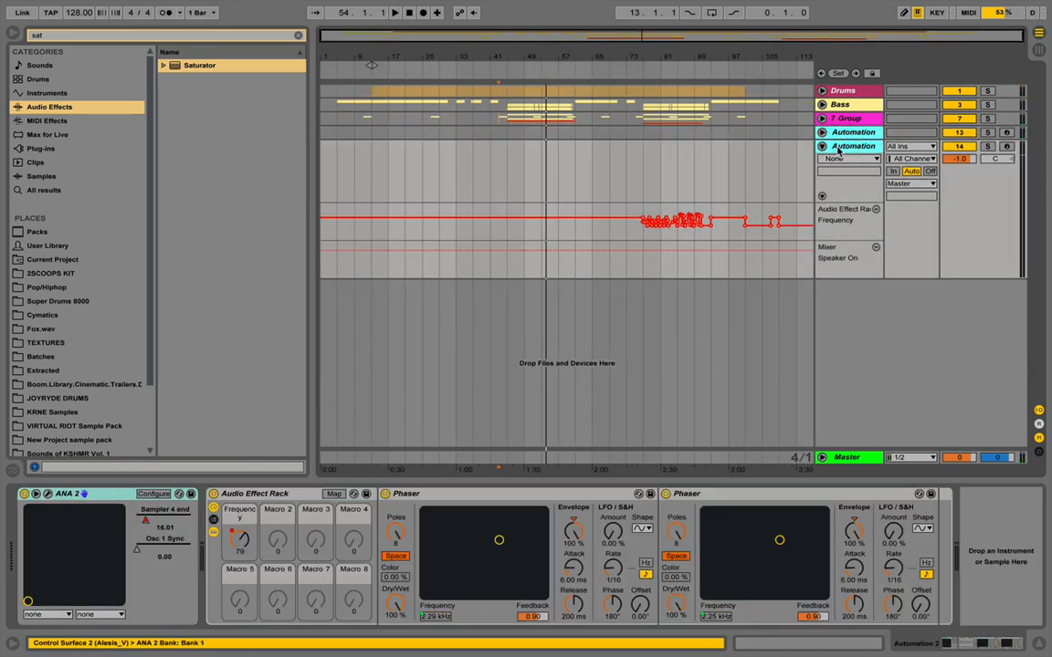
{"action": "key", "text": "Delete"}
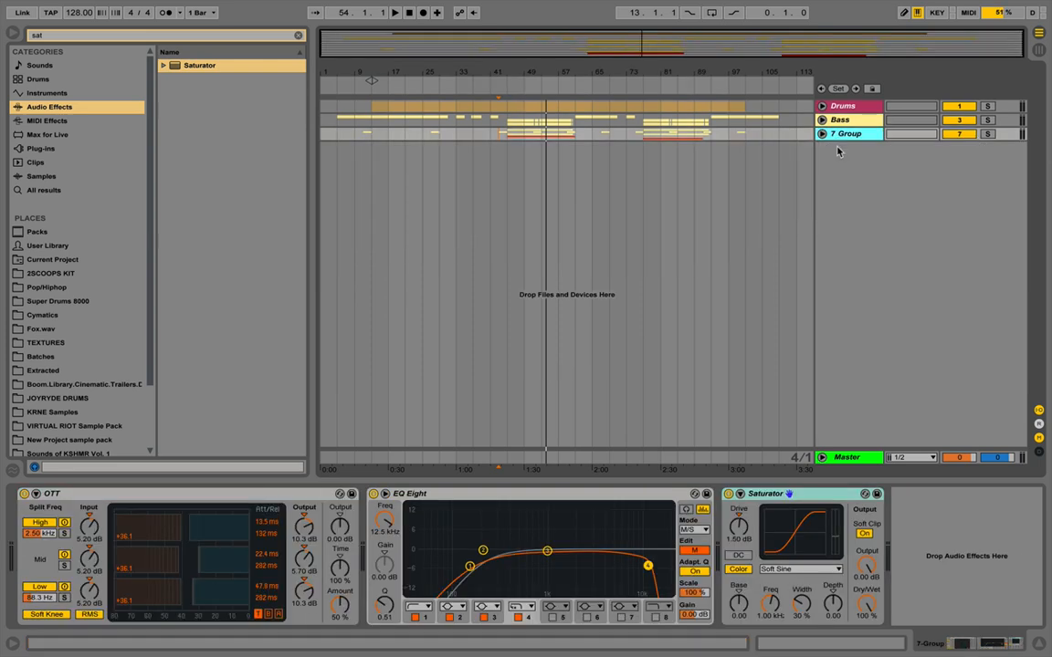